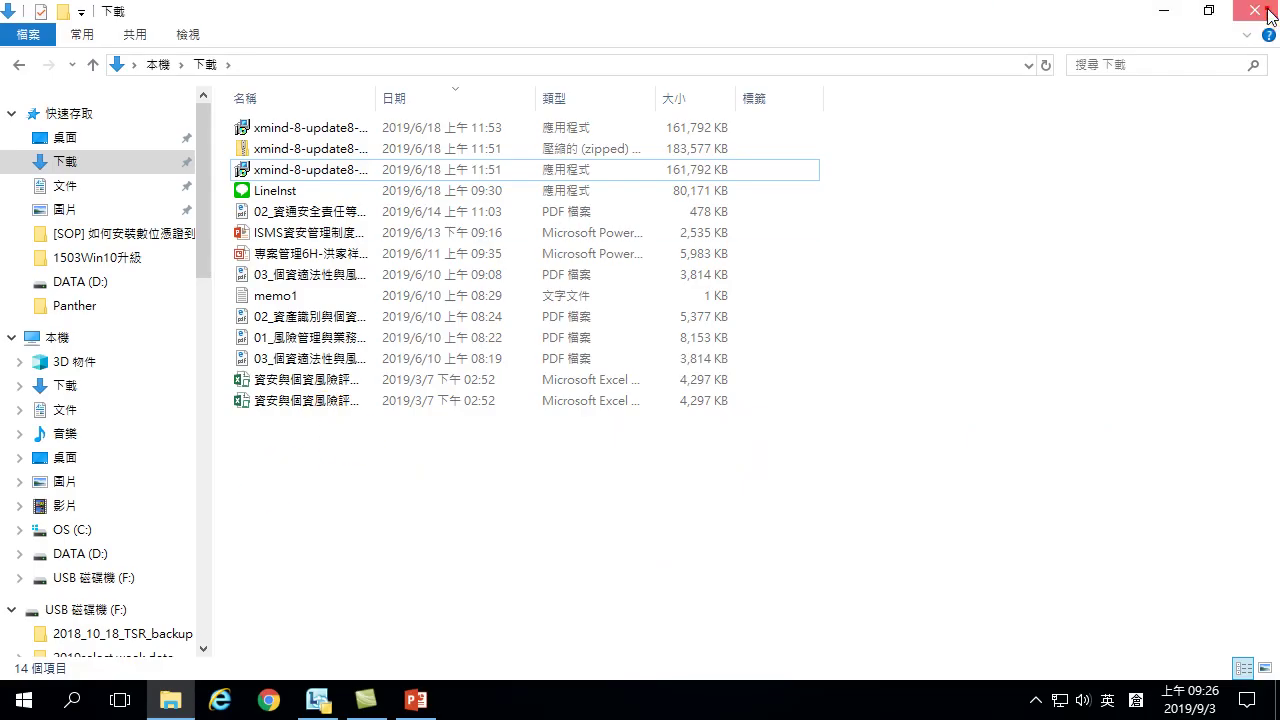
Step: Close the Downloads window and minimize Camtasia Studio to reveal the desktop
left_click(1254, 10)
left_click(1162, 10)
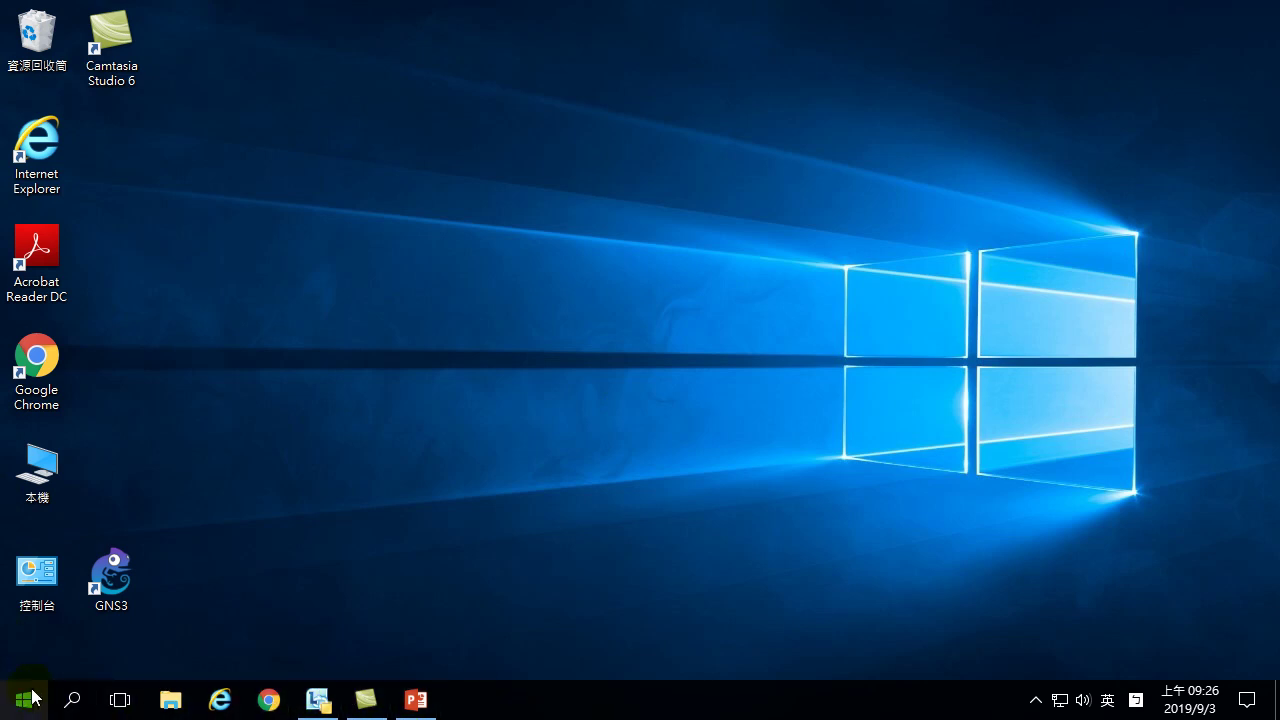
Step: Launch Google Chrome from the taskbar, after briefly opening and dismissing the Start menu
left_click(266, 702)
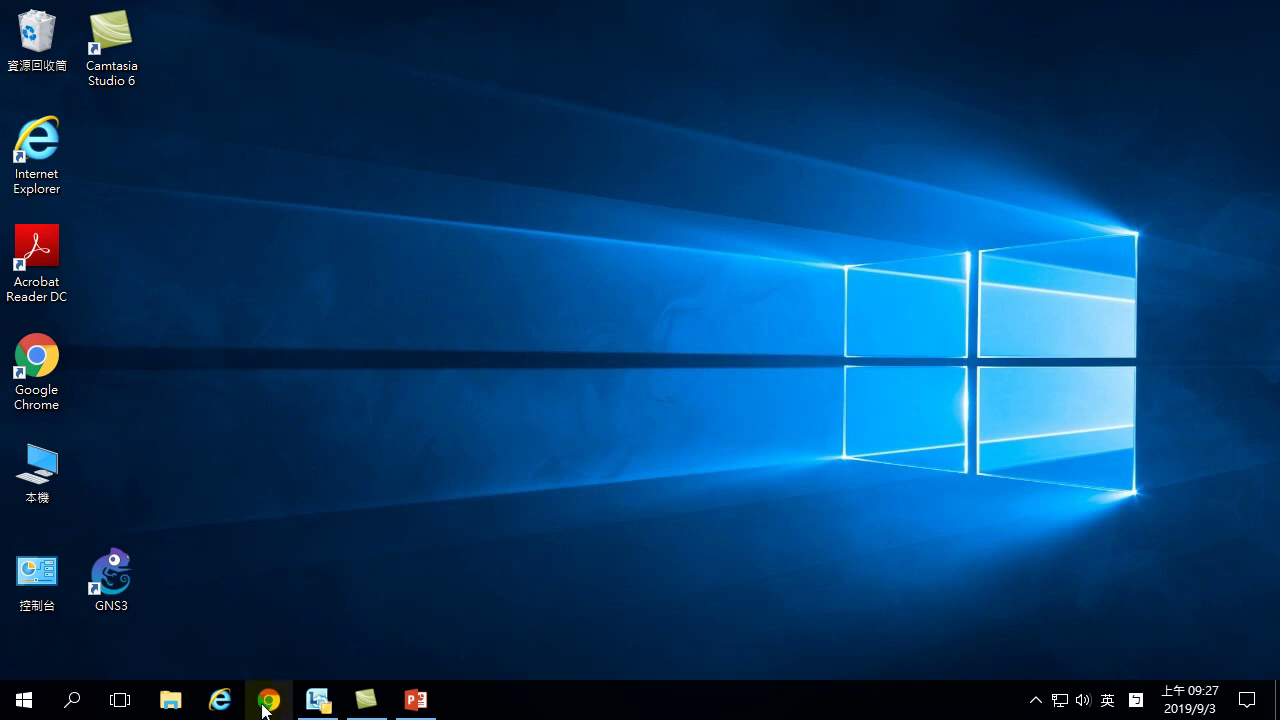
left_click(24, 702)
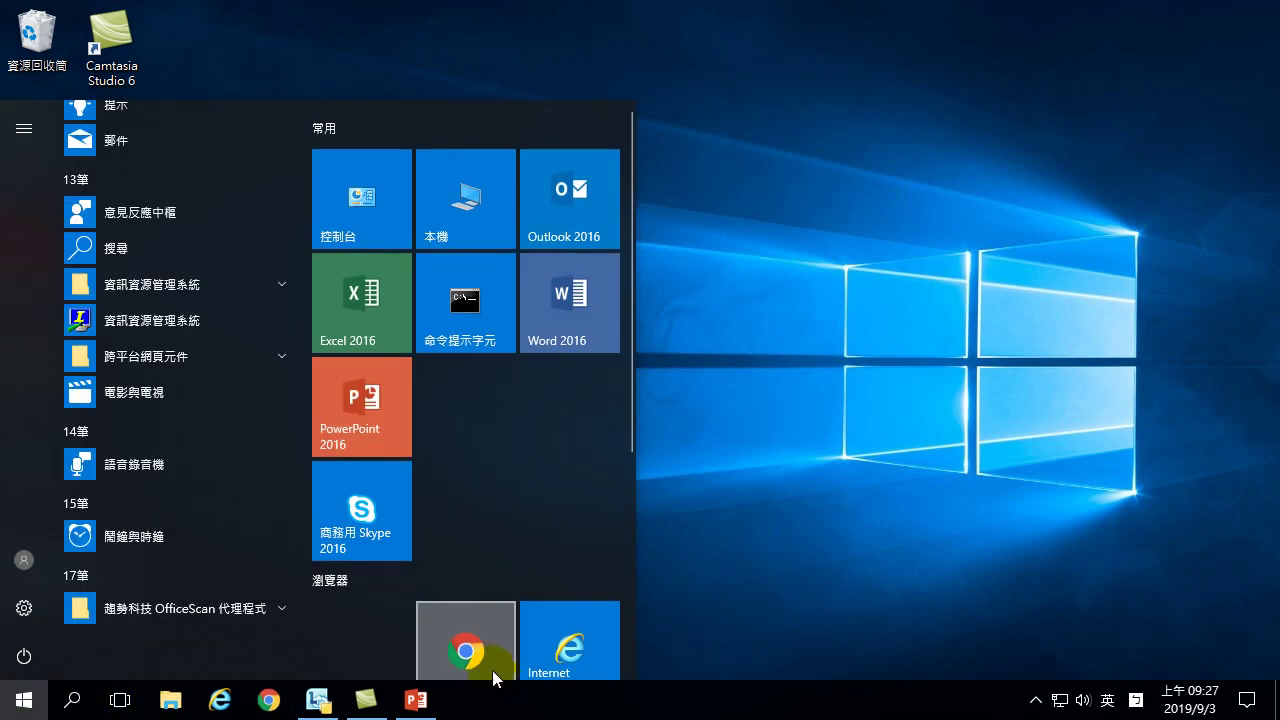
left_click(766, 371)
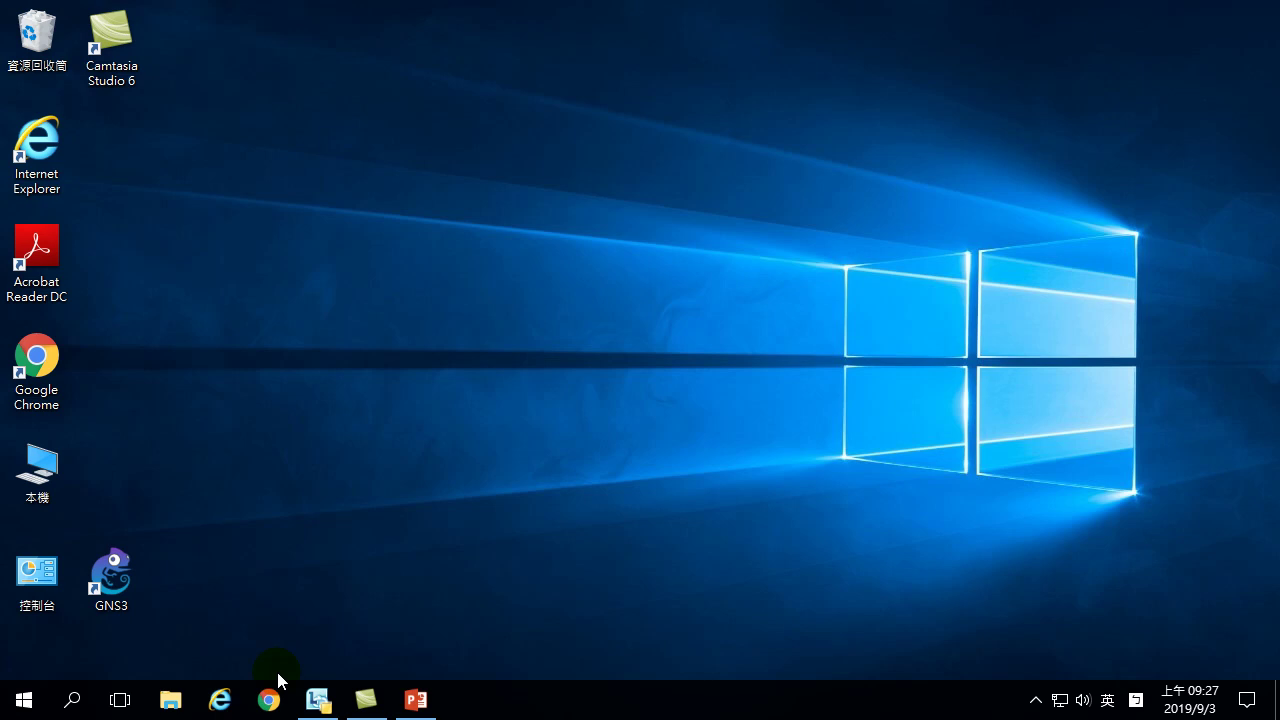
left_click(268, 703)
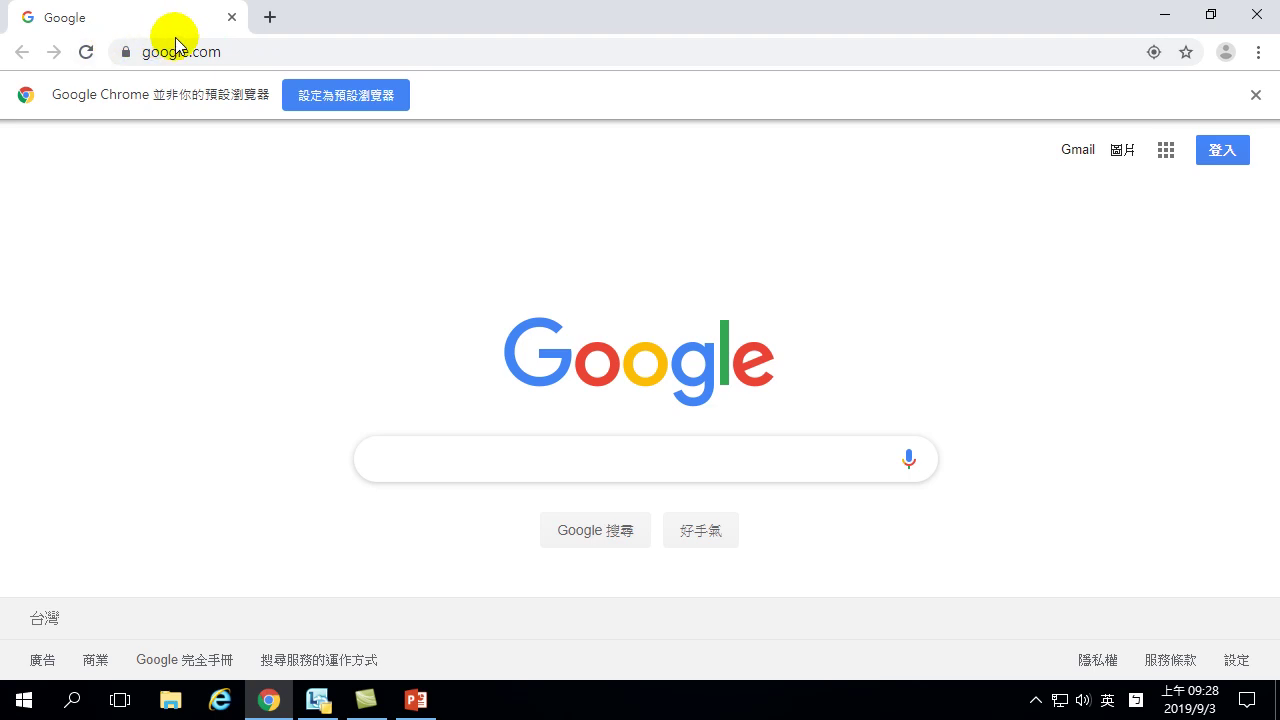
left_click(229, 51)
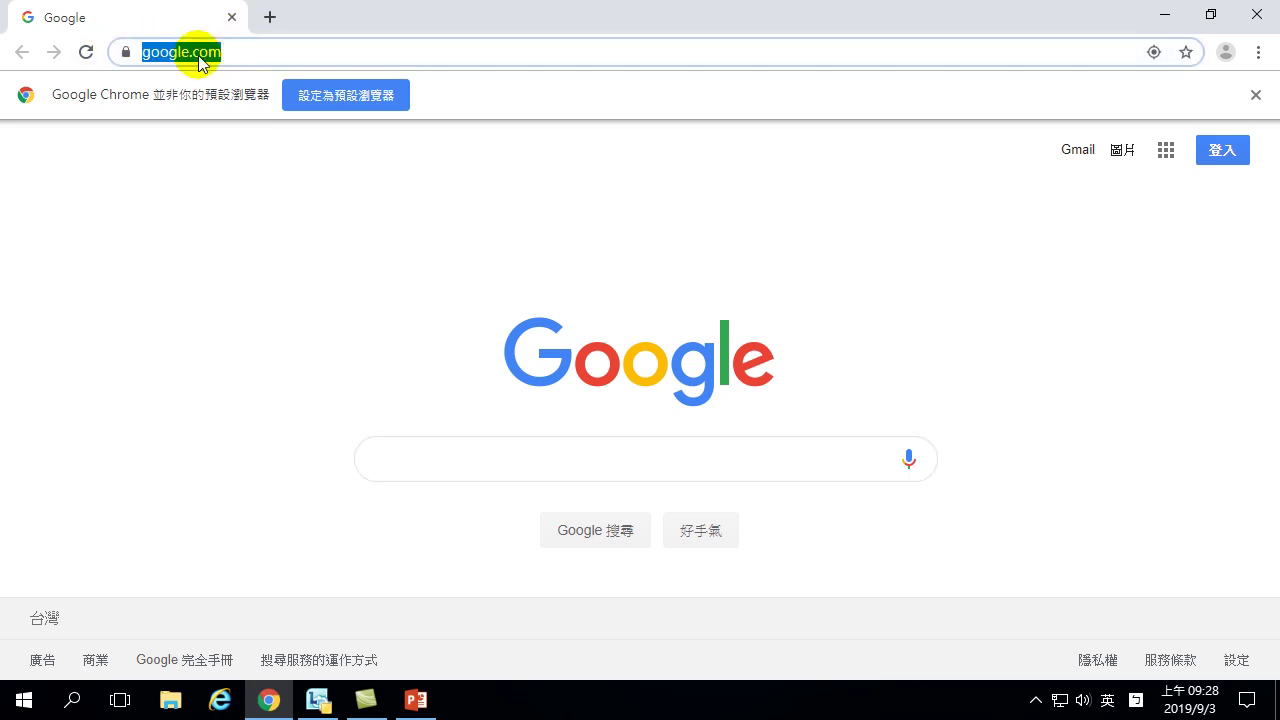
type("https")
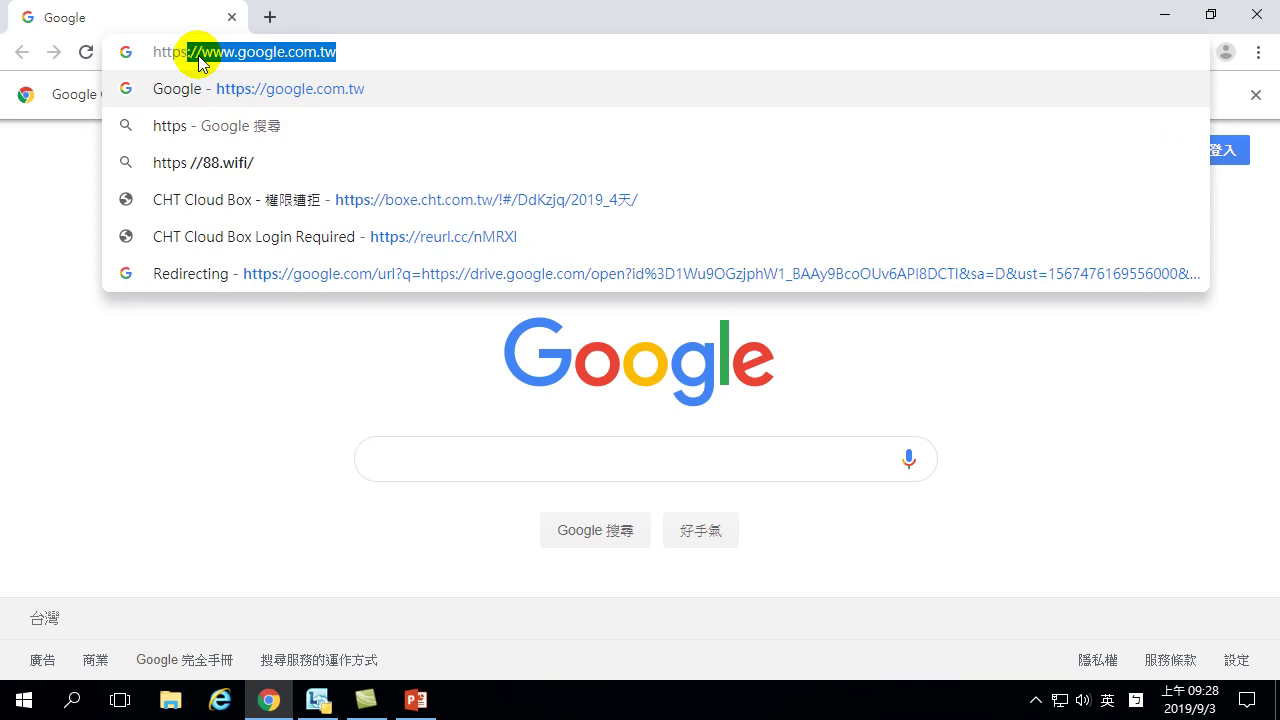
type("://")
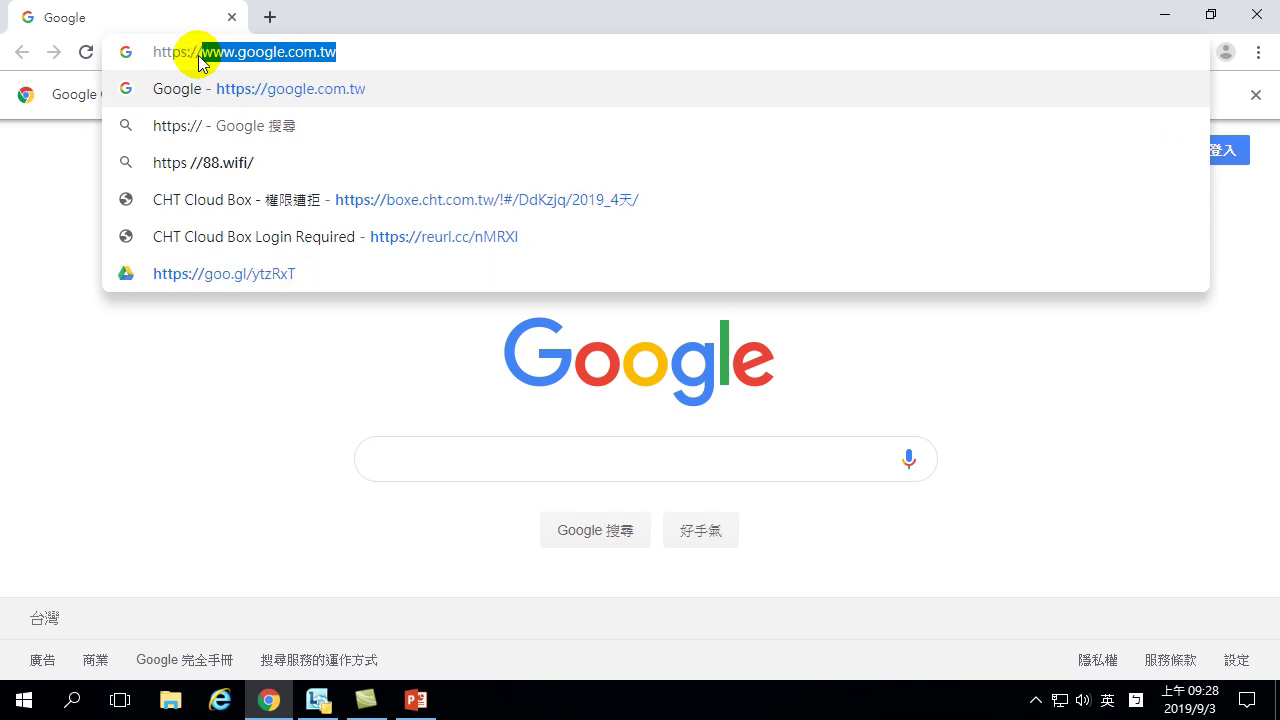
type("goo.gl")
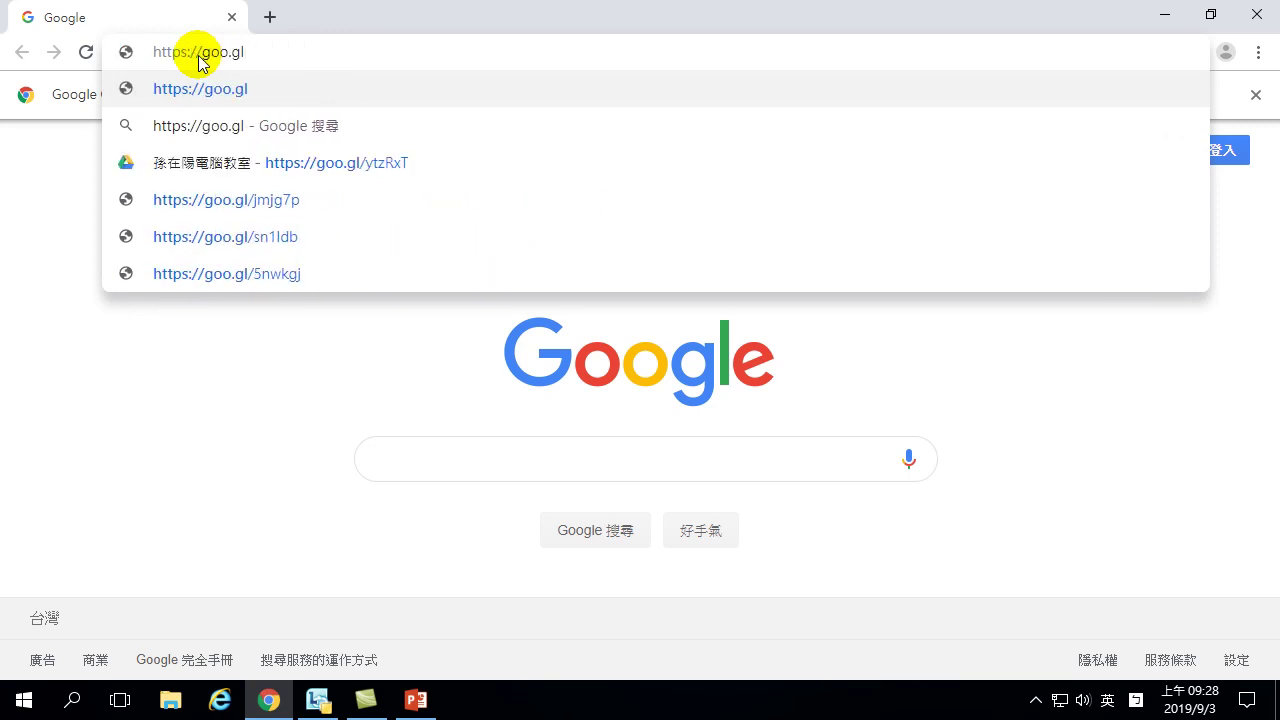
type("/ytzR")
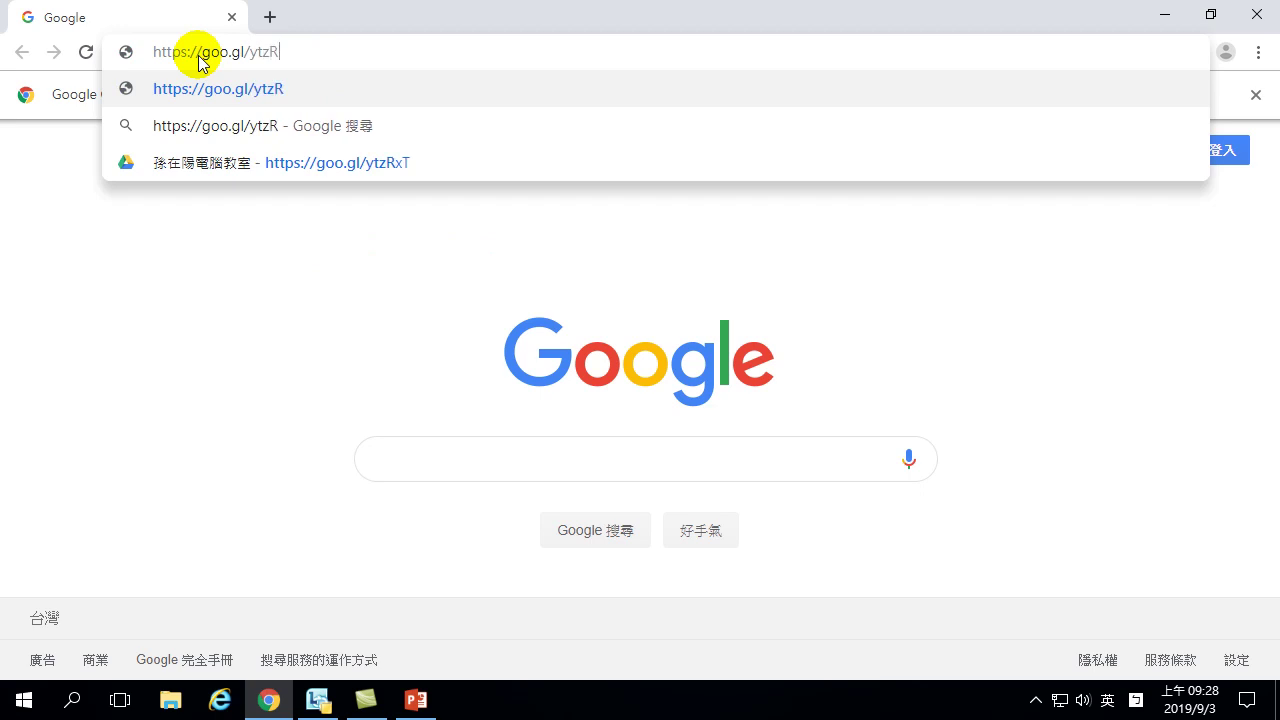
type("xT")
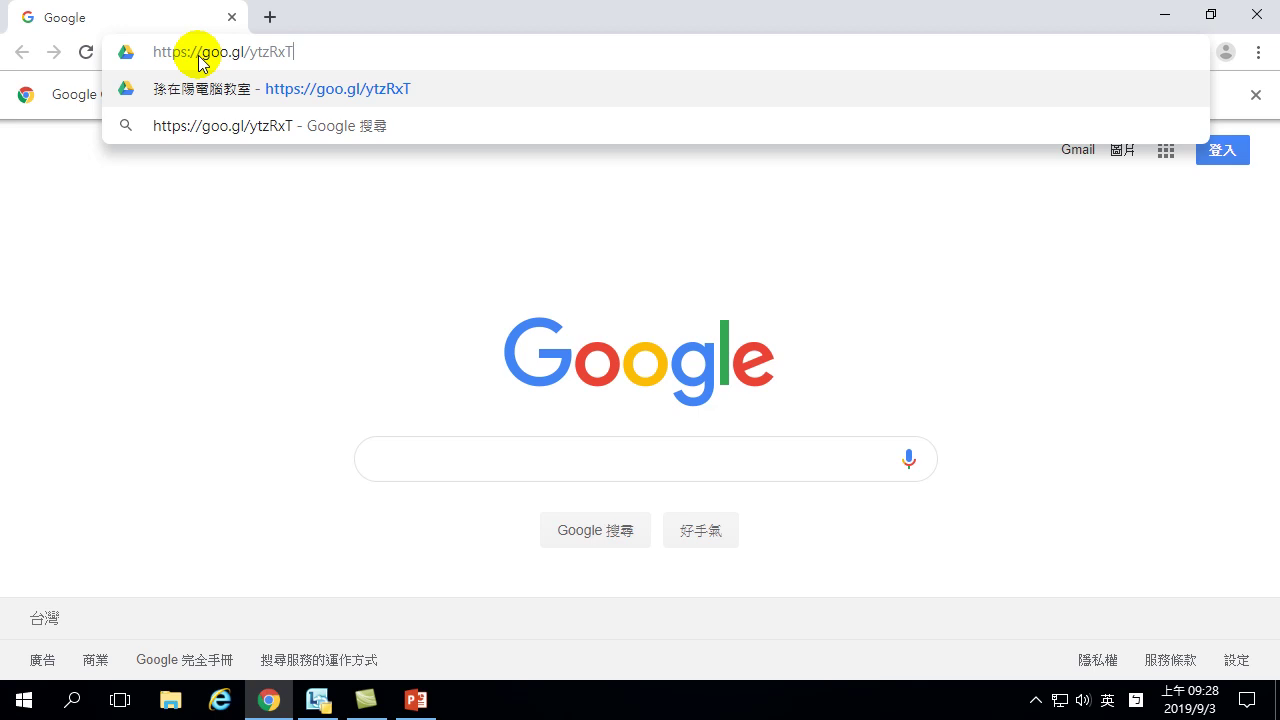
key("Return")
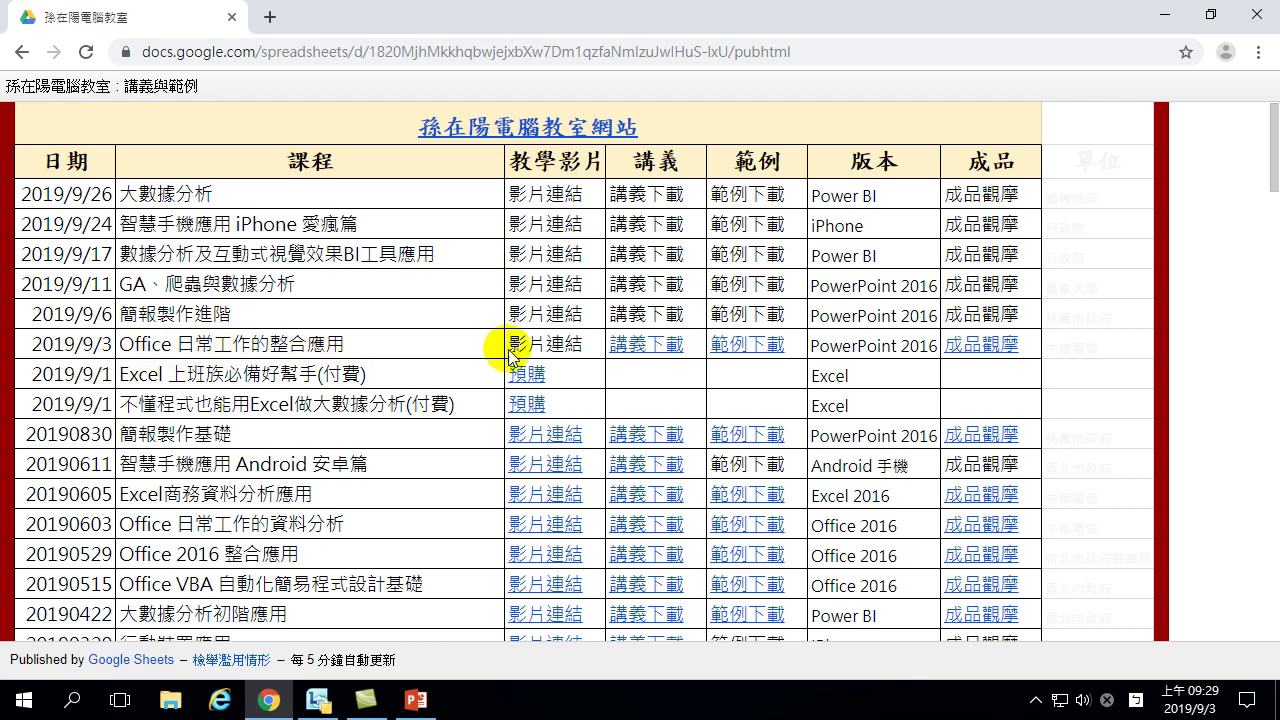
Step: Open the 2019/9/3 講義 folder and download MS_OFFICE_日常工作的資料分析與展示方法訓練班.pdf
left_click(655, 345)
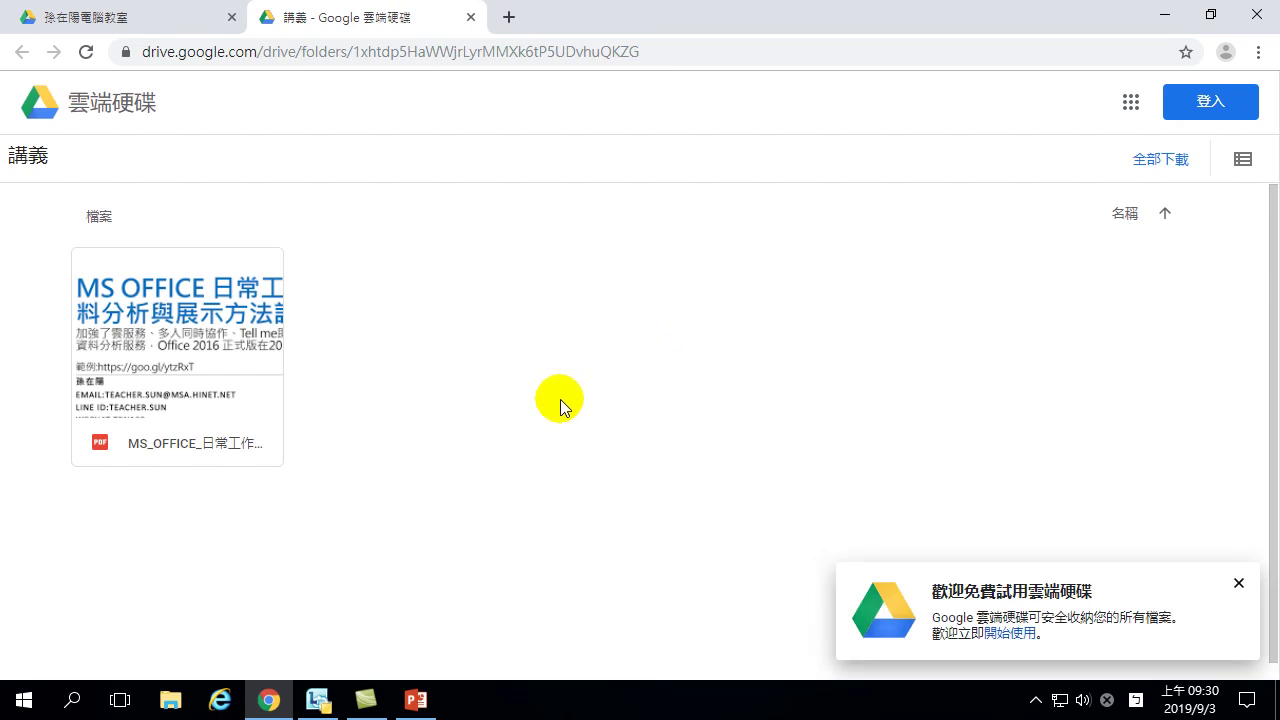
mouse_move(250, 415)
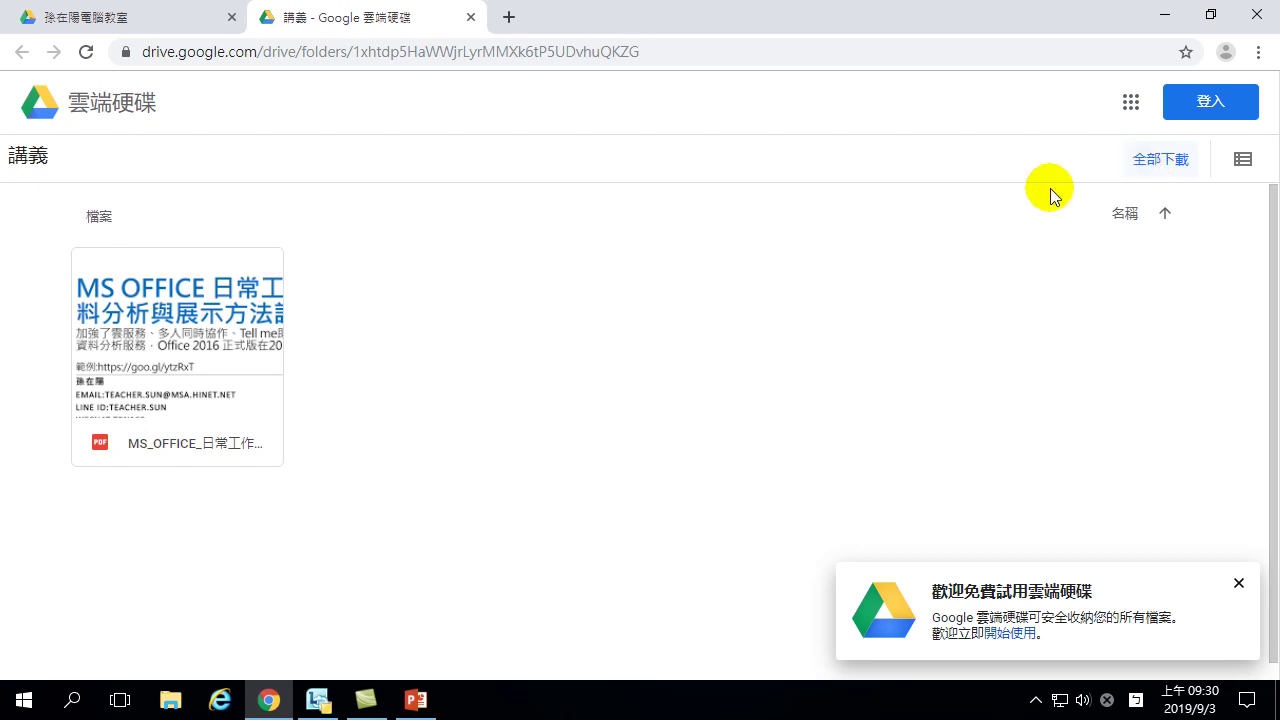
mouse_move(177, 334)
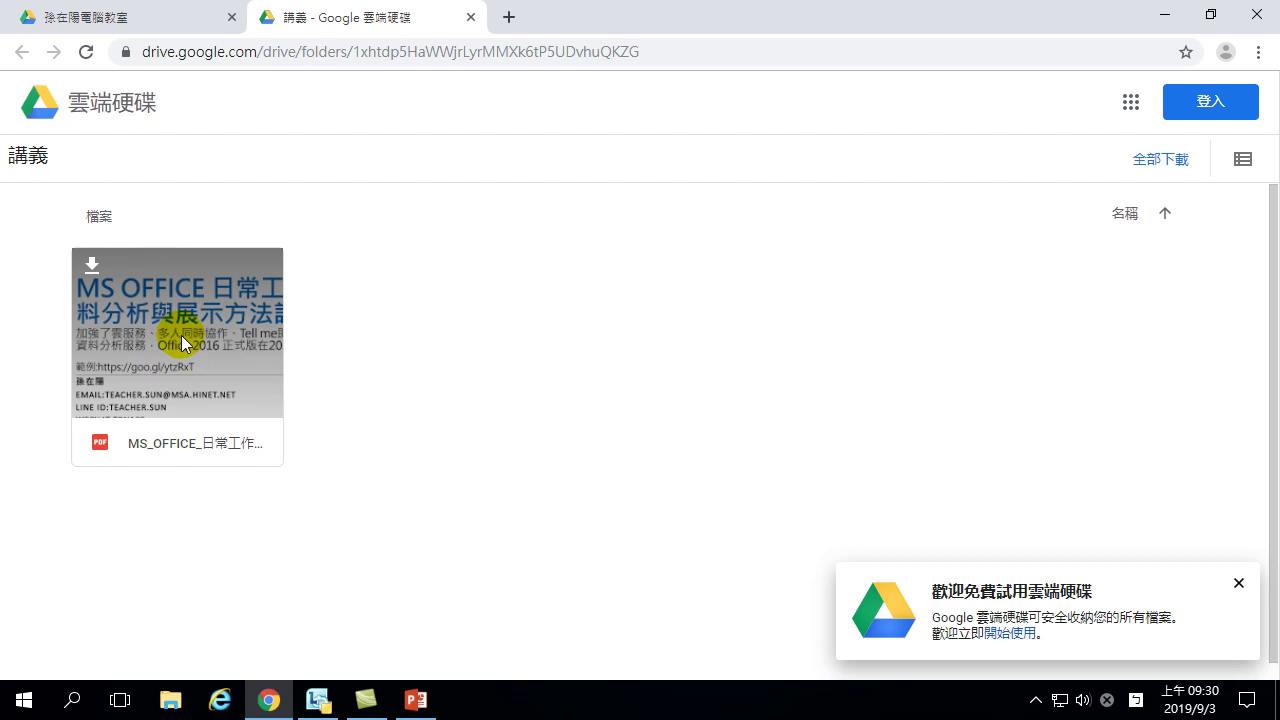
left_click(92, 268)
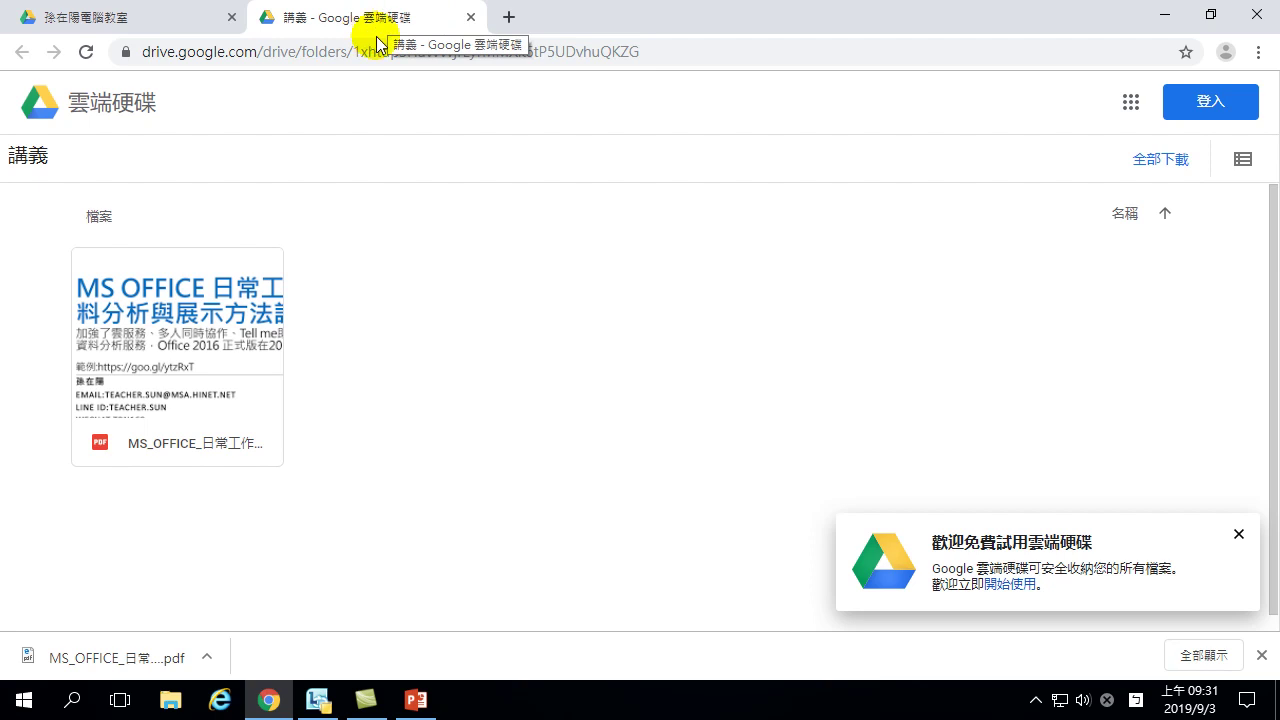
Step: Open the 2019/9/3 範例 folder and download all its files as one zip
left_click(471, 18)
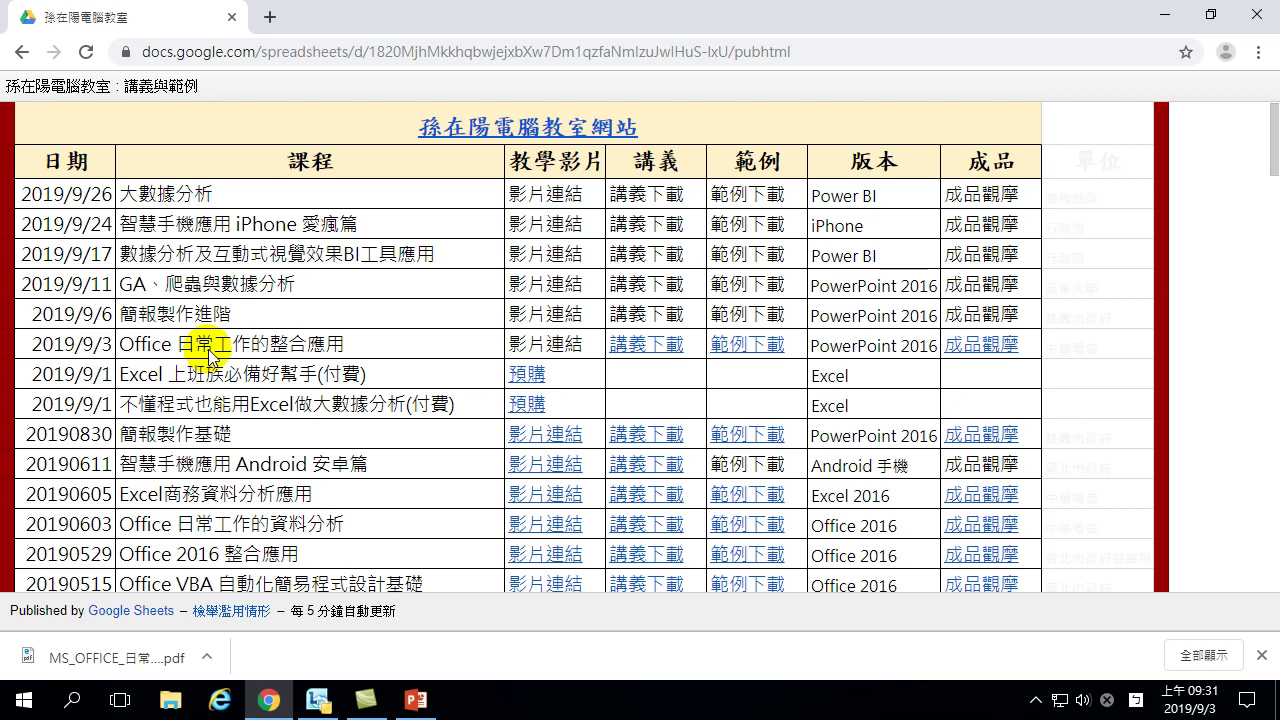
left_click(752, 346)
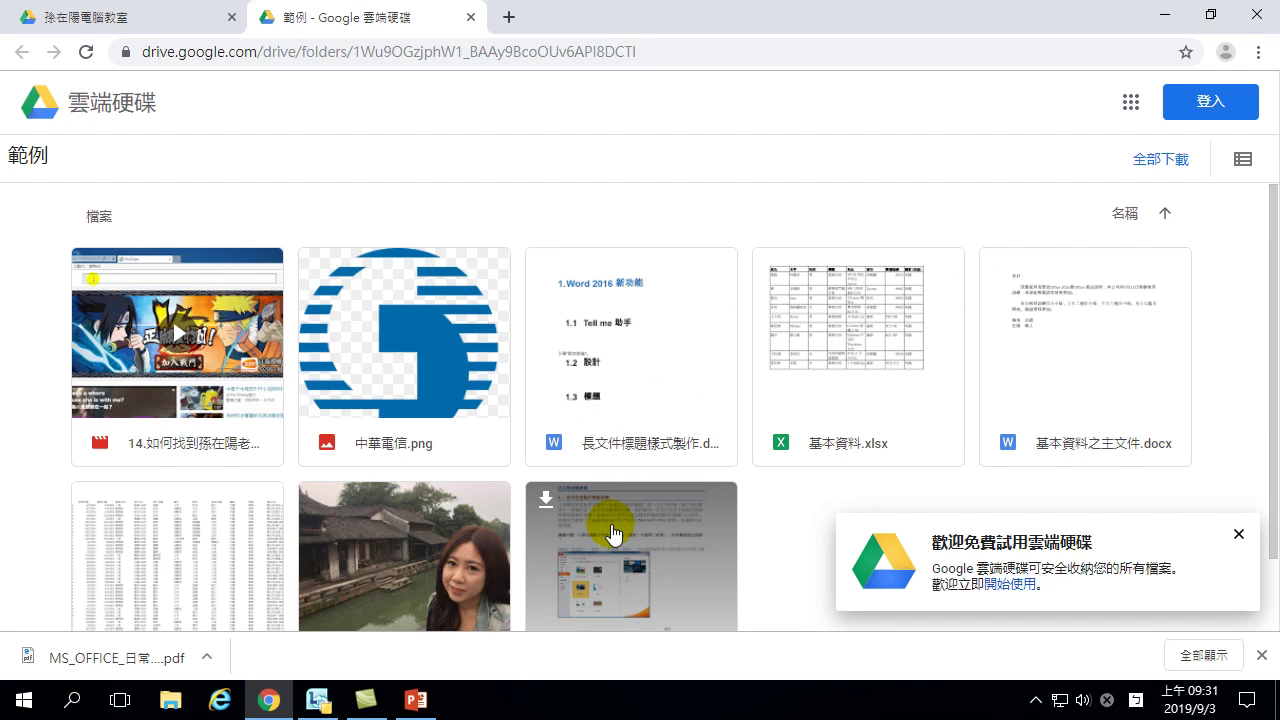
left_click(1153, 166)
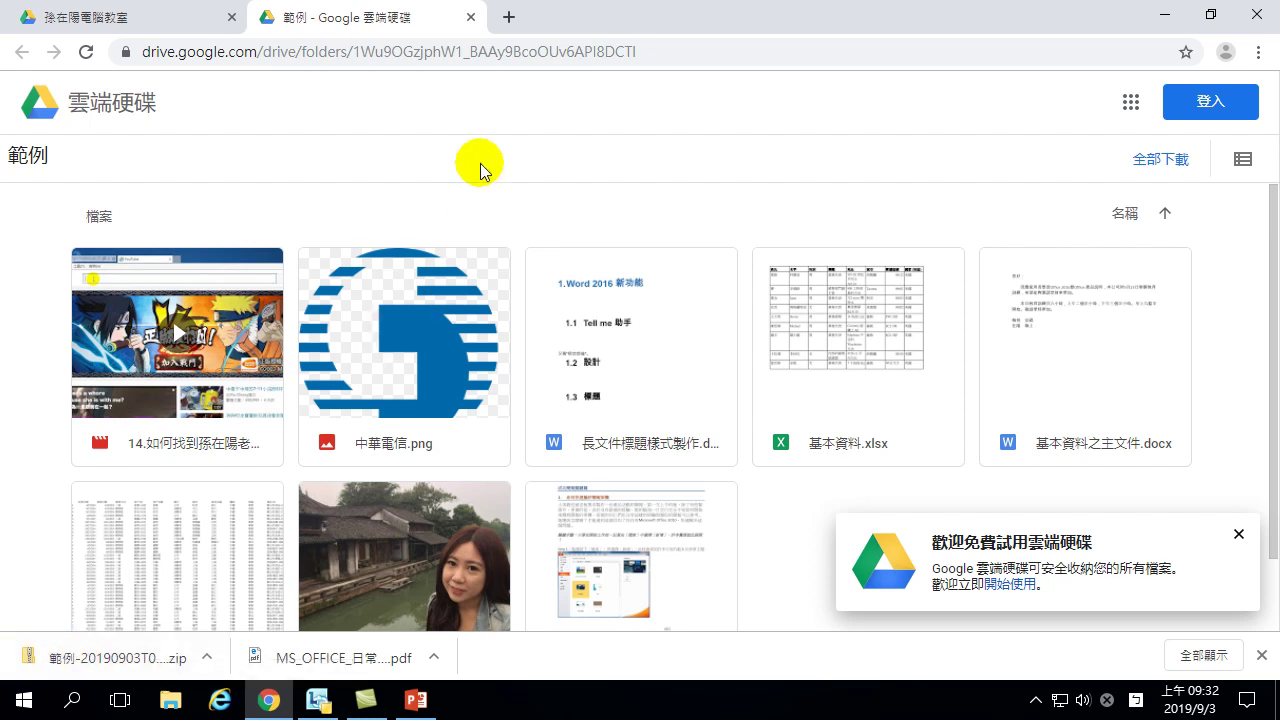
left_click(472, 22)
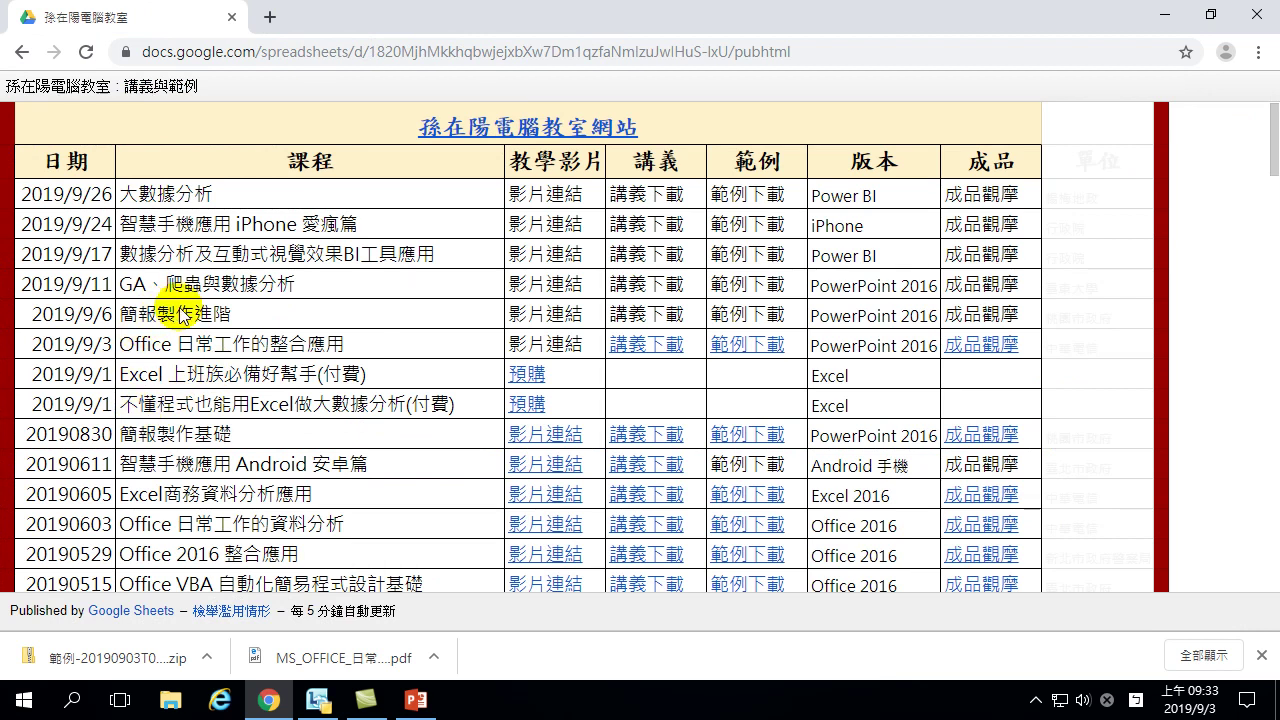
scroll(310, 370, "down", 2)
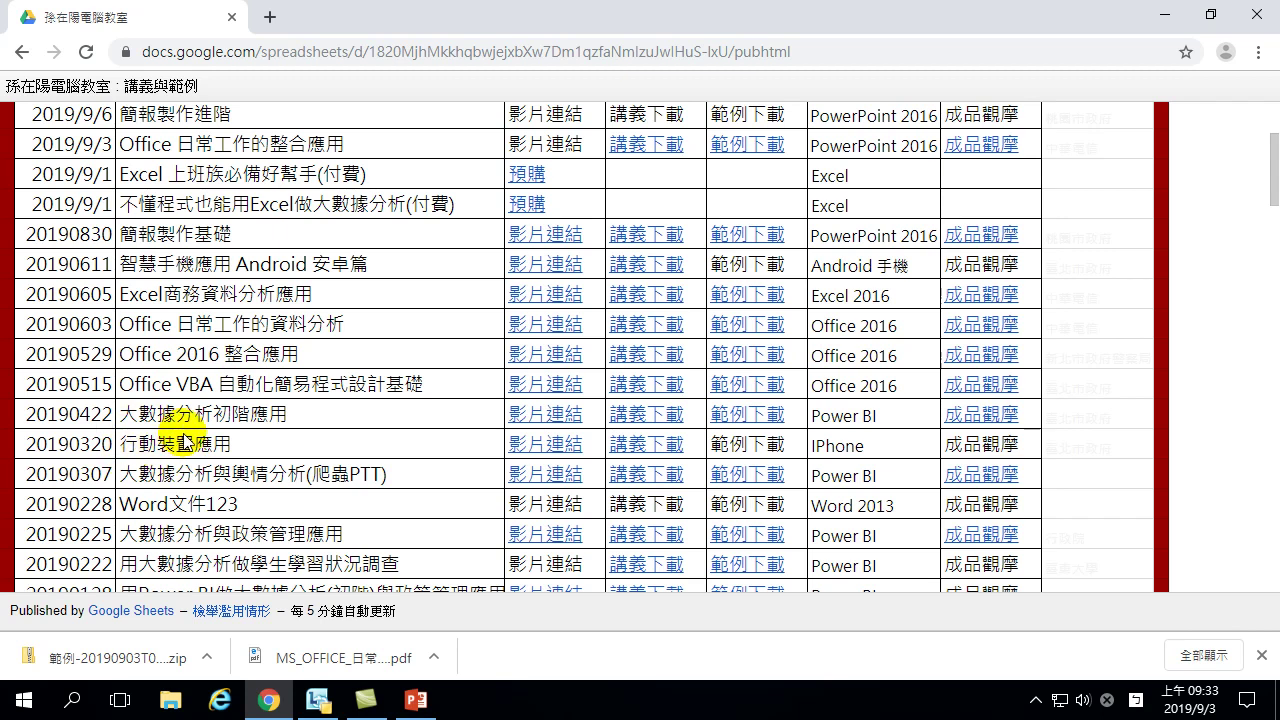
scroll(205, 445, "down", 1)
scroll(208, 443, "down", 1)
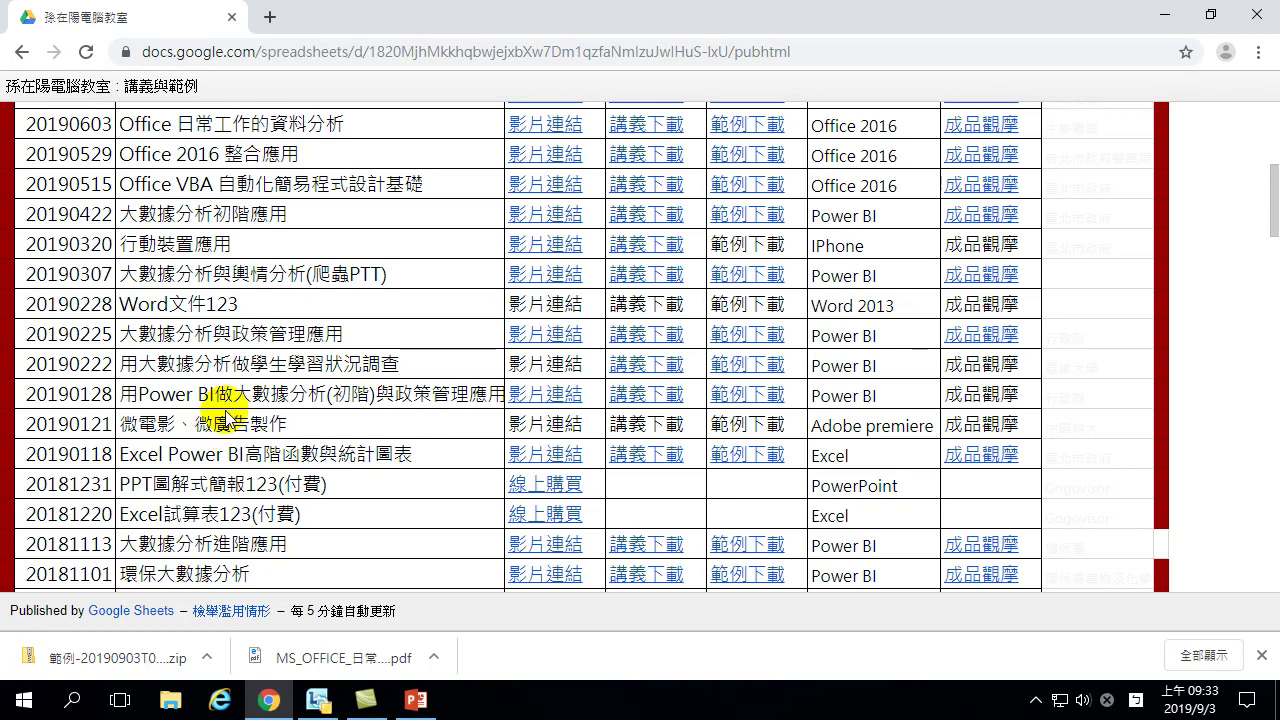
scroll(224, 424, "down", 3)
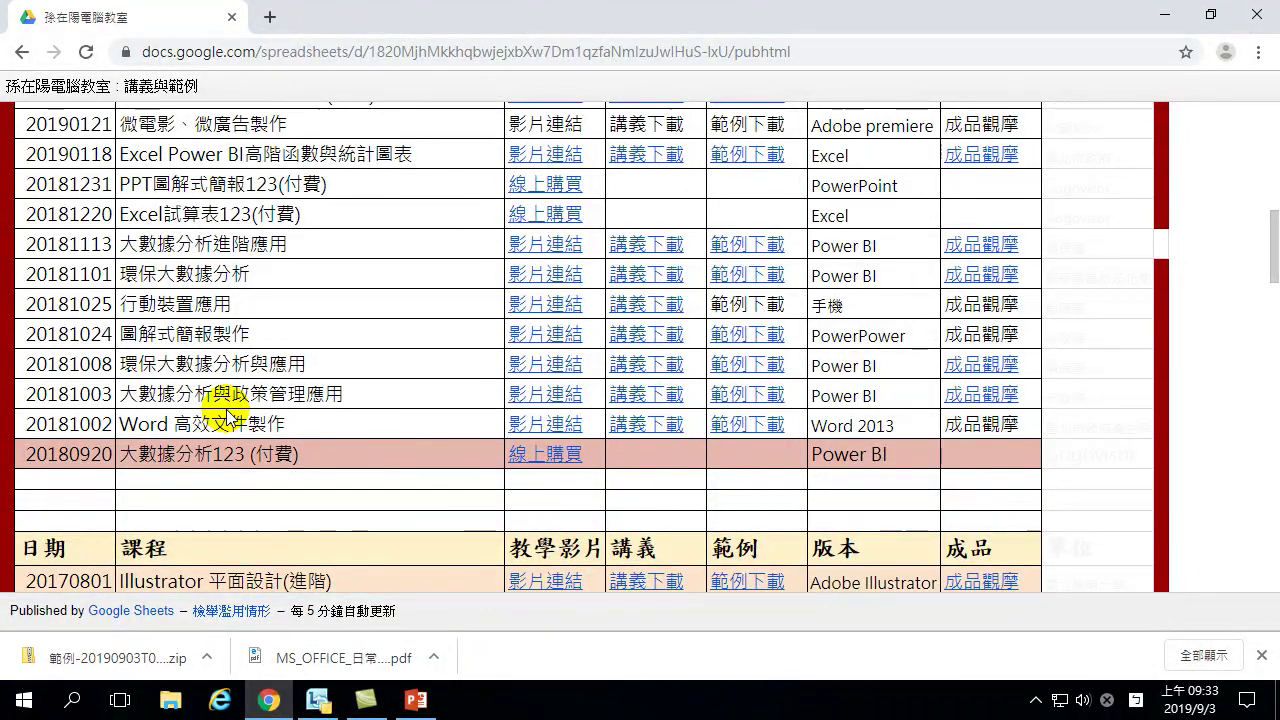
scroll(255, 340, "down", 6)
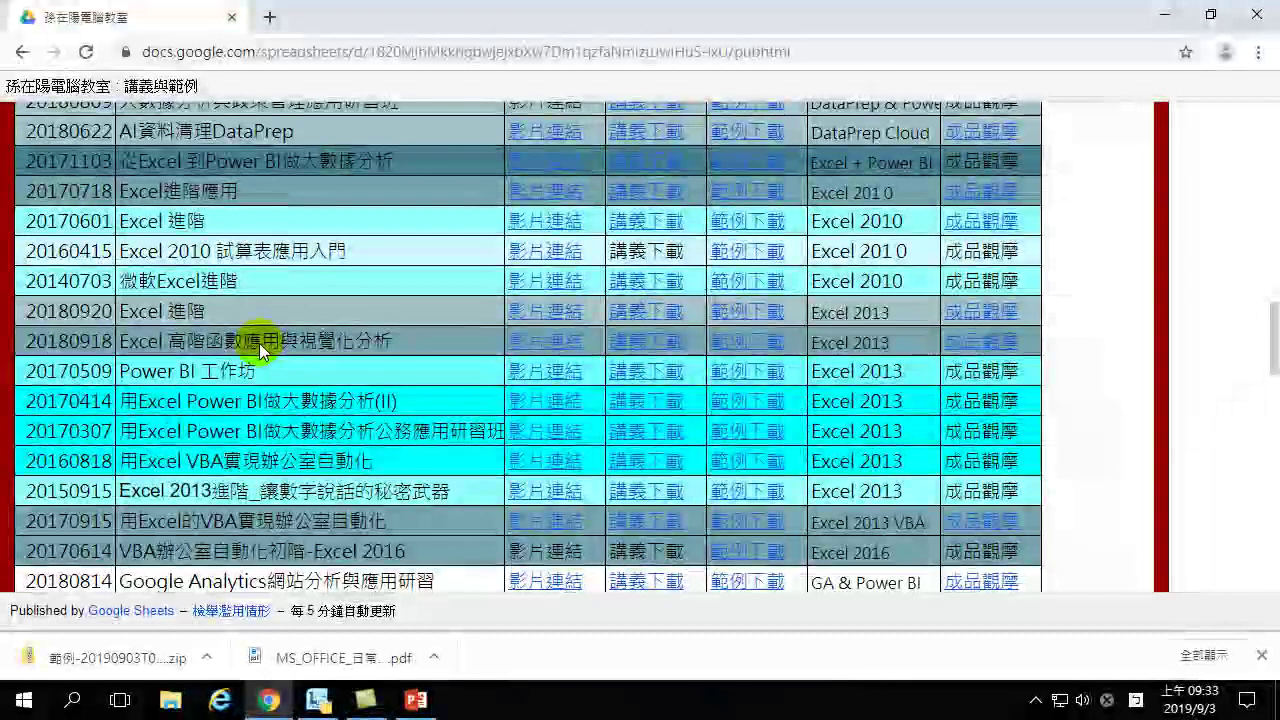
scroll(259, 345, "up", 2)
scroll(256, 348, "down", 1)
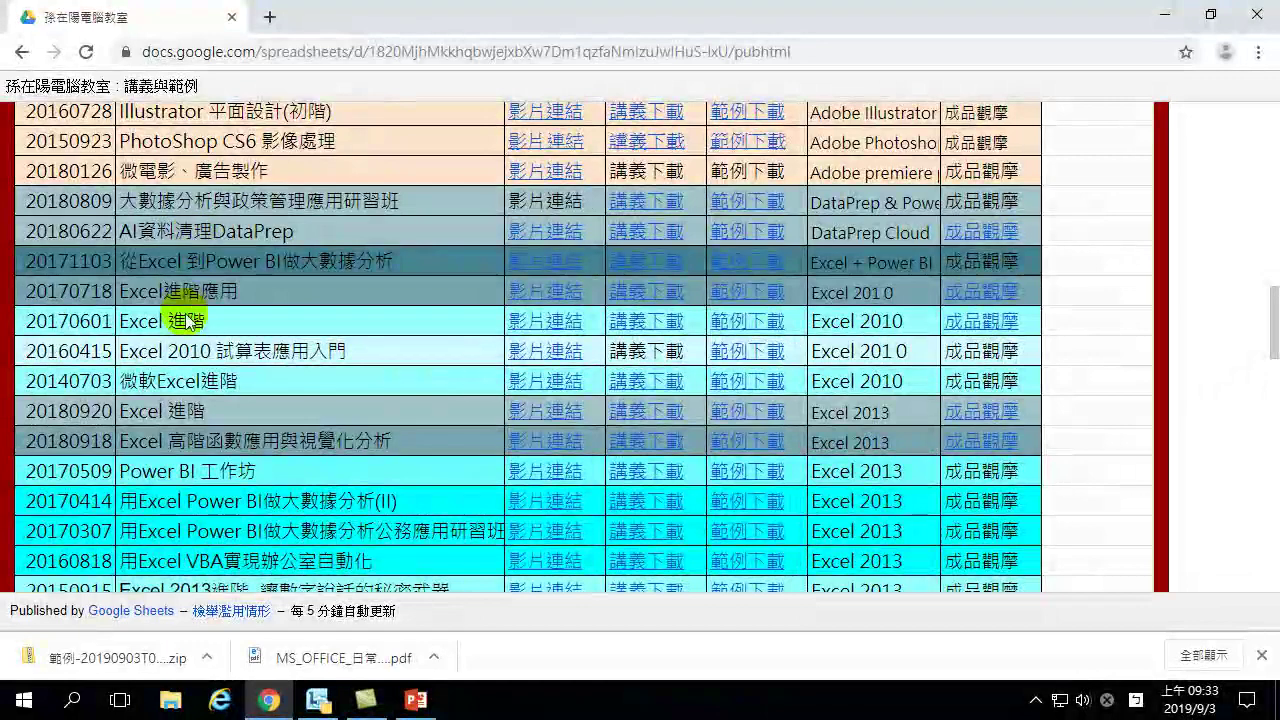
scroll(180, 360, "down", 2)
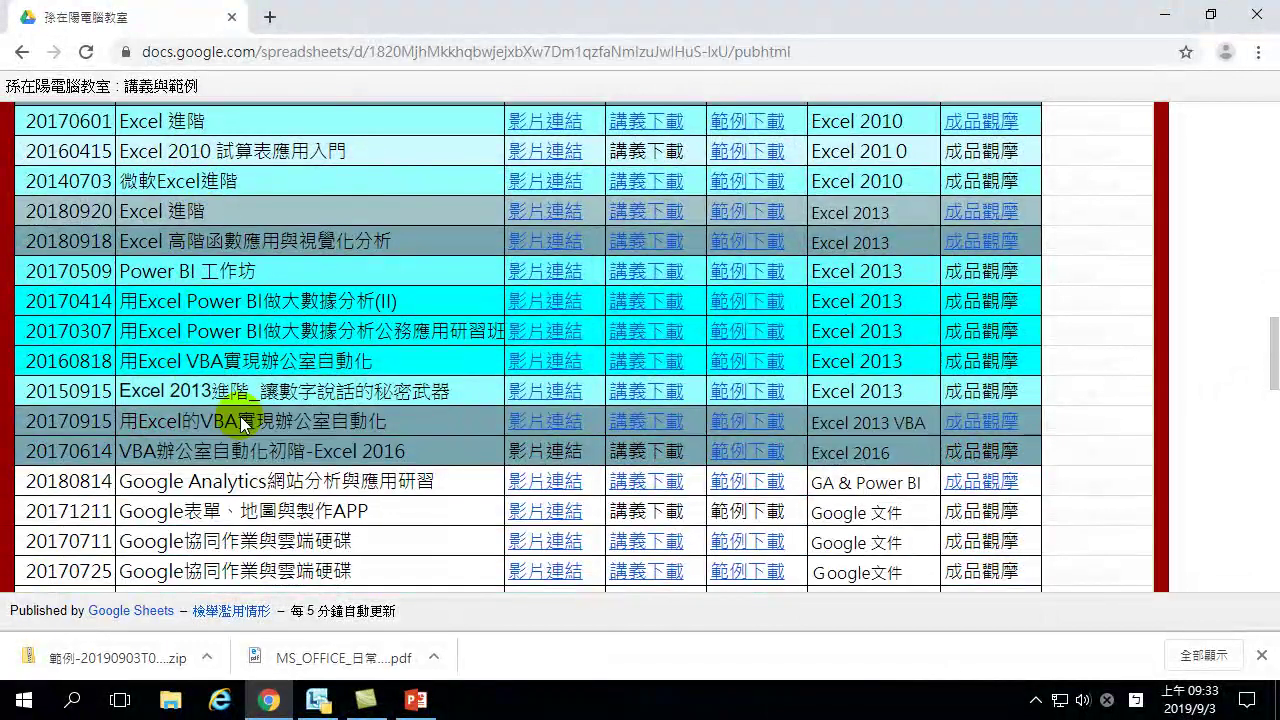
scroll(240, 410, "down", 3)
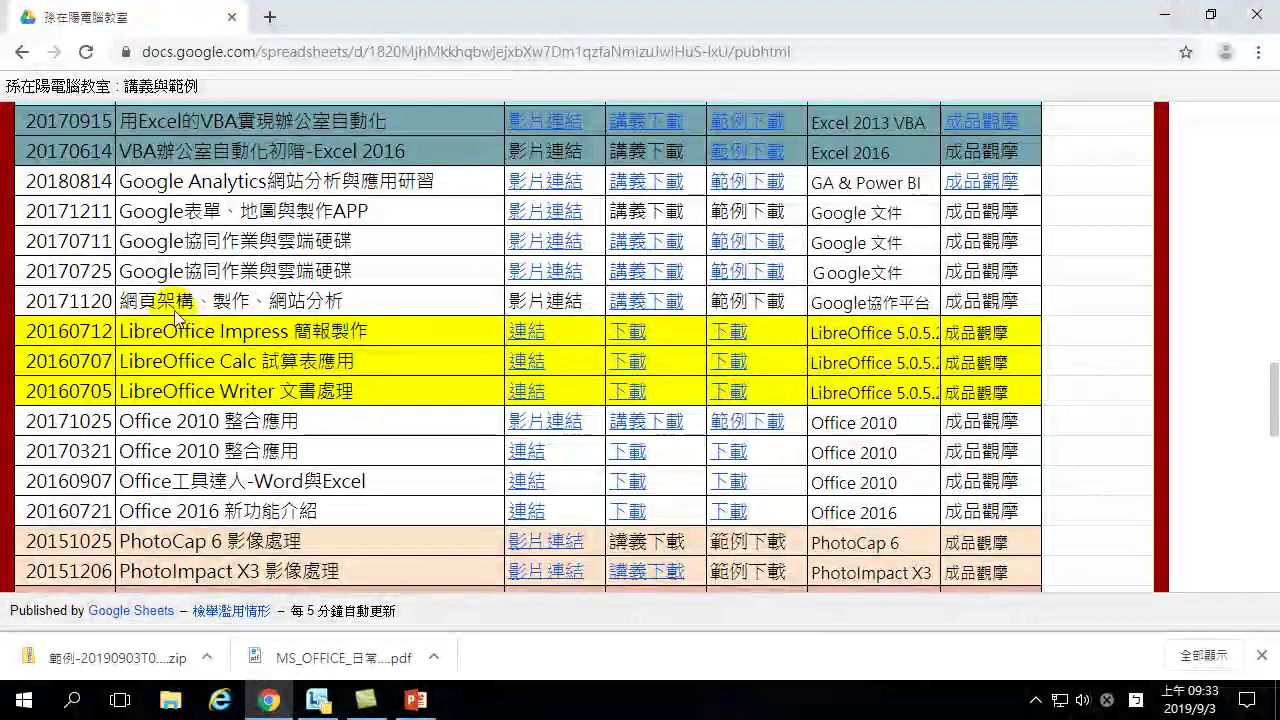
scroll(229, 370, "down", 5)
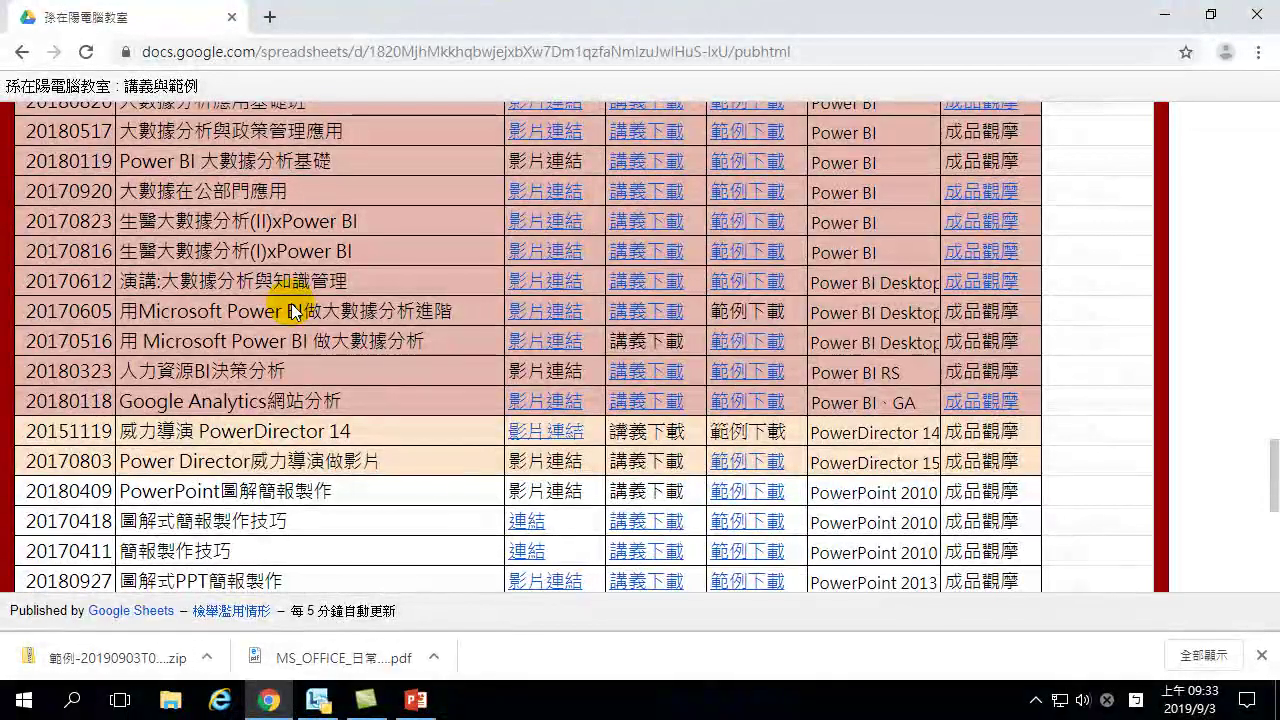
scroll(197, 313, "down", 3)
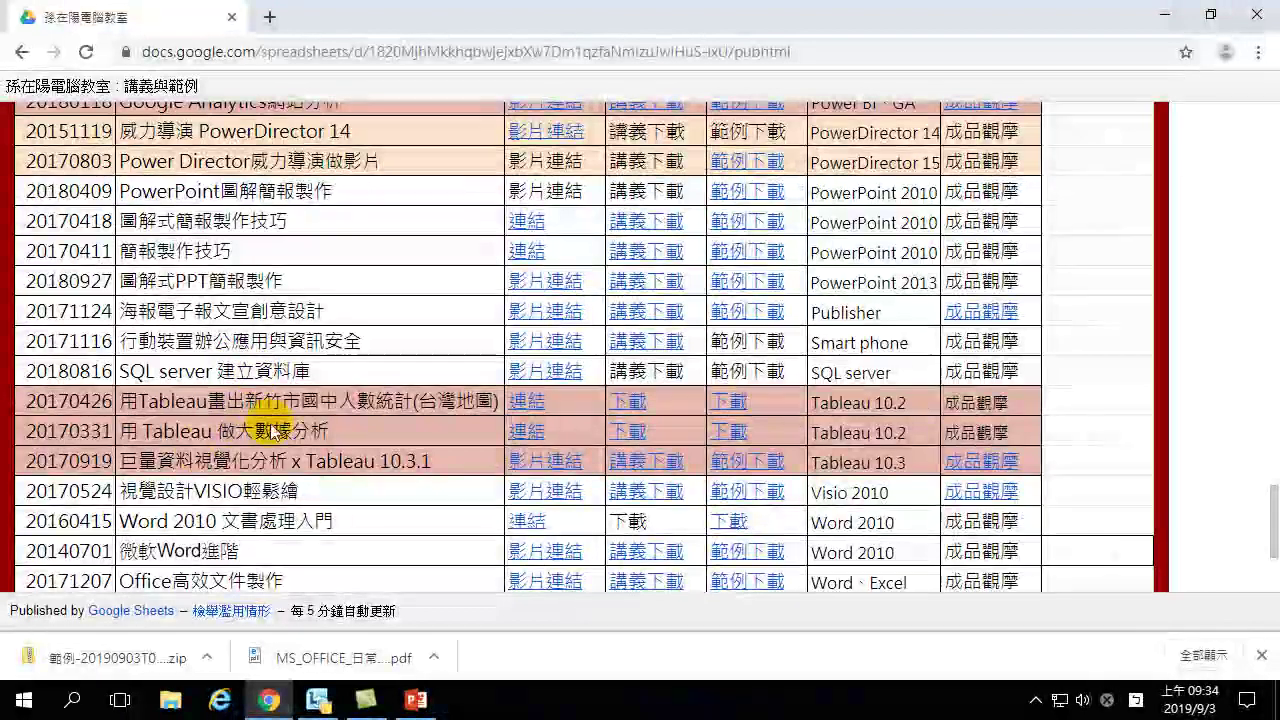
scroll(228, 452, "down", 2)
scroll(227, 455, "down", 1)
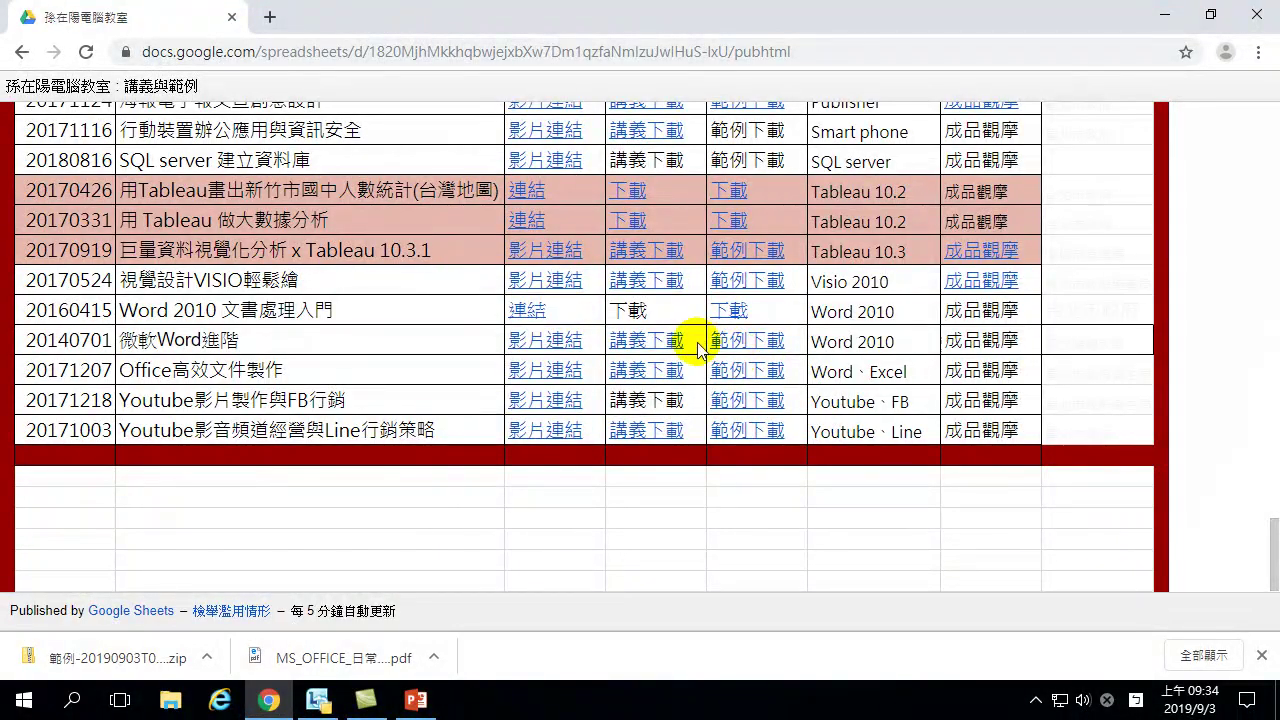
scroll(697, 347, "up", 10)
scroll(645, 374, "up", 15)
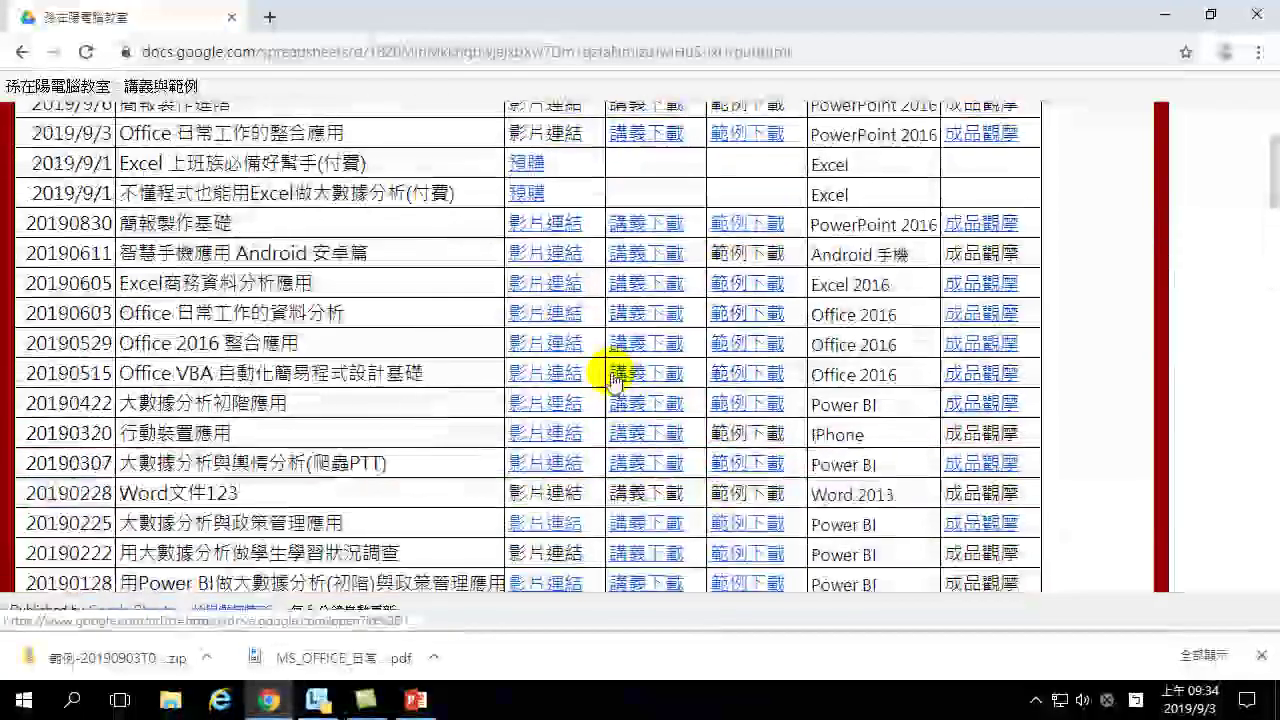
scroll(615, 378, "up", 3)
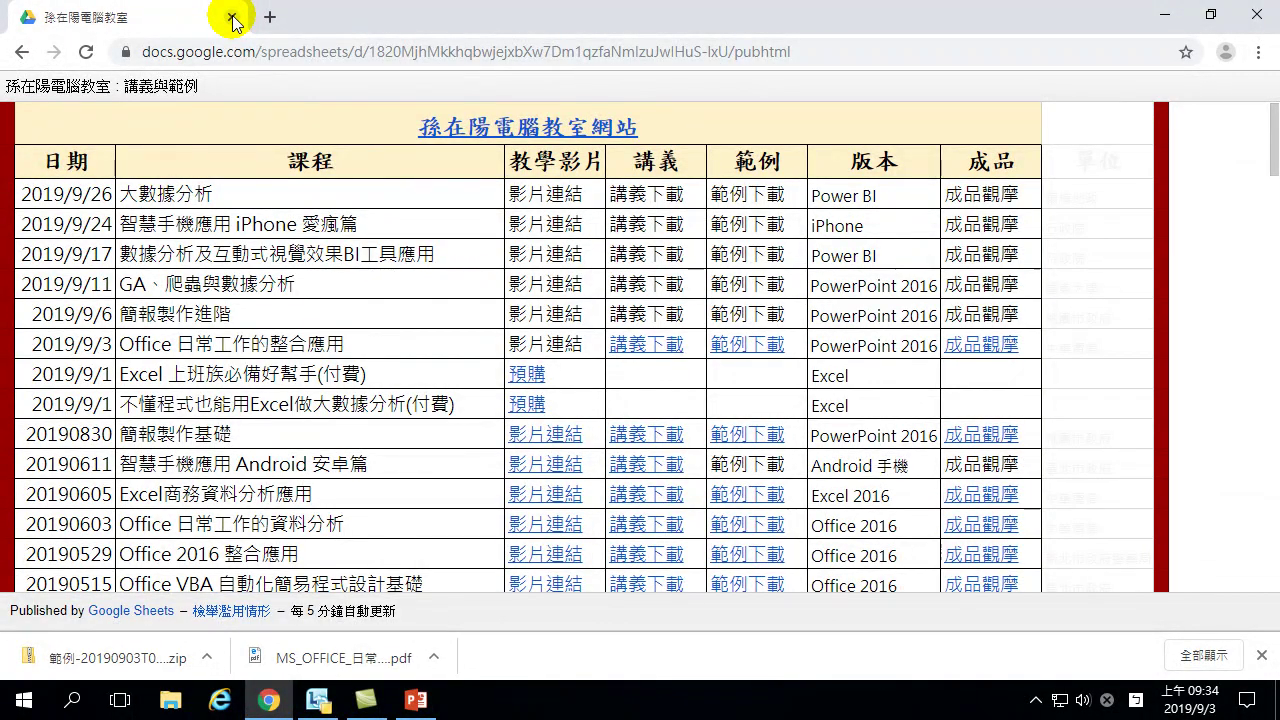
Step: Close the Chrome window showing the course list
left_click(232, 18)
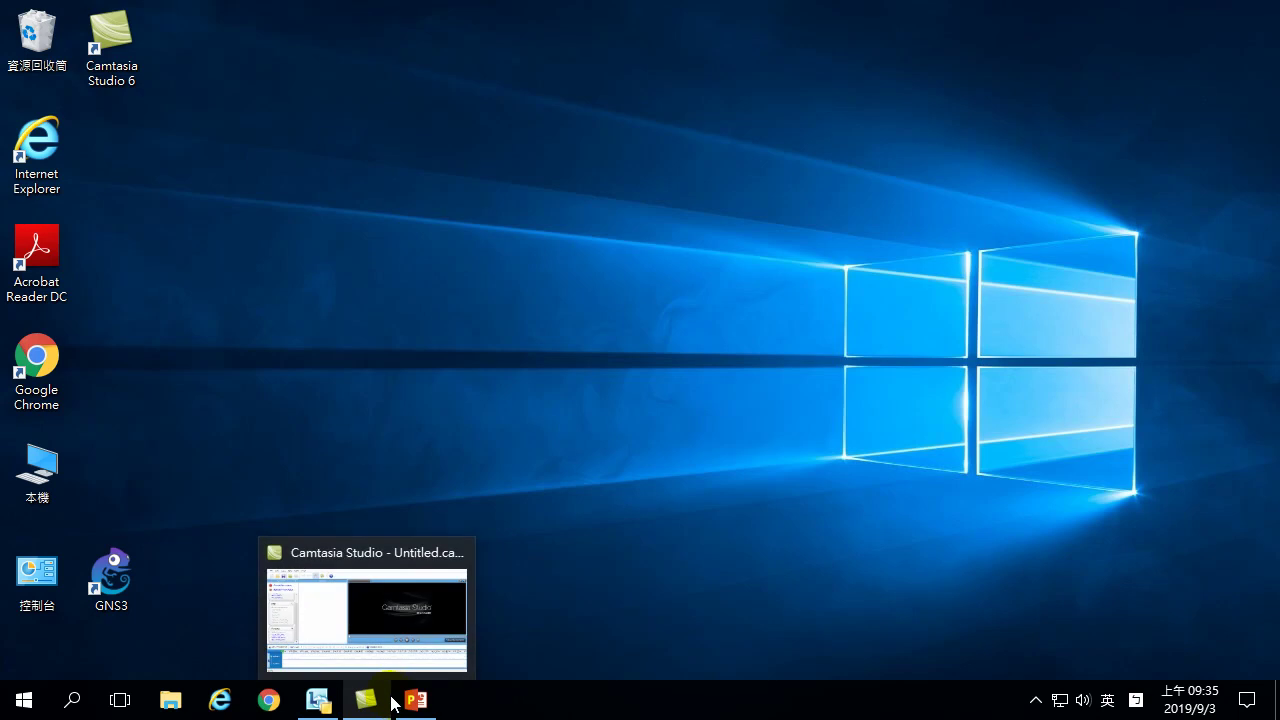
mouse_move(398, 695)
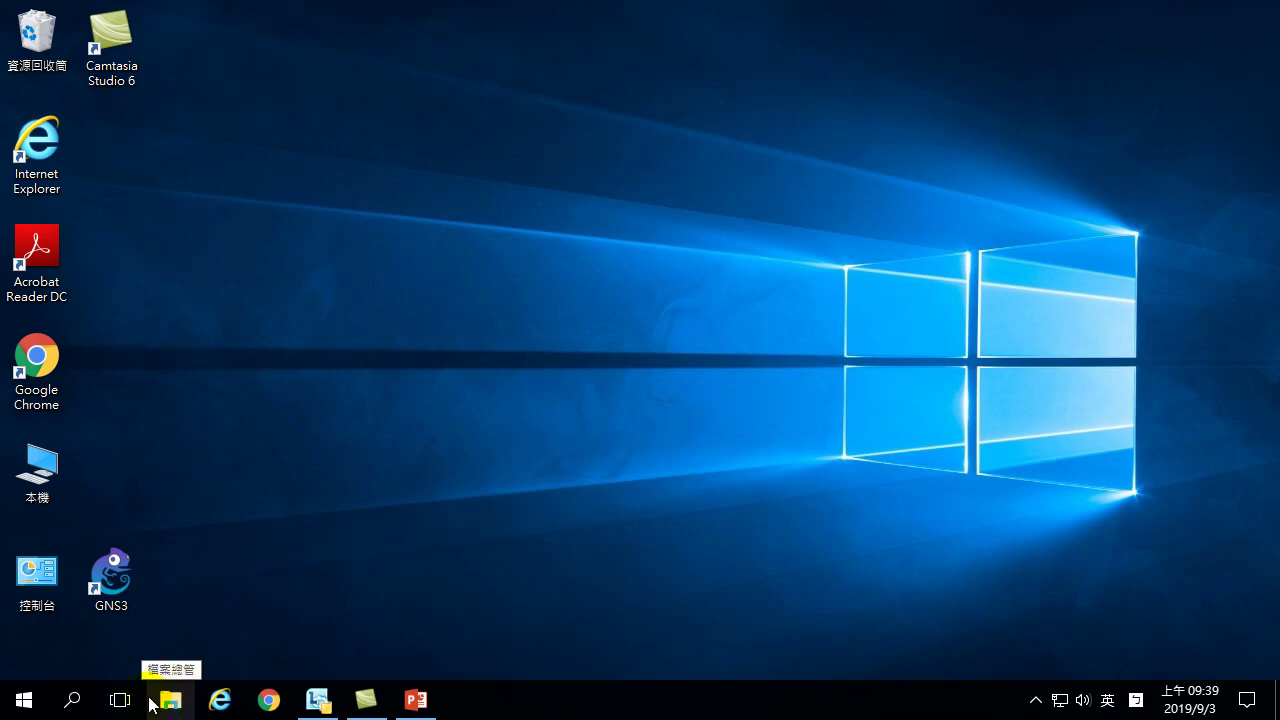
left_click(24, 700)
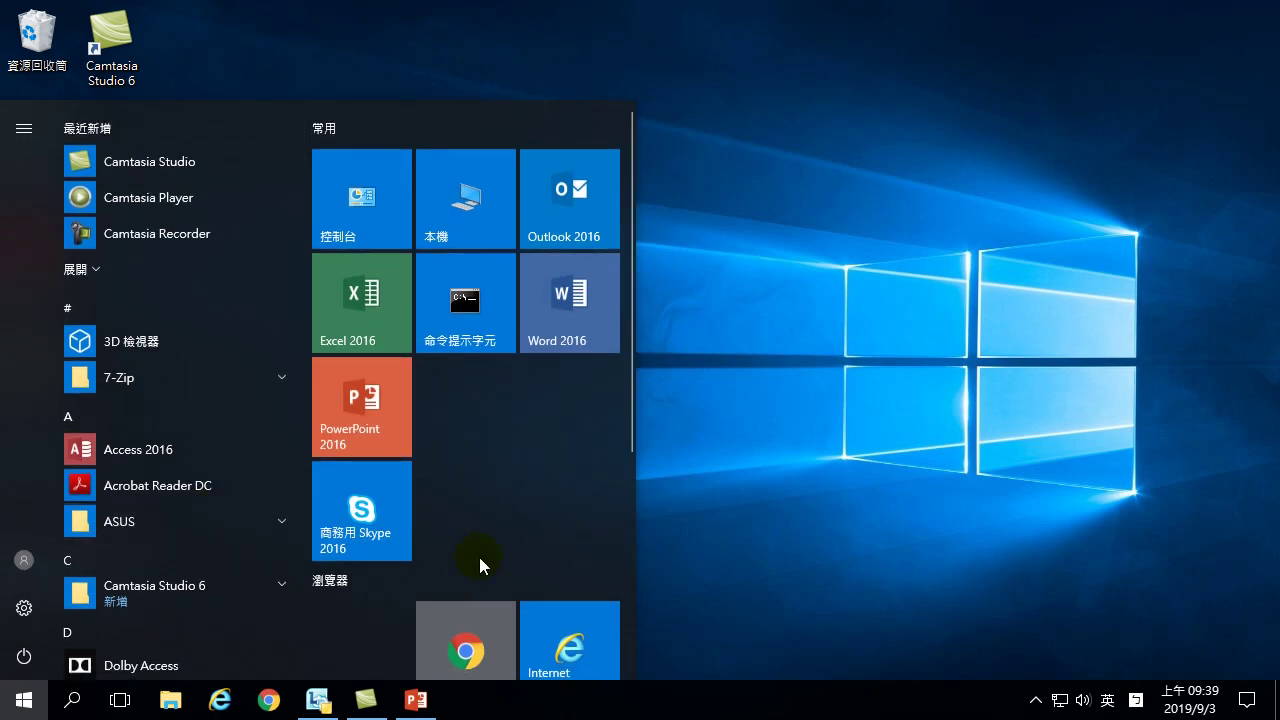
scroll(479, 557, "down", 3)
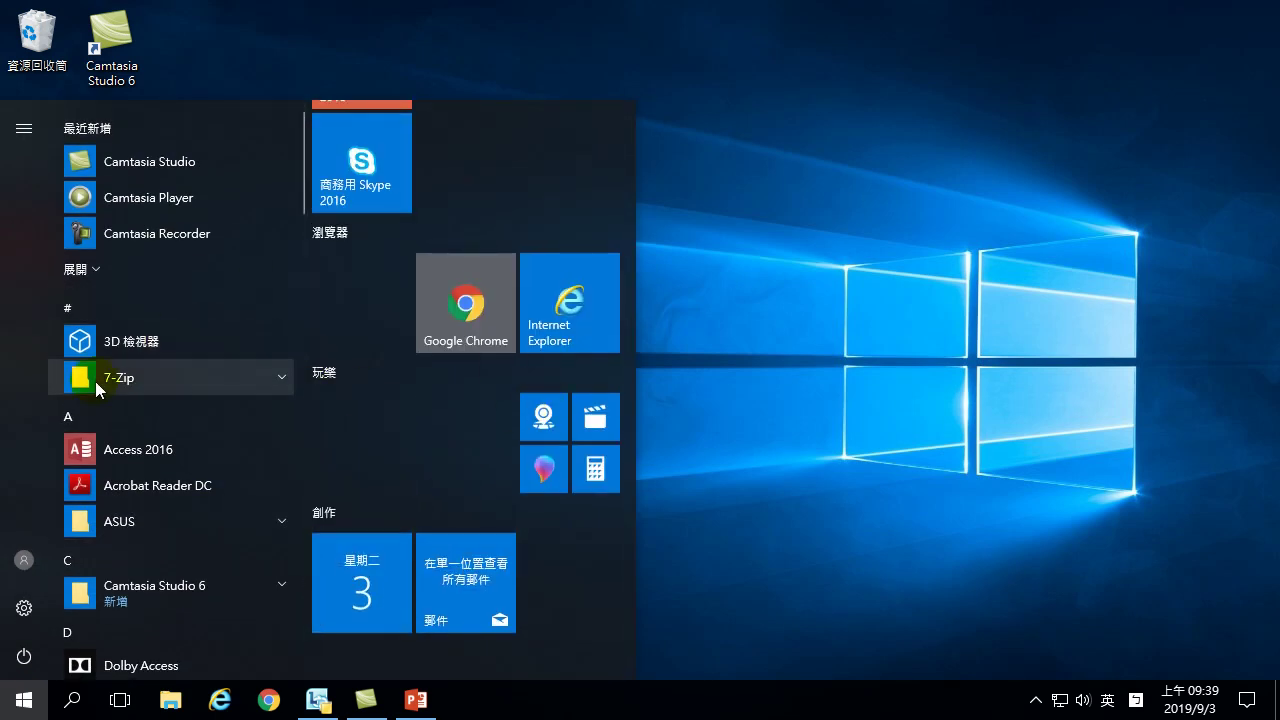
scroll(450, 503, "down", 1)
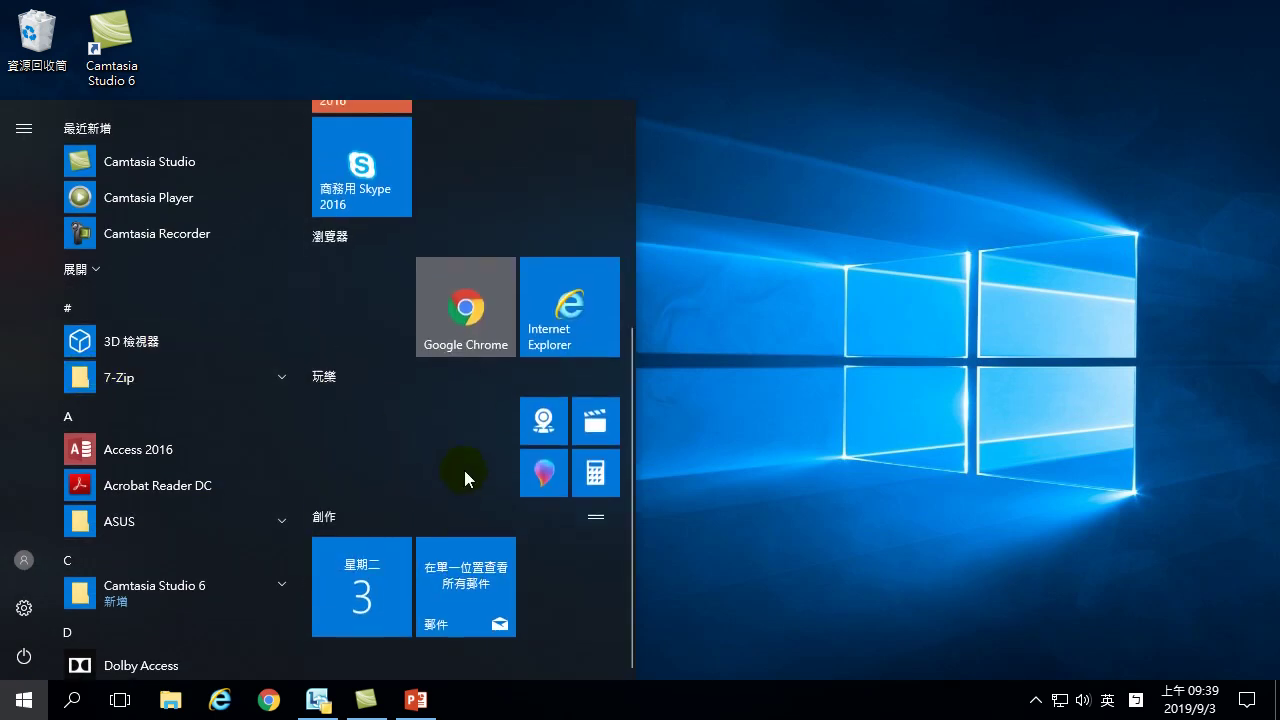
scroll(466, 460, "up", 3)
left_click(763, 255)
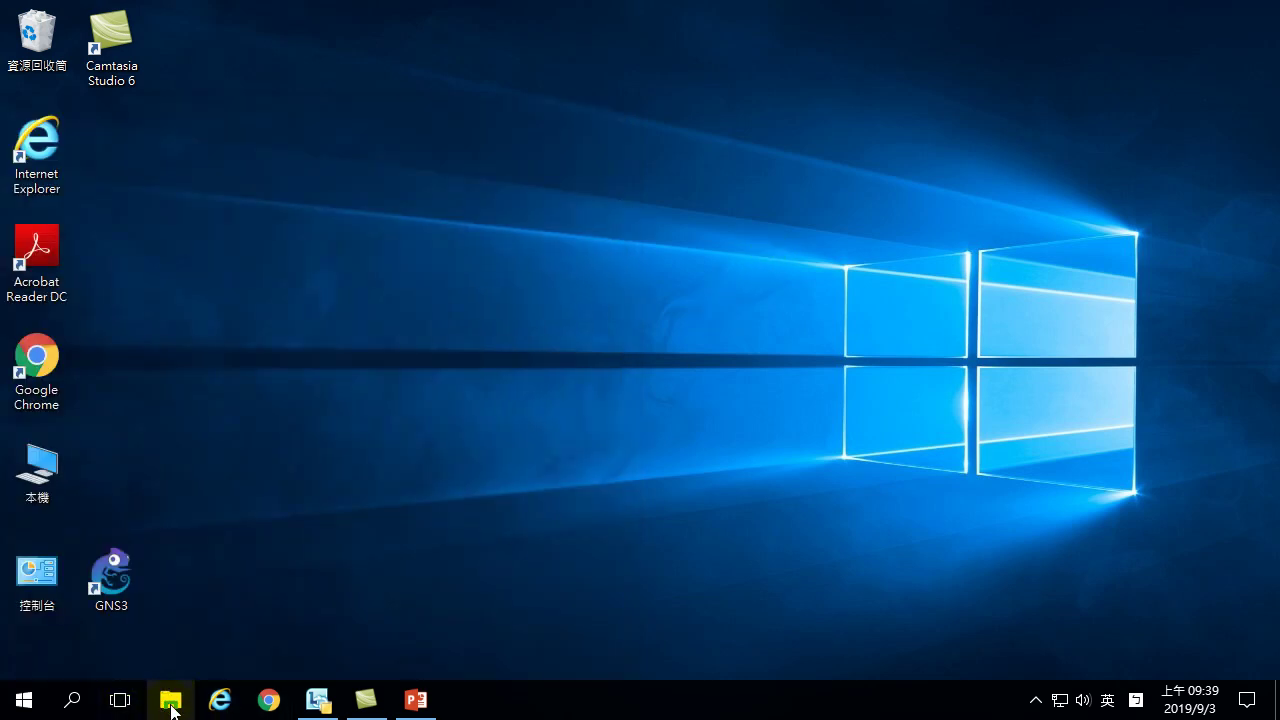
Step: Open File Explorer on the 下載 (Downloads) folder via Quick Access
left_click(171, 703)
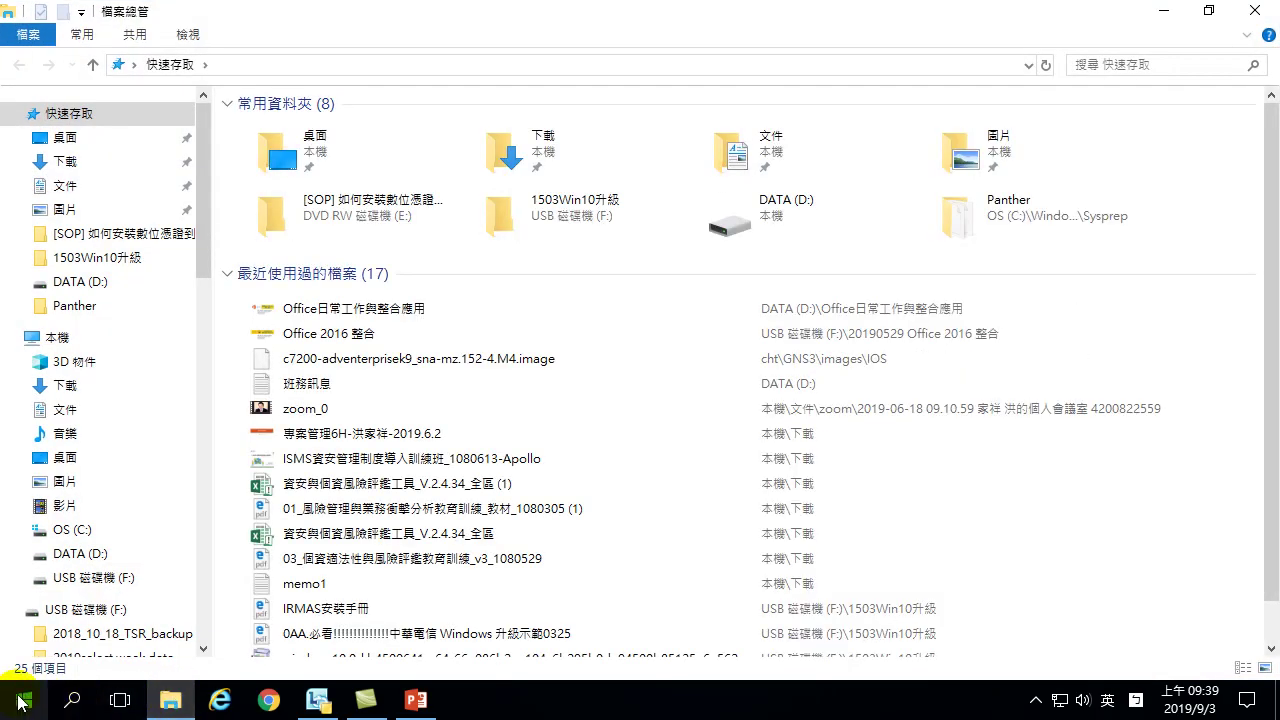
mouse_move(171, 707)
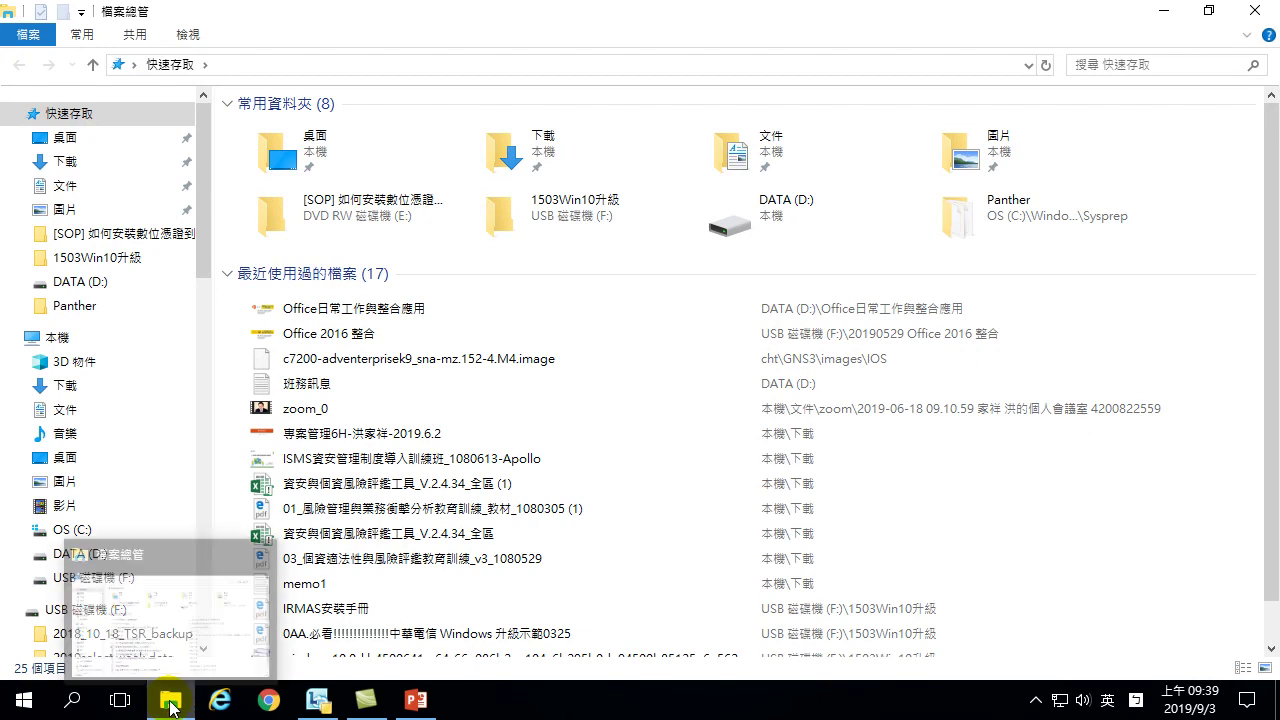
left_click(64, 164)
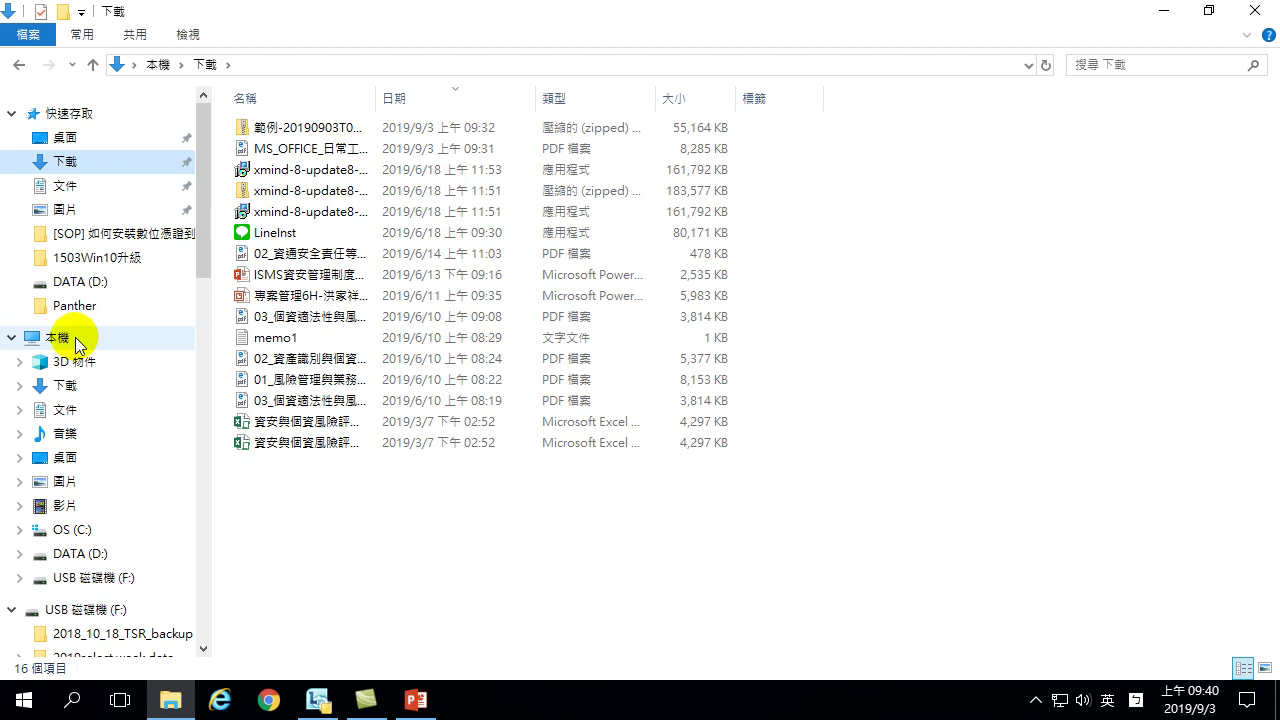
Step: Widen the Name column, re-sort Downloads by date, and select the 範例 zip and handout PDF
left_click(71, 390)
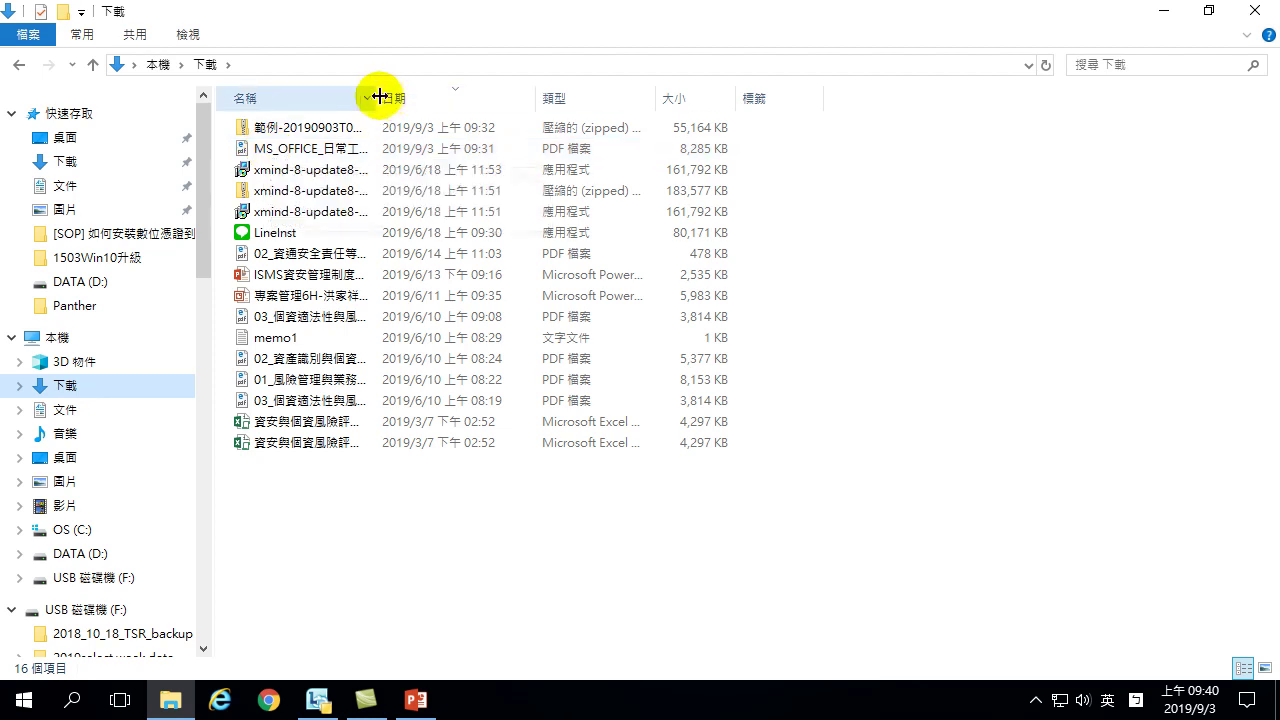
left_click_drag(375, 93, 486, 100)
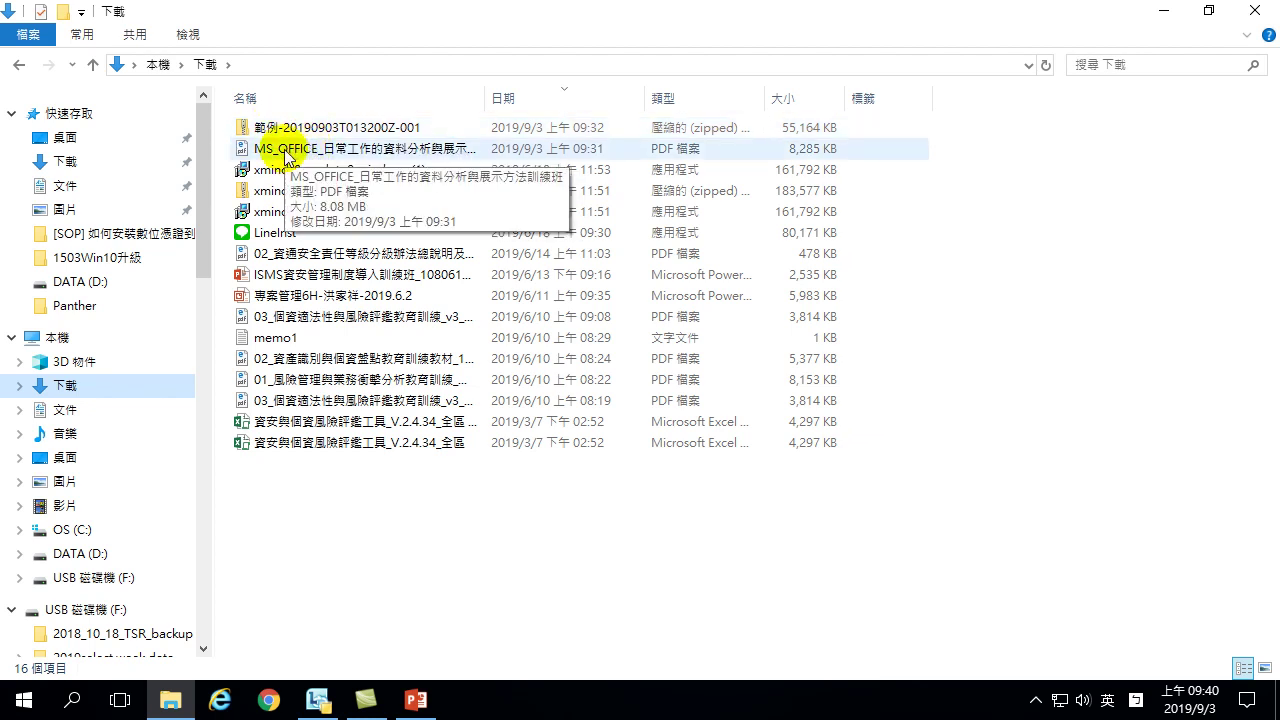
left_click(545, 102)
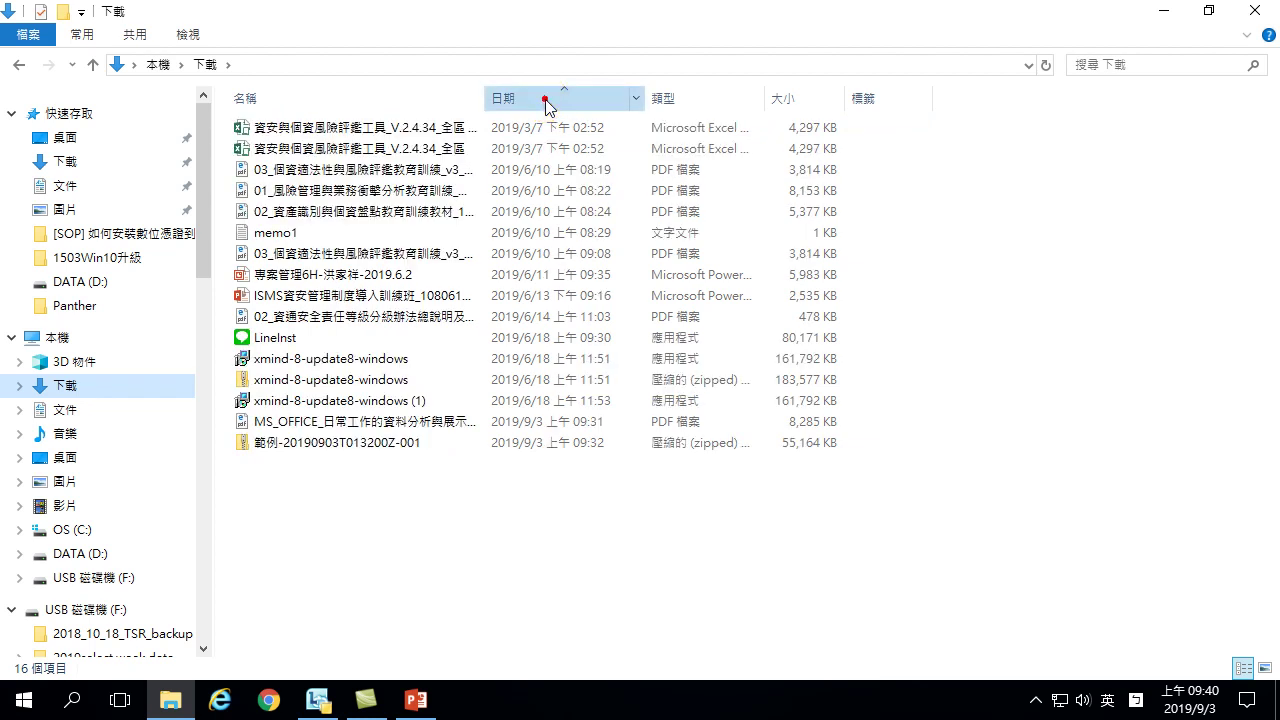
left_click(547, 100)
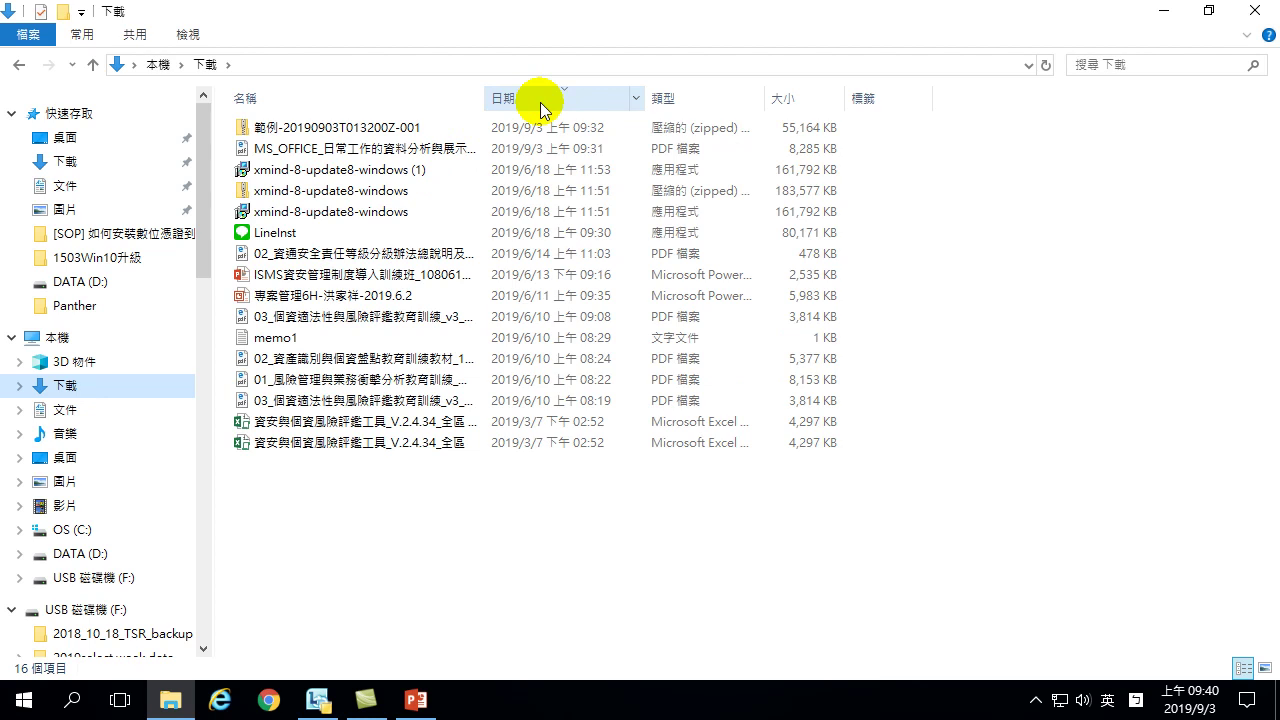
left_click(292, 148)
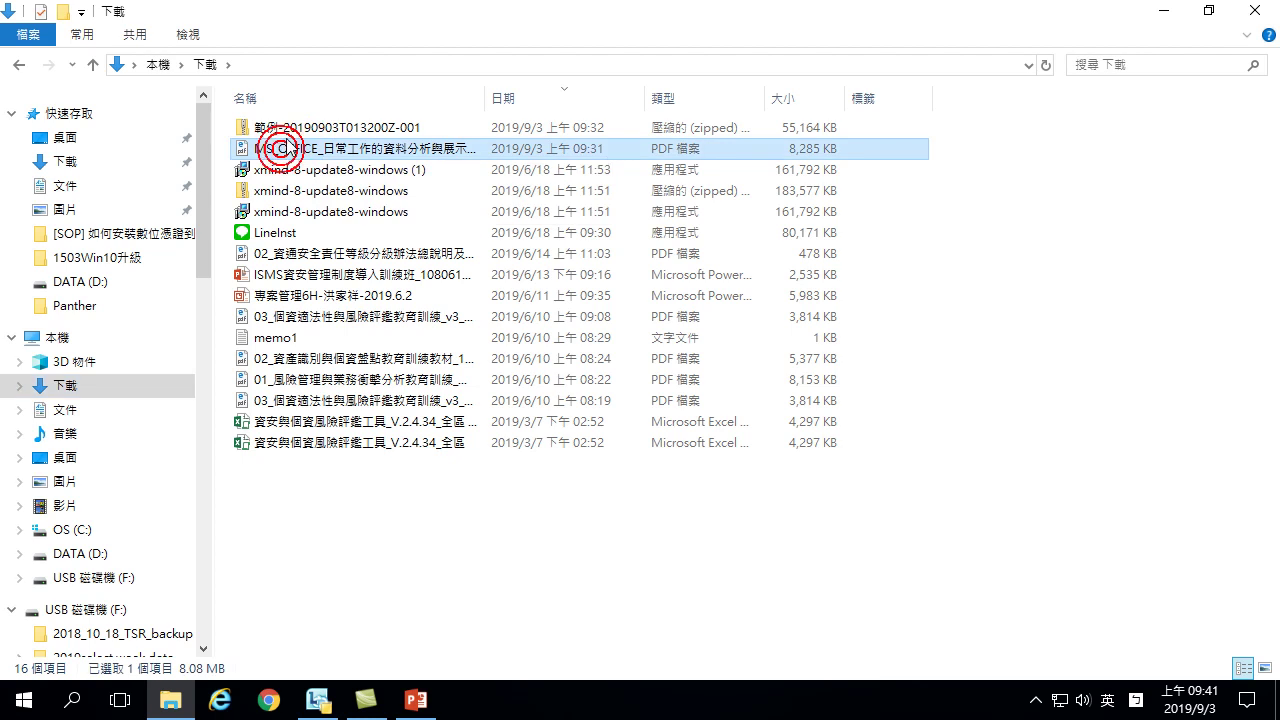
left_click(293, 130)
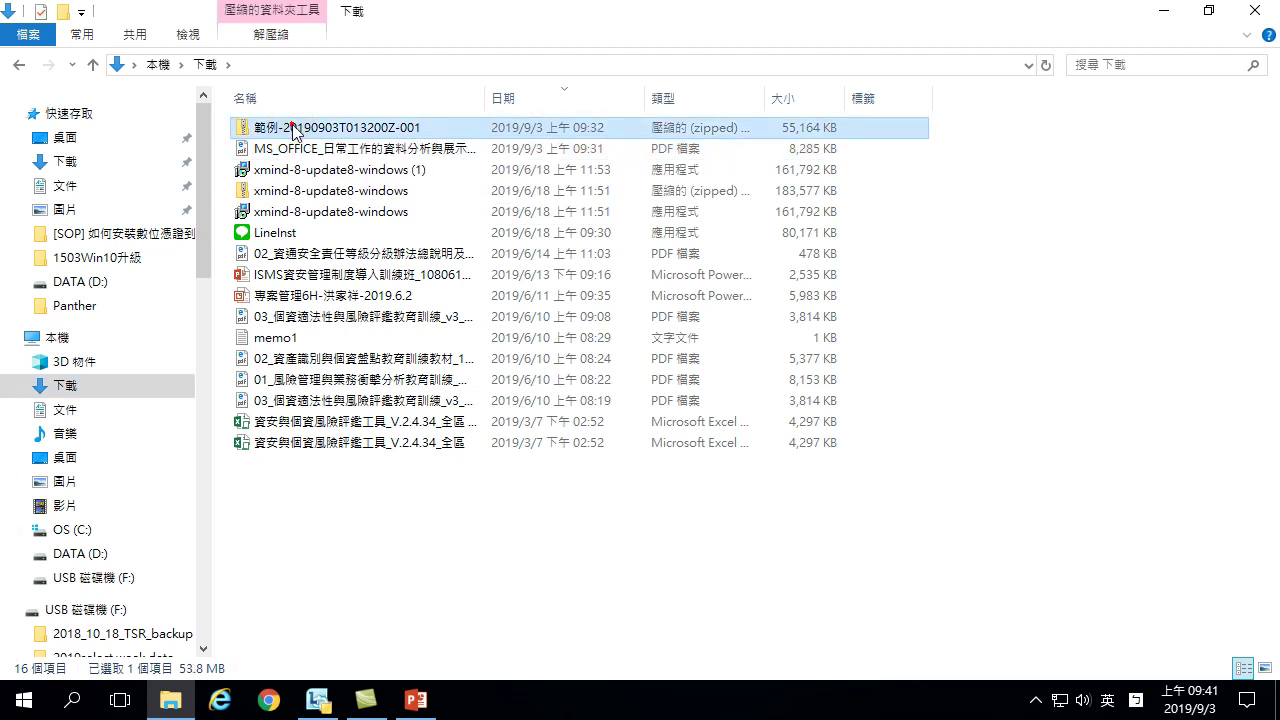
left_click_drag(976, 152, 323, 131)
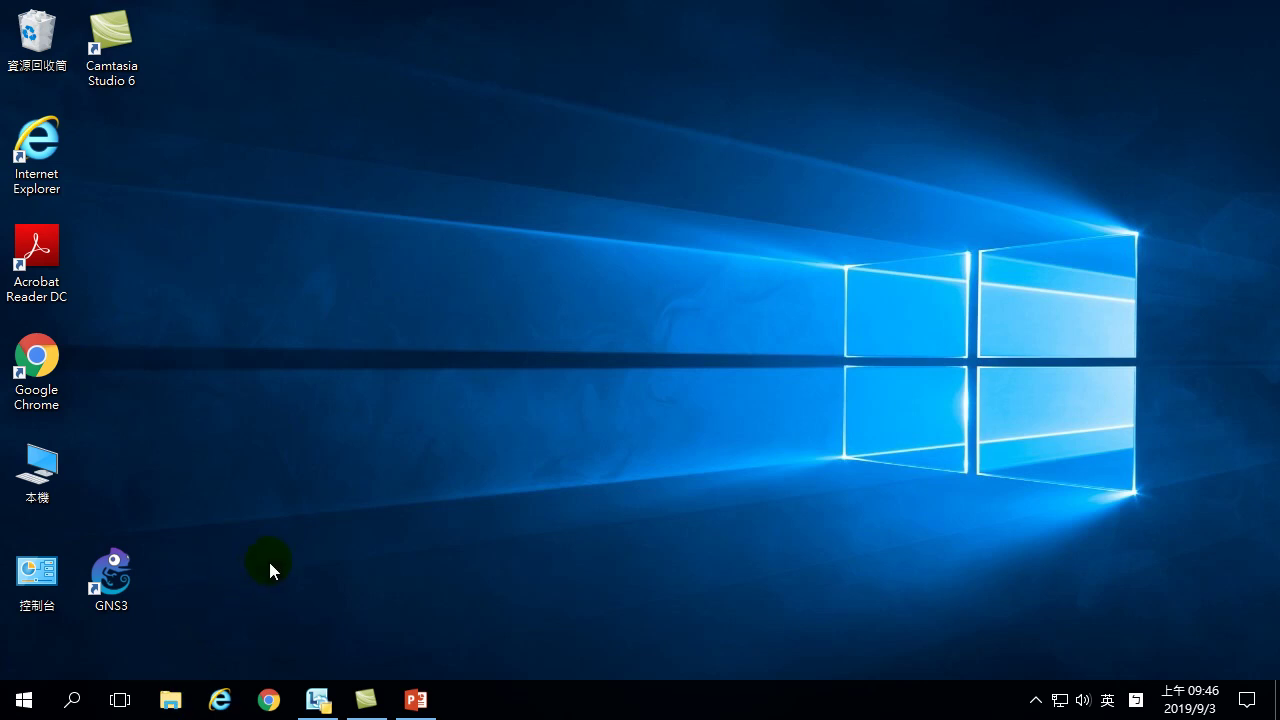
Step: Reopen File Explorer on the 下載 folder listing its 16 items
left_click(171, 703)
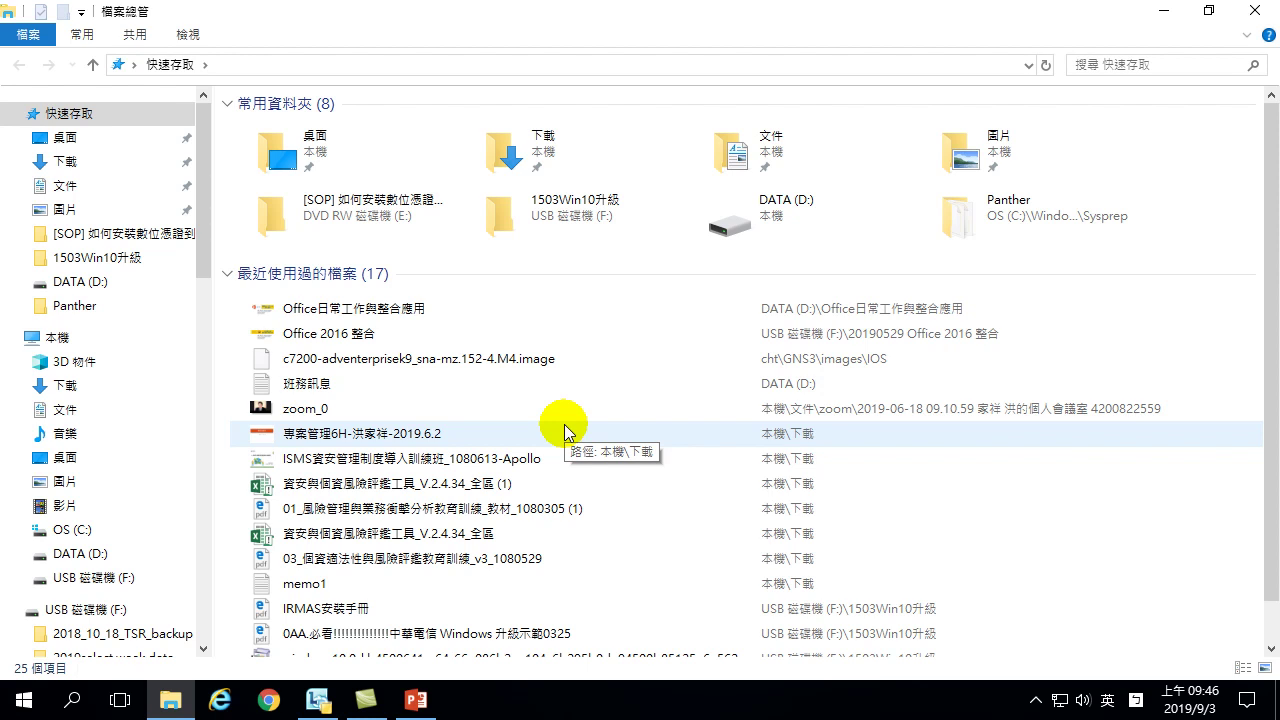
left_click(80, 114)
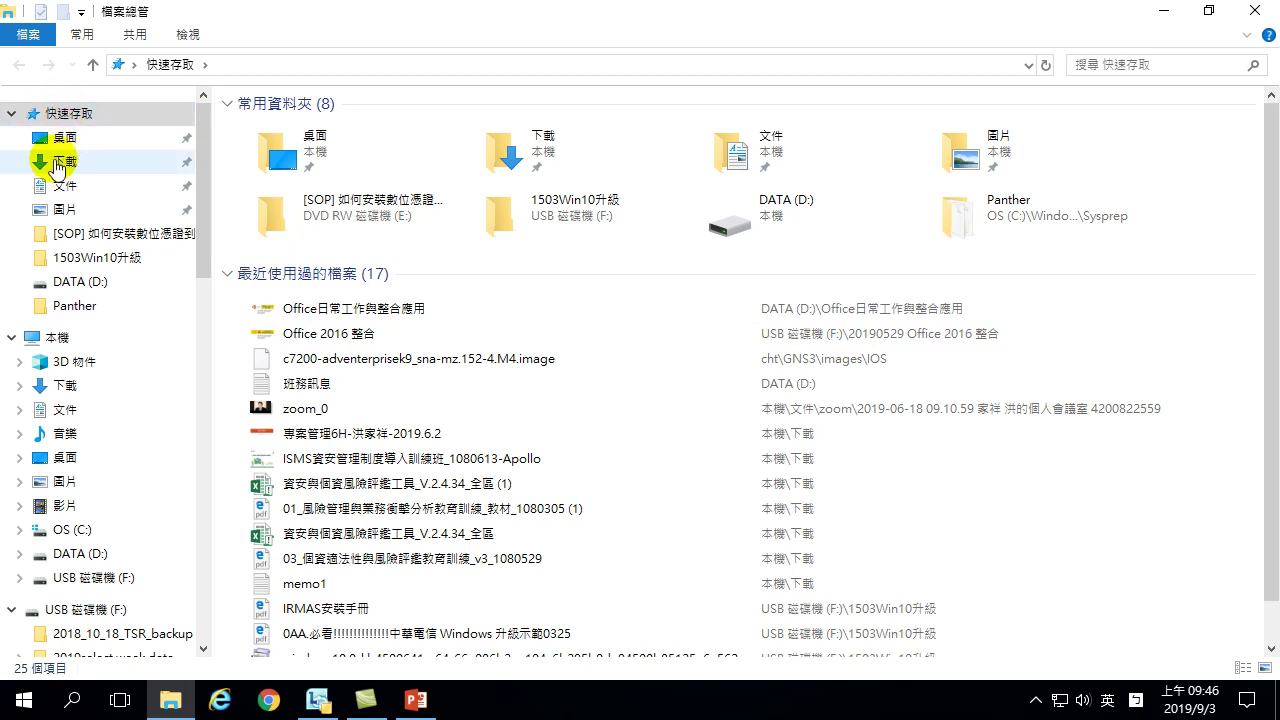
left_click(60, 164)
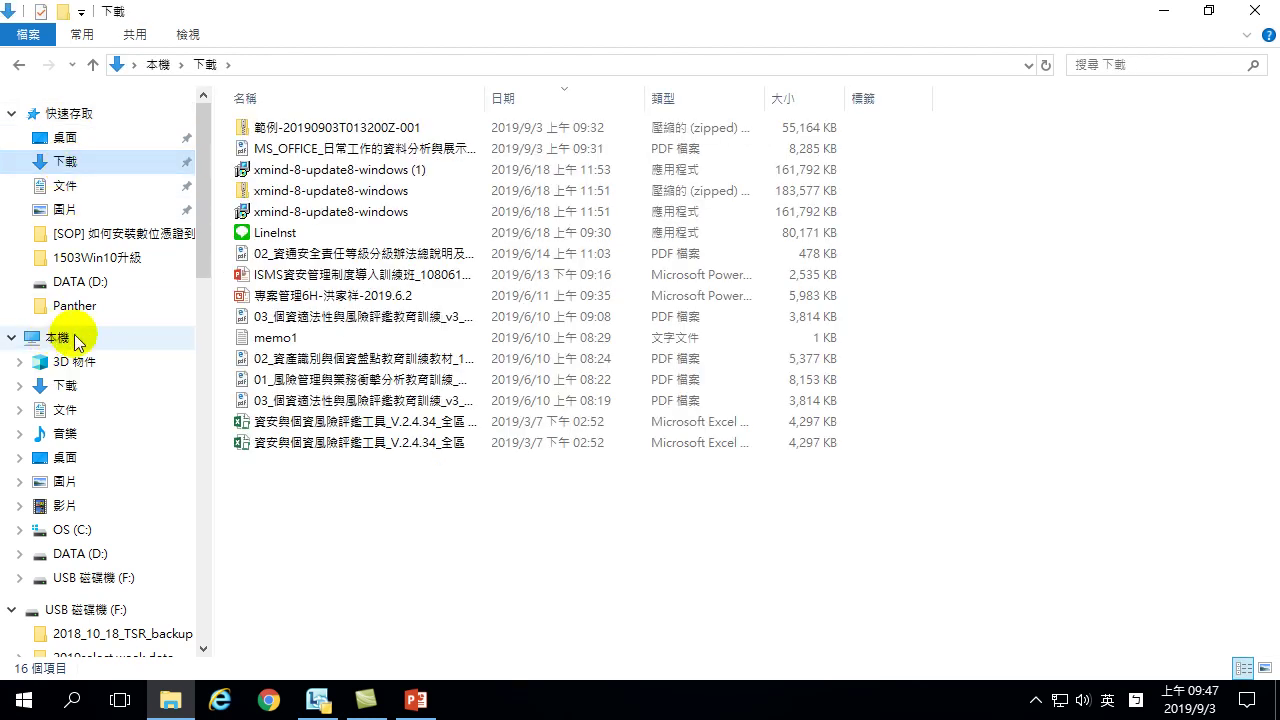
left_click(66, 388)
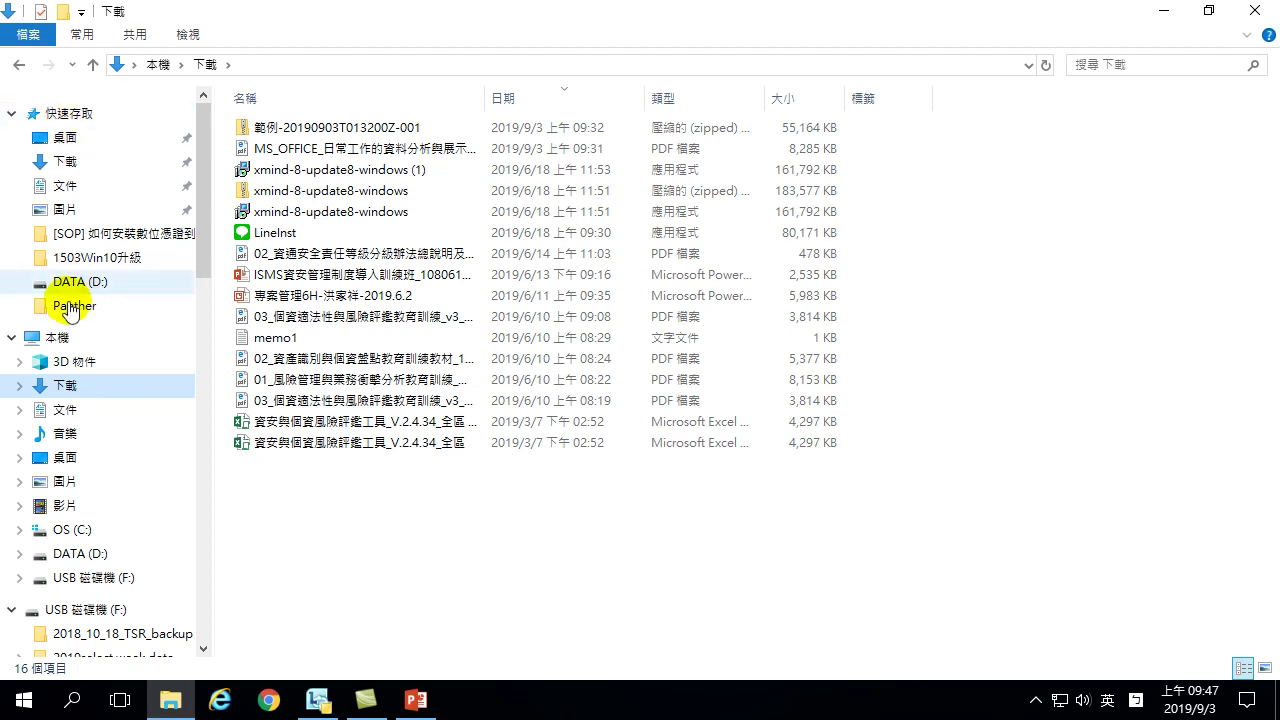
left_click(66, 390)
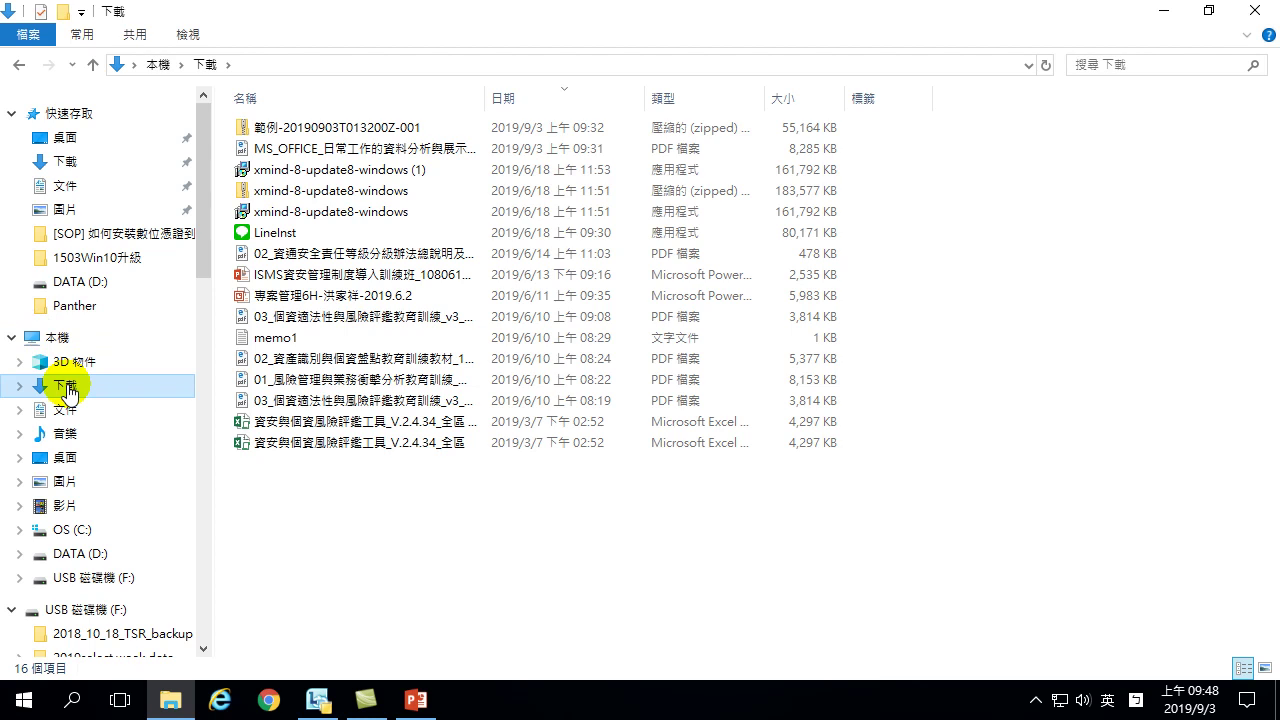
Step: Select the 範例 zip and MS_OFFICE handout PDF together and cut them with 剪下
left_click(292, 129)
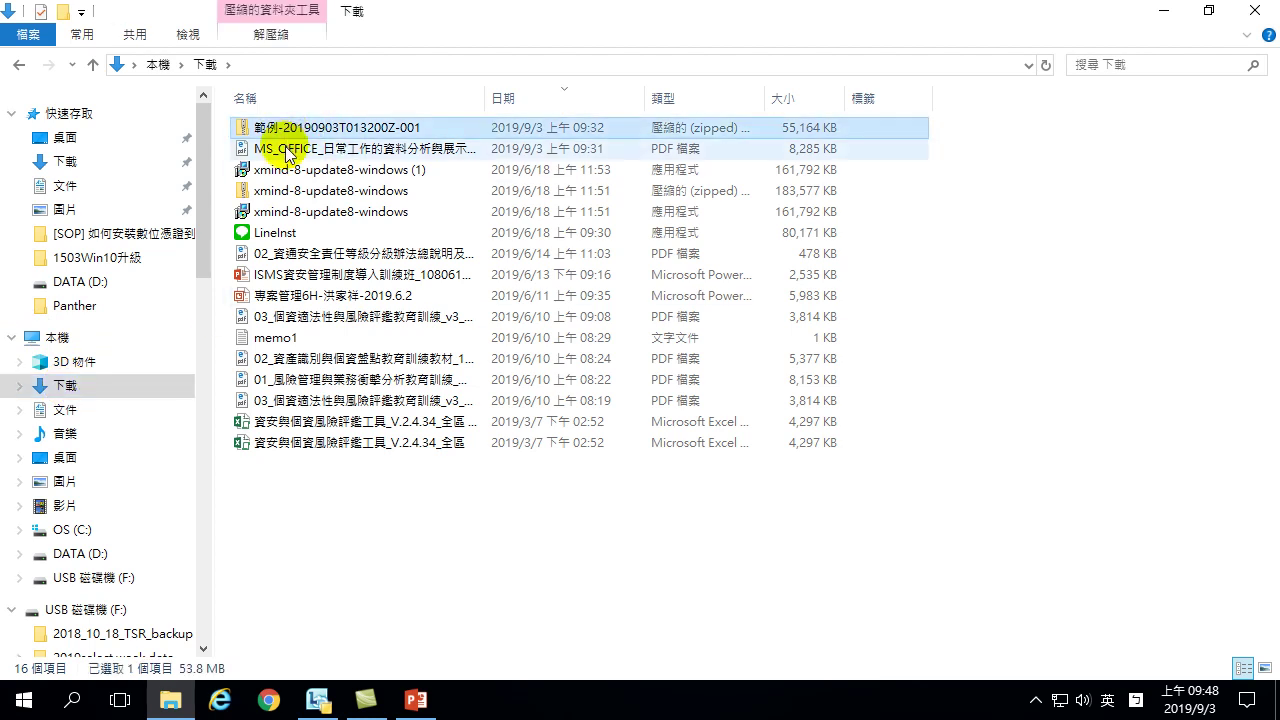
left_click(289, 151)
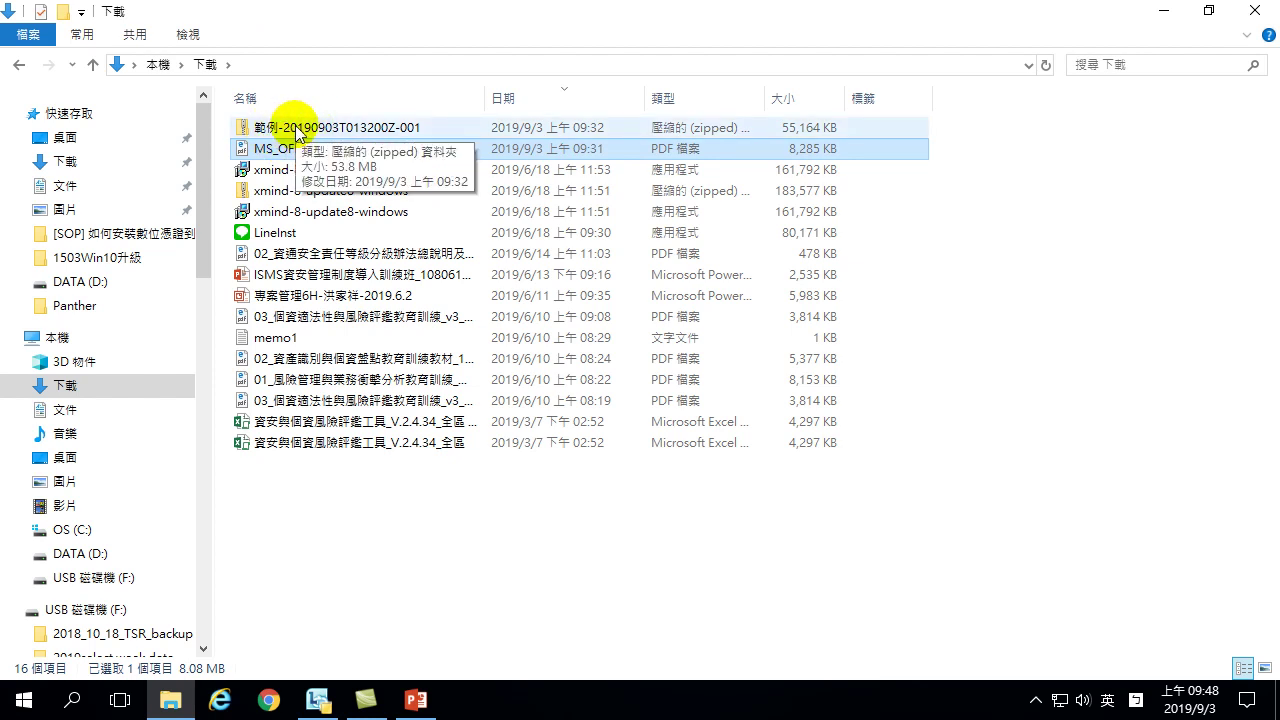
left_click_drag(995, 152, 345, 134)
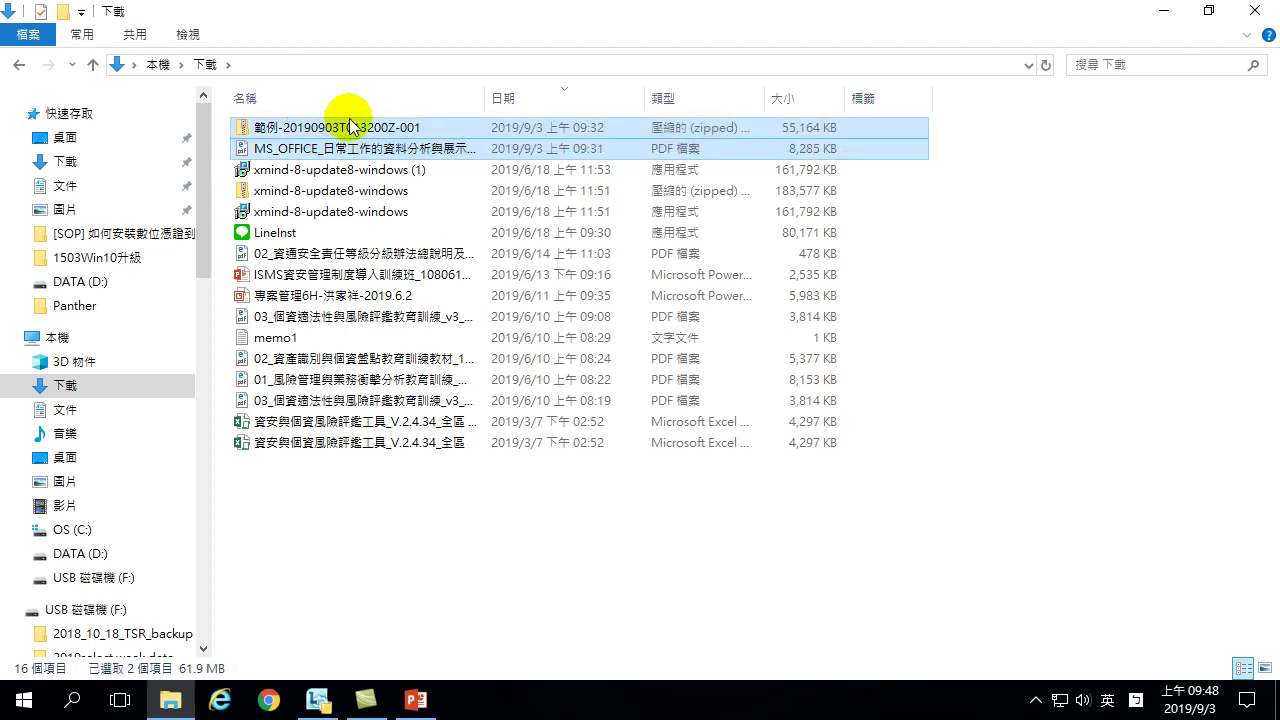
left_click(977, 157)
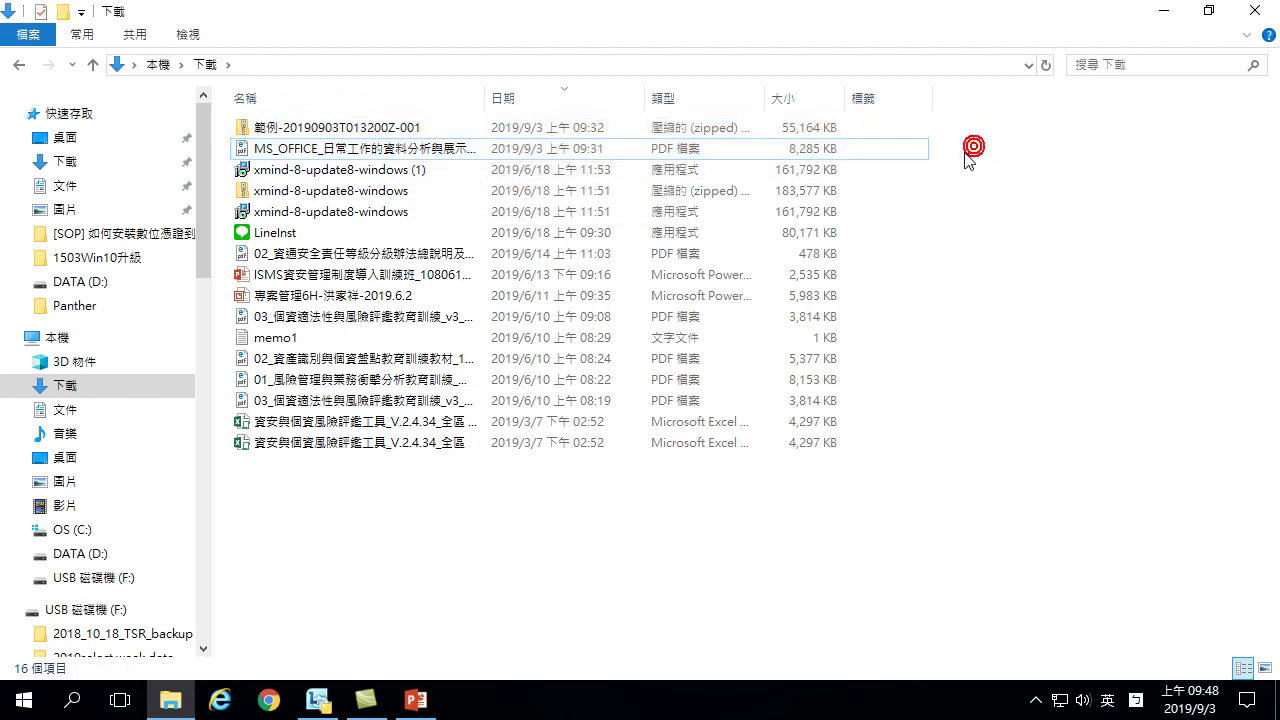
left_click_drag(969, 157, 299, 129)
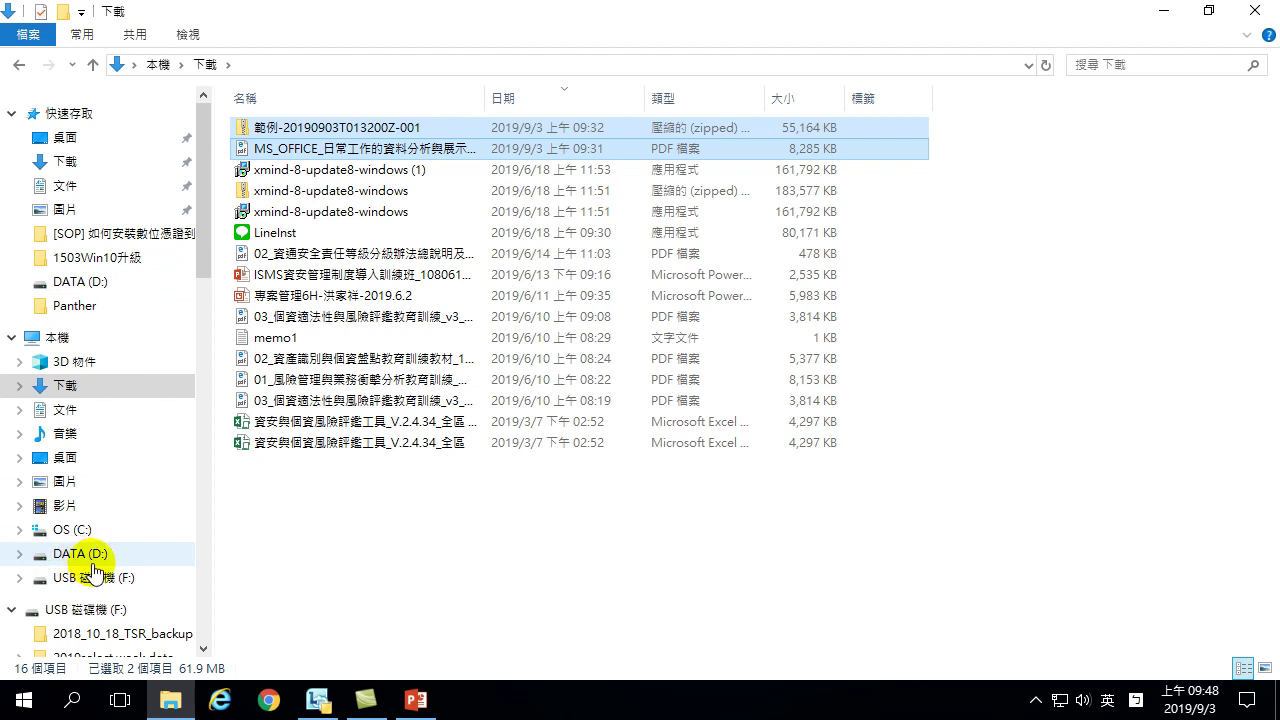
right_click(310, 132)
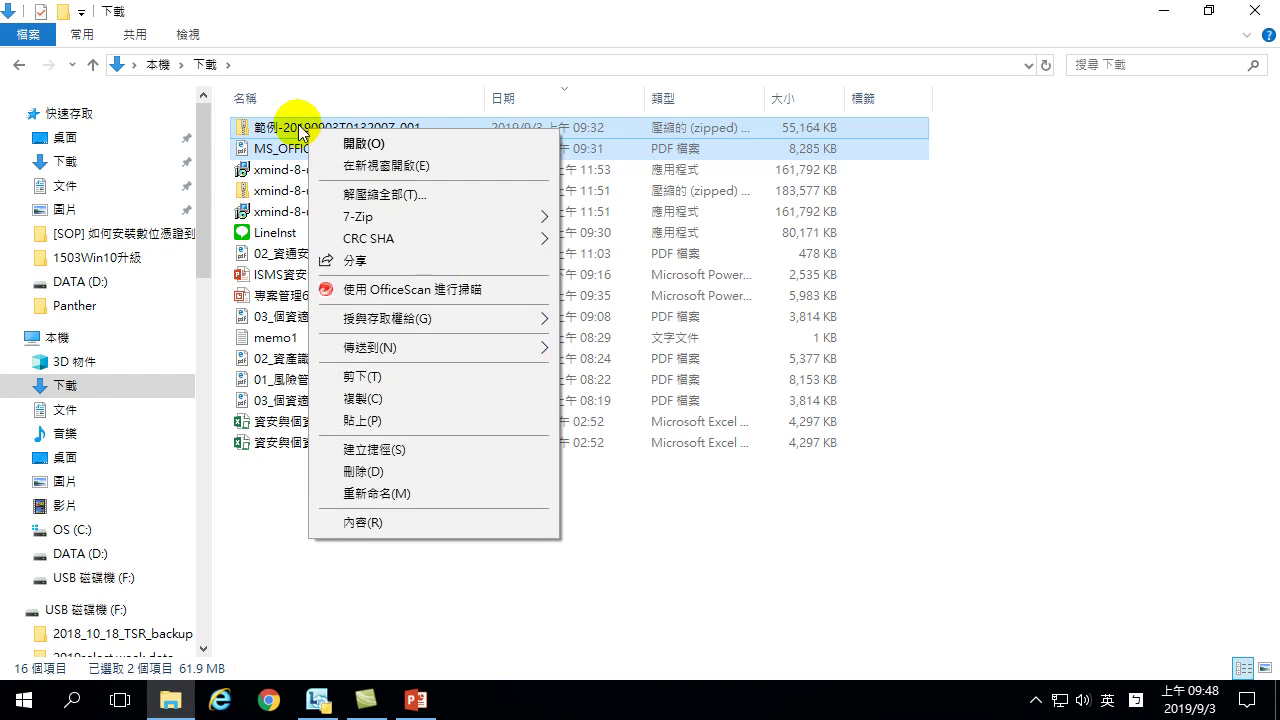
left_click(358, 378)
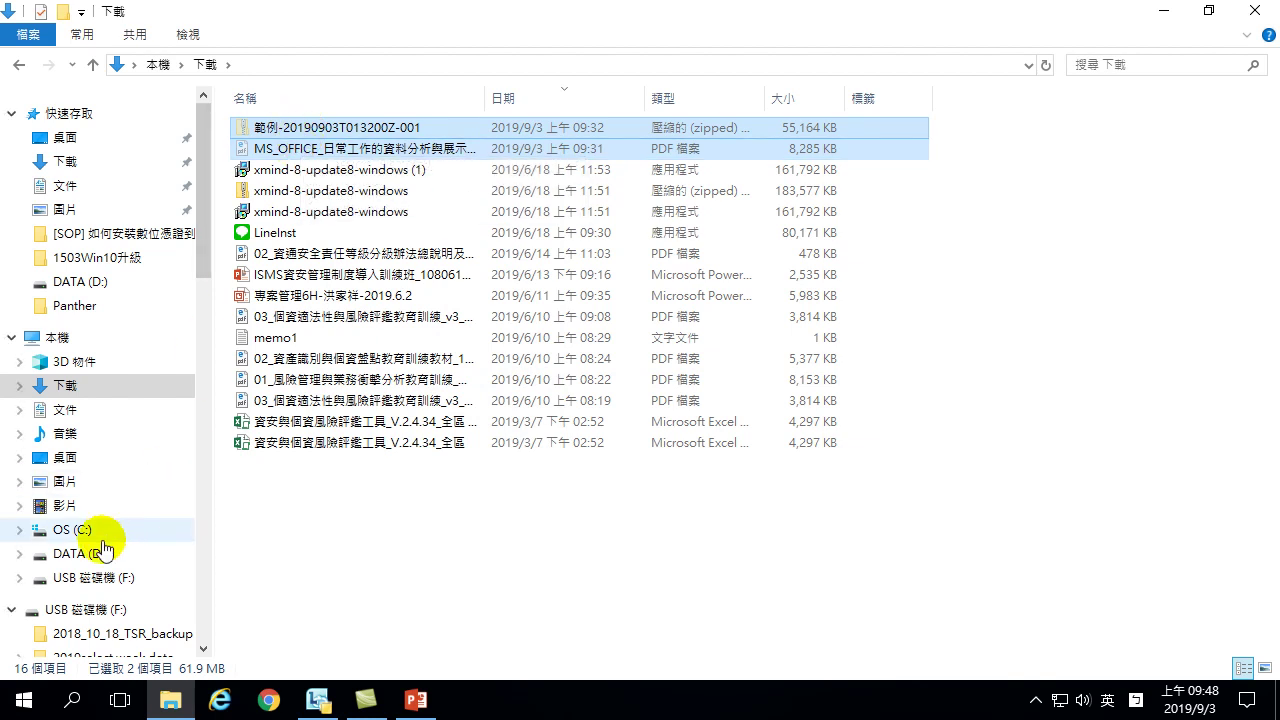
Step: On the DATA (D:) drive, add a new folder via 新增 > 資料夾 and name it Office
left_click(80, 558)
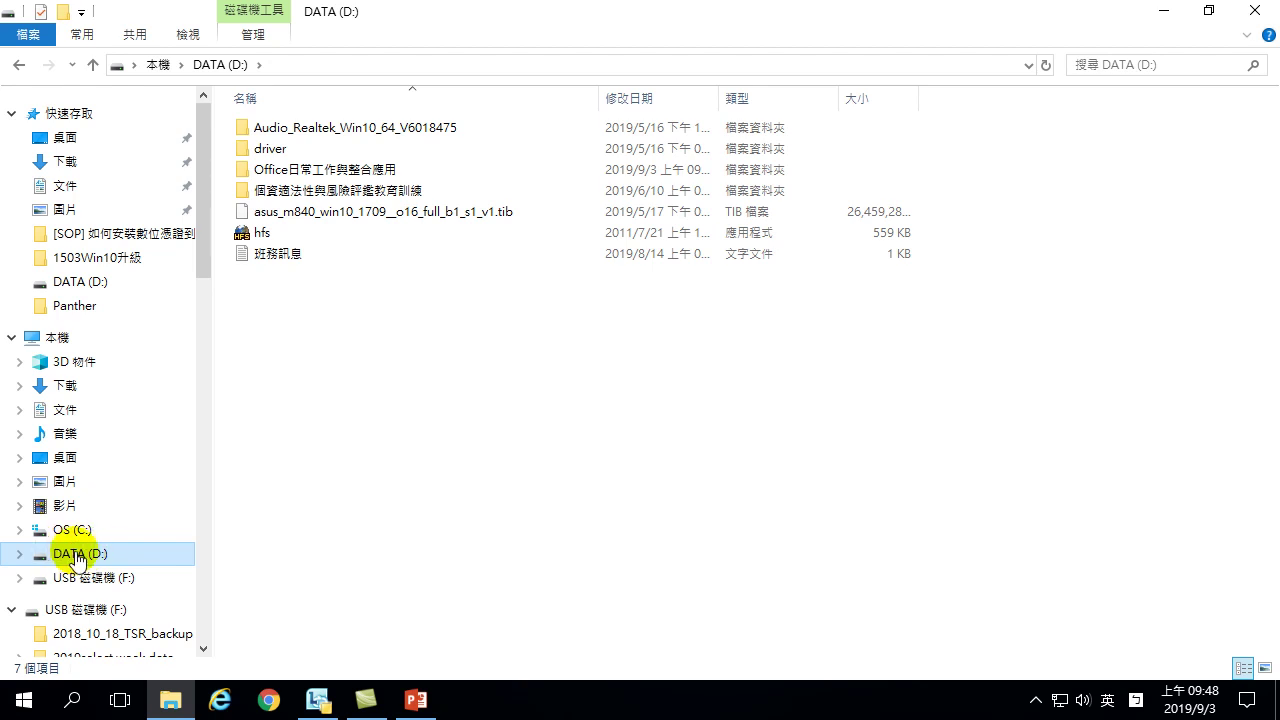
right_click(301, 391)
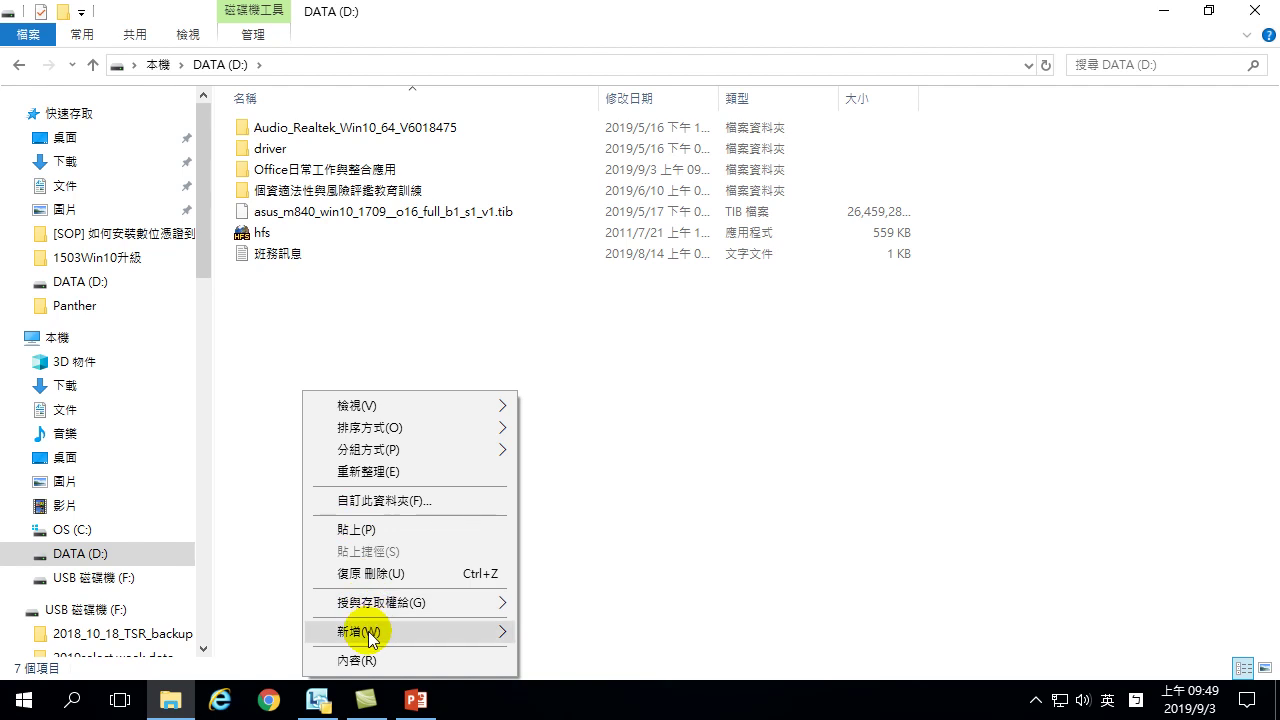
mouse_move(358, 631)
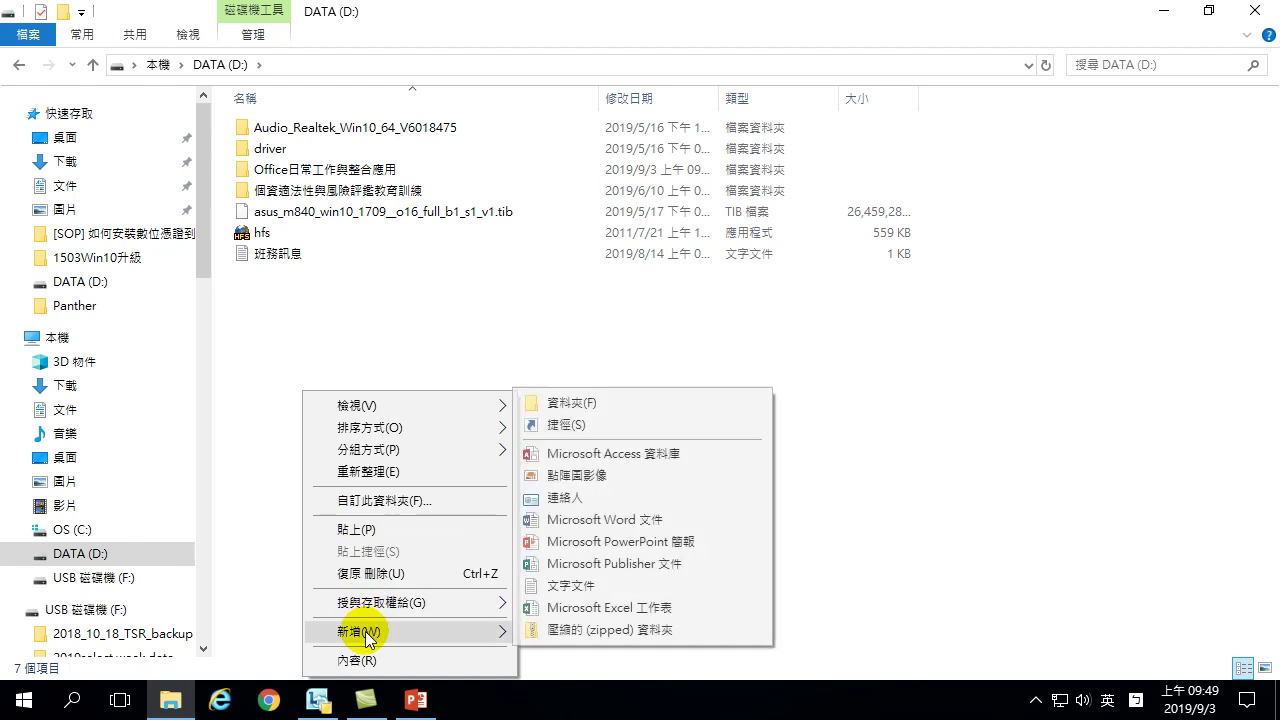
left_click(566, 408)
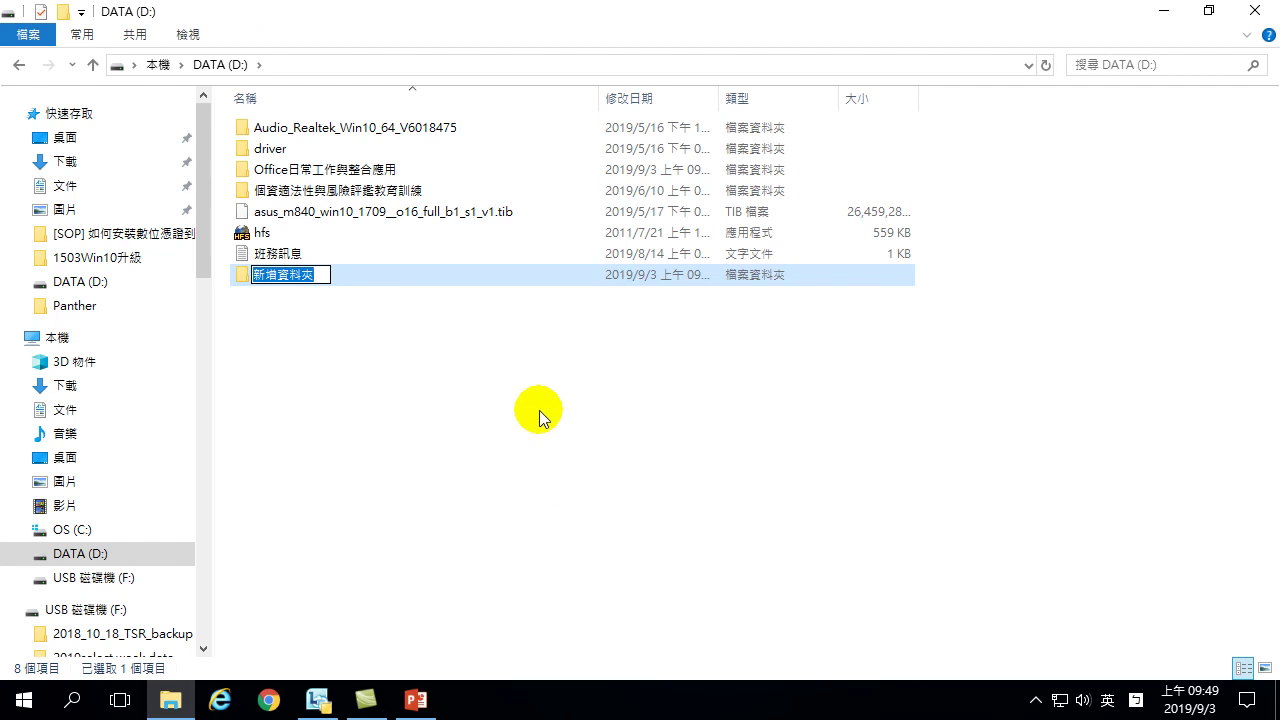
type("Offi")
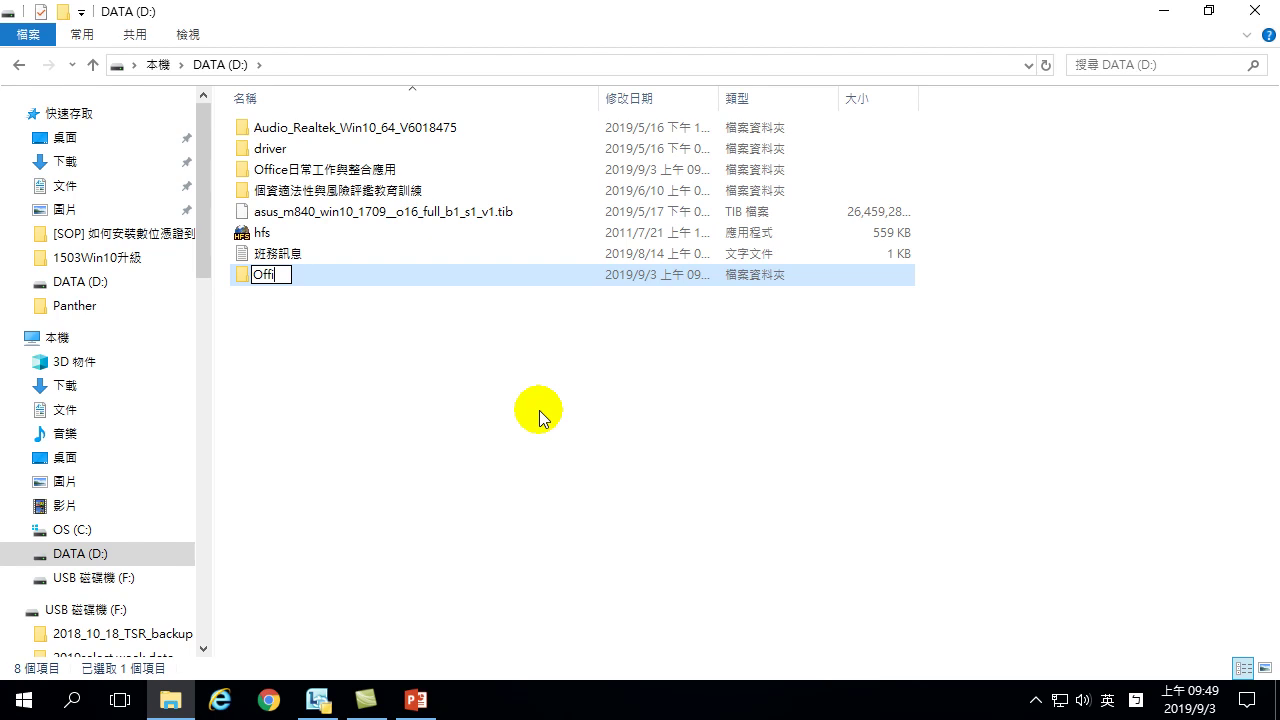
type("ce")
key("Return")
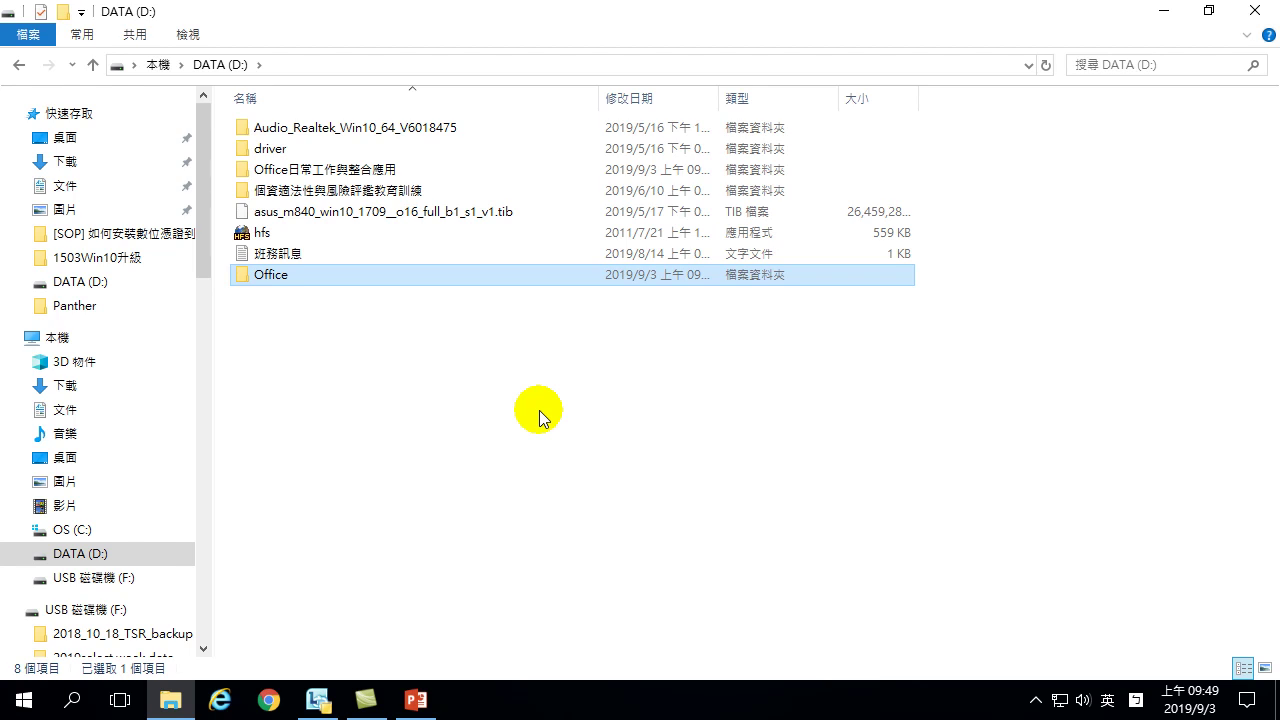
Step: Paste the cut 範例 zip archive and MS_OFFICE PDF into the empty Office folder
double_click(277, 283)
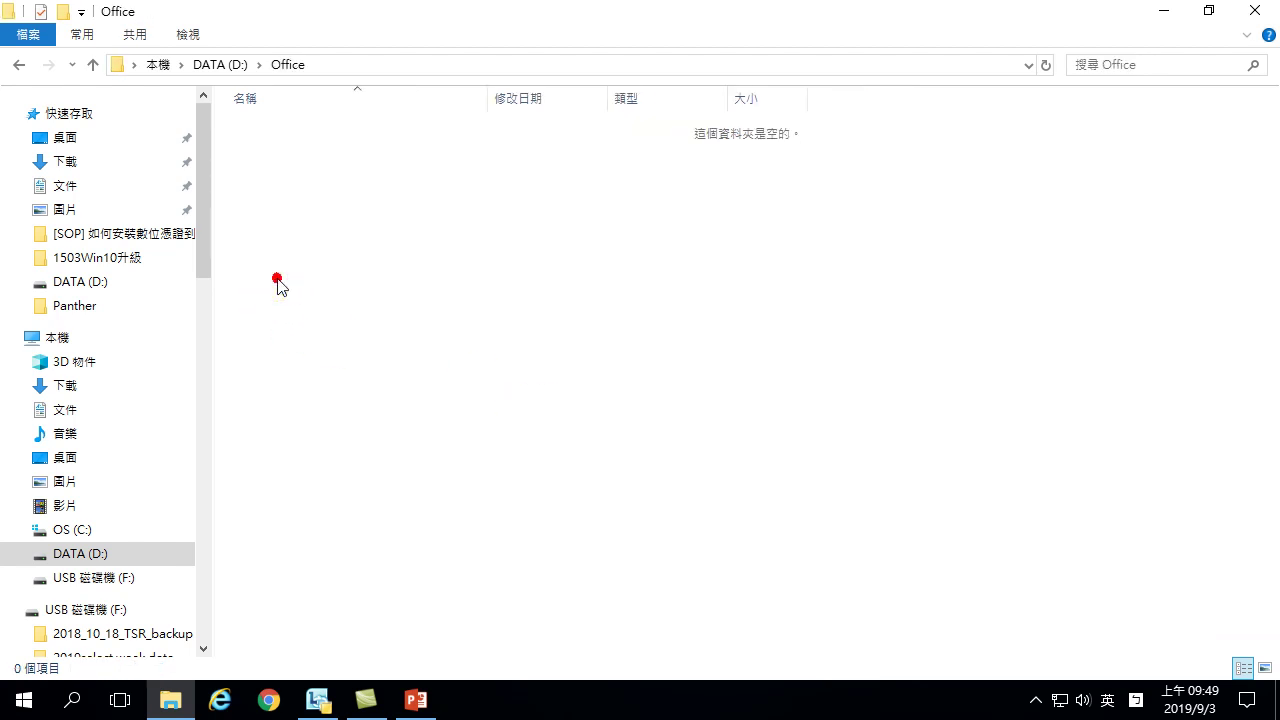
right_click(322, 196)
left_click(380, 343)
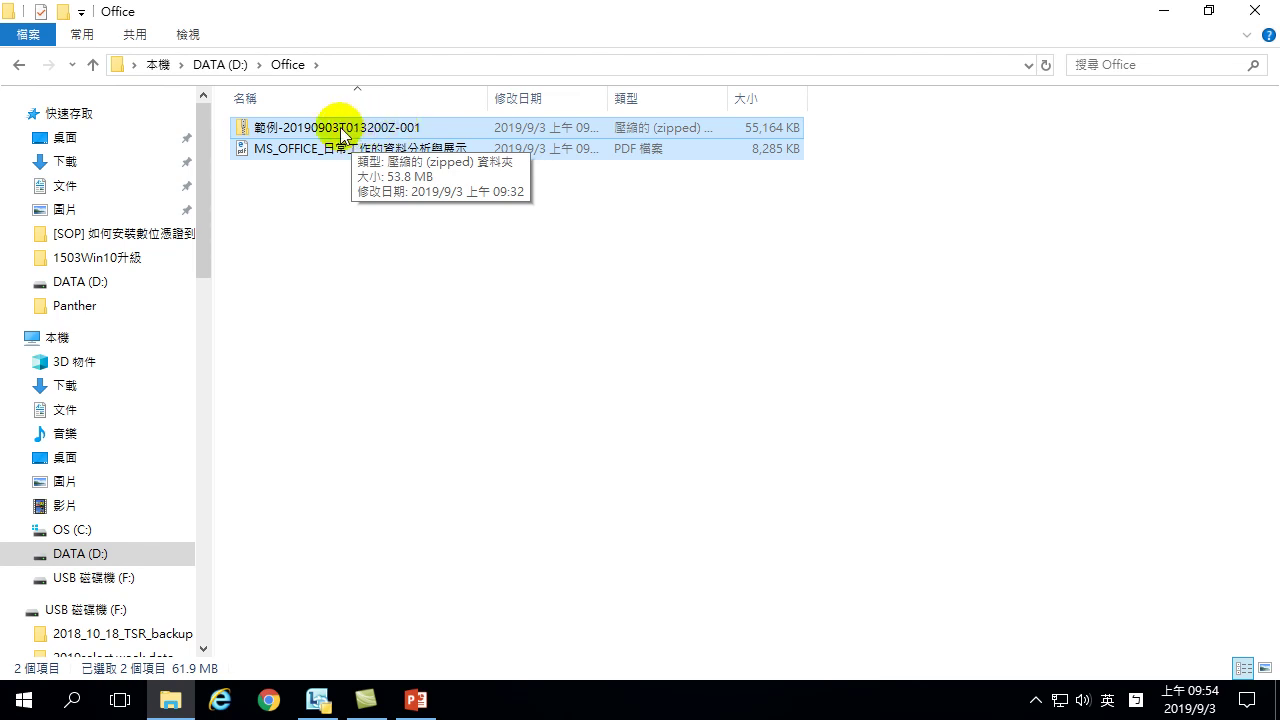
left_click(398, 315)
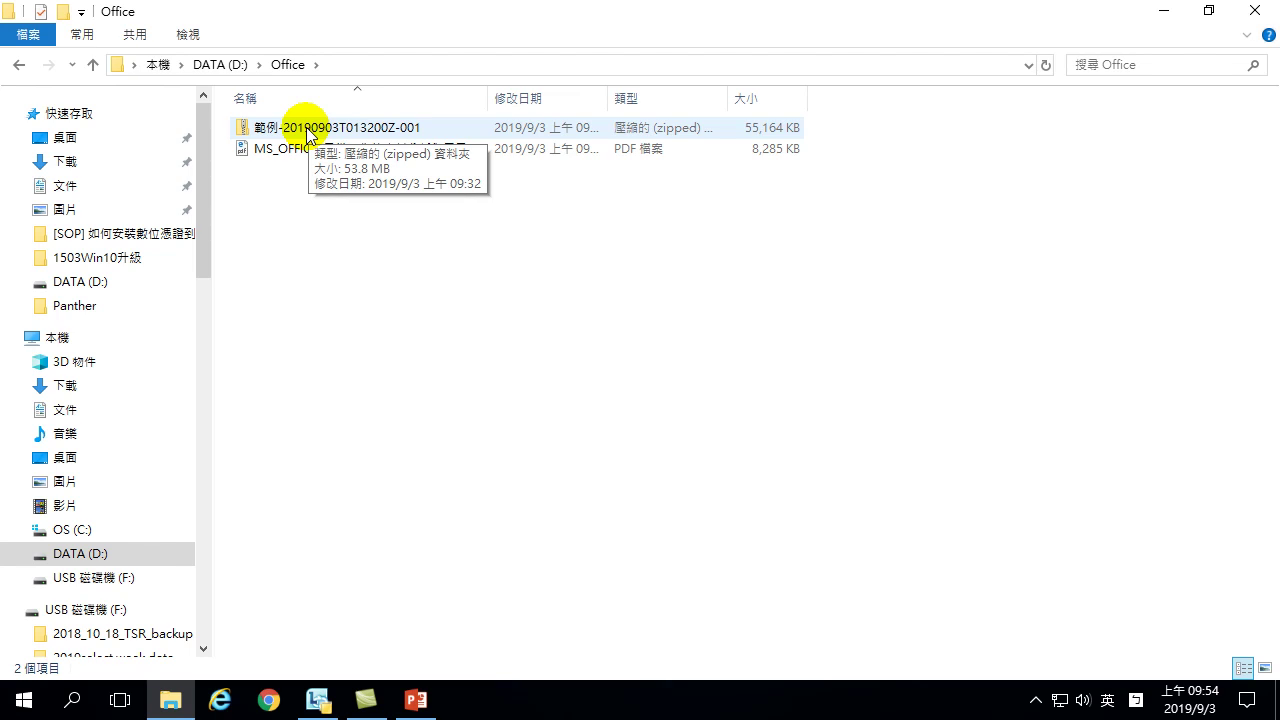
Step: Bring up the context menus of the 範例 zip and the PDF, ending on the zip's menu
right_click(307, 135)
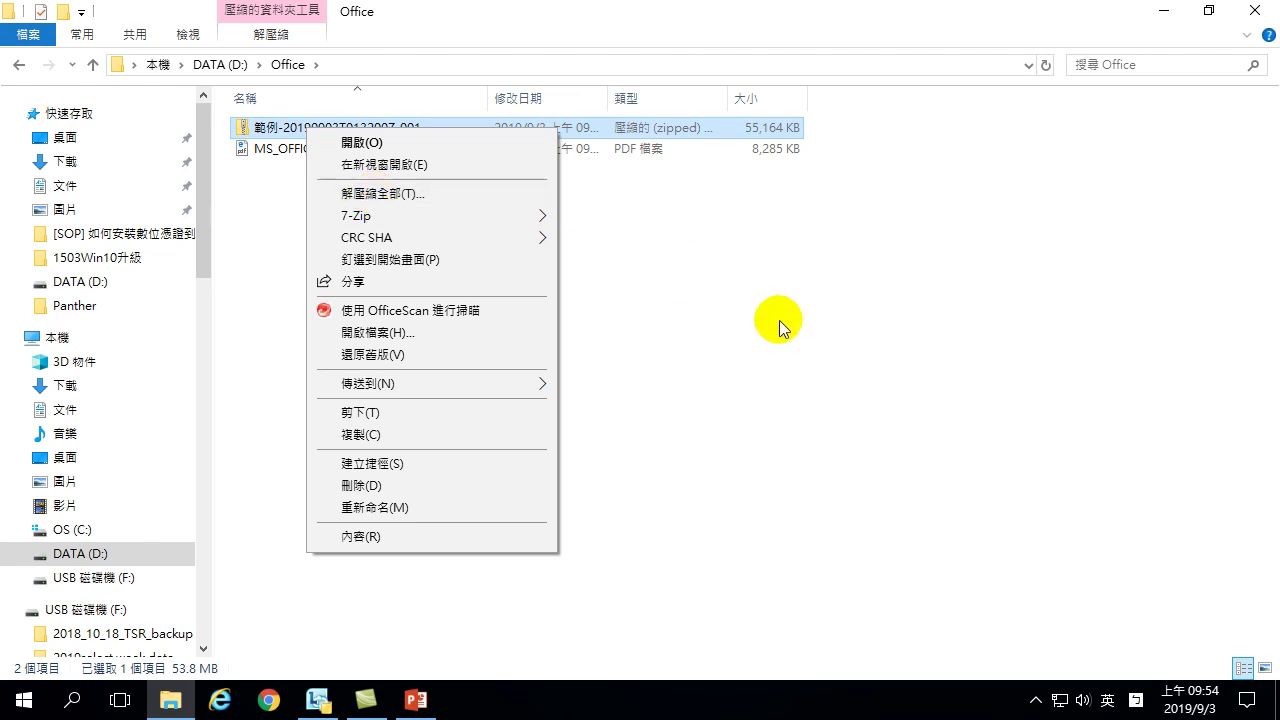
left_click(962, 390)
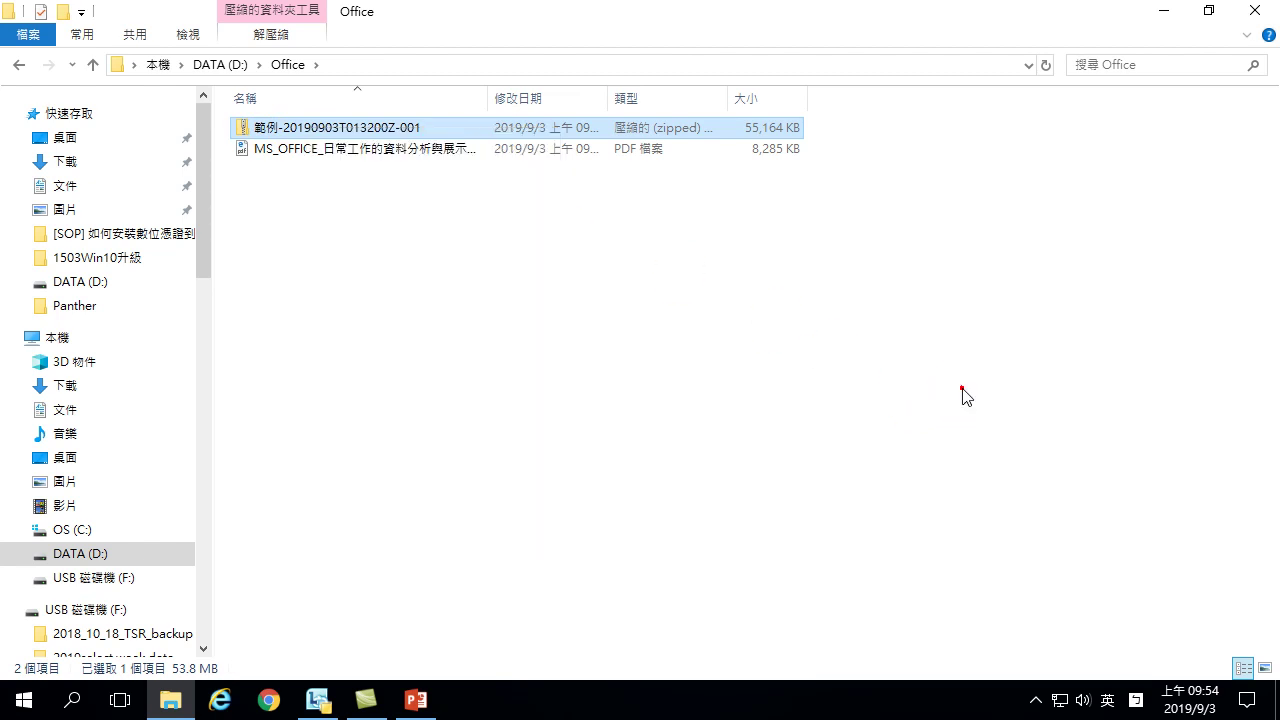
right_click(308, 156)
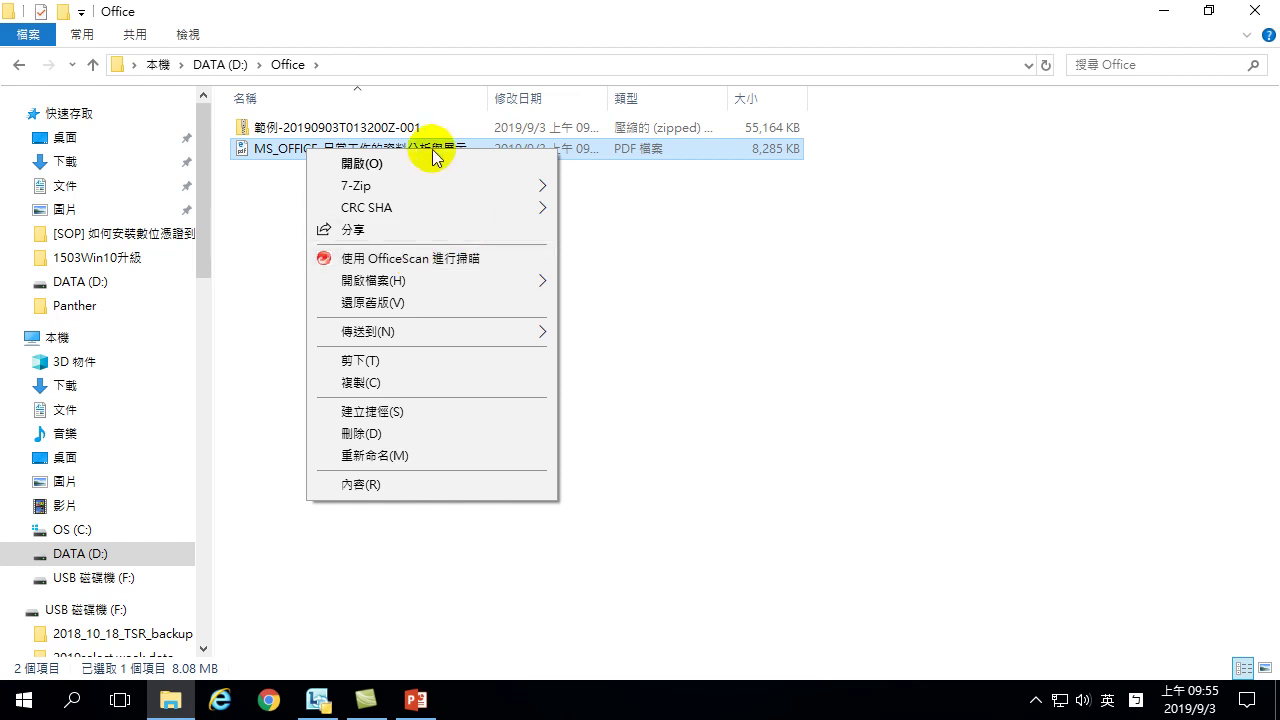
right_click(288, 134)
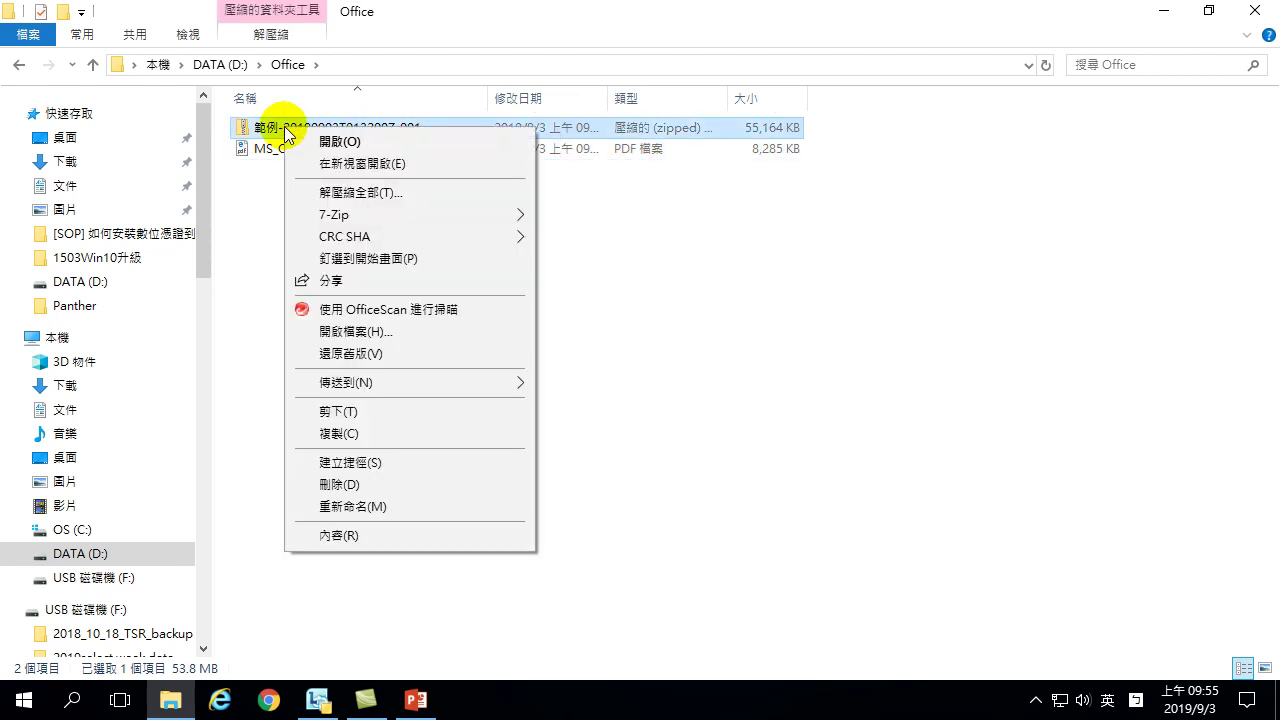
Step: Extract all of the zip into the suggested D:\Office\範例-20190903T013200Z-001 folder
left_click(349, 193)
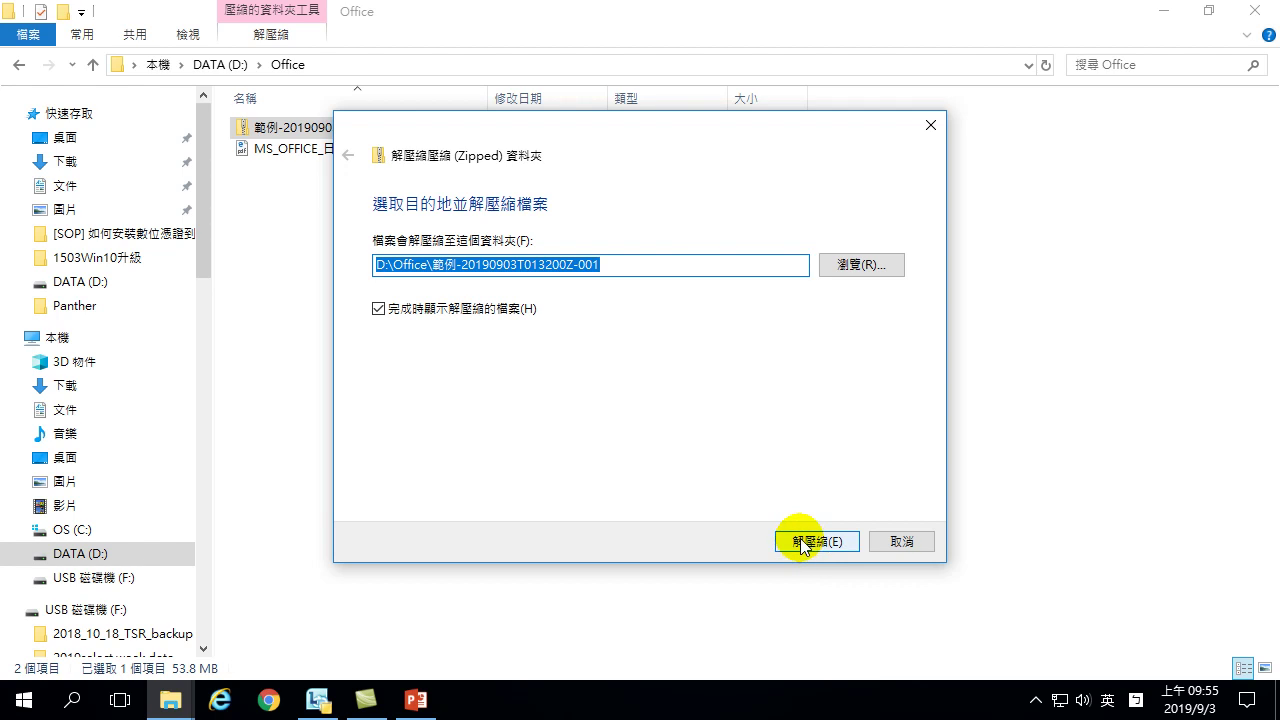
left_click(801, 542)
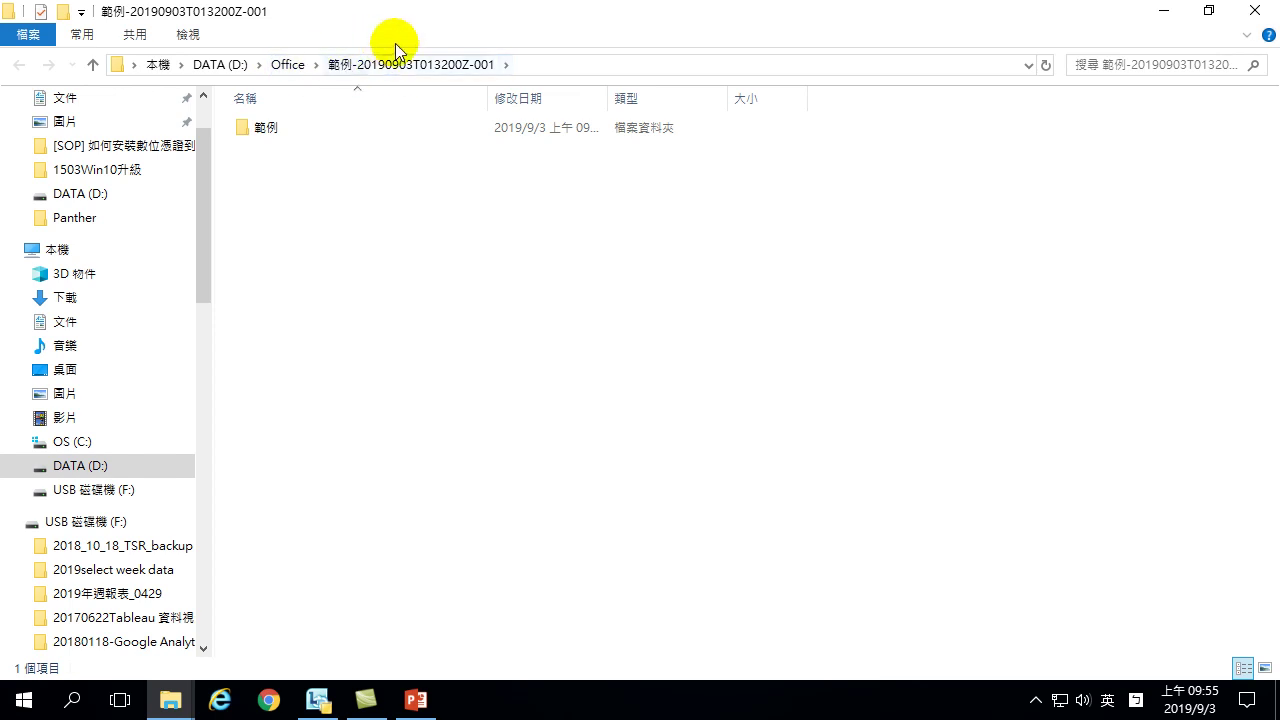
Step: View the eight example files in the extracted 範例 folder, then close that window
double_click(262, 128)
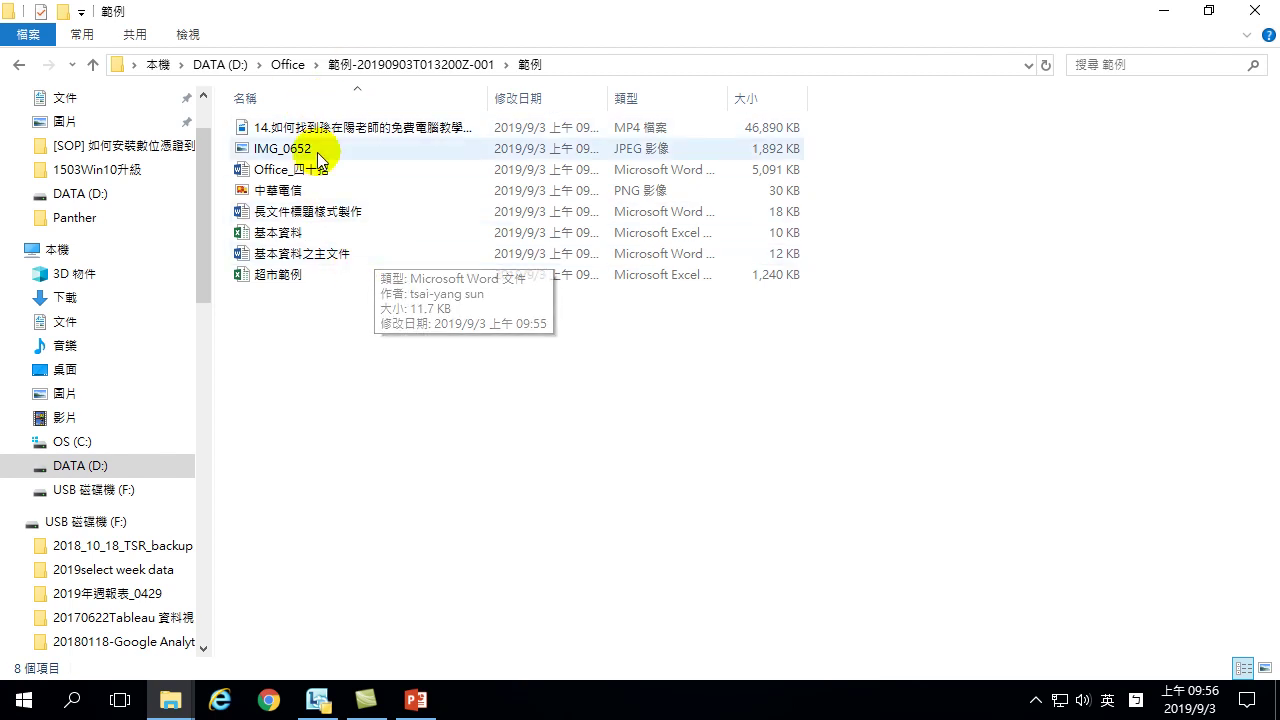
left_click(1256, 10)
Step: Reopen File Explorer at D:\Office and select the extracted 範例-20190903T013200Z-001 folder
left_click(1258, 11)
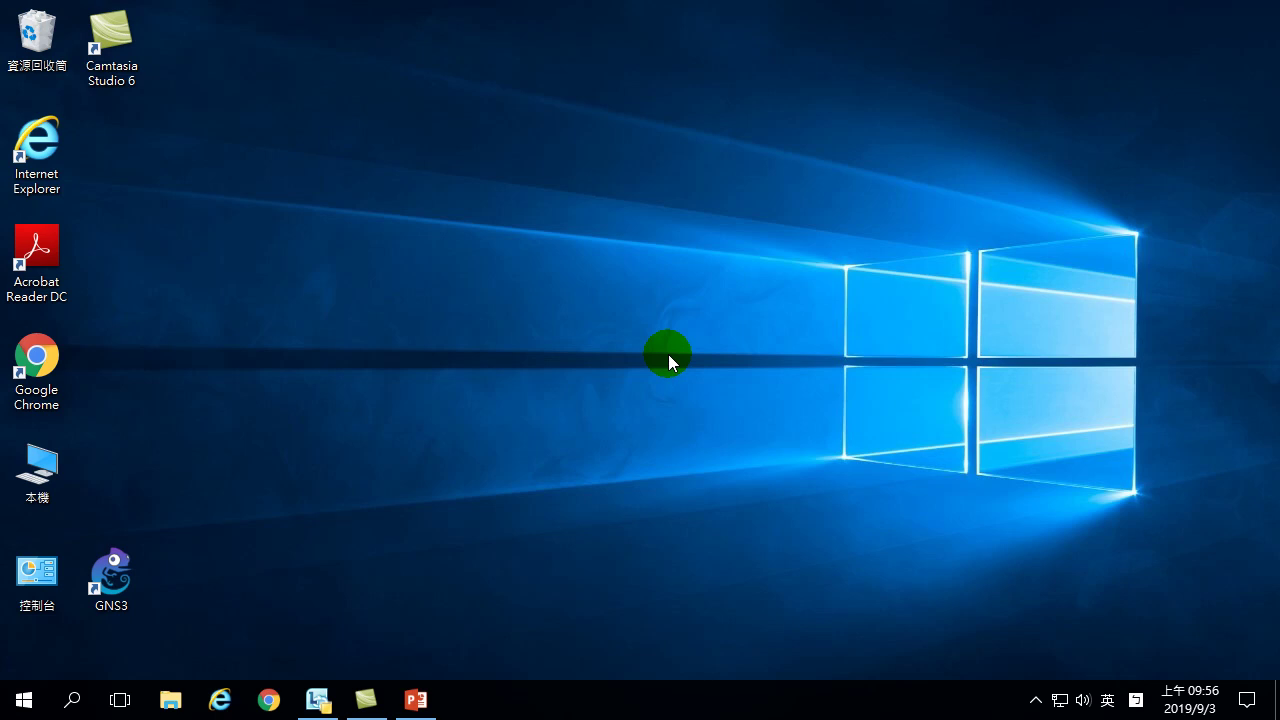
left_click(174, 705)
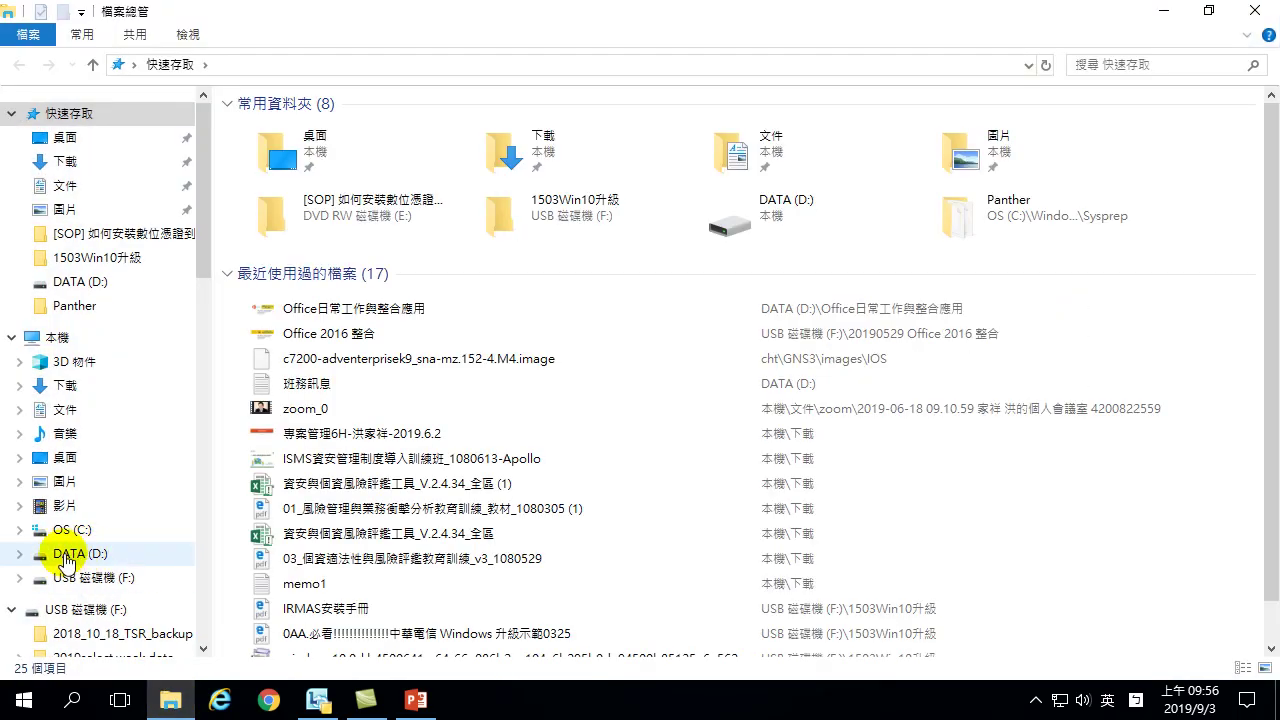
left_click(78, 563)
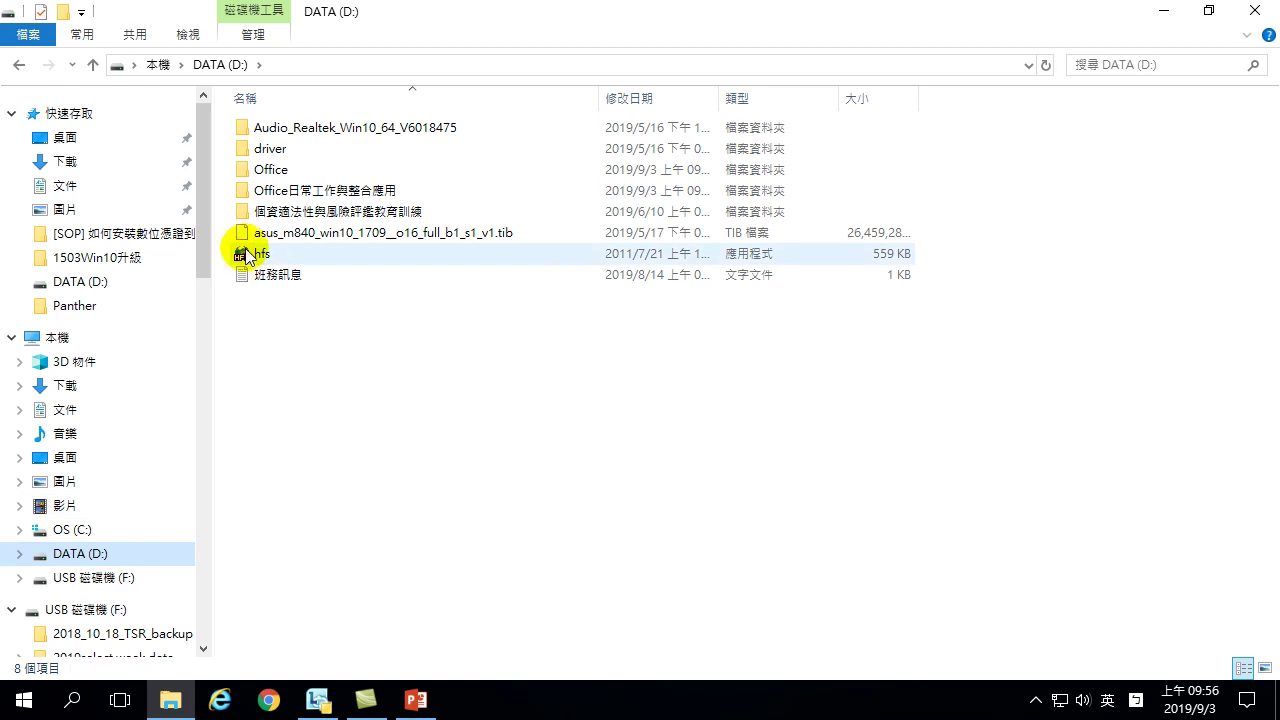
mouse_move(272, 177)
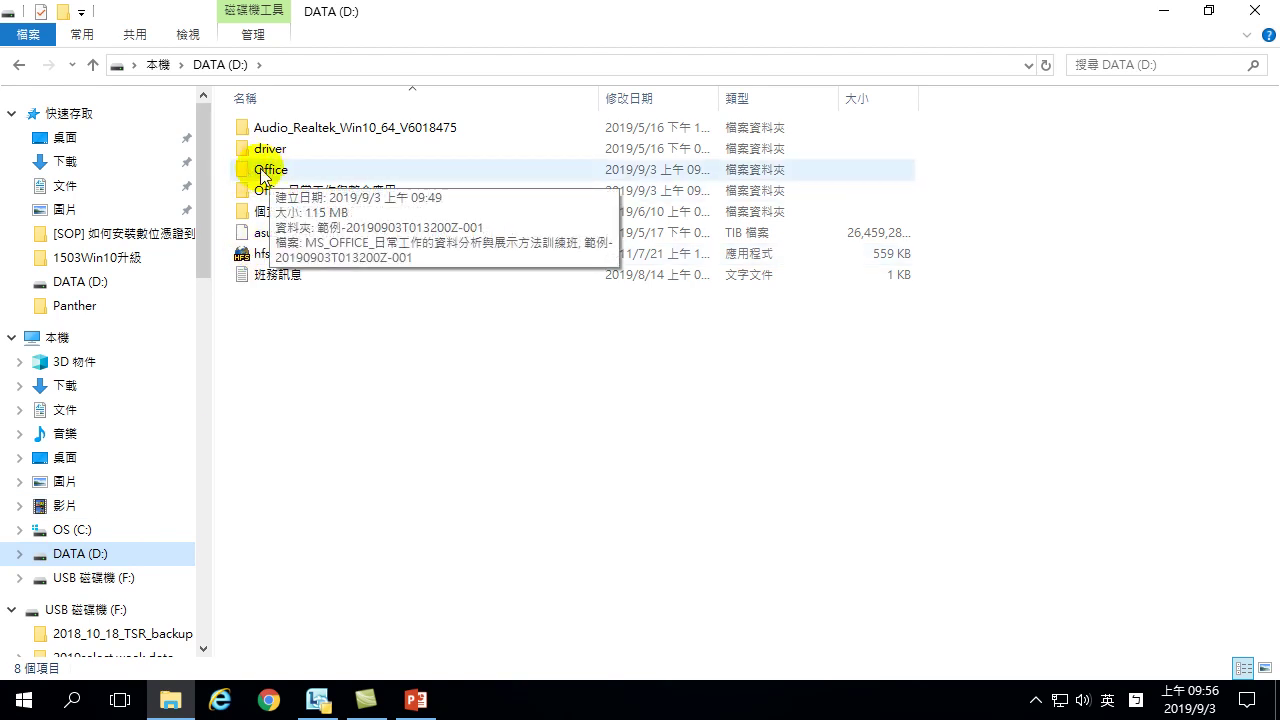
double_click(268, 178)
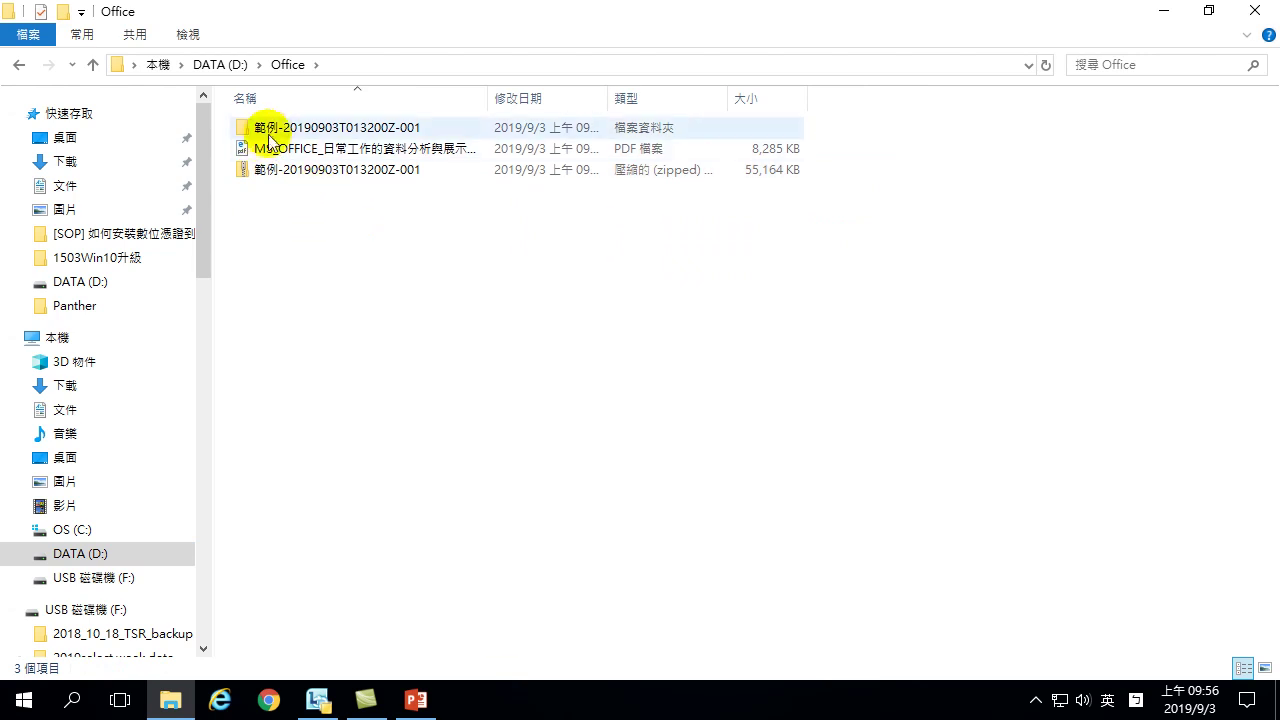
mouse_move(254, 128)
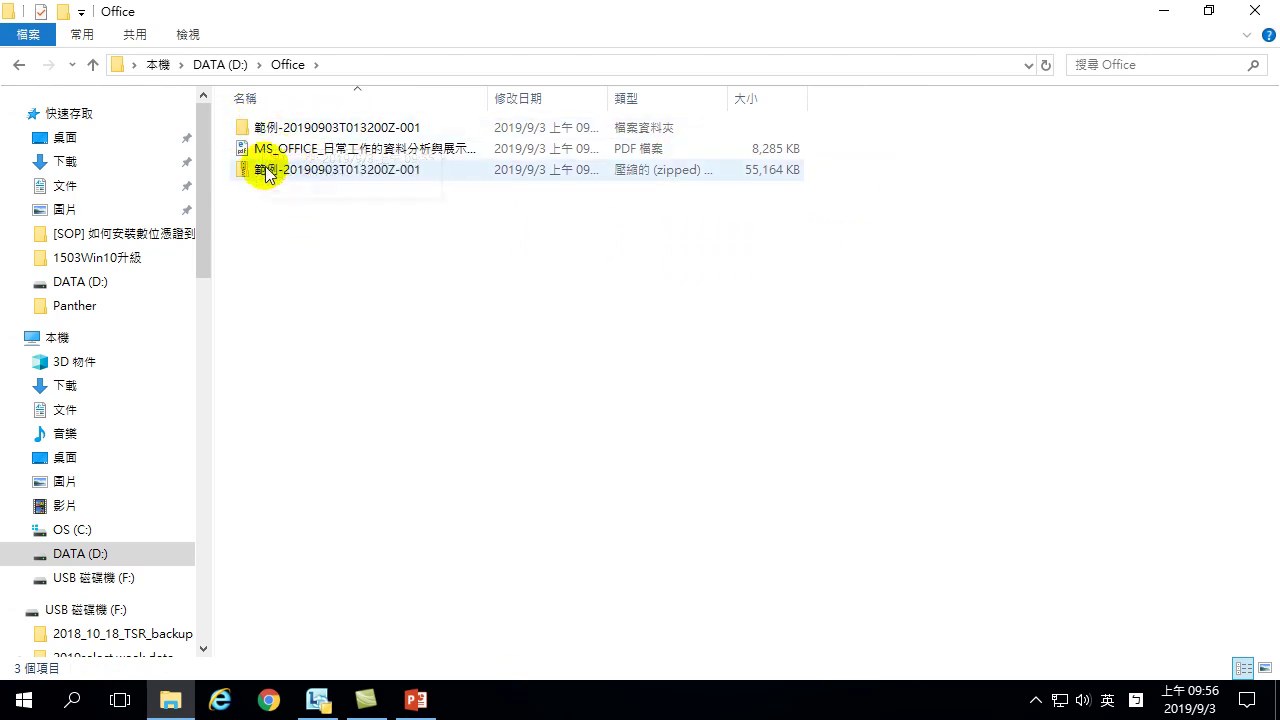
left_click(264, 130)
Step: Open 範例-20190903T013200Z-001 and then its 範例 subfolder to list the eight example files
double_click(264, 130)
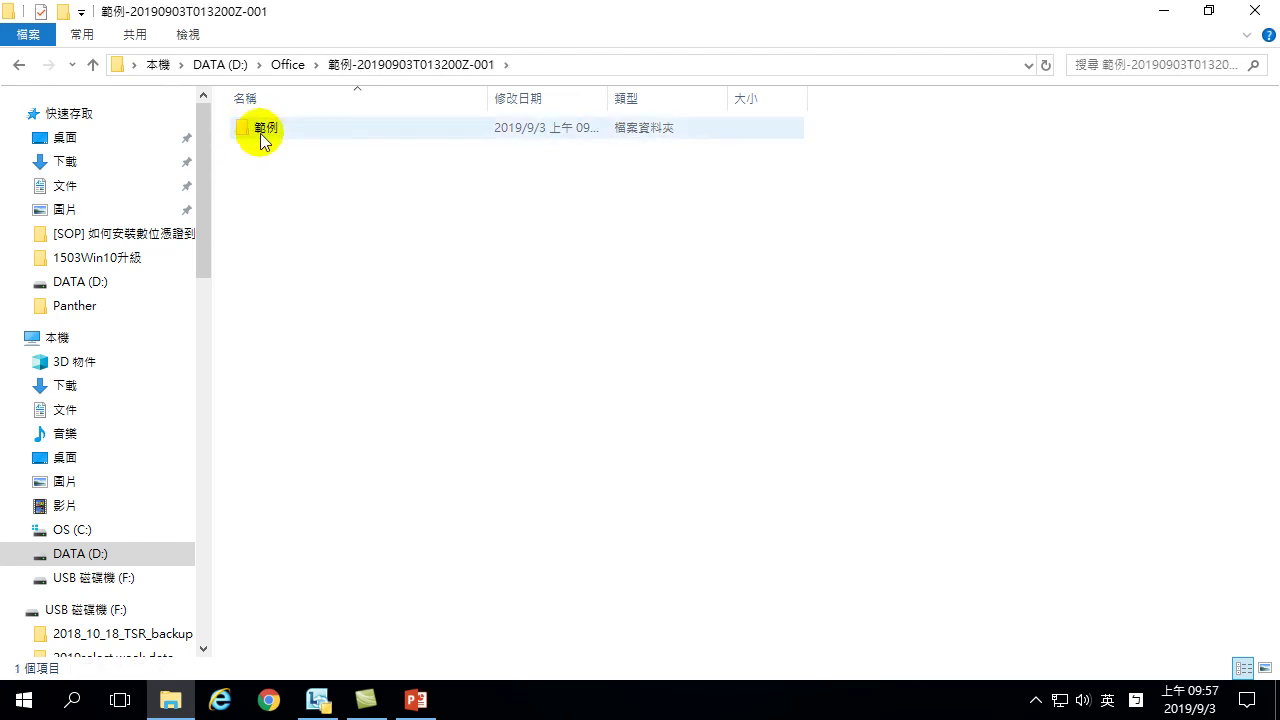
double_click(264, 130)
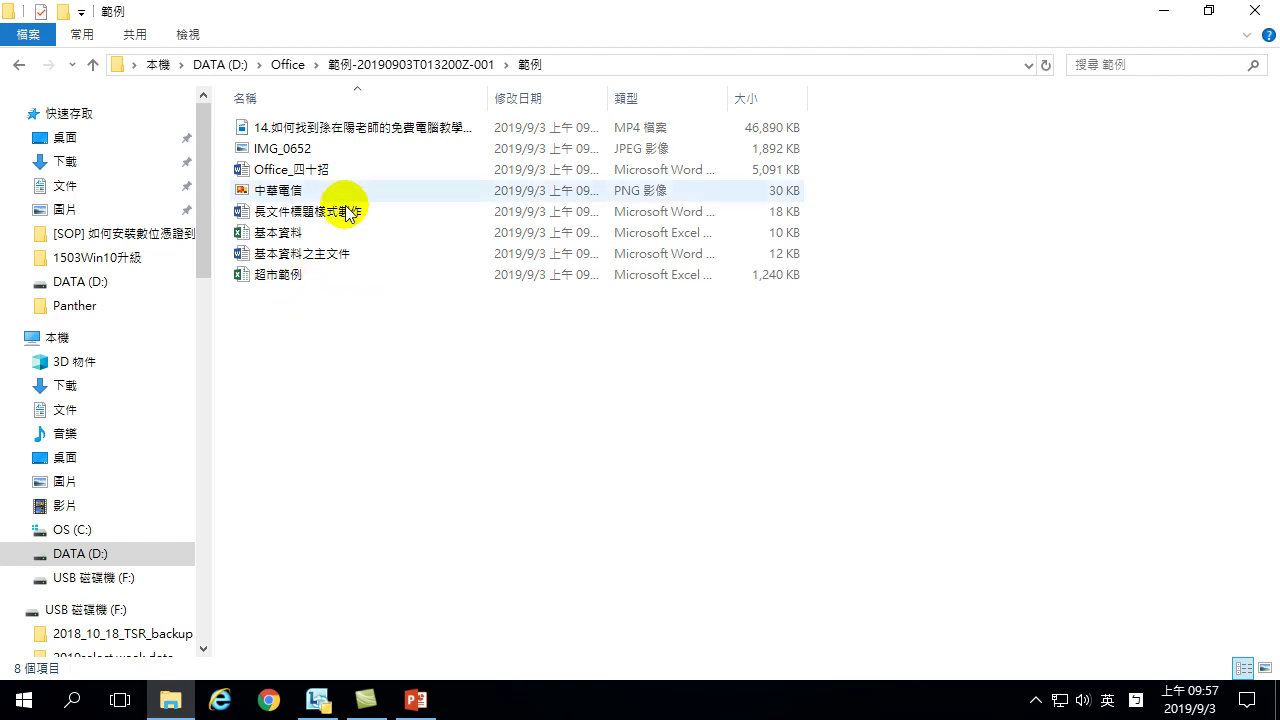
mouse_move(352, 134)
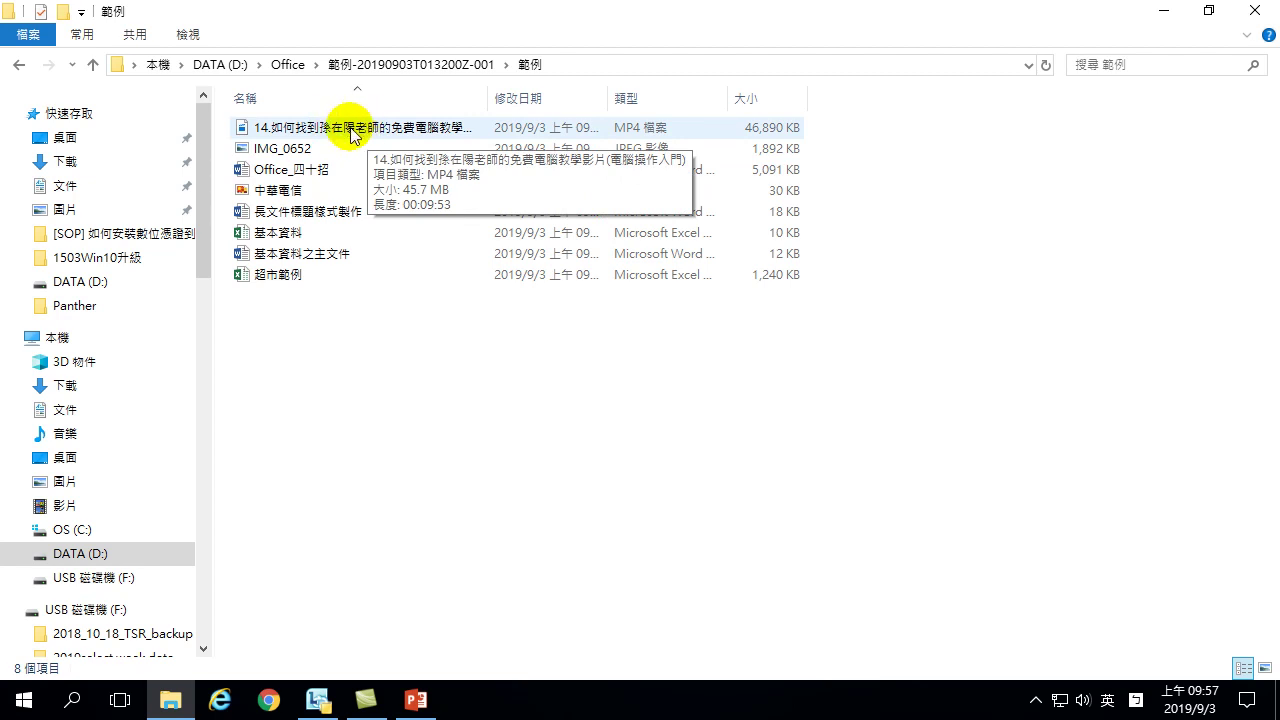
Step: Look over the image, Word and Excel example files, then open Office_四十招 in Word
left_click(287, 151)
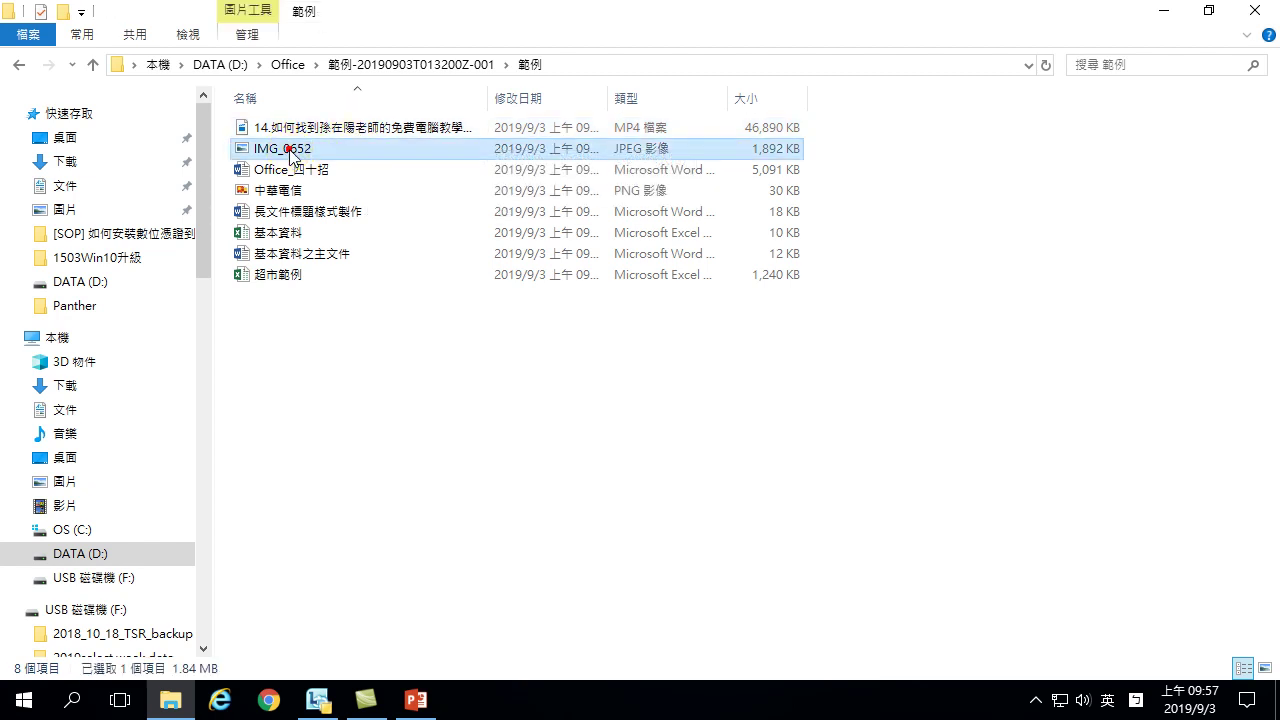
left_click(288, 171)
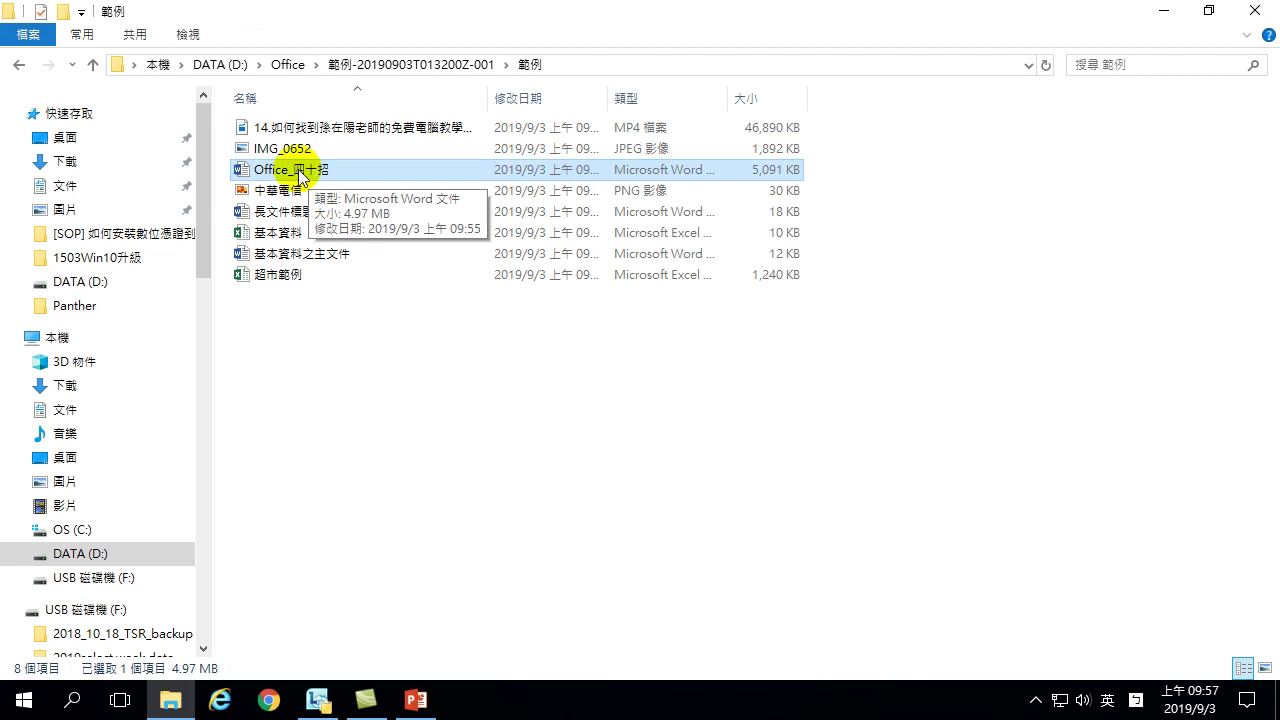
left_click(286, 193)
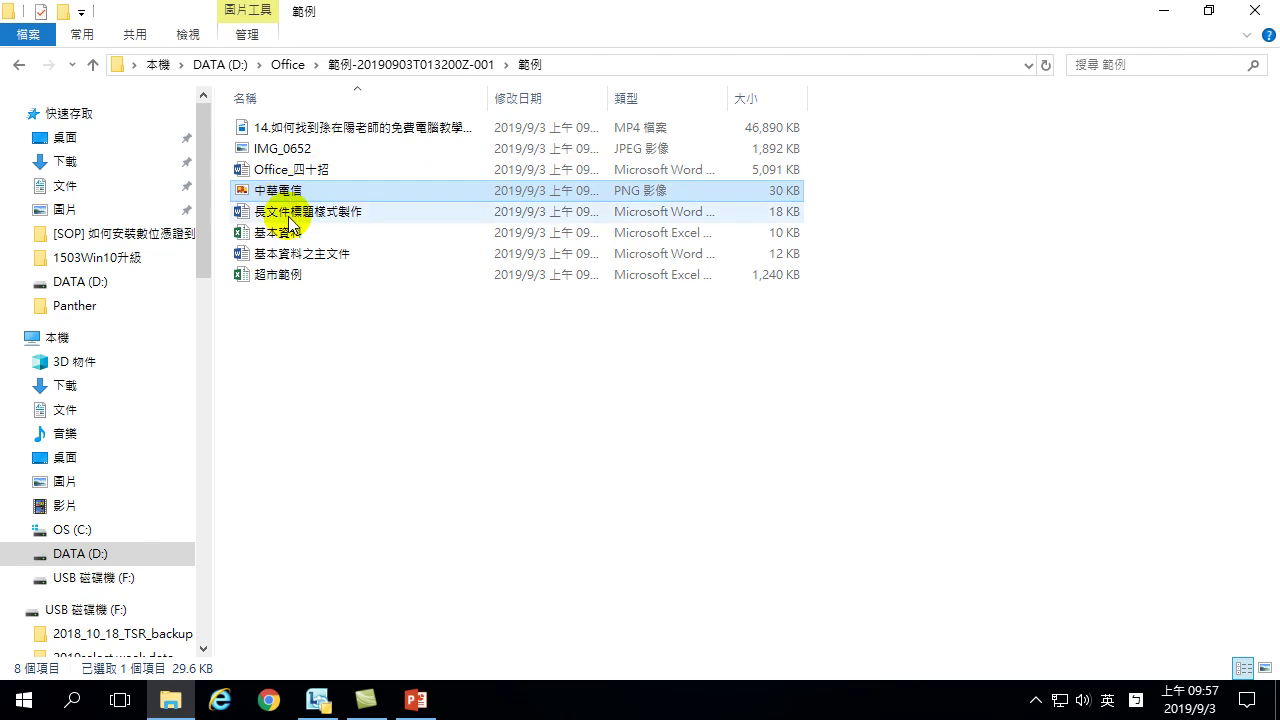
left_click(292, 215)
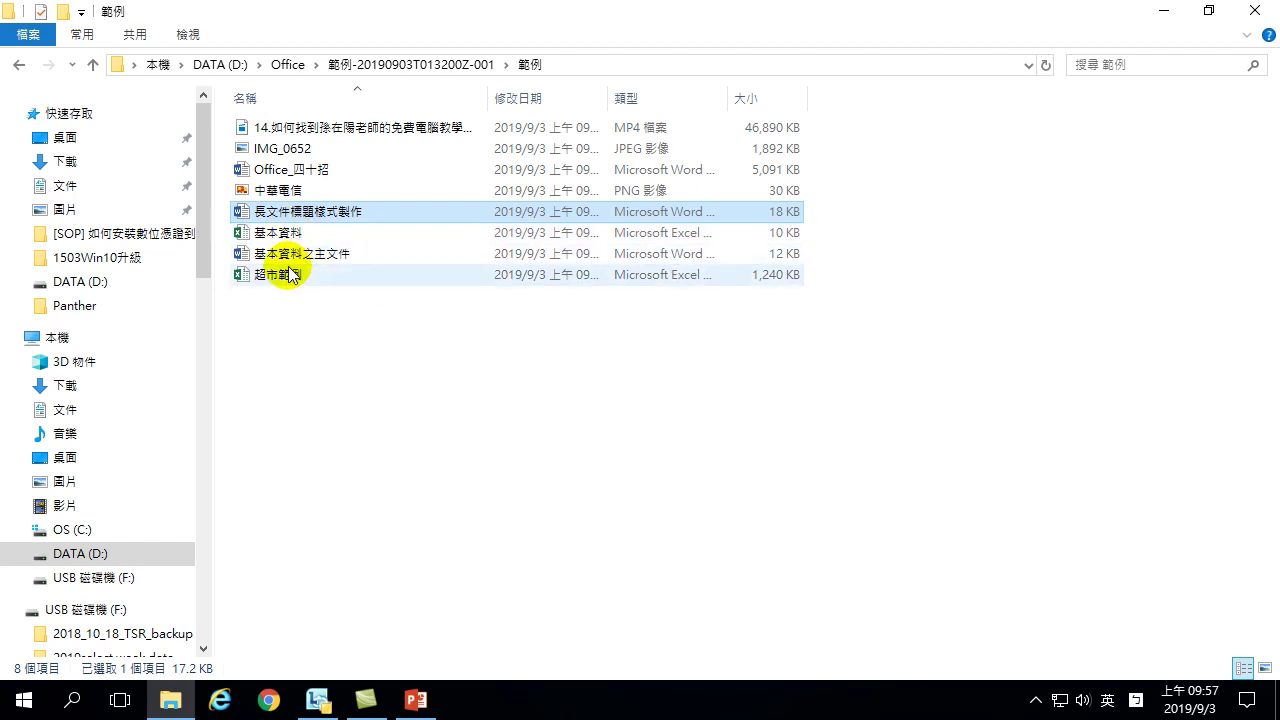
left_click(285, 276)
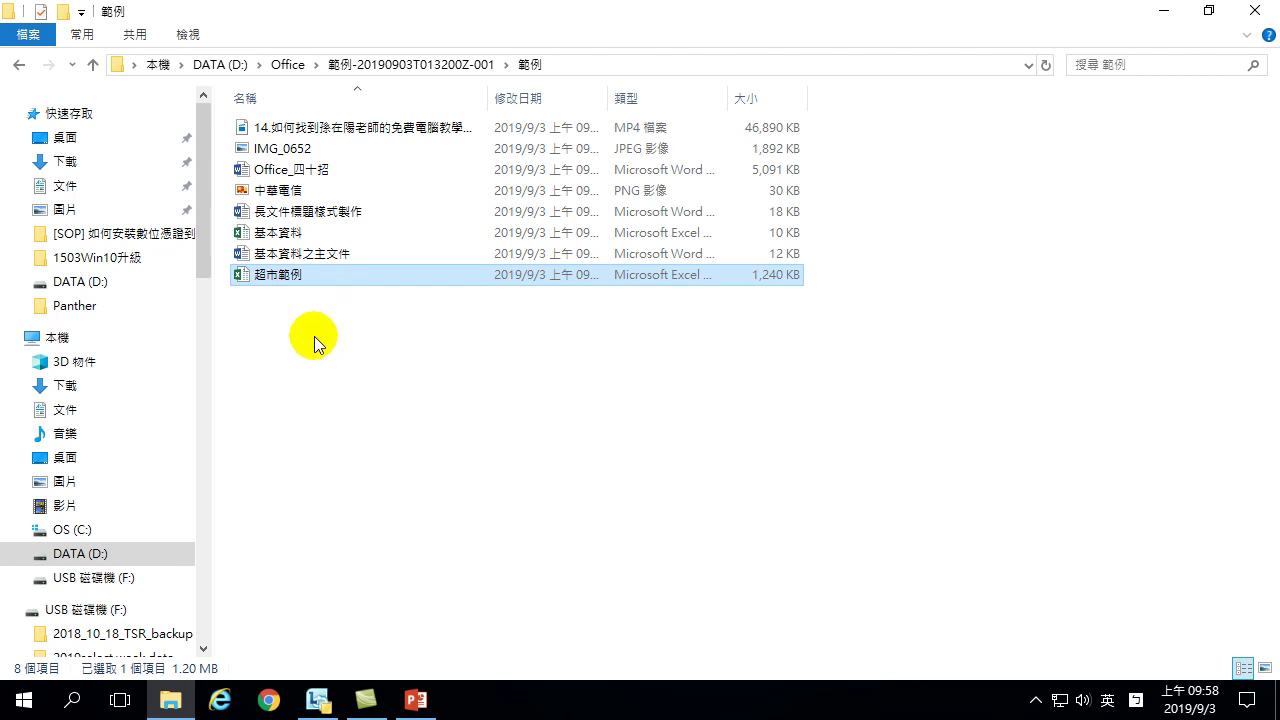
double_click(270, 172)
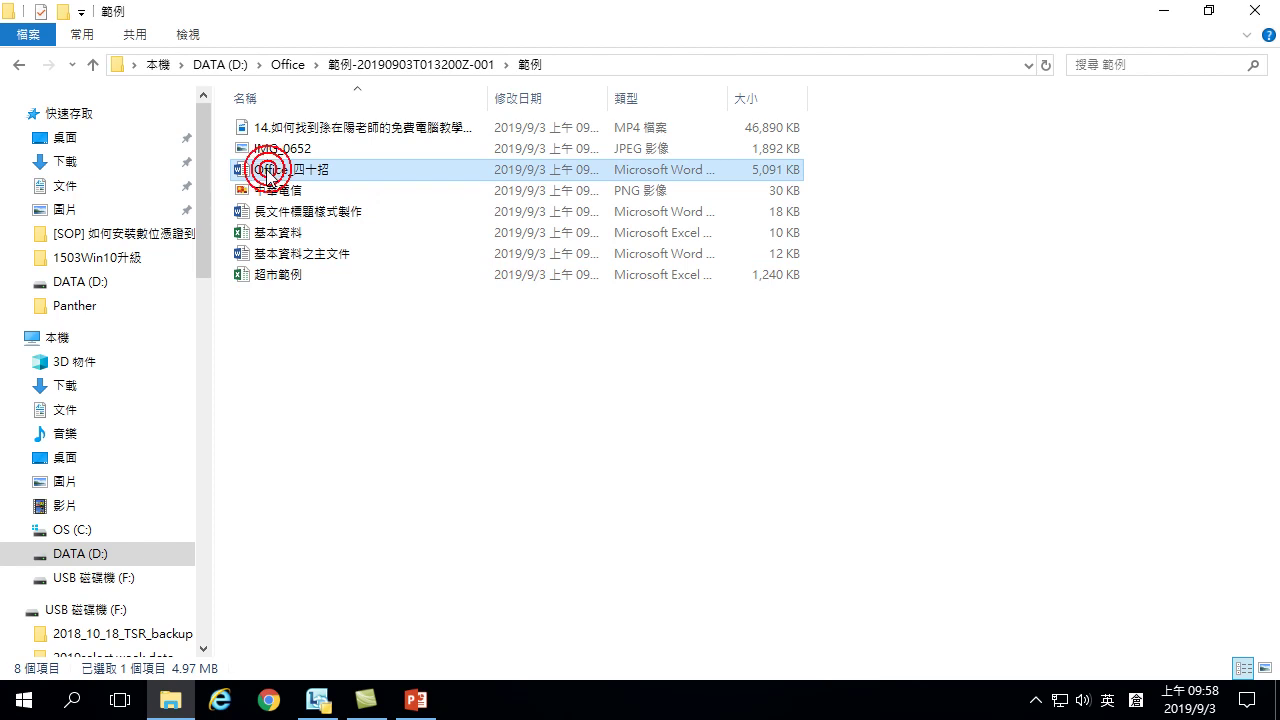
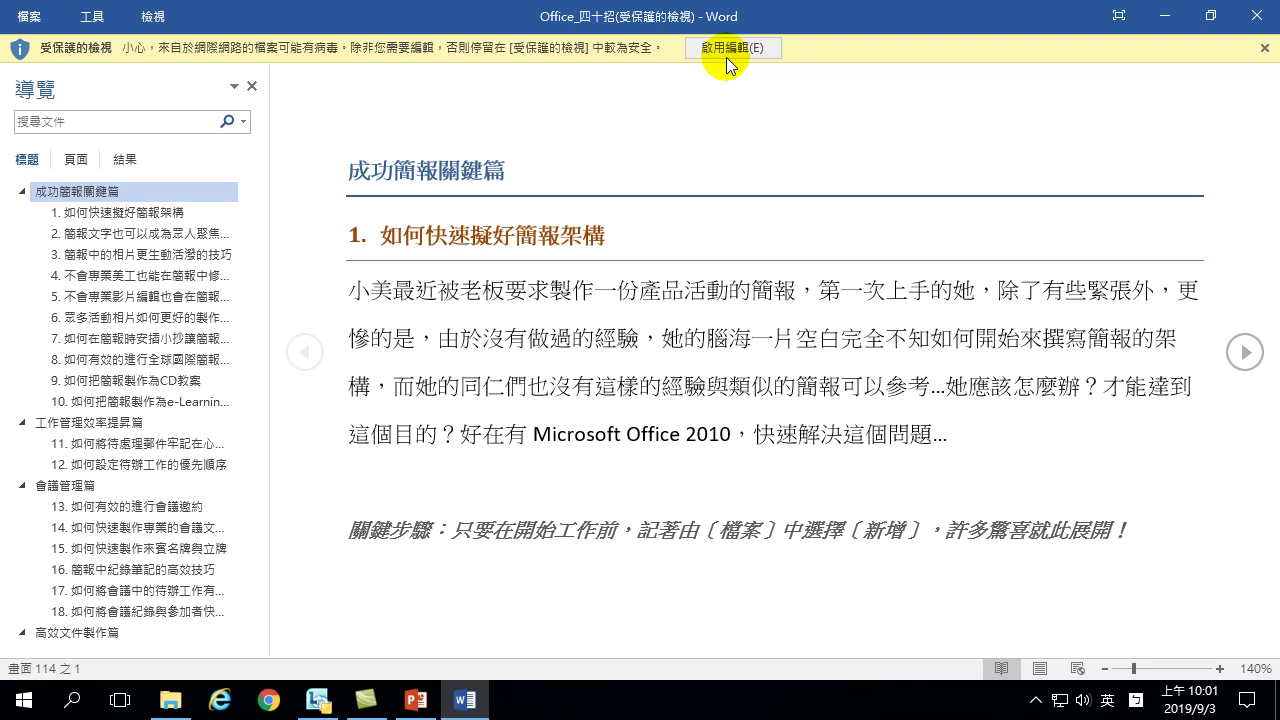
Step: Enable editing on the Office_四十招 document shown in Protected View
left_click(726, 50)
left_click(726, 47)
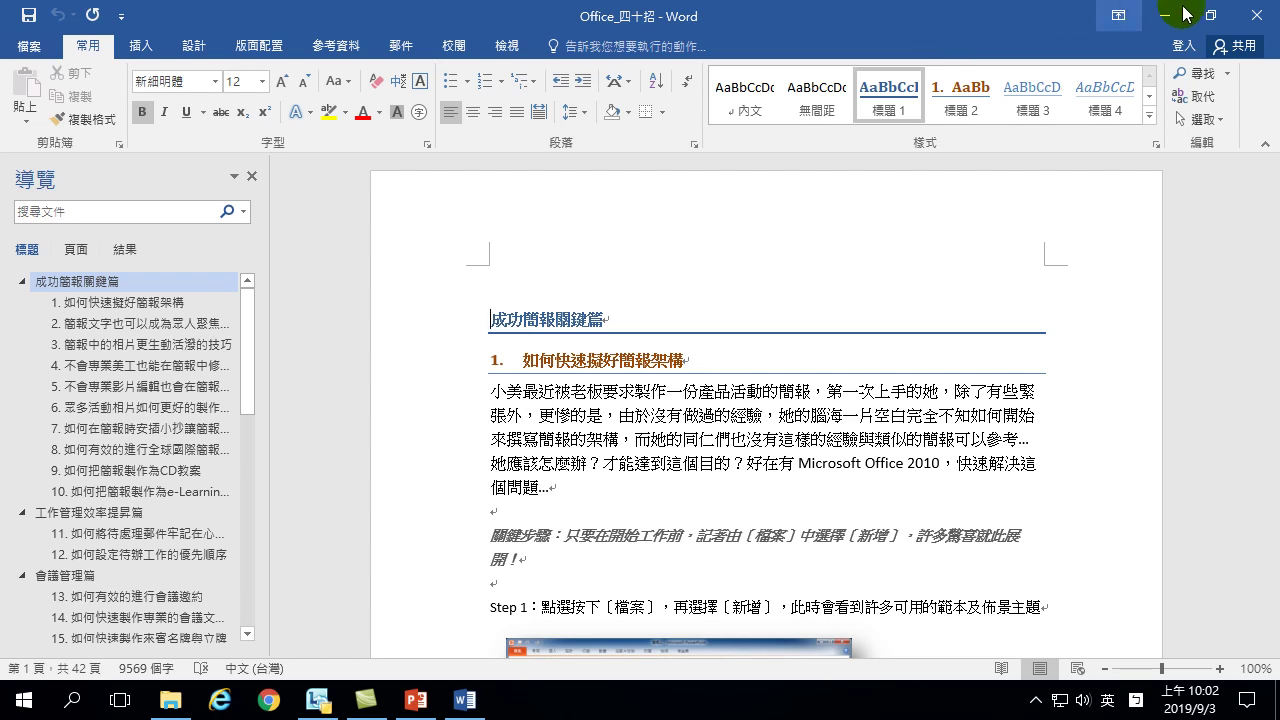
Step: Close Word, then reopen Office_四十招 from the 範例 folder in File Explorer
left_click(1257, 18)
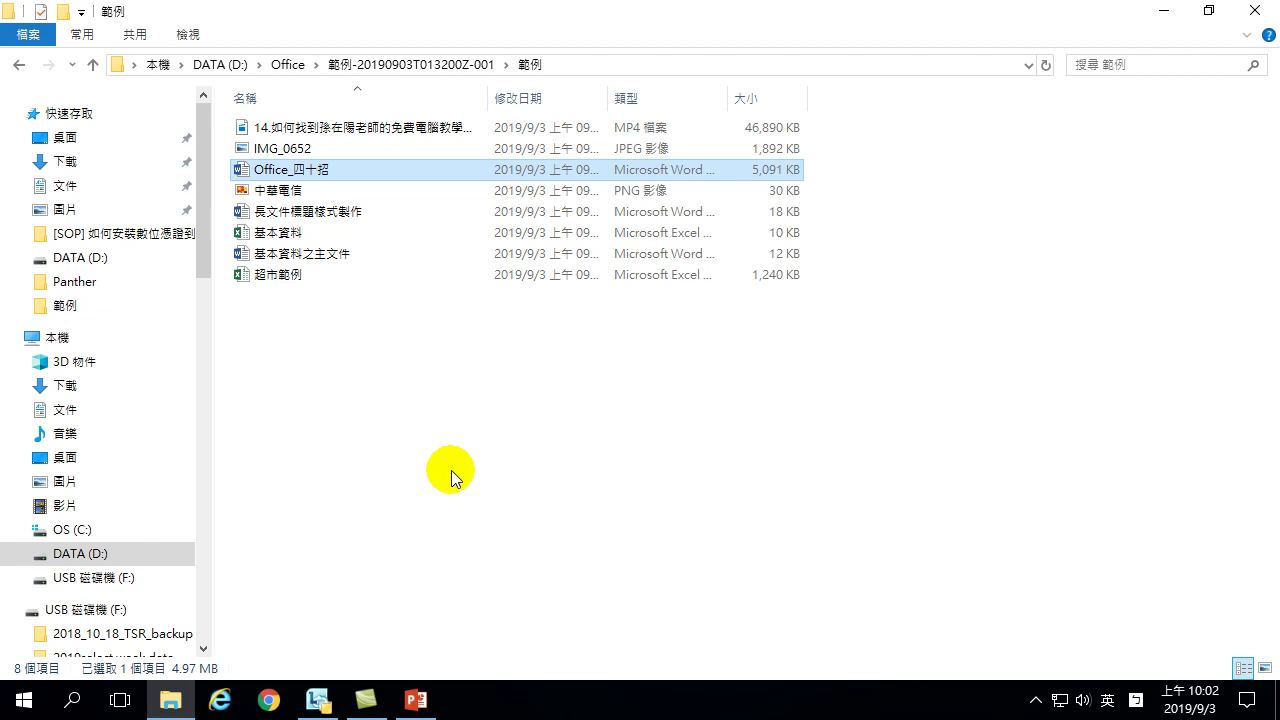
double_click(281, 172)
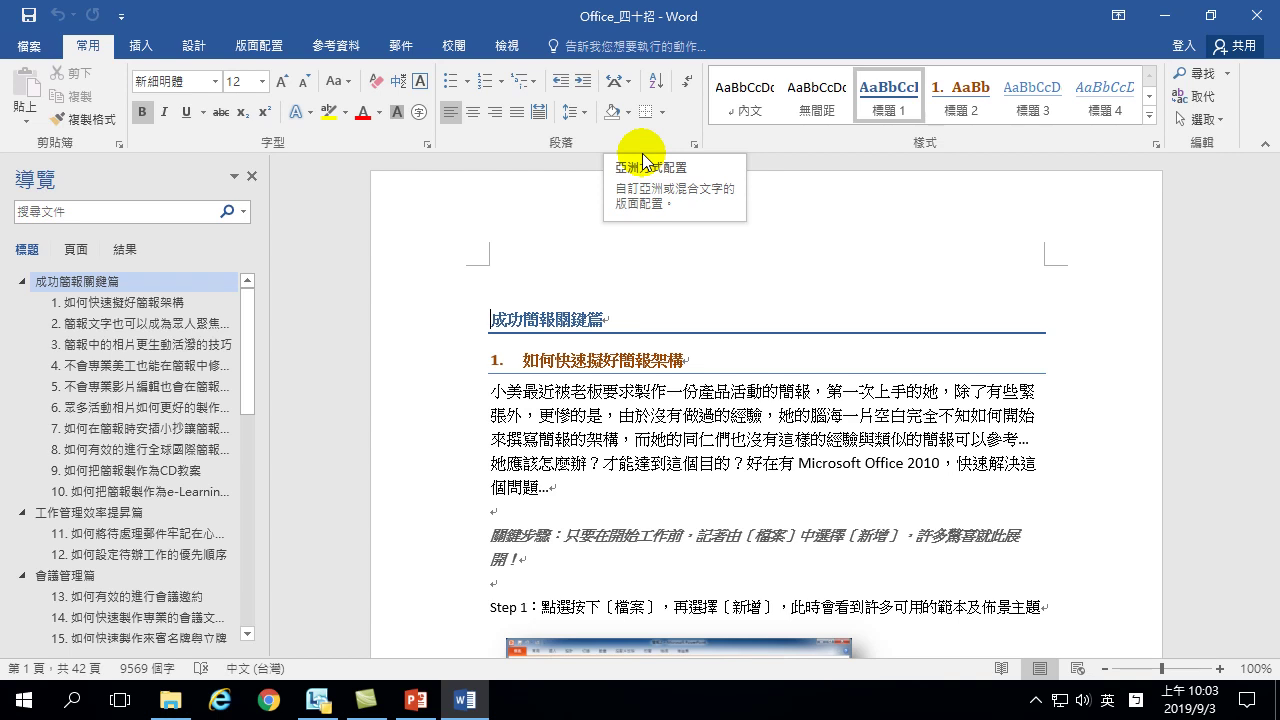
Step: Show the Insert (插入) ribbon and place the cursor on the blank line after the first paragraph
left_click(140, 47)
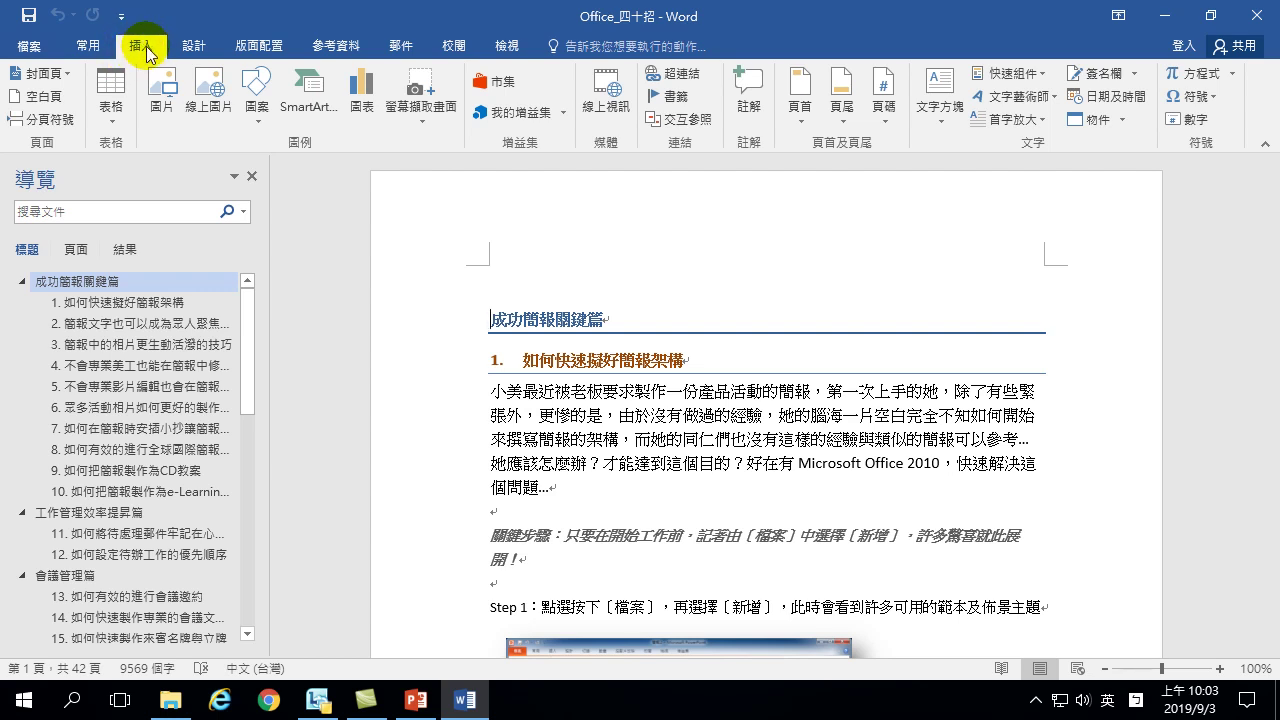
left_click(515, 510)
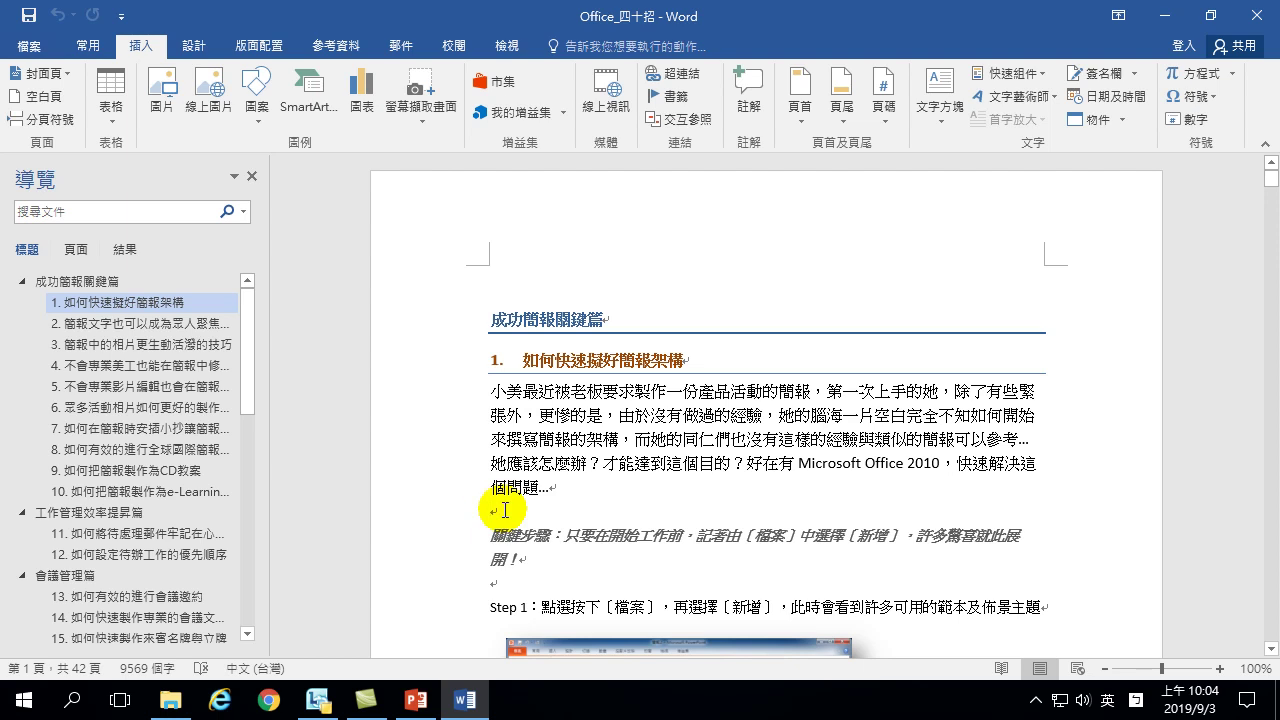
Step: Expand the Equation (方程式) dropdown to list built-in formulas like 二次方公式 and 二項式定理
left_click(142, 48)
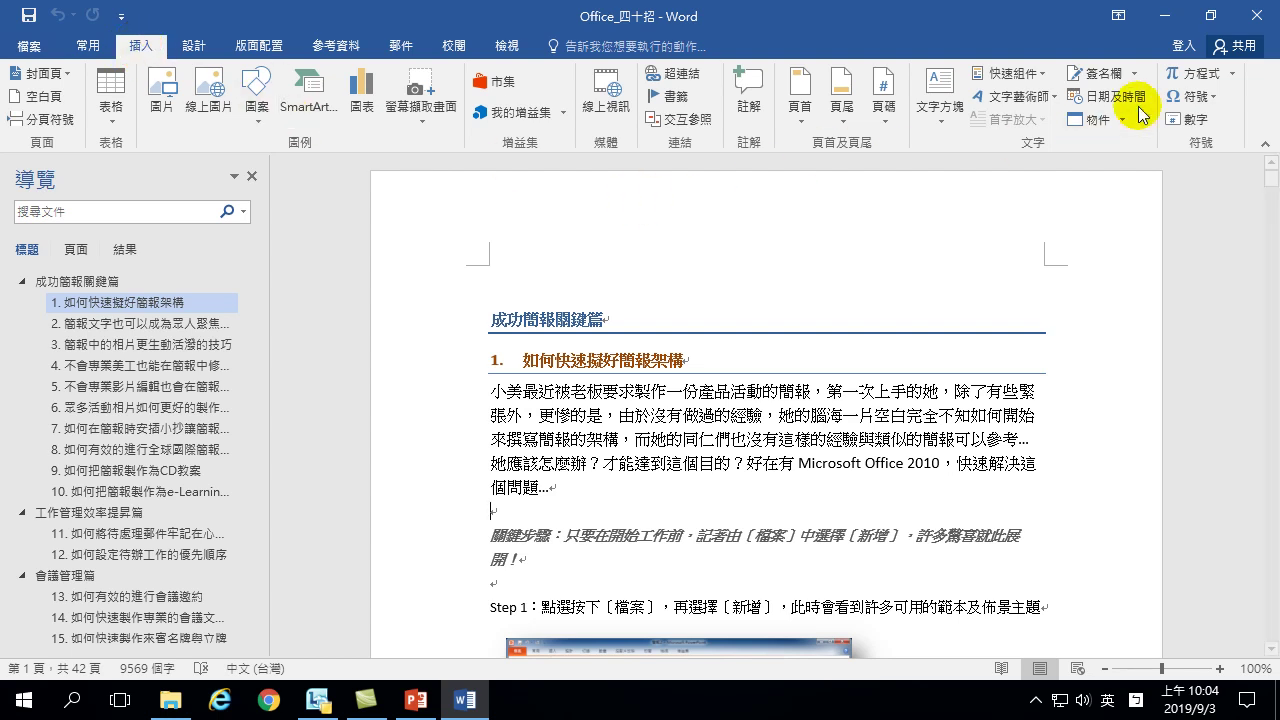
left_click(1236, 80)
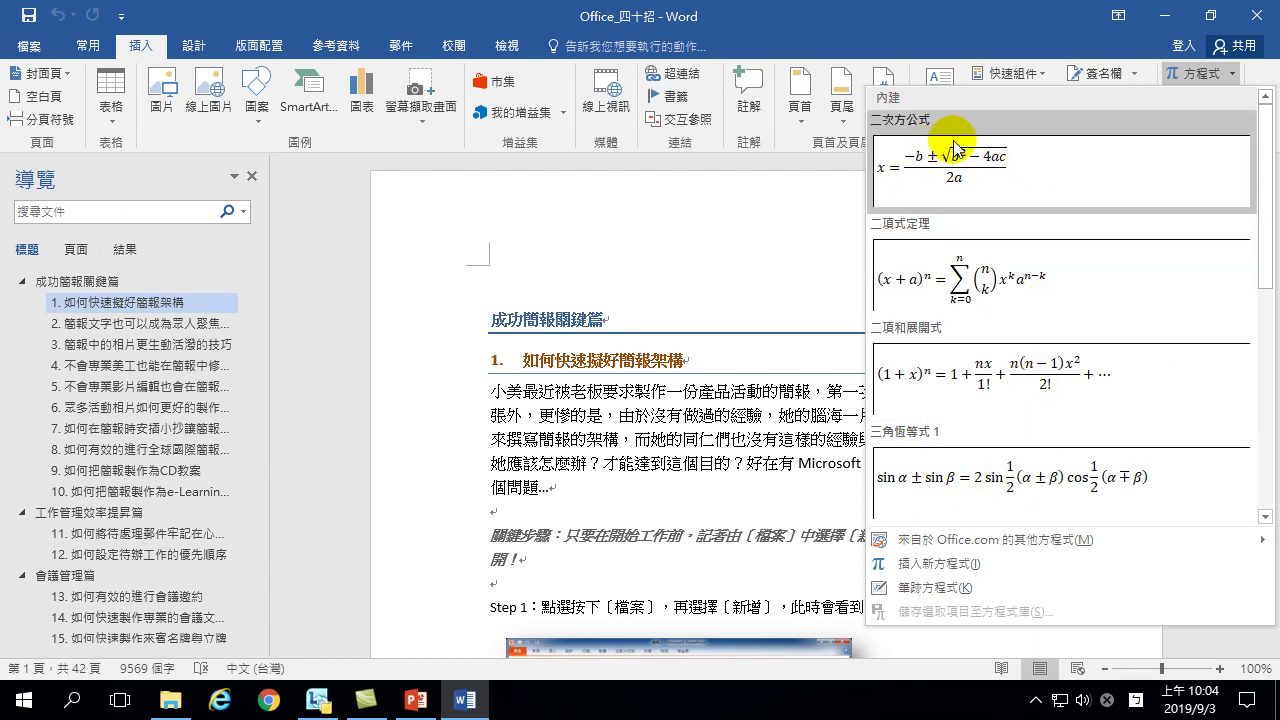
Step: Choose Ink Equation (筆跡方程式) from the bottom of the equation gallery
left_click(960, 590)
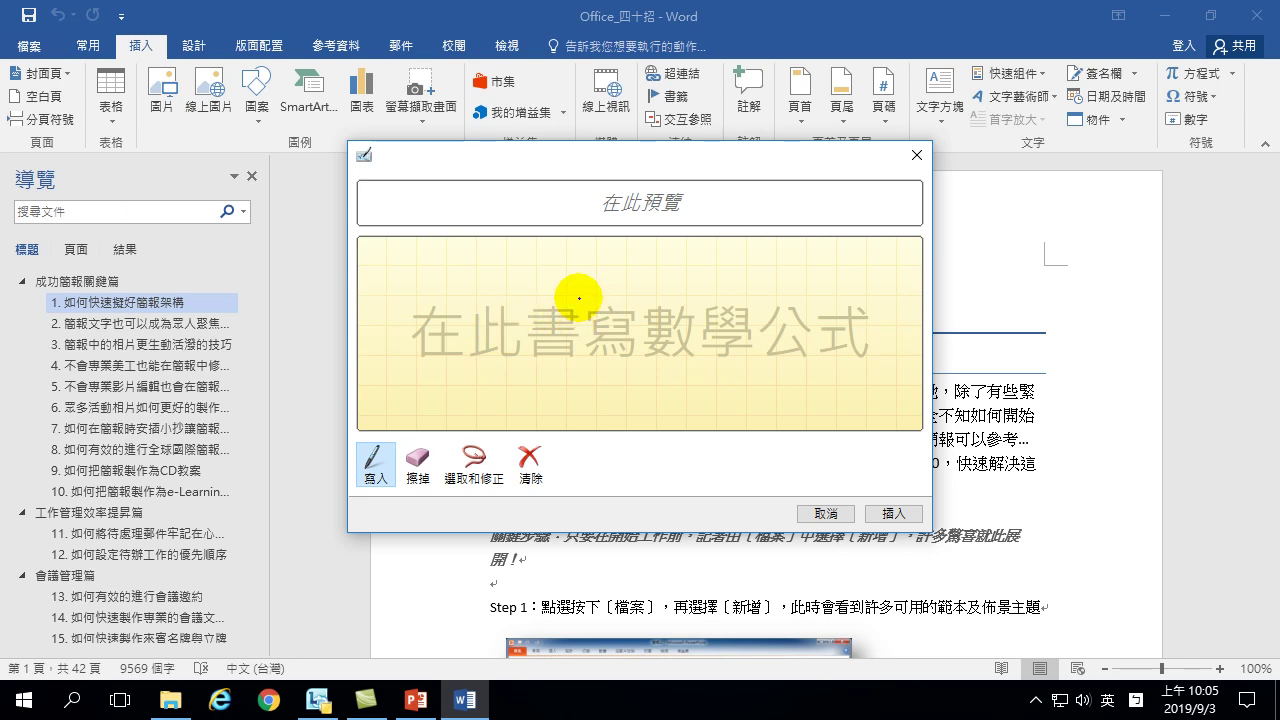
Step: Handwrite Σ with i=1 below, n above and A_x to its right in the ink pad
mouse_move(581, 293)
left_mouse_down()
mouse_move(534, 295)
mouse_move(560, 310)
mouse_move(516, 349)
mouse_move(598, 349)
mouse_move(590, 342)
left_mouse_up()
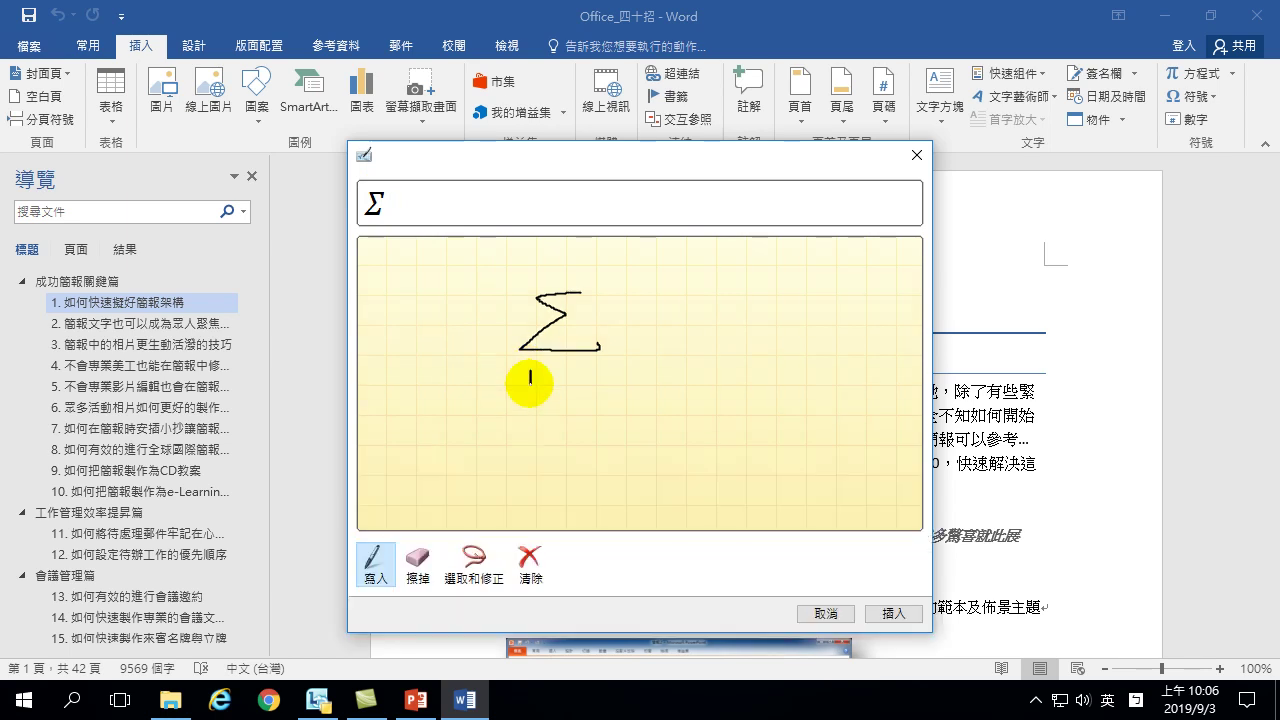
left_click(528, 362)
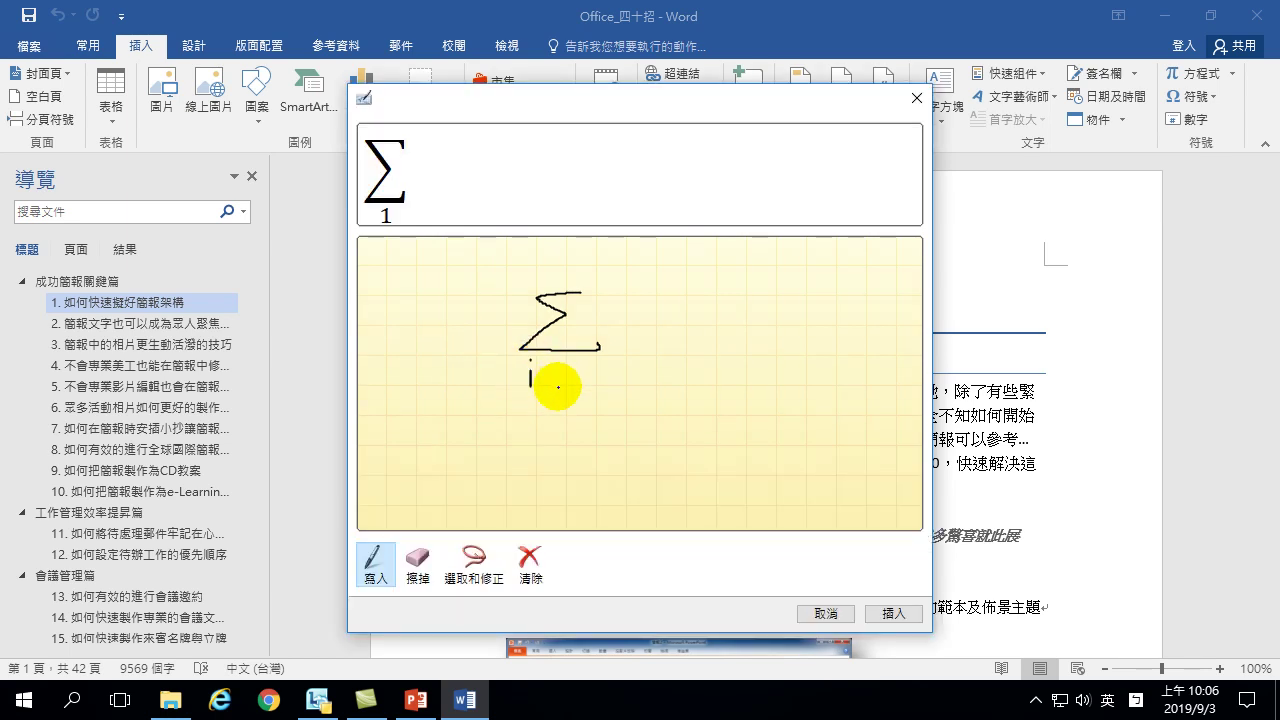
left_click_drag(548, 374, 580, 394)
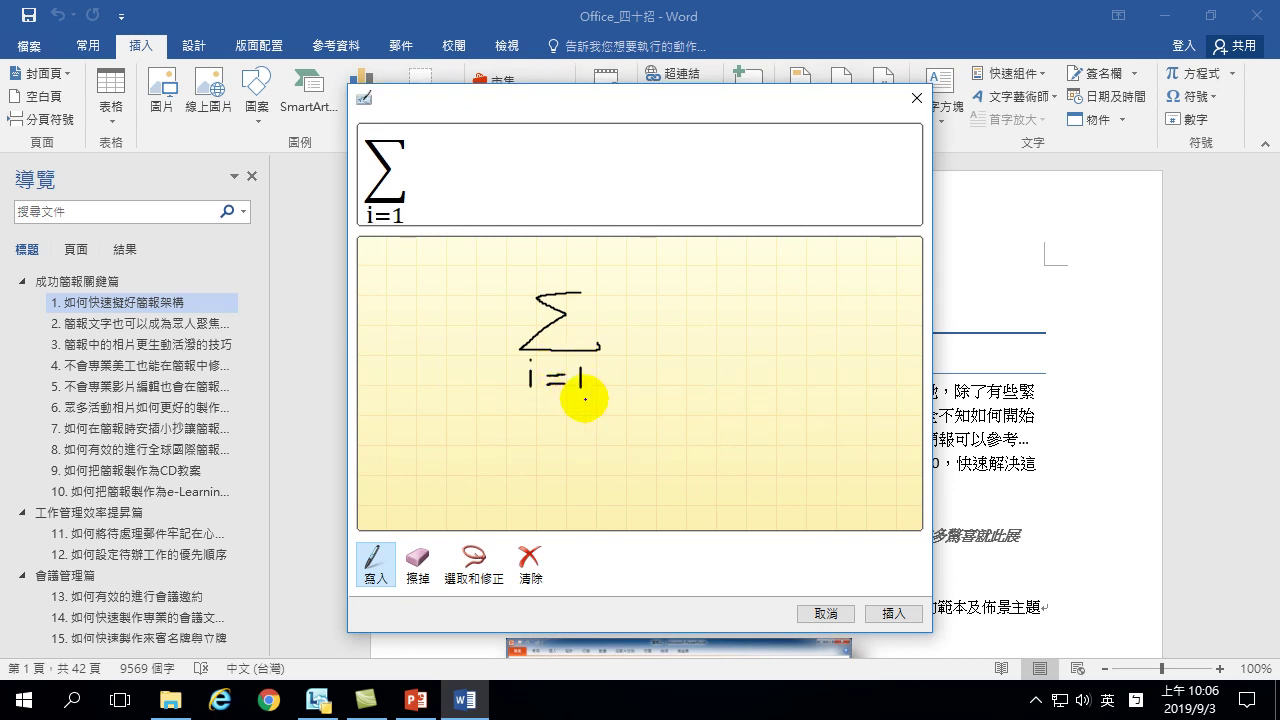
mouse_move(551, 258)
left_mouse_down()
mouse_move(552, 274)
mouse_move(560, 260)
mouse_move(571, 279)
left_mouse_up()
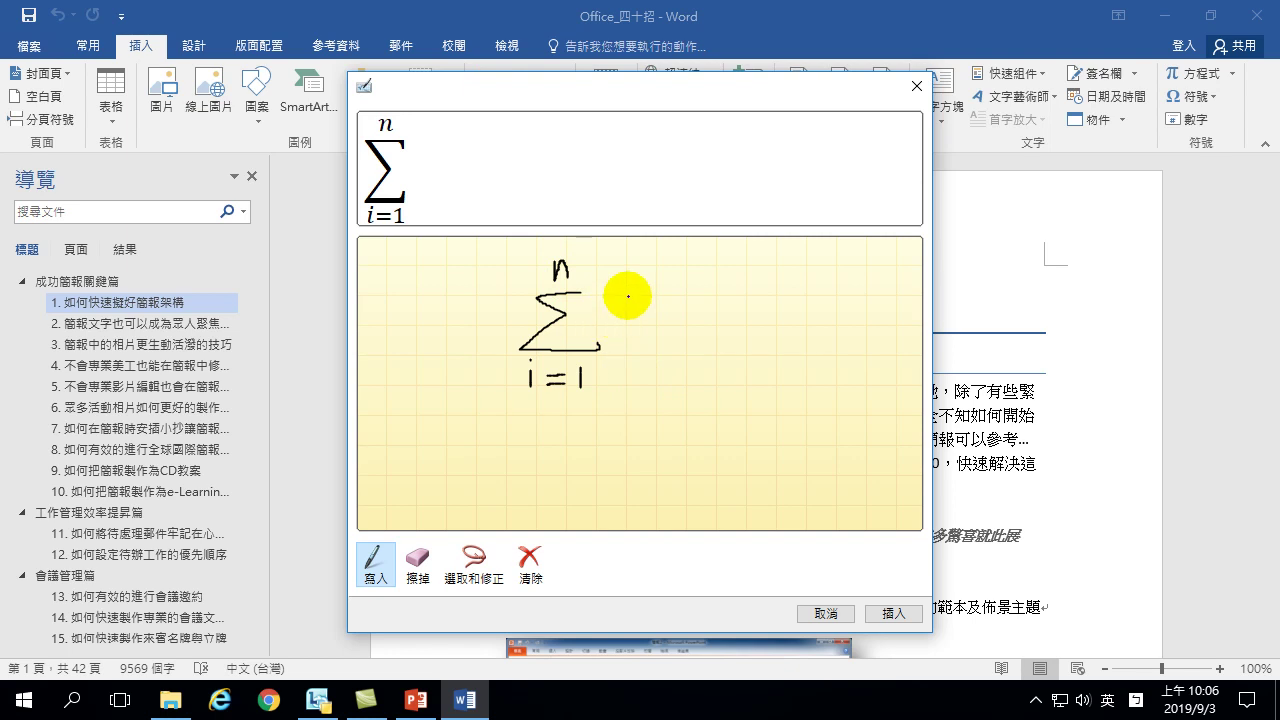
left_click_drag(629, 296, 609, 343)
mouse_move(629, 296)
left_mouse_down()
mouse_move(646, 334)
mouse_move(616, 327)
mouse_move(664, 332)
mouse_move(646, 348)
left_mouse_up()
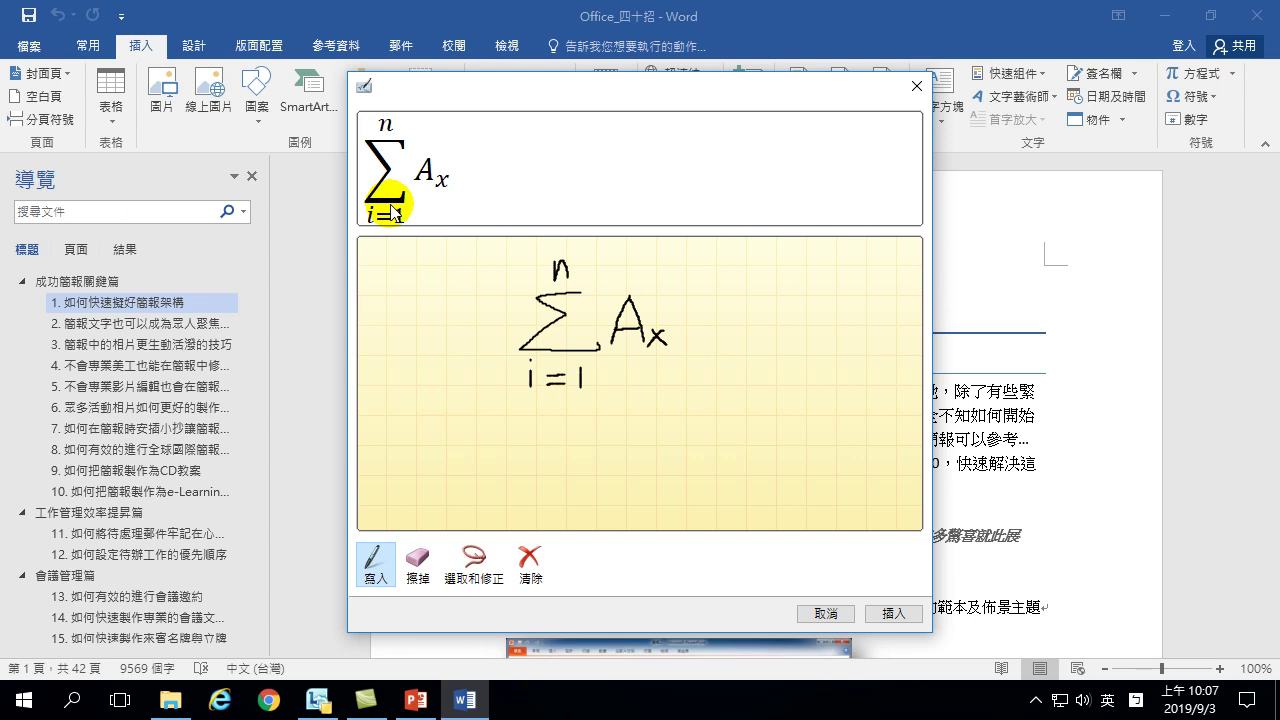
Step: Insert the recognised Σ A_x (i=1 to n) equation and deselect it in the document
left_click(895, 613)
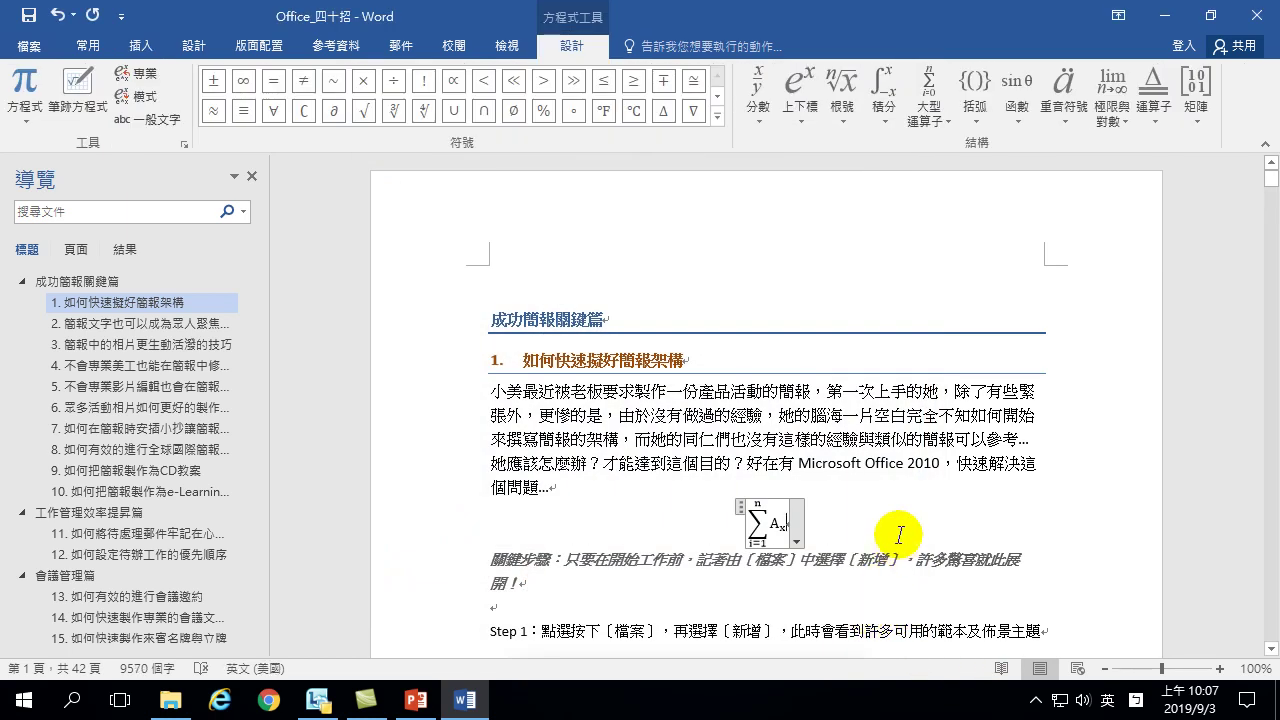
left_click(866, 447)
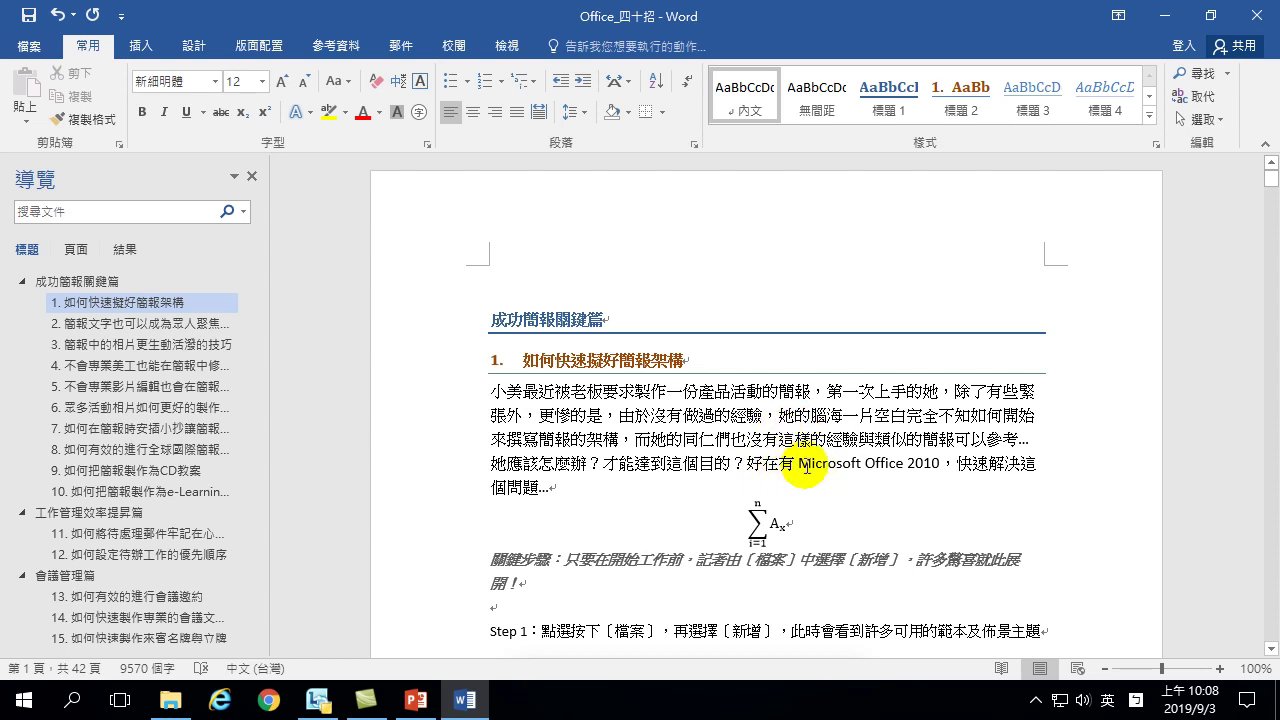
Step: Save Office_四十招 and minimize Word to reveal the 範例 folder
left_click(28, 18)
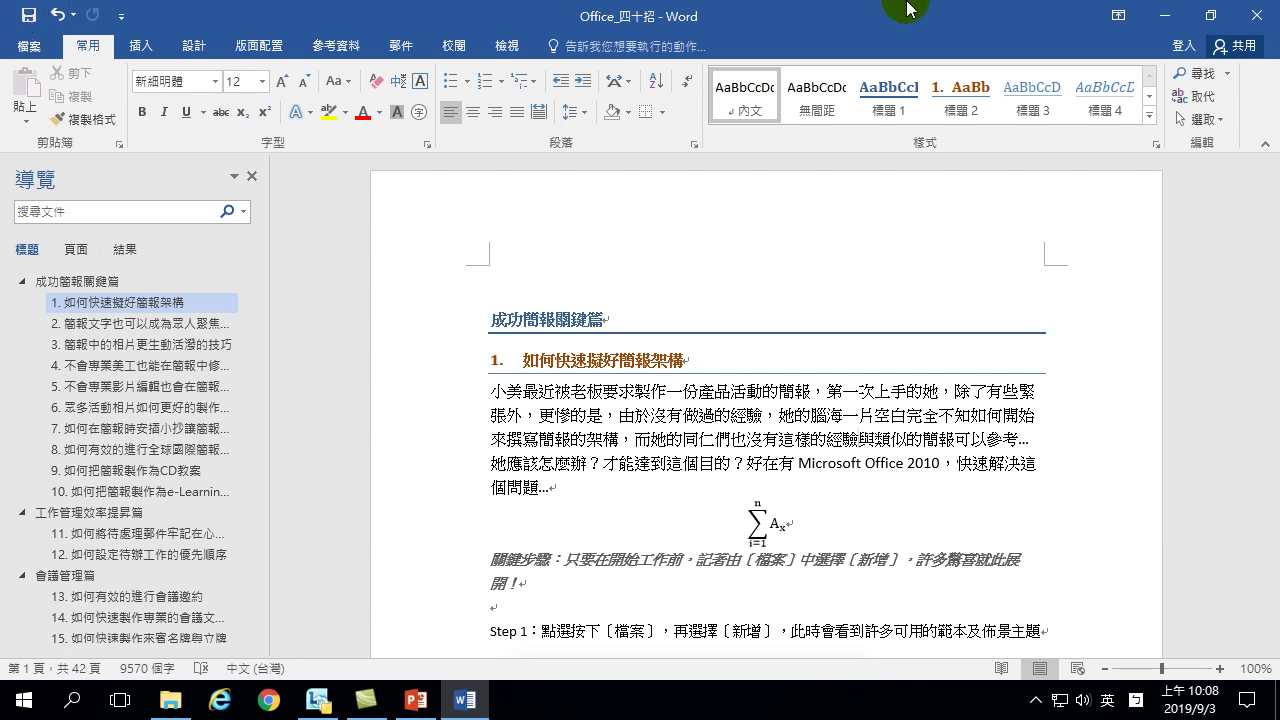
left_click(1165, 15)
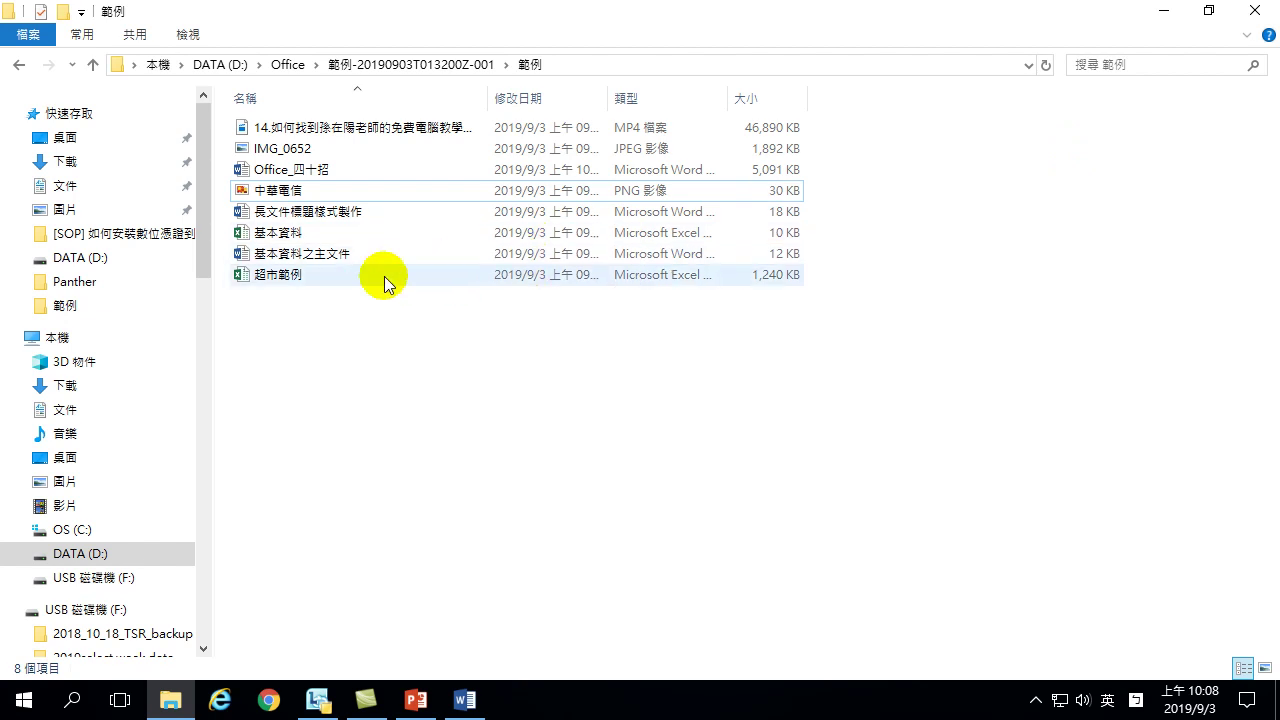
Step: Open the 超市範例 Excel workbook from the 範例 folder
double_click(263, 277)
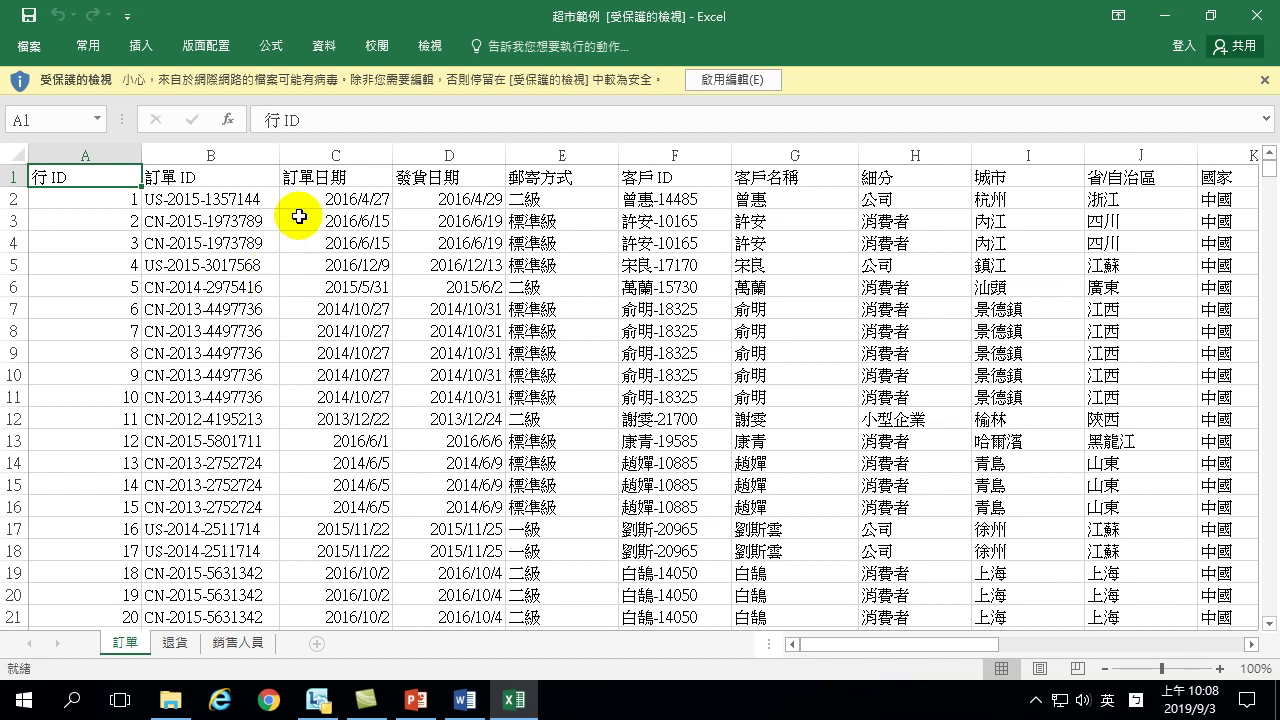
Step: Enable editing on the 超市範例 workbook from its Protected View bar
left_click(737, 83)
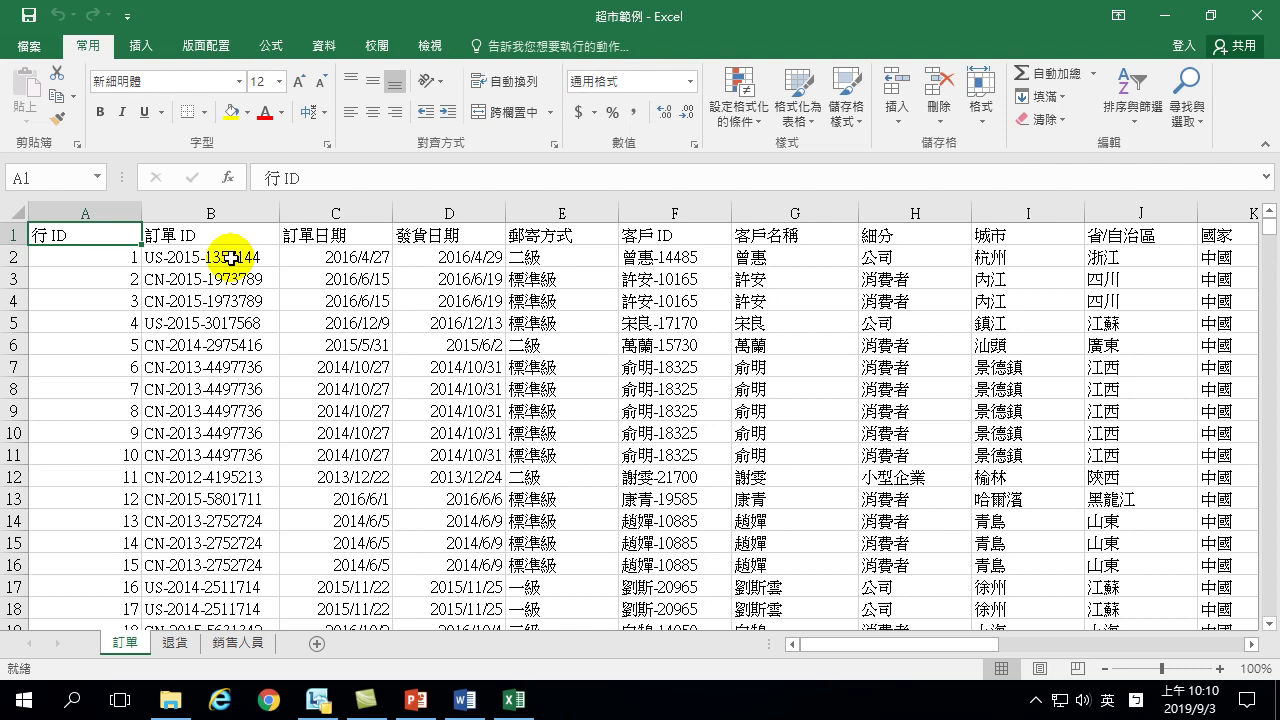
Step: Insert a blank column C before 訂單日期 and select cell C2
left_click(318, 208)
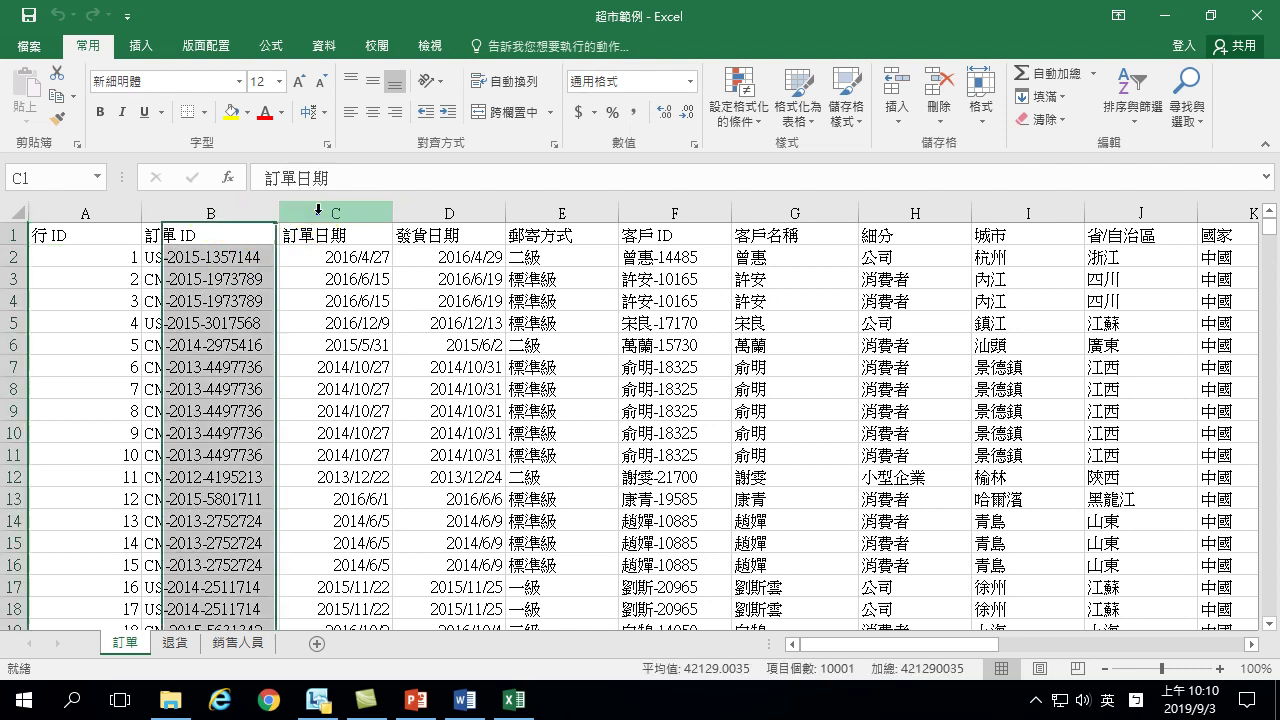
right_click(320, 213)
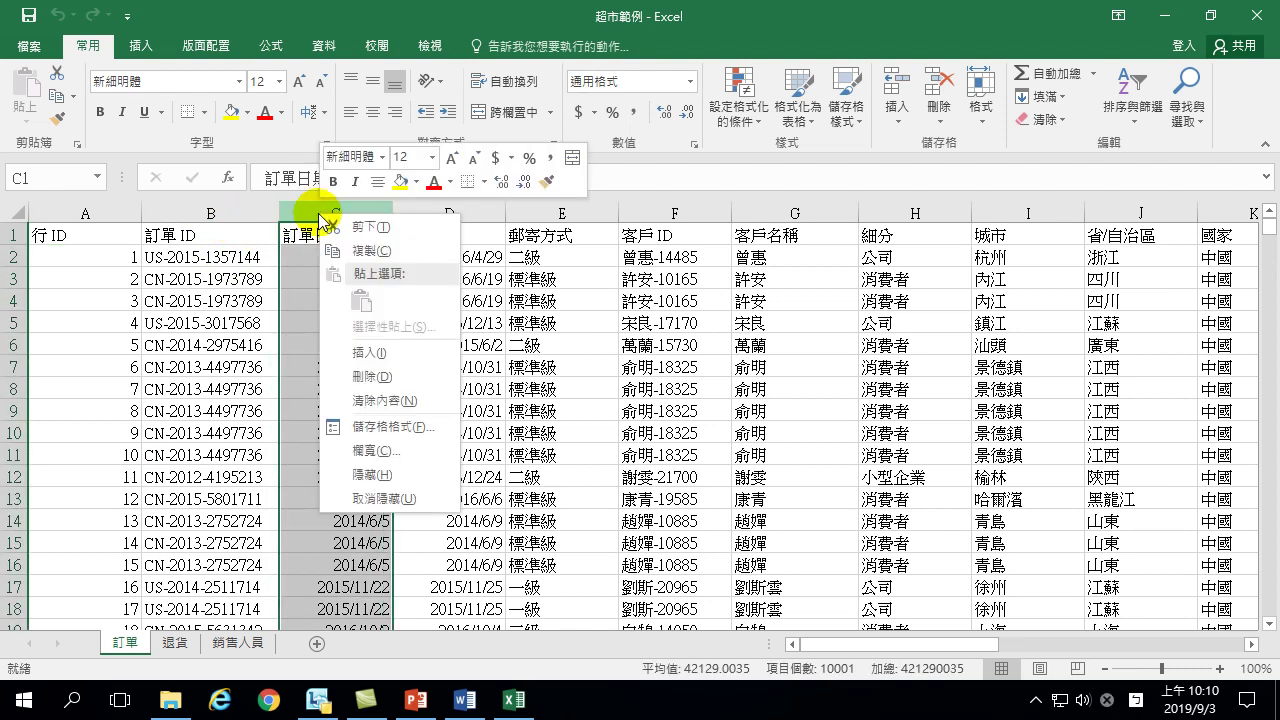
left_click(369, 354)
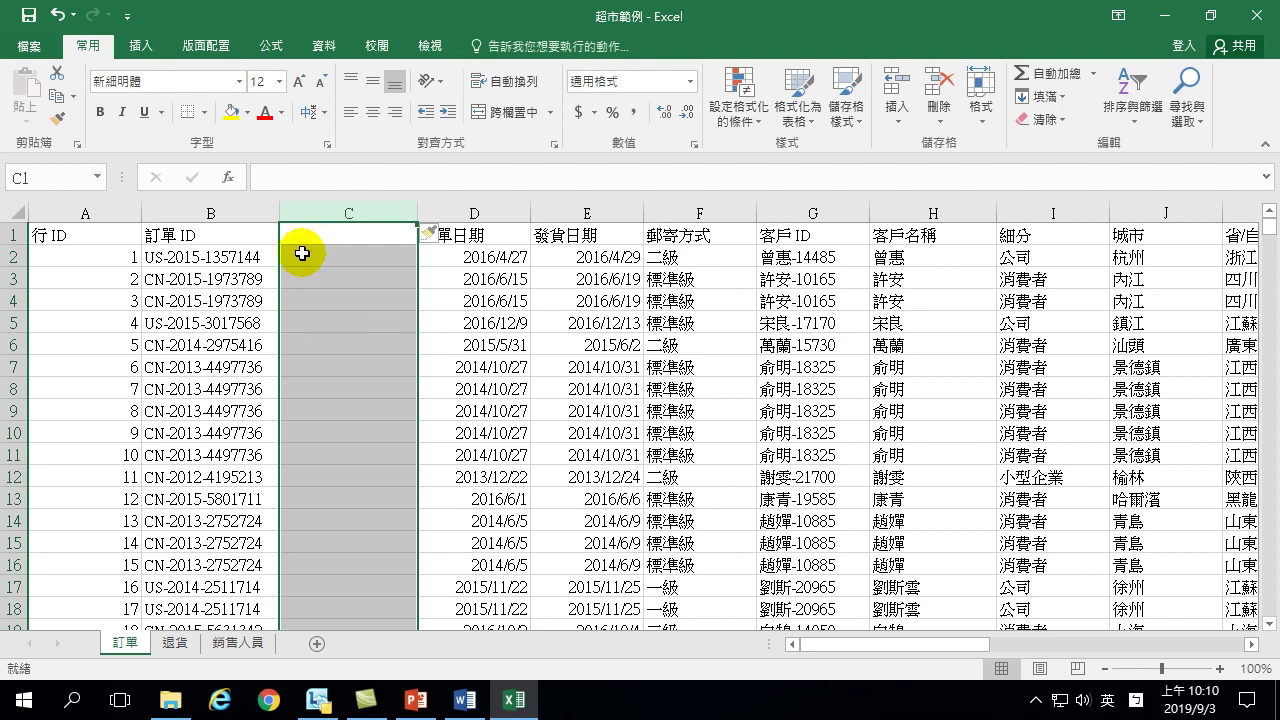
left_click(343, 243)
left_click(309, 263)
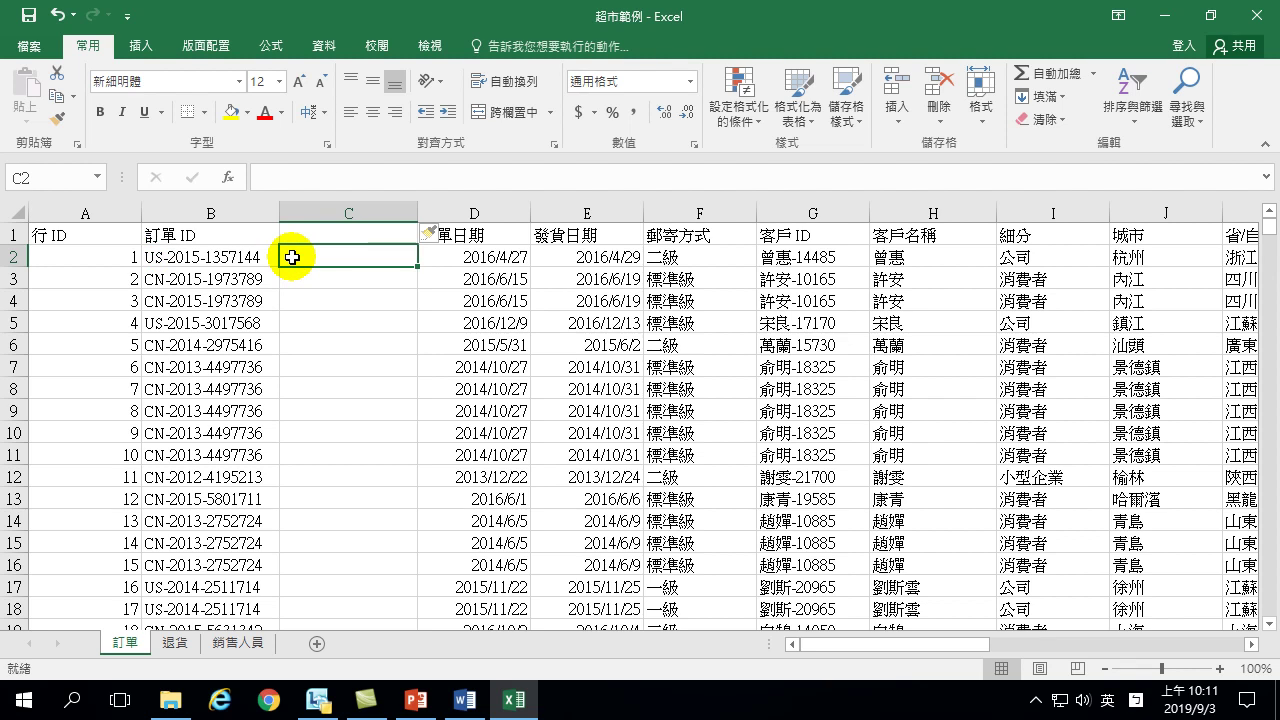
Step: Enter US in C2 as the country-code example, check C3–C5, then reselect C2
type("U")
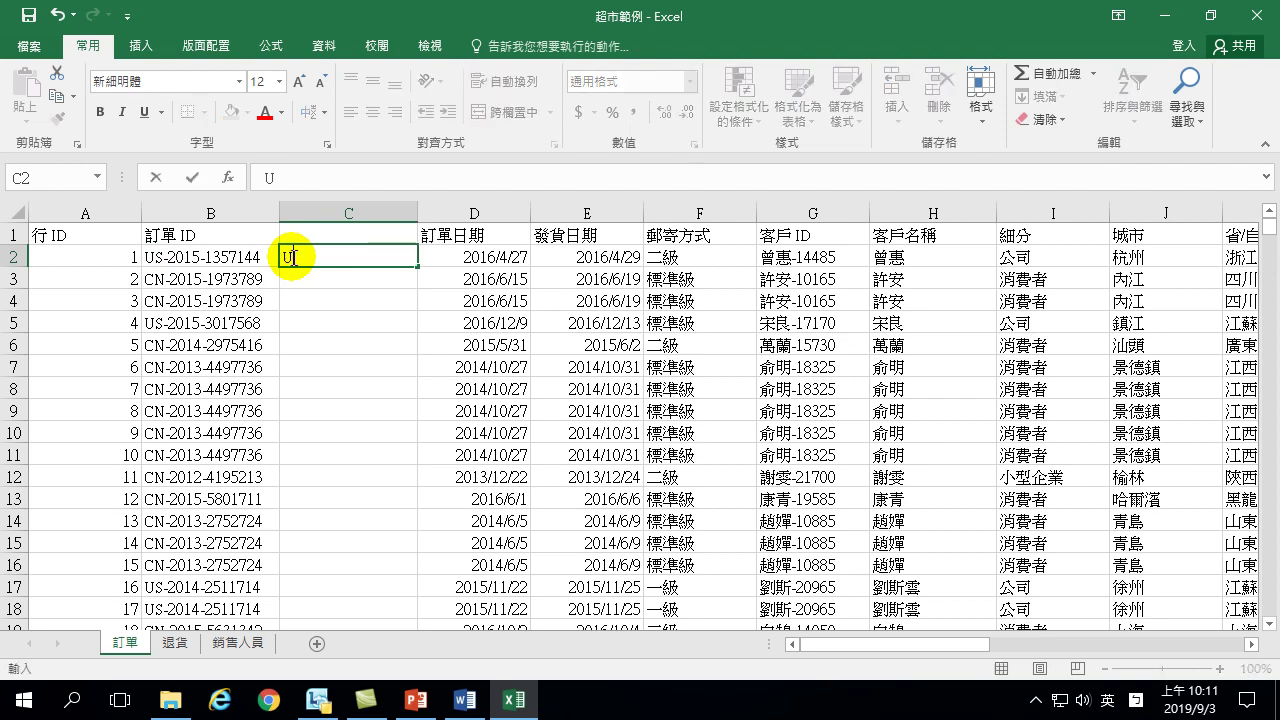
type("S")
key("Return")
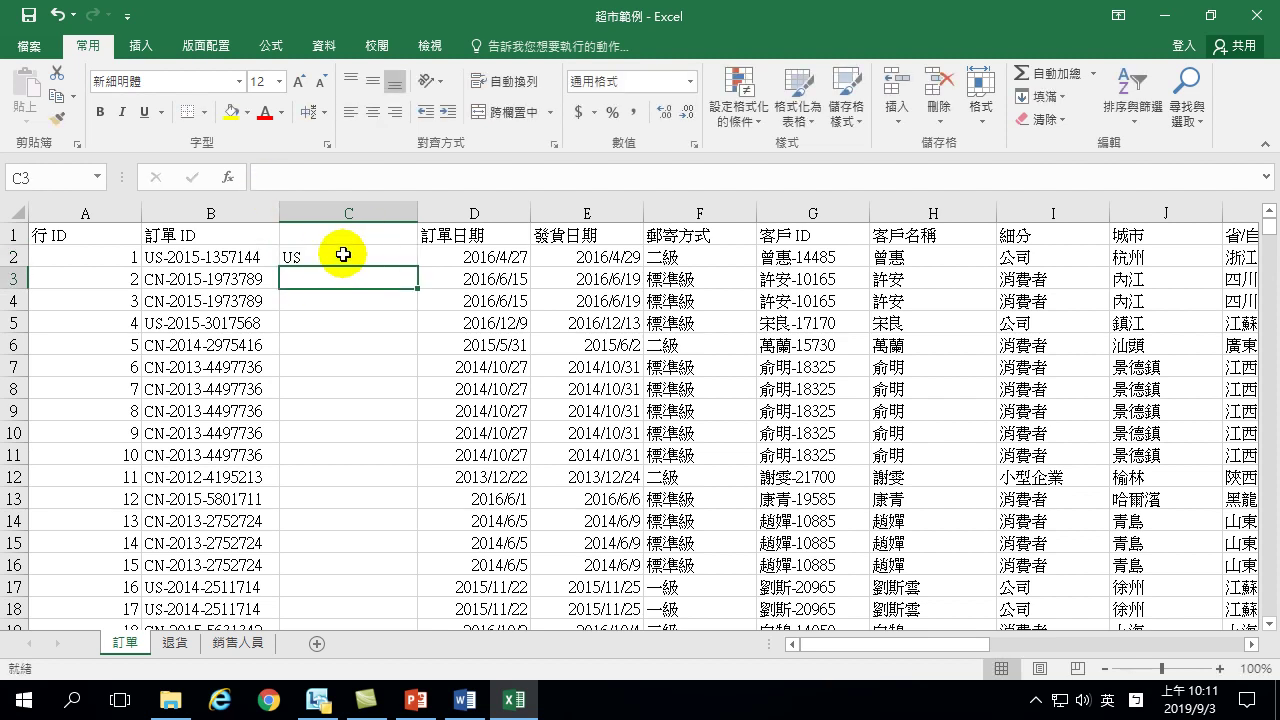
left_click(323, 255)
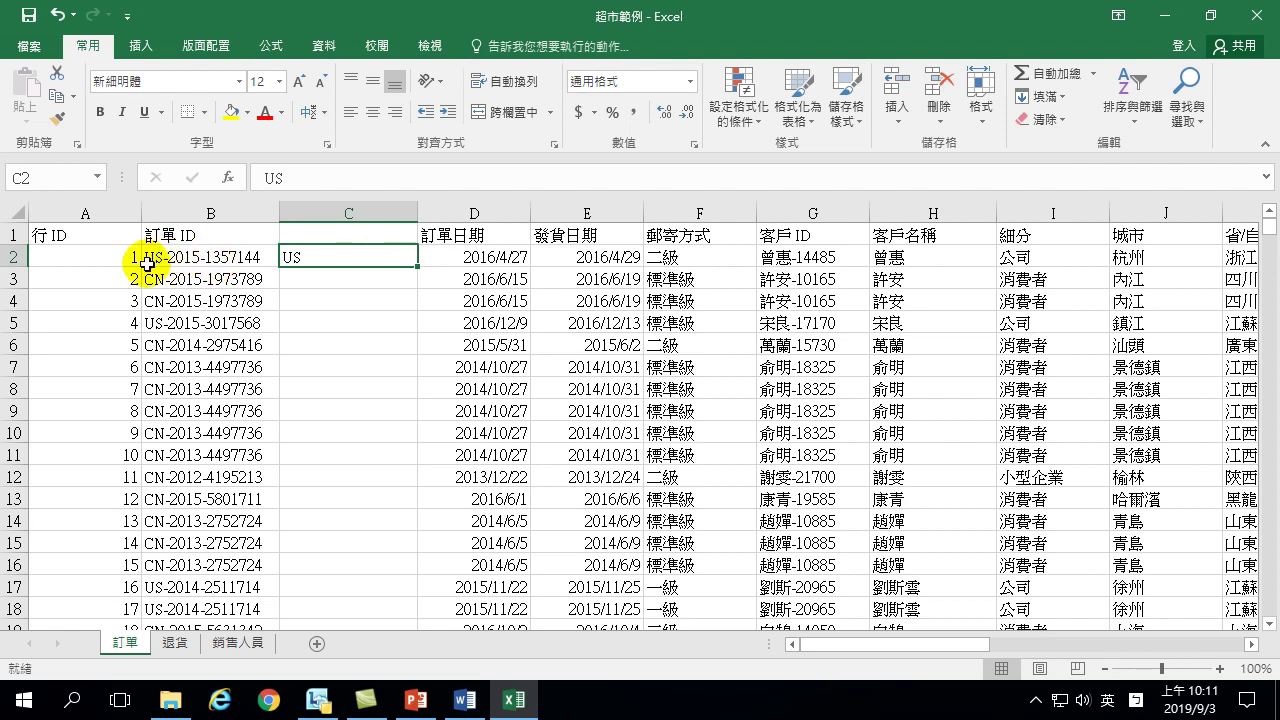
left_click(298, 279)
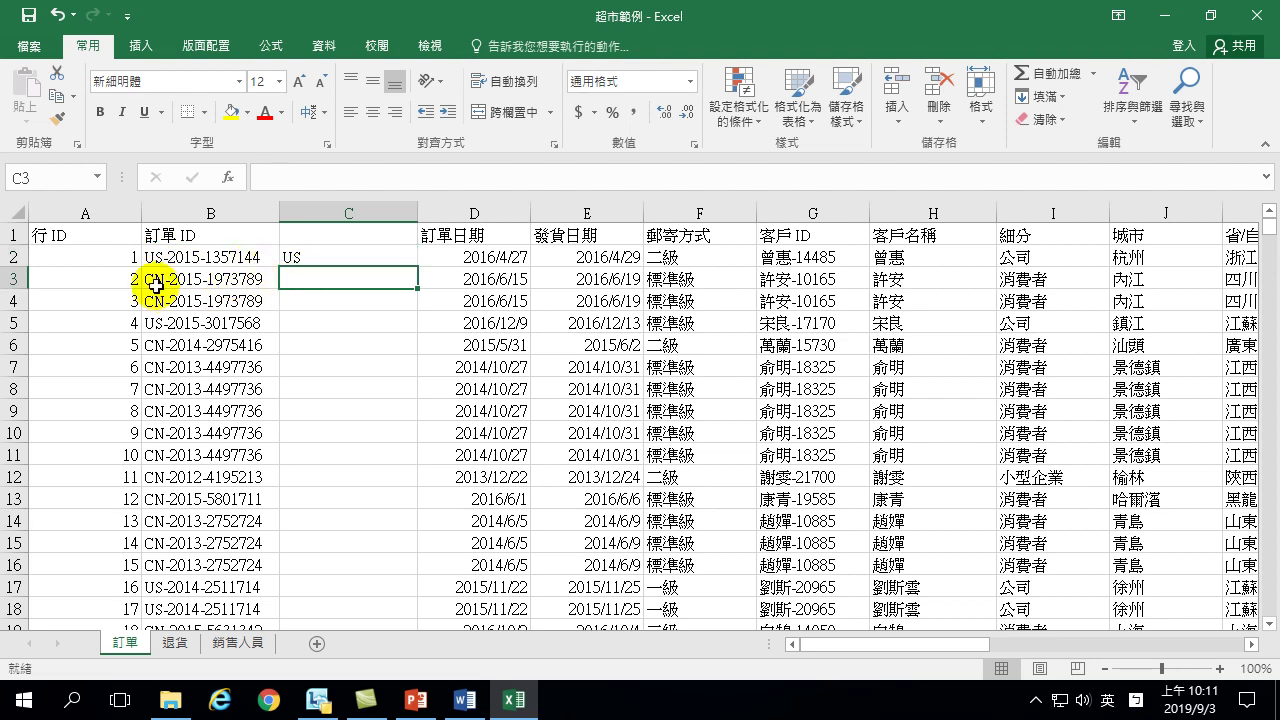
left_click(297, 300)
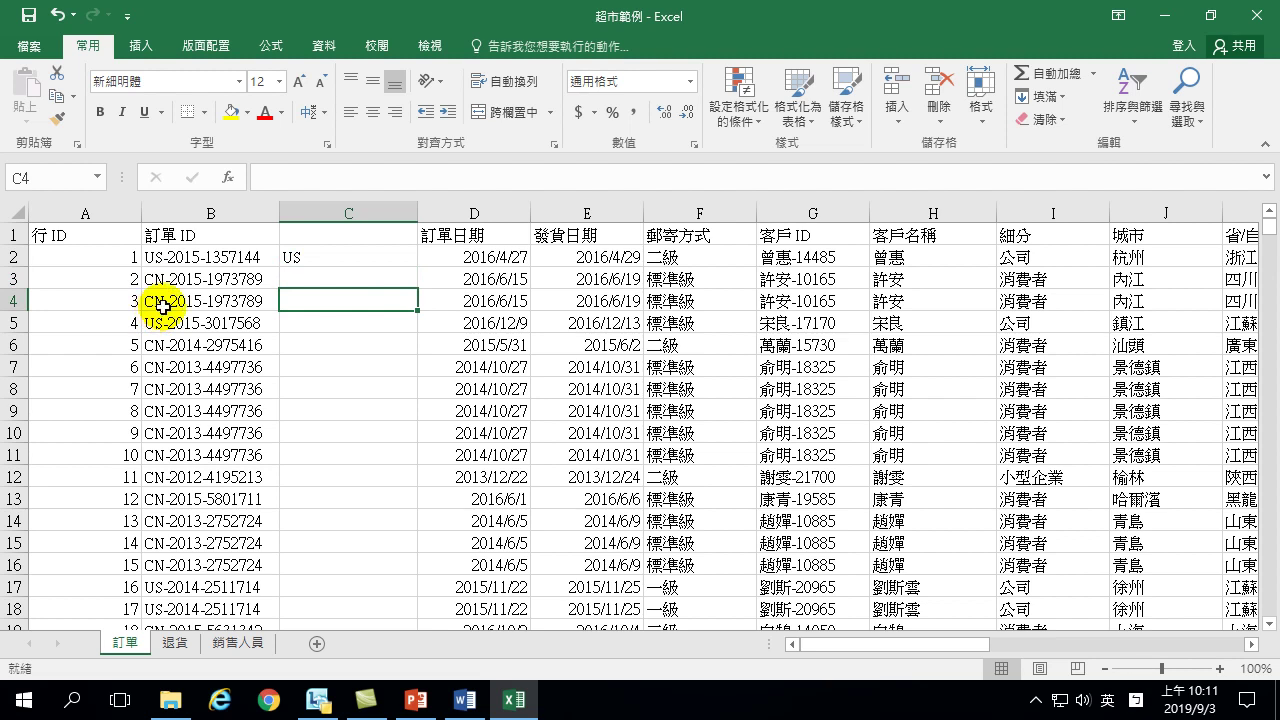
left_click(305, 327)
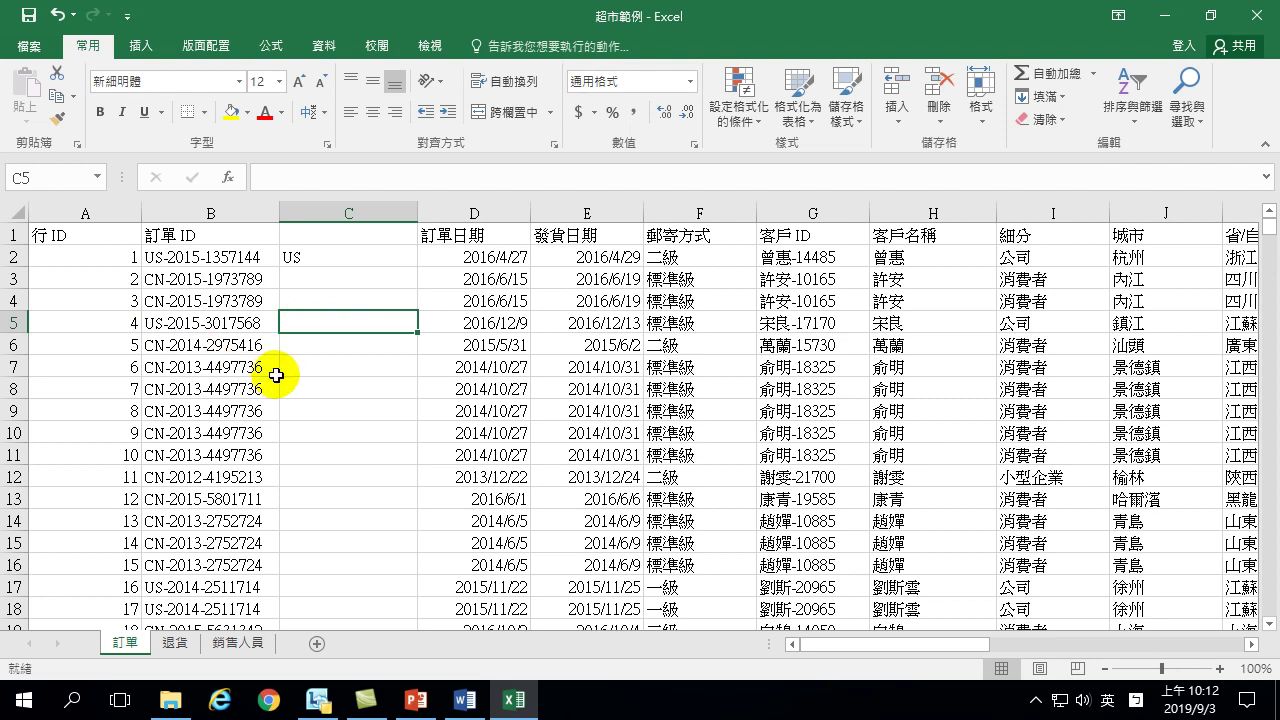
left_click(316, 259)
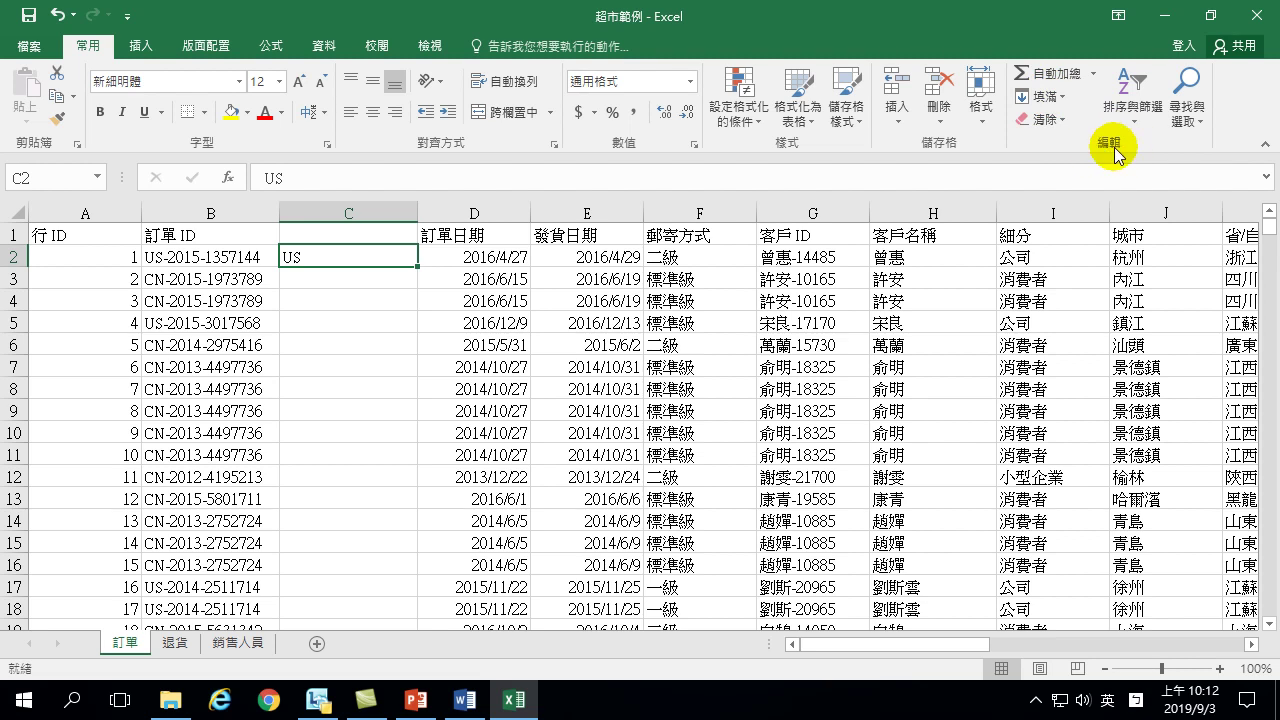
Step: Flash Fill column C with each order's US or CN country code
left_click(1060, 97)
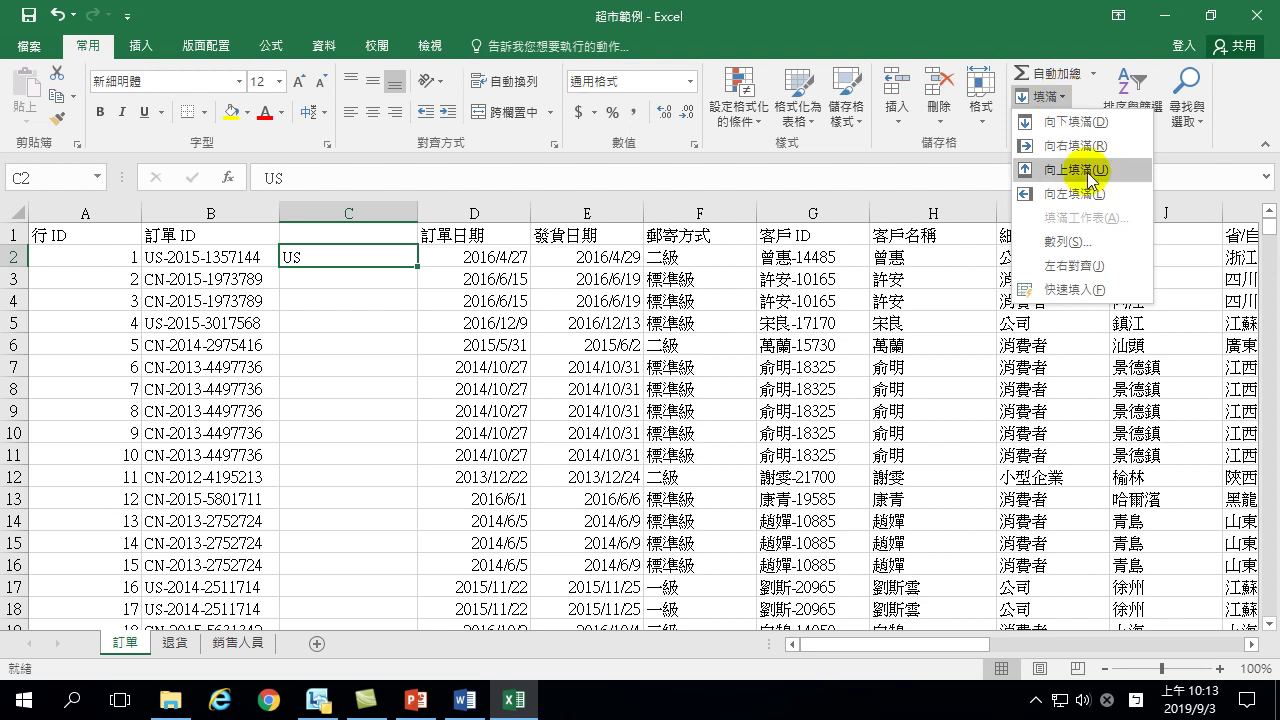
left_click(1075, 290)
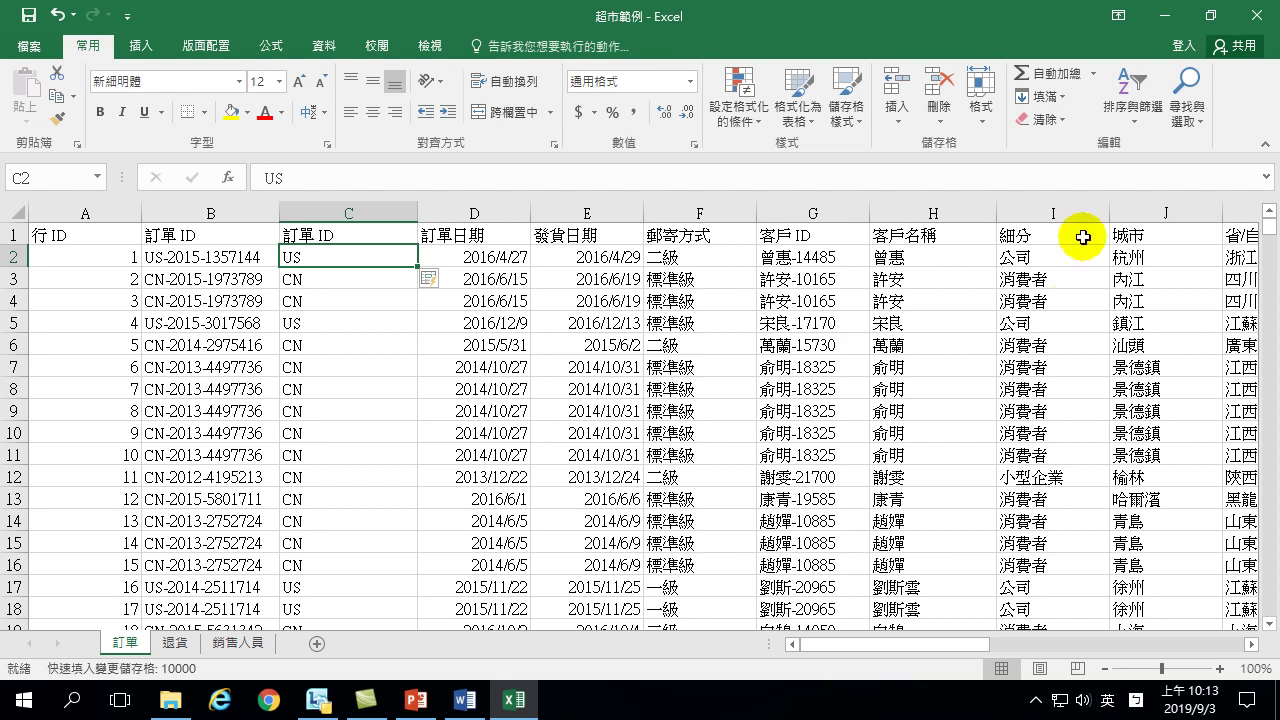
Step: Insert another blank column D before 訂單日期 and select cell D2
right_click(466, 212)
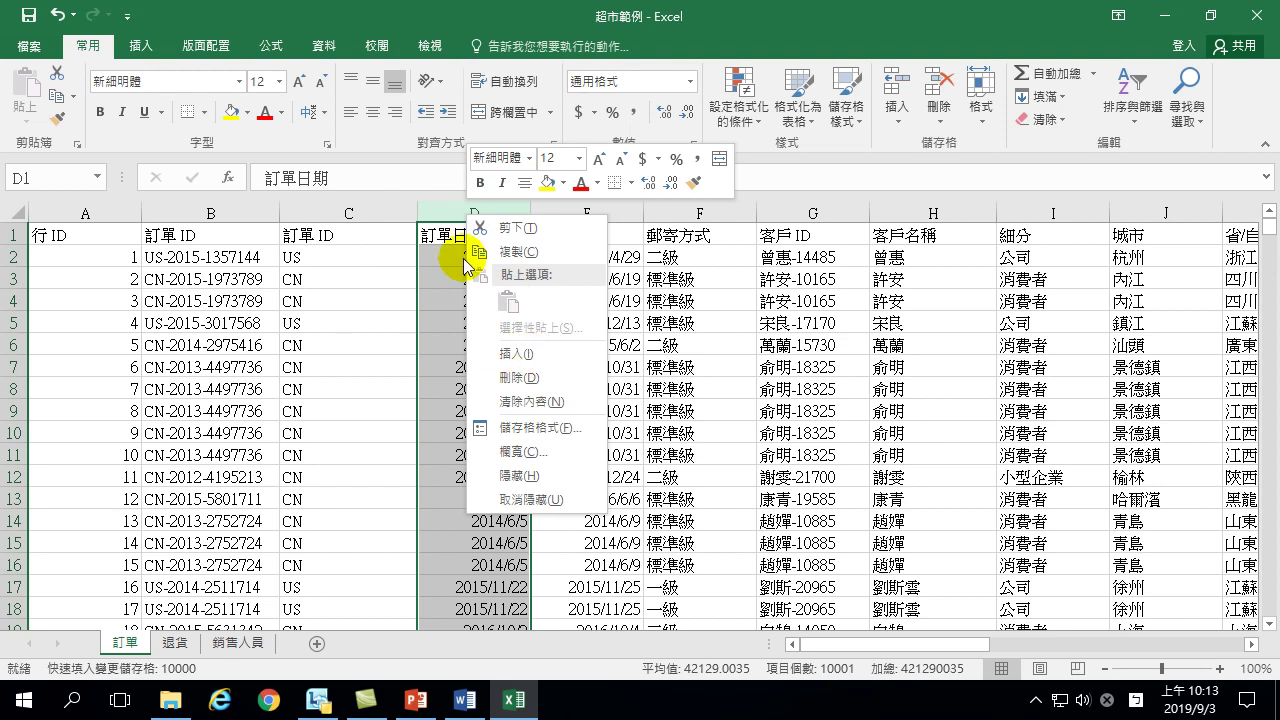
left_click(440, 208)
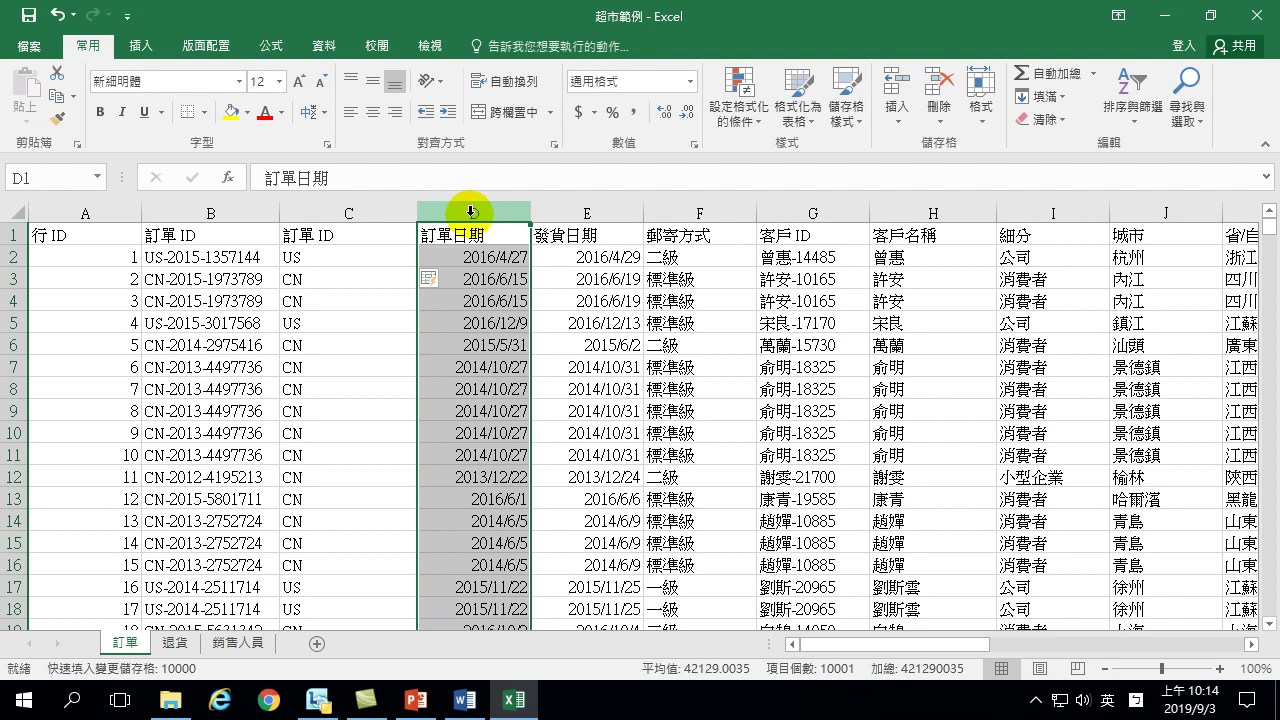
right_click(471, 212)
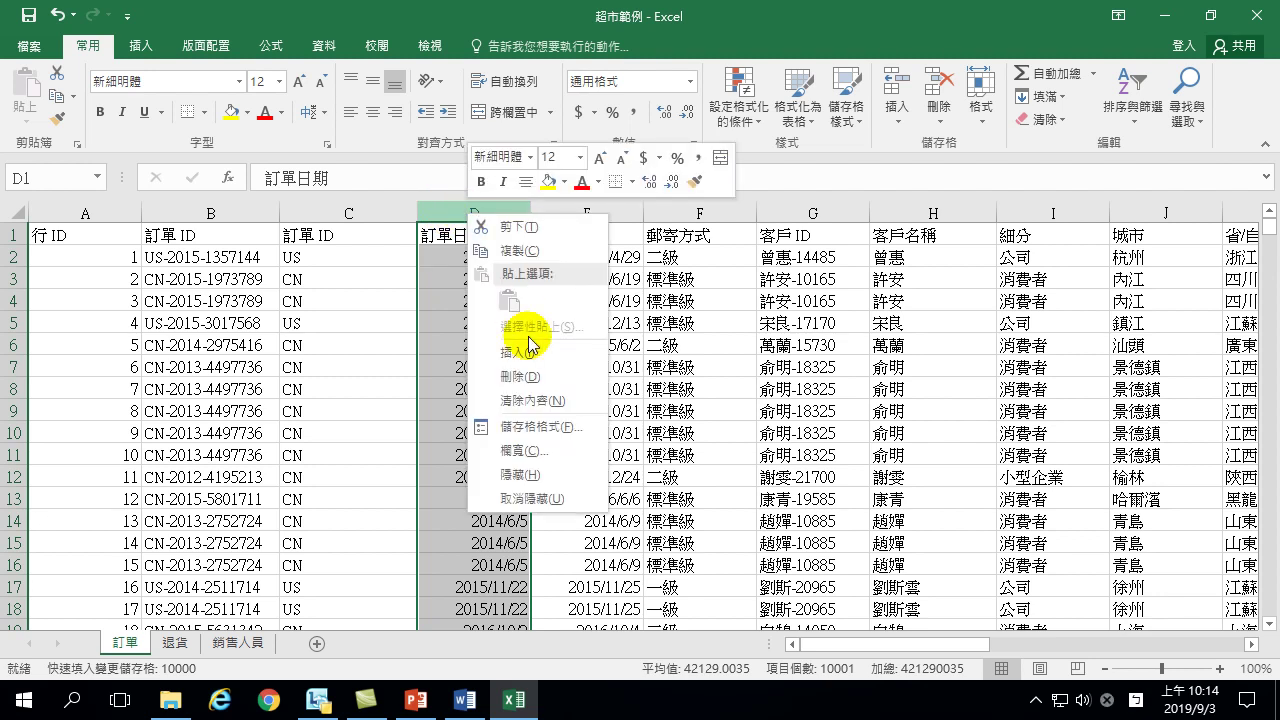
left_click(518, 351)
left_click(467, 254)
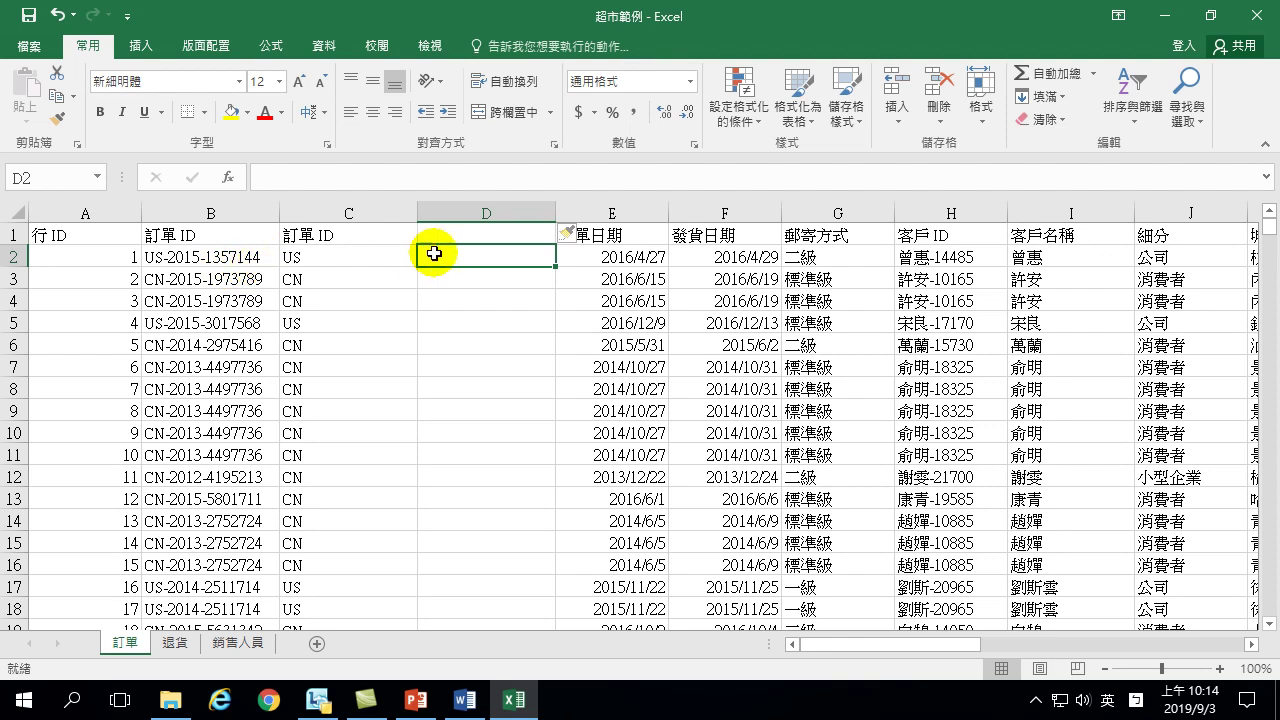
Step: Enter 2015 in D2 and Flash Fill the order years down column D
type("2015")
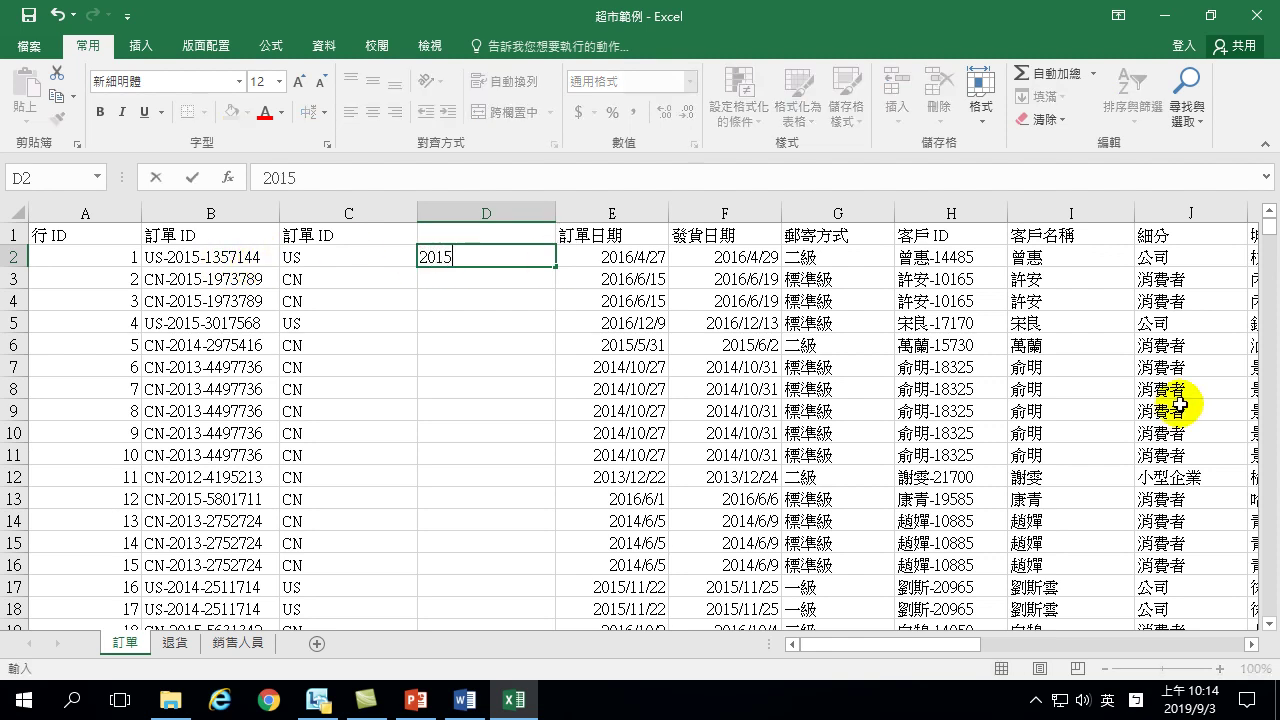
key("Return")
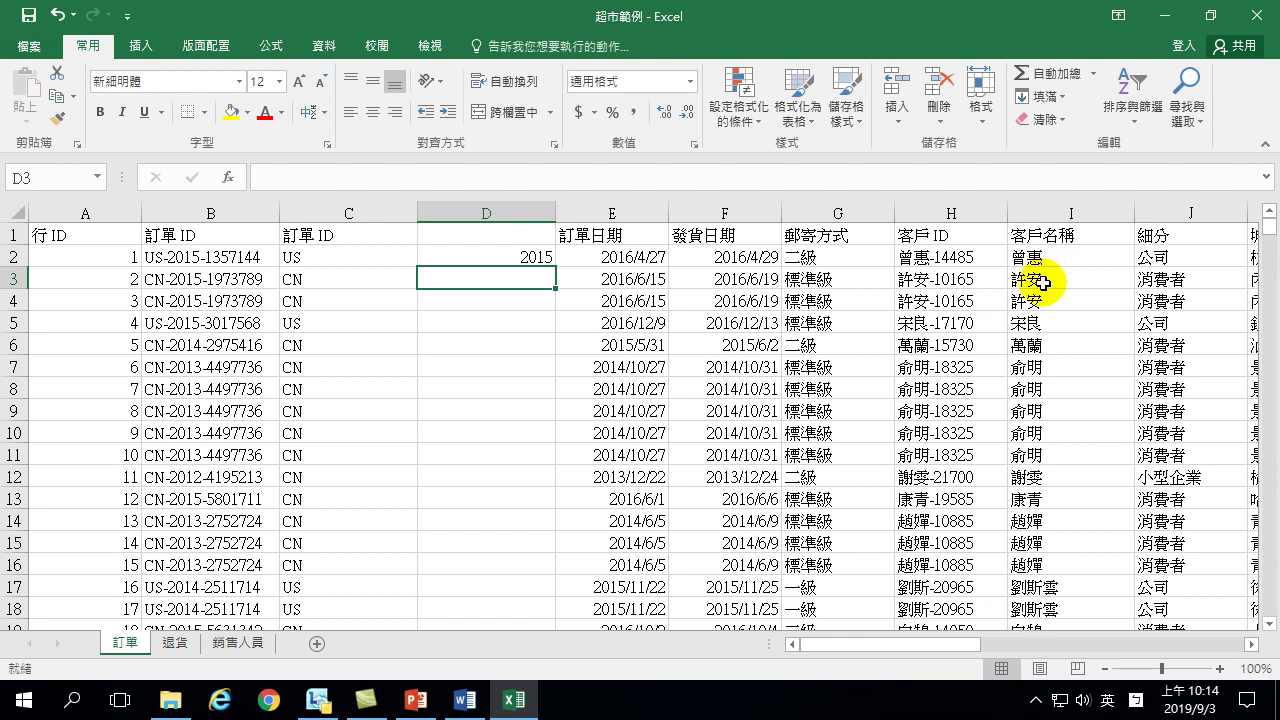
left_click(456, 254)
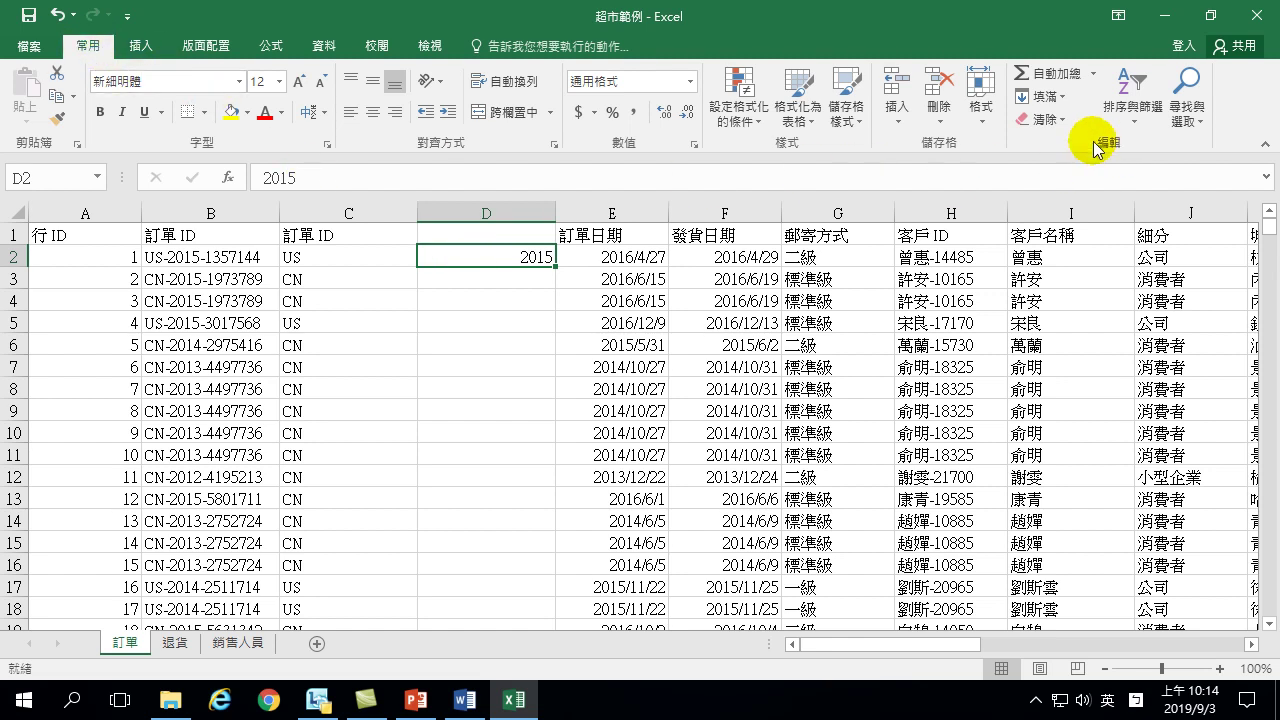
left_click(1058, 96)
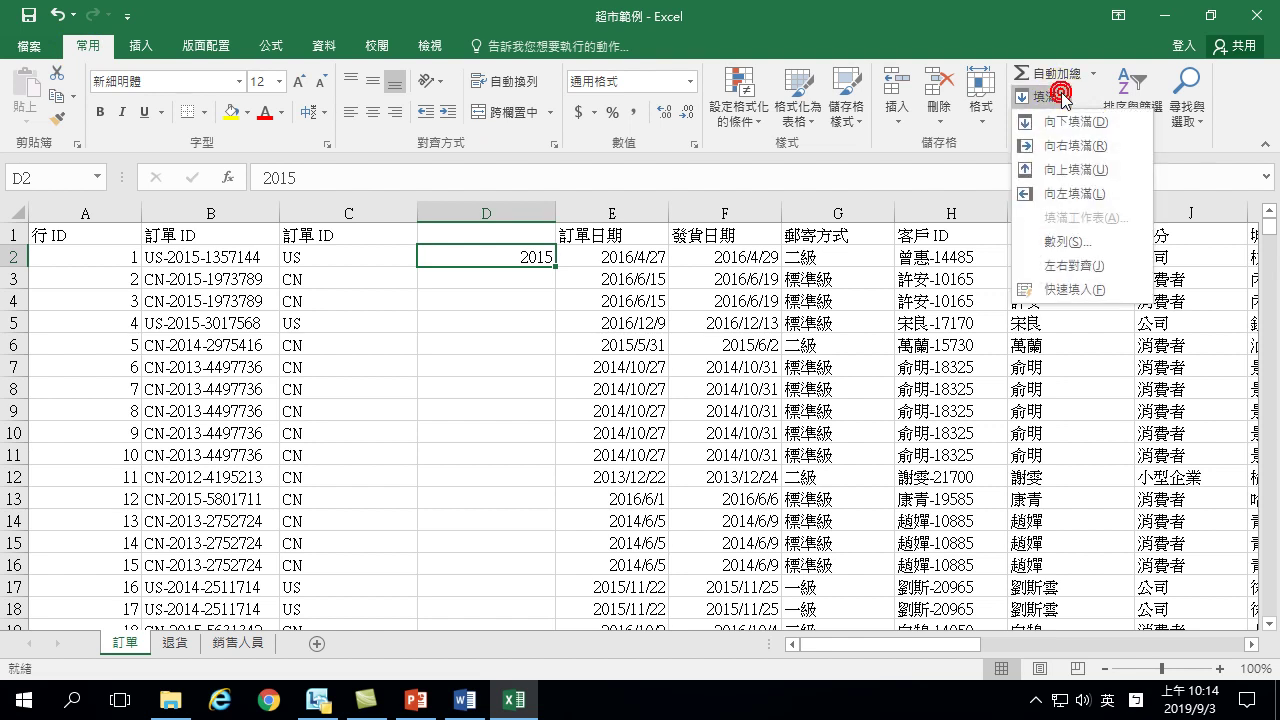
left_click(1063, 289)
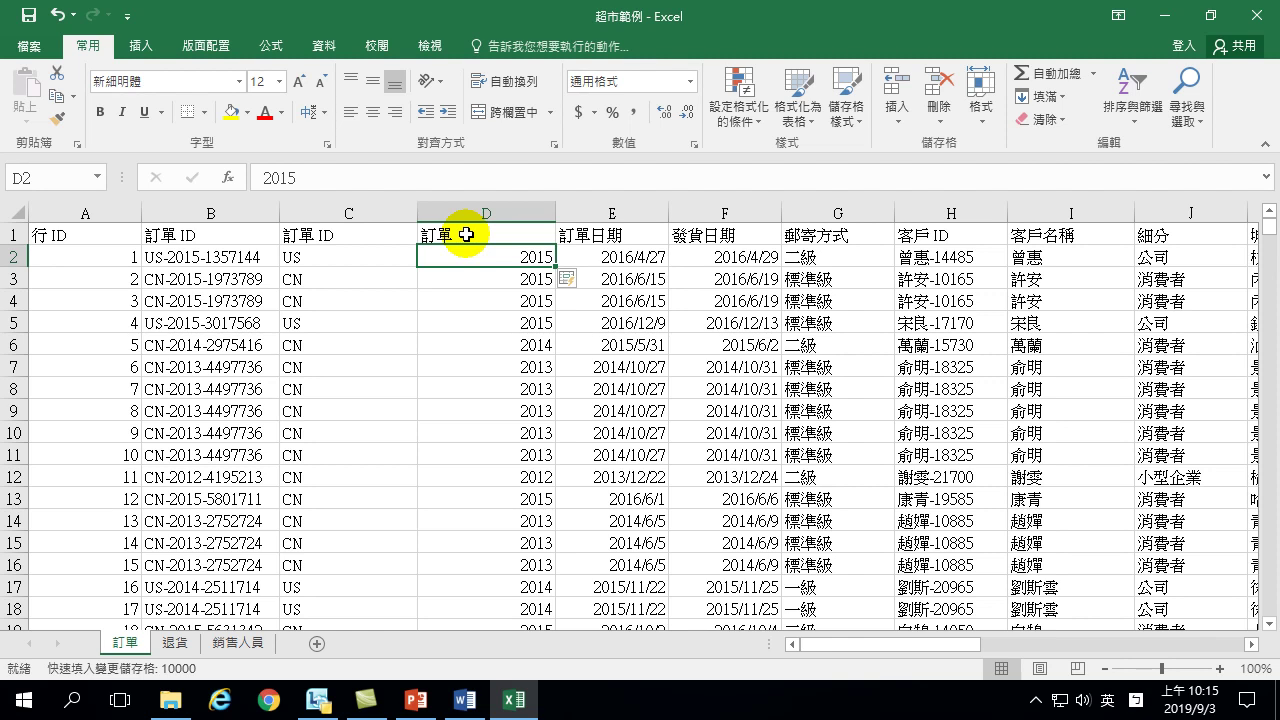
Step: Change the column D heading in D1 to 訂單年
left_click(466, 235)
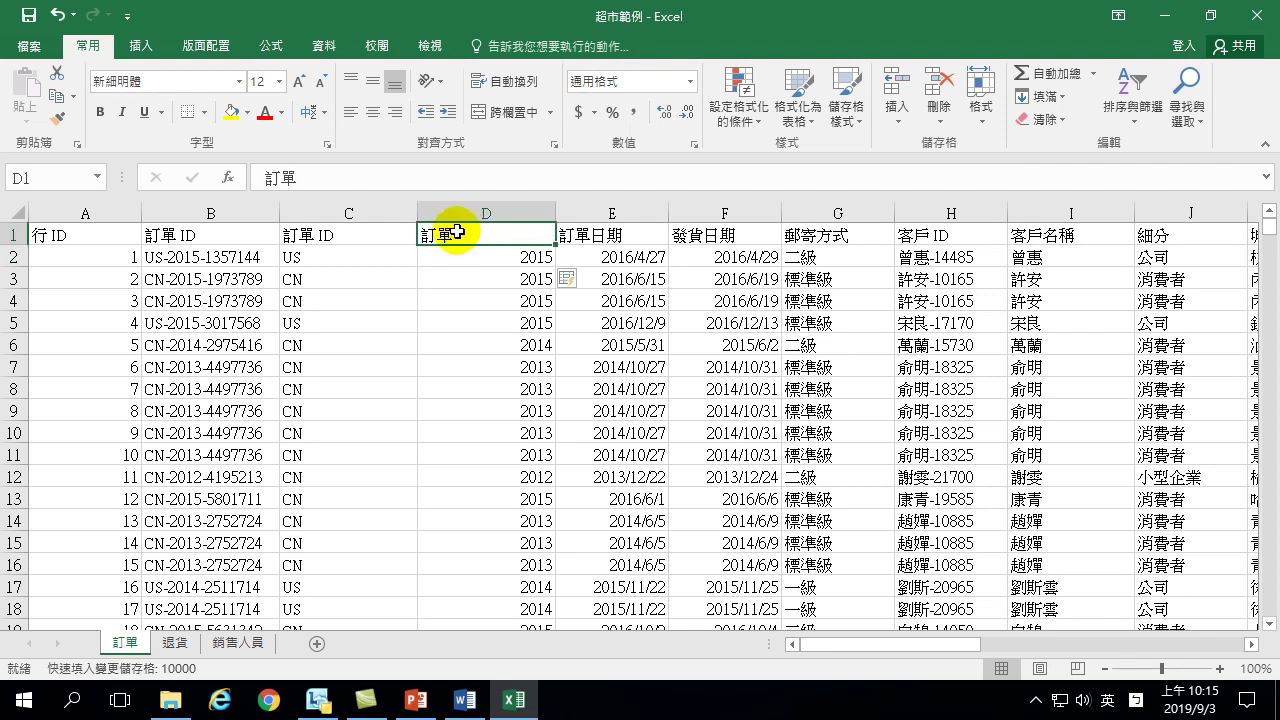
left_click(325, 175)
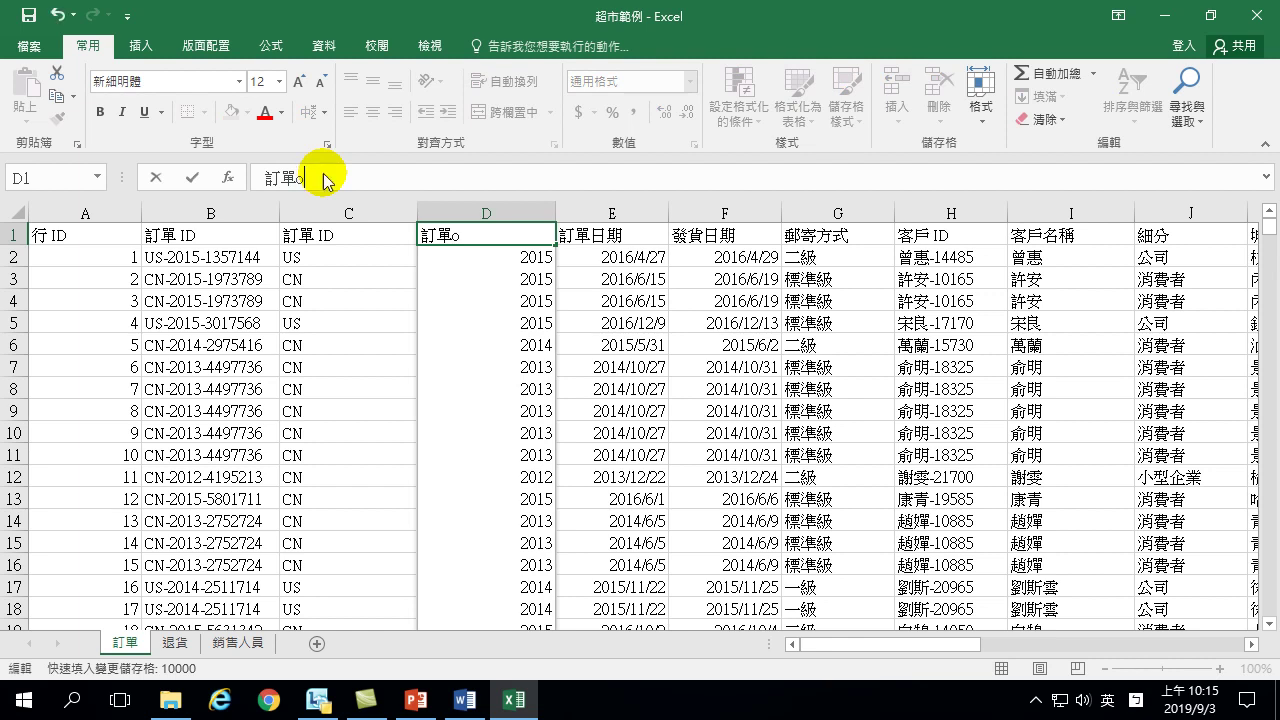
key("shift")
left_click(371, 154)
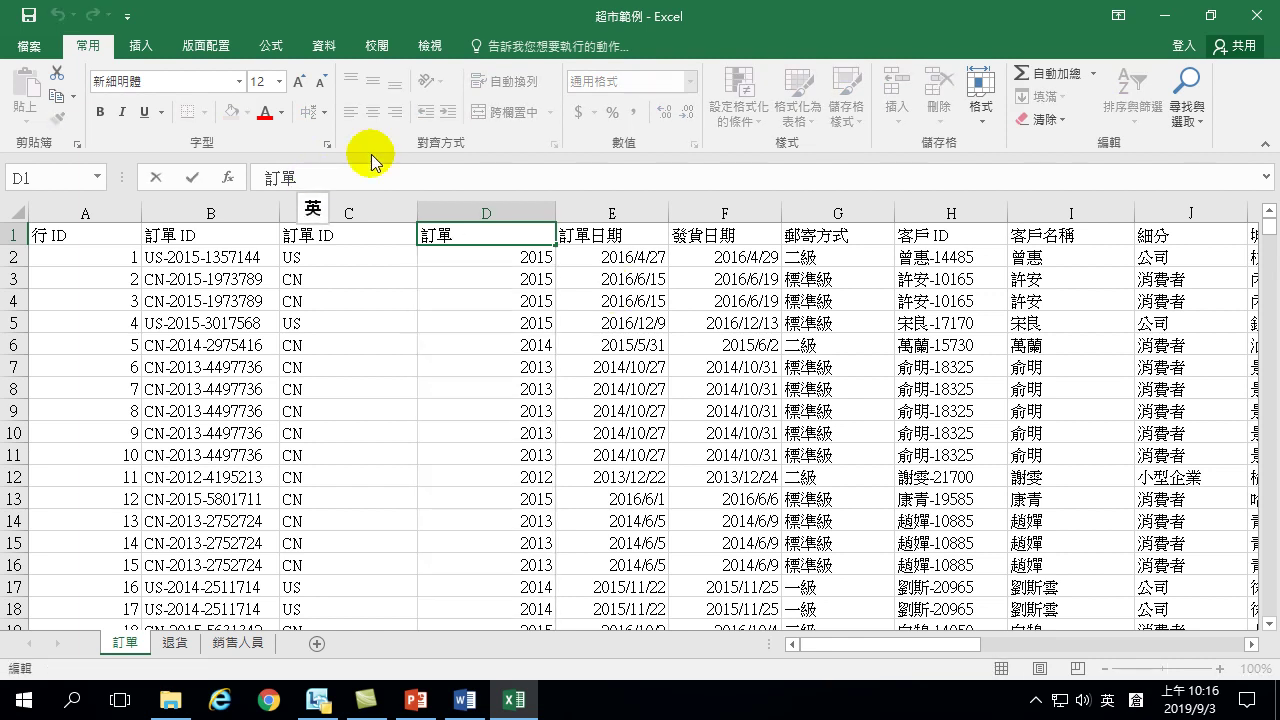
key("shift")
type("年")
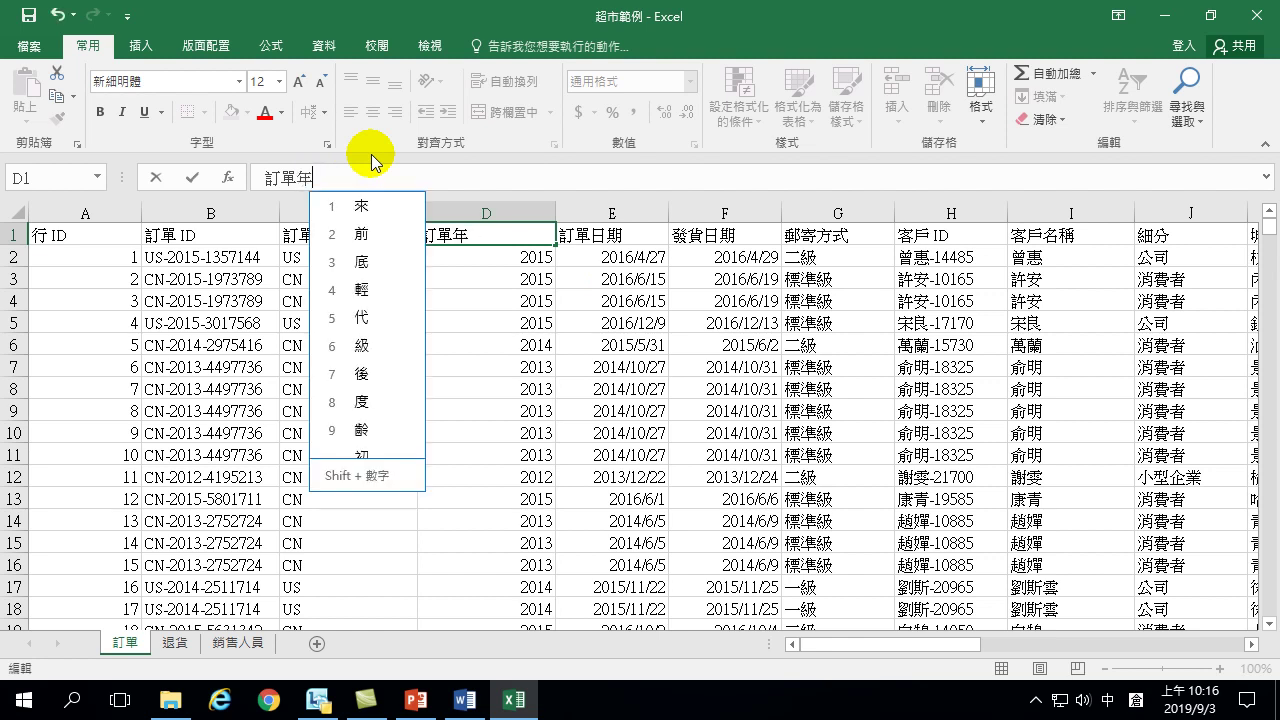
key("Return")
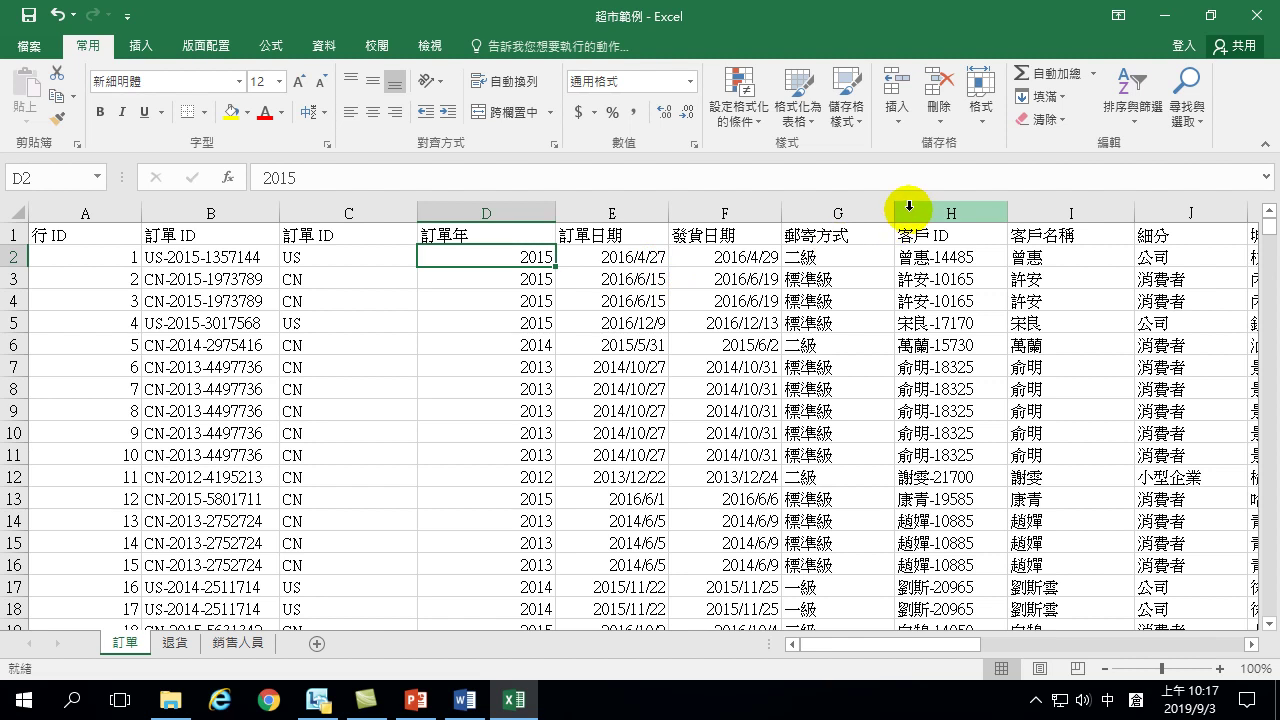
Step: Check a filled year in D5, save the workbook, and switch to the Word document
left_click(1060, 97)
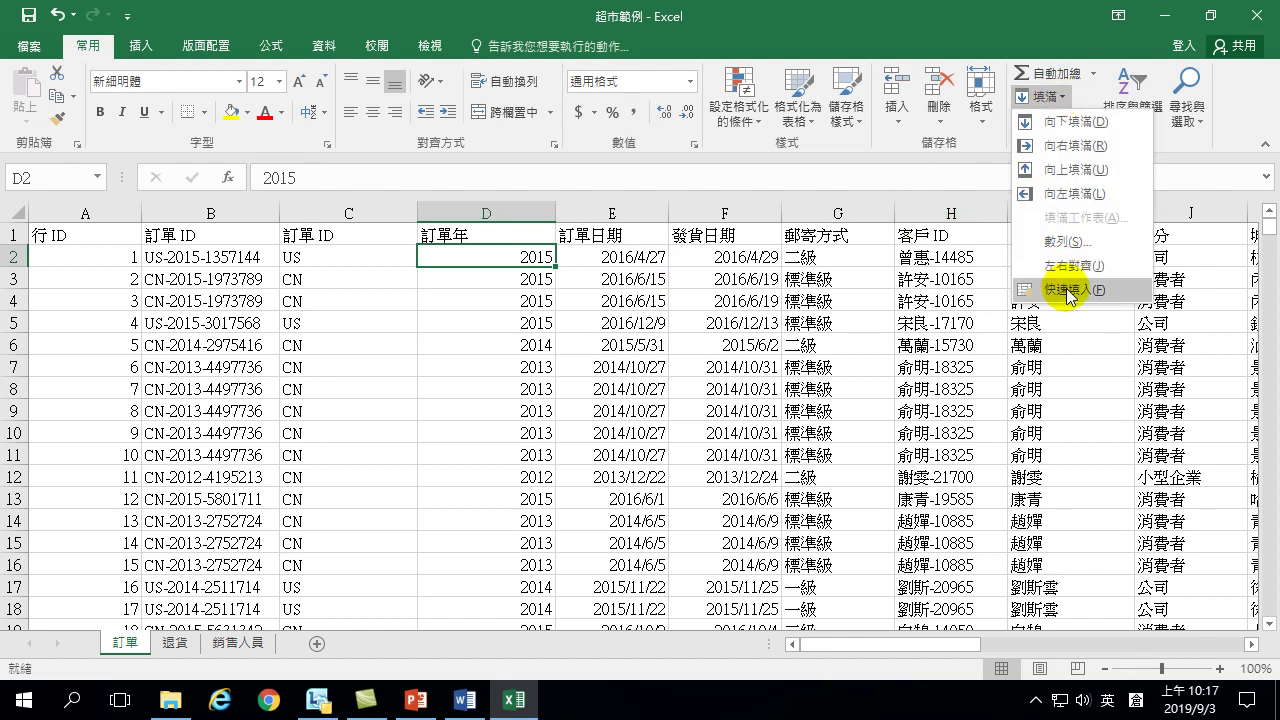
left_click(580, 335)
left_click(540, 323)
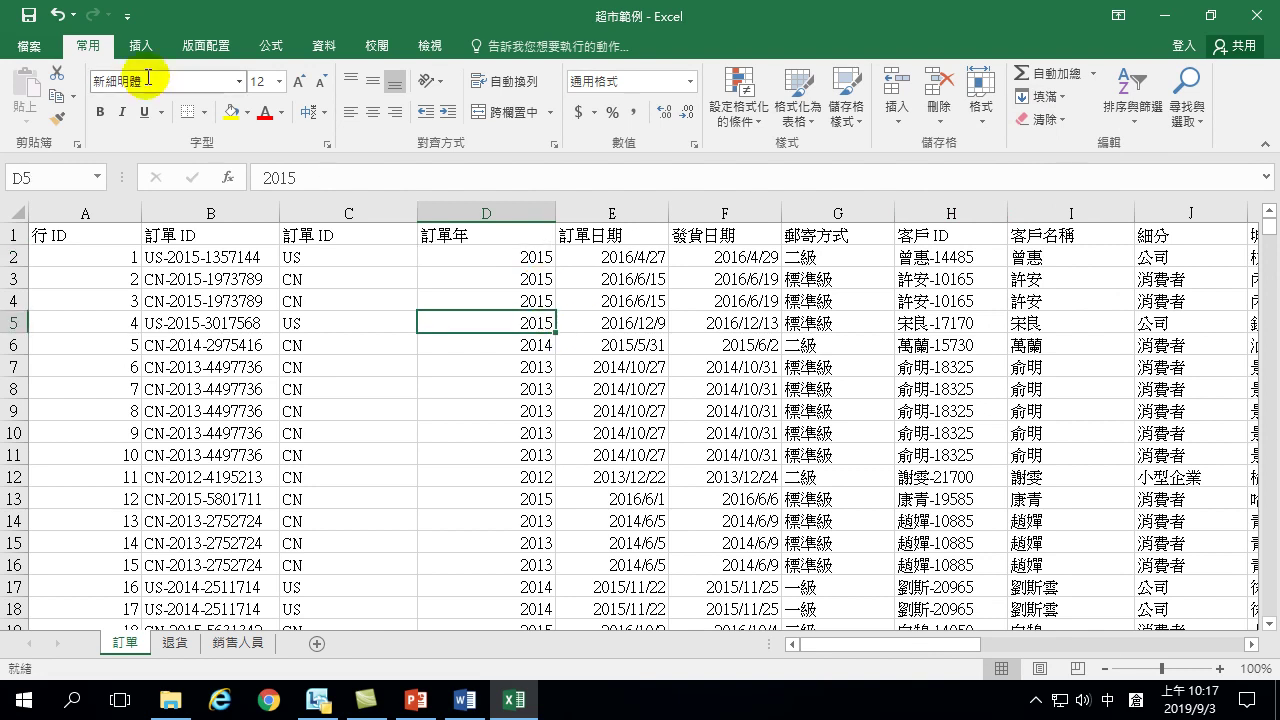
left_click(30, 16)
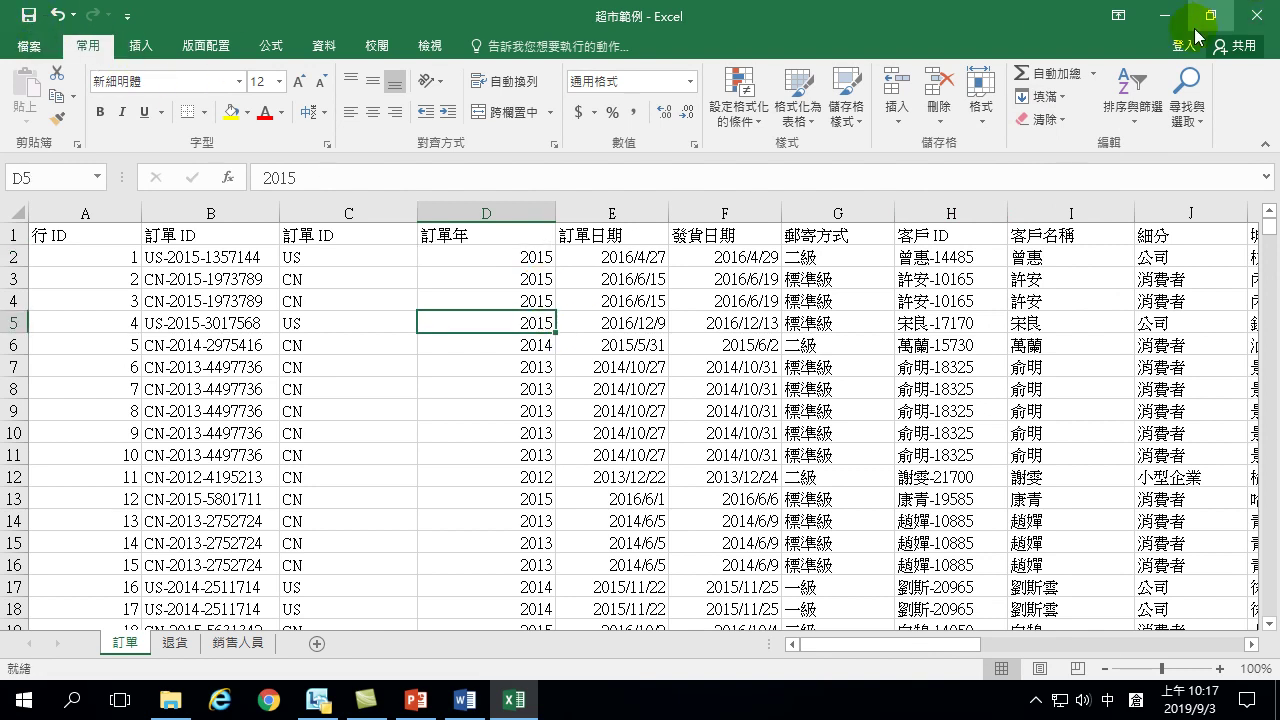
left_click(474, 706)
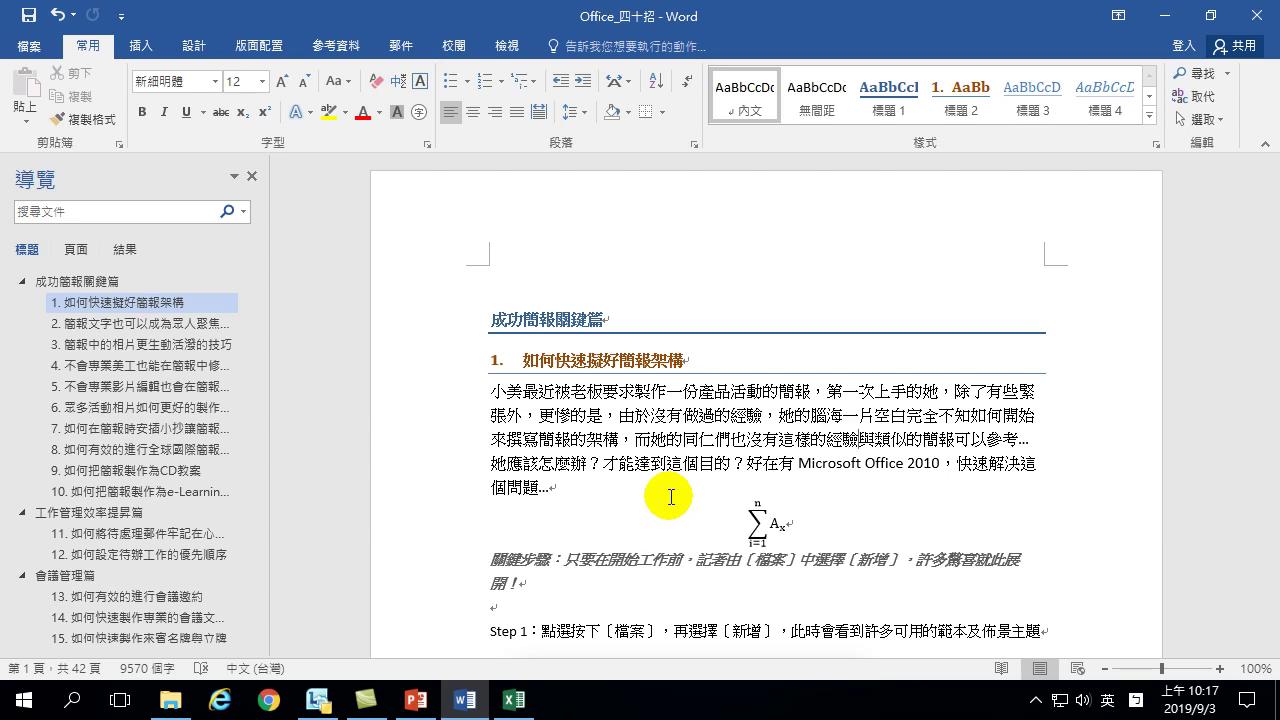
Step: Switch from the Office_四十招 Word guide back to the 超市範例 Excel workbook
left_click(513, 701)
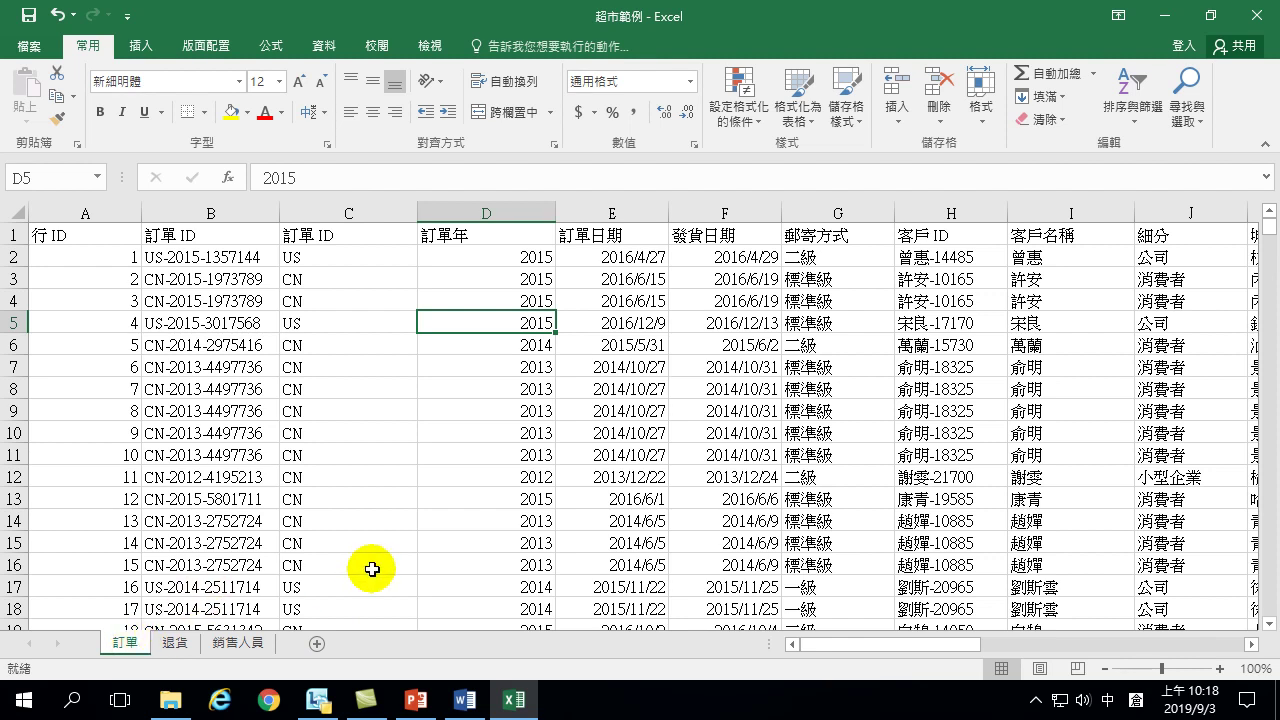
Step: Scroll right and drag-select Q1:S17 covering 子類別, 產品名稱 and 銷售額
left_click_drag(966, 646, 1250, 672)
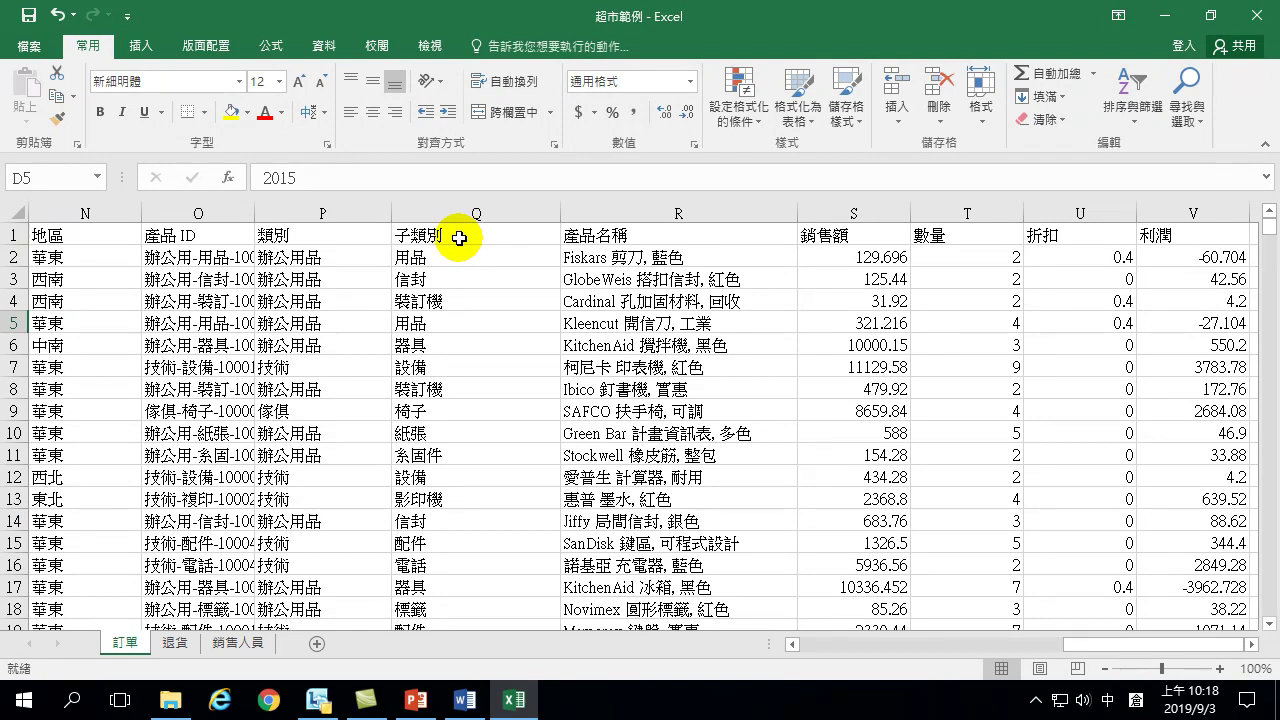
mouse_move(456, 237)
left_mouse_down()
mouse_move(460, 368)
mouse_move(471, 226)
left_mouse_up()
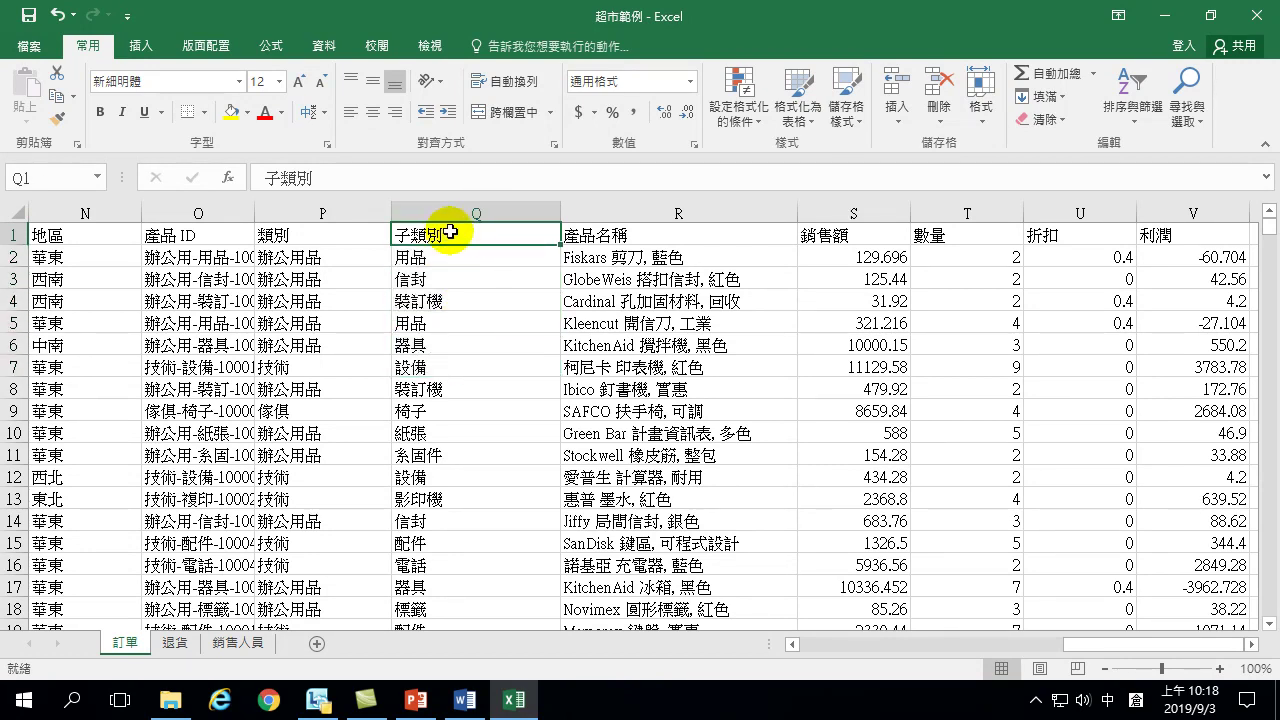
left_click_drag(463, 233, 846, 576)
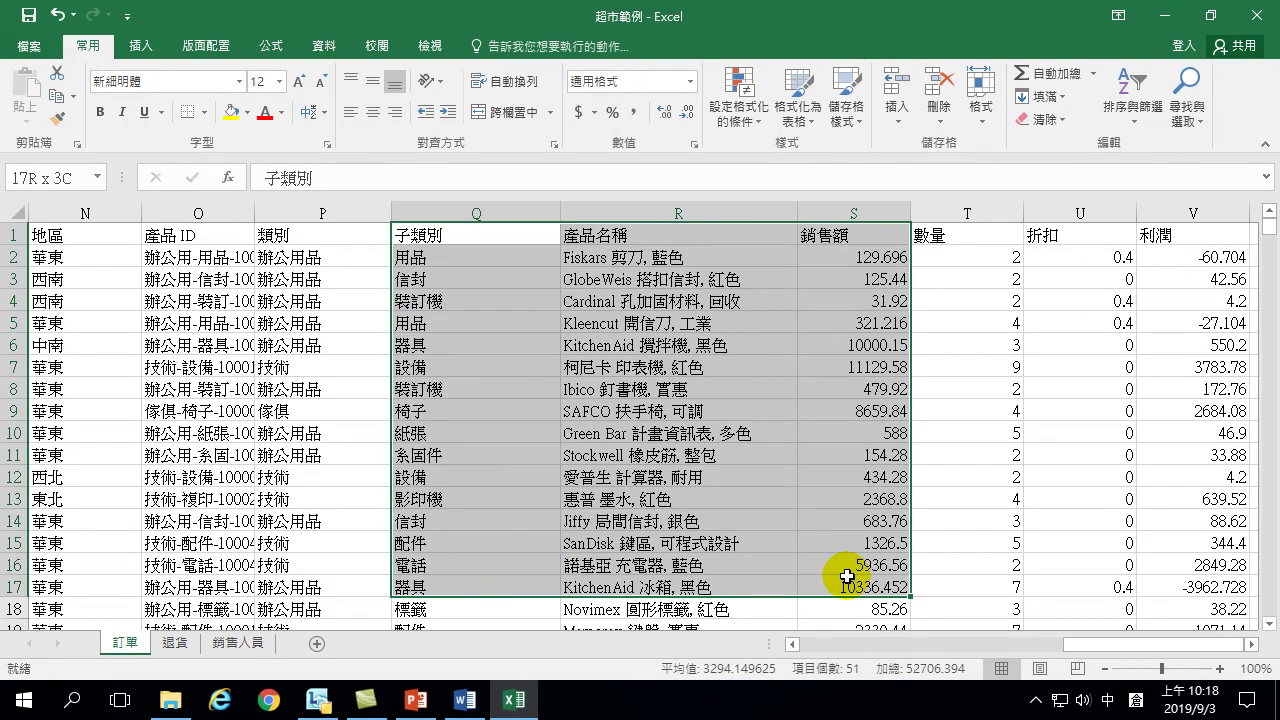
Step: Finish the Q1:S17 selection and show its Quick Analysis chart suggestions
left_click_drag(846, 576, 846, 577)
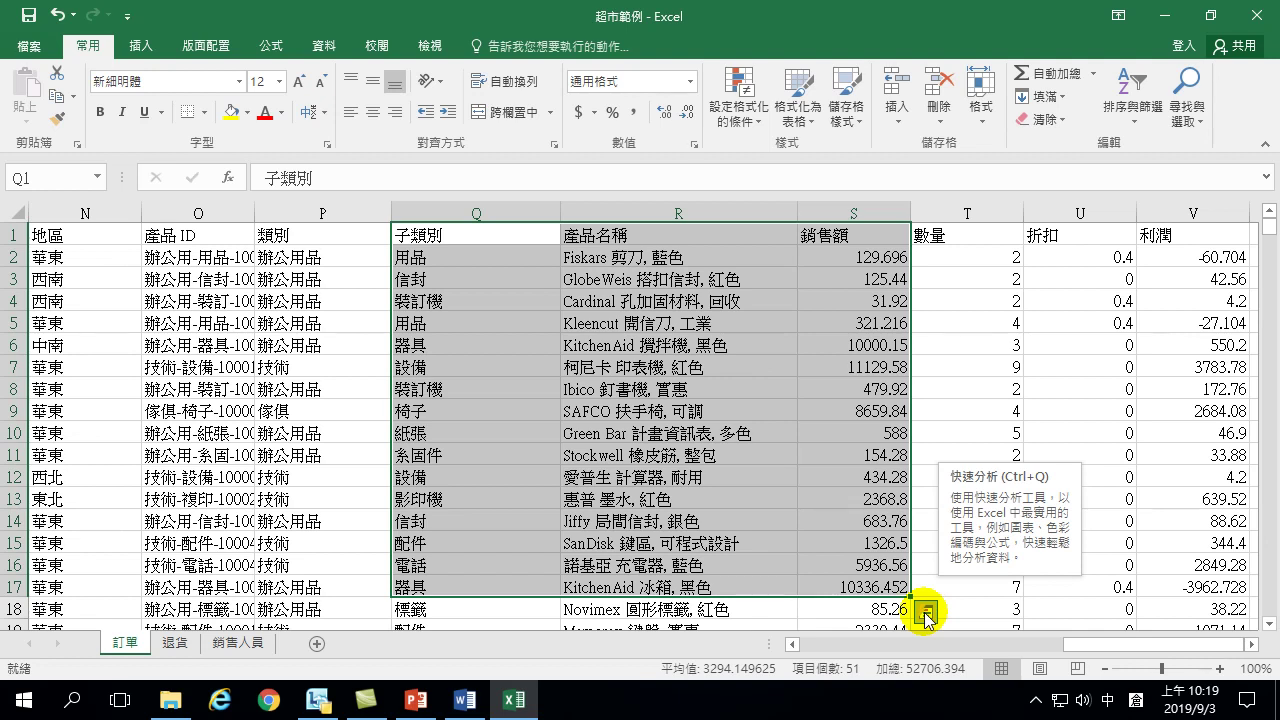
left_click(926, 612)
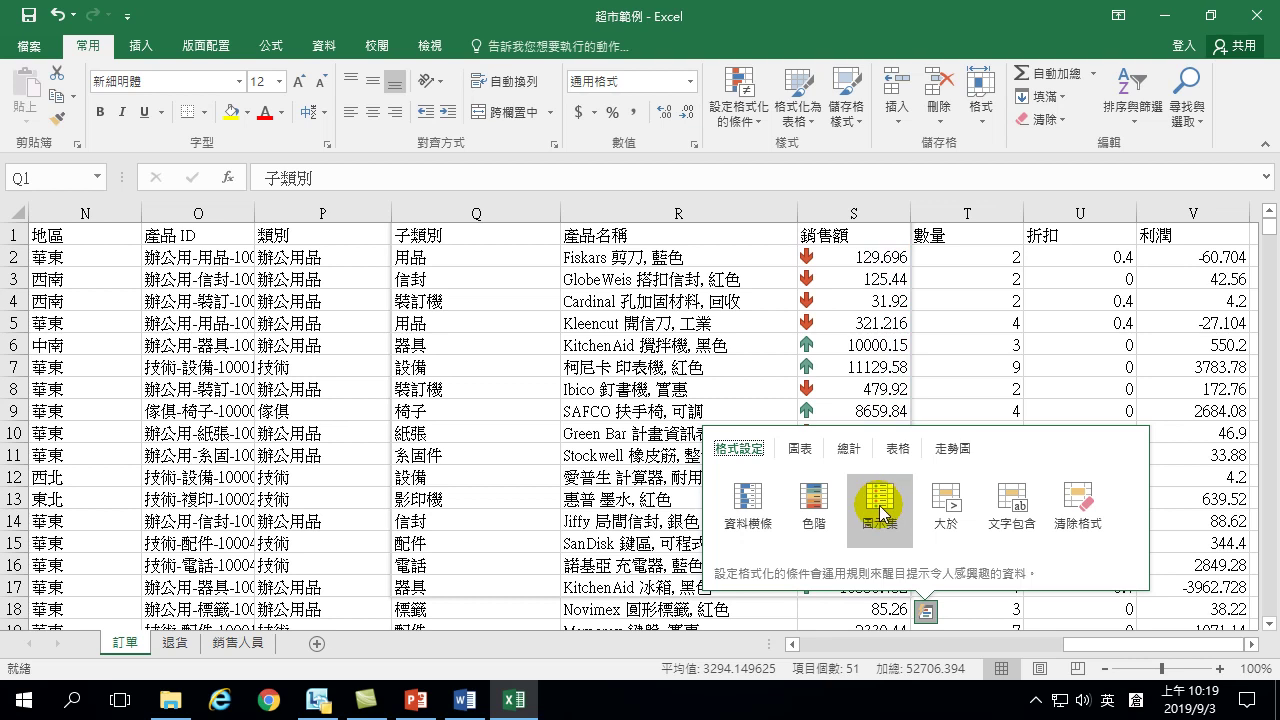
left_click(799, 451)
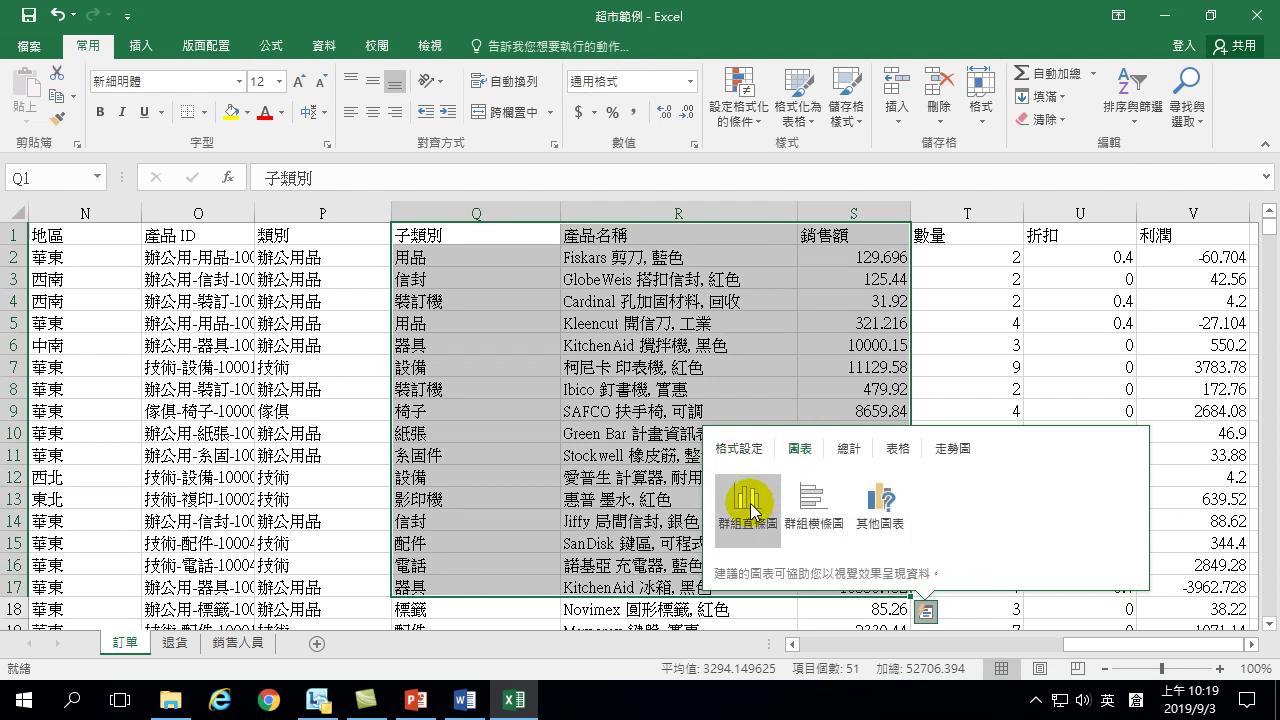
mouse_move(752, 507)
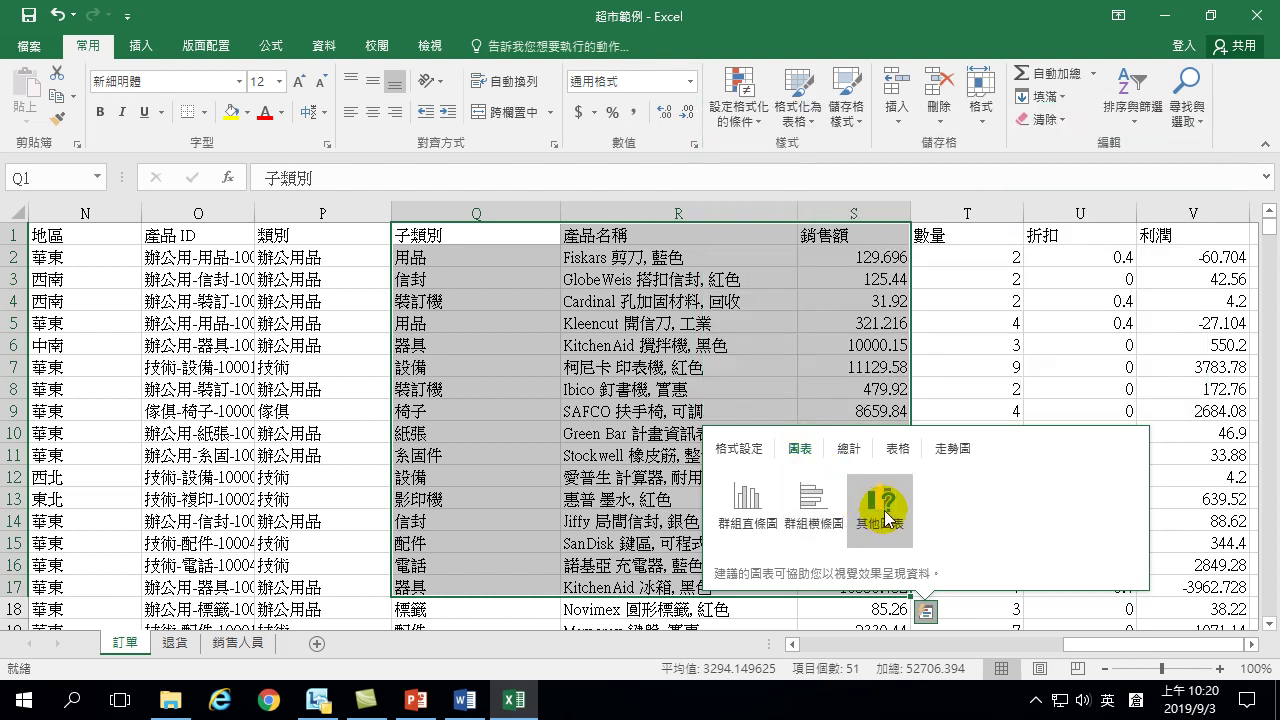
Step: Preview the treemap, sunburst, bar and column recommendations, then select the Pareto chart
left_click(884, 510)
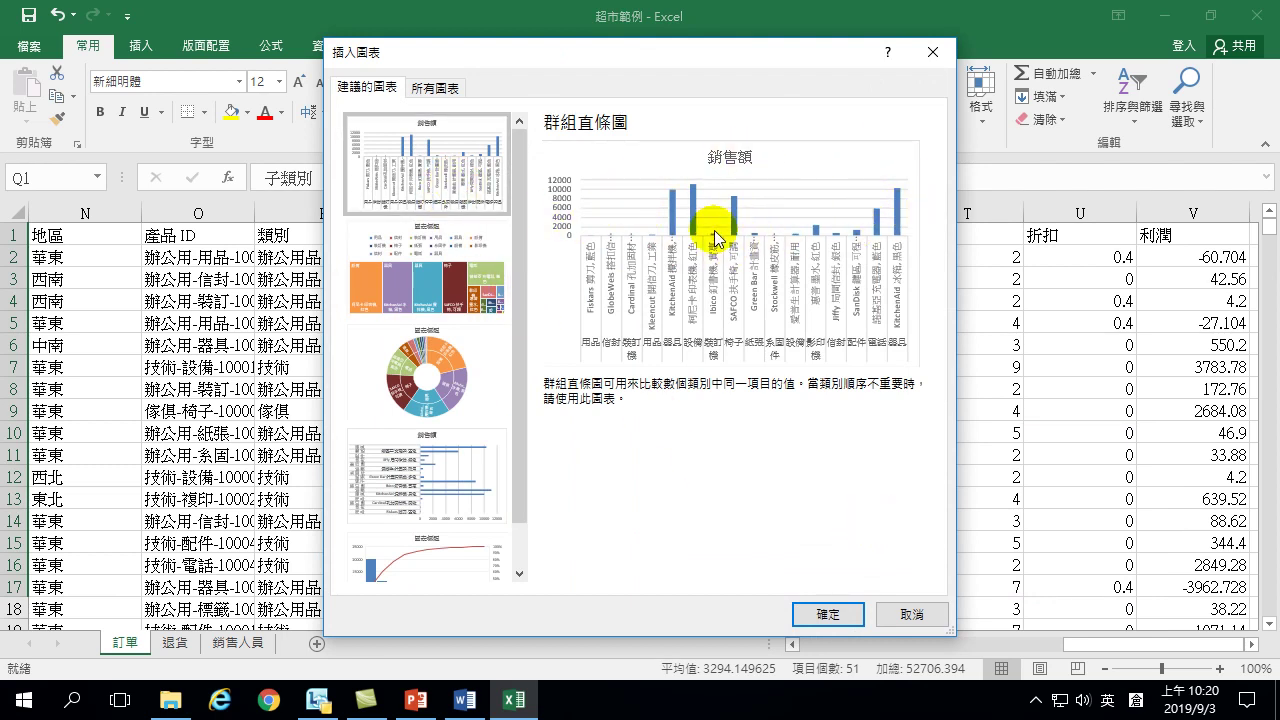
left_click(447, 284)
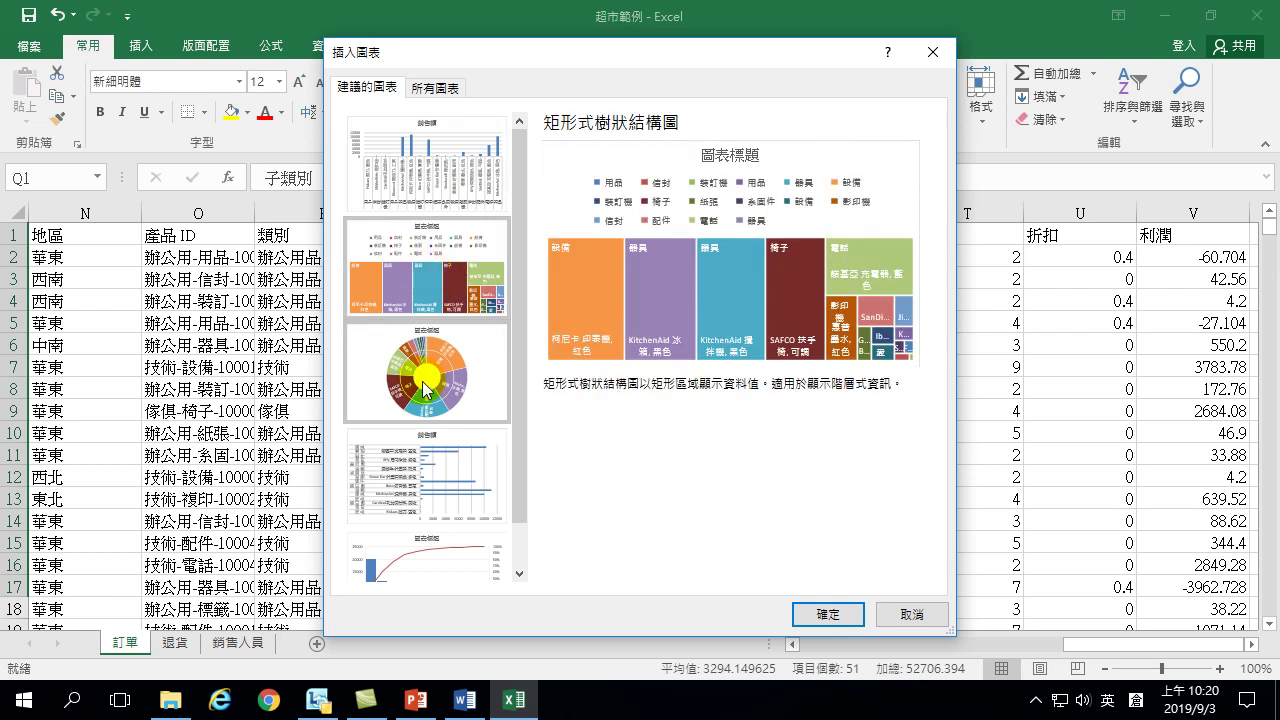
left_click(427, 162)
left_click(430, 276)
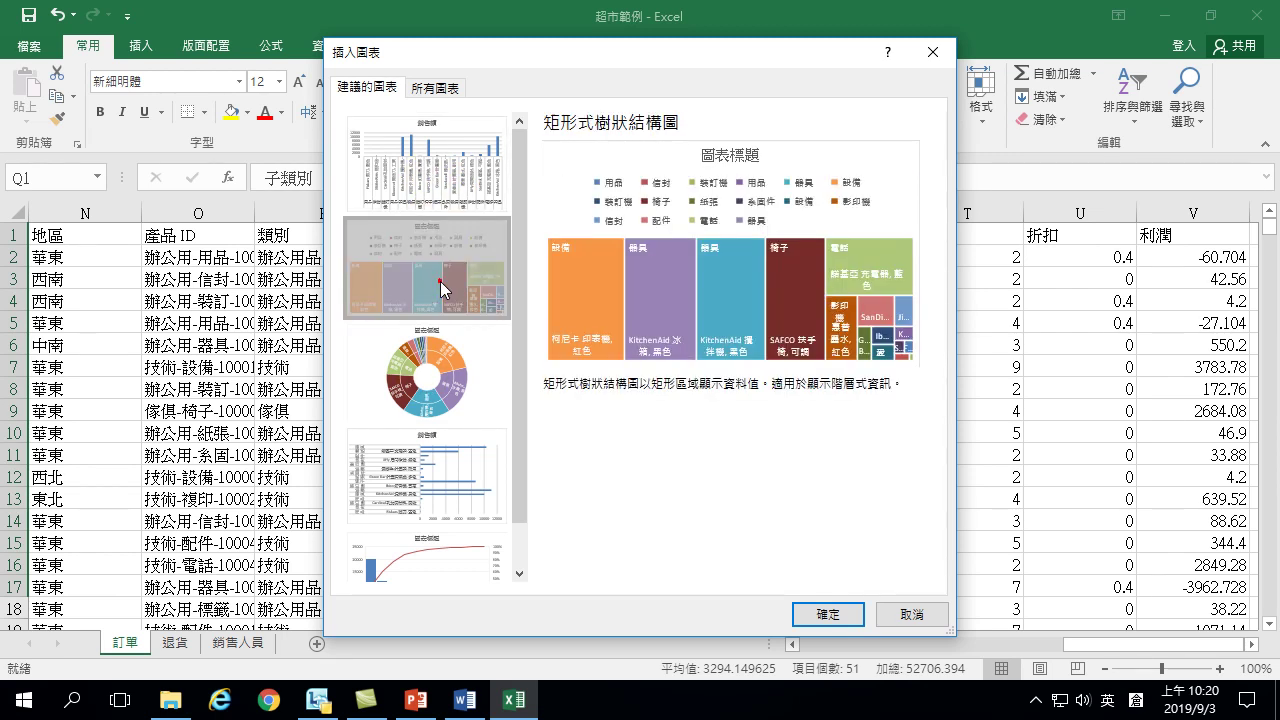
left_click(428, 376)
left_click(440, 490)
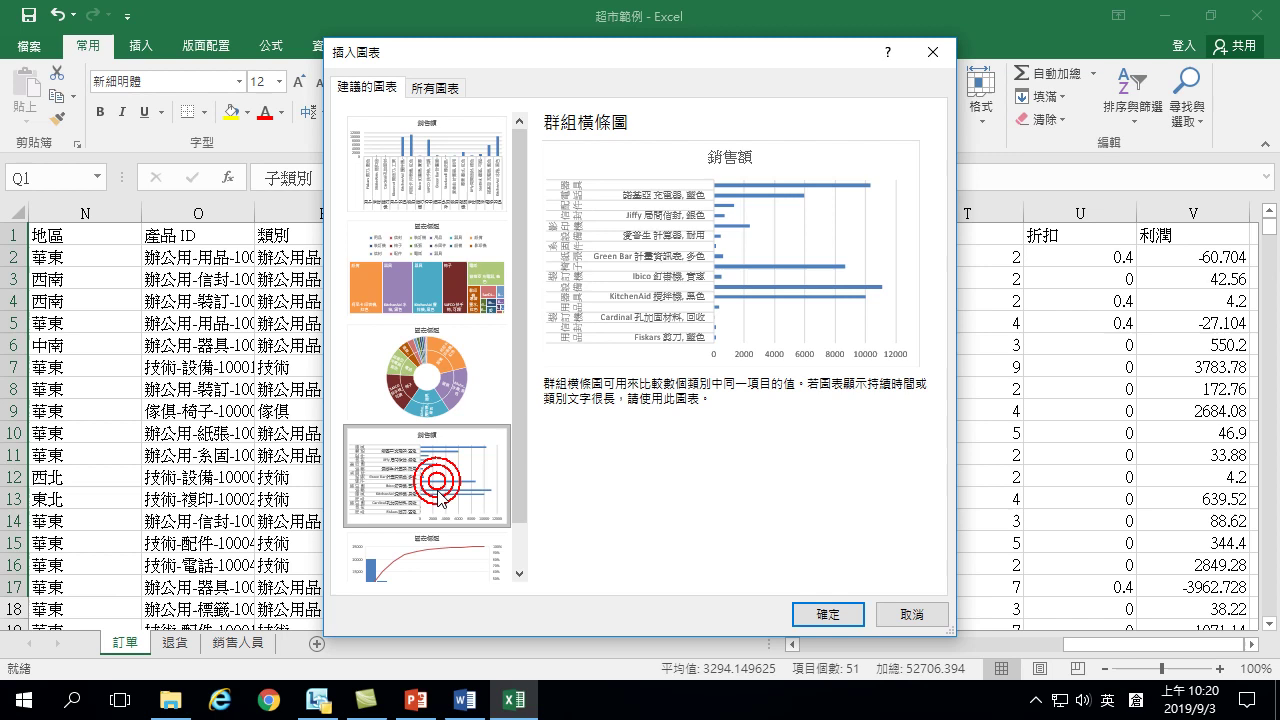
left_click(436, 567)
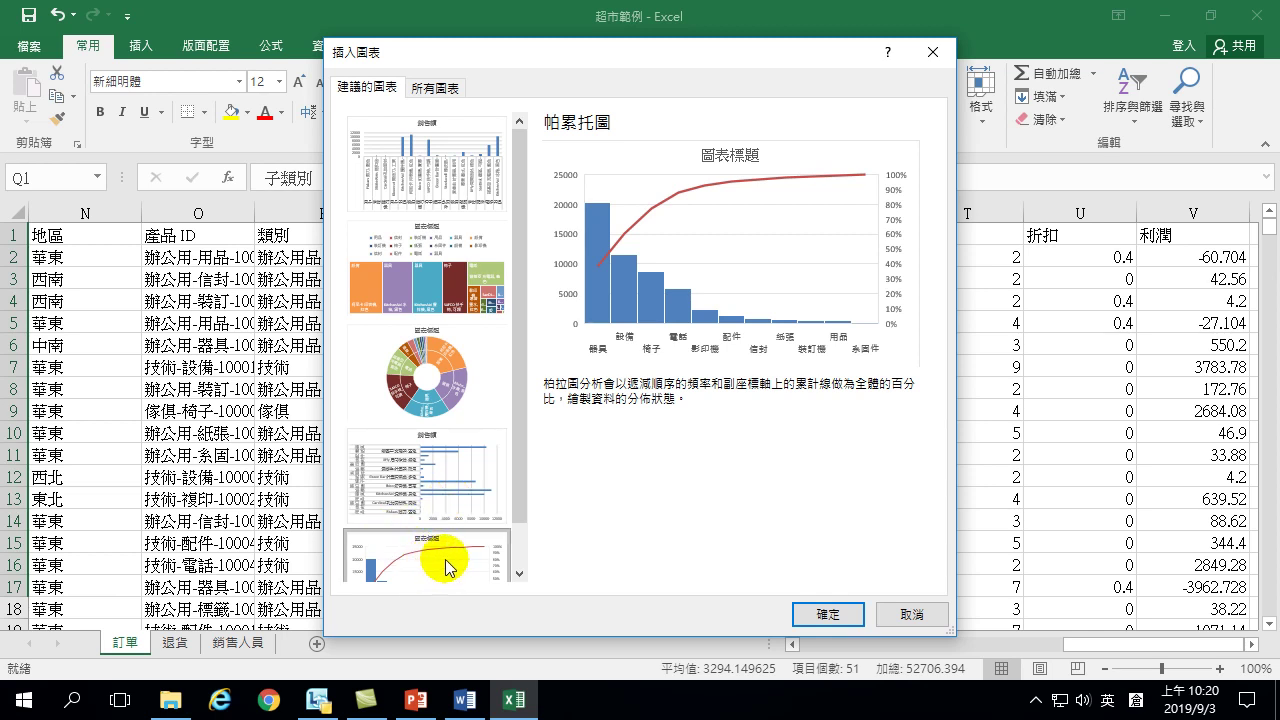
left_click(447, 182)
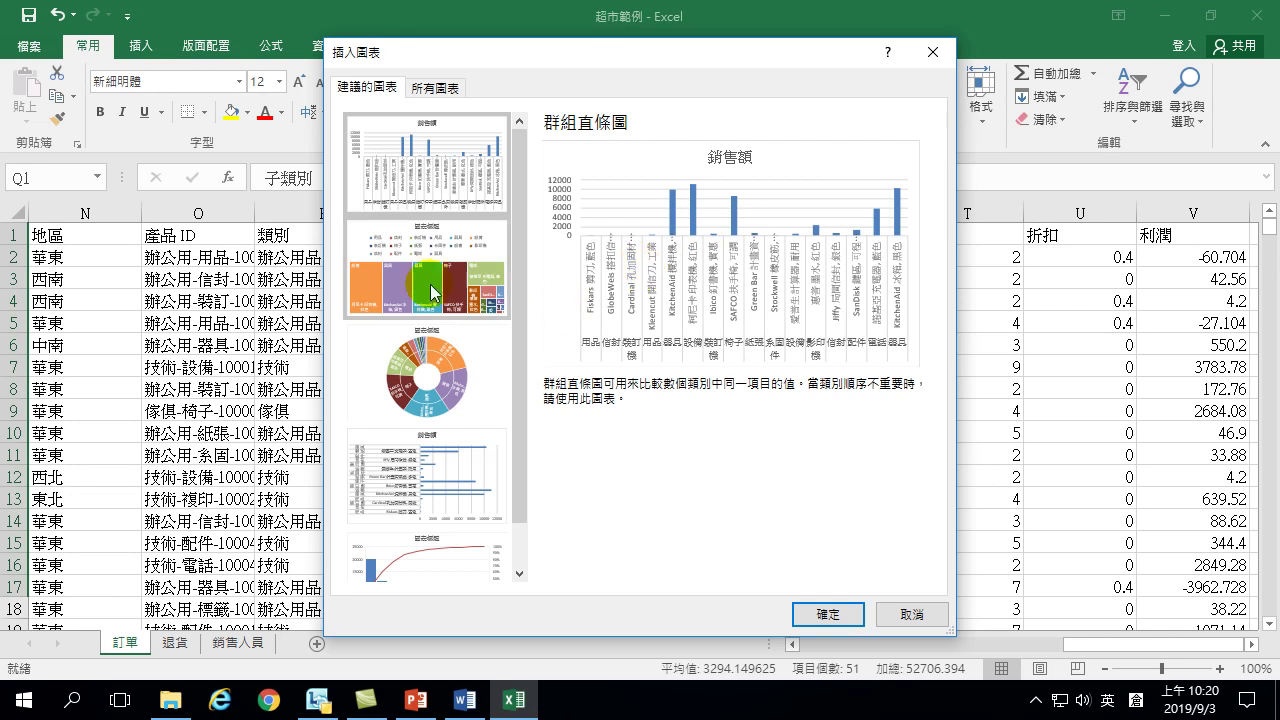
left_click(408, 277)
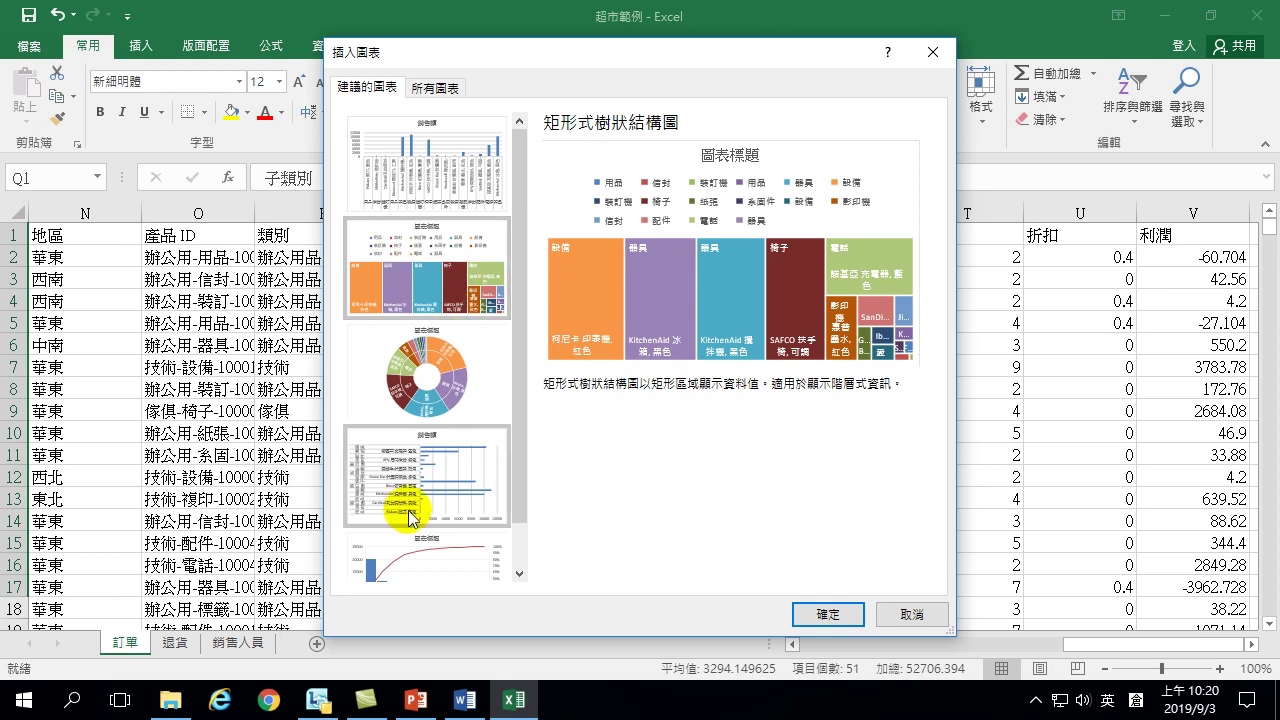
left_click(427, 562)
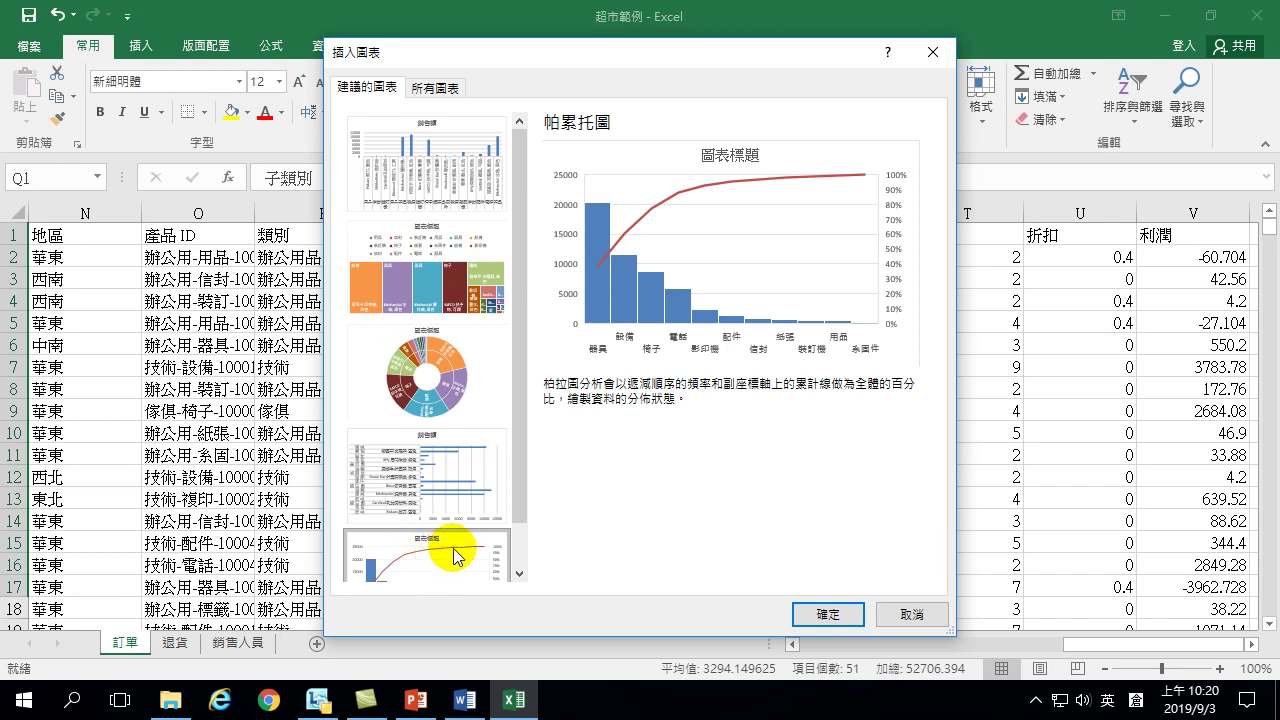
scroll(527, 455, "down", 2)
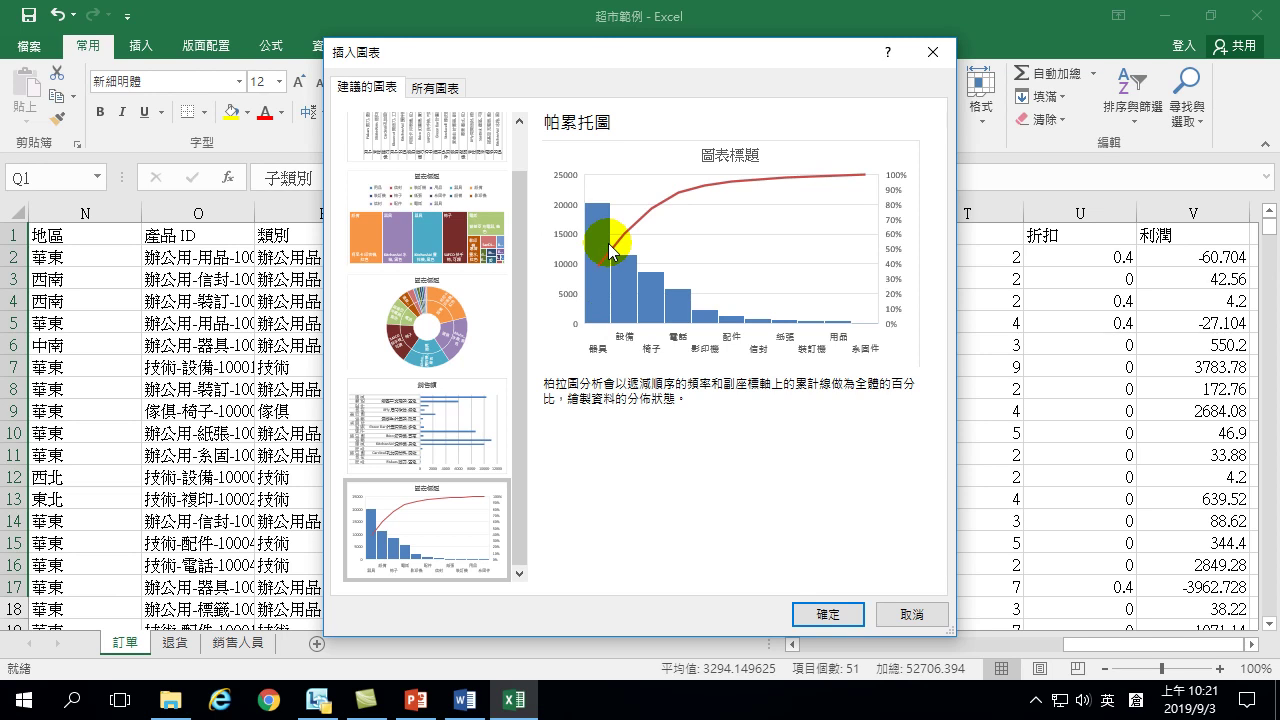
Step: Insert the Pareto chart of sales by sub-category, nudge it right, then delete it
left_click(823, 614)
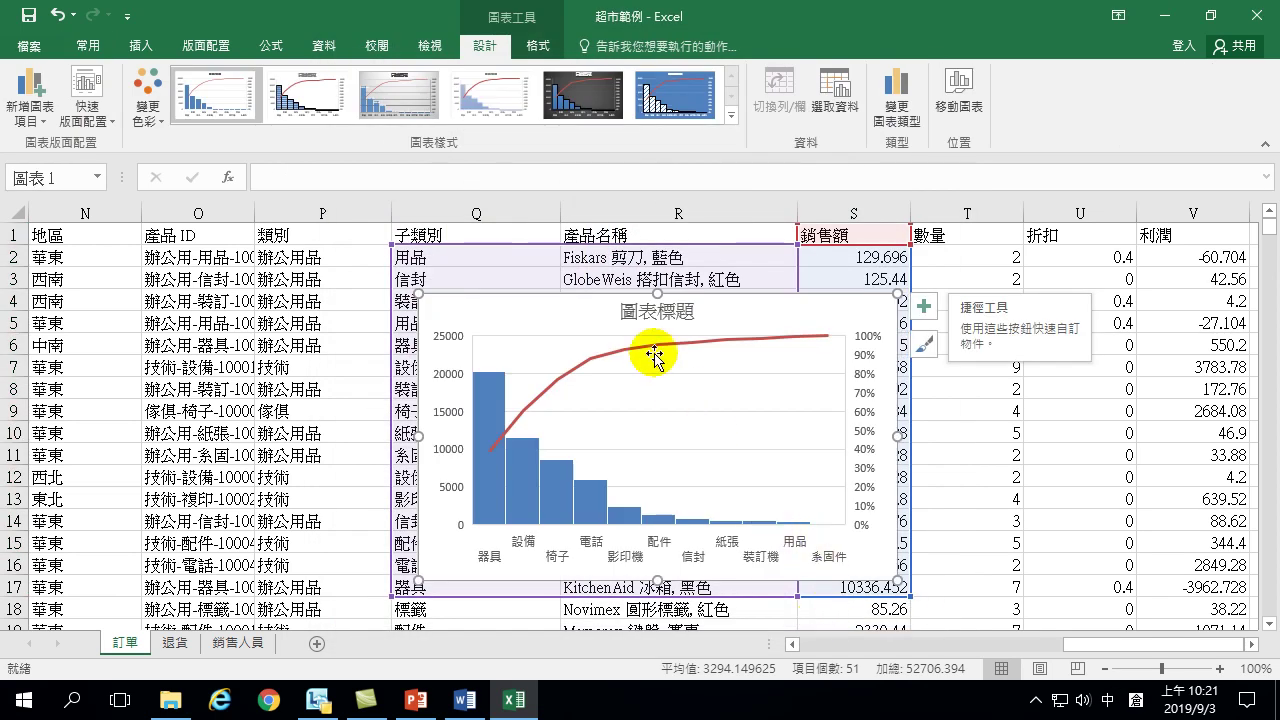
left_click_drag(545, 313, 753, 313)
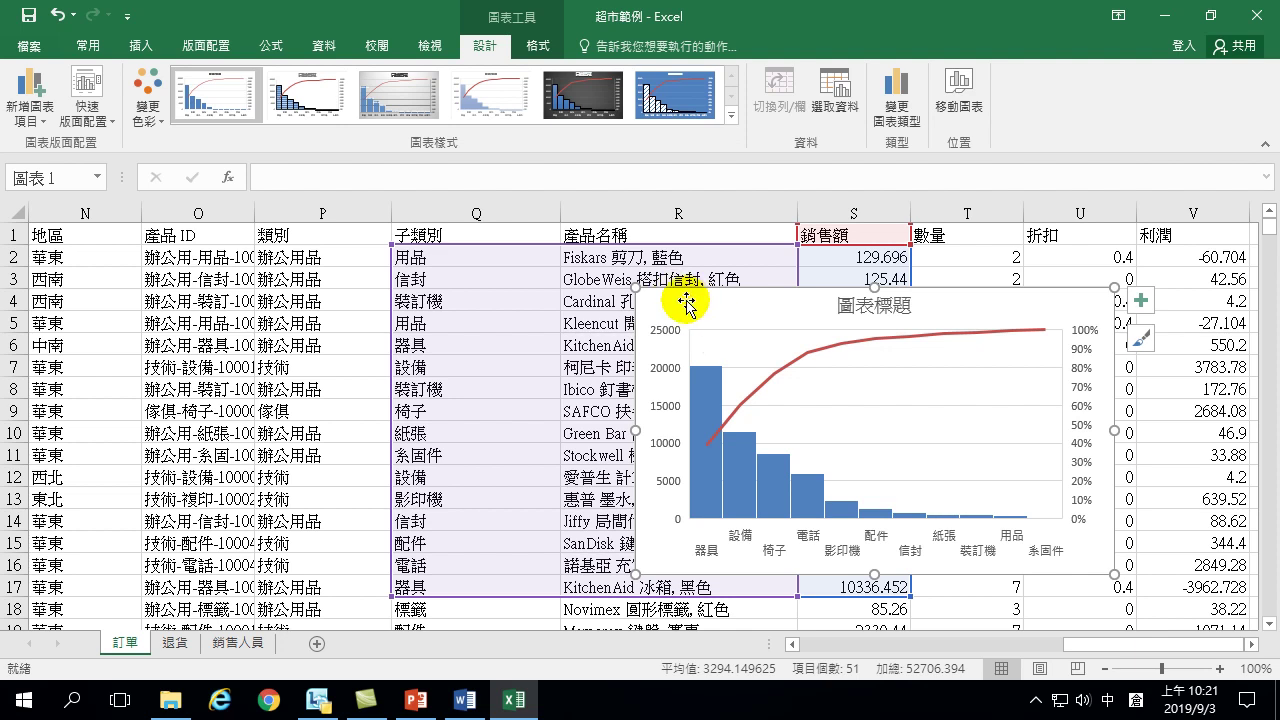
key("Delete")
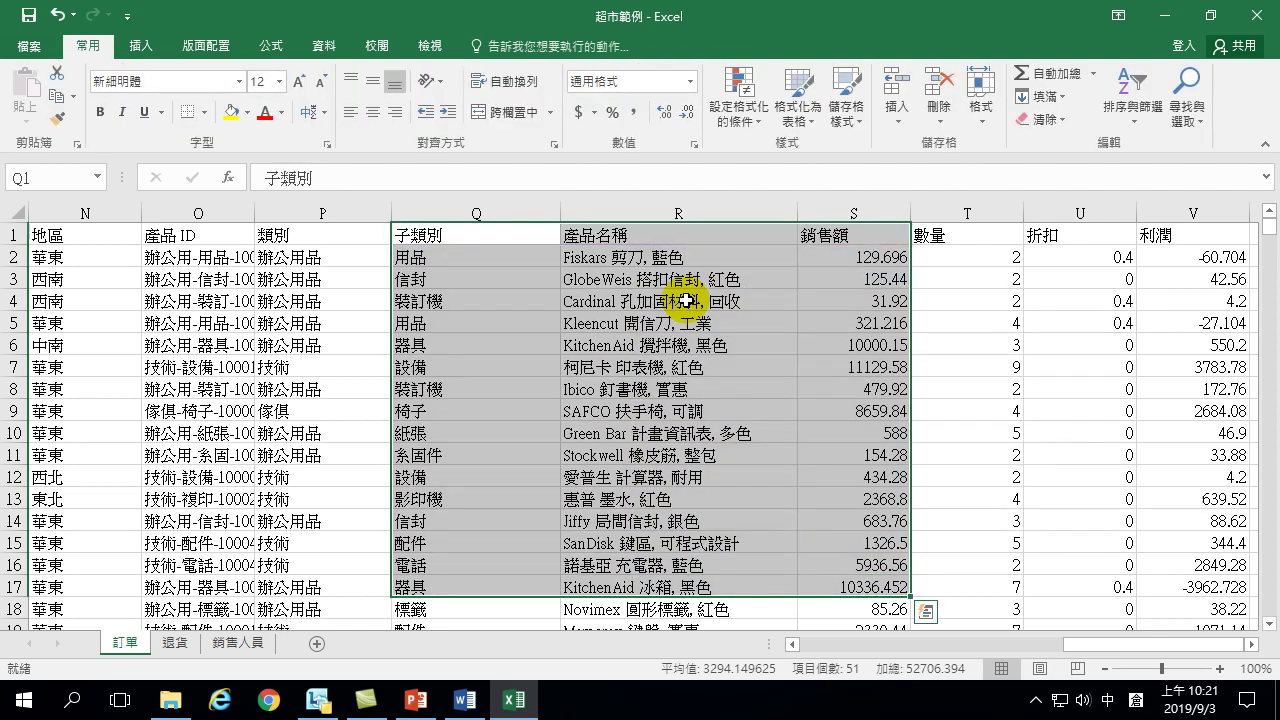
Step: Clear the range by picking cell S5, then select the whole 銷售額 column S
left_click(852, 318)
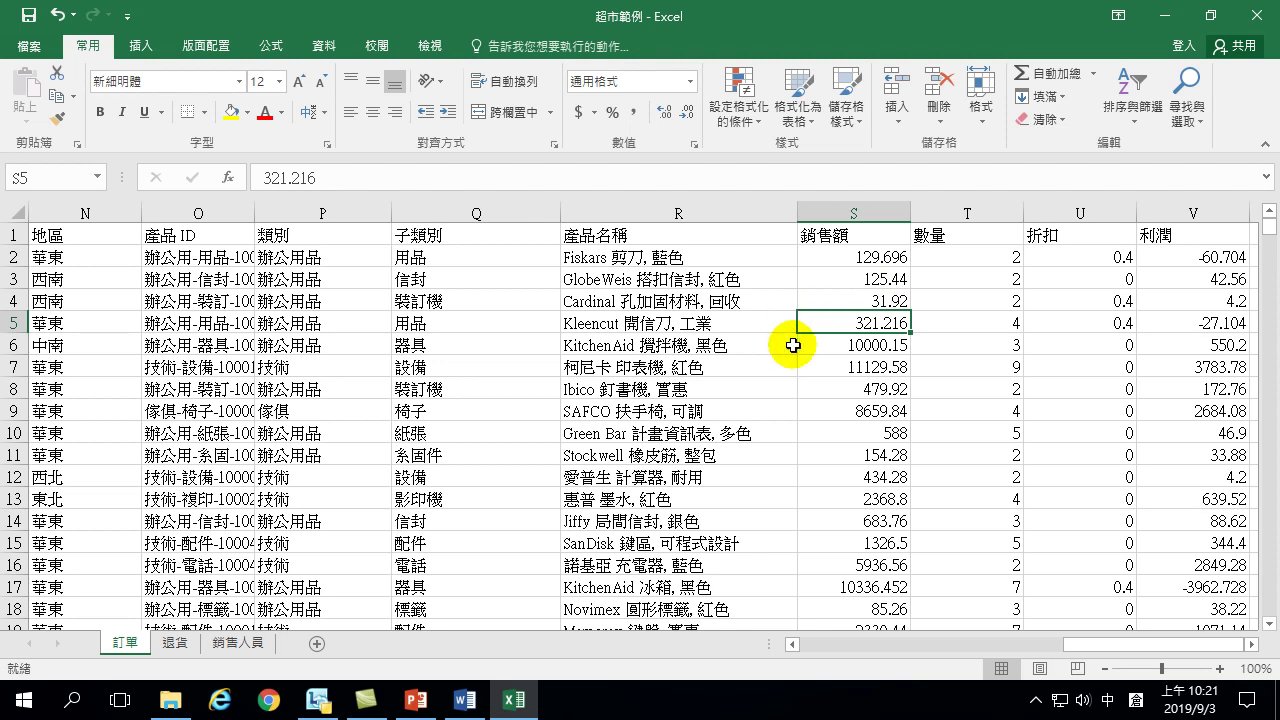
left_click(1084, 646)
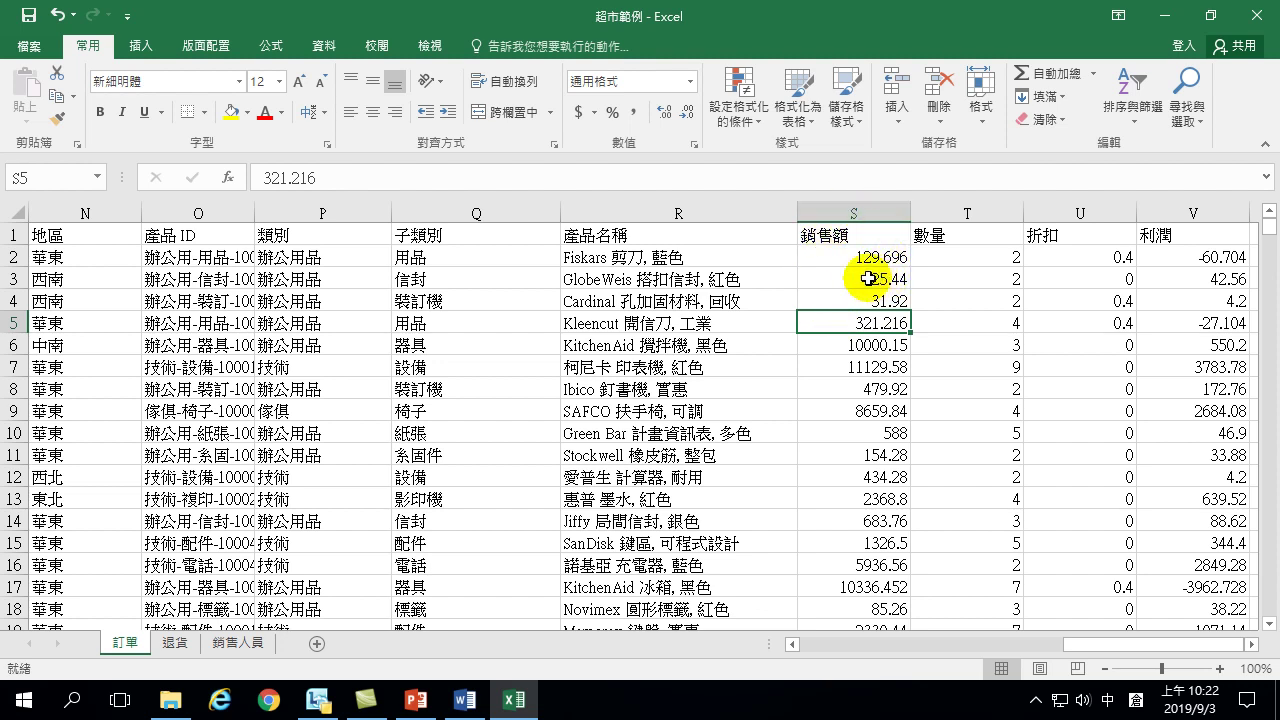
left_click(846, 213)
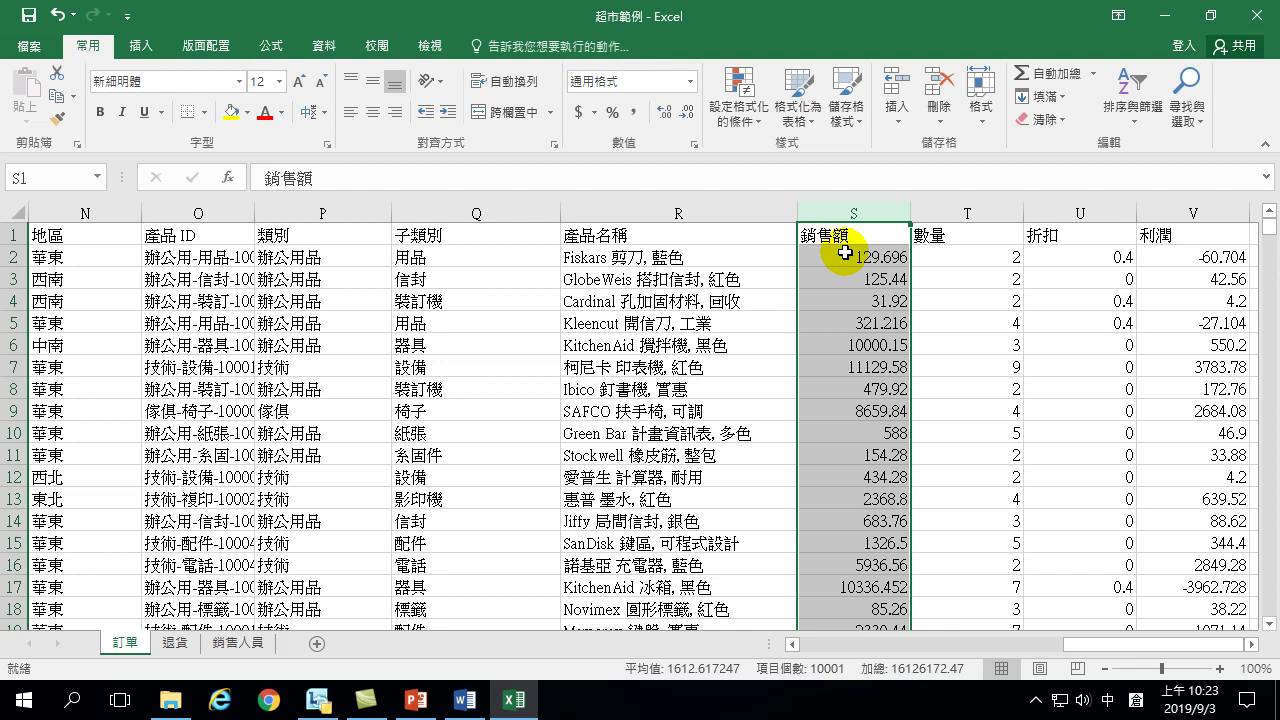
Step: Select the entire 數量 quantity column T
left_click(972, 210)
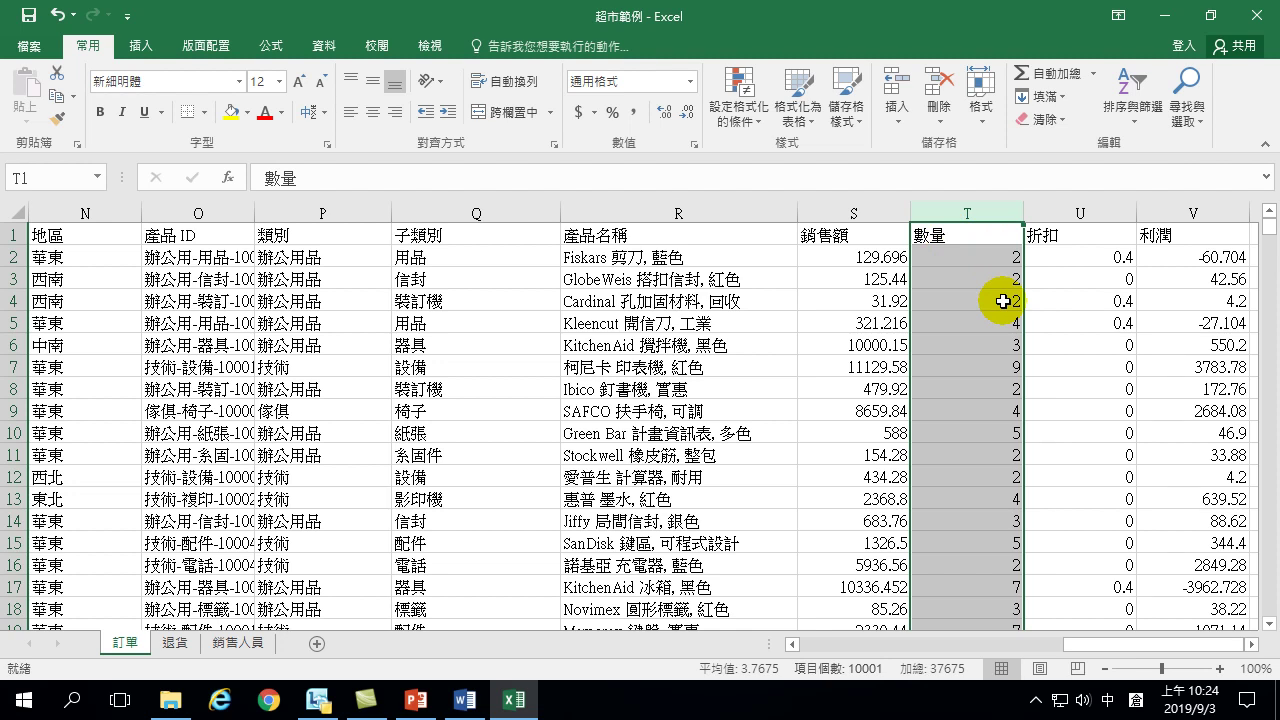
Step: Insert a Histogram statistic chart of the 數量 column from the Insert tab
left_click(140, 46)
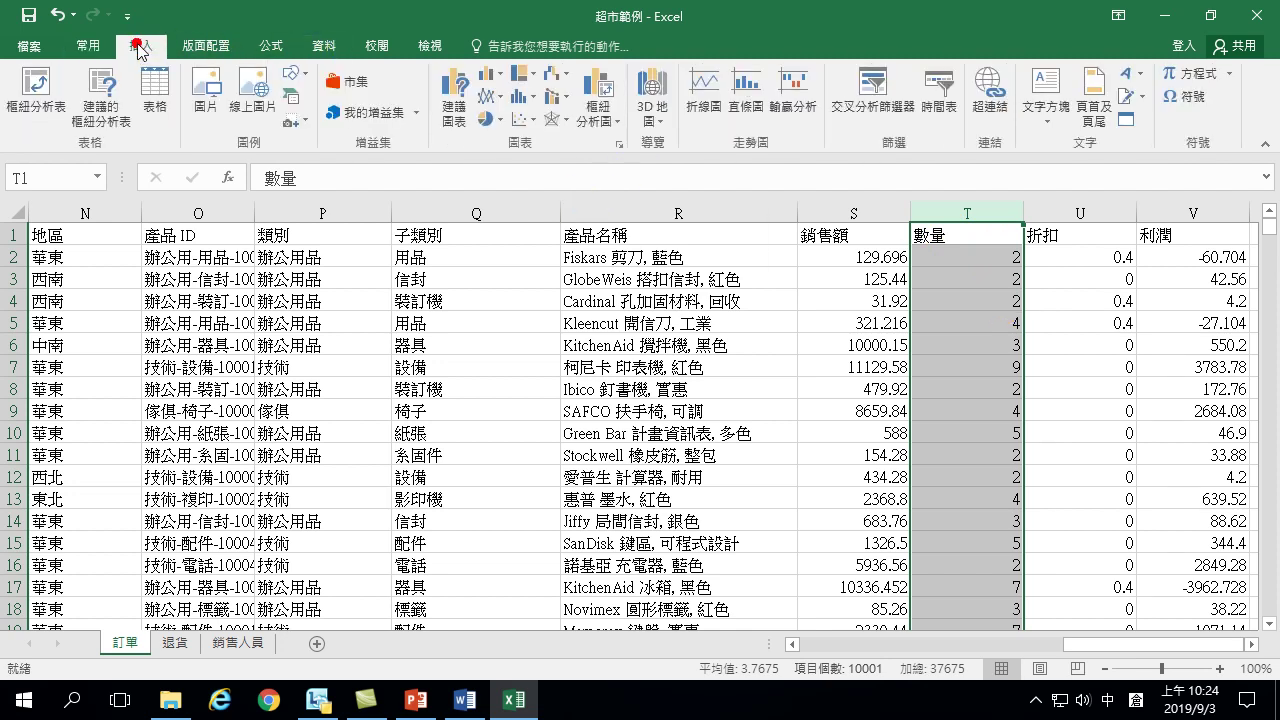
left_click(518, 97)
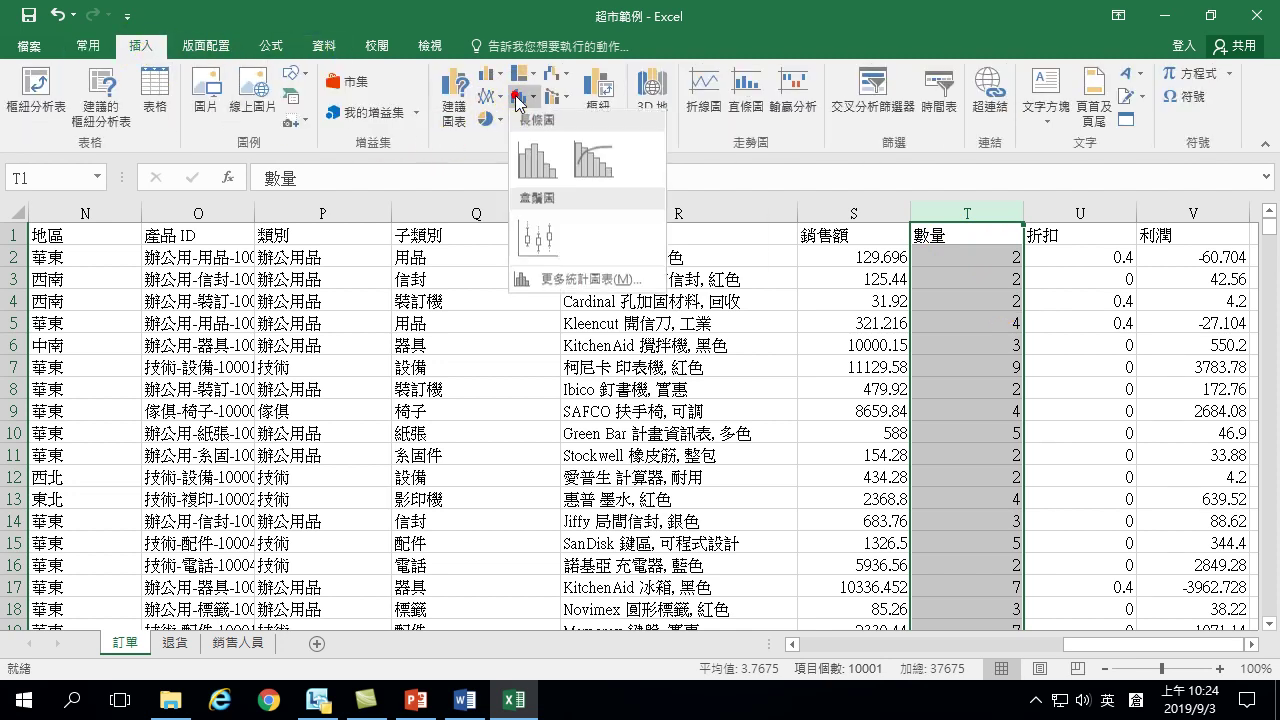
left_click(537, 165)
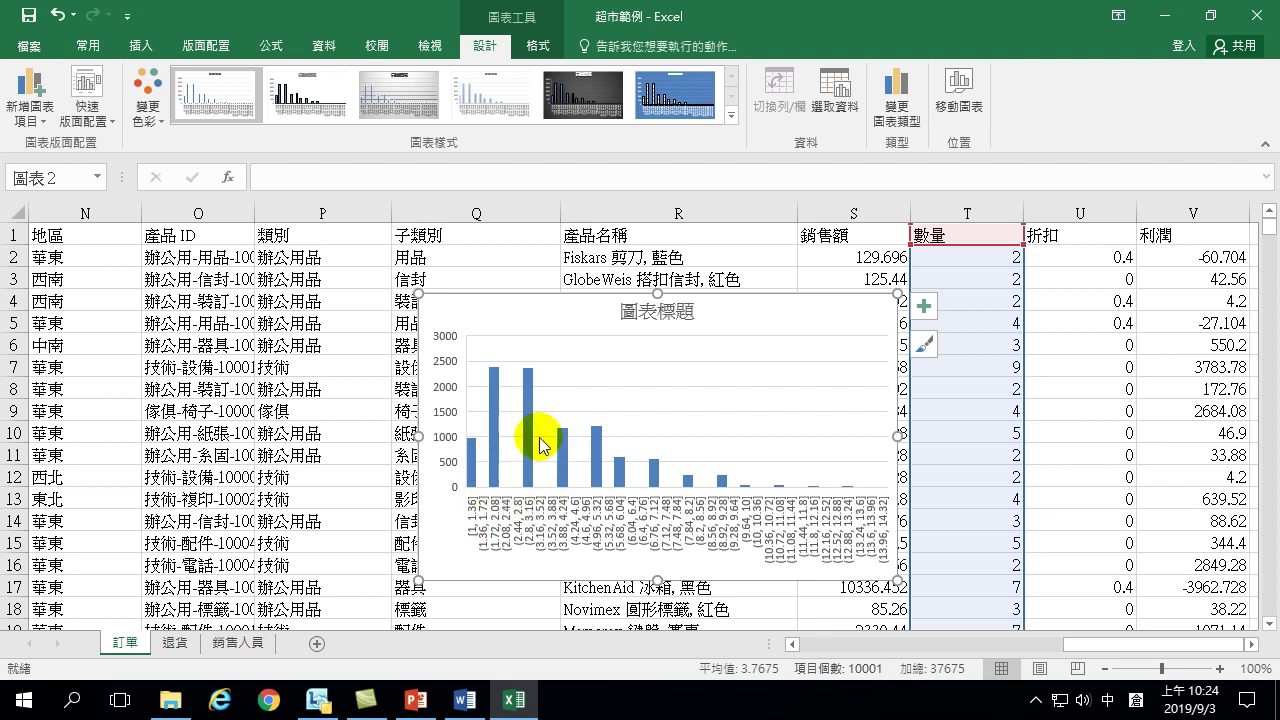
Step: Widen the quantity histogram leftwards to read its bars, delete it, and select cell T4
left_click_drag(420, 436, 221, 436)
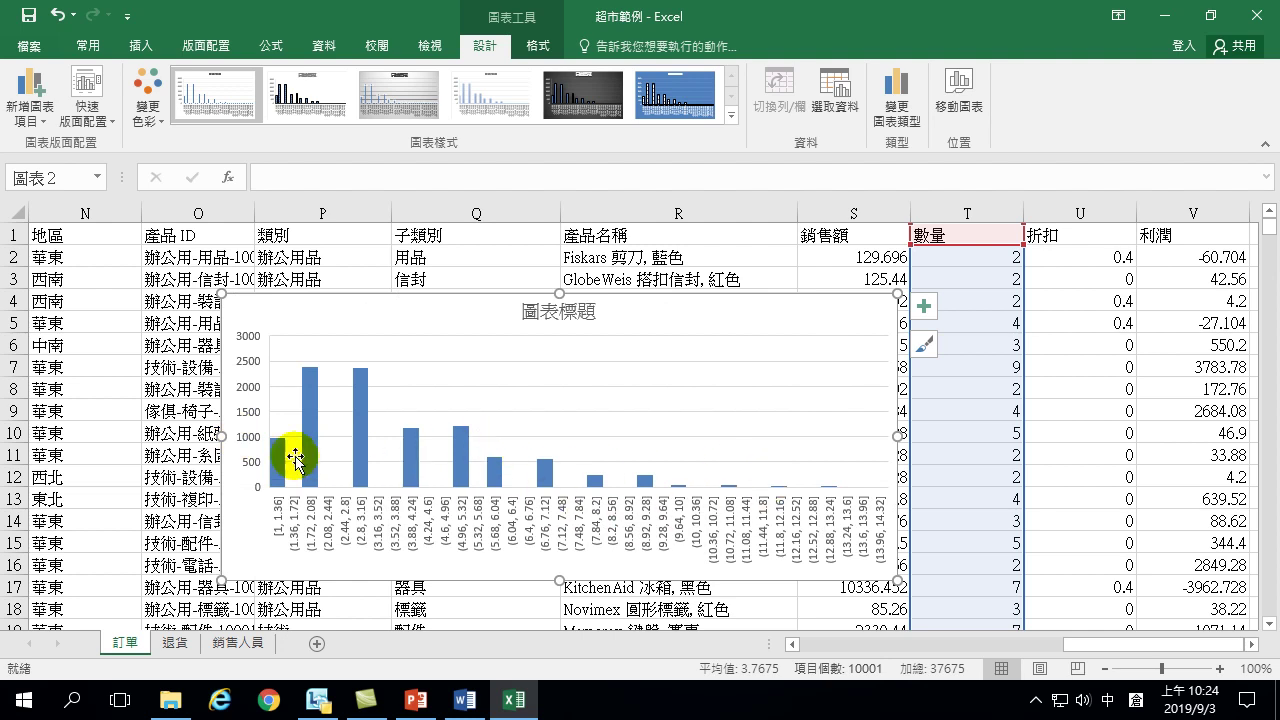
mouse_move(366, 430)
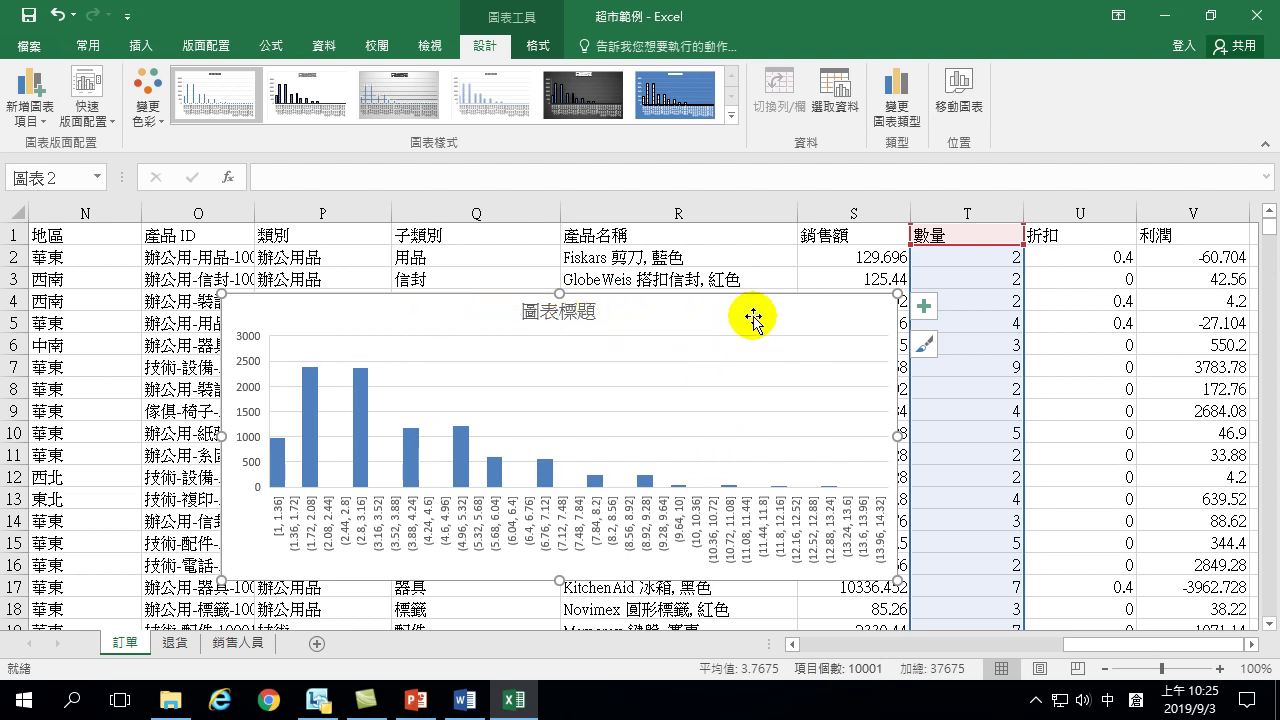
key("Delete")
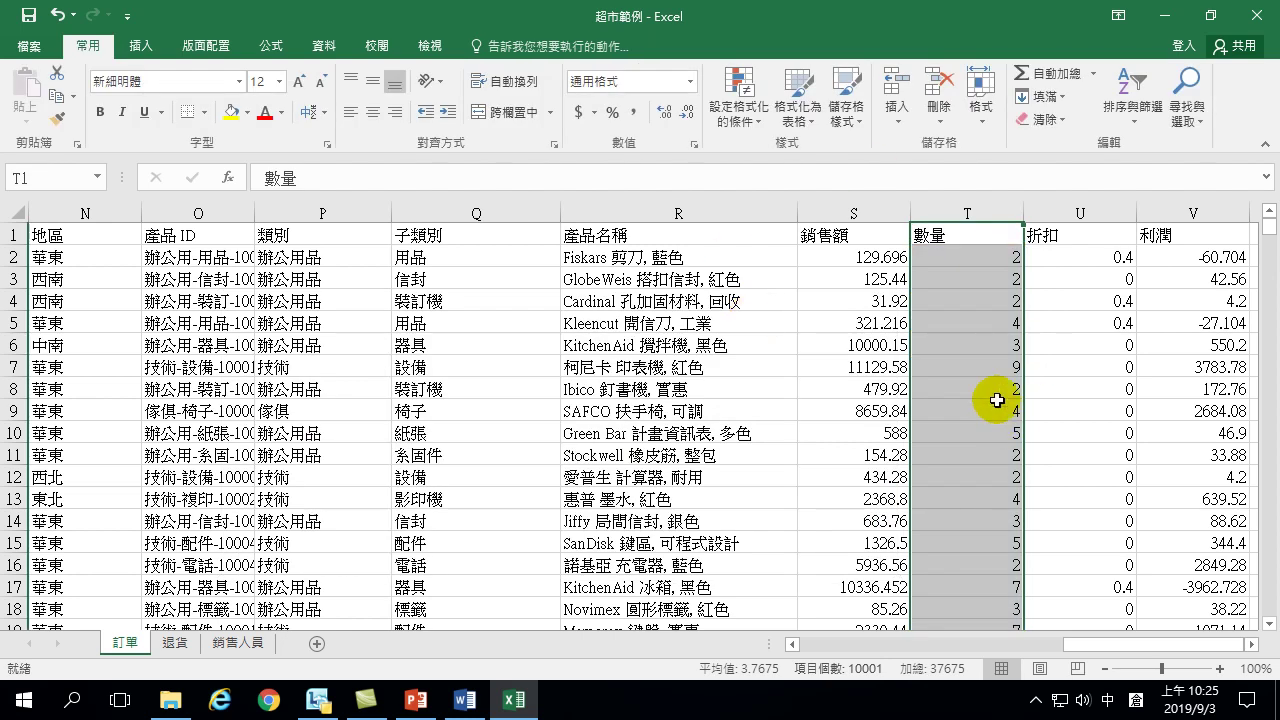
left_click(978, 302)
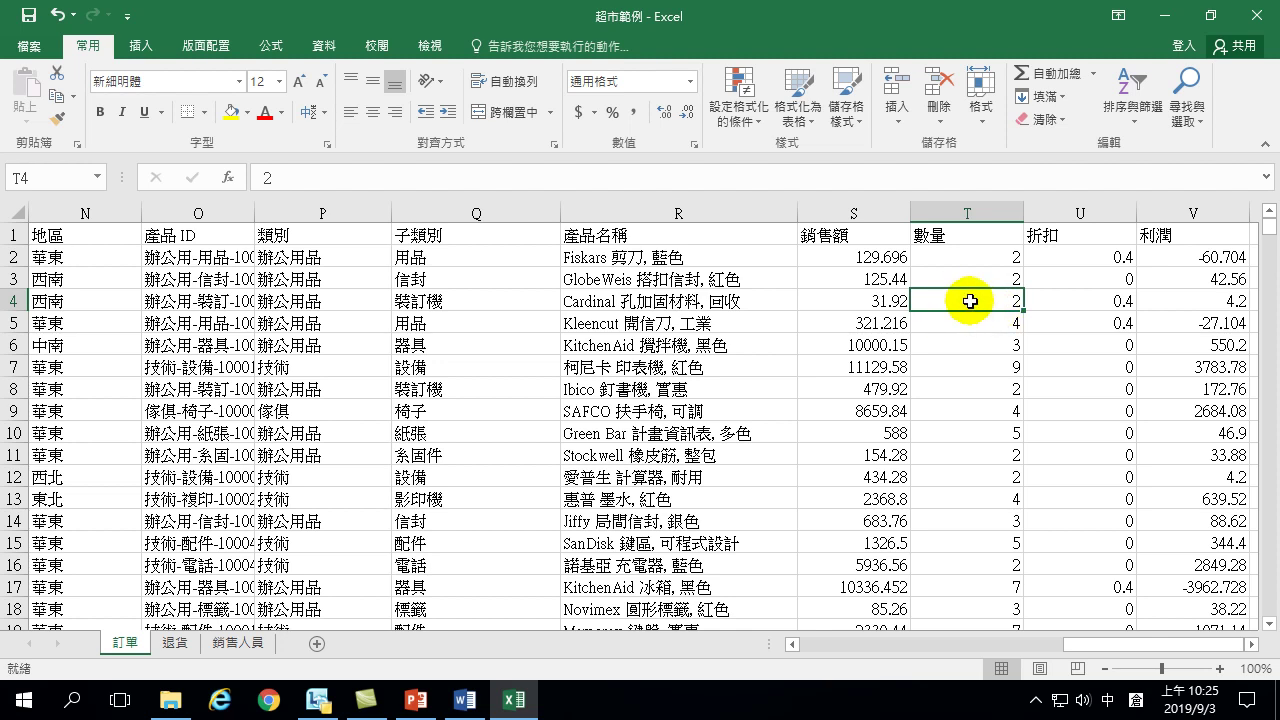
Step: Replace the quantity 2 in T4 with 80, then select the 數量 column T
double_click(980, 306)
key("BackSpace")
type("80")
key("Return")
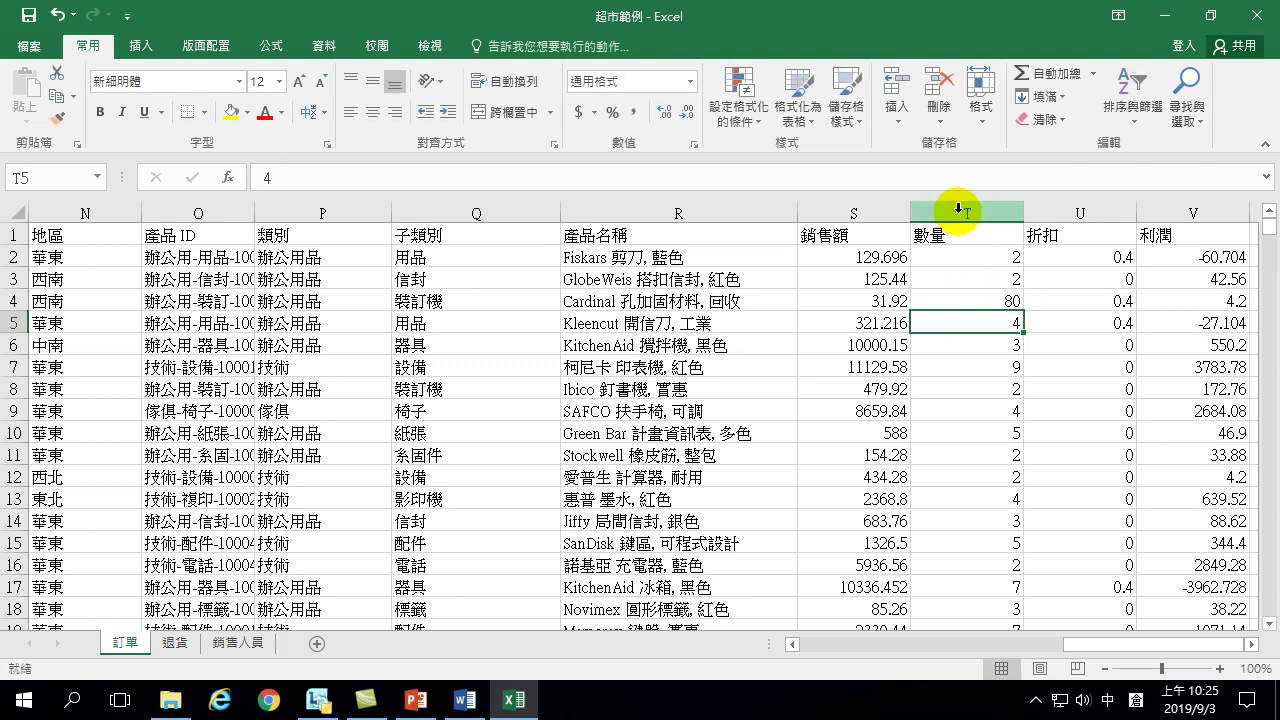
left_click(960, 214)
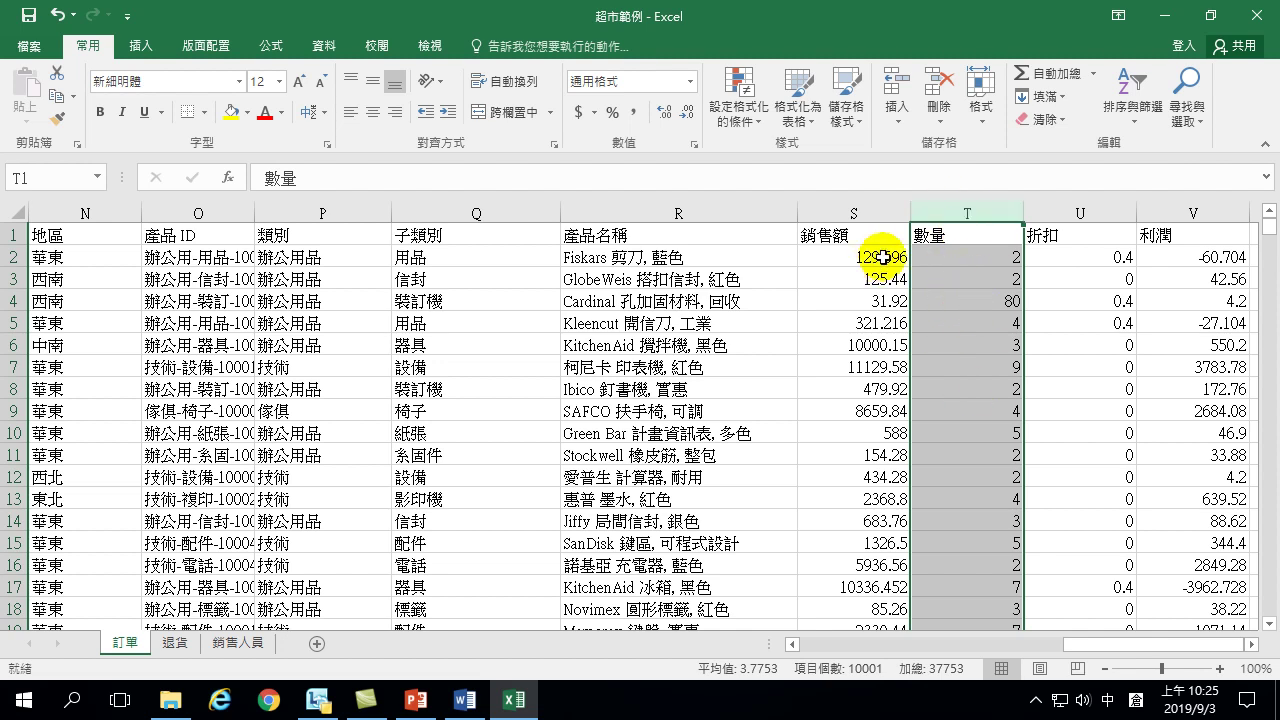
Step: Insert a Histogram of the 數量 column, move it up-left and widen it
left_click(139, 46)
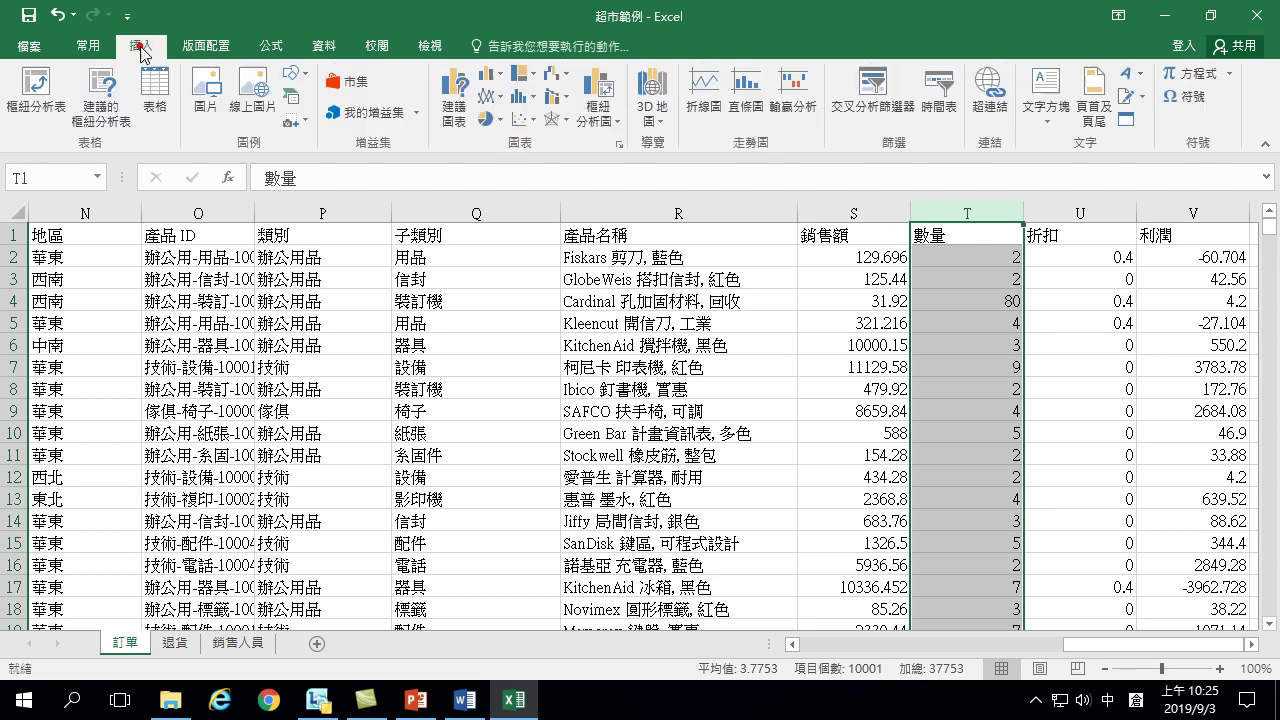
left_click(521, 96)
left_click(539, 163)
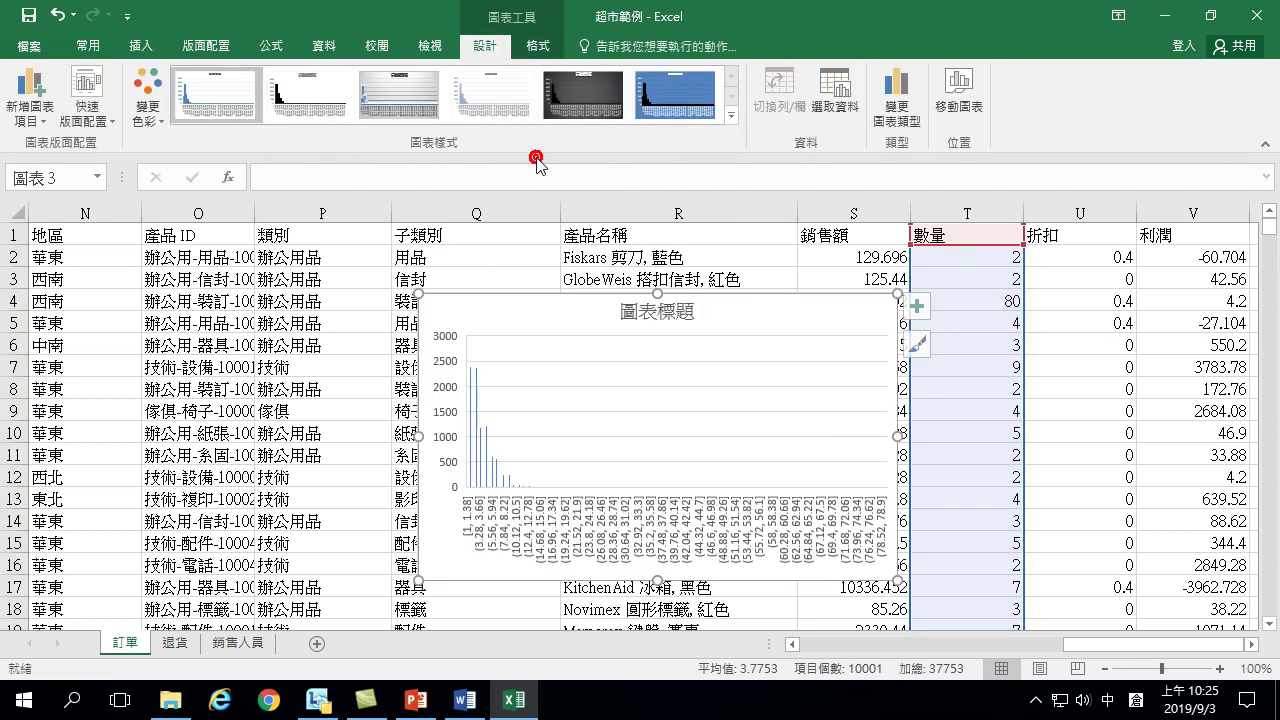
left_click_drag(509, 298, 369, 272)
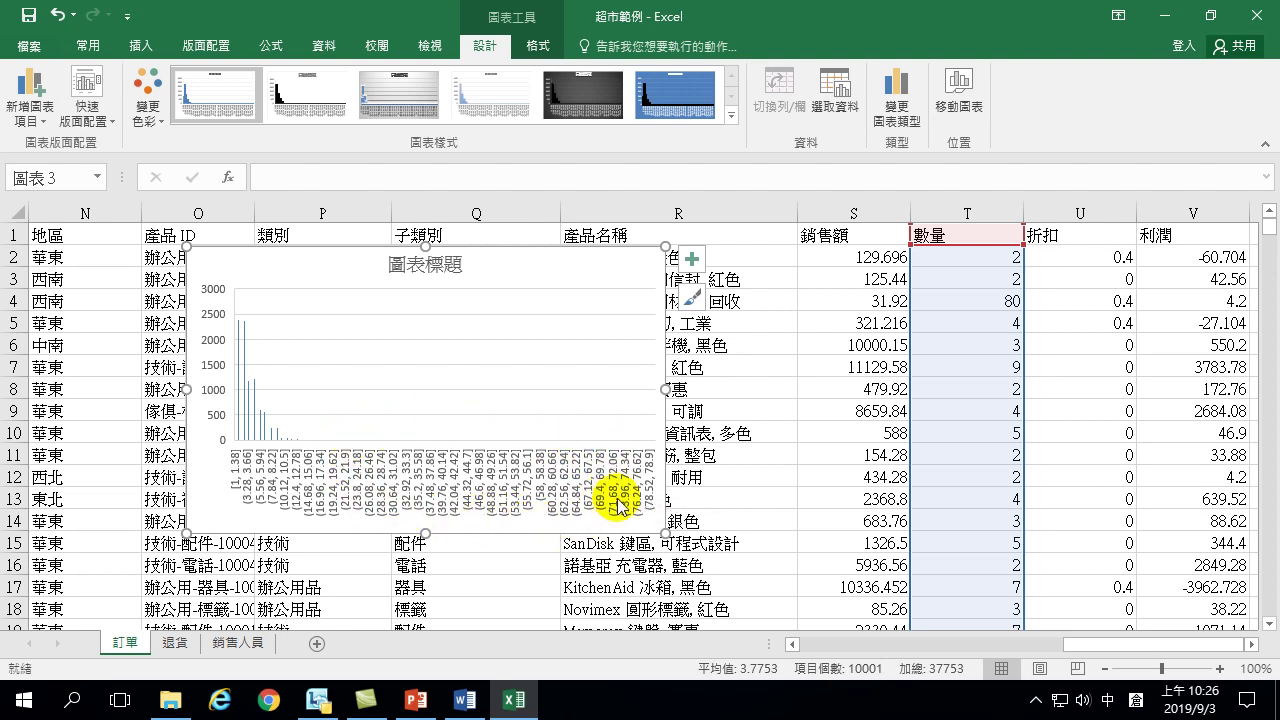
left_click_drag(665, 389, 768, 390)
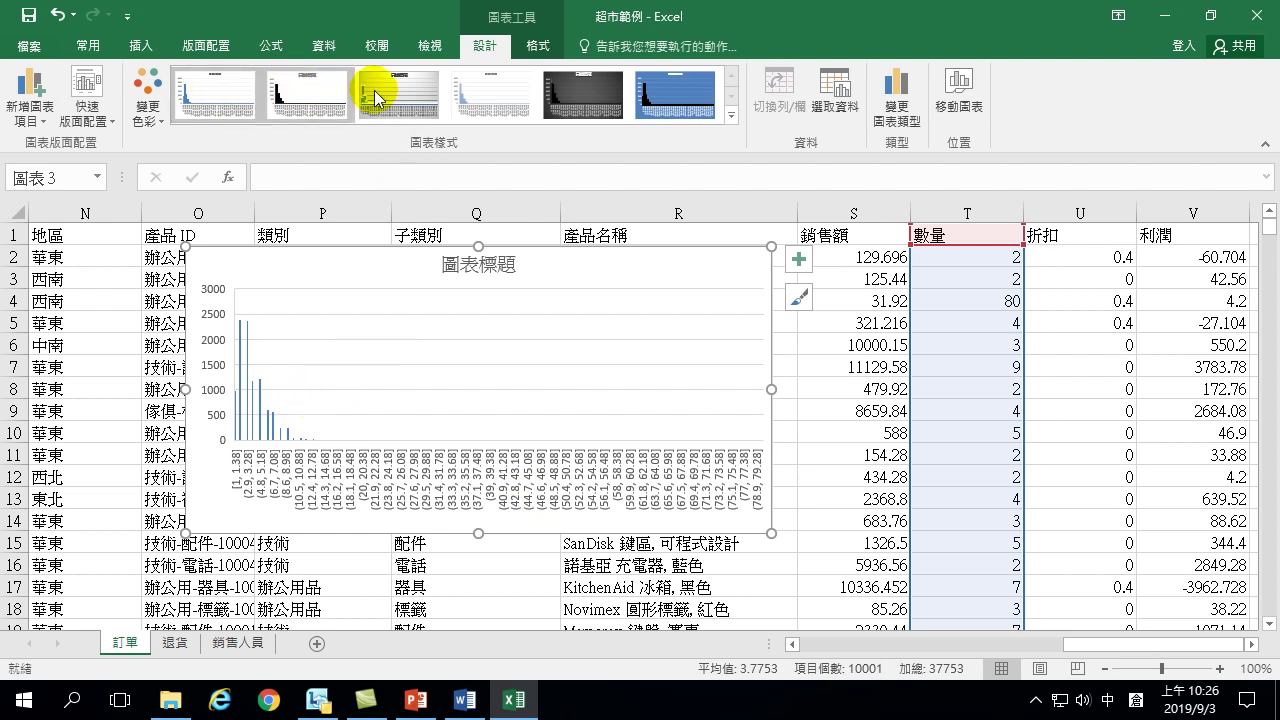
Step: Apply the grey gradient third chart style and widen the histogram to reach column T
left_click(729, 116)
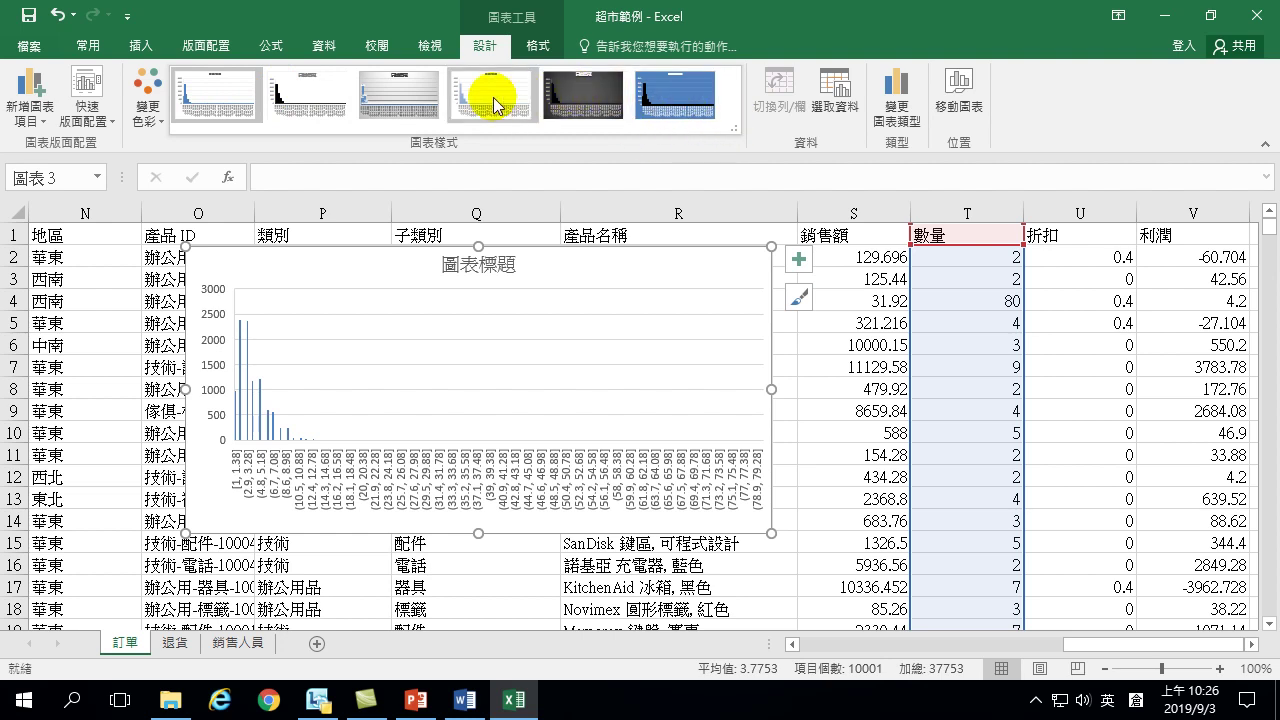
left_click(371, 94)
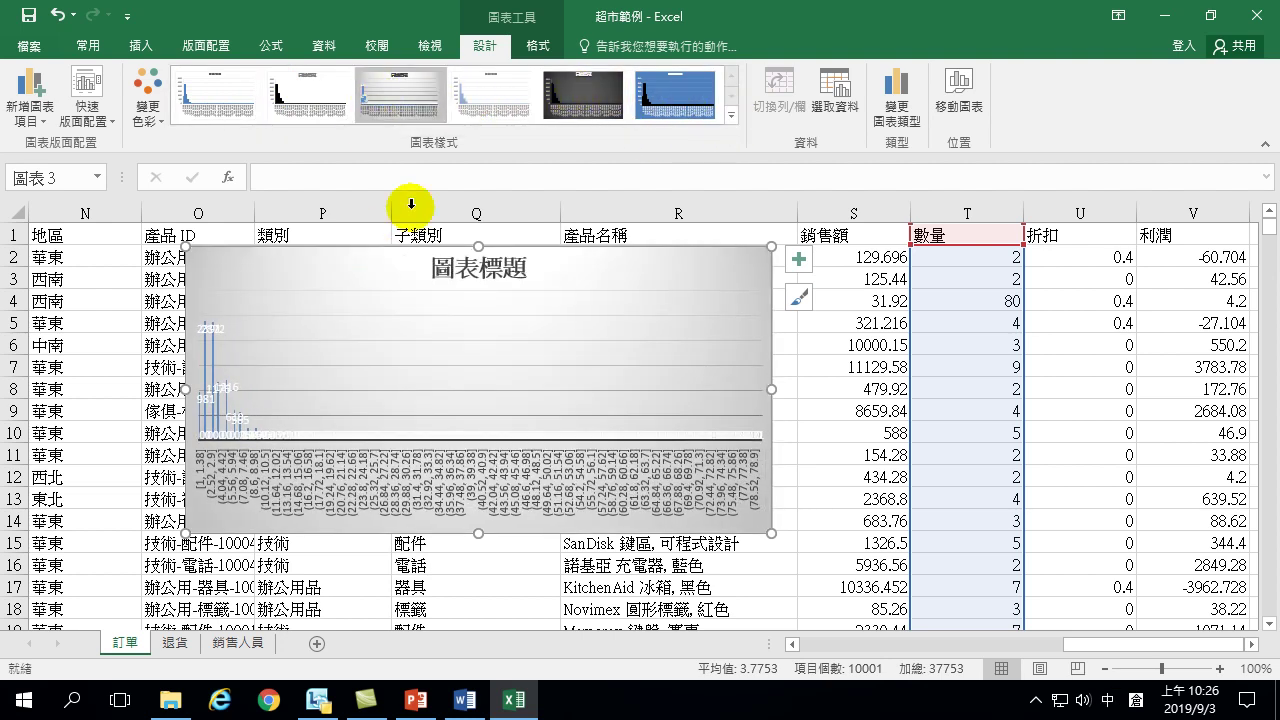
left_click_drag(772, 389, 1017, 389)
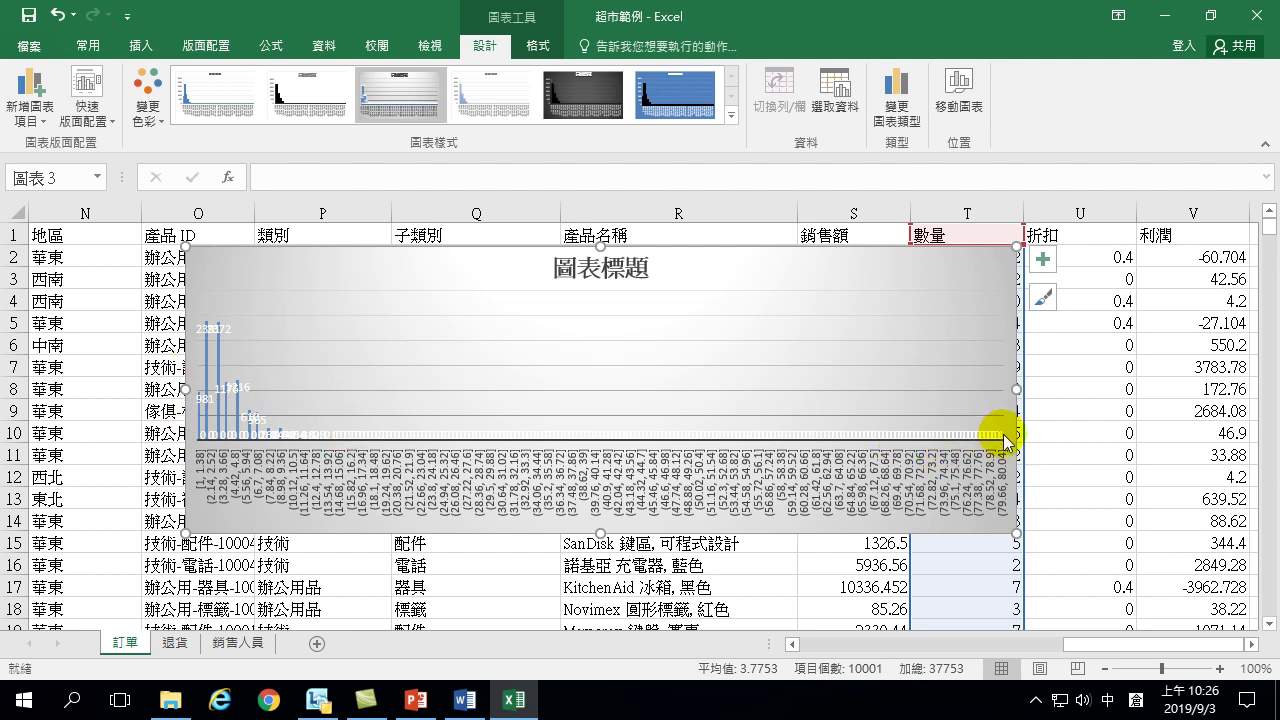
mouse_move(1002, 436)
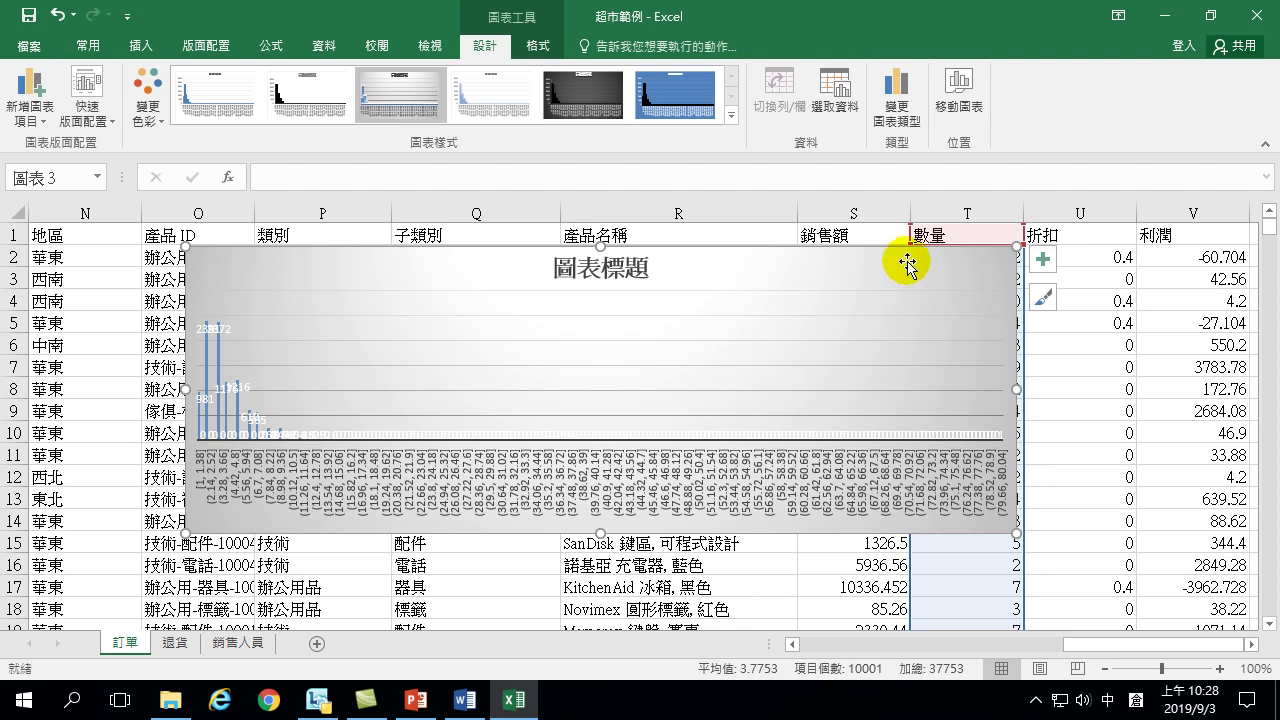
Step: Delete the histogram, put the T4 quantity back to 2, and select cell R7
key("Delete")
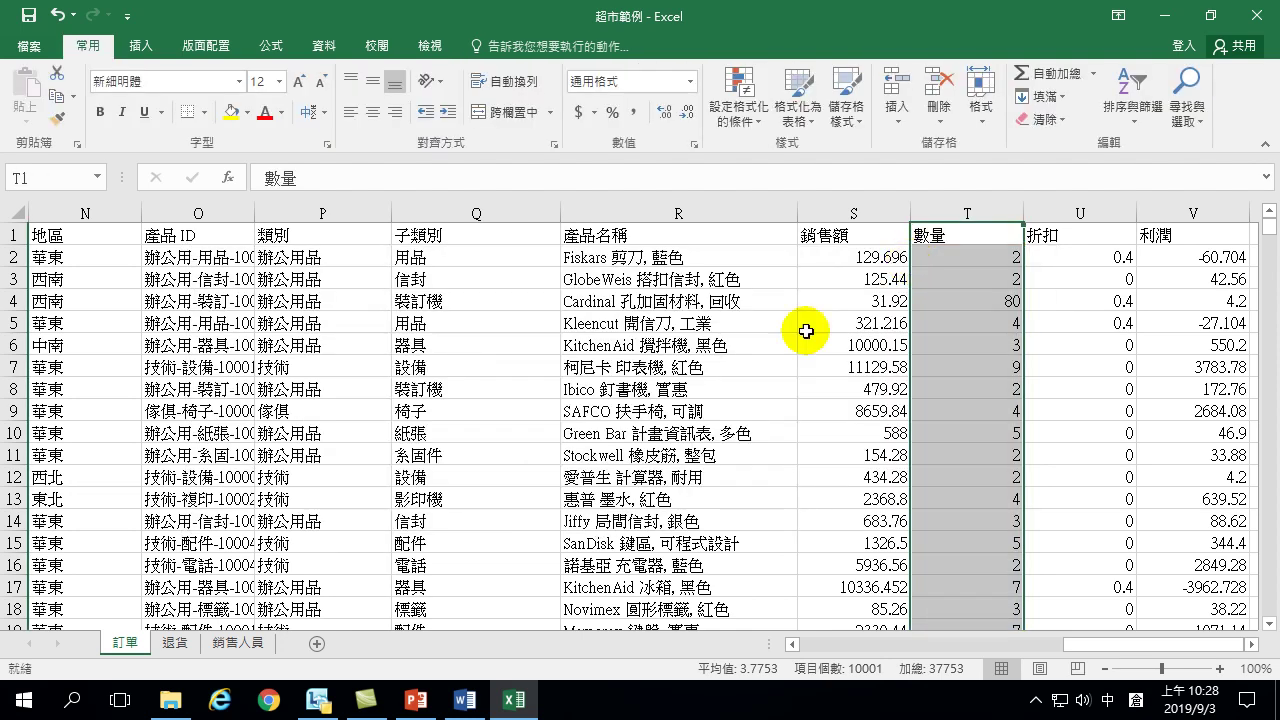
left_click(964, 302)
left_click(972, 313)
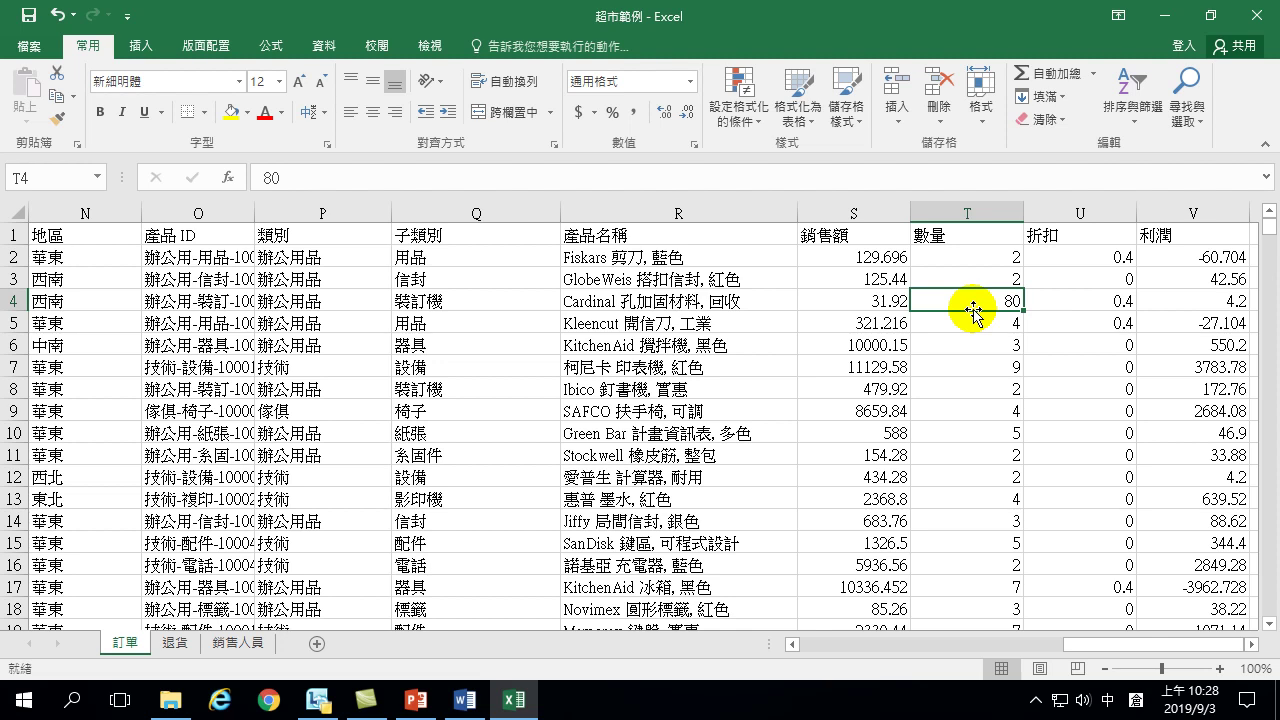
type("2")
key("Return")
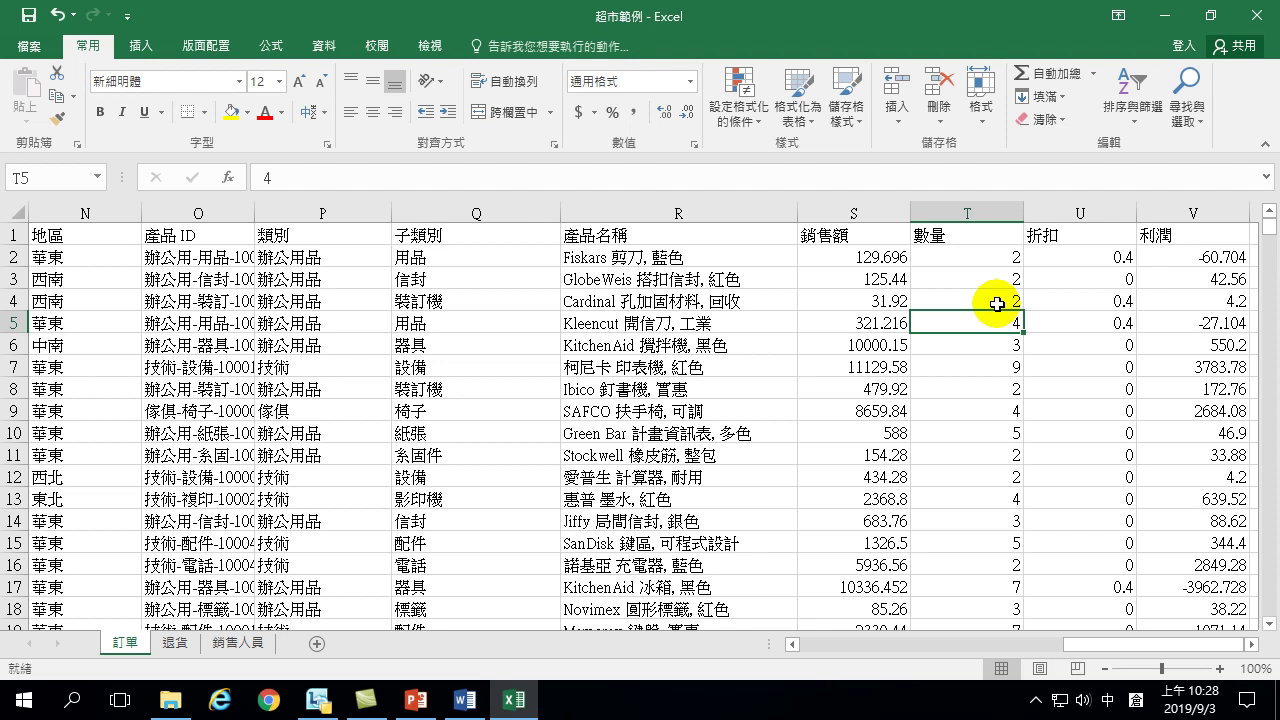
left_click(655, 366)
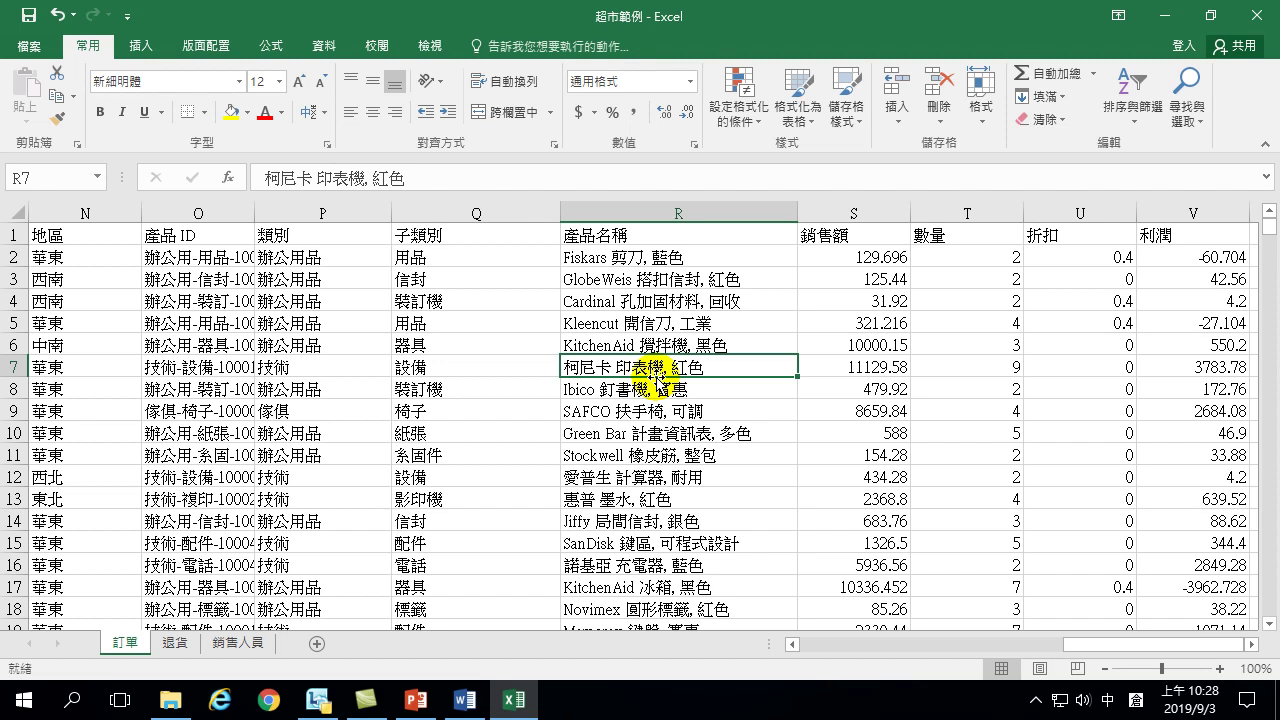
Step: Select cell R11 and save the 超市範例 workbook
left_click(737, 456)
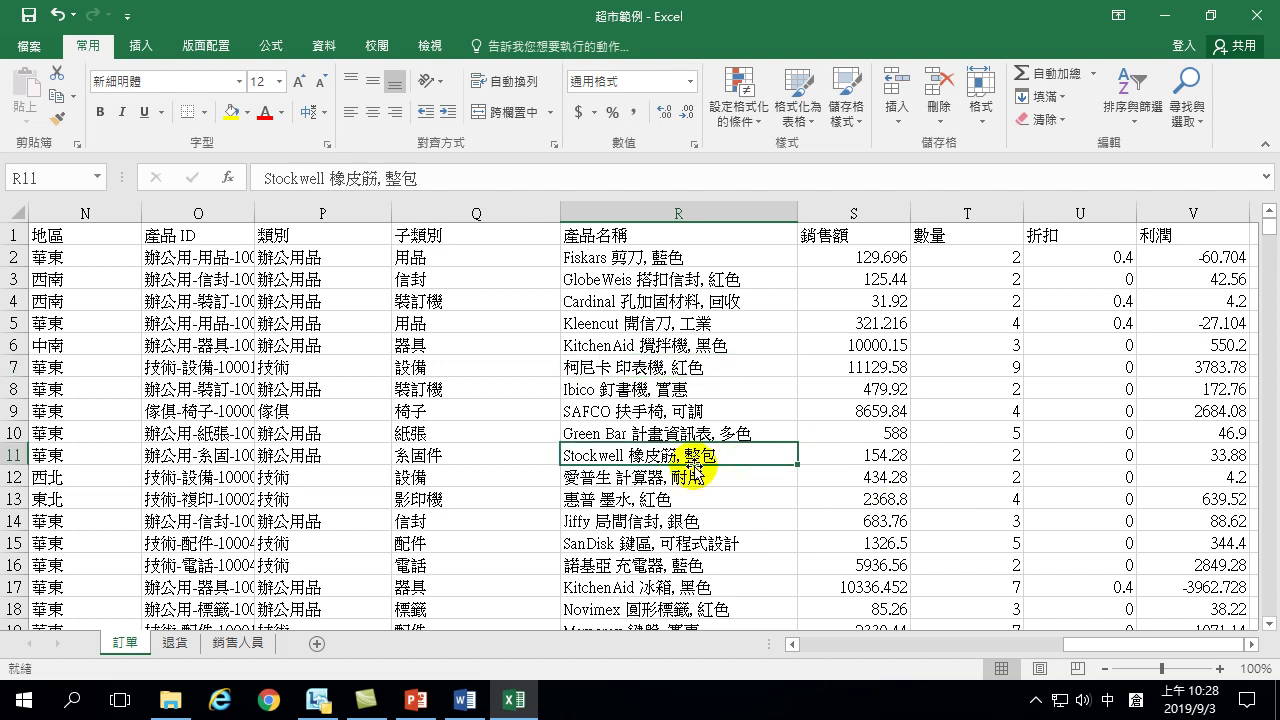
left_click(29, 19)
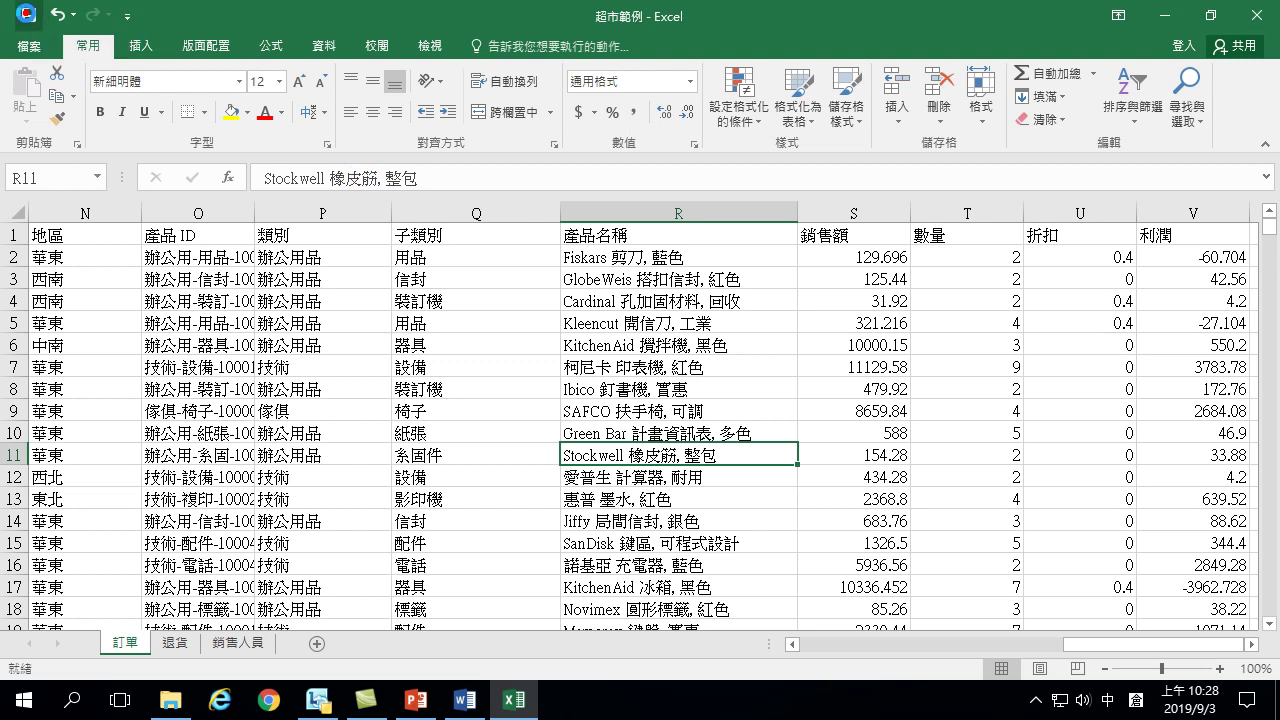
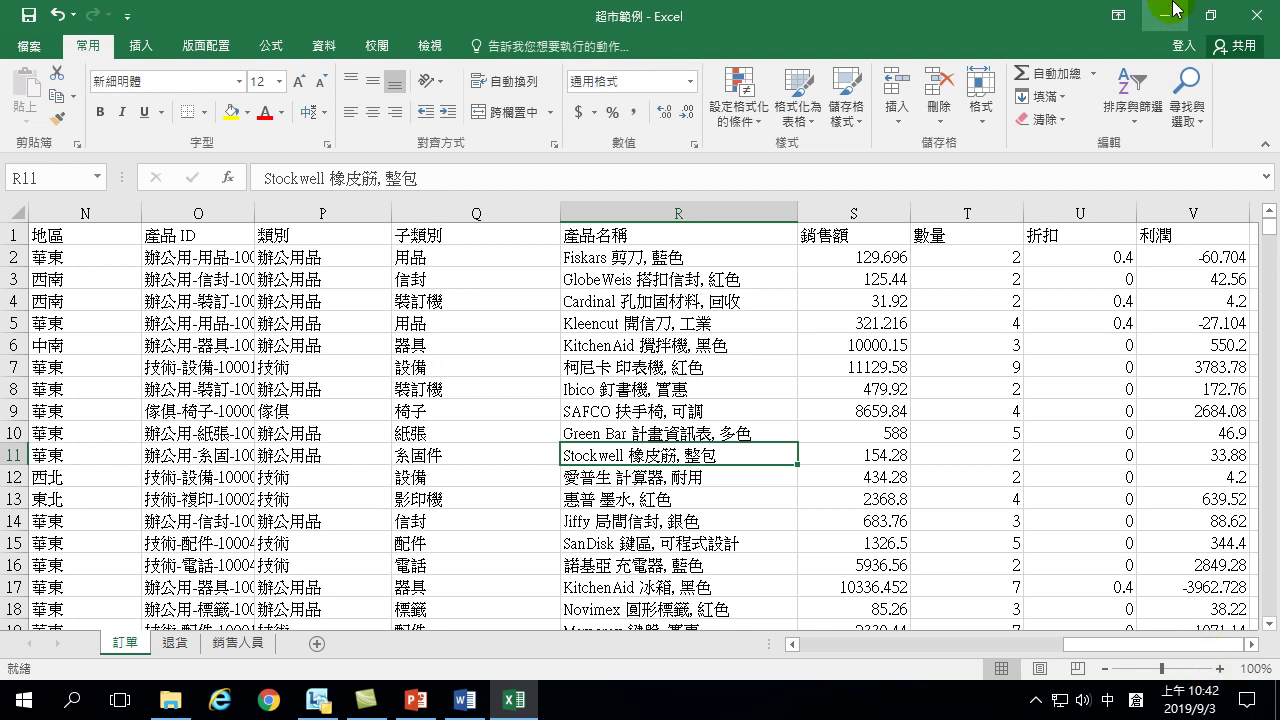
Step: Preview the Office日常工作與整合應用 title slide full-screen, then switch to the Office_四十招 Word document
left_click(416, 700)
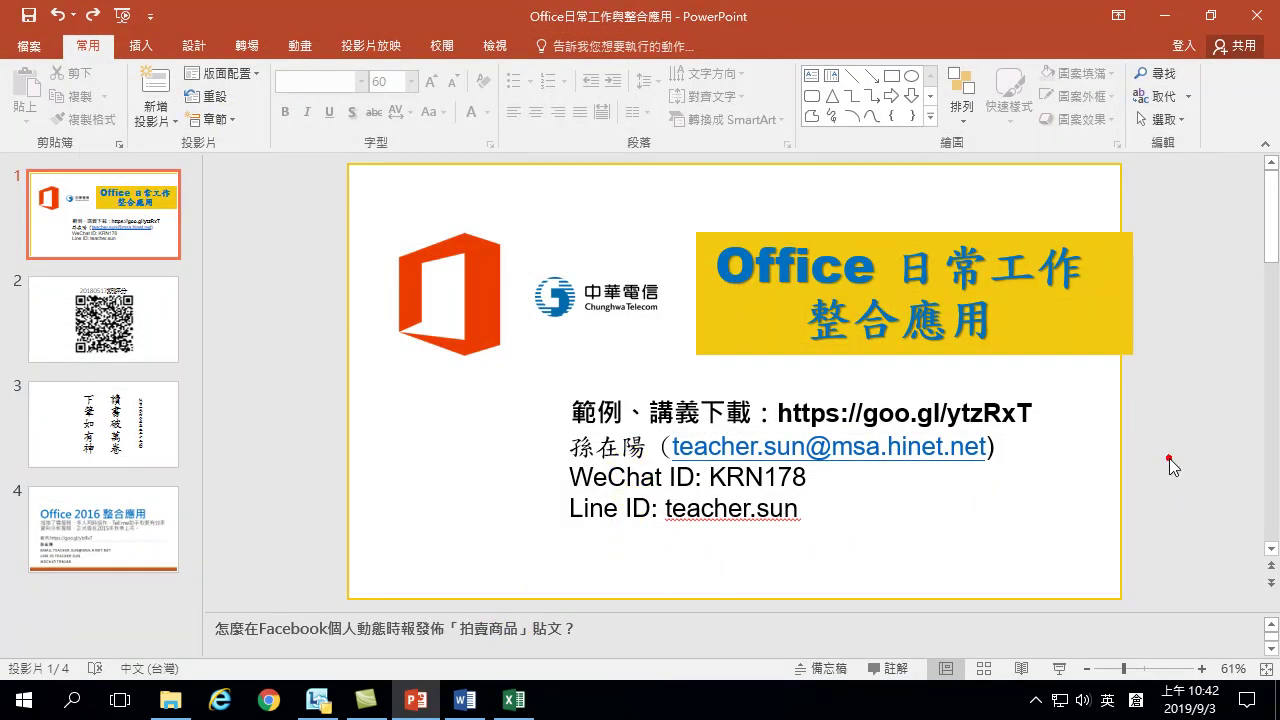
key("F5")
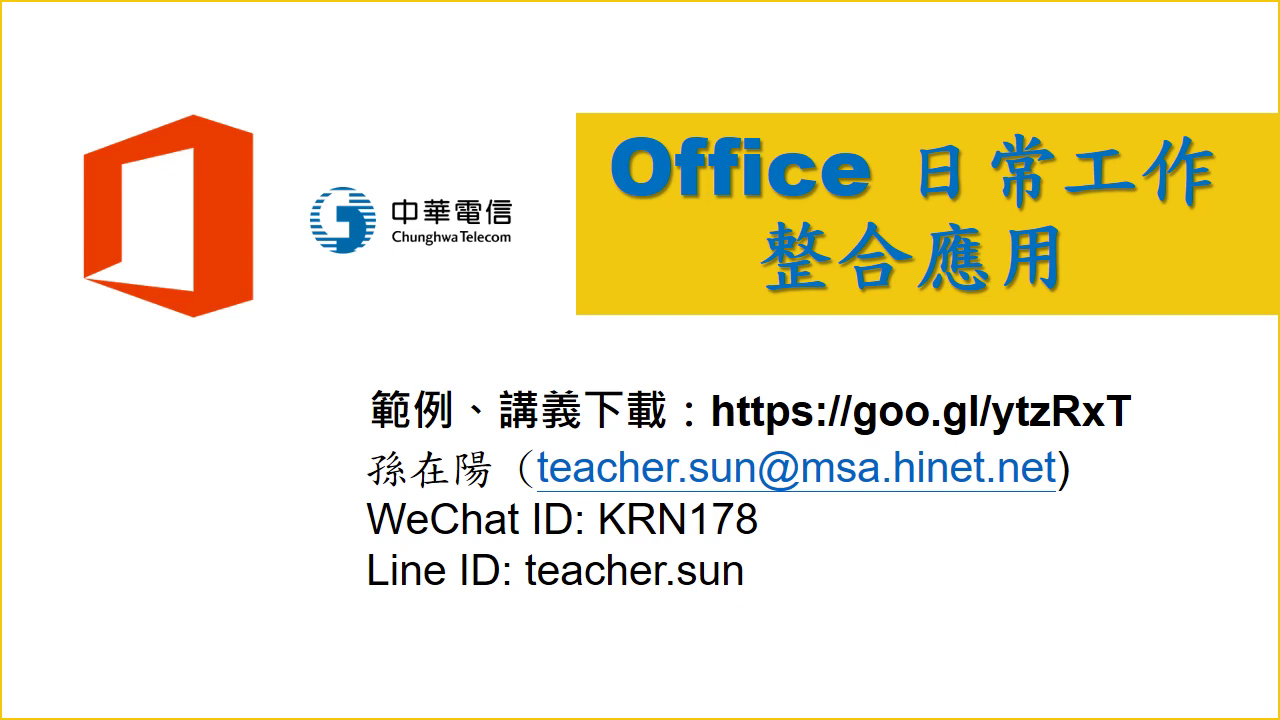
key("Escape")
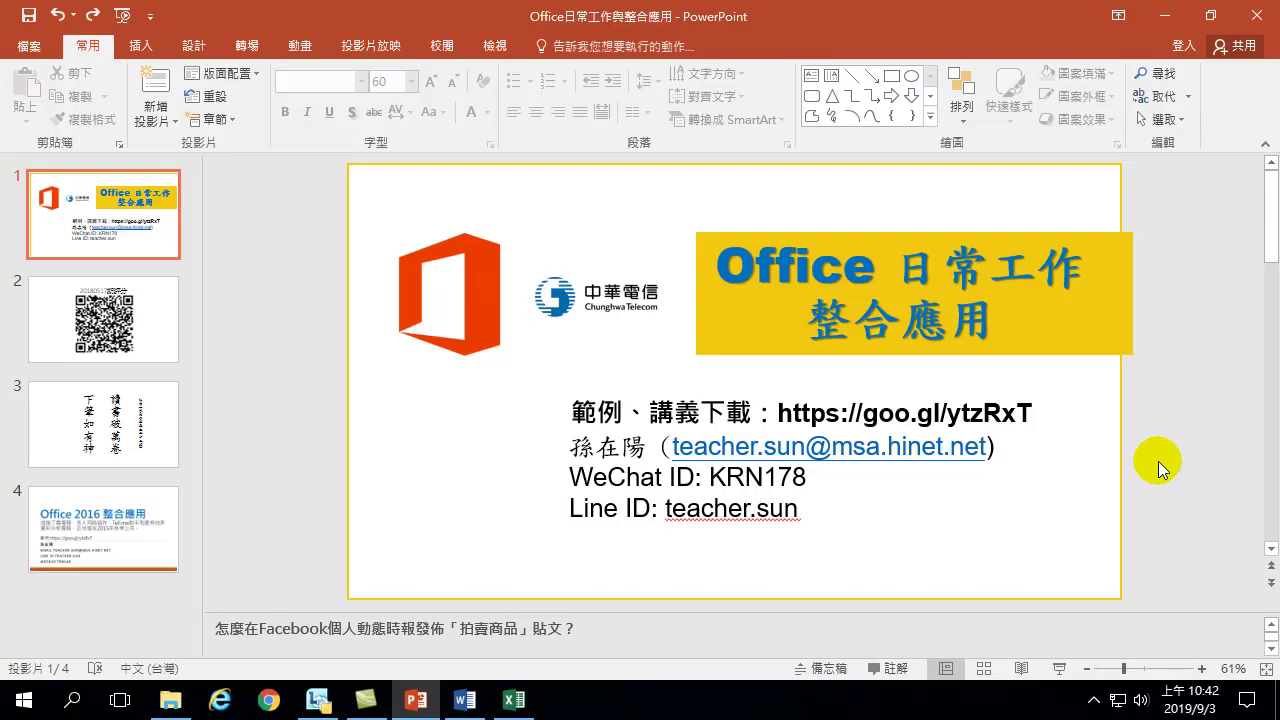
left_click(464, 700)
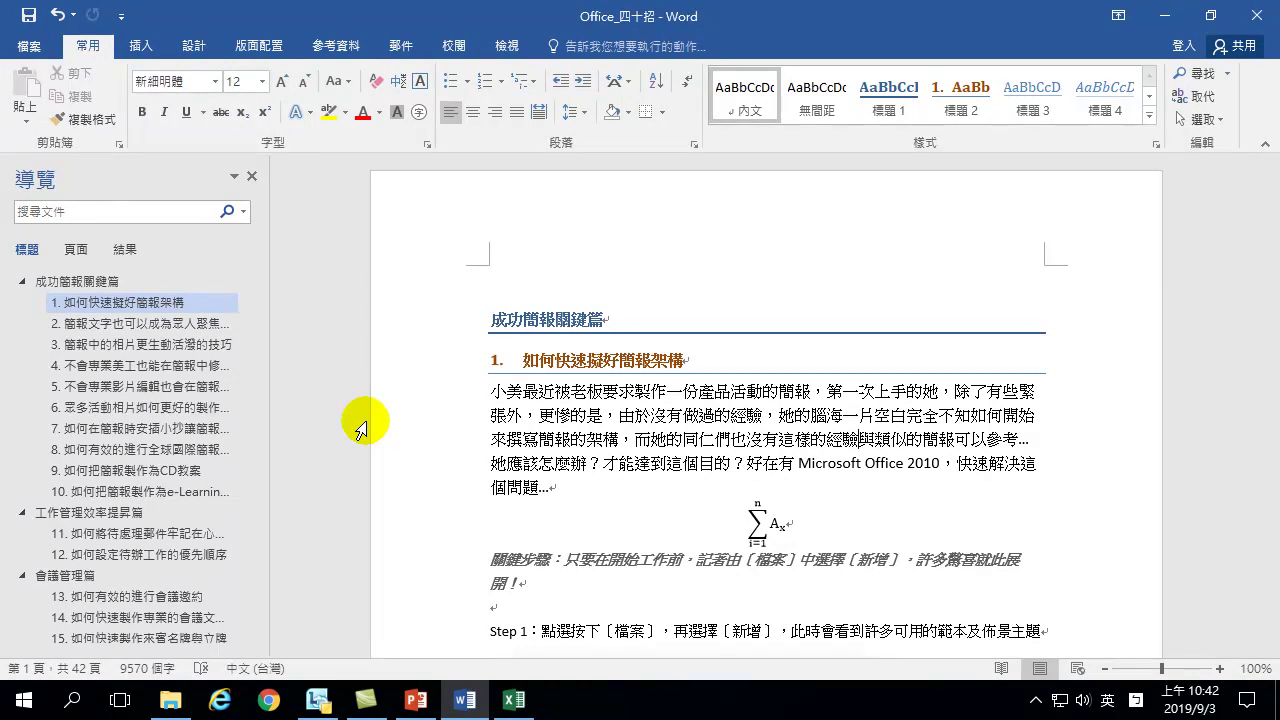
Step: Select the 成功簡報關鍵篇 heading in Office_四十招, deselect it, and return to PowerPoint
mouse_move(490, 320)
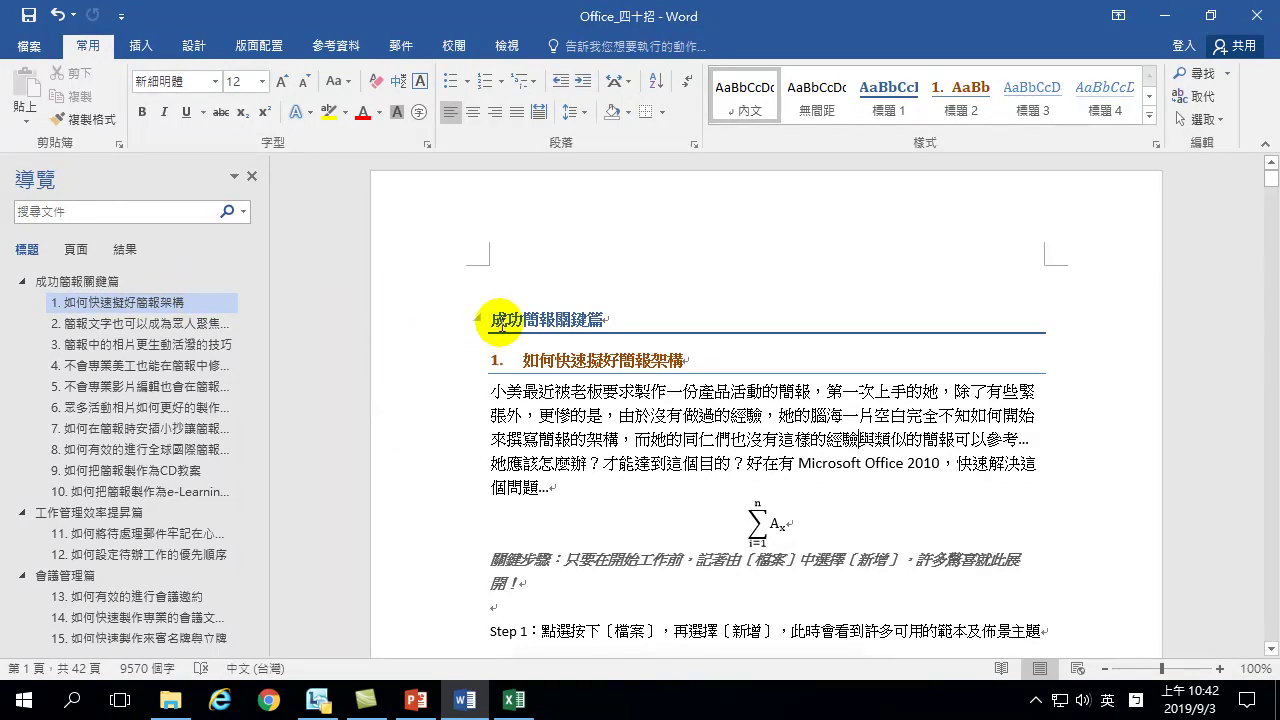
left_click_drag(490, 320, 696, 362)
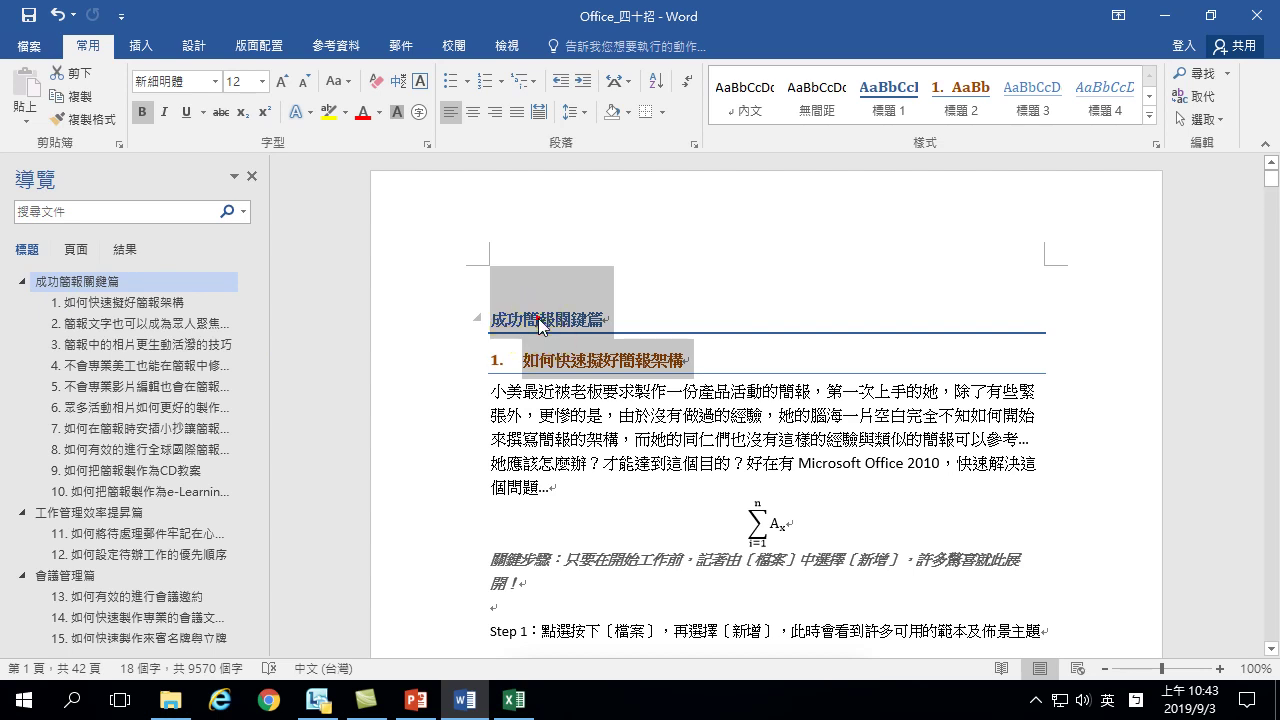
left_click(492, 322)
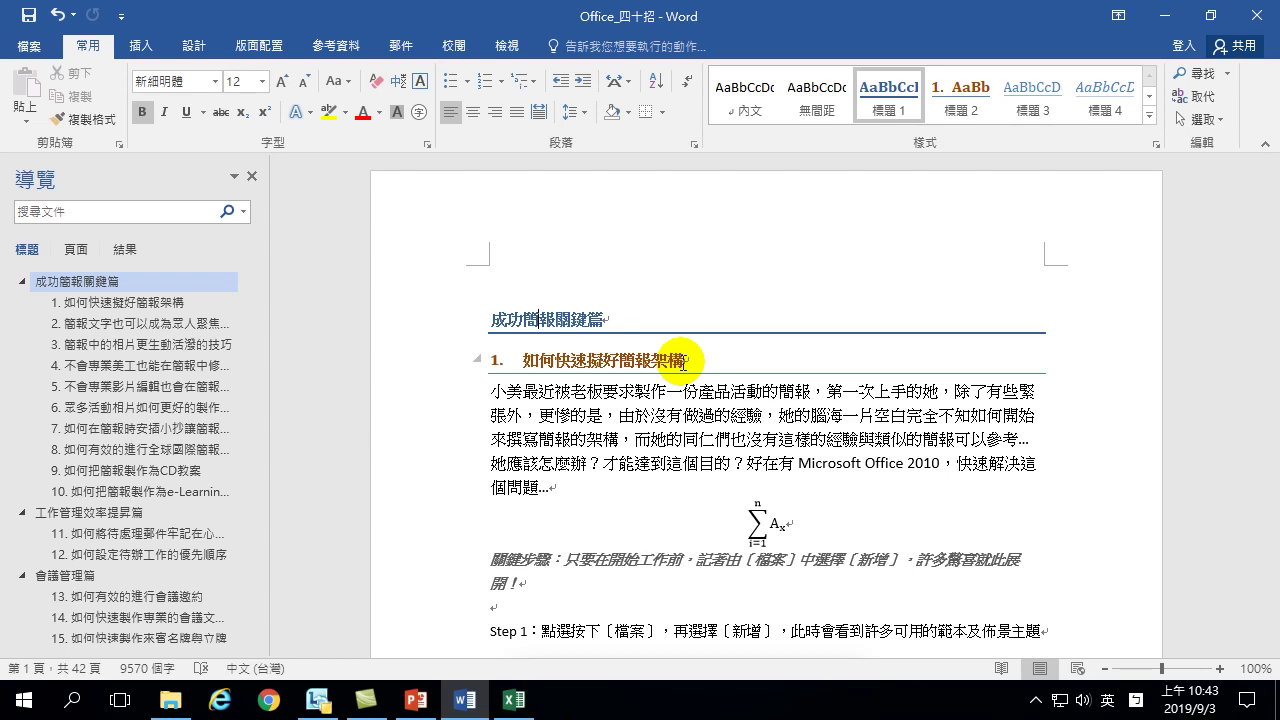
left_click(415, 700)
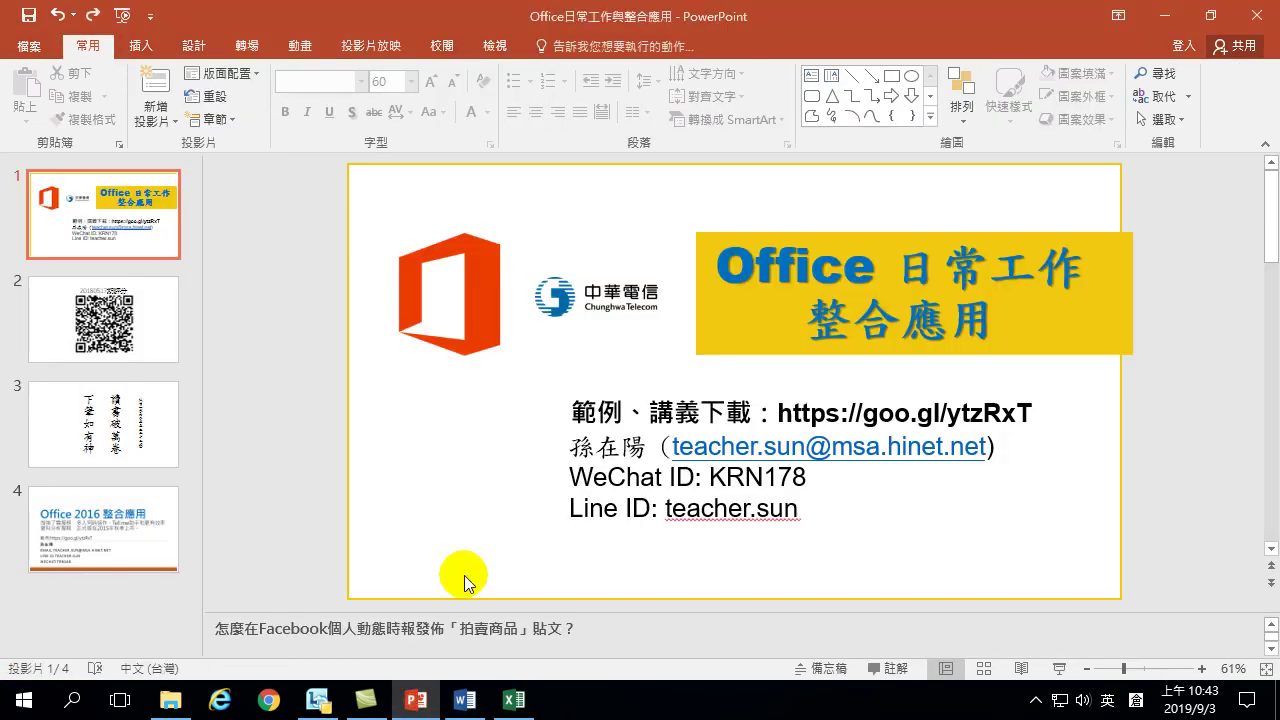
Step: Create a new presentation titled 'Office 40招' and add a Title and Content slide after it
key("ctrl+n")
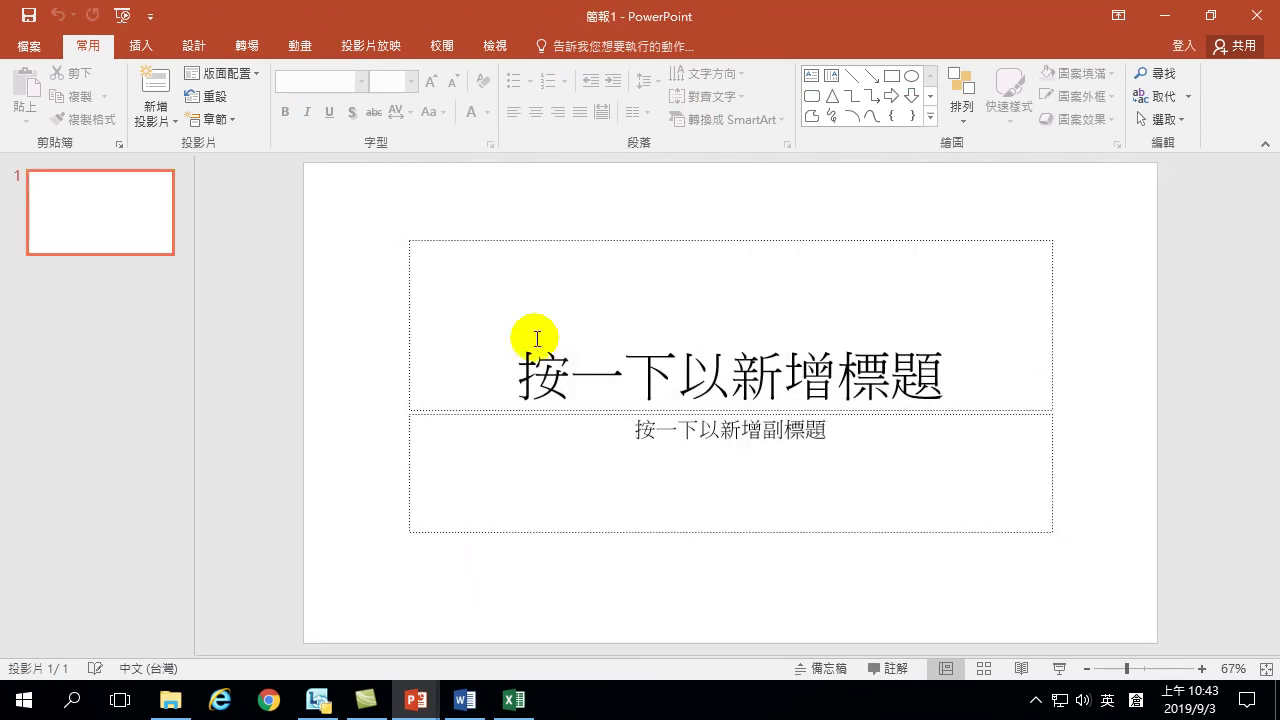
left_click(668, 356)
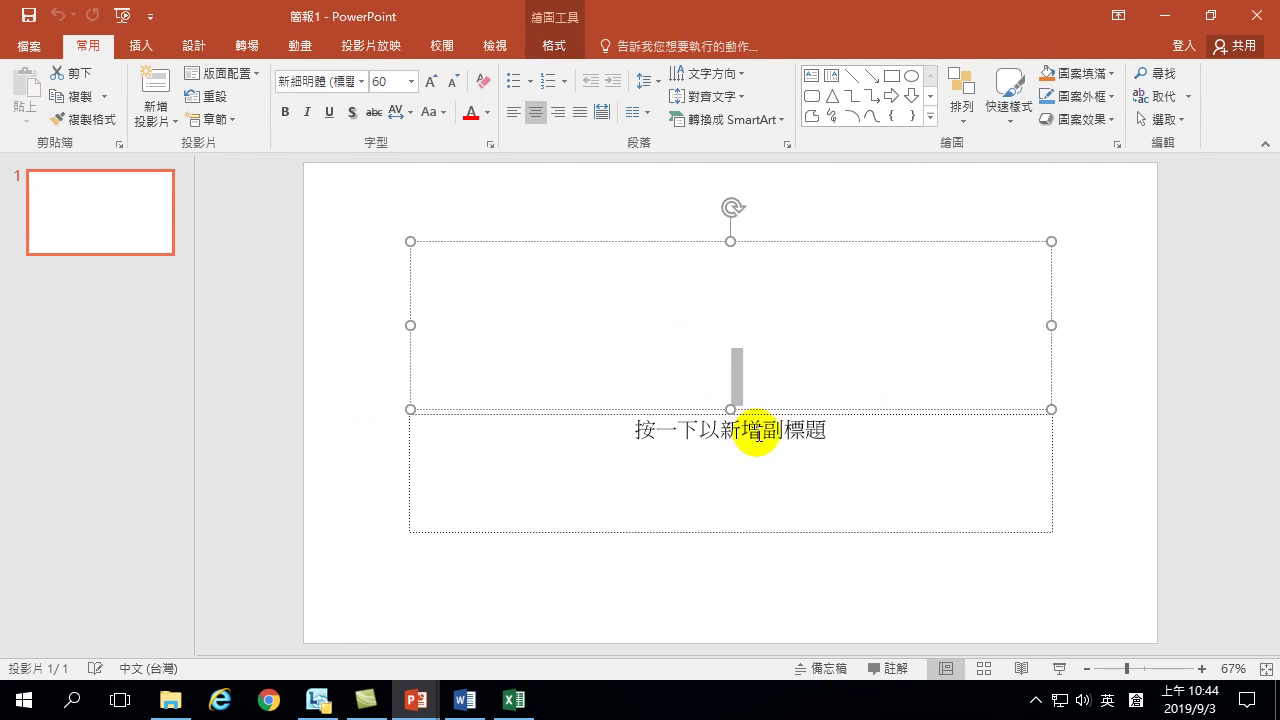
type("Office")
key("shift")
type("40")
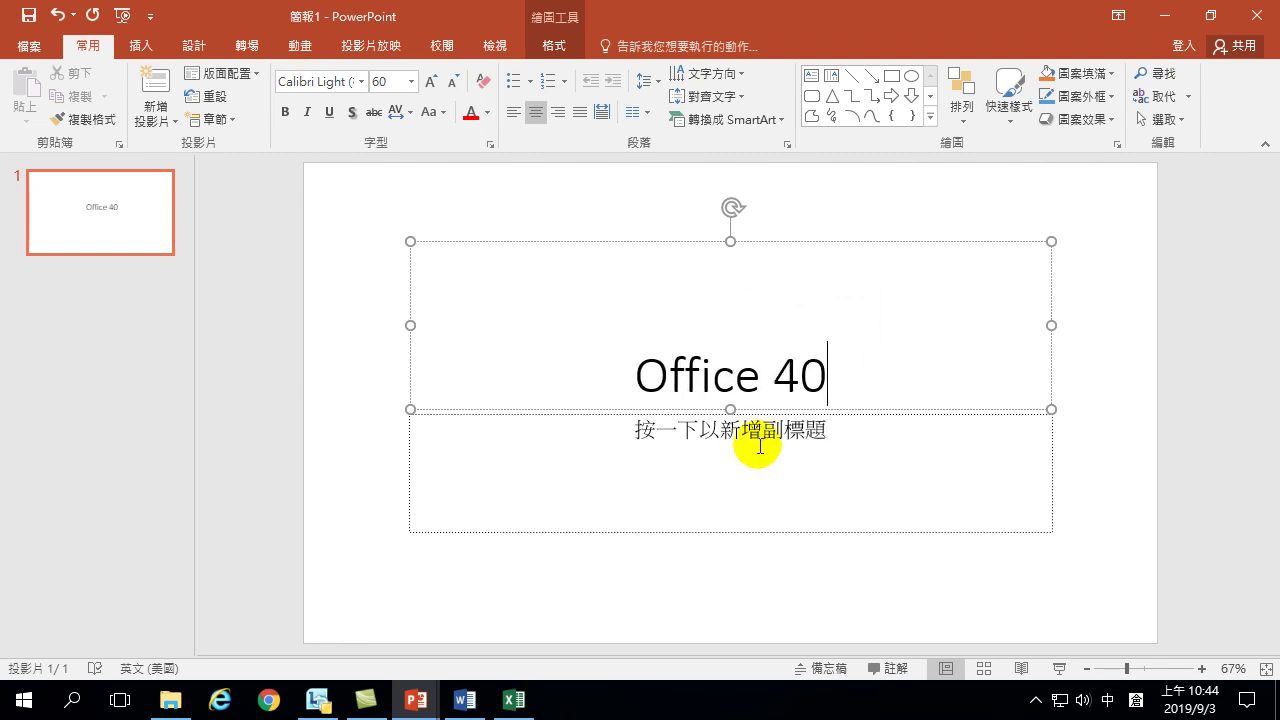
type("qshr")
key("space")
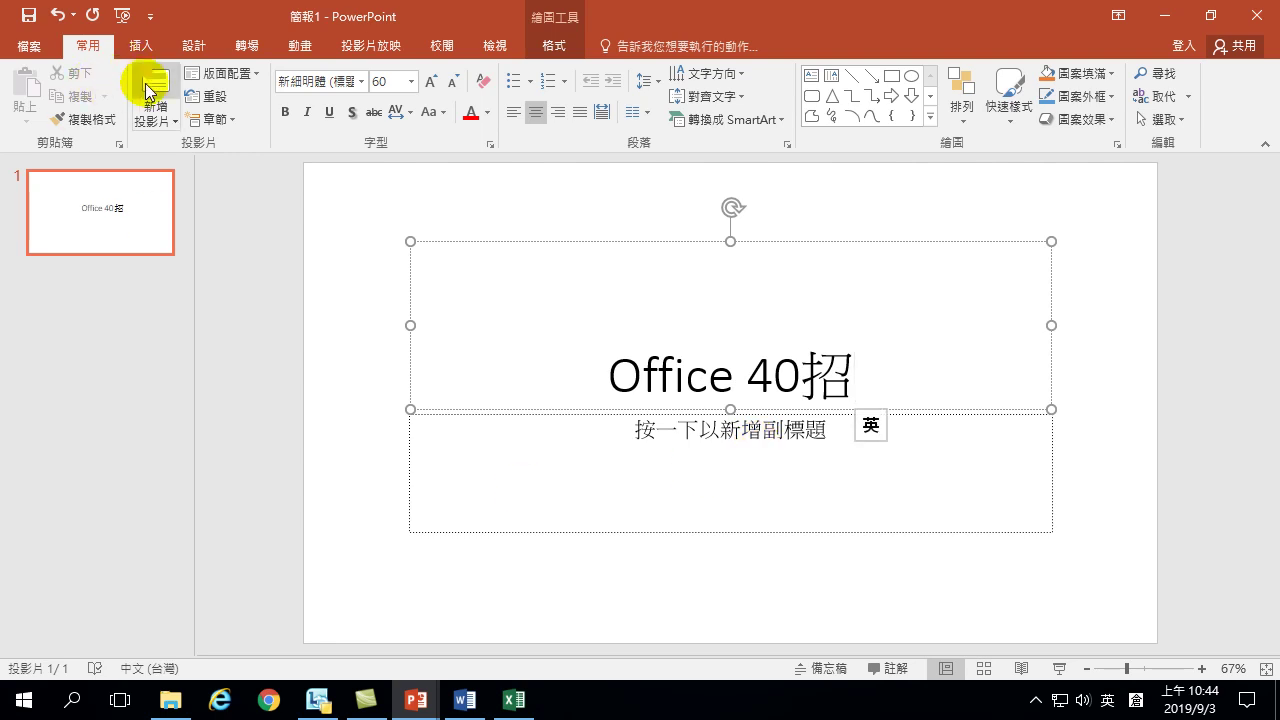
left_click(155, 85)
Step: Copy the heading 成功簡報關鍵篇 from Word into slide 2's title as plain text
left_click(482, 243)
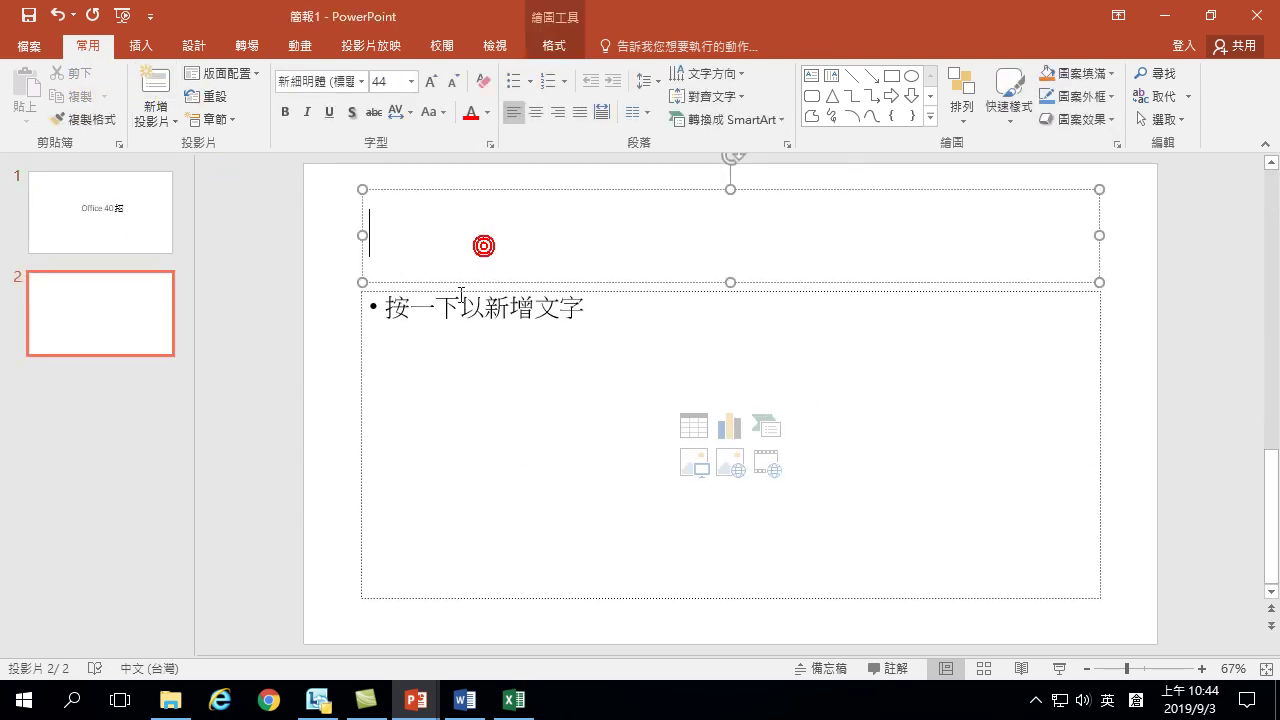
left_click(465, 700)
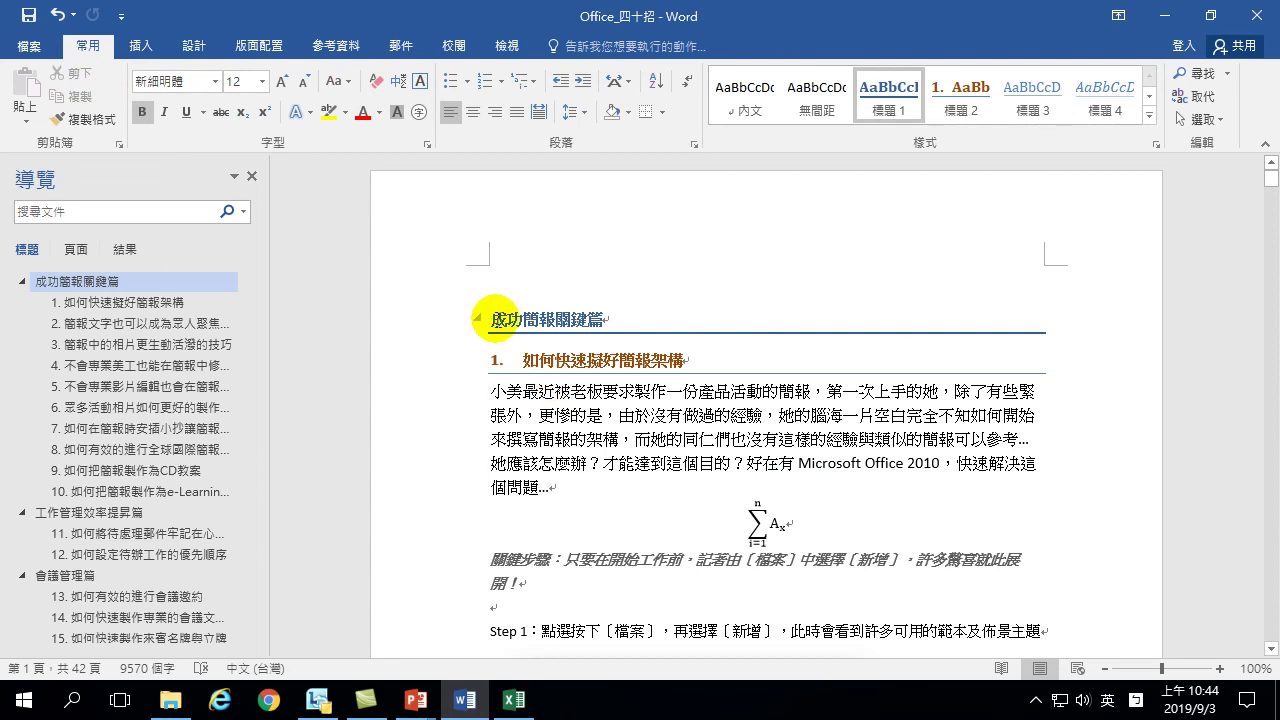
left_click_drag(493, 318, 565, 335)
key("ctrl+c")
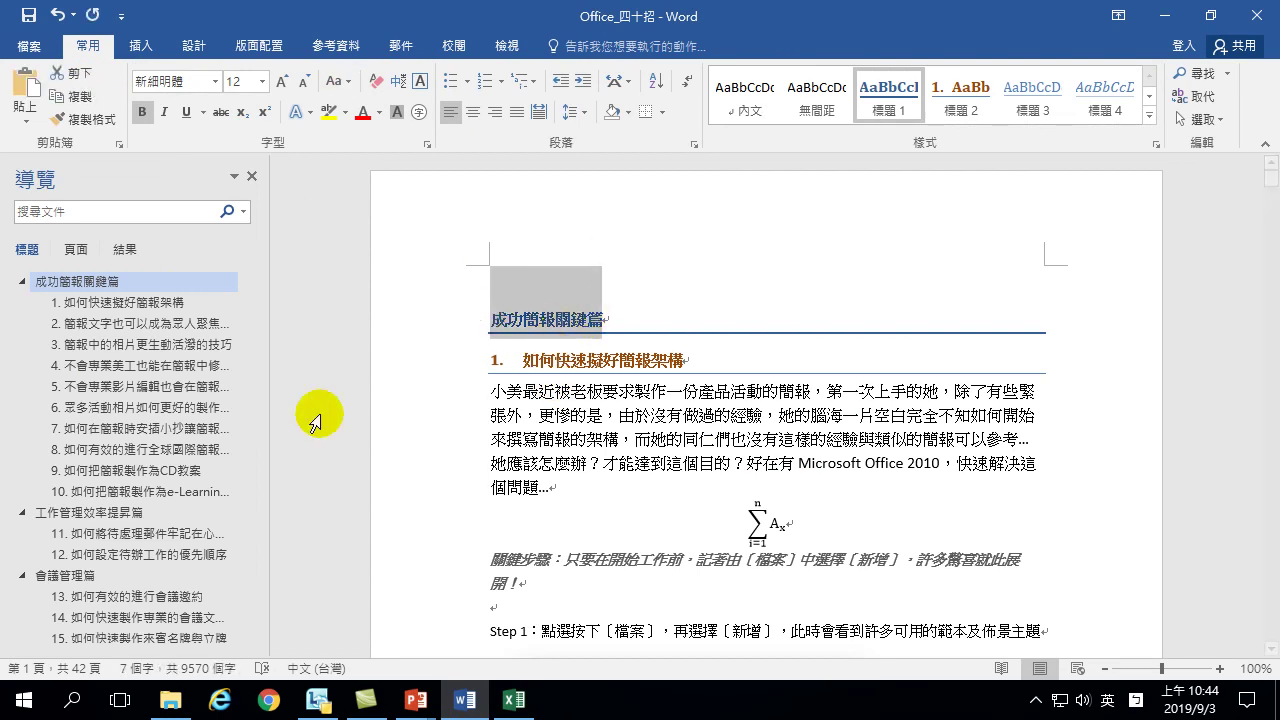
left_click(74, 96)
left_click(418, 702)
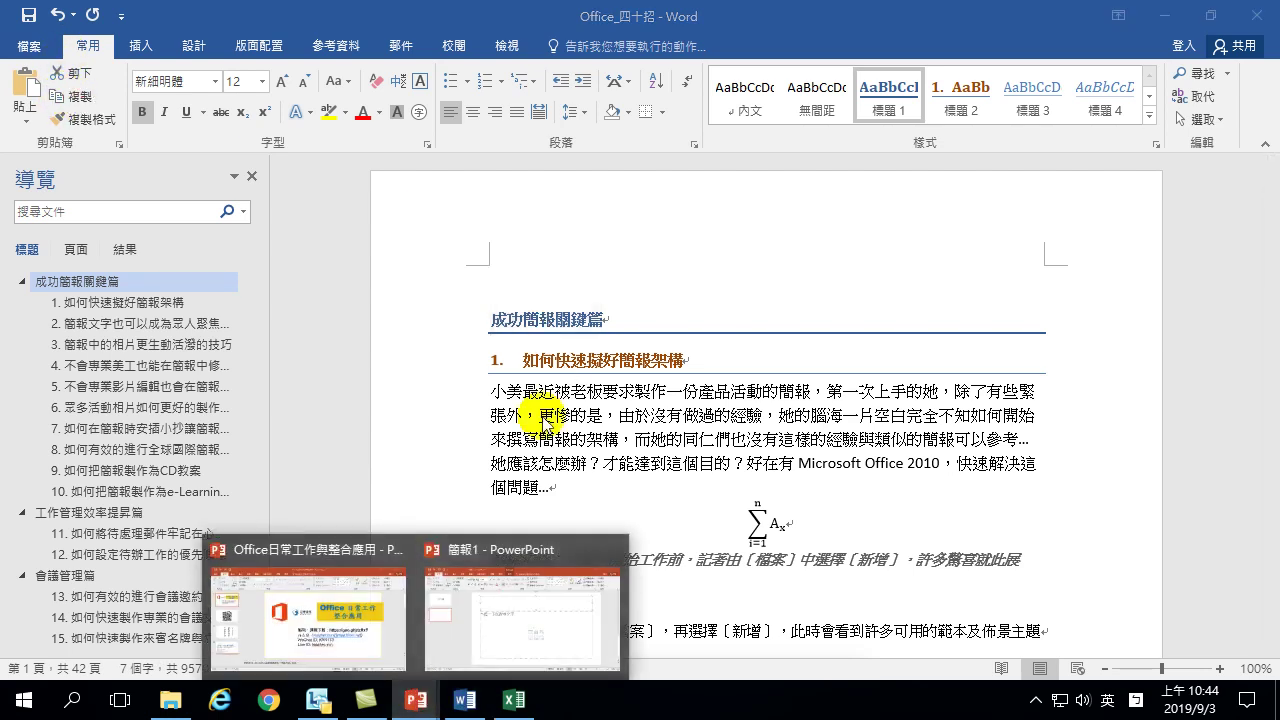
left_click(515, 622)
right_click(413, 238)
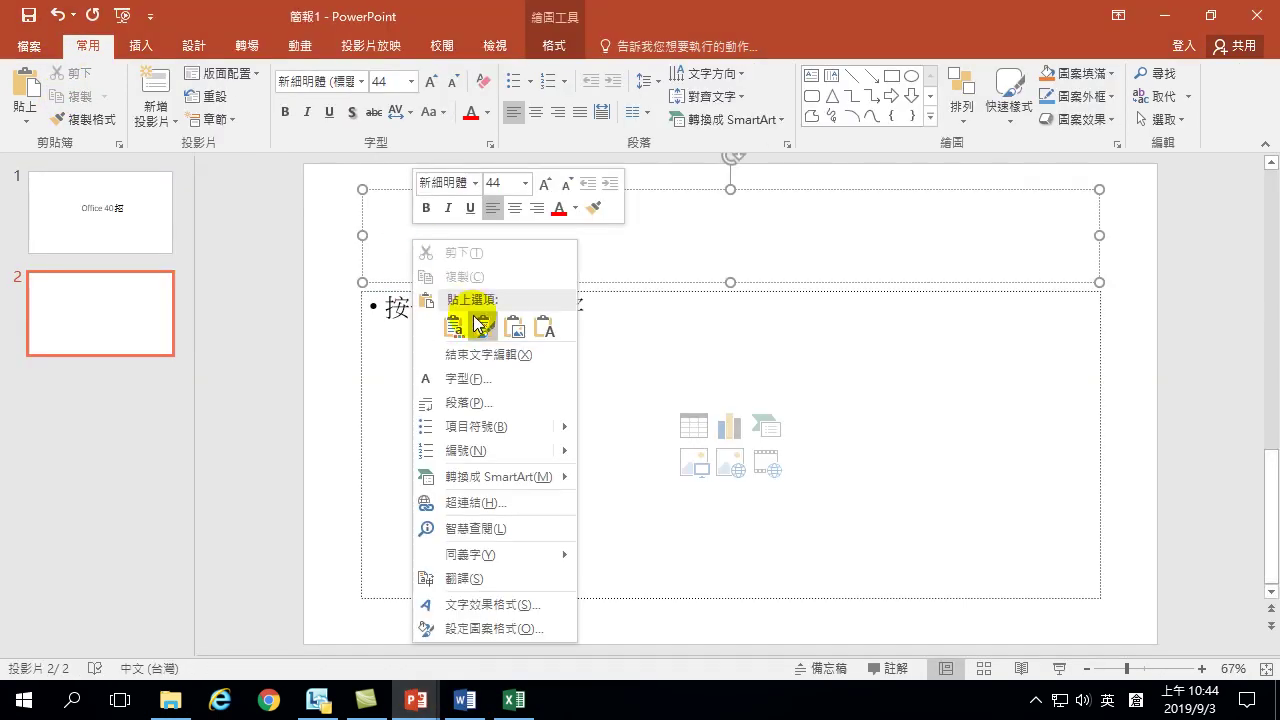
left_click(543, 326)
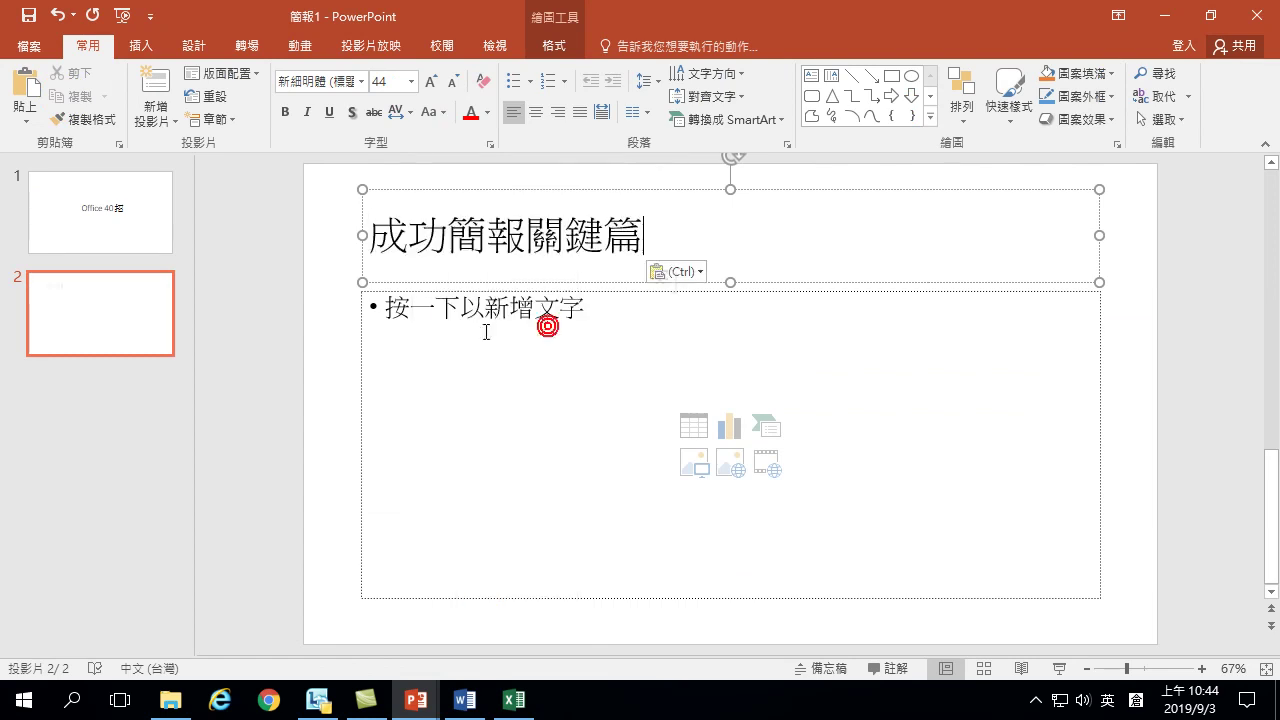
Step: Paste 如何快速擬好簡報架構 from Word as the first bullet in plain text and start a new line
left_click(421, 320)
left_click(462, 700)
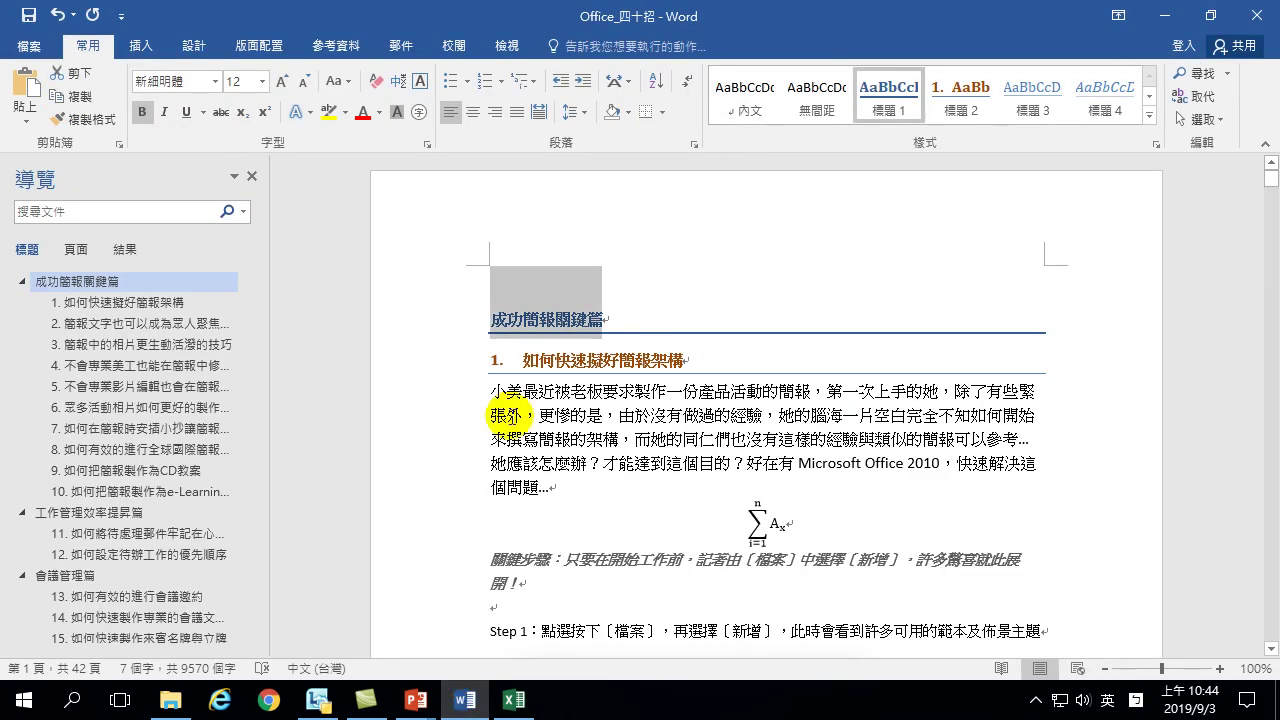
left_click_drag(525, 362, 684, 362)
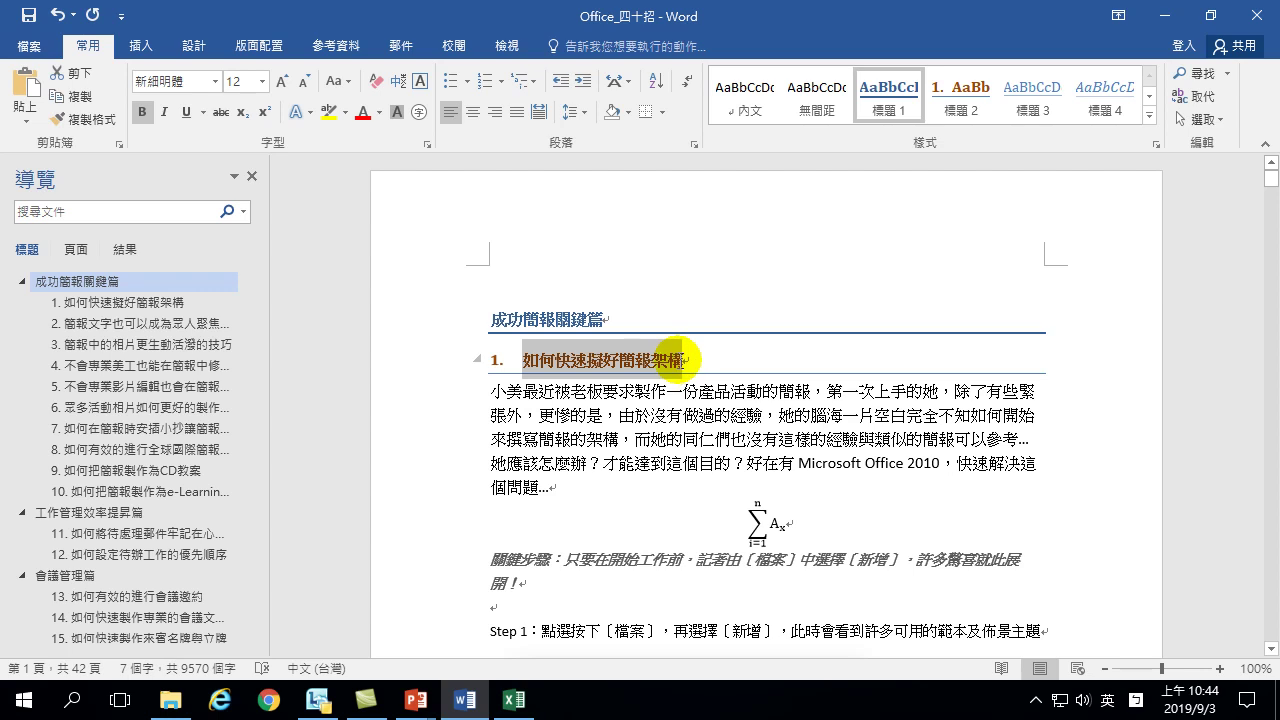
left_click(73, 96)
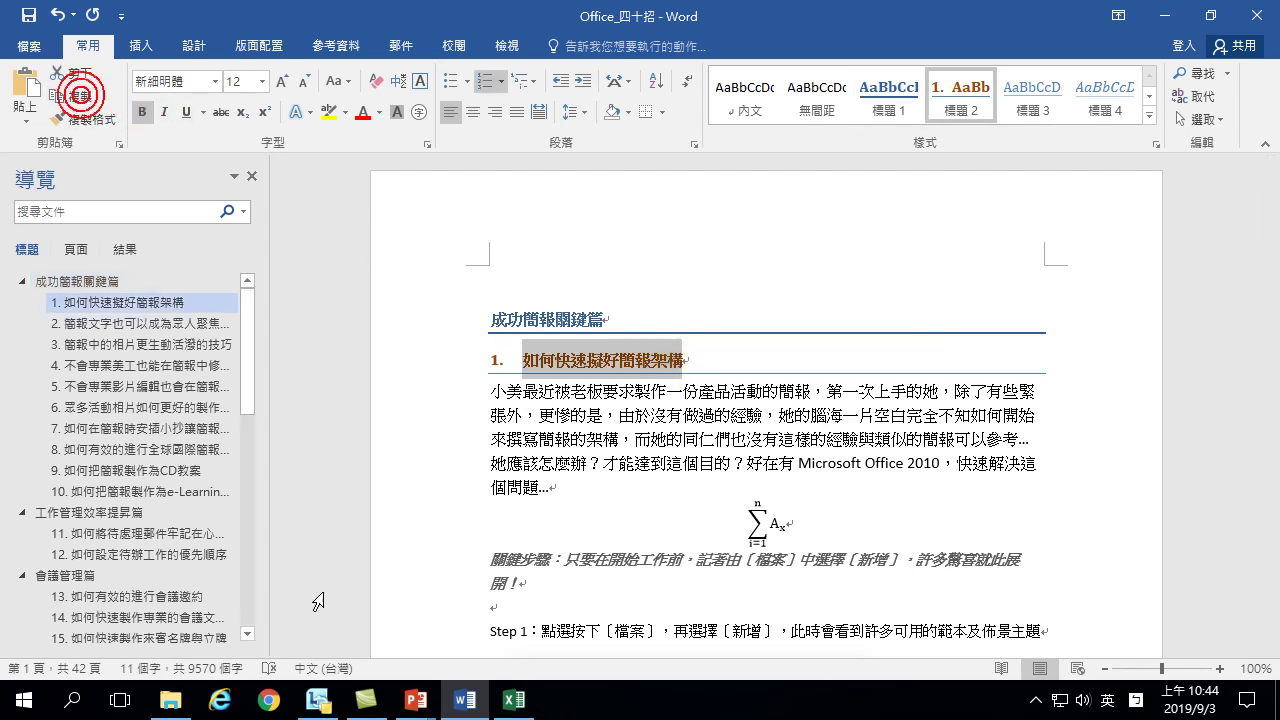
mouse_move(415, 700)
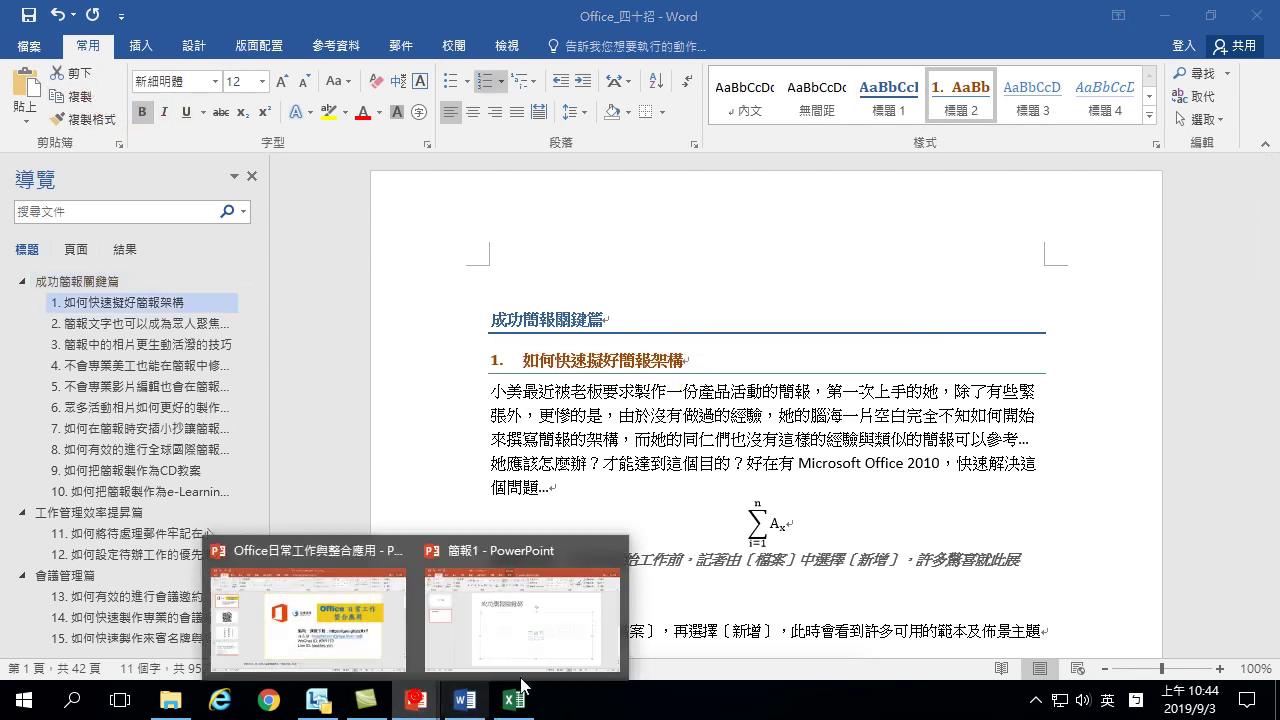
left_click(543, 623)
left_click(414, 334)
right_click(428, 300)
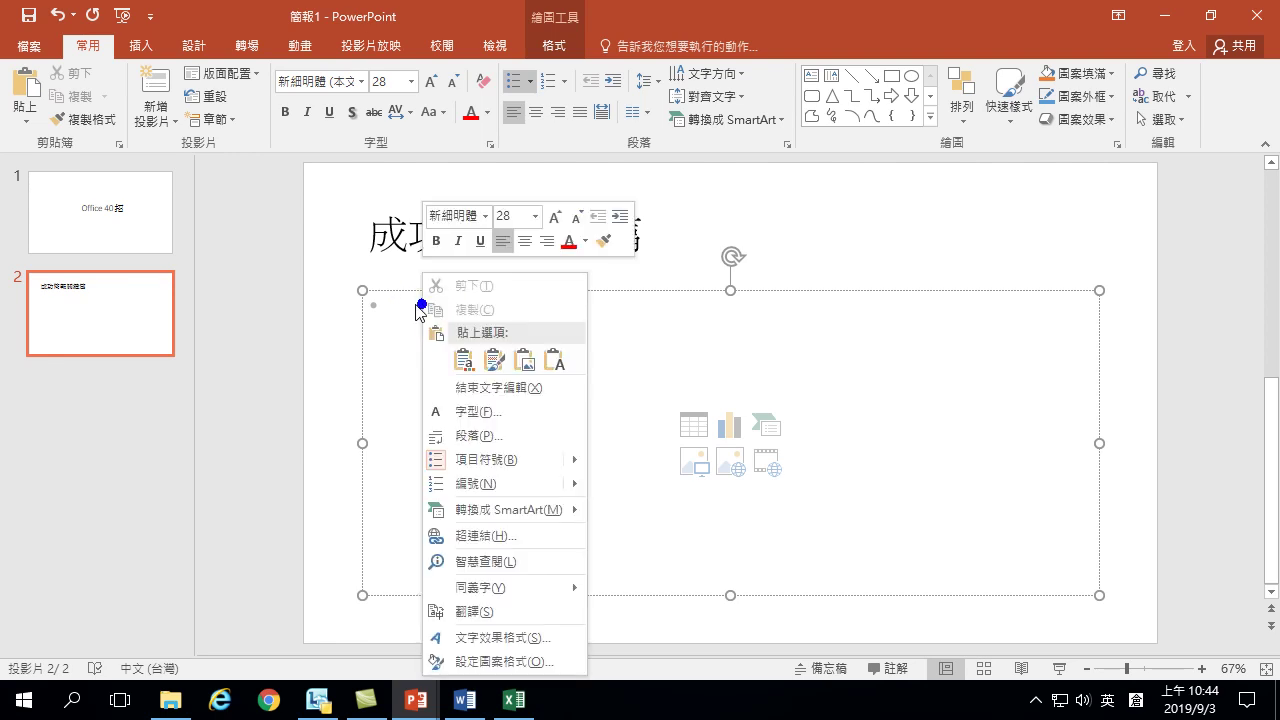
left_click(552, 360)
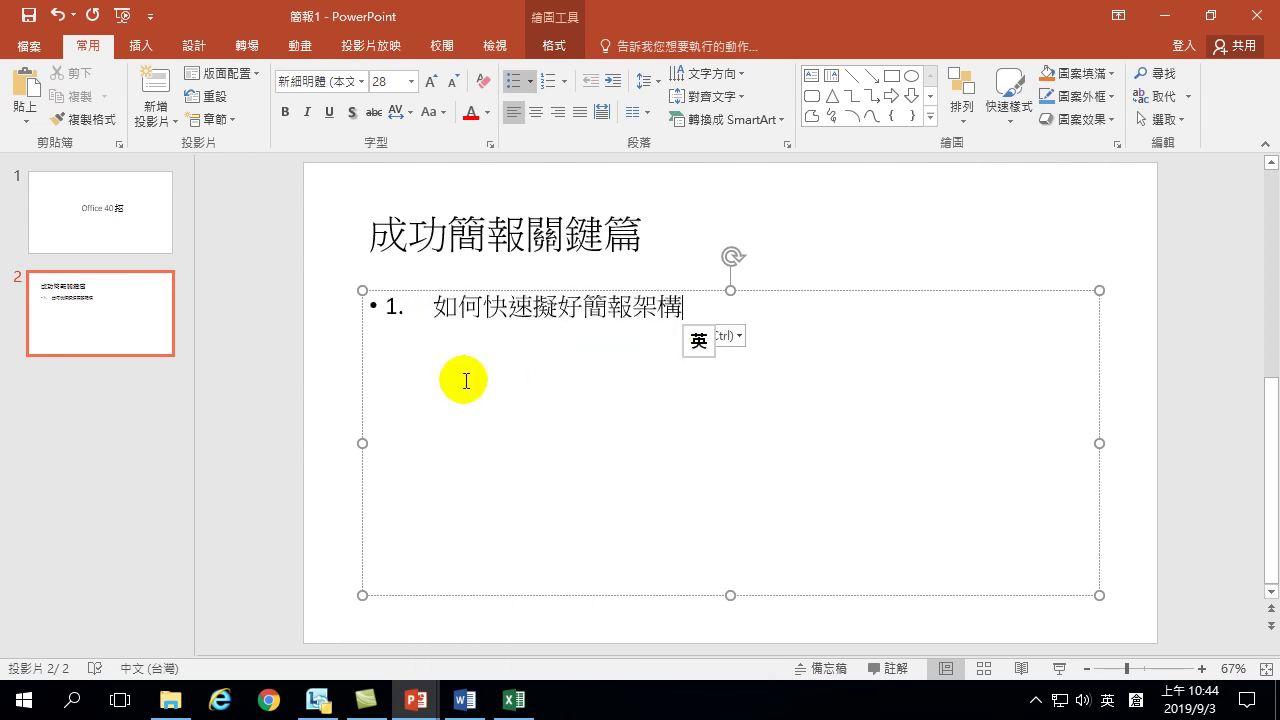
key("Return")
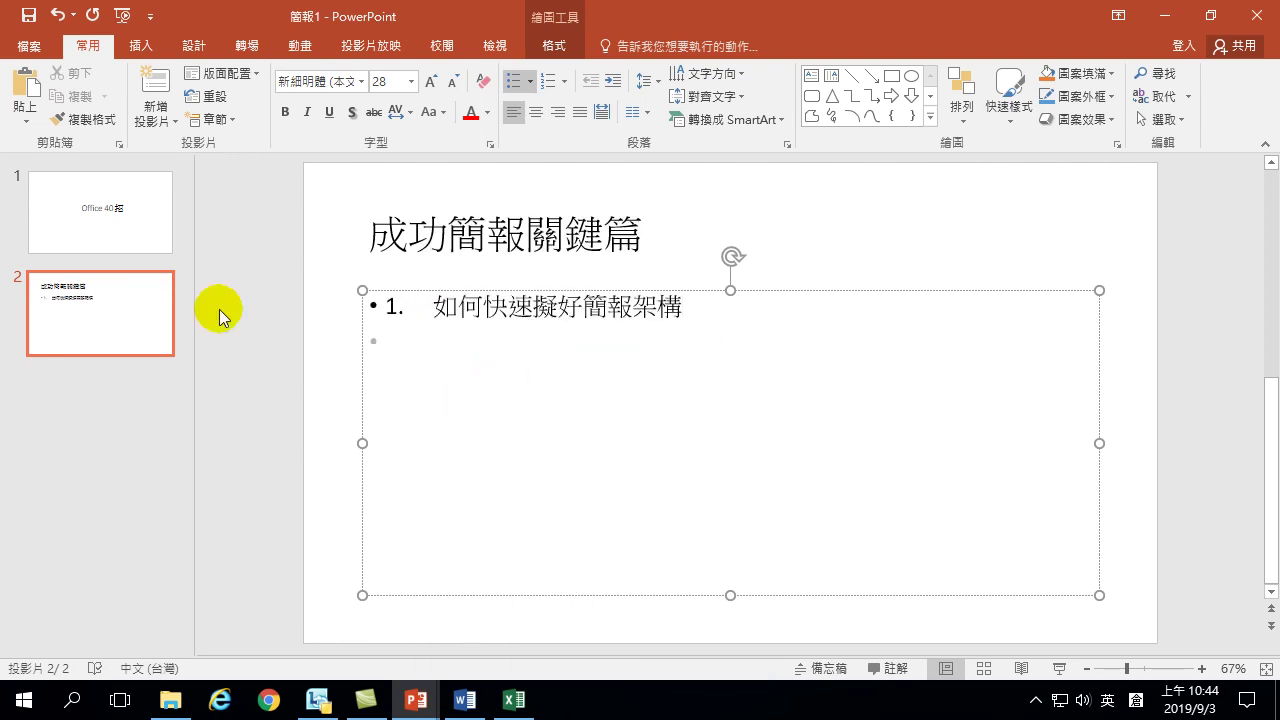
Step: Copy 簡報文字也可以成為眾人聚焦的技巧 from Word and paste it as the second bullet
left_click(465, 699)
left_click(84, 326)
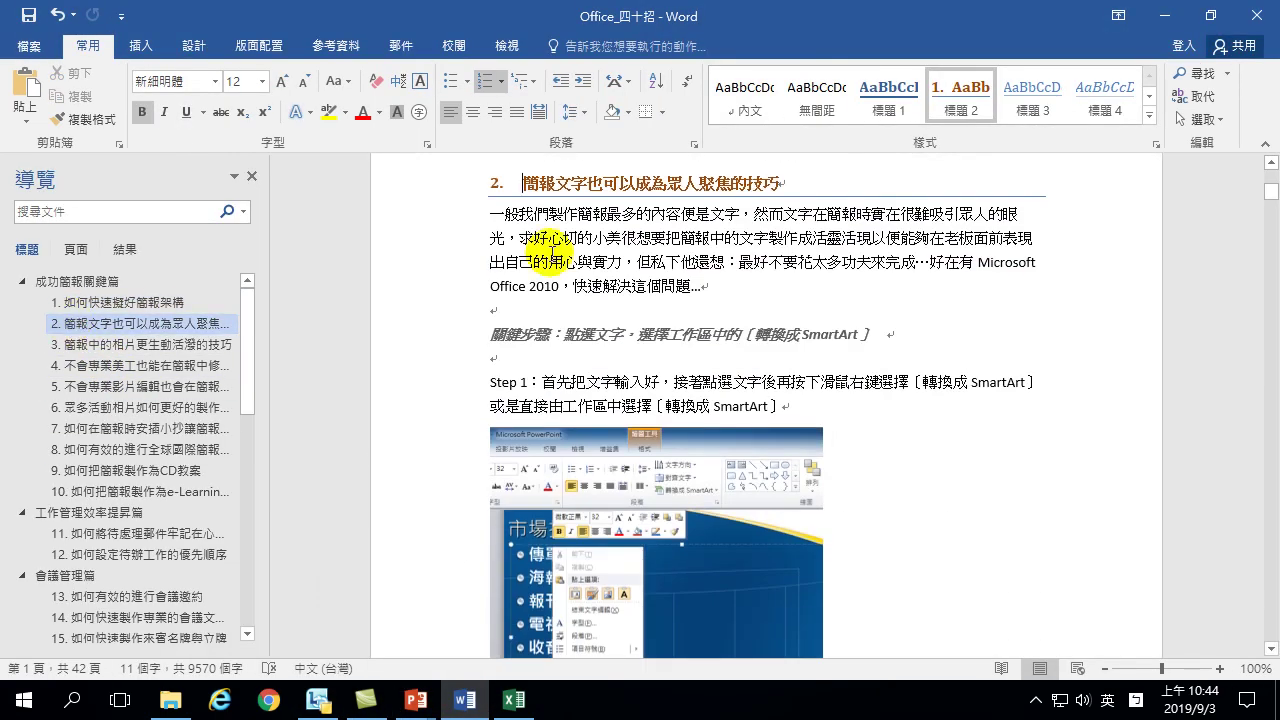
left_click_drag(524, 183, 780, 185)
key("ctrl+c")
right_click(780, 185)
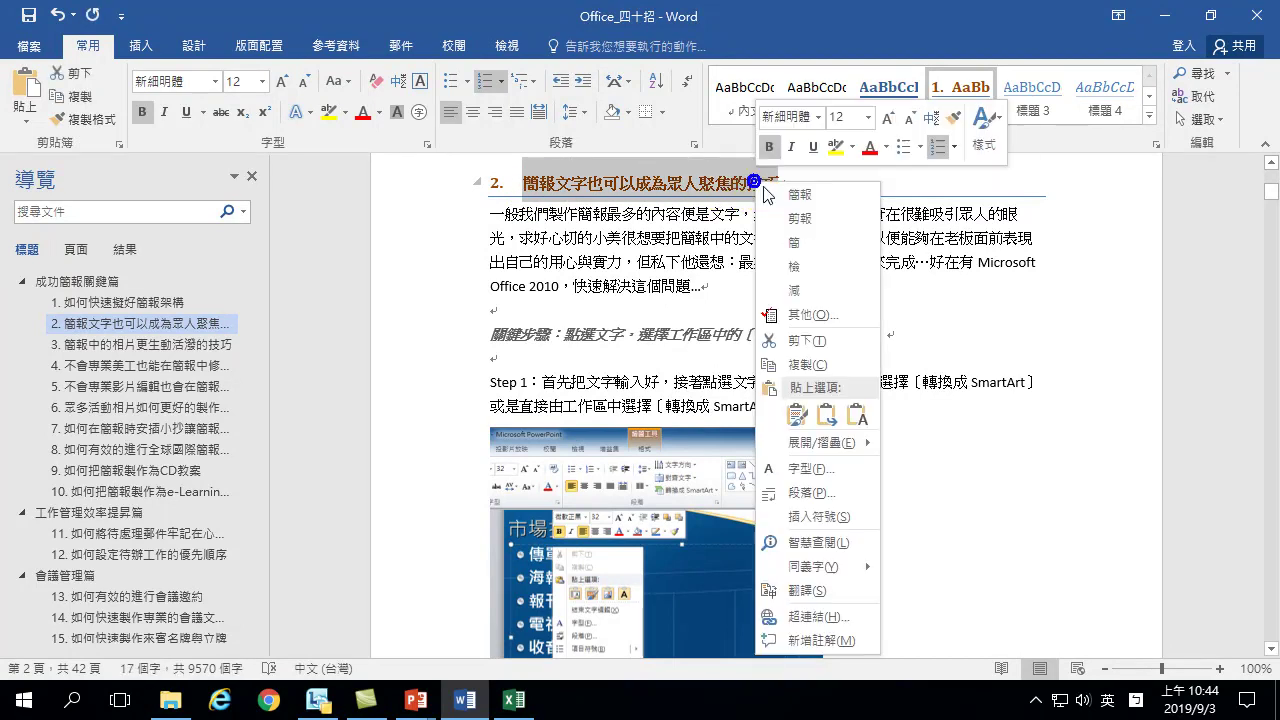
left_click(66, 95)
left_click(63, 94)
mouse_move(416, 700)
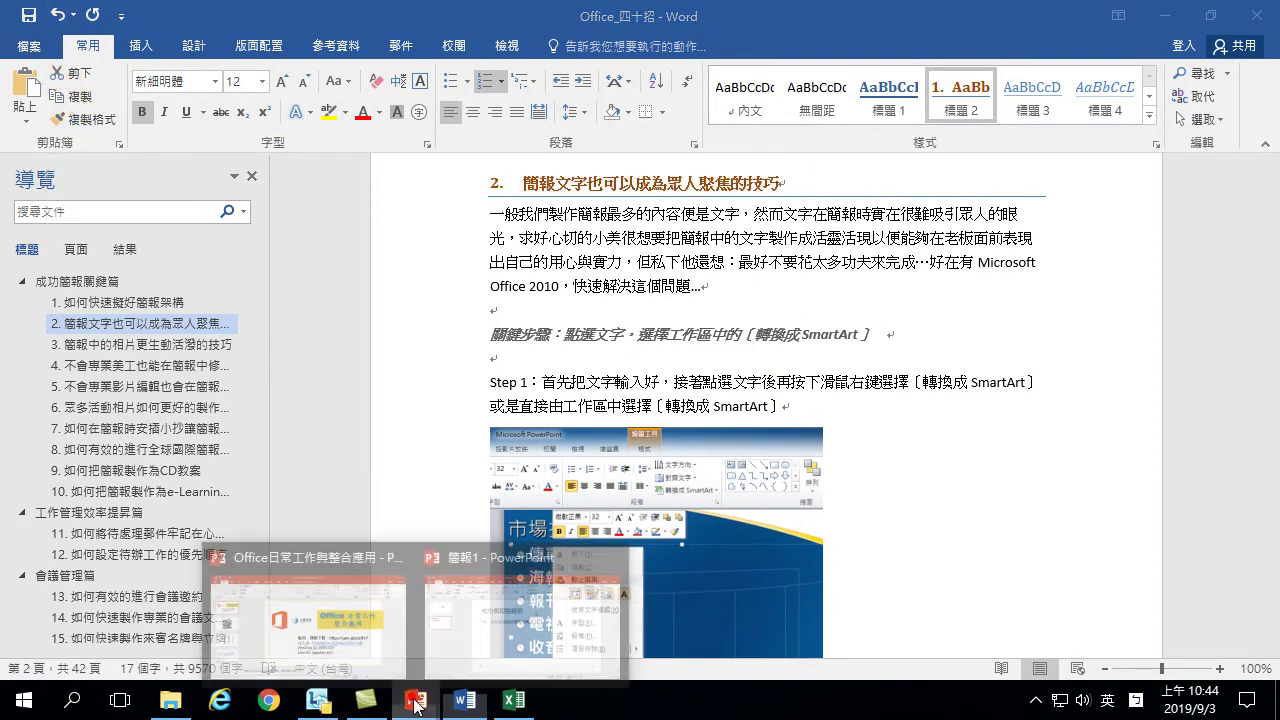
left_click(522, 627)
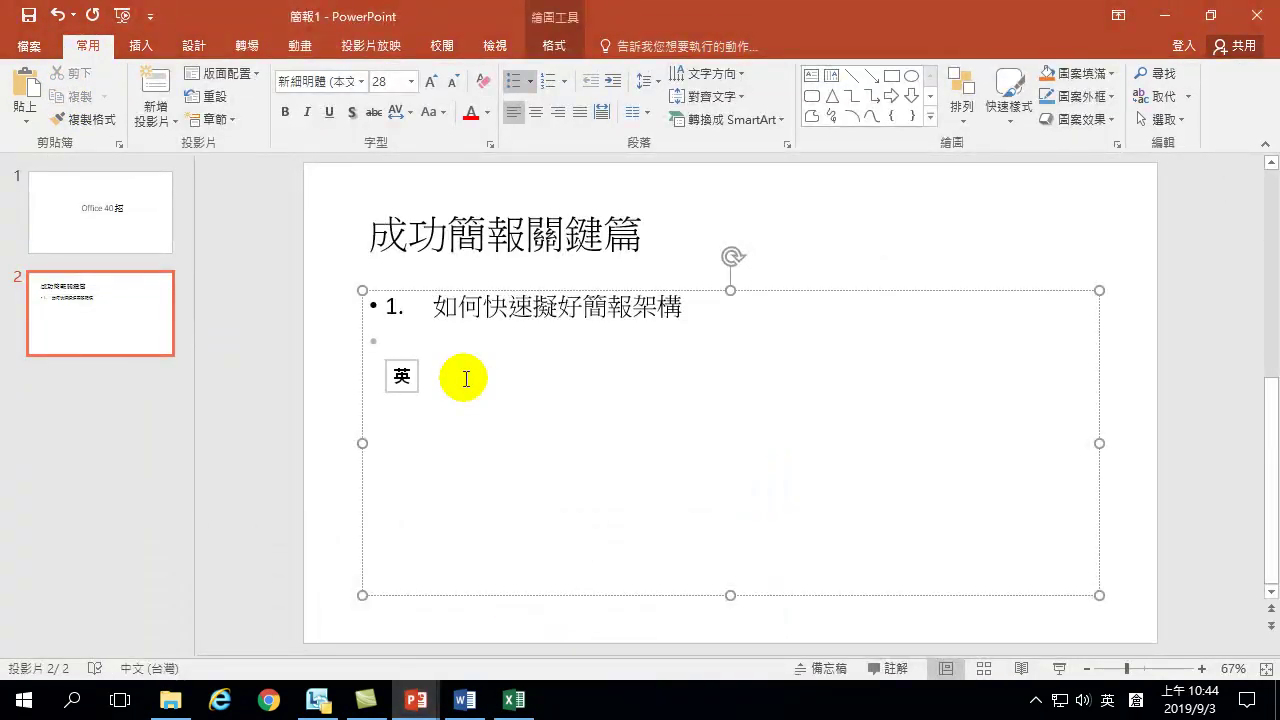
left_click(24, 90)
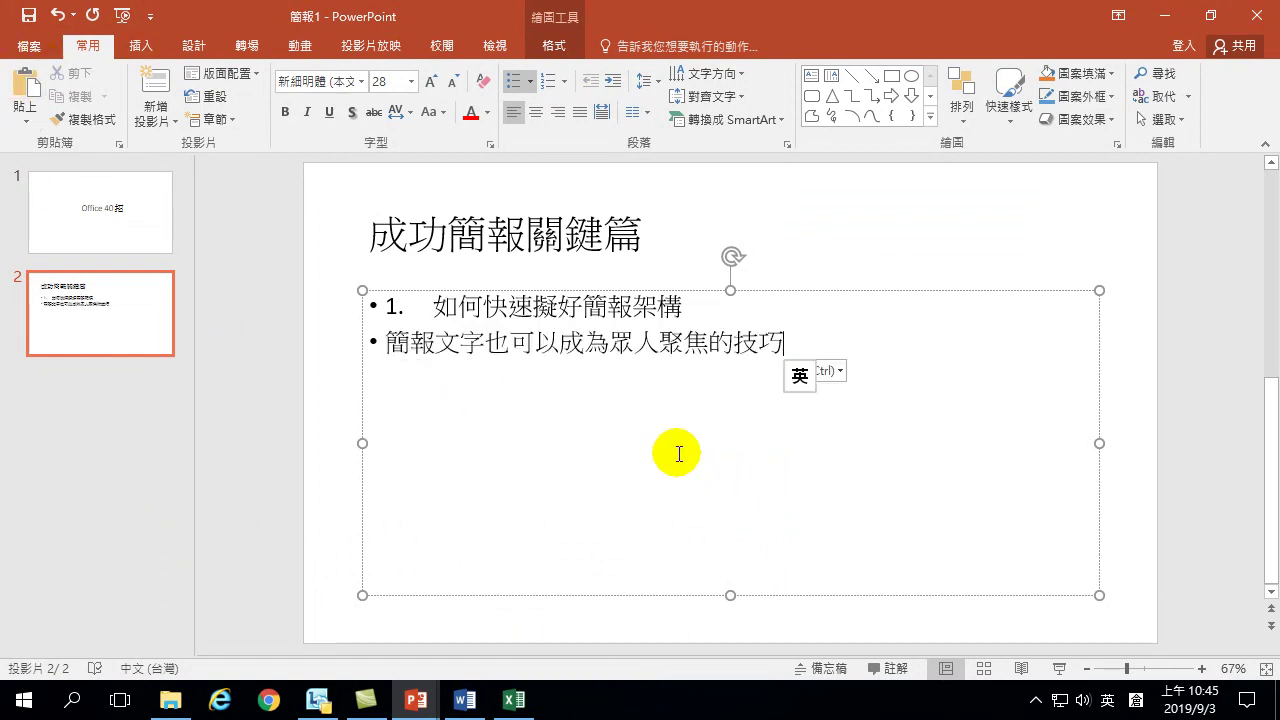
left_click(464, 699)
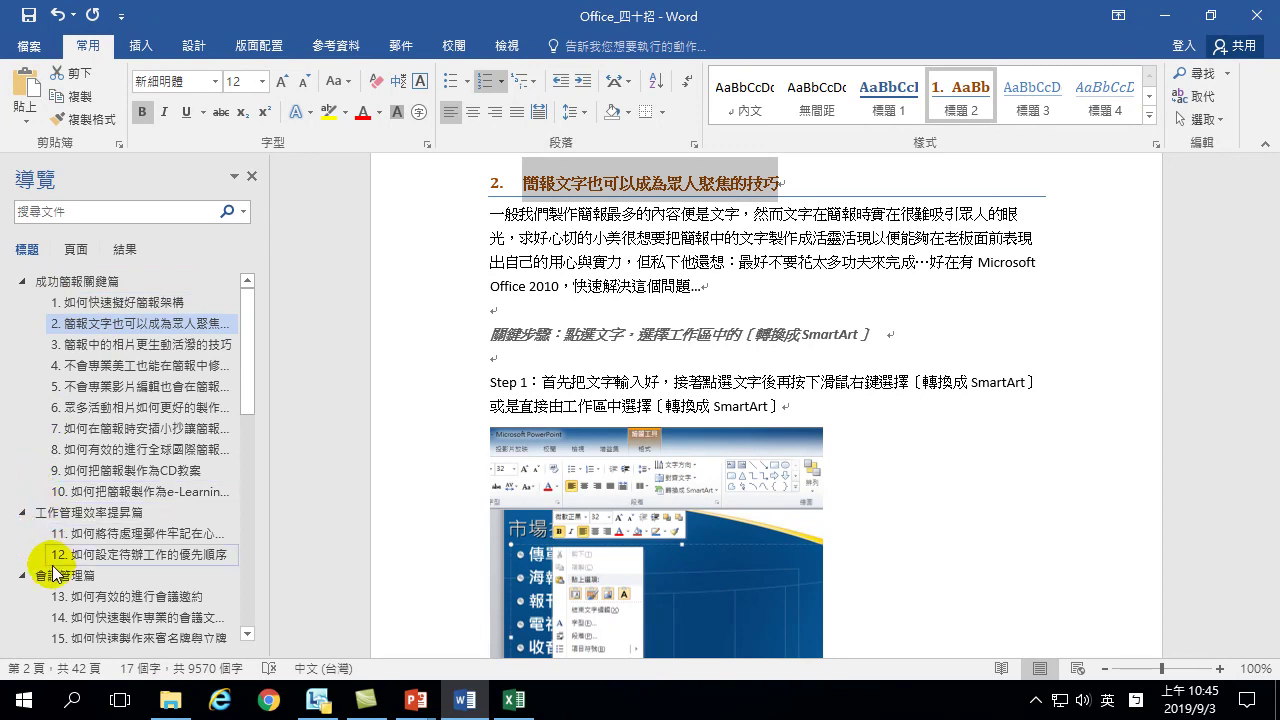
scroll(57, 584, "down", 3)
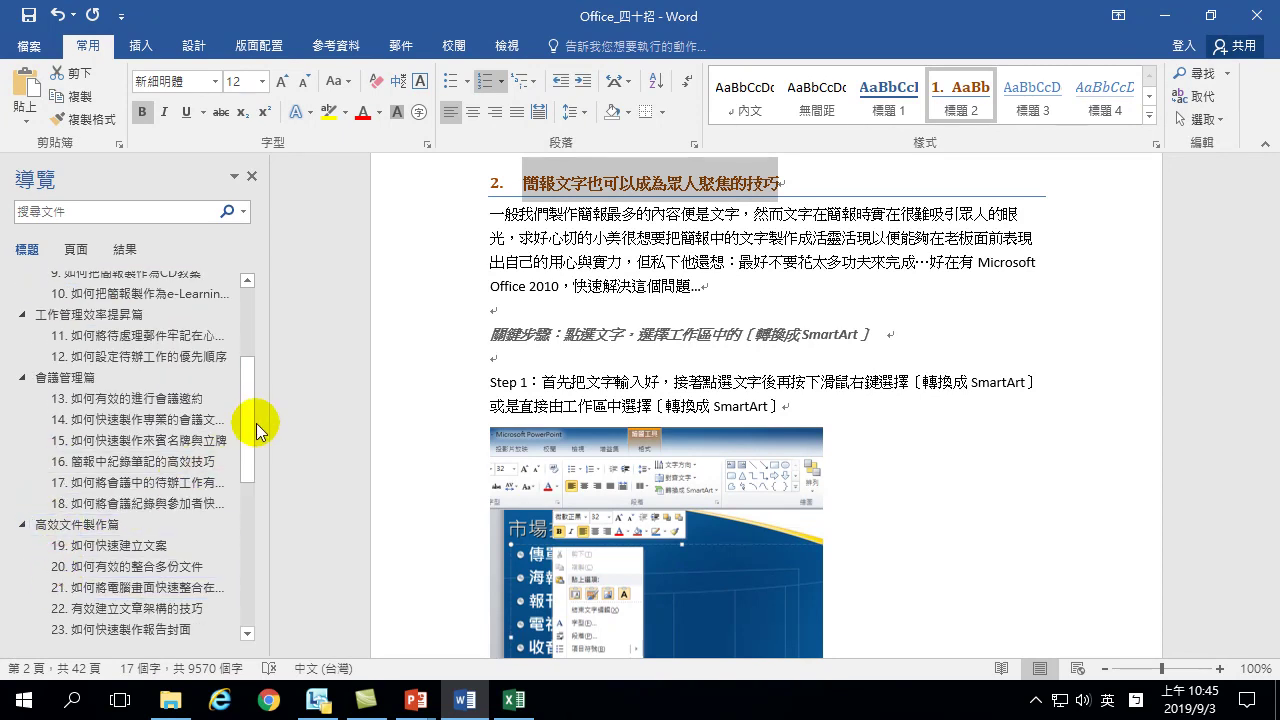
left_click_drag(249, 432, 249, 540)
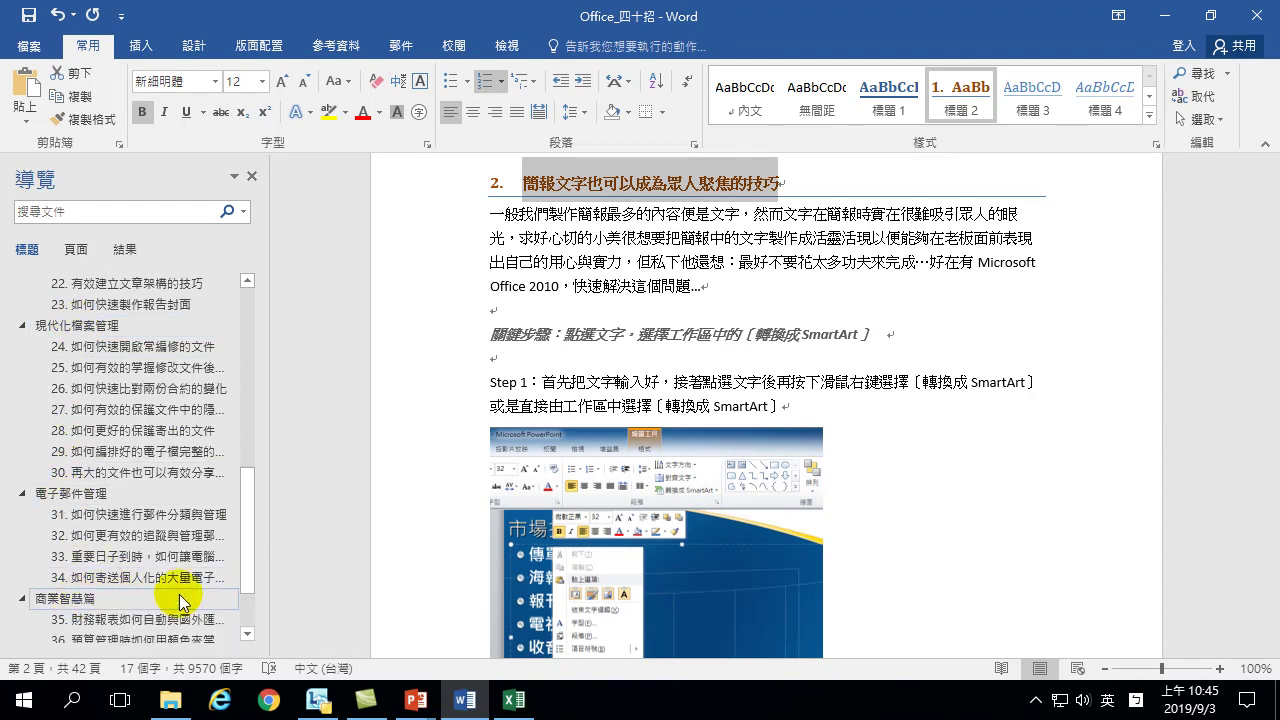
scroll(249, 512, "down", 2)
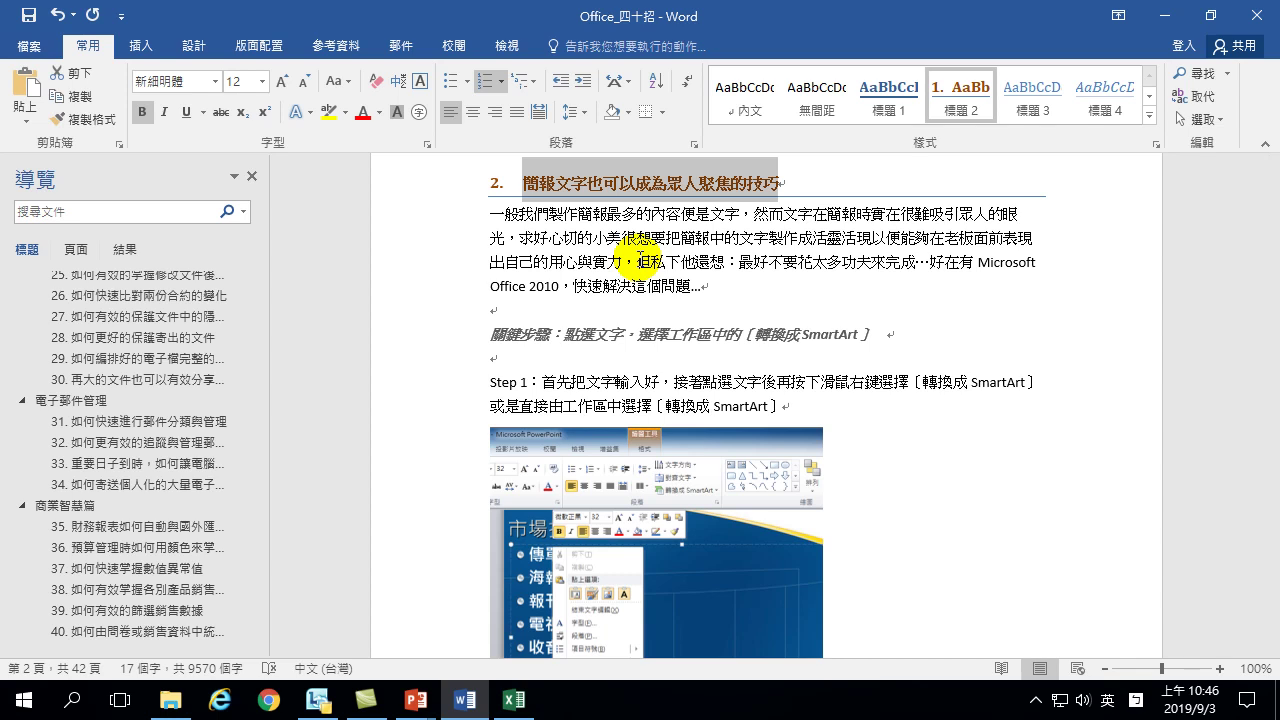
Step: Scroll to the top of Office_四十招 and place the cursor in the 成功簡報關鍵篇 heading
left_click(463, 703)
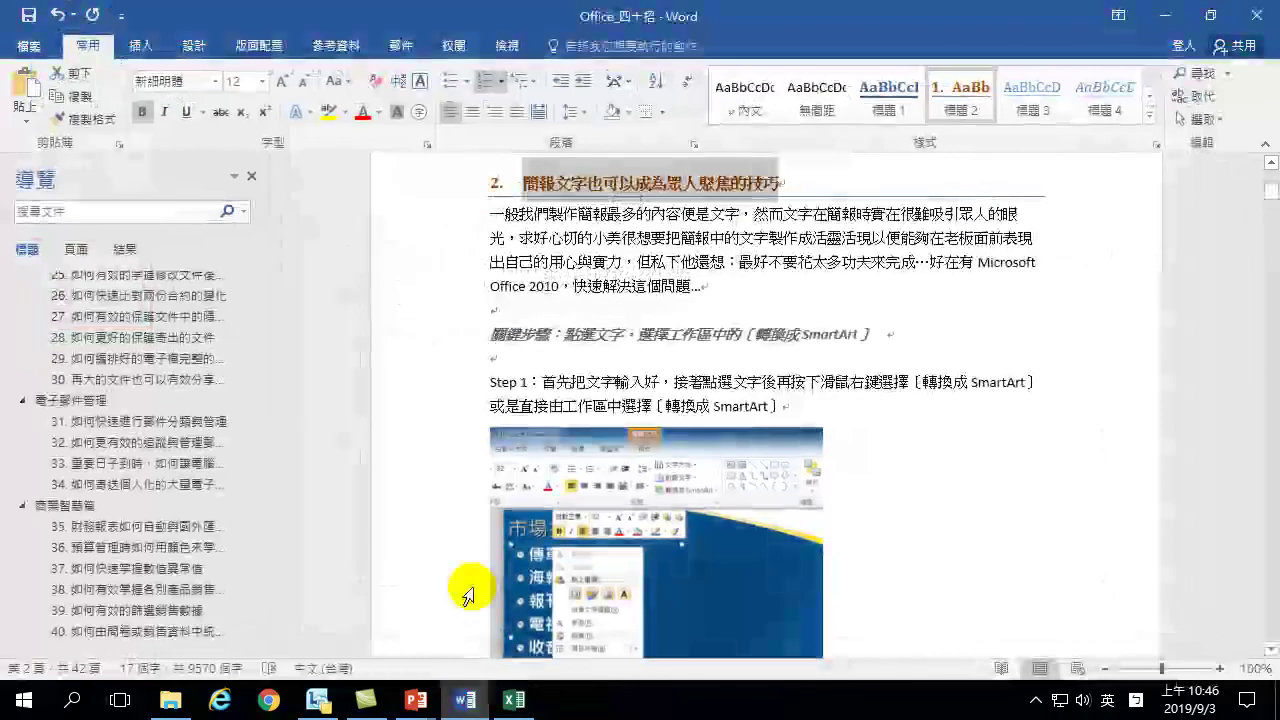
left_click(586, 246)
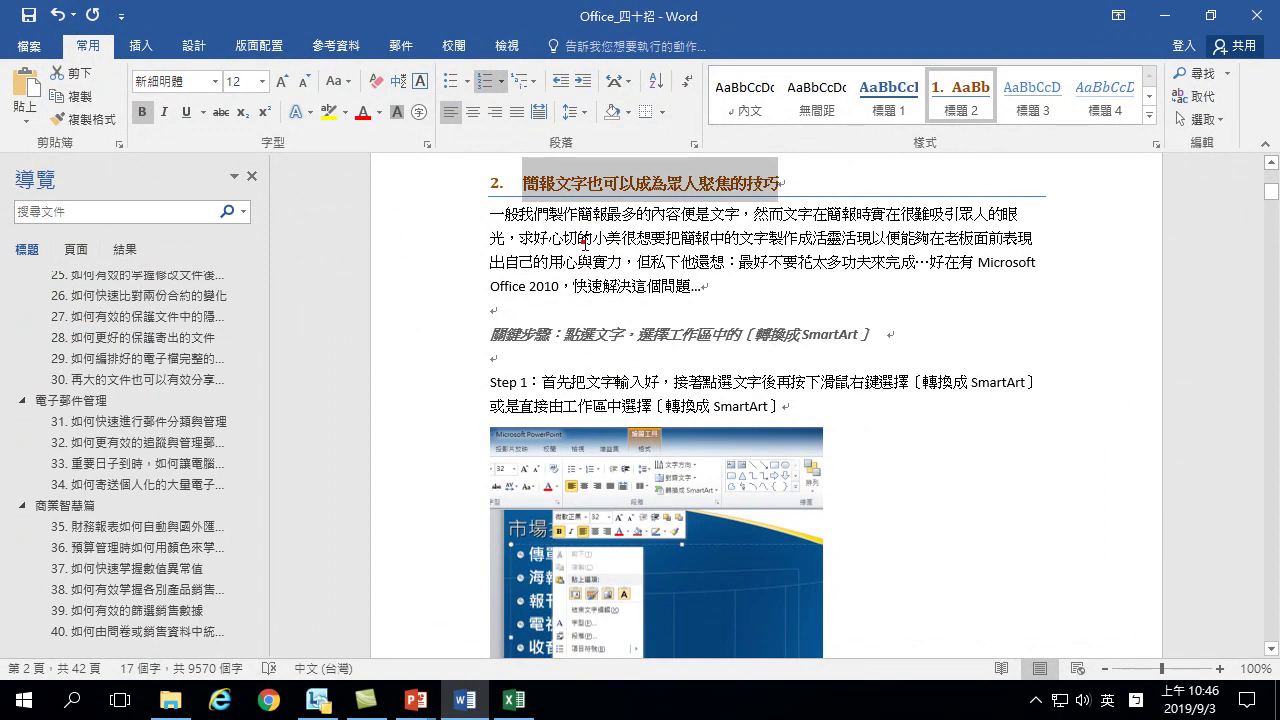
scroll(569, 266, "up", 15)
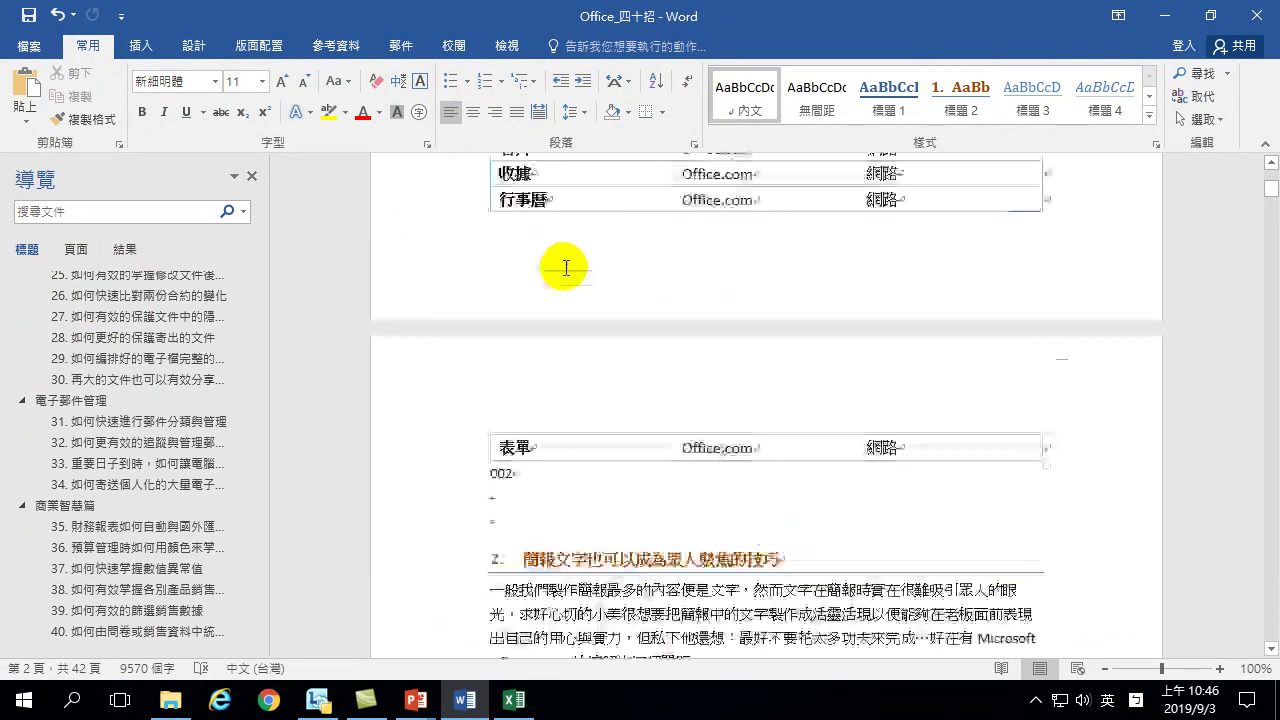
left_click(530, 318)
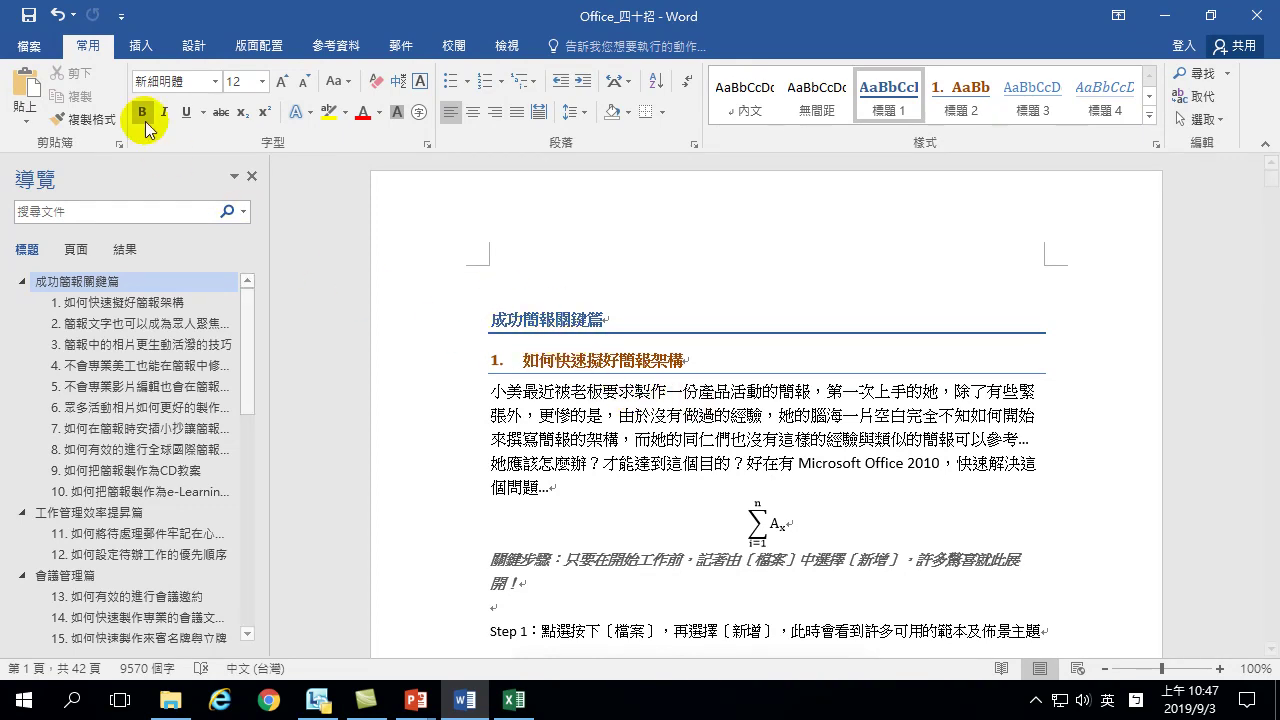
Step: Open the Word 選項 (Options) dialog from the File backstage view
left_click(33, 47)
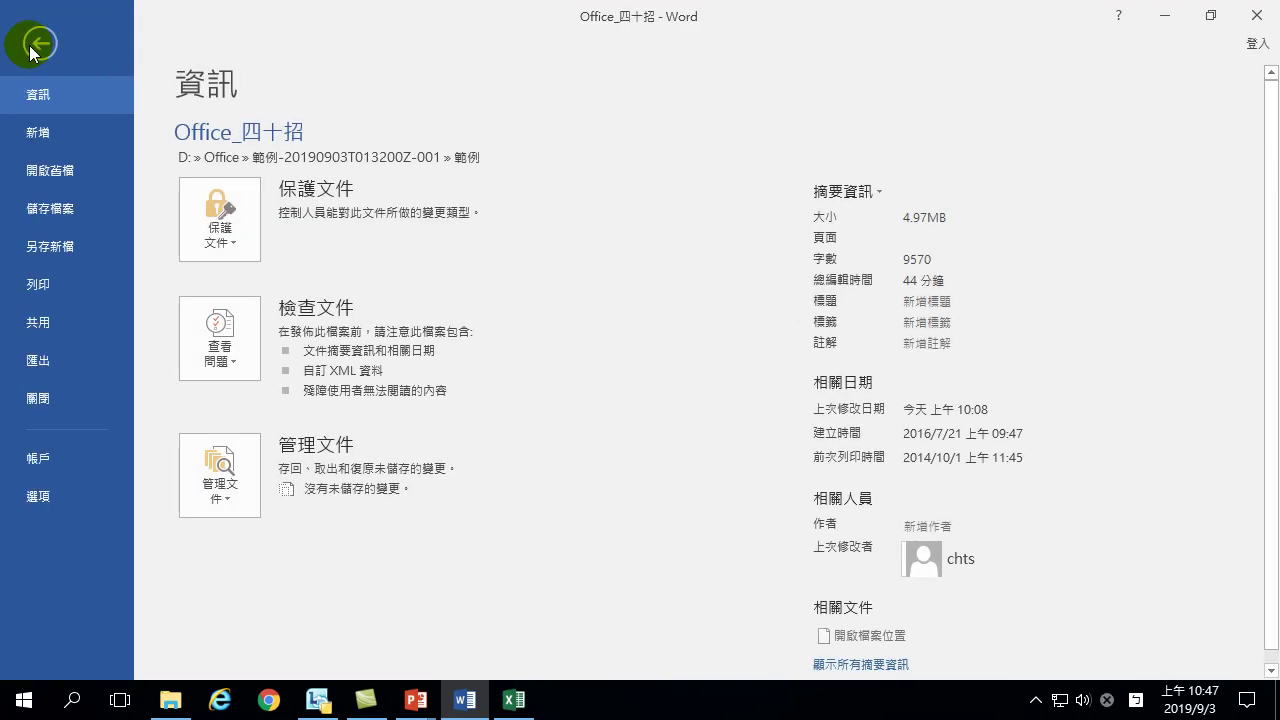
left_click(38, 44)
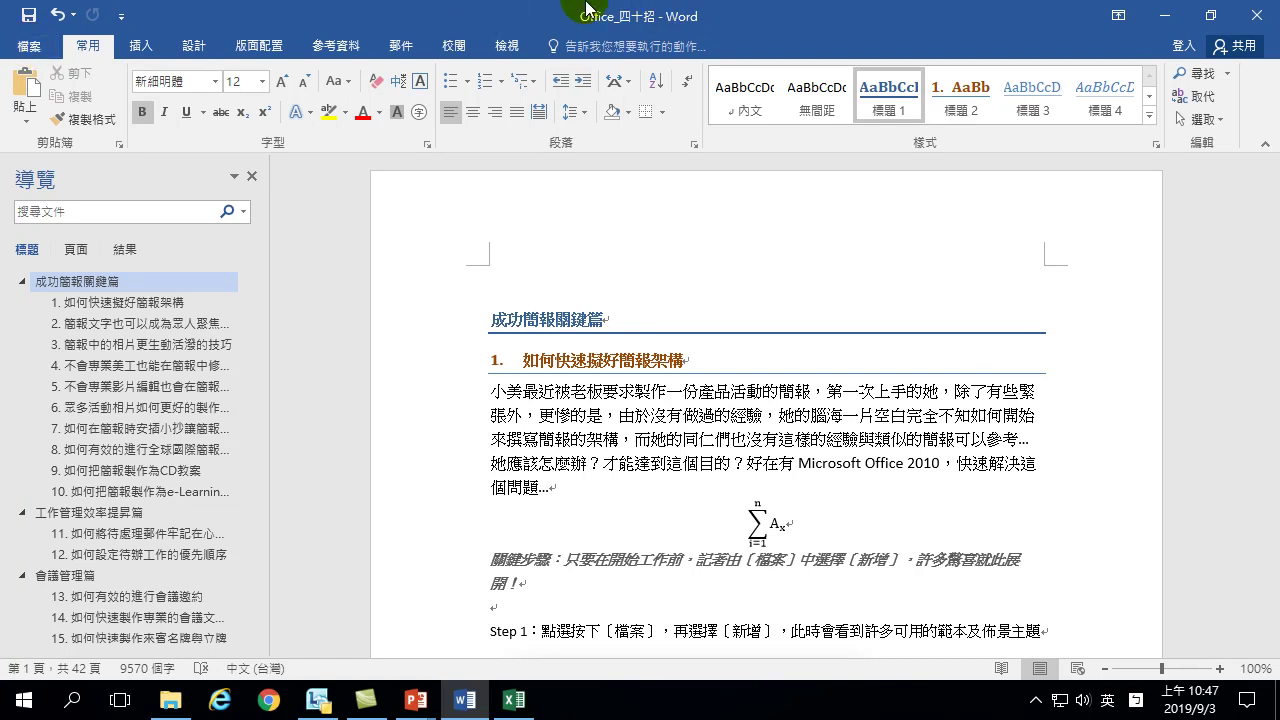
left_click(26, 52)
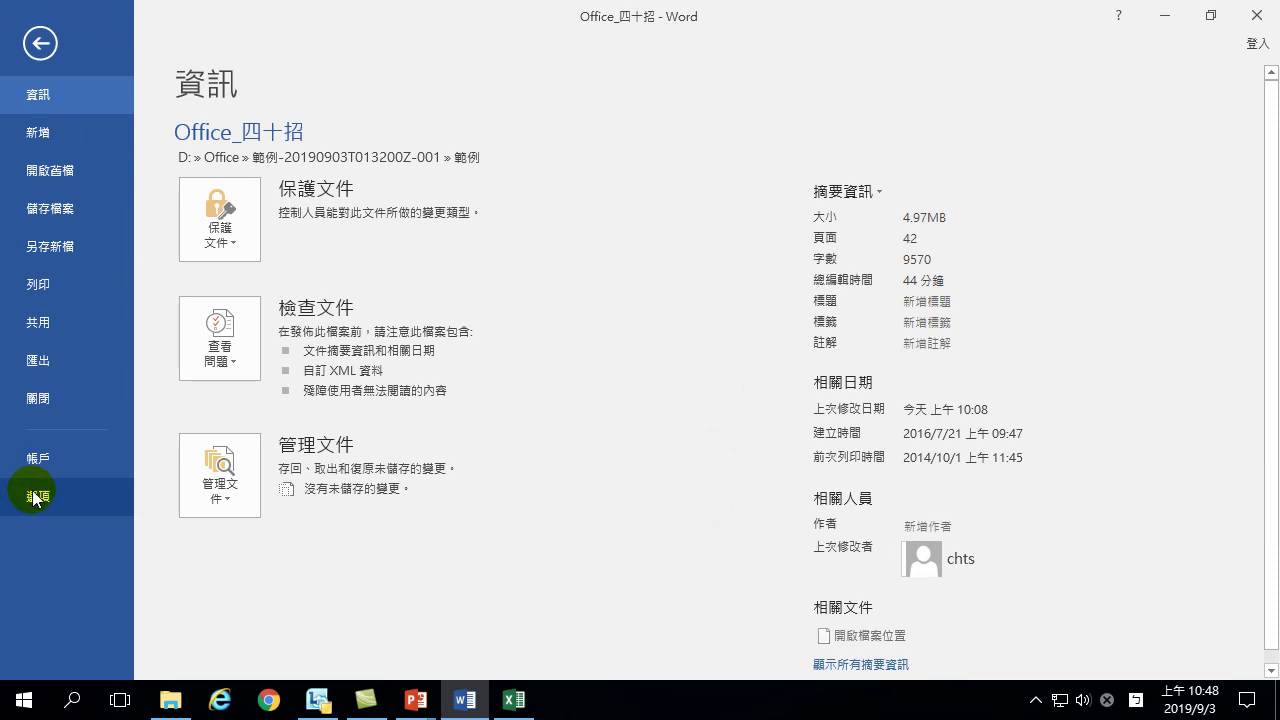
left_click(38, 496)
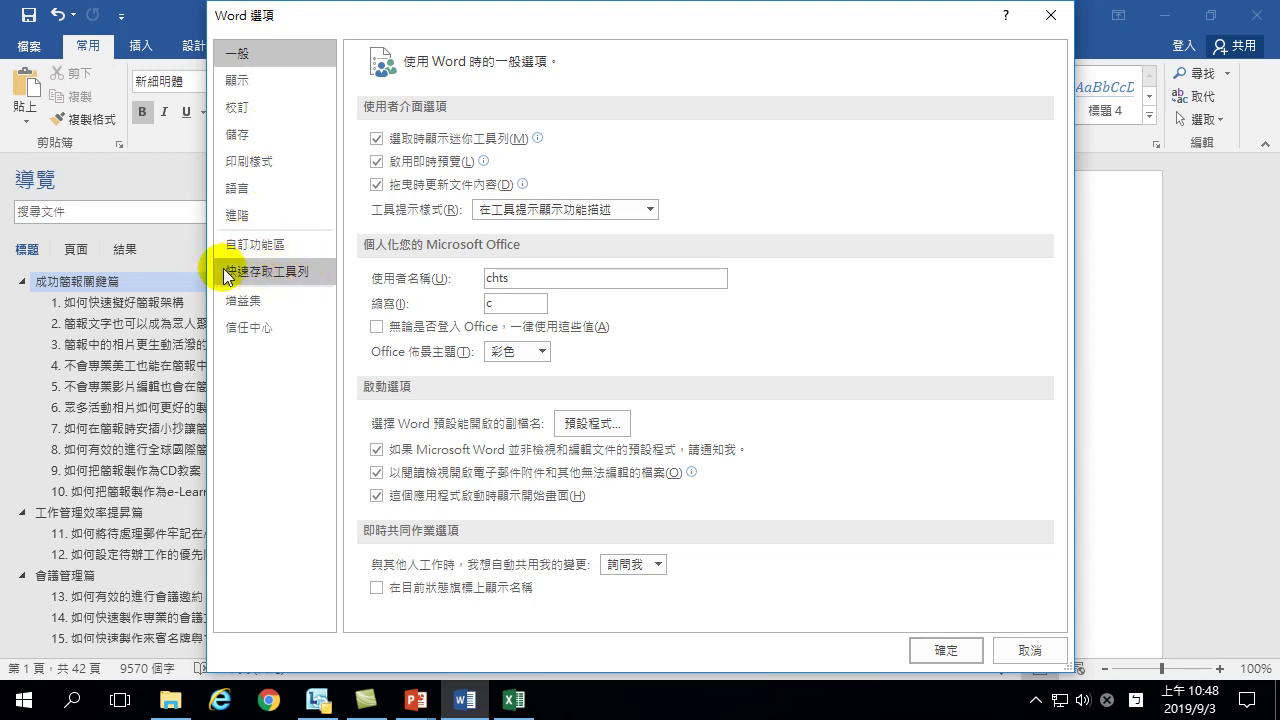
Step: On the 快速存取工具列 page, list commands from 不在功能區的命令 (Commands Not in the Ribbon)
left_click(255, 276)
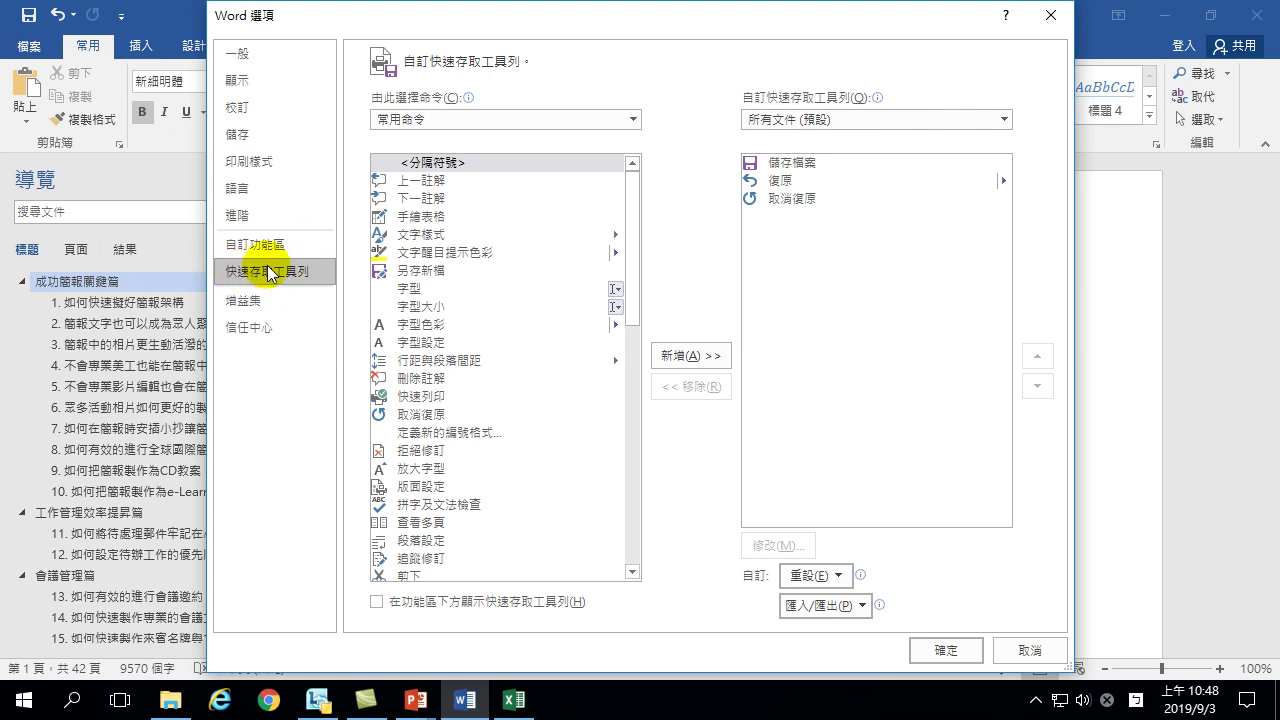
left_click(437, 121)
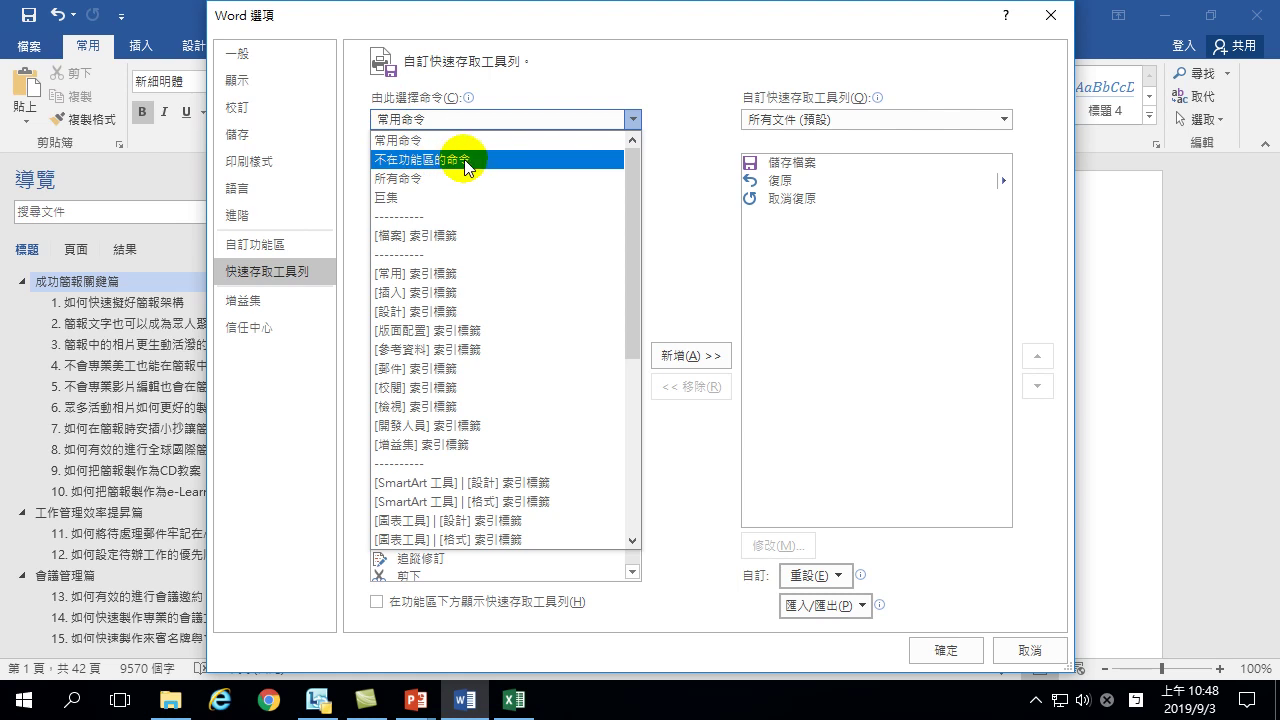
left_click(385, 160)
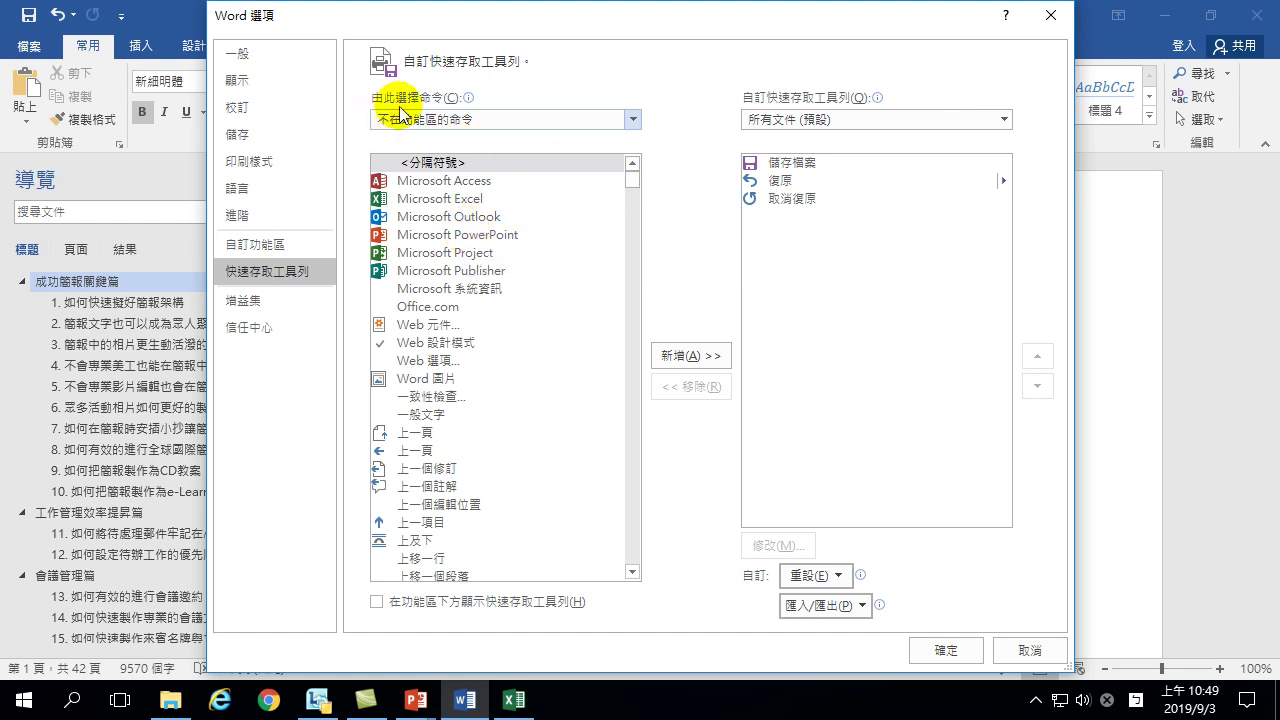
Step: Add 傳送到 Microsoft PowerPoint to the Quick Access Toolbar and confirm with 確定
mouse_move(465, 104)
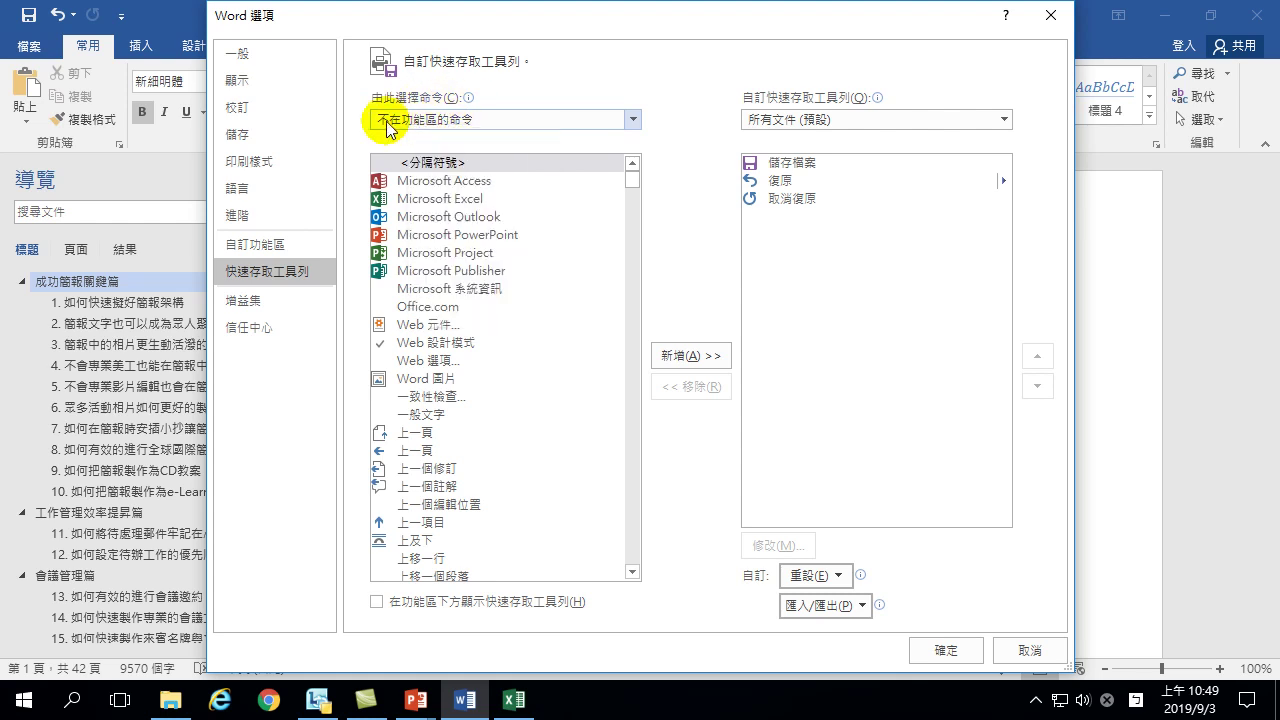
left_click_drag(634, 180, 631, 443)
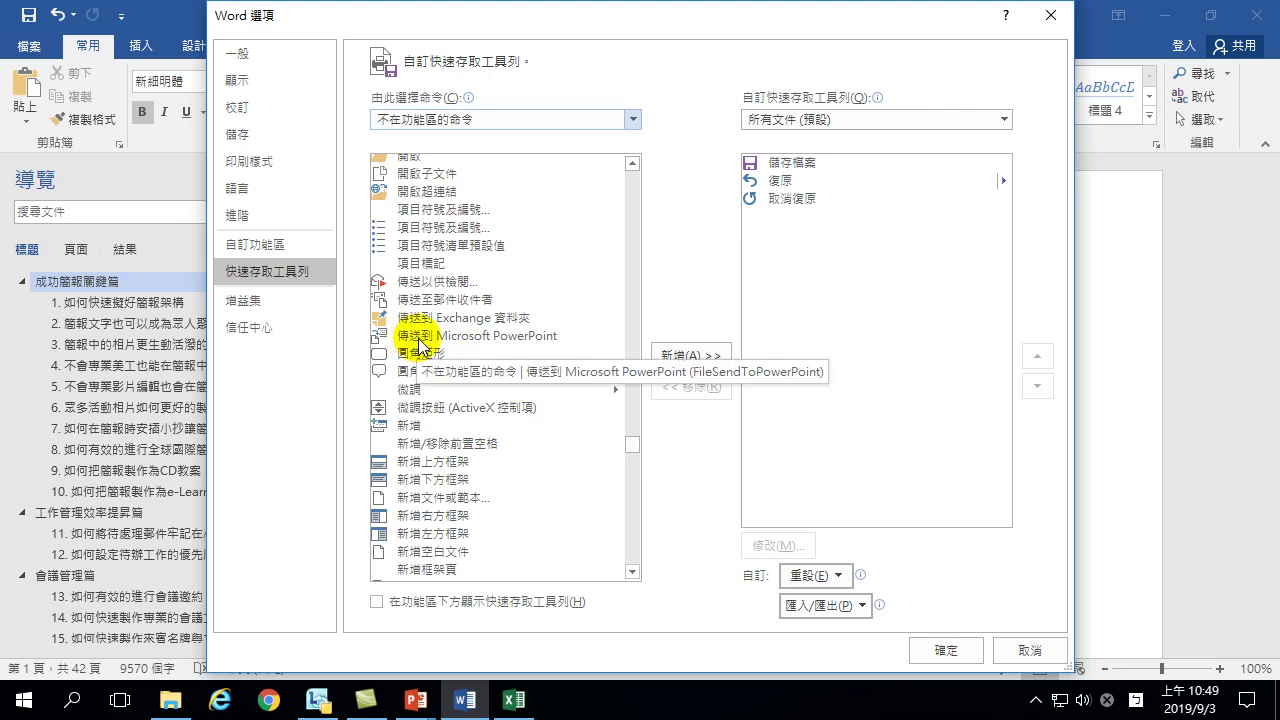
left_click(500, 340)
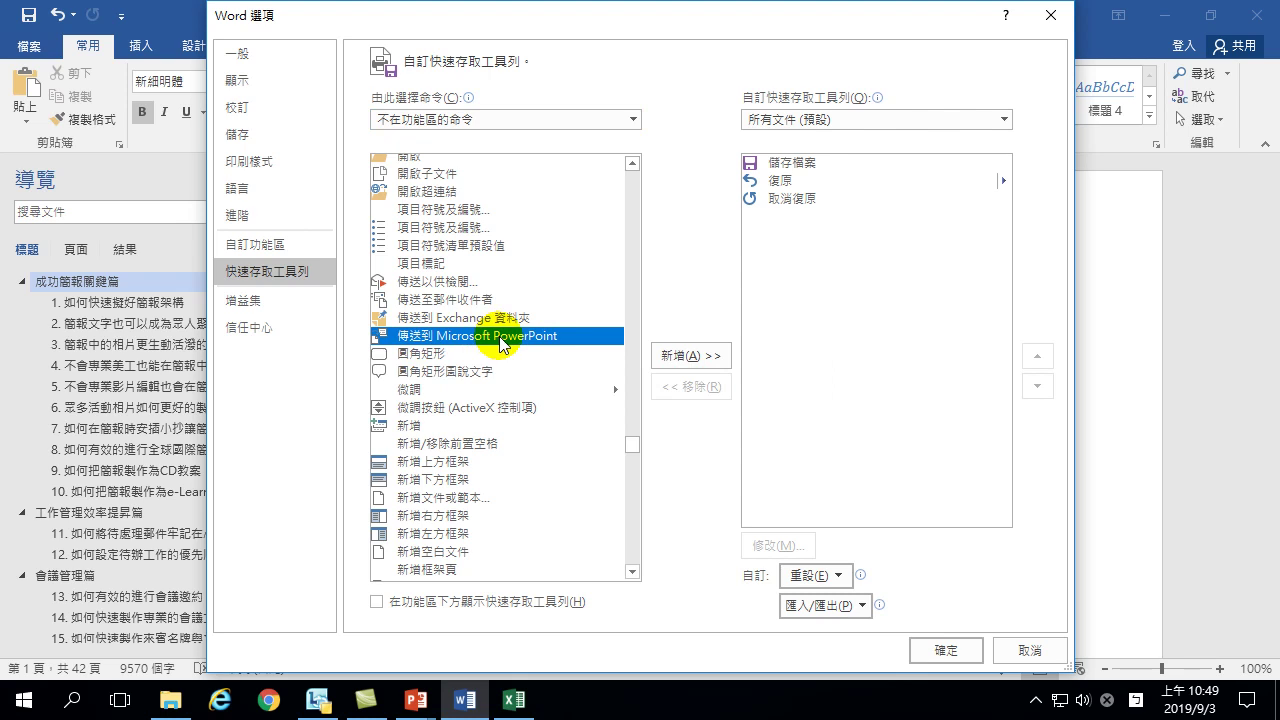
left_click(672, 358)
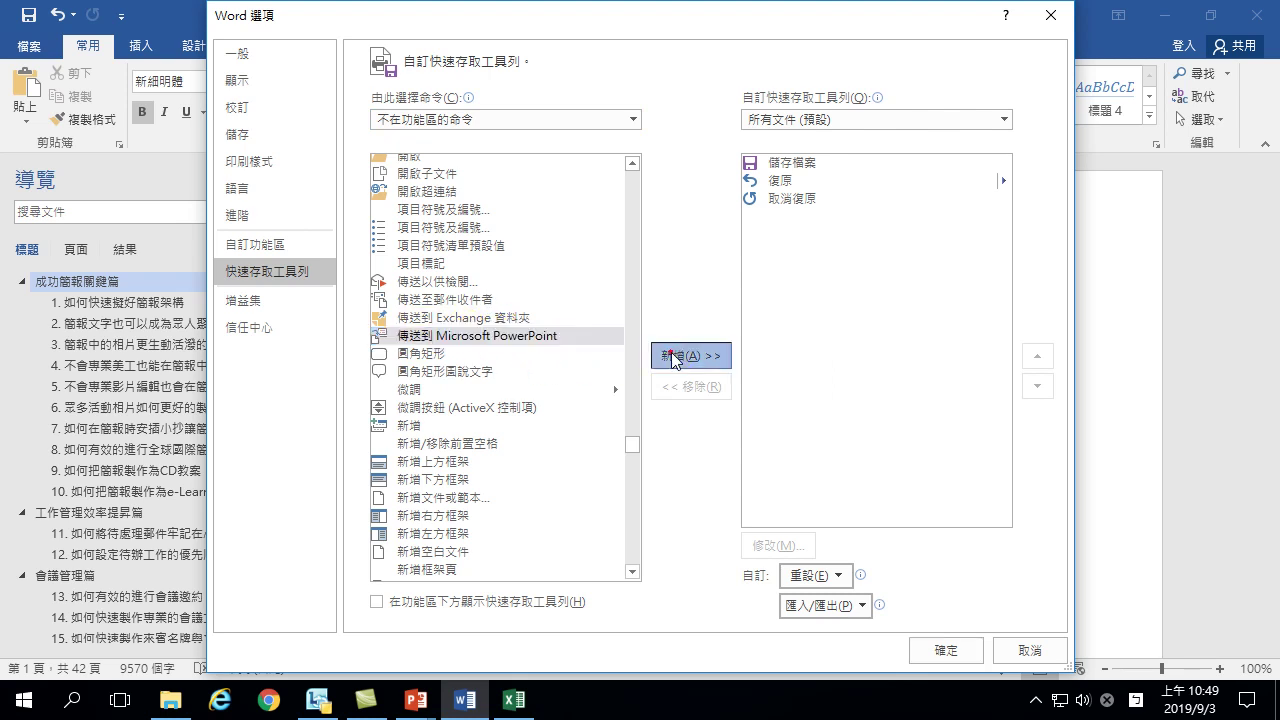
left_click(431, 336)
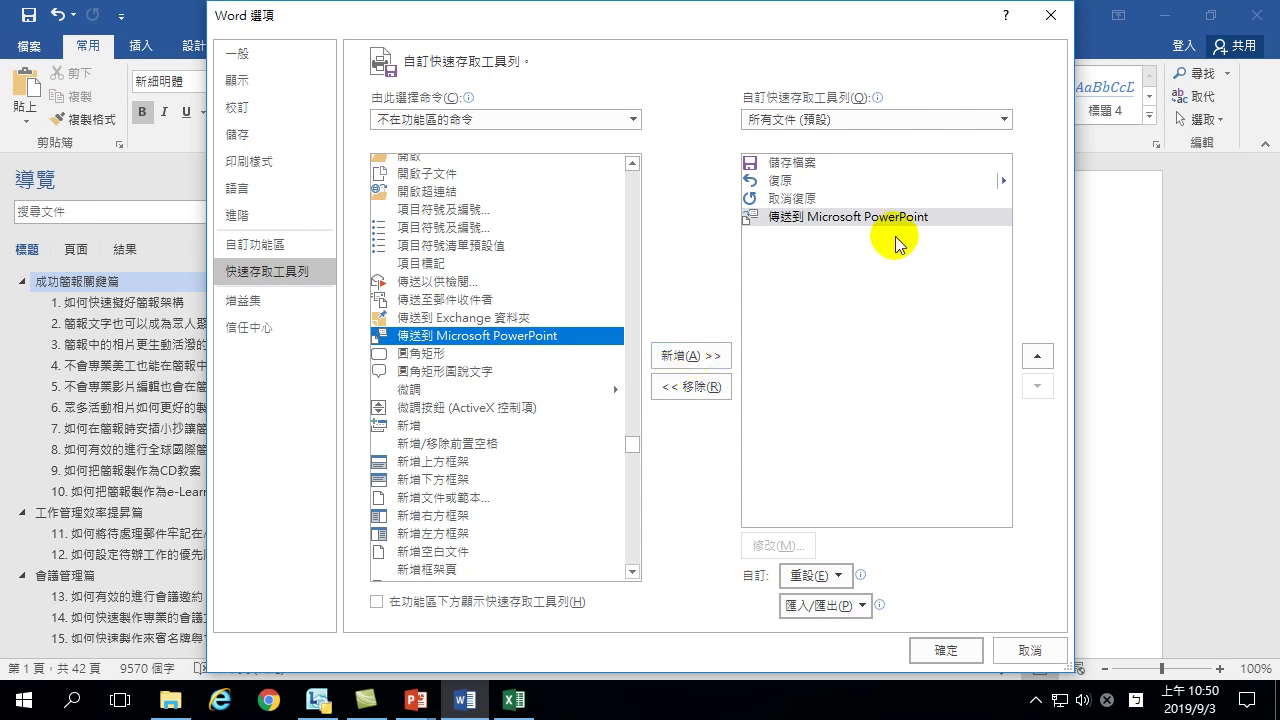
left_click(945, 652)
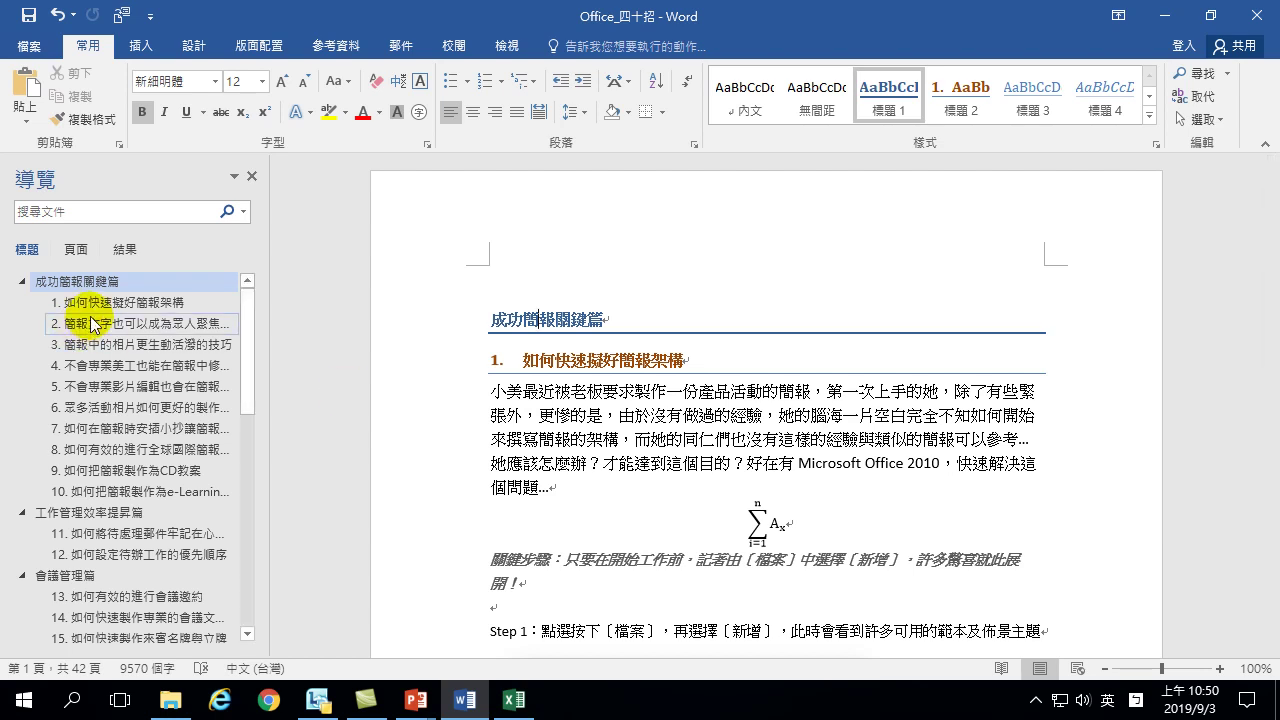
Step: Send the Office_四十招 outline to PowerPoint with the new Quick Access Toolbar button
left_click(122, 17)
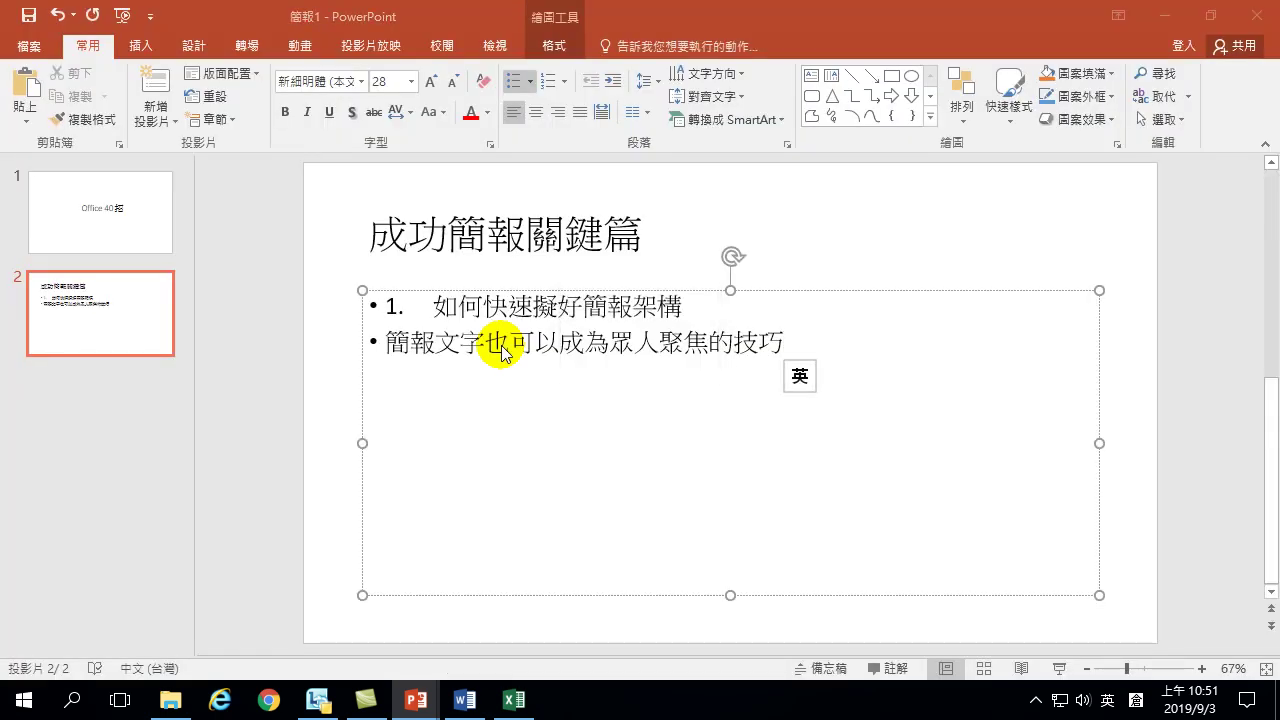
Step: Bring the outline-generated 簡報2 presentation window to the front
mouse_move(418, 706)
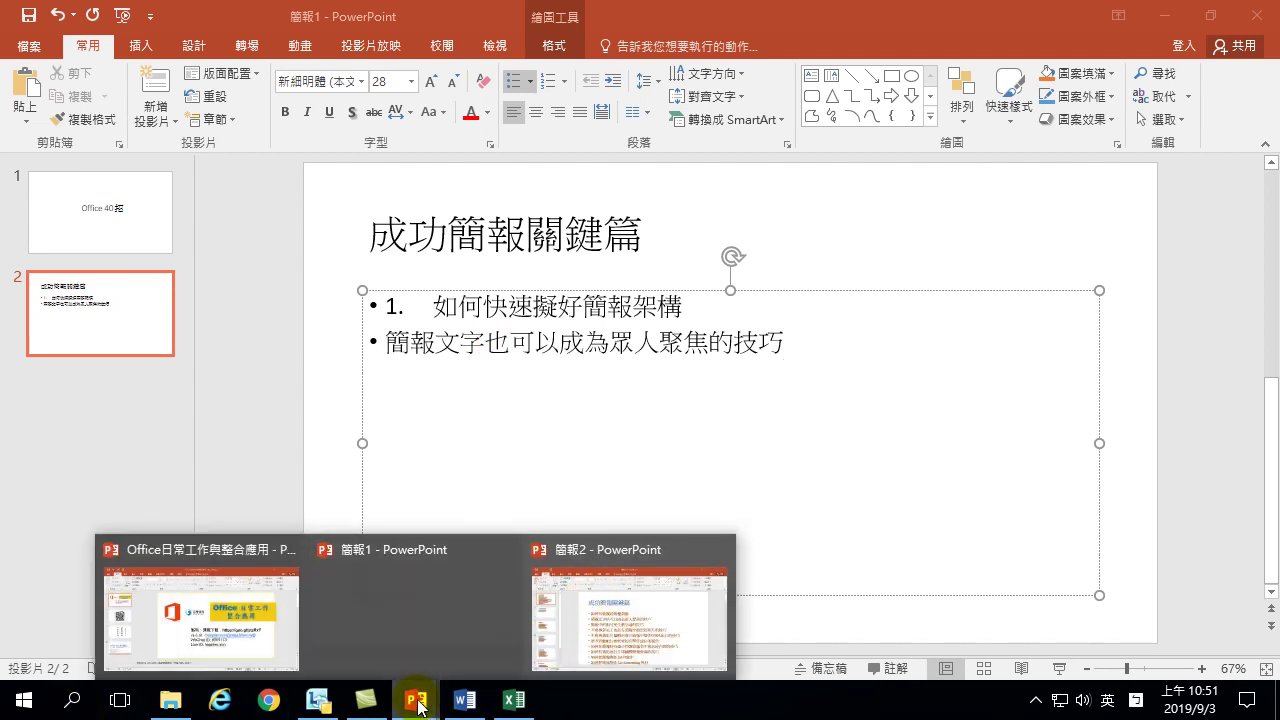
left_click(614, 549)
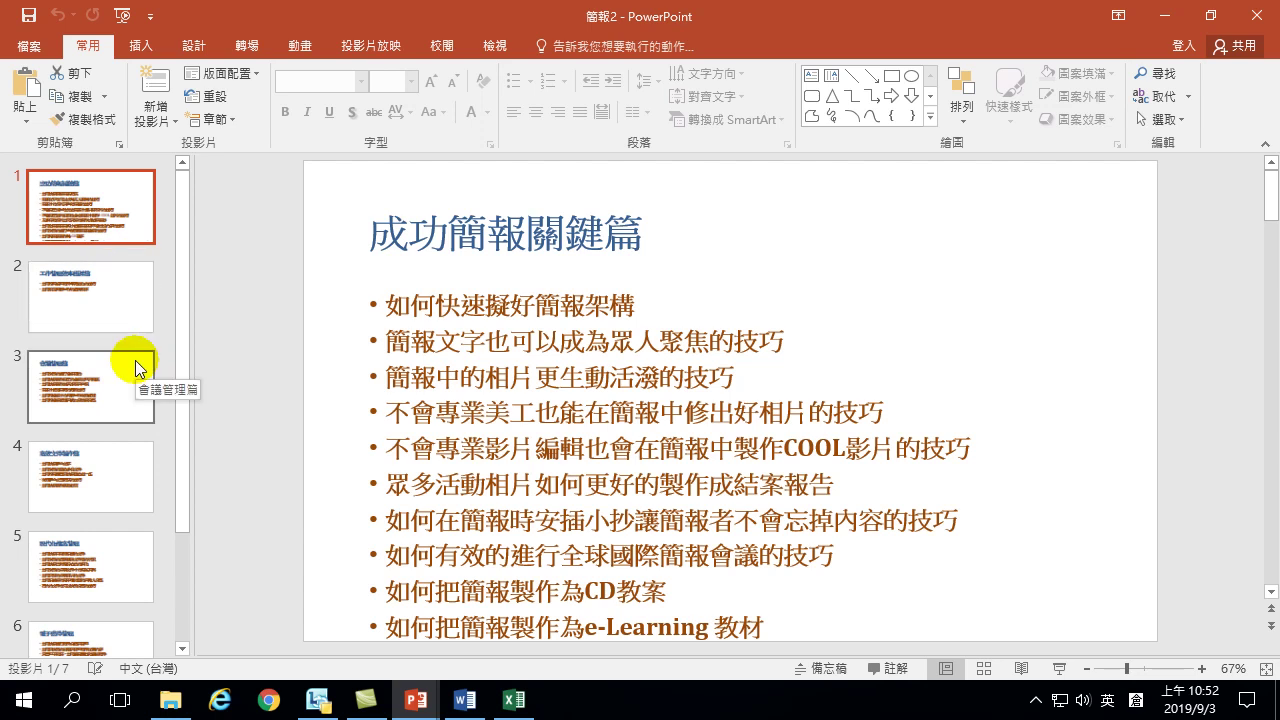
left_click(422, 706)
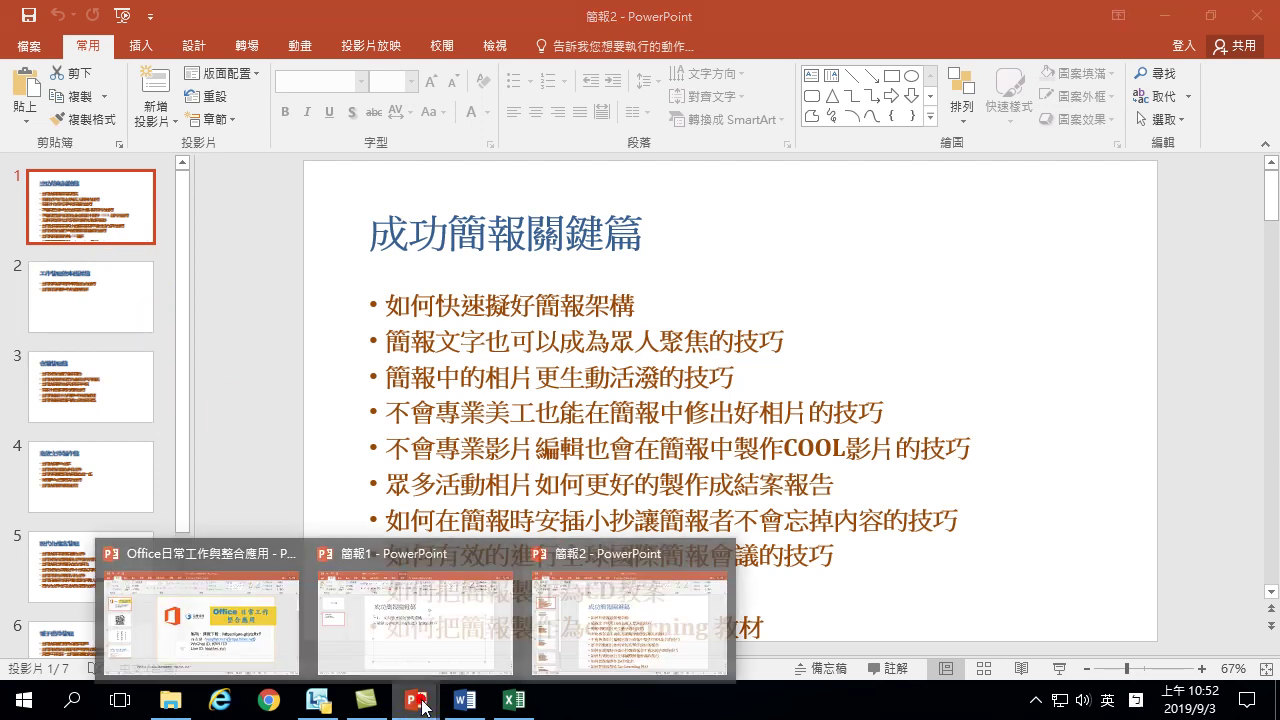
left_click(632, 618)
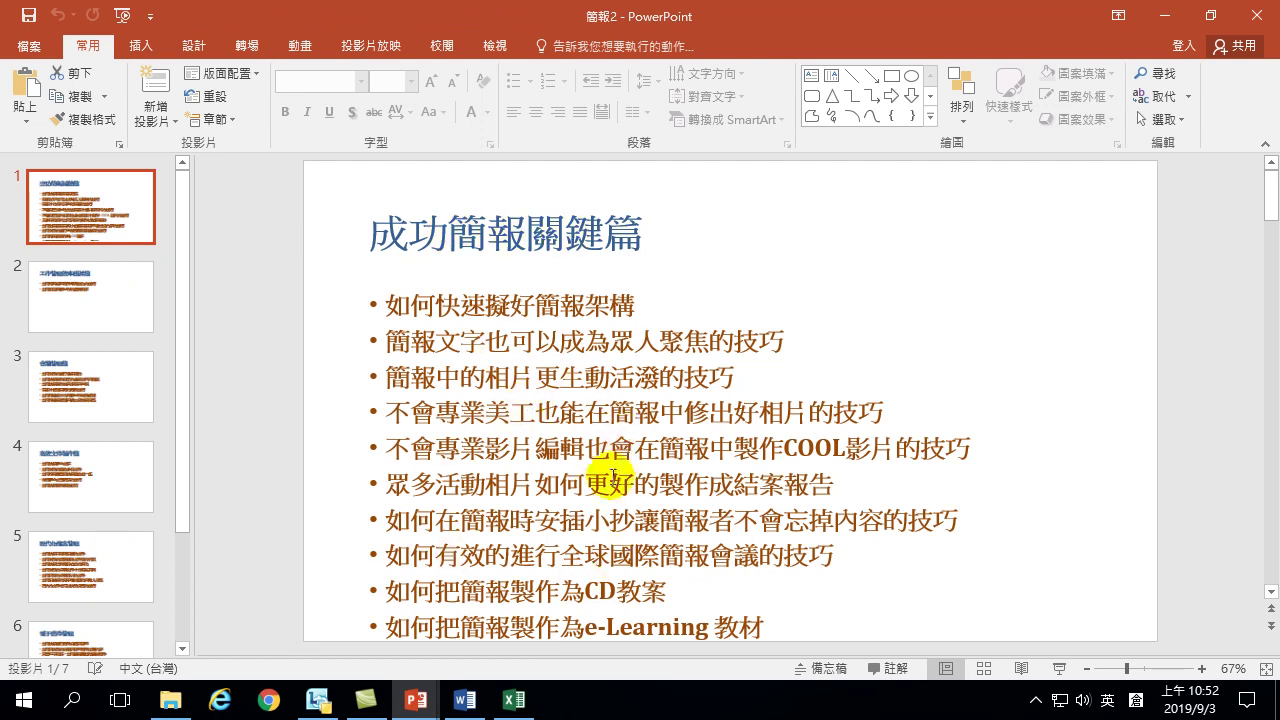
Step: Browse slides 2, 3 and 4 of 簡報2, then return to slide 1
left_click(143, 276)
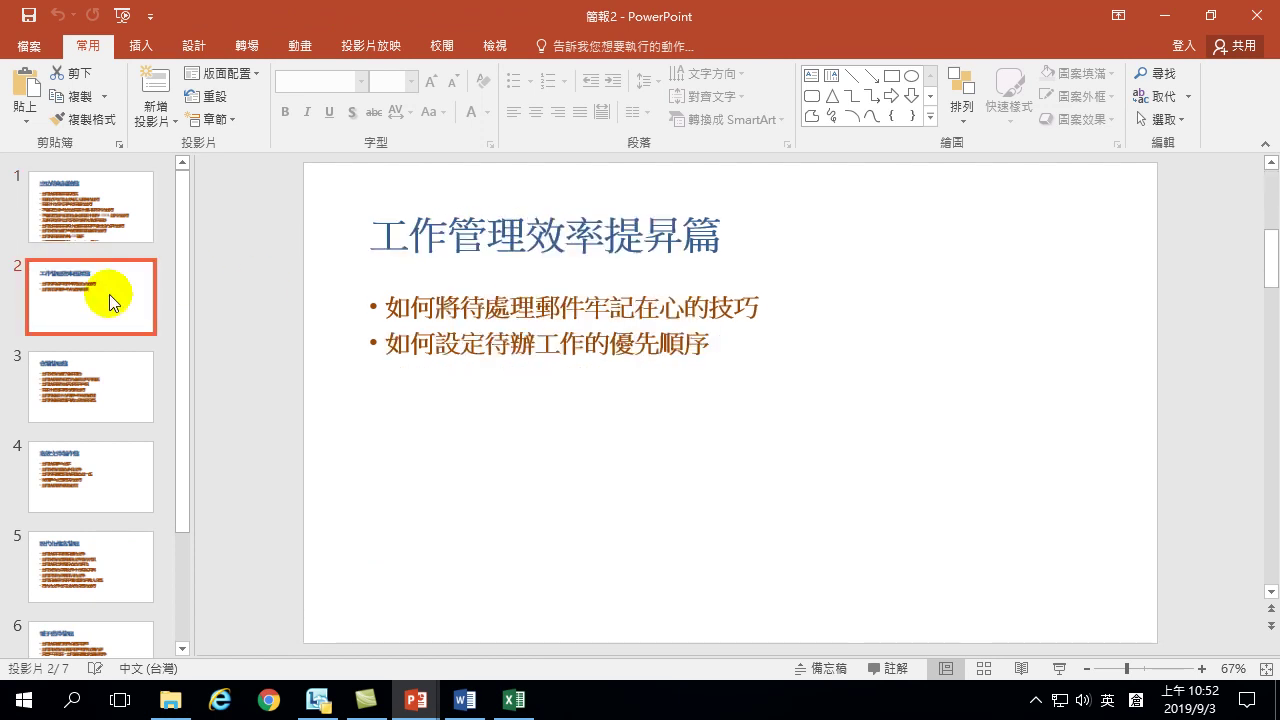
left_click(104, 390)
left_click(96, 498)
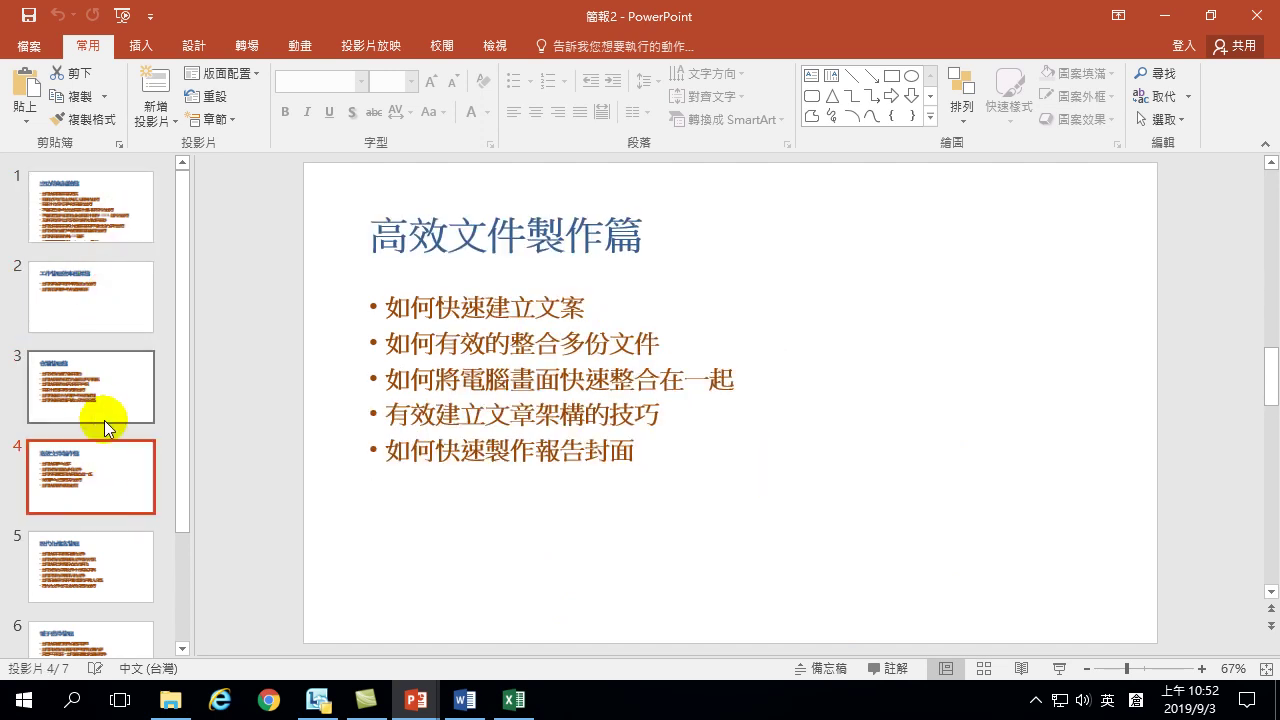
scroll(105, 512, "down", 3)
scroll(97, 571, "up", 3)
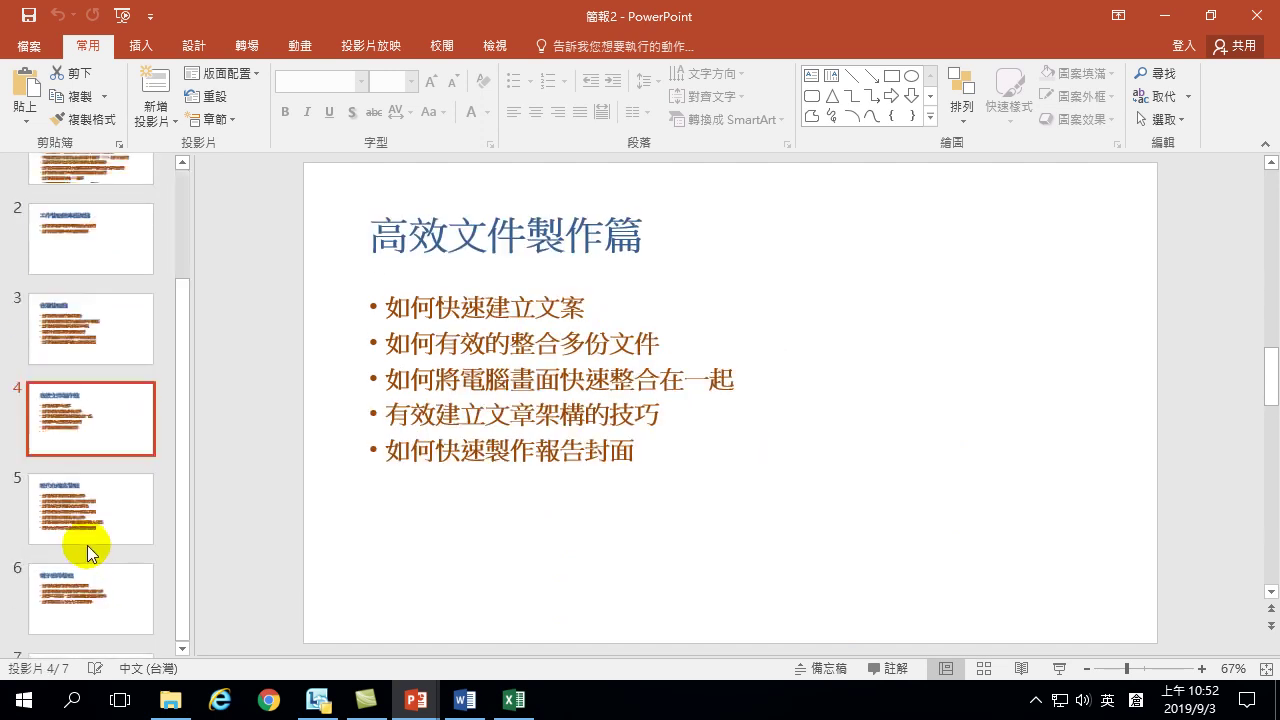
left_click(70, 196)
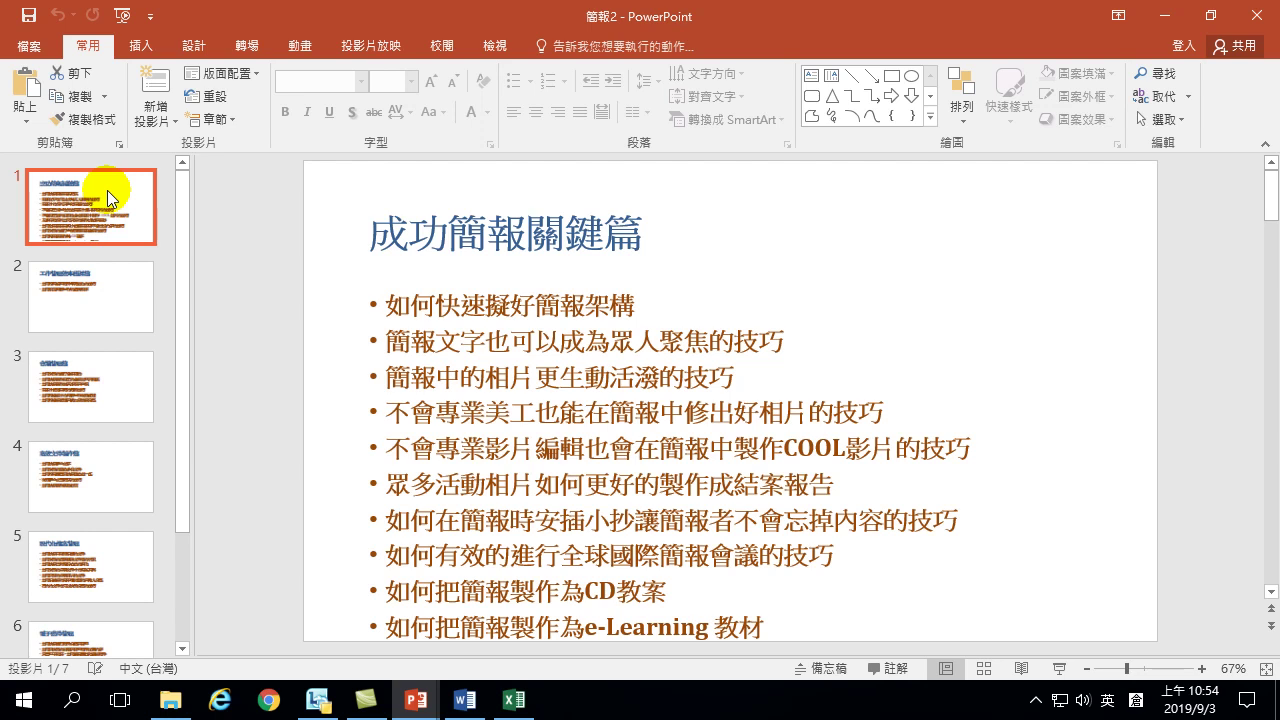
Step: Open File > New for 簡報2 and browse themes such as 木頭類型, 離子會議室 and 天體
left_click(30, 50)
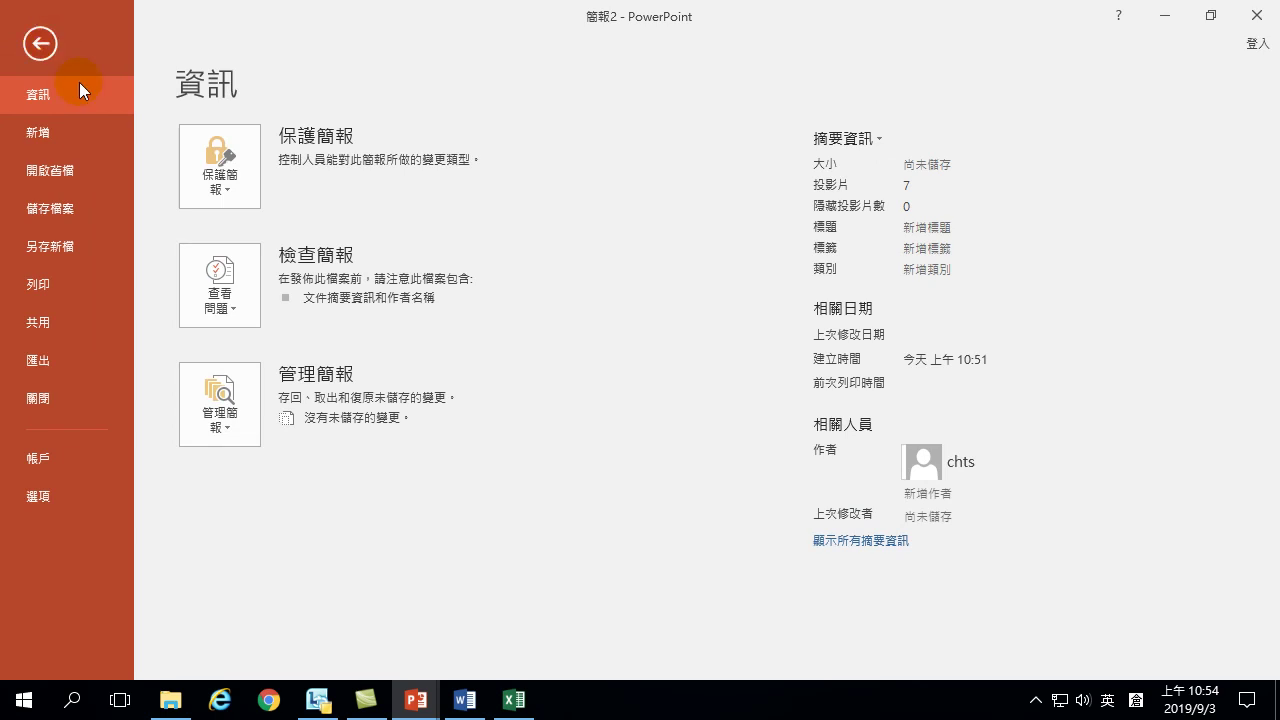
left_click(41, 43)
left_click(147, 121)
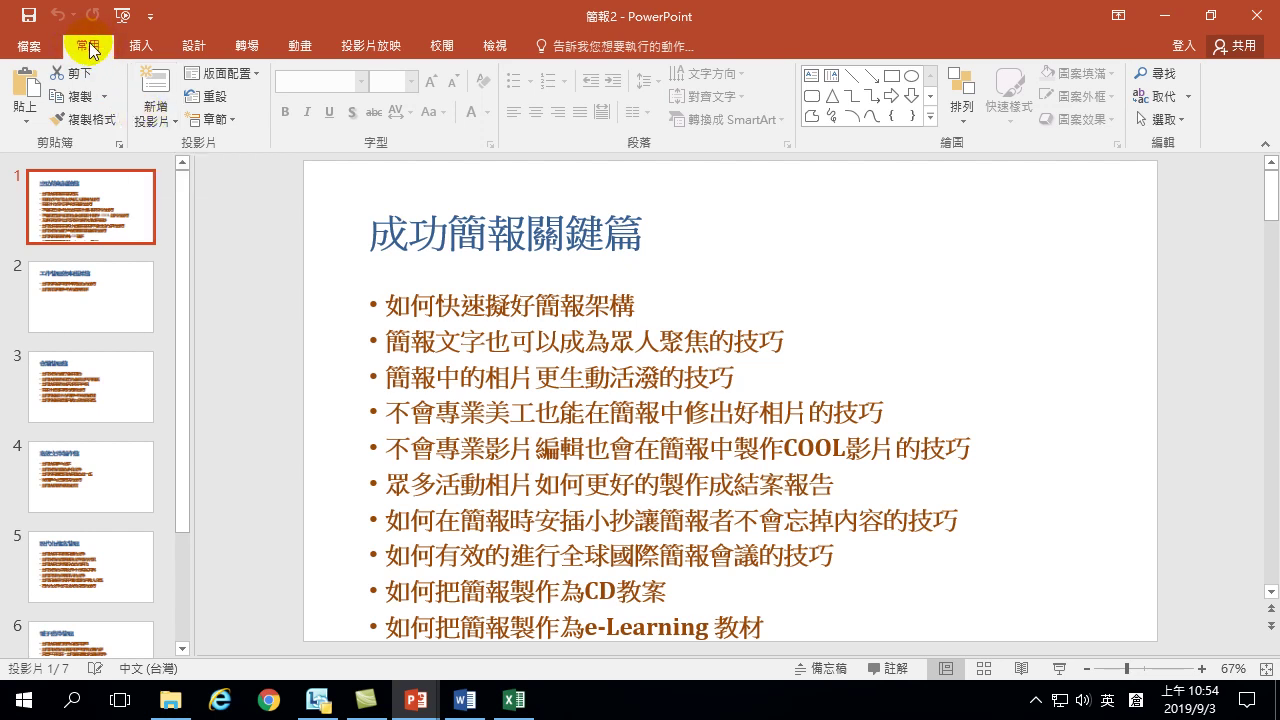
left_click(36, 50)
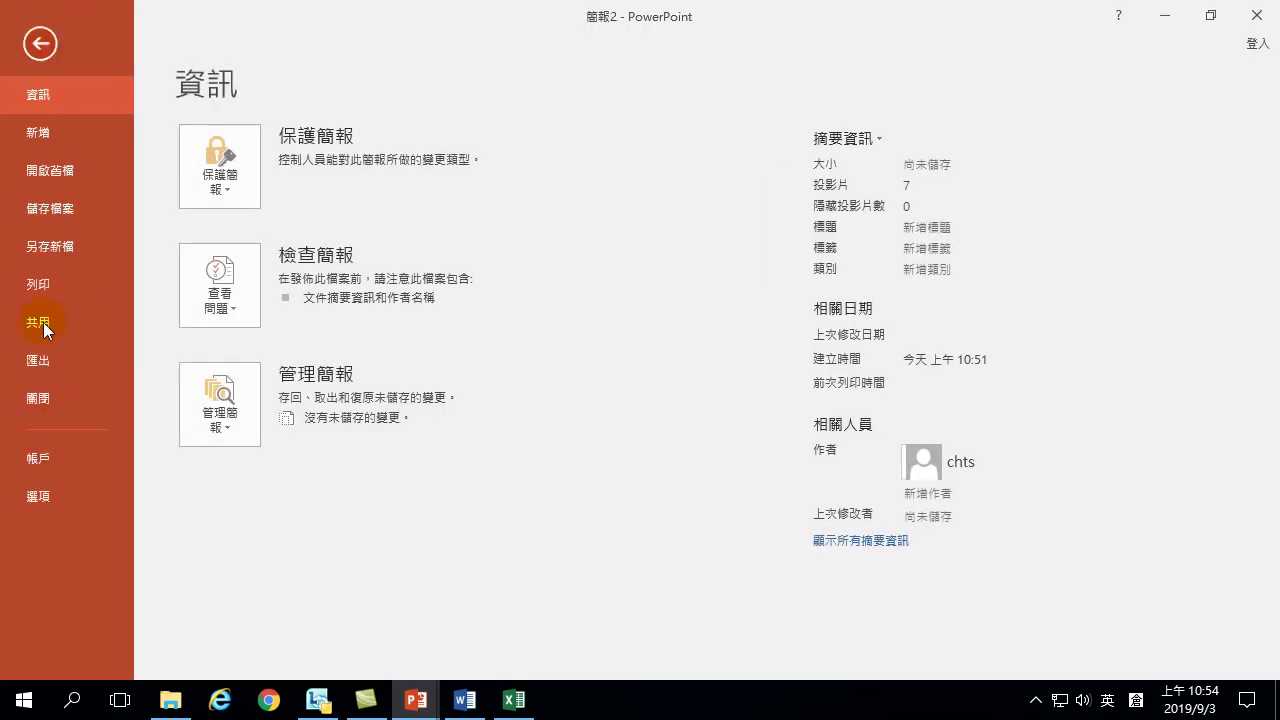
left_click(44, 134)
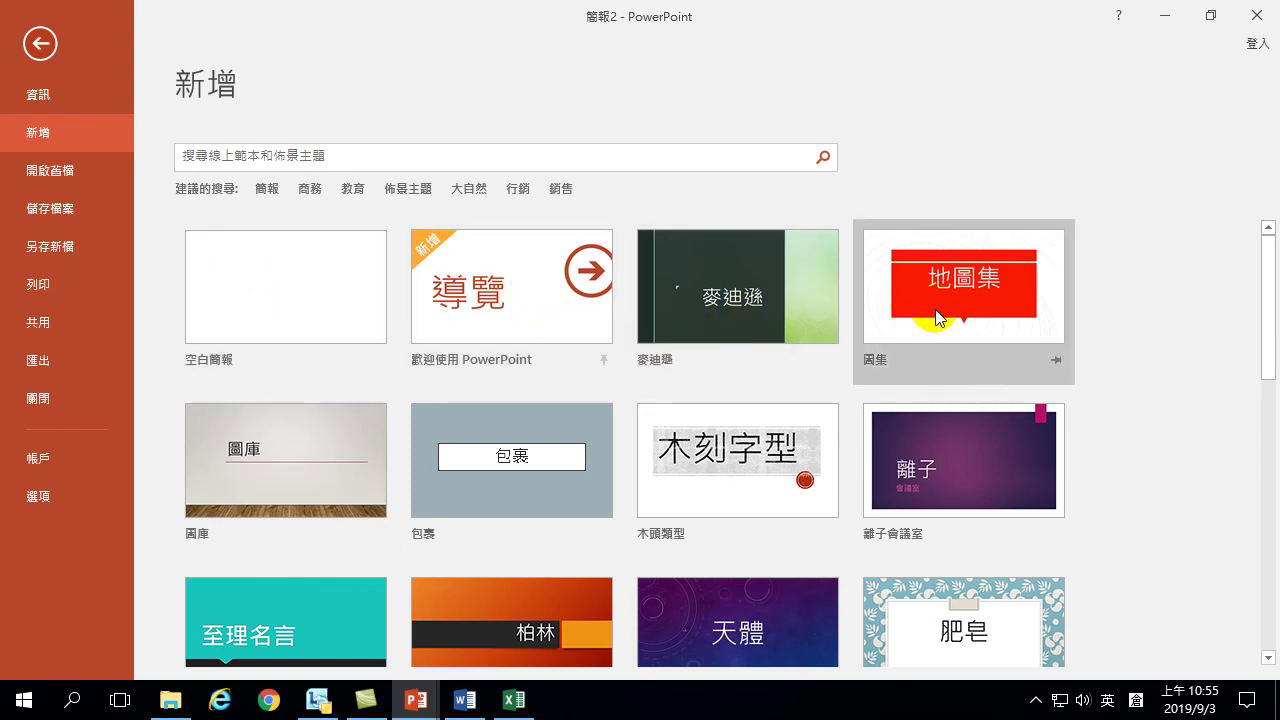
scroll(719, 490, "down", 2)
scroll(719, 493, "down", 1)
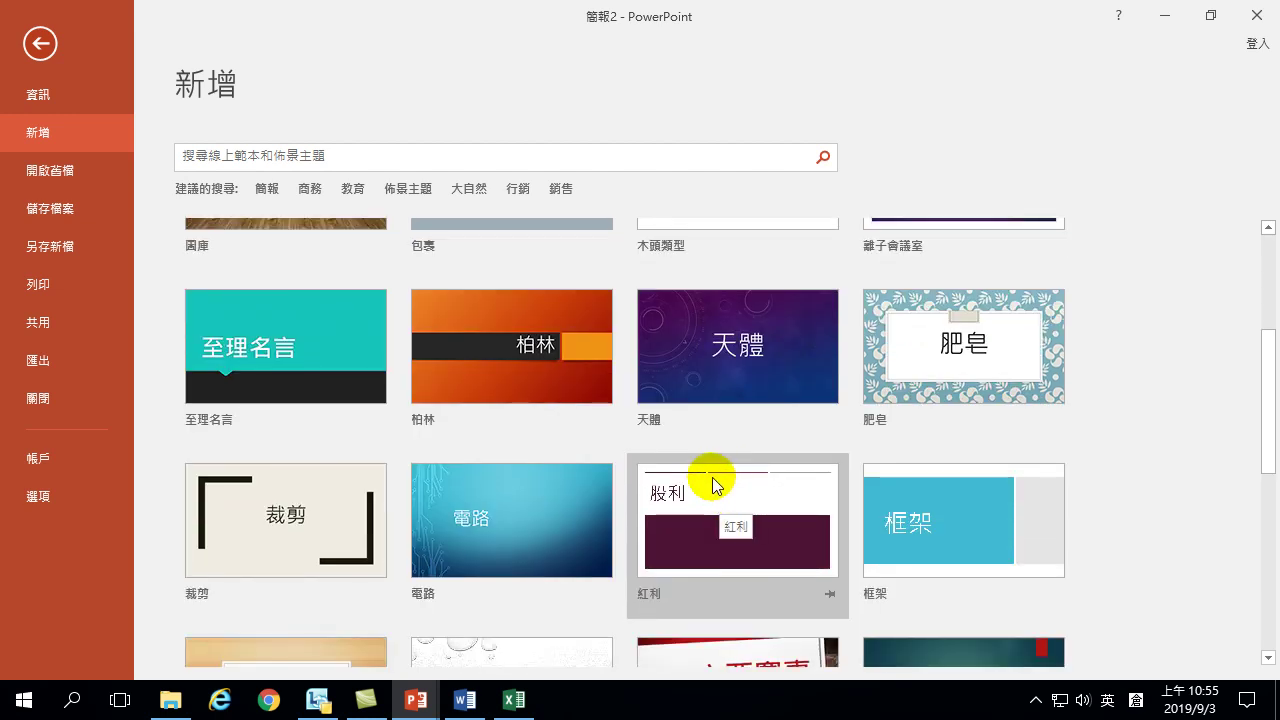
scroll(708, 485, "up", 3)
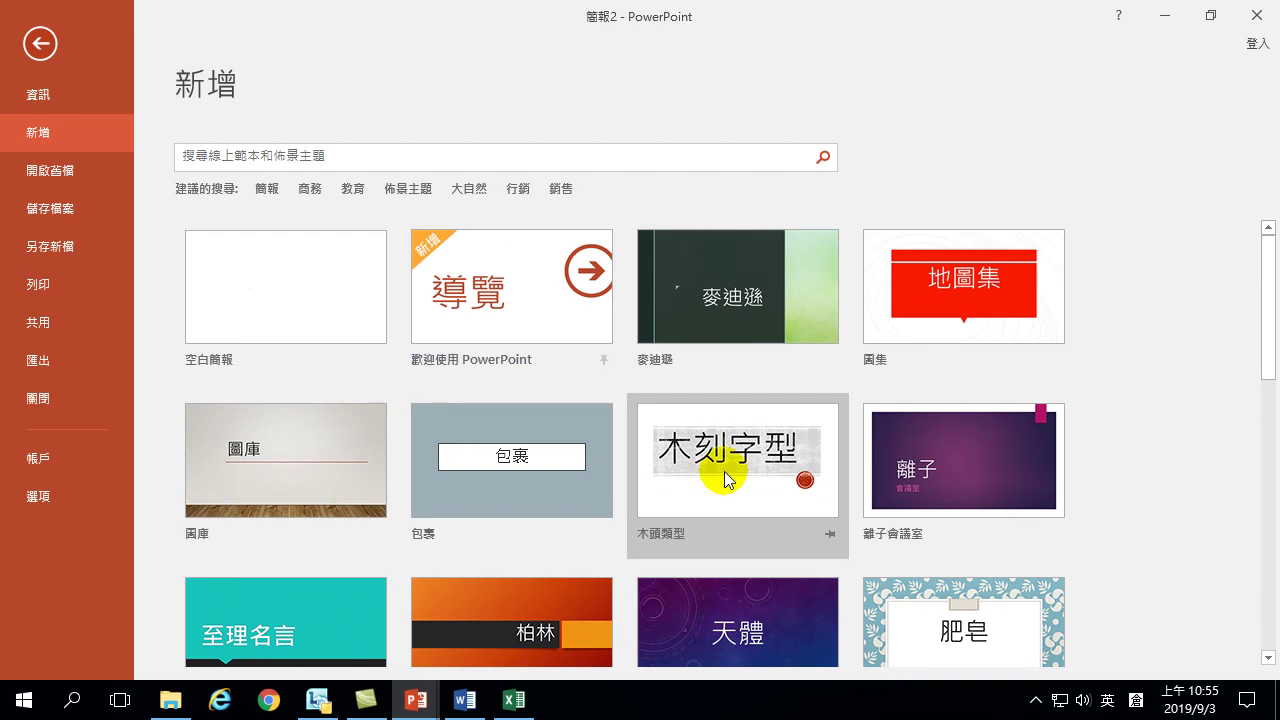
Step: Search online templates for 簡報 and scroll down through the 129 results
left_click(266, 189)
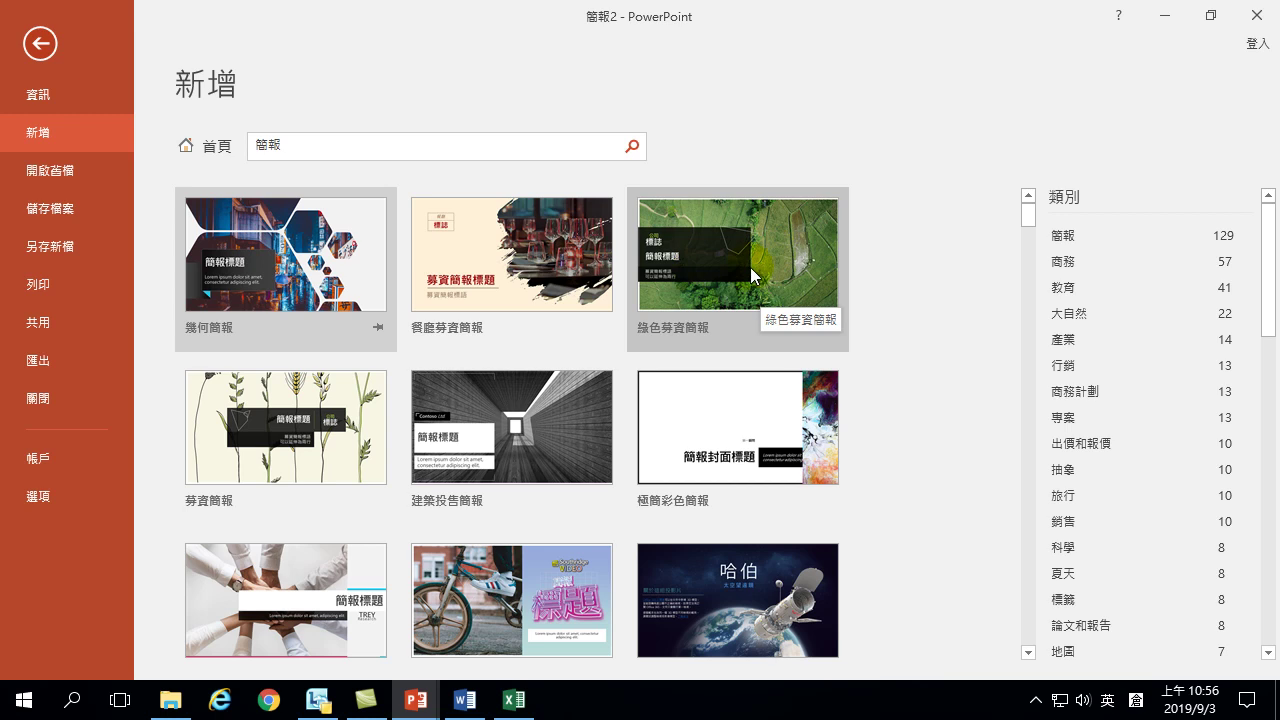
scroll(623, 367, "down", 2)
scroll(623, 376, "down", 2)
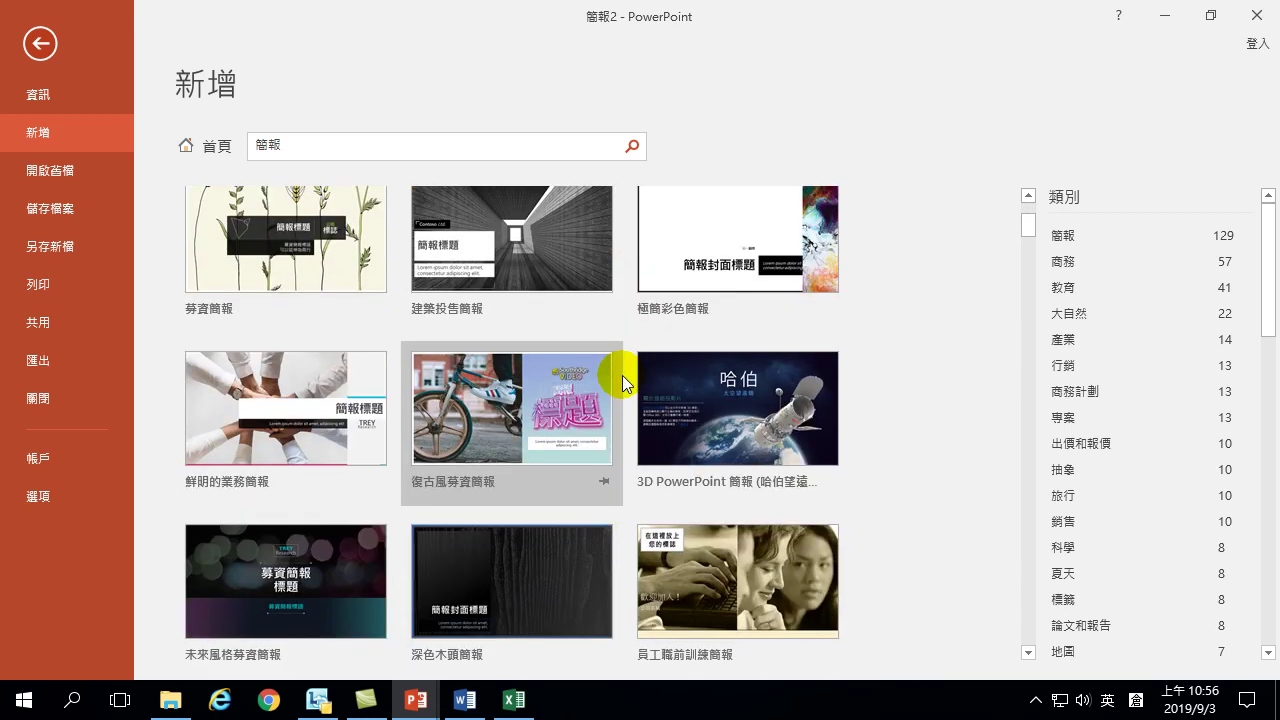
scroll(591, 385, "down", 2)
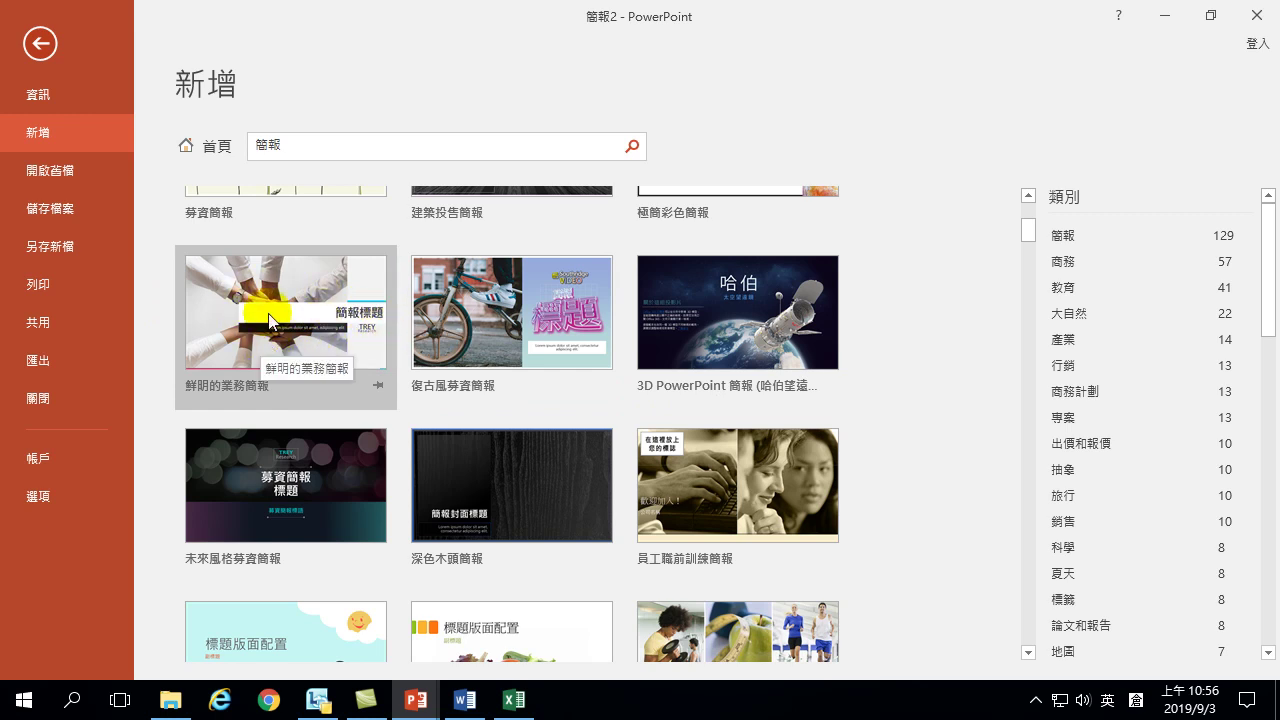
scroll(300, 332, "down", 3)
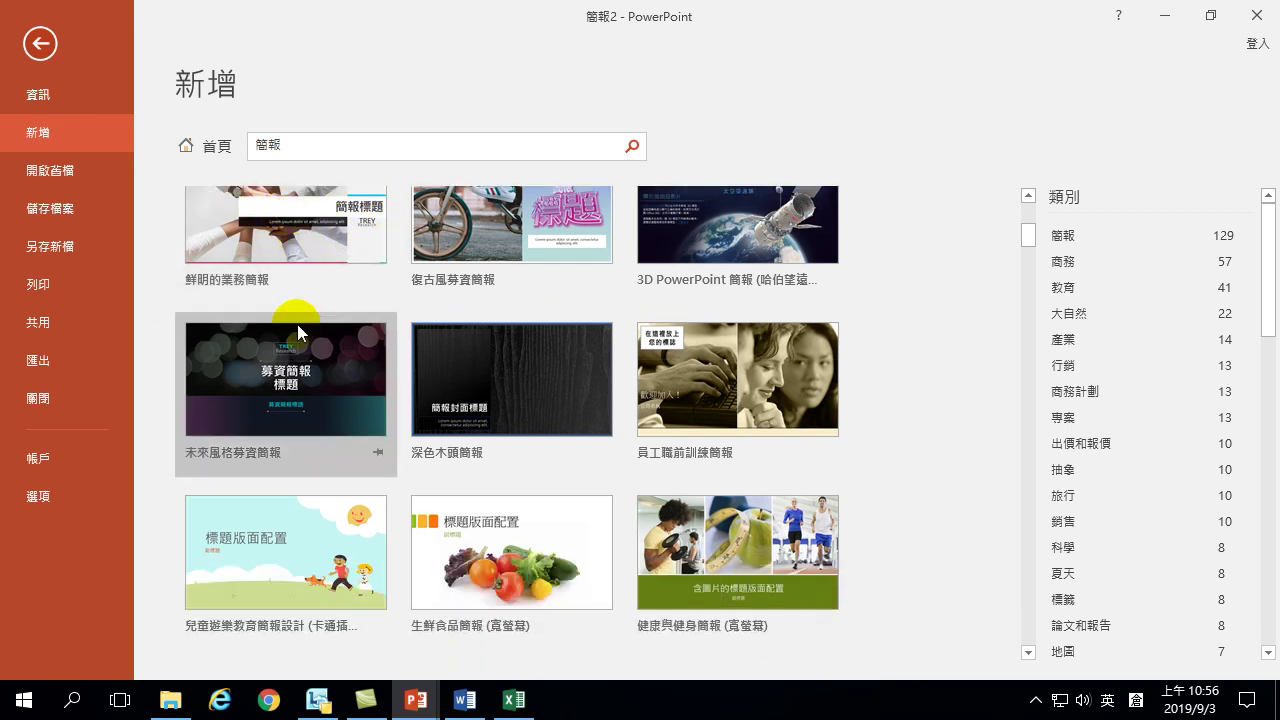
scroll(304, 334, "down", 1)
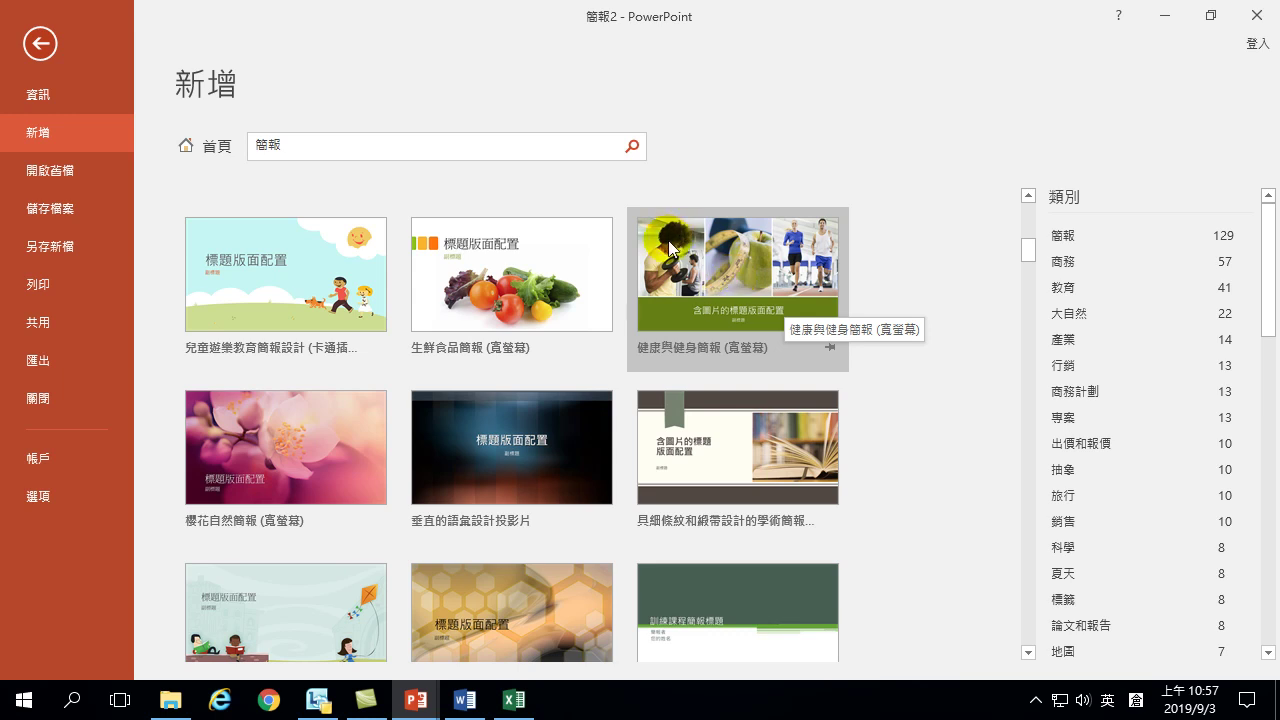
scroll(700, 300, "up", 5)
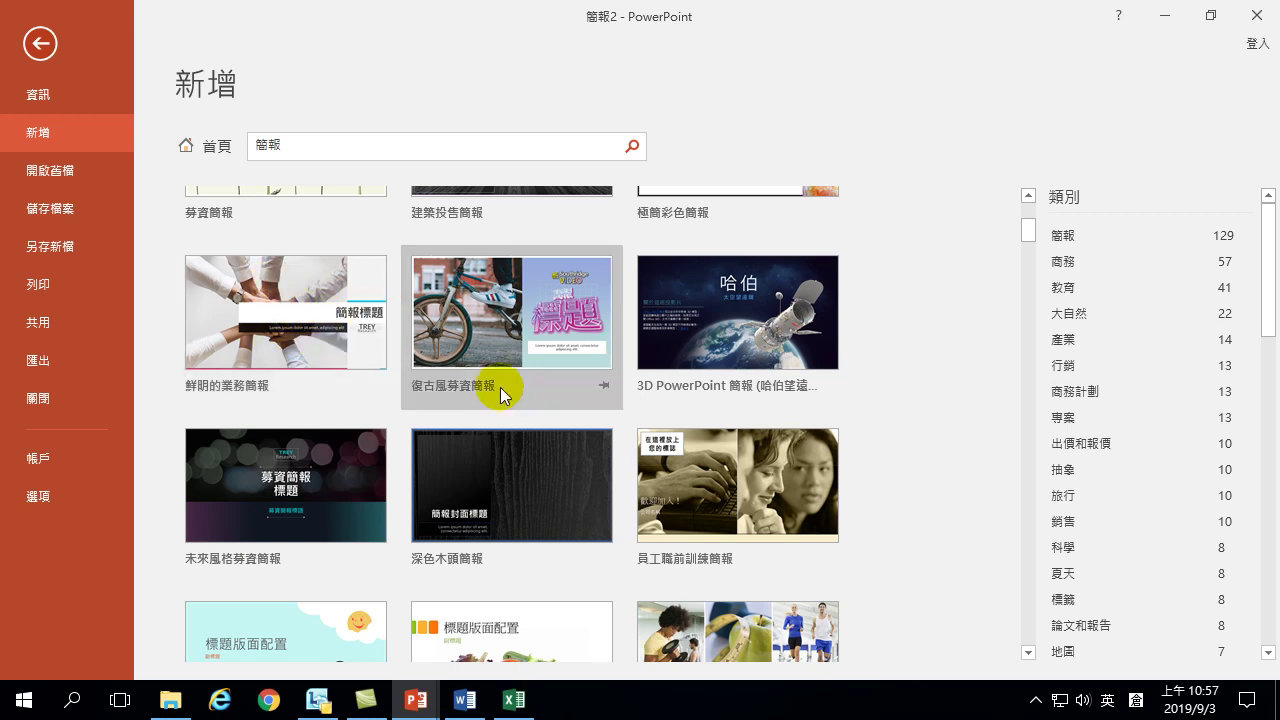
scroll(447, 370, "down", 8)
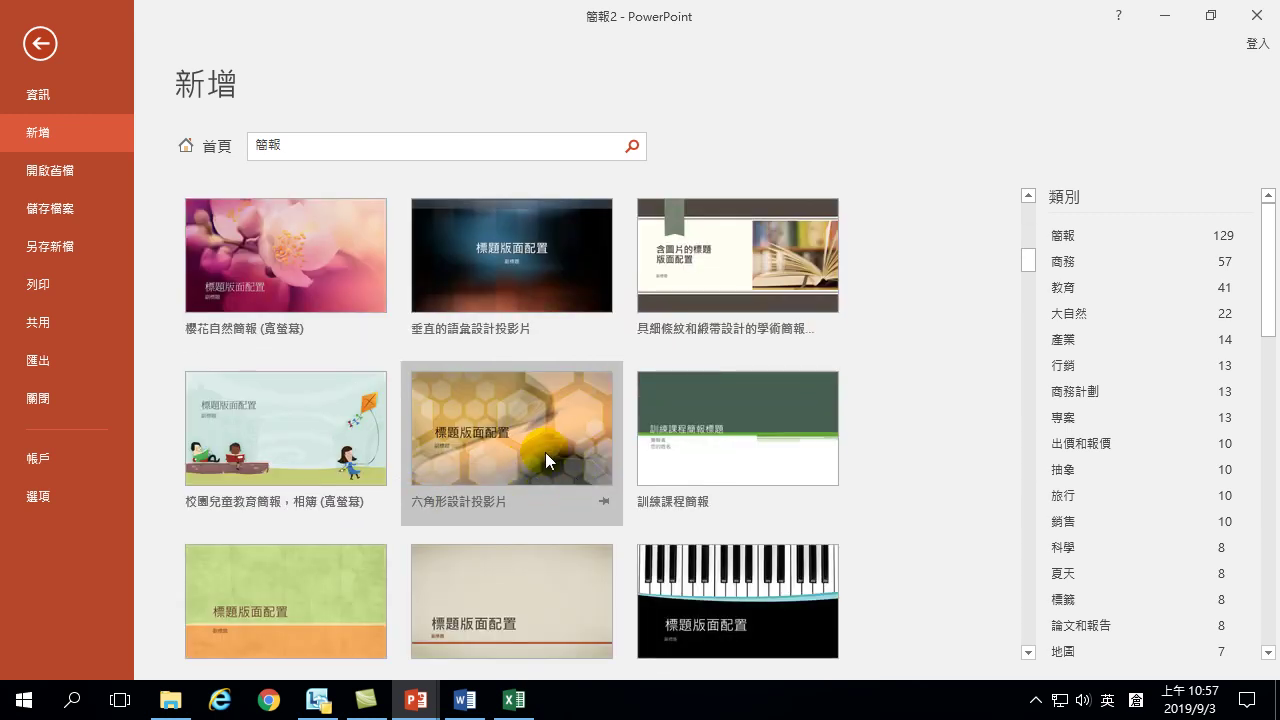
scroll(551, 449, "down", 8)
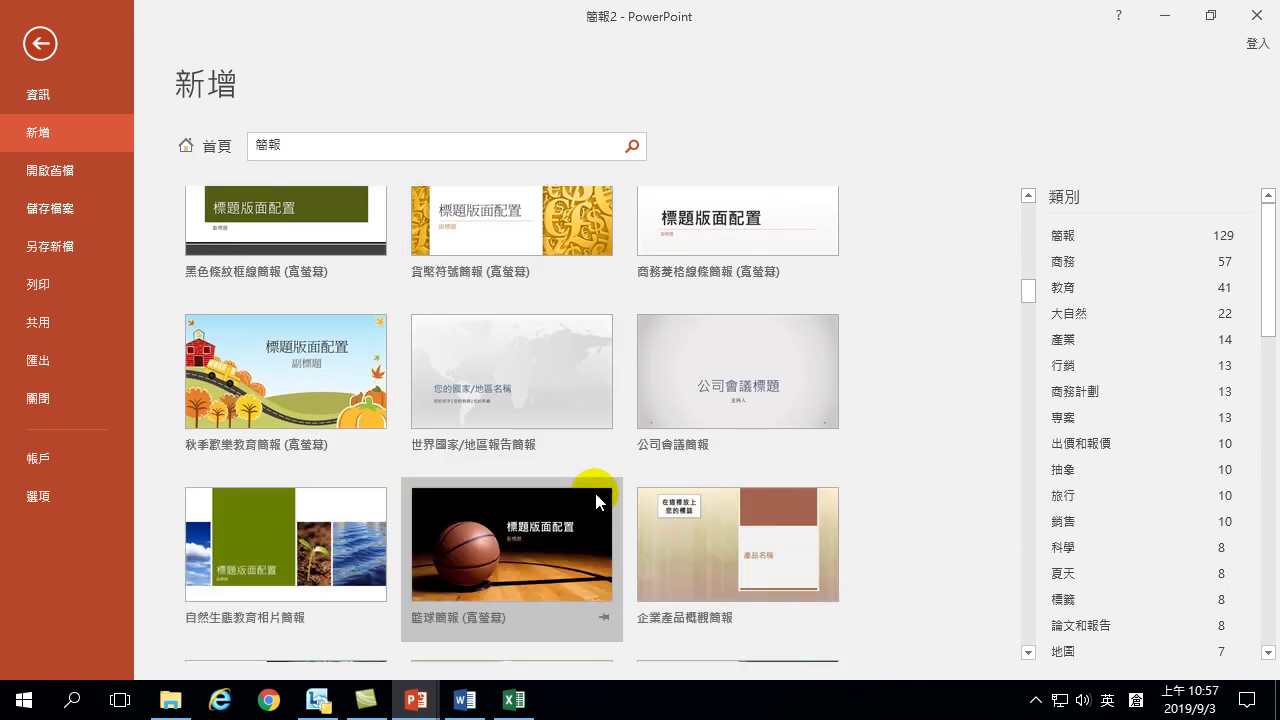
scroll(399, 487, "up", 15)
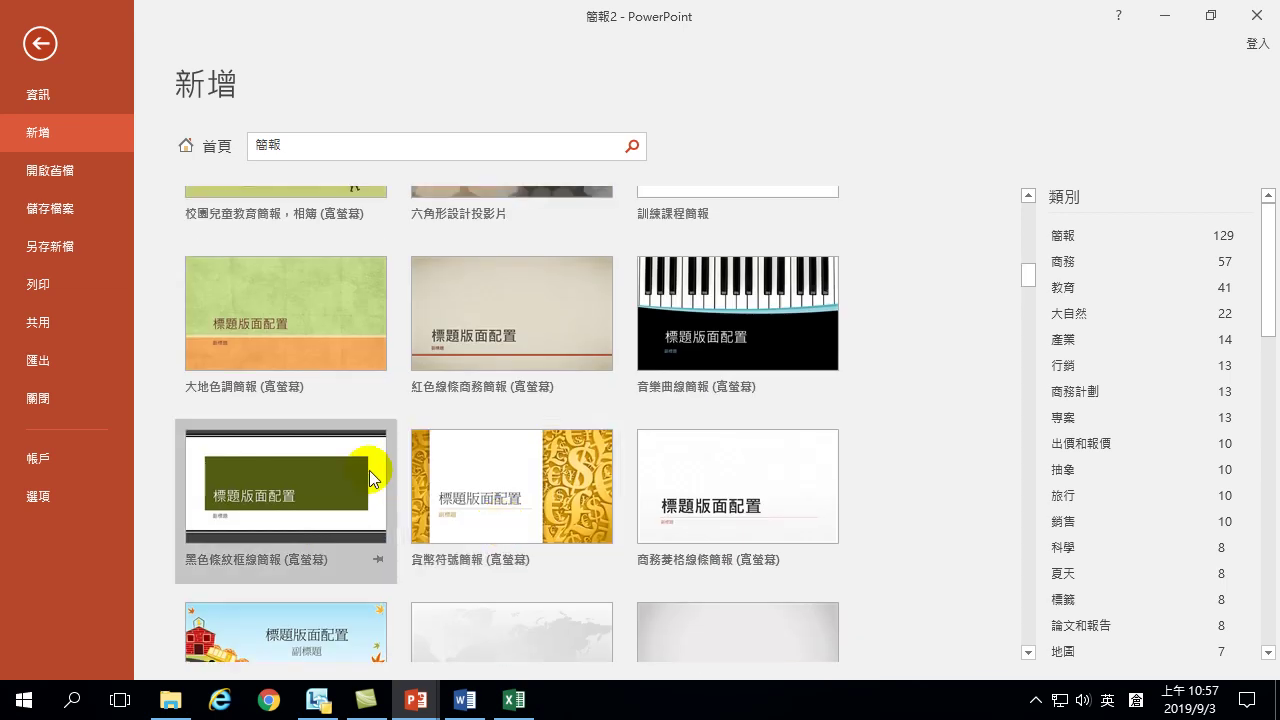
scroll(340, 414, "up", 6)
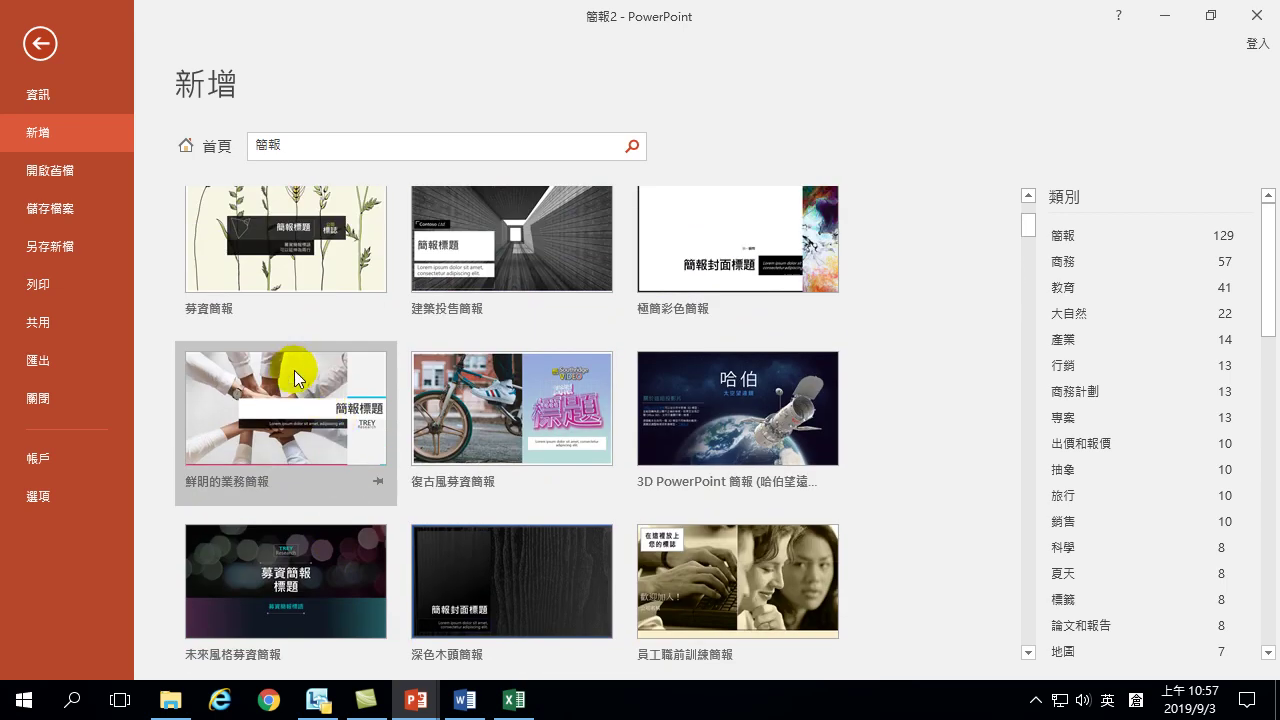
Step: Preview the 鮮明的業務簡報 template and create a new presentation from it
left_click(281, 378)
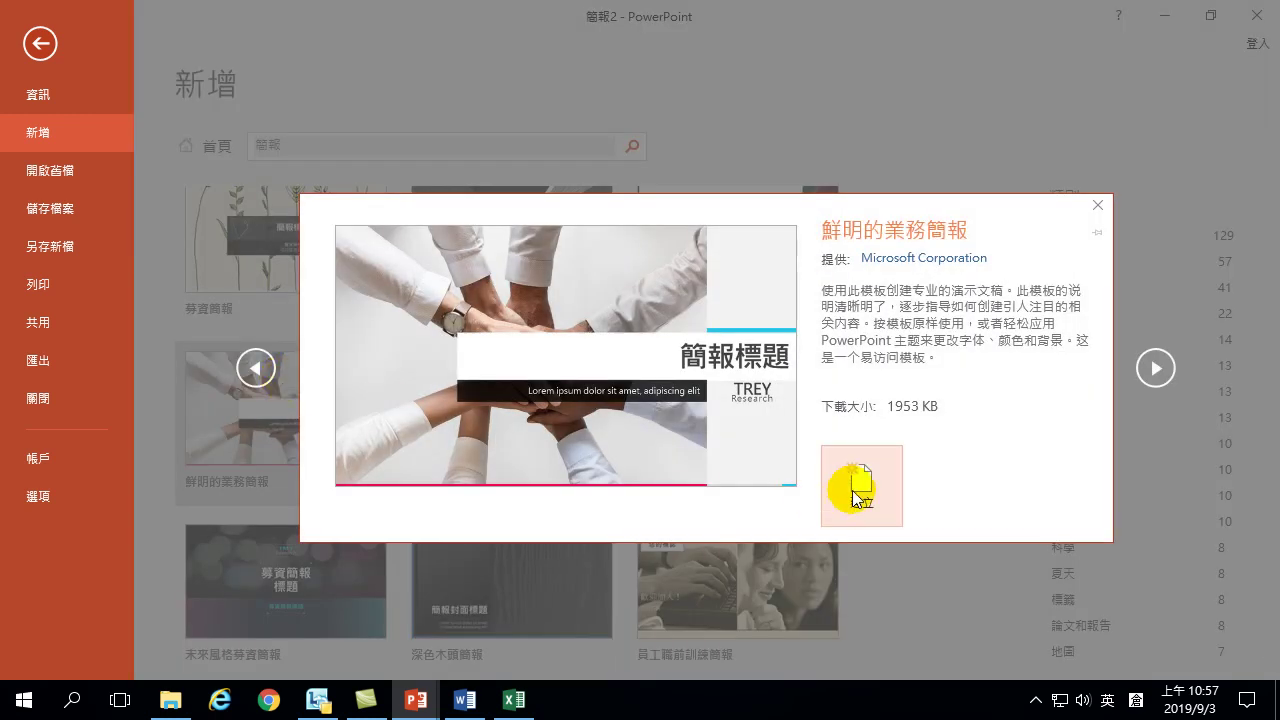
left_click(867, 470)
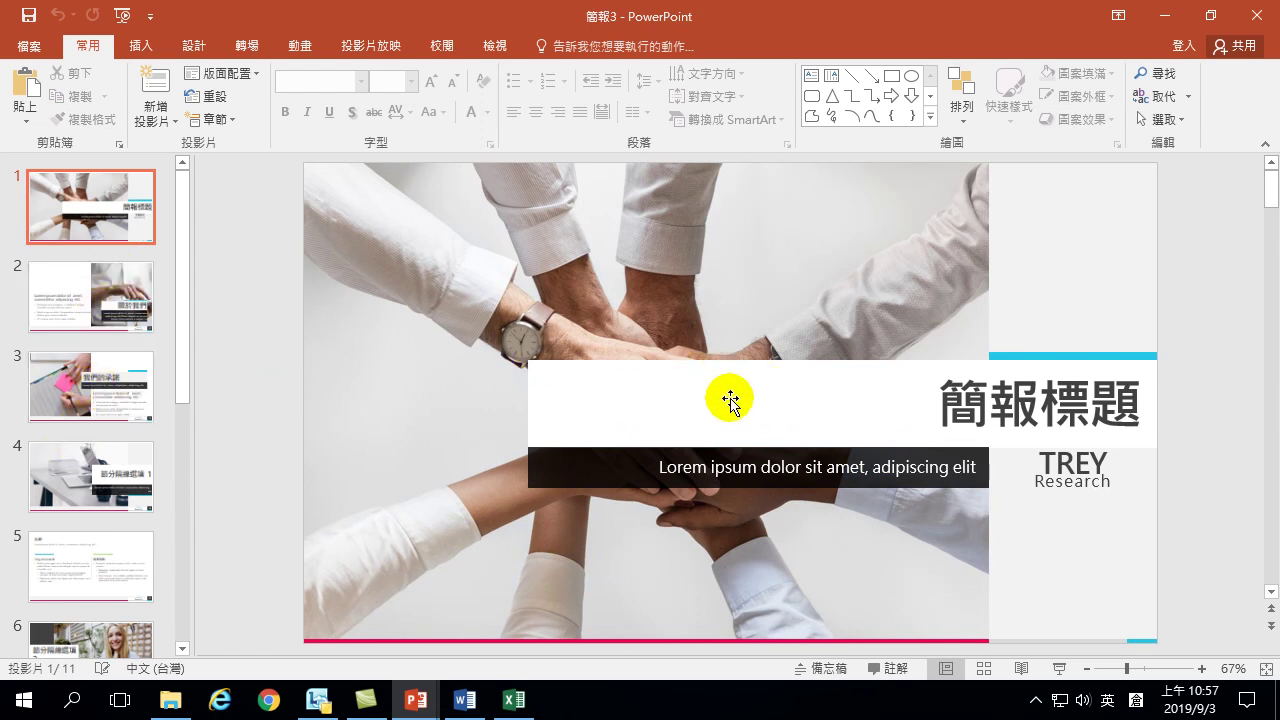
Step: Replace the 簡報標題 placeholder title with 'Office 40招'
left_click(968, 405)
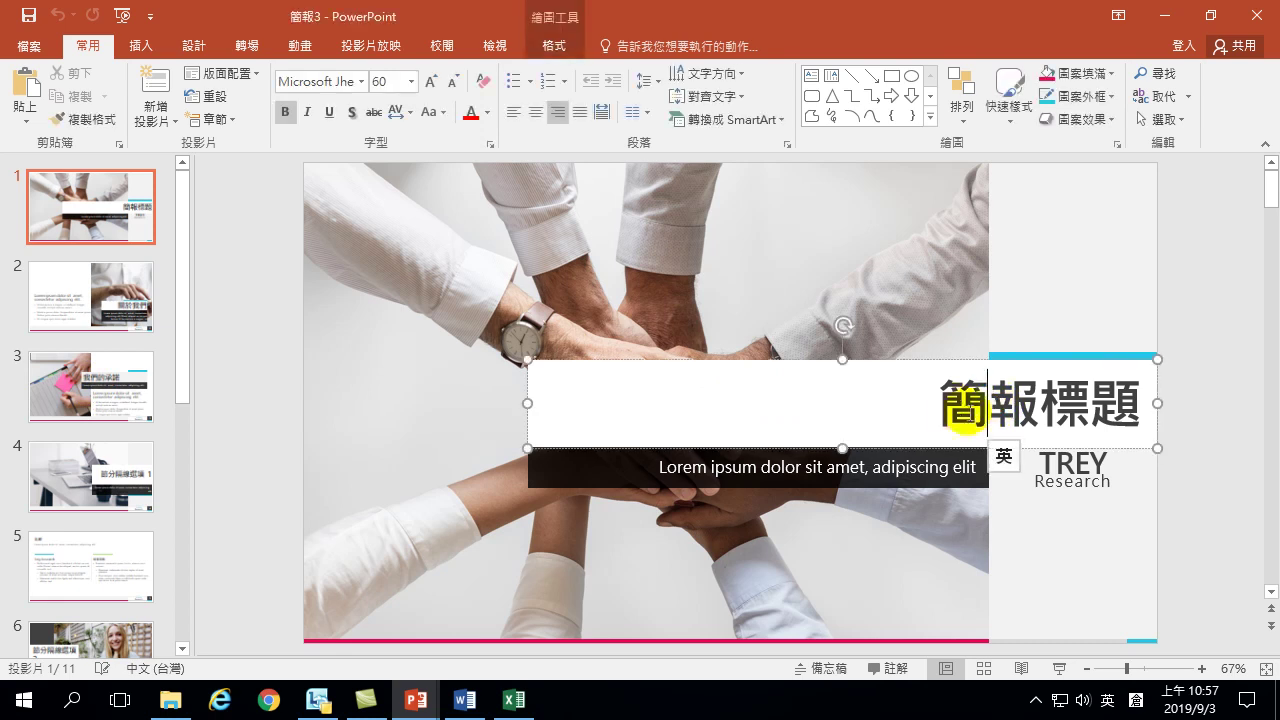
left_click_drag(945, 405, 1124, 418)
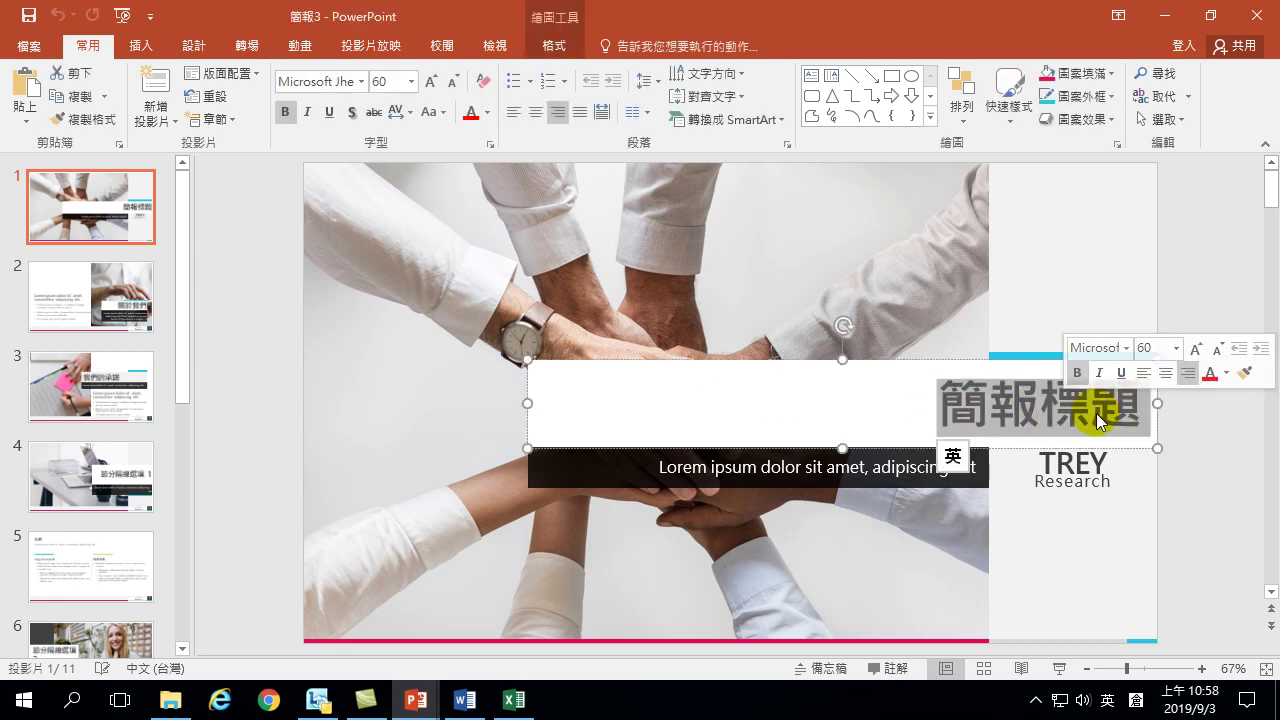
type("Of")
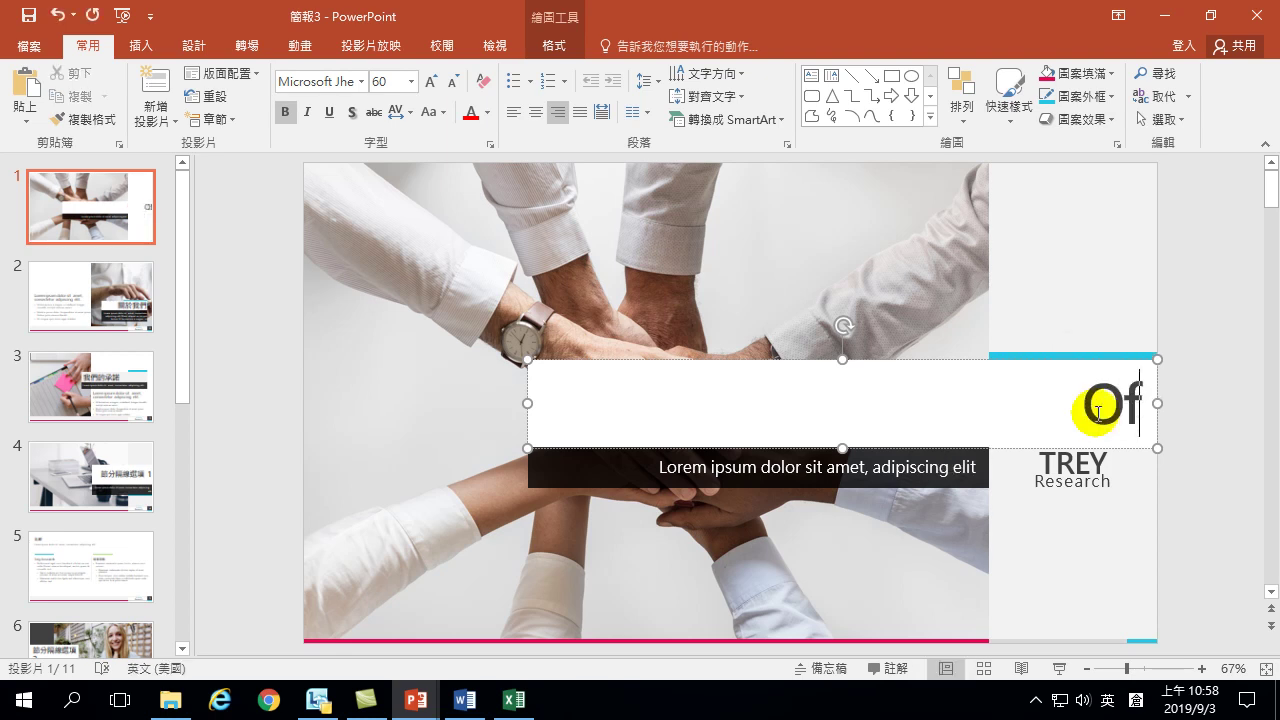
type("fice 40")
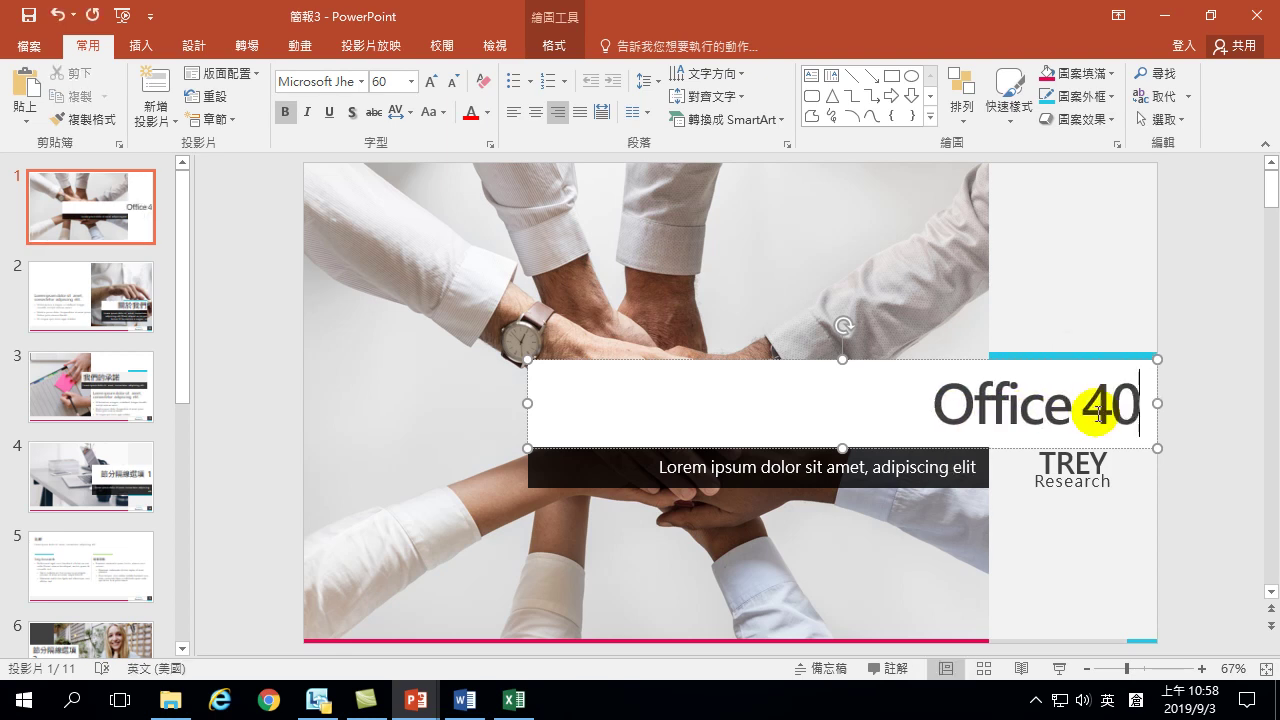
type("q")
key("BackSpace")
key("alt+shift")
type("qshr")
key("space")
key("shift")
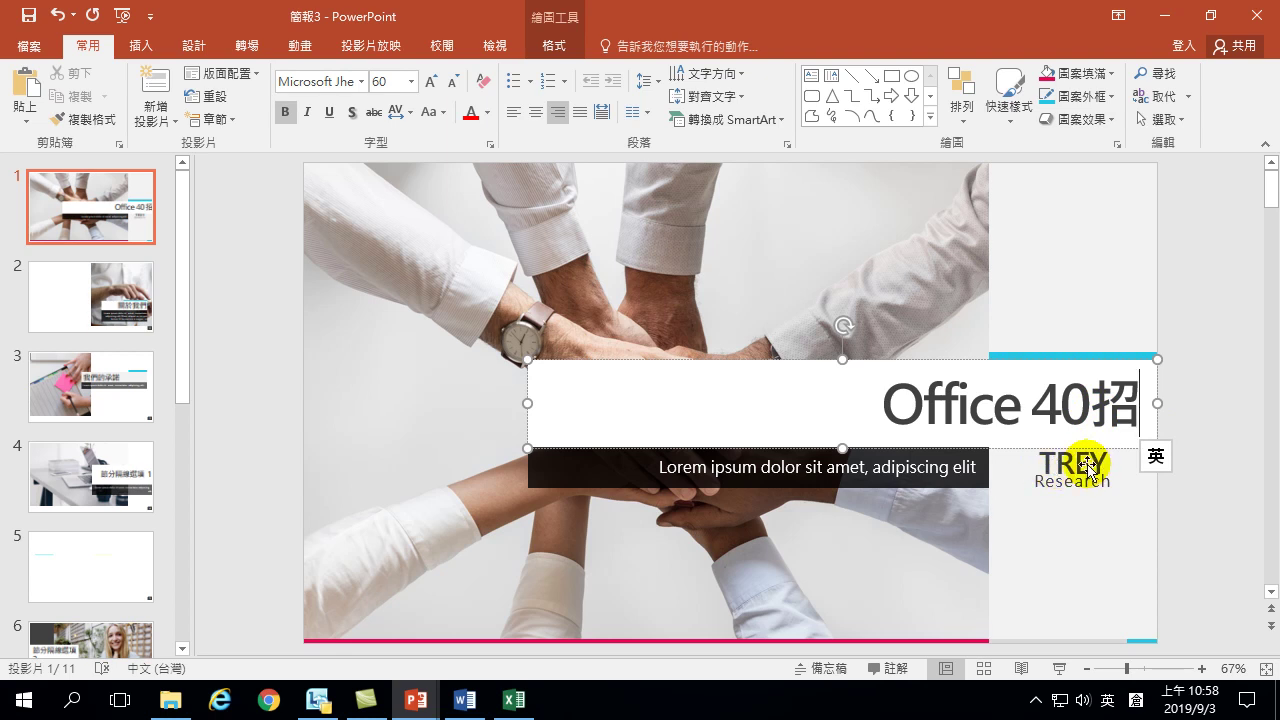
Step: Leave the subtitle unchanged and copy the whole first slide
left_click(658, 467)
left_click_drag(691, 470, 992, 474)
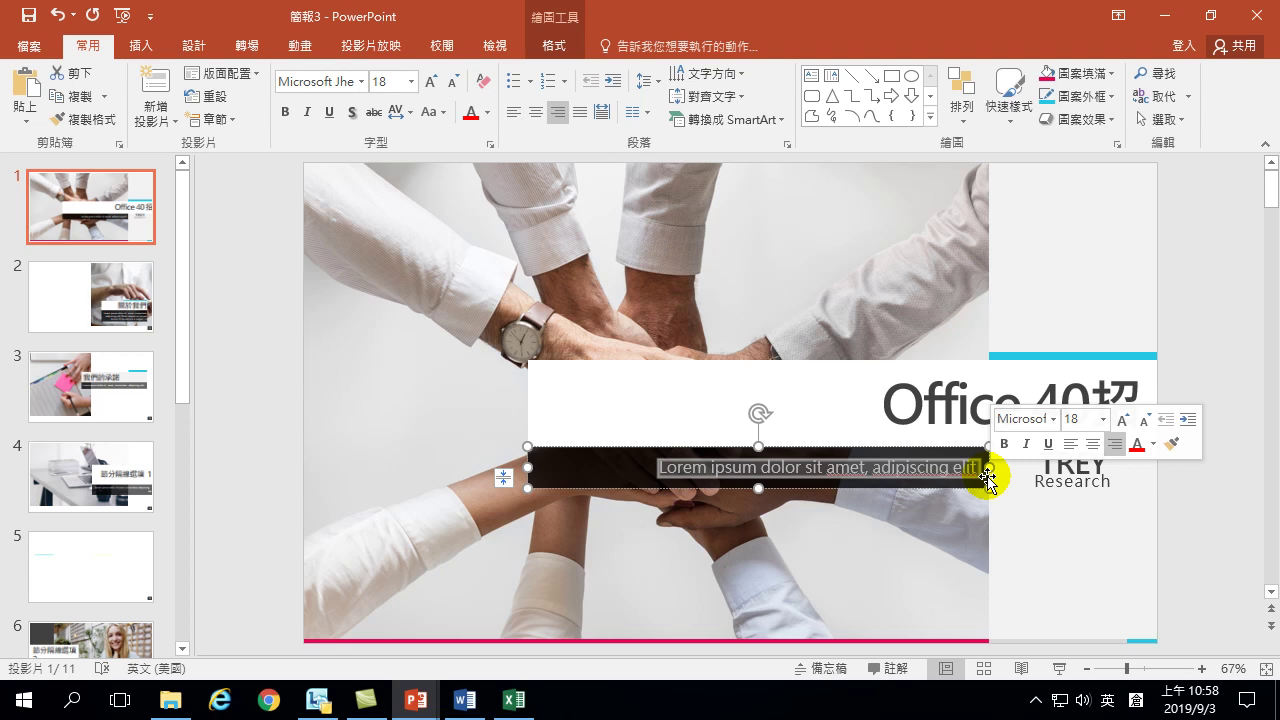
left_click(1165, 245)
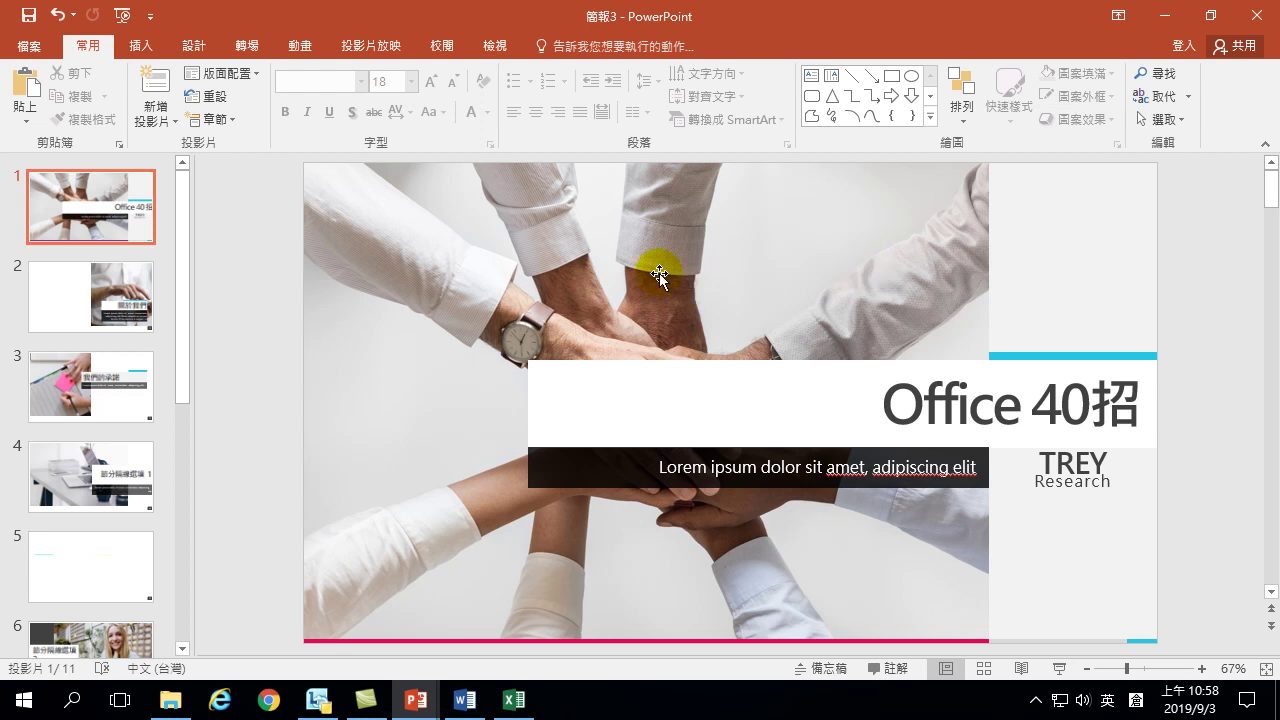
left_click(65, 193)
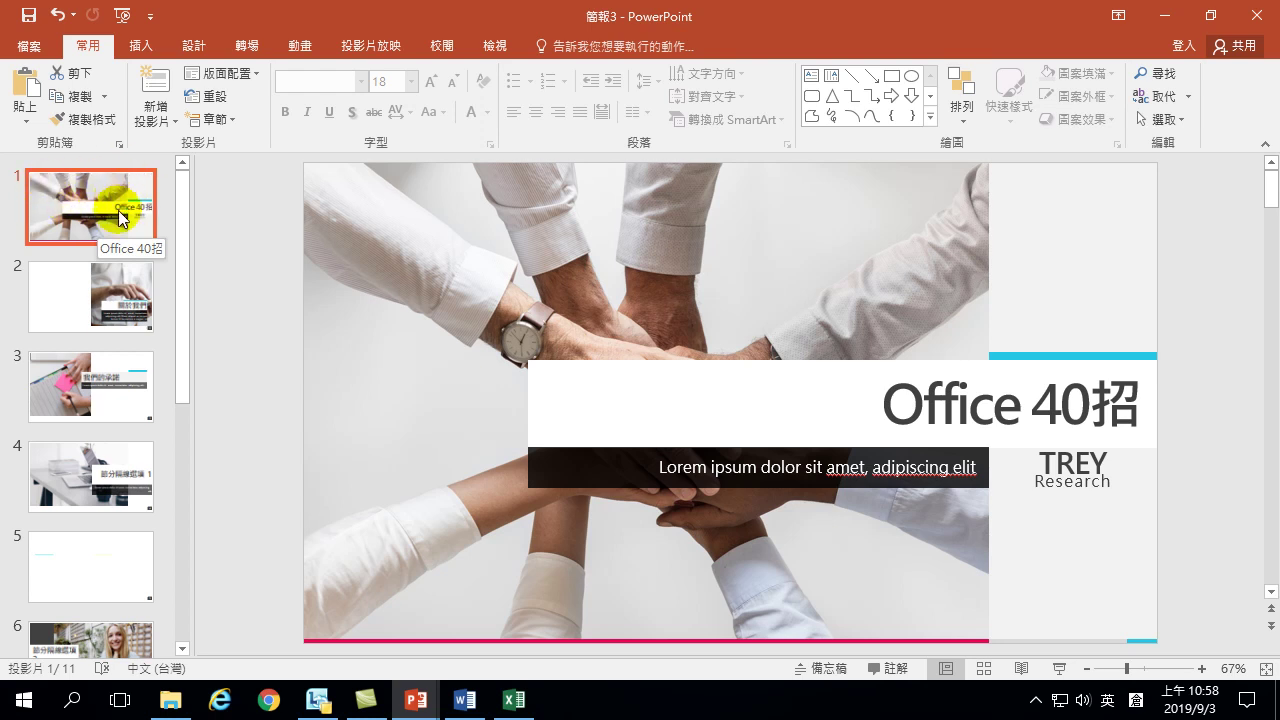
left_click(77, 97)
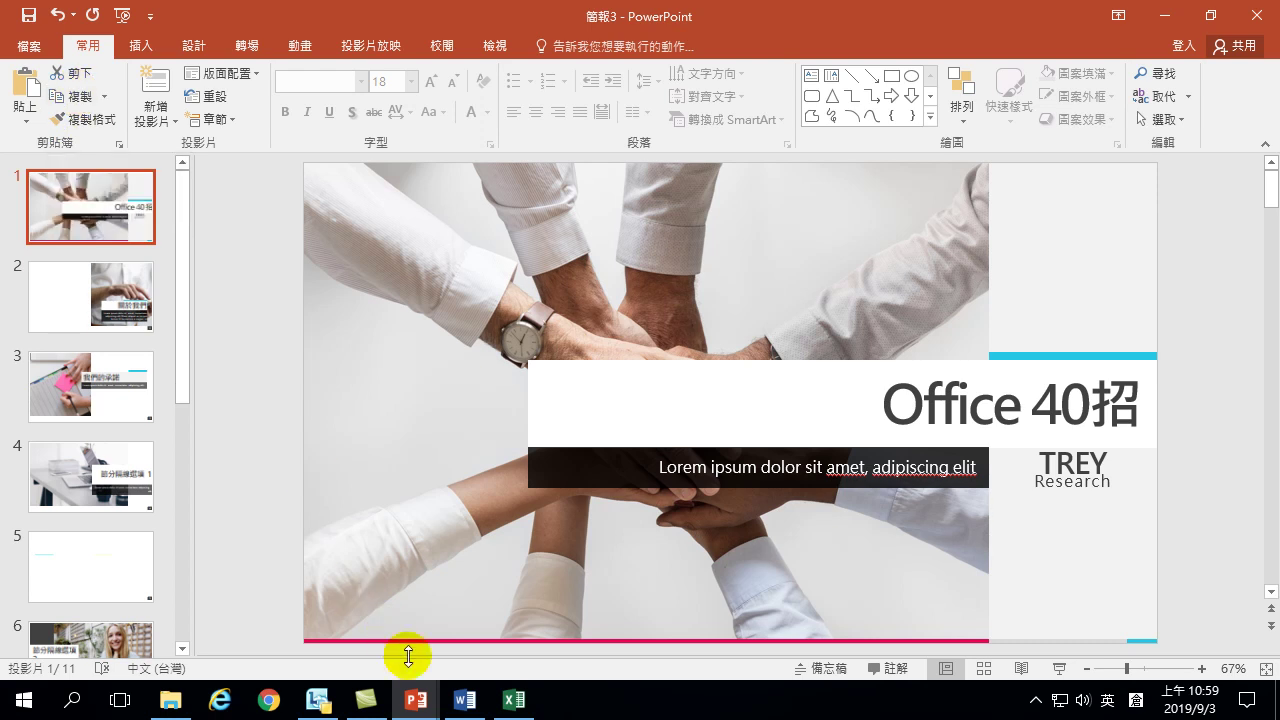
left_click(418, 700)
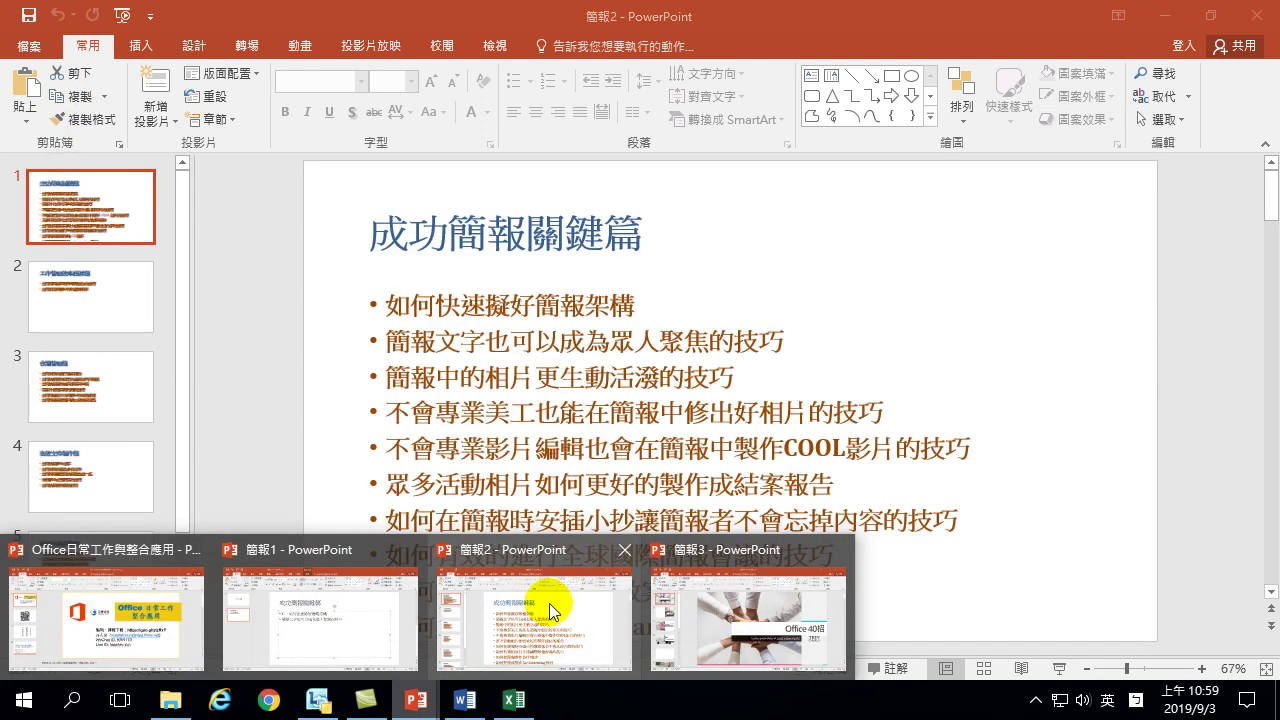
Step: Paste the copied title slide before slide 1 of 簡報2
left_click(548, 604)
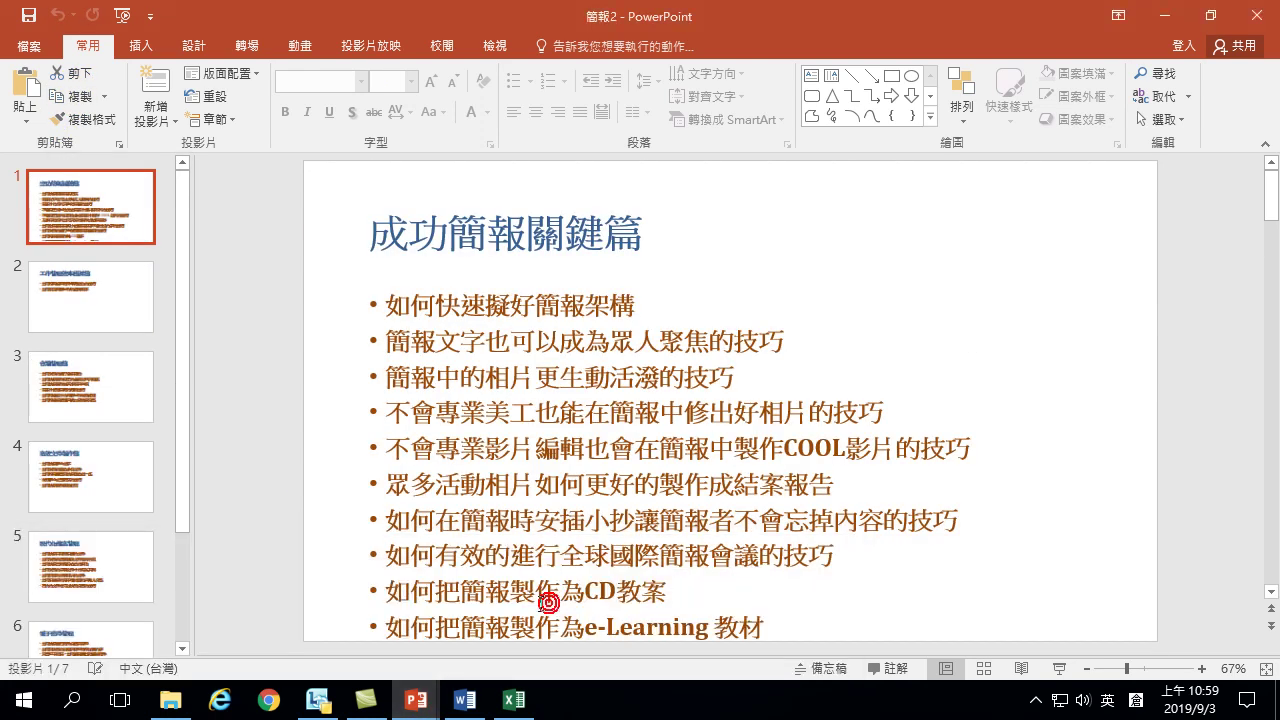
left_click(55, 162)
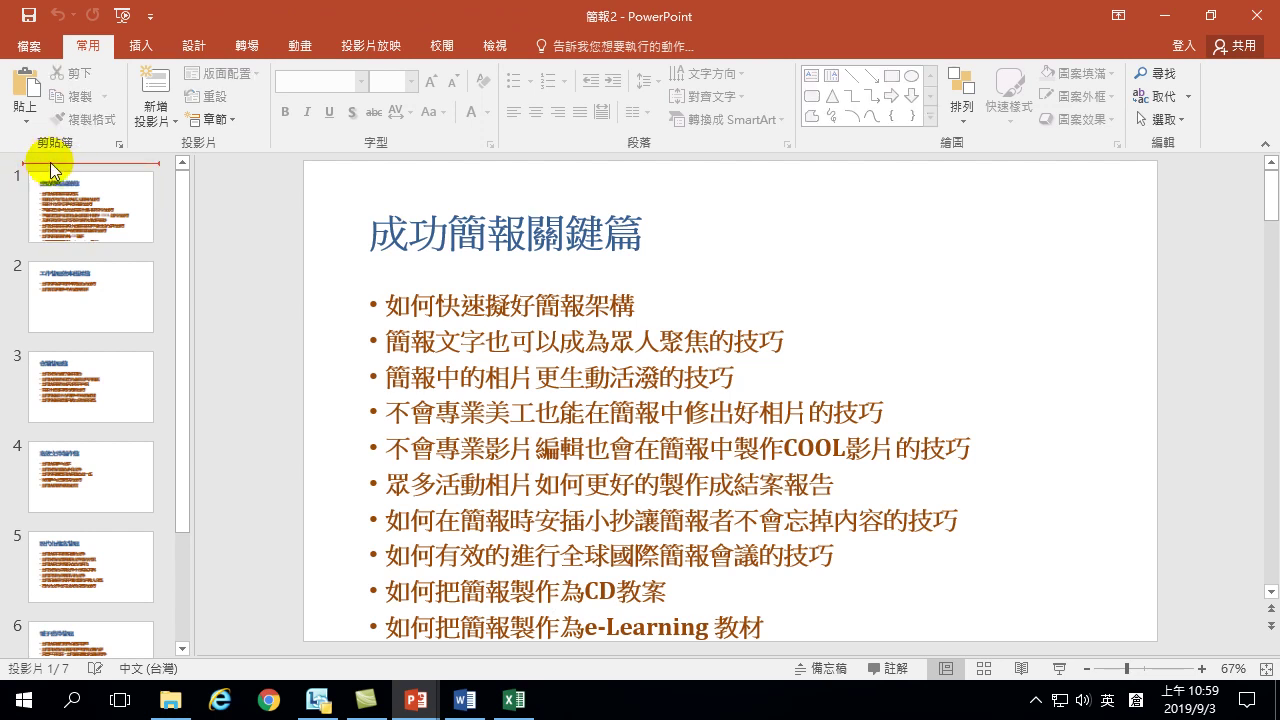
left_click(21, 80)
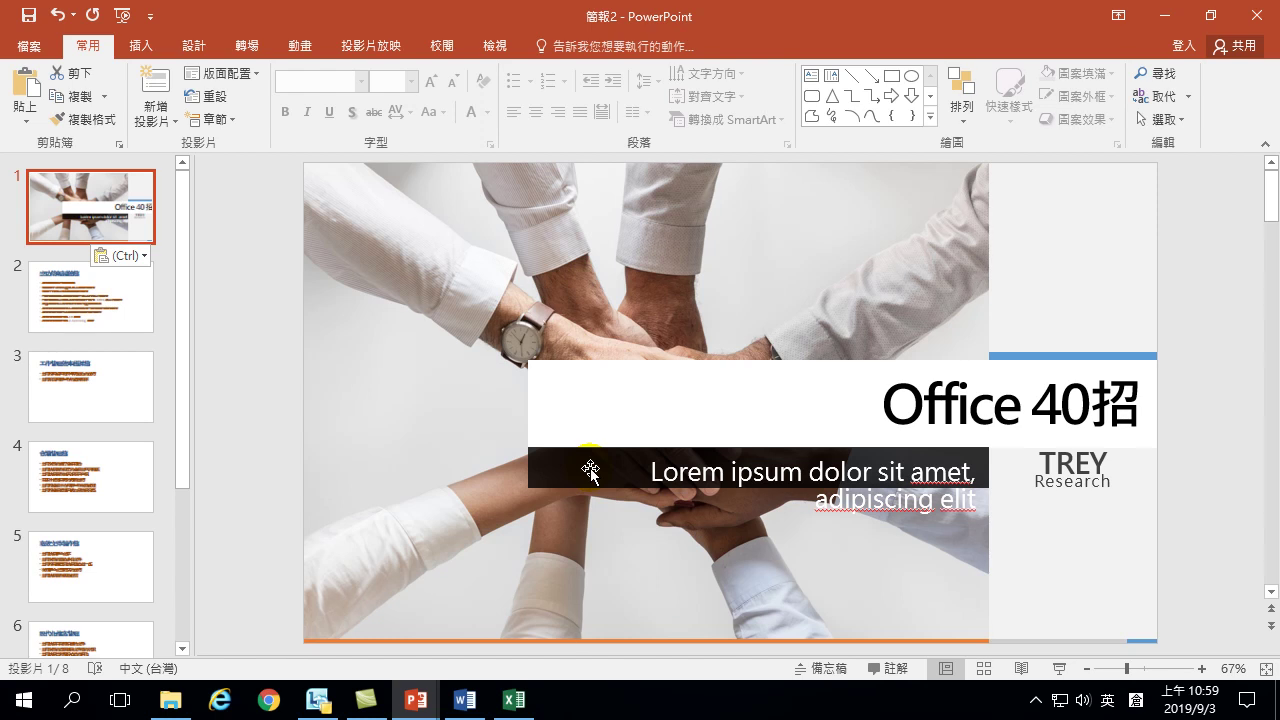
left_click(558, 287)
Step: Paste the picture onto the title slide, then undo stretching its width
key("ctrl+v")
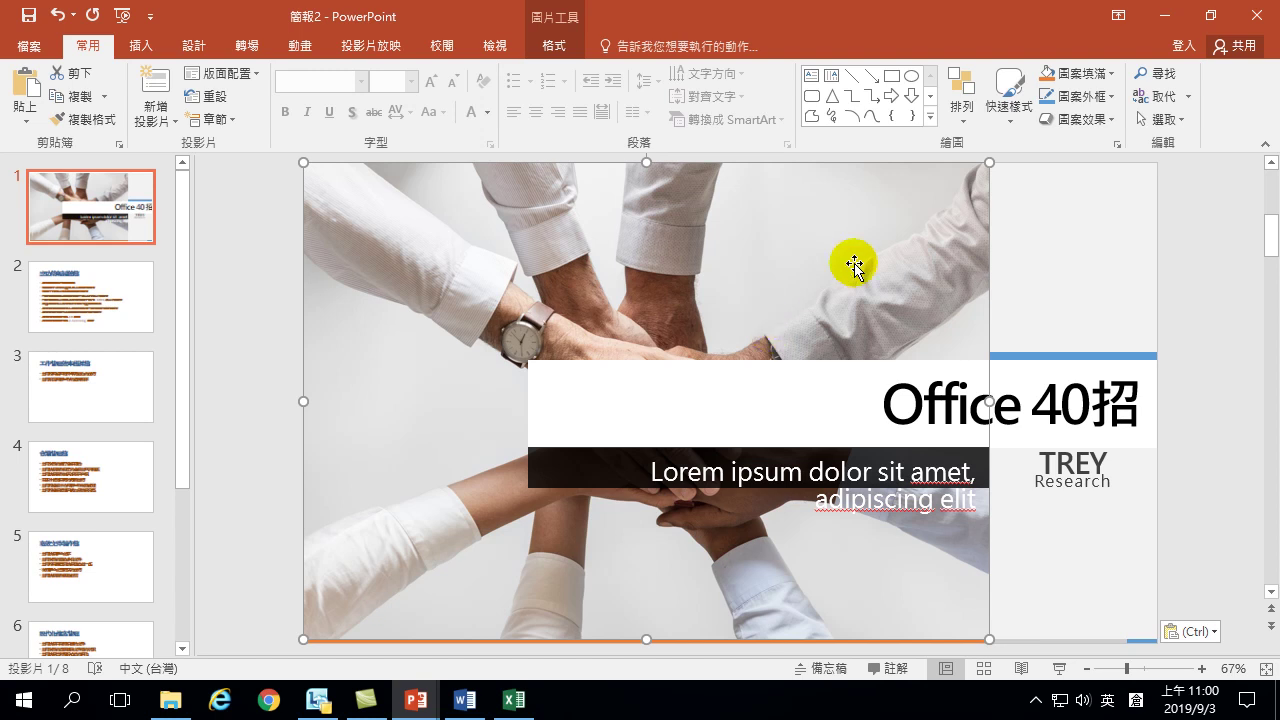
left_click_drag(989, 401, 1157, 406)
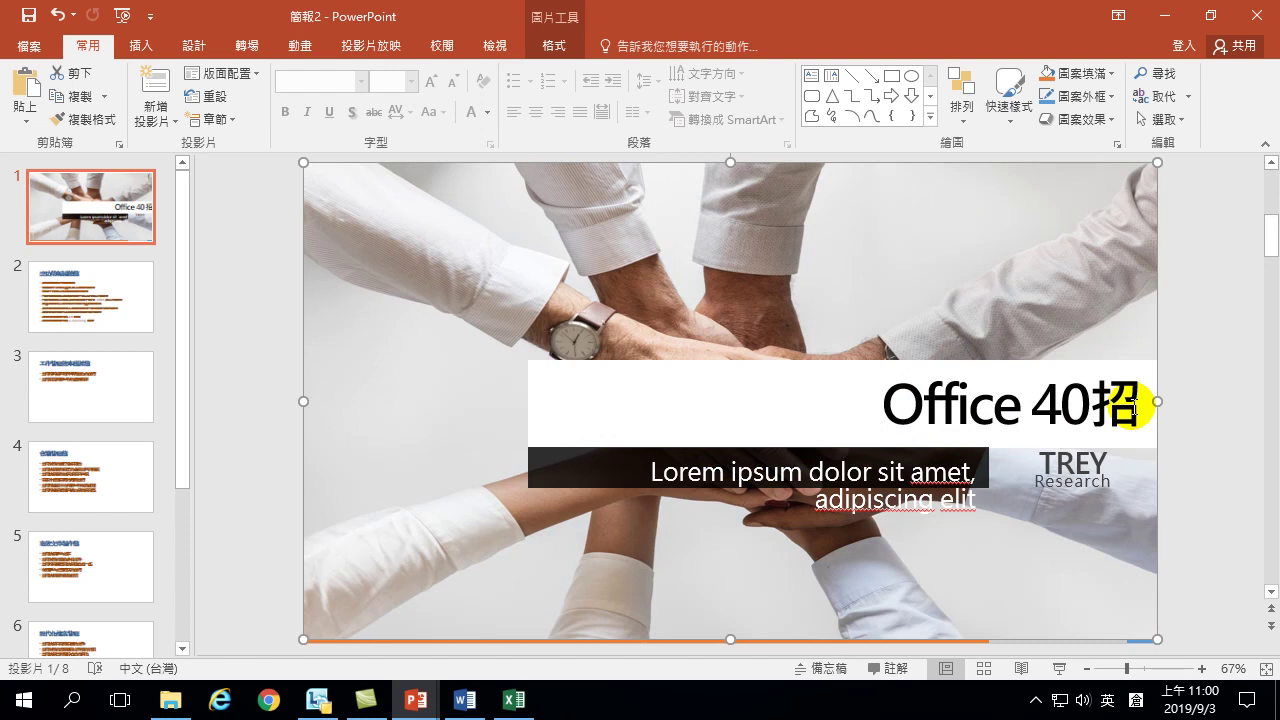
left_click(58, 14)
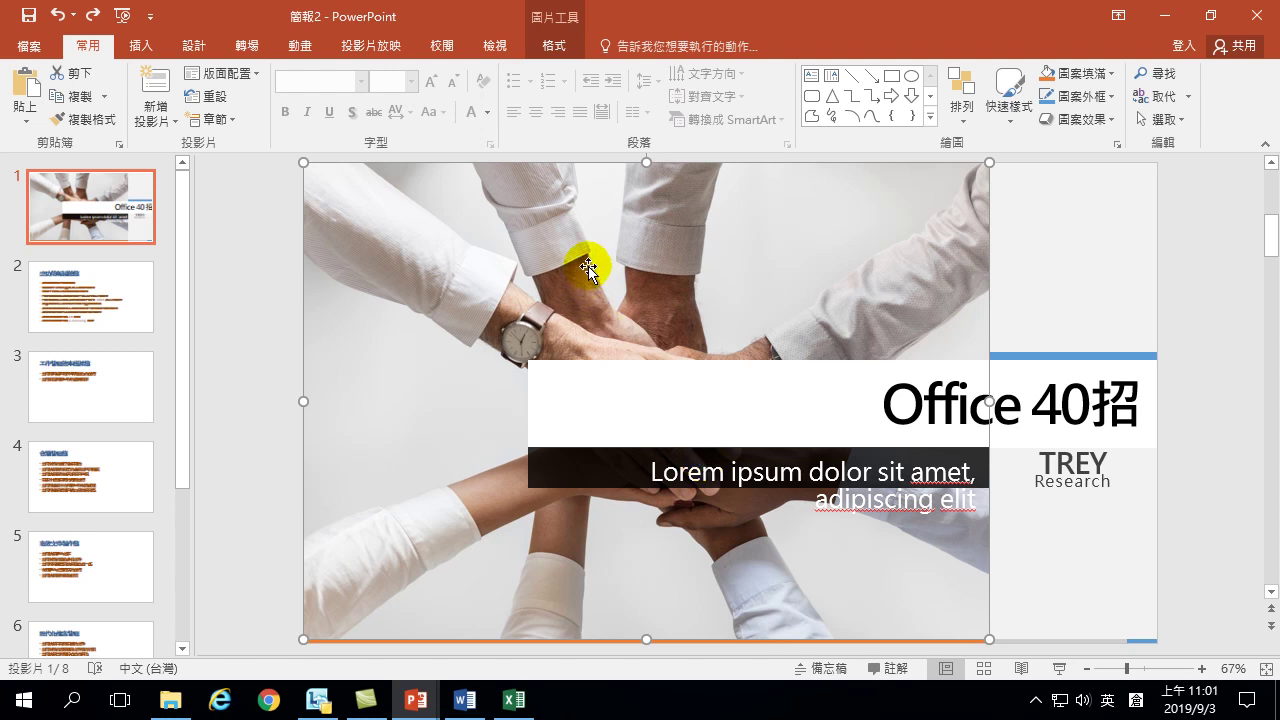
Step: Use 變更圖片 on the hands photo and search Bing images for 科技
right_click(484, 268)
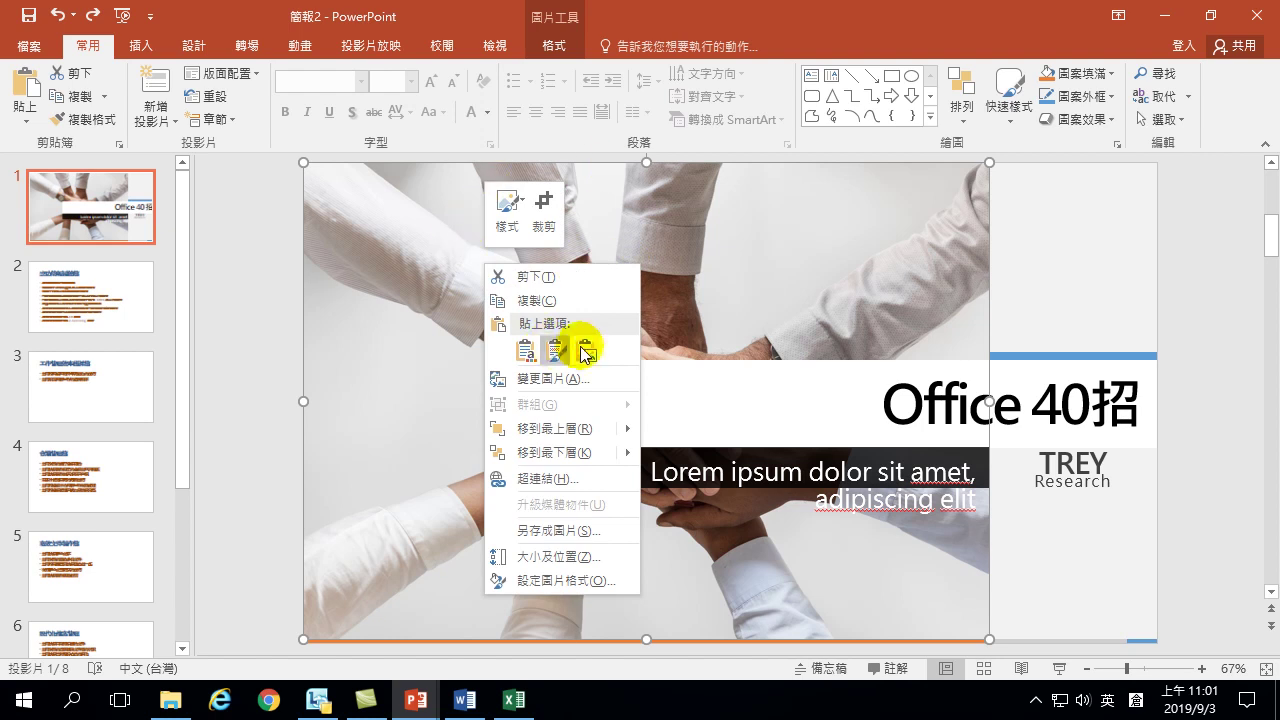
left_click(540, 380)
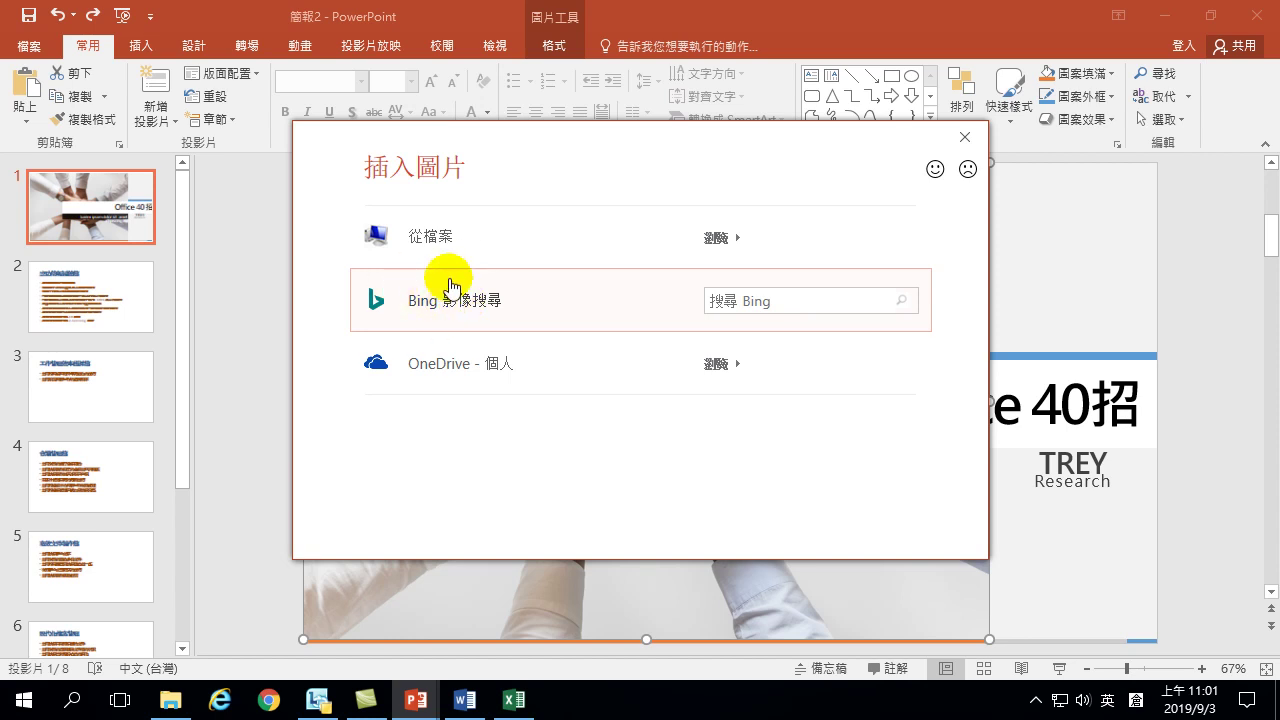
left_click(724, 300)
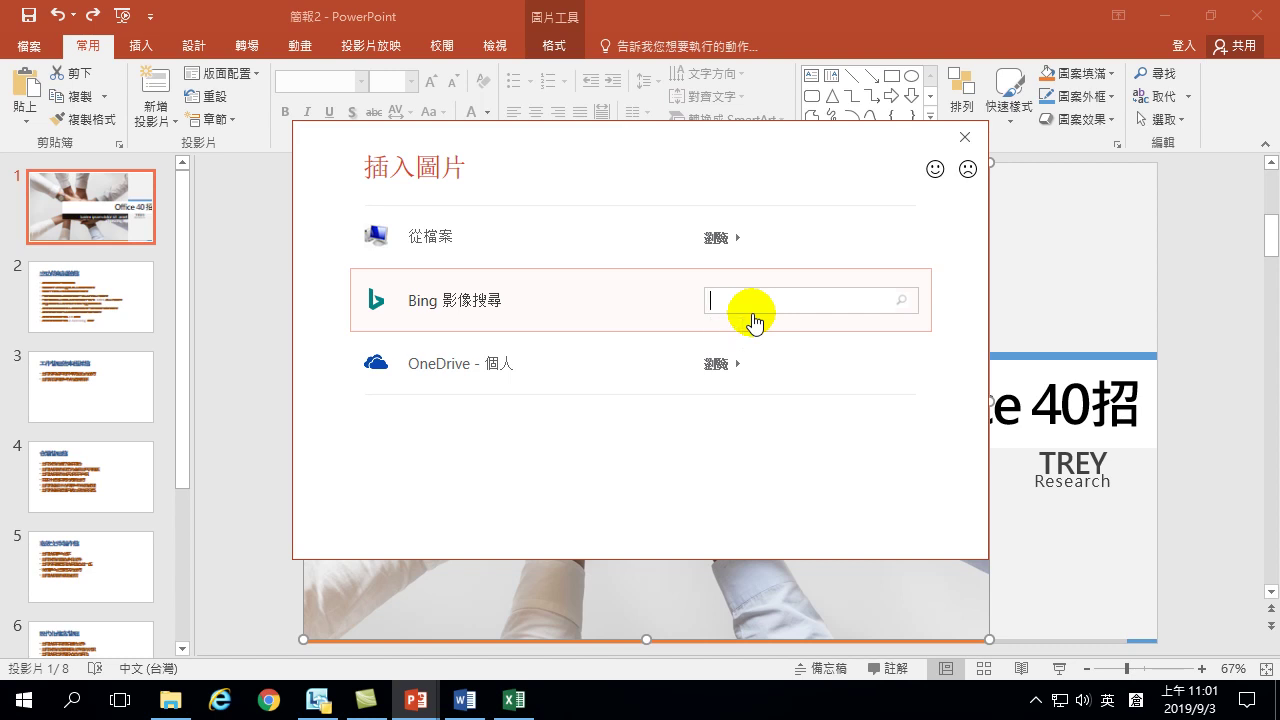
type("hd")
key("BackSpace")
key("BackSpace")
key("shift")
type("hdyj")
key("space")
key("1")
key("shift")
left_click(905, 302)
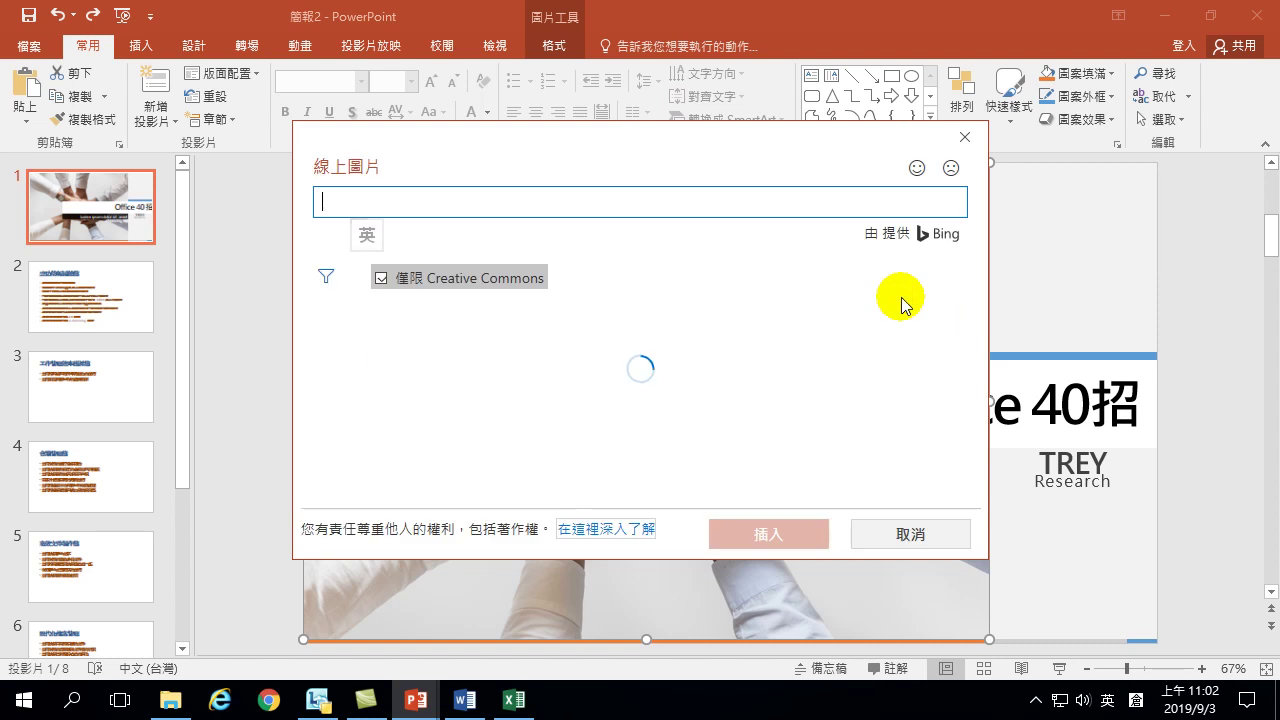
Step: Browse the 科技 image results and turn off the 僅限 Creative Commons filter
scroll(800, 400, "down", 3)
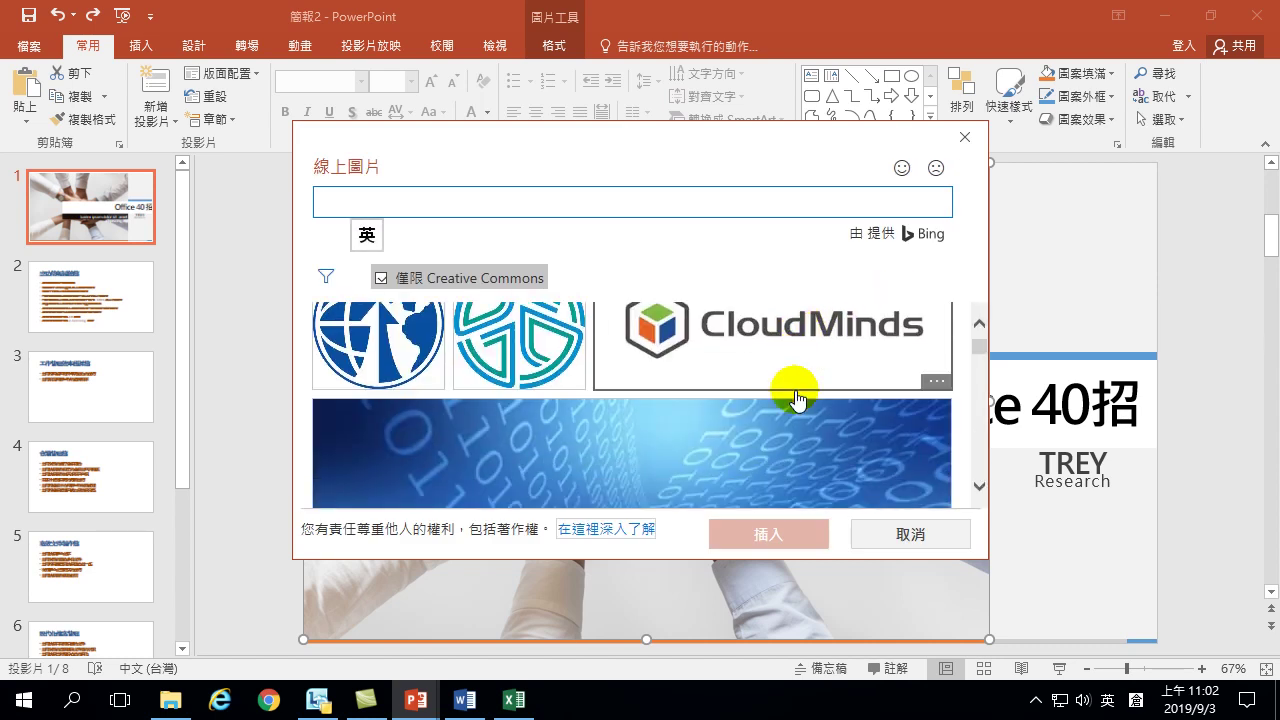
scroll(792, 404, "down", 4)
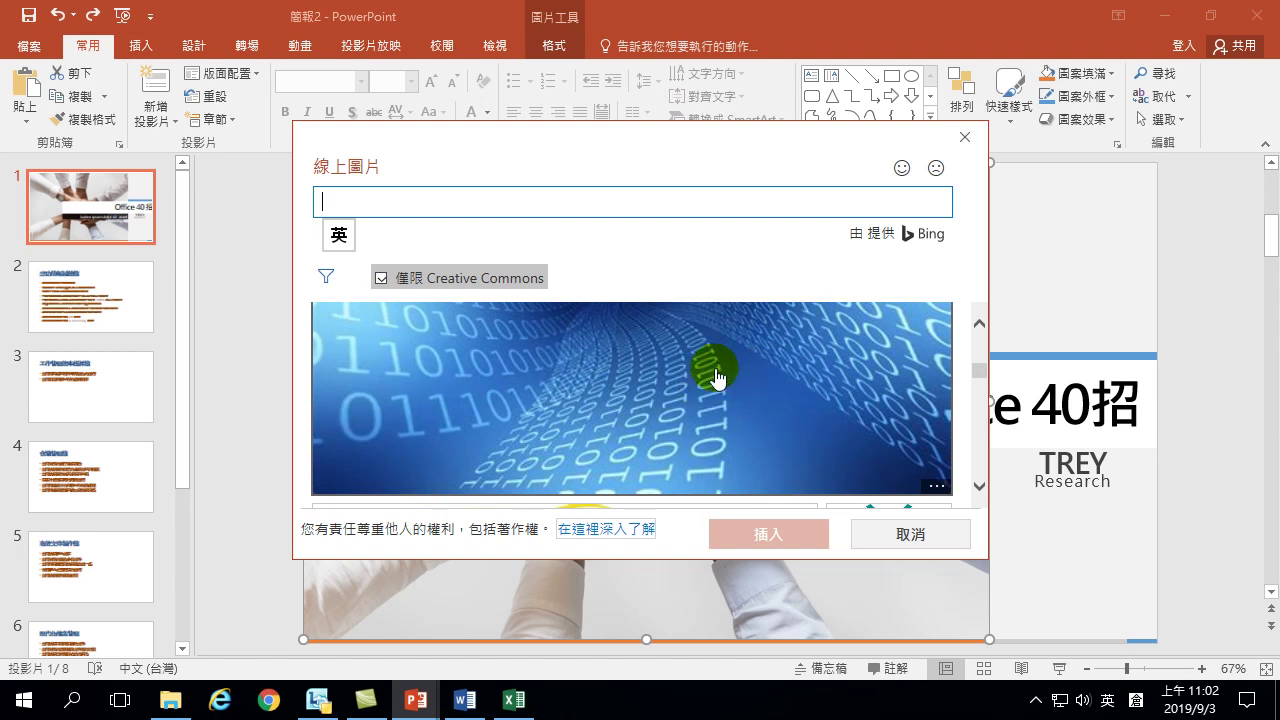
scroll(680, 392, "up", 4)
left_click(632, 372)
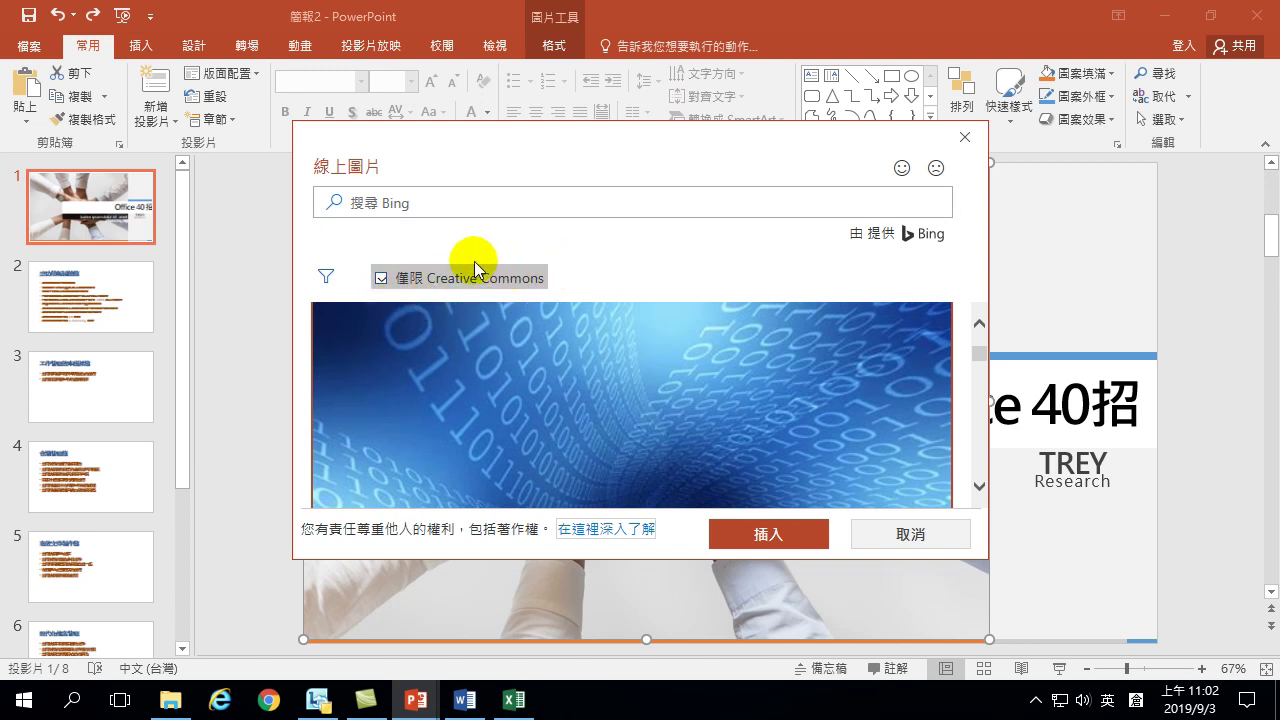
left_click(381, 281)
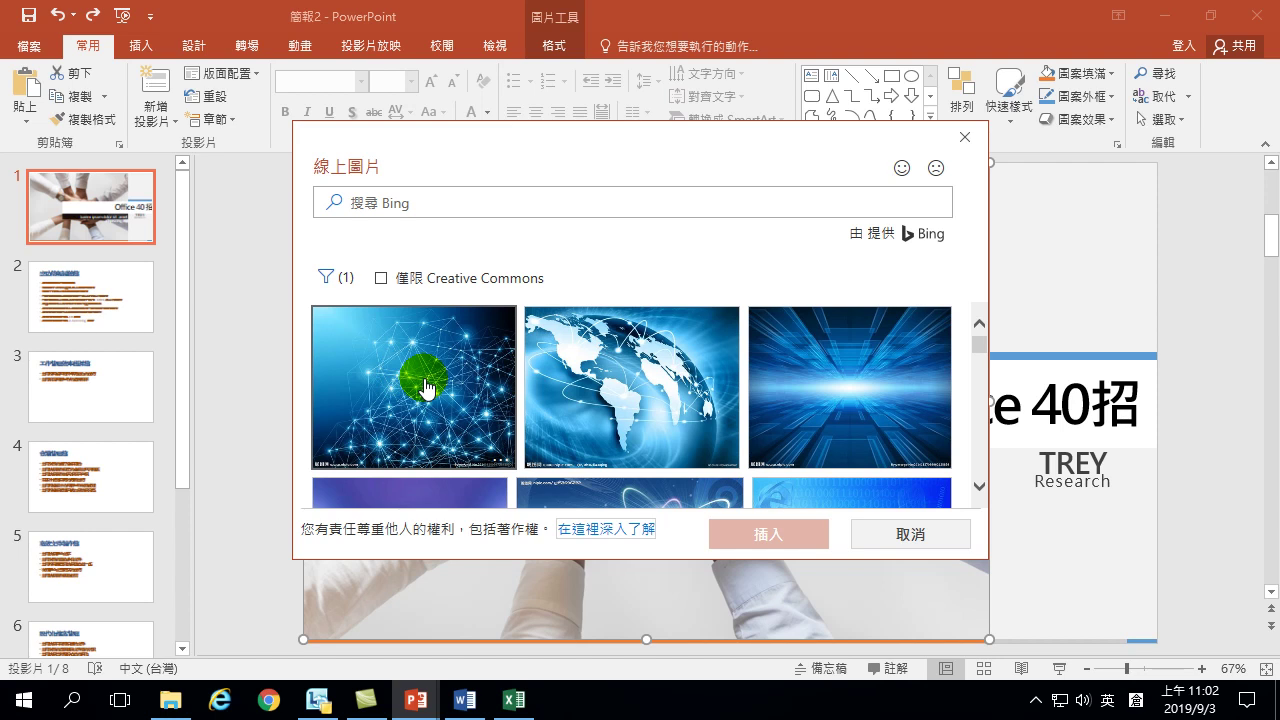
left_click(380, 278)
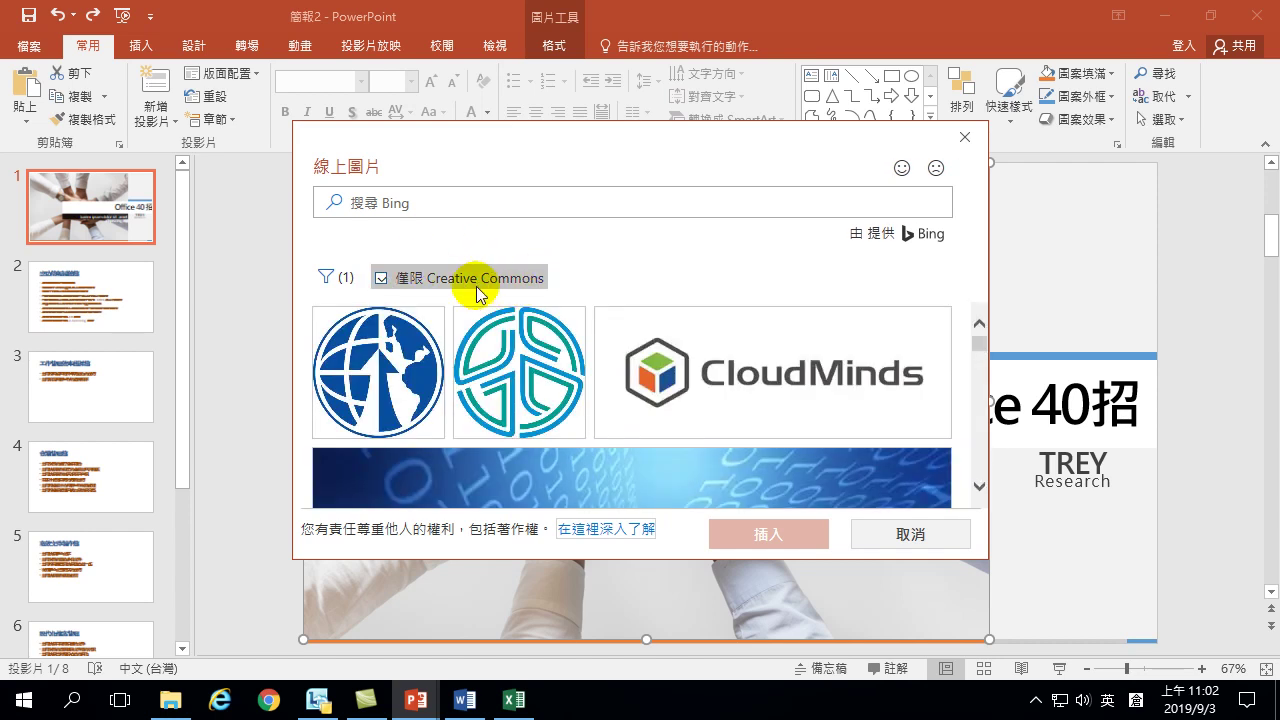
scroll(571, 400, "down", 5)
scroll(578, 437, "down", 3)
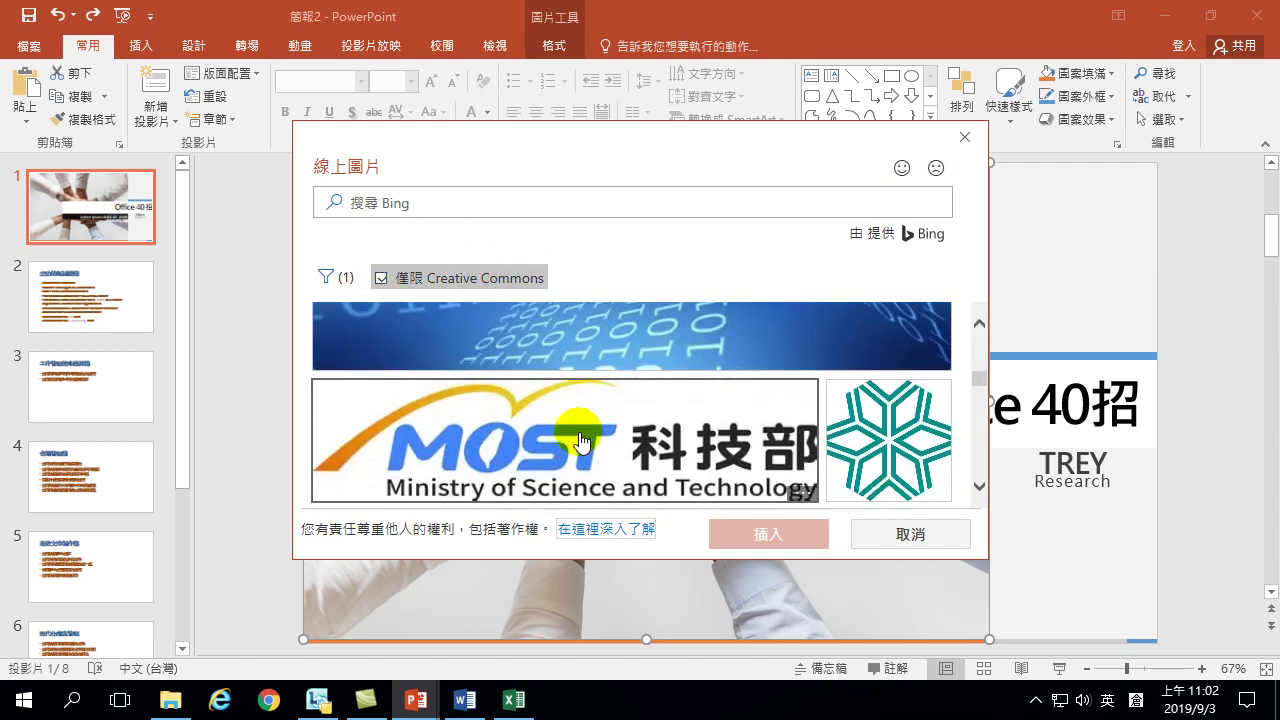
scroll(580, 440, "up", 3)
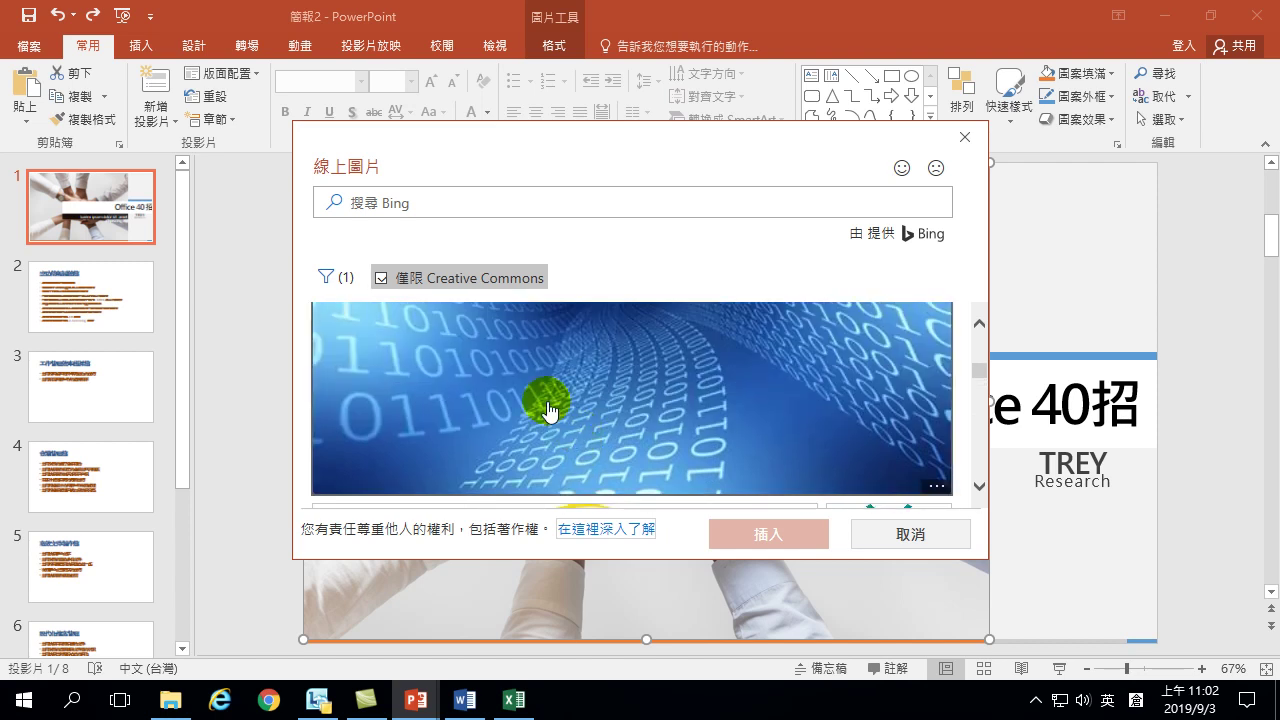
scroll(548, 410, "up", 2)
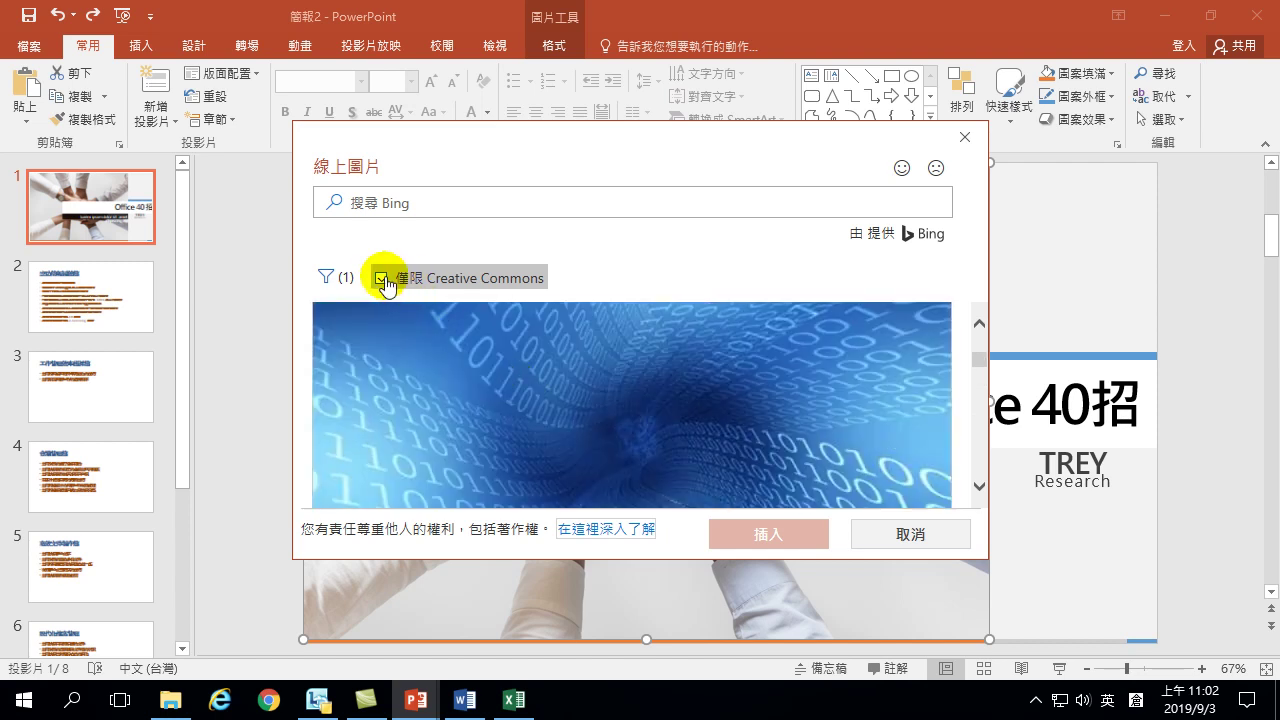
left_click(381, 279)
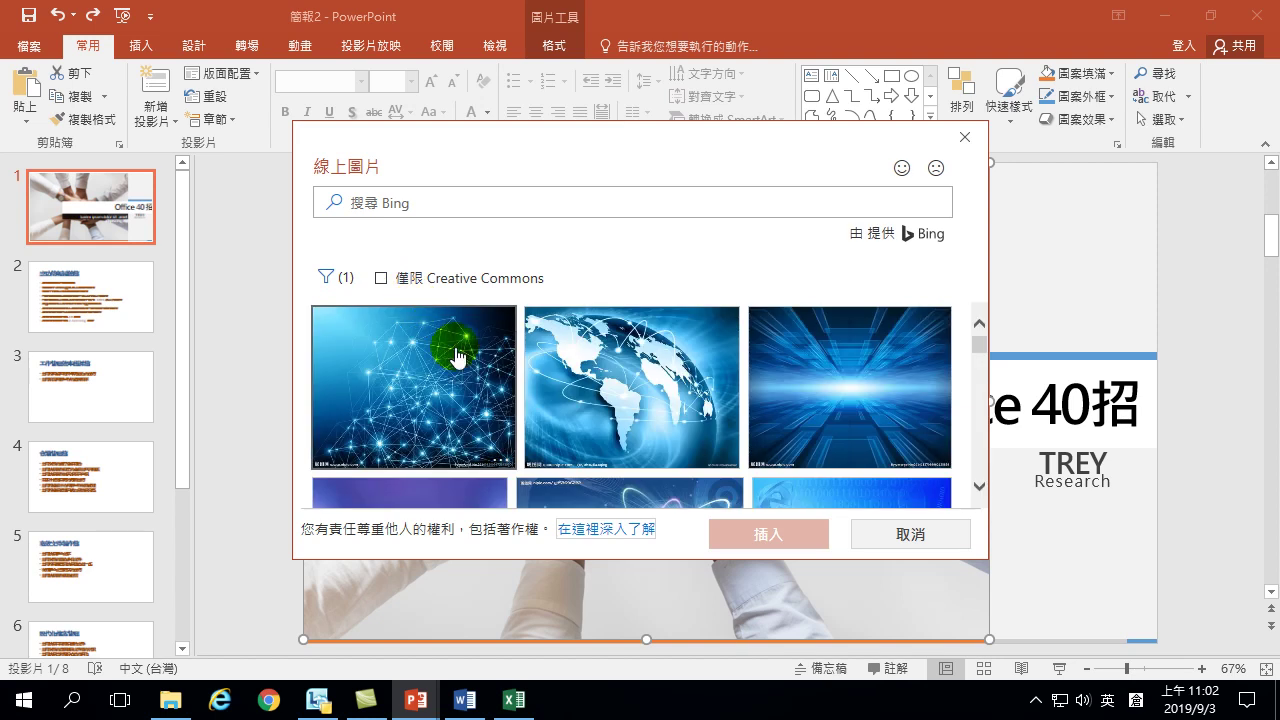
scroll(643, 400, "down", 3)
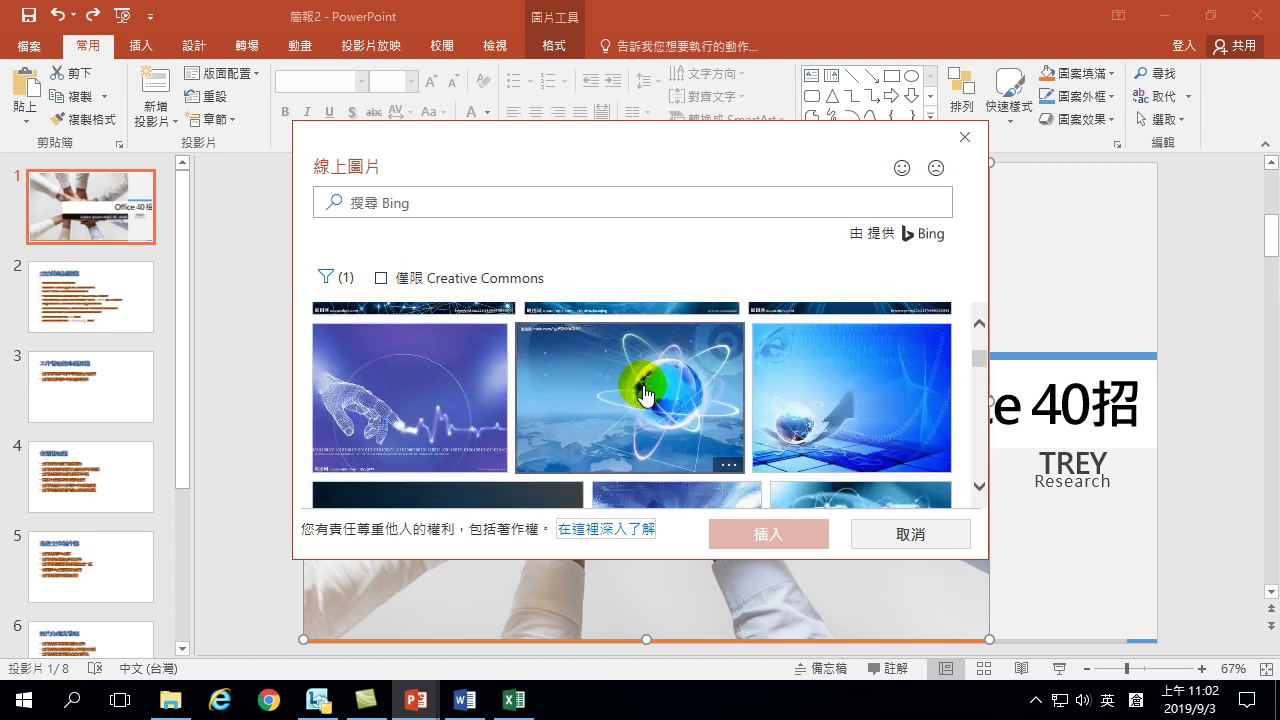
scroll(645, 400, "down", 3)
scroll(670, 400, "down", 3)
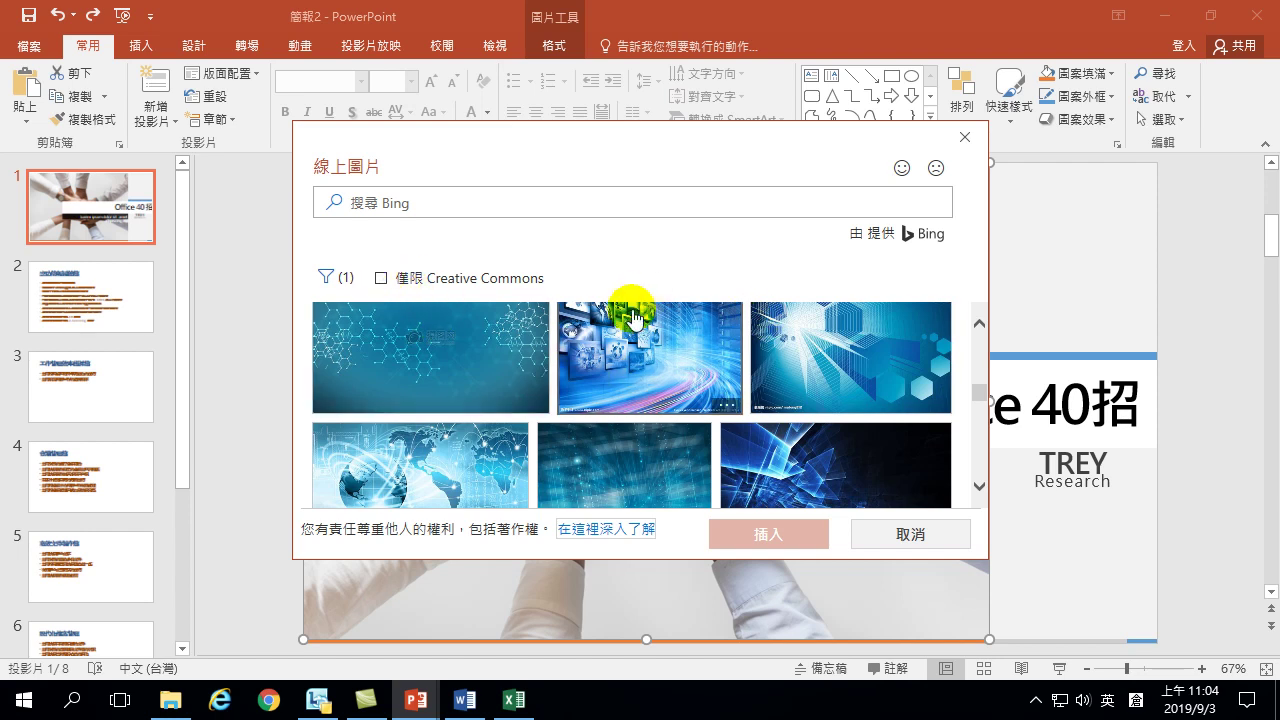
Step: Turn 僅限 Creative Commons back on and select the glowing blue globe image
left_click(384, 279)
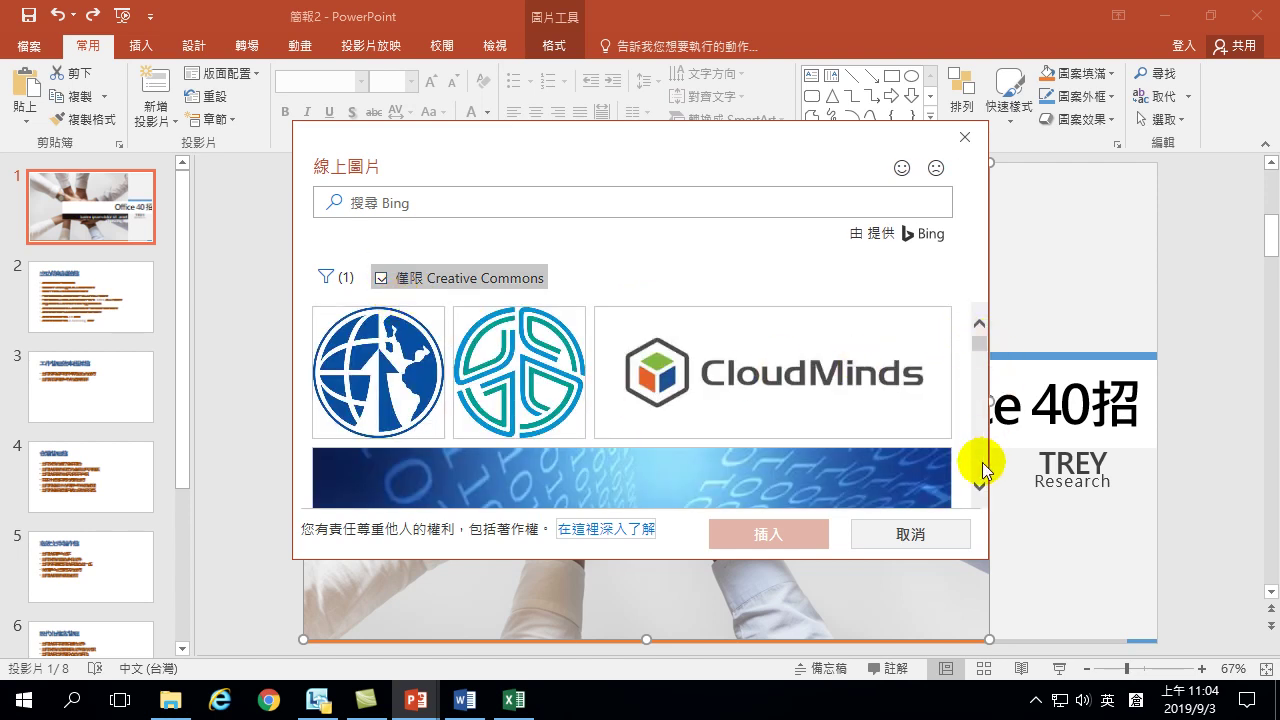
left_click(980, 487)
left_click_drag(981, 490, 981, 490)
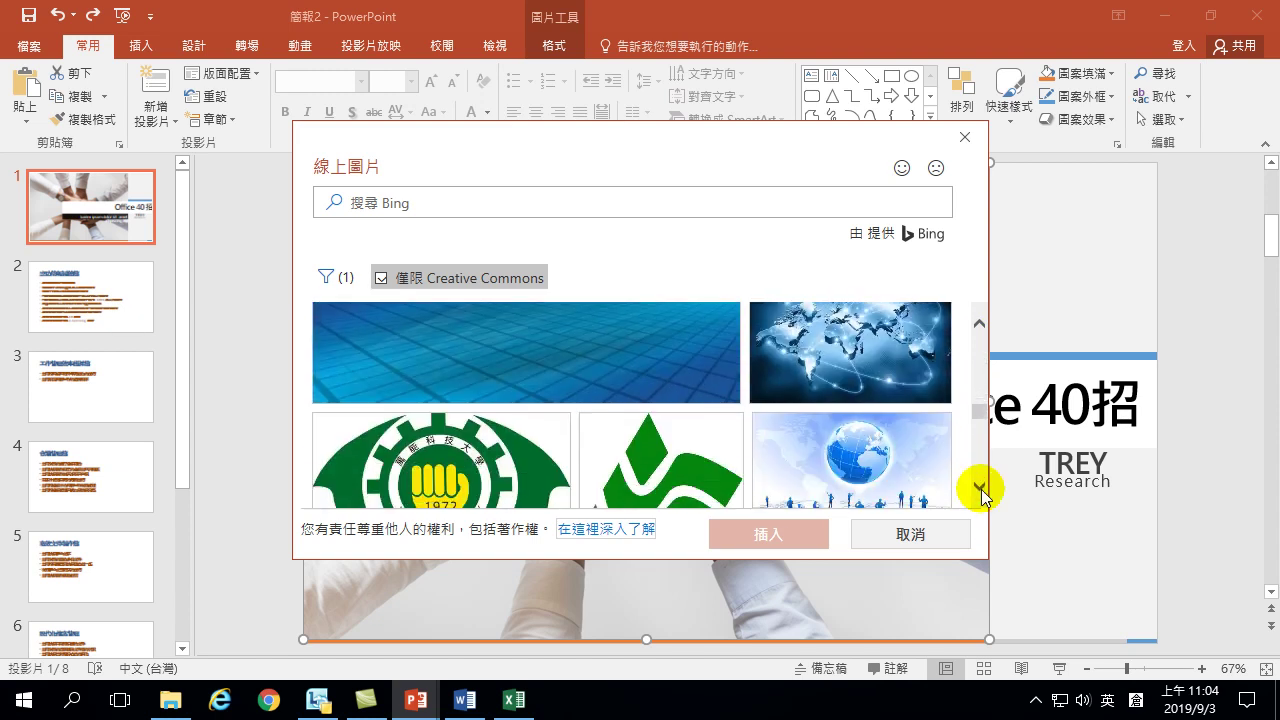
left_click(981, 326)
left_click(866, 405)
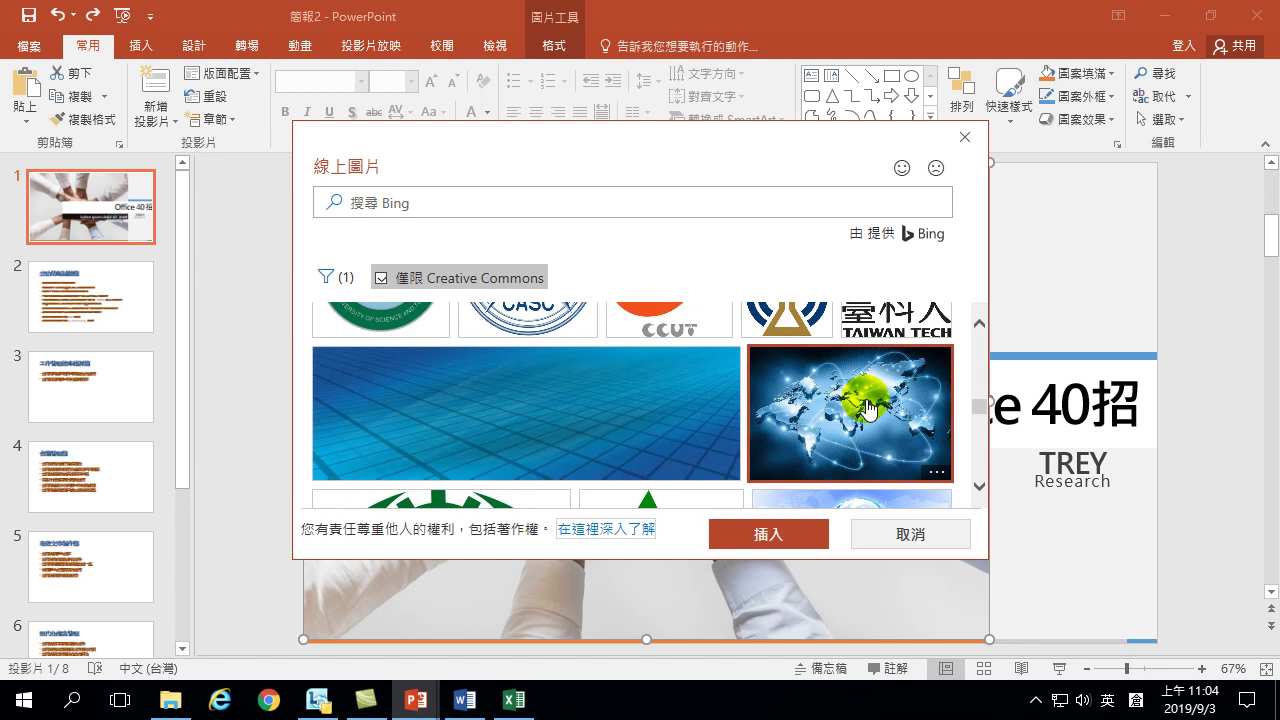
Step: Insert the blue globe image in place of the hands photo, then deselect it
left_click(767, 535)
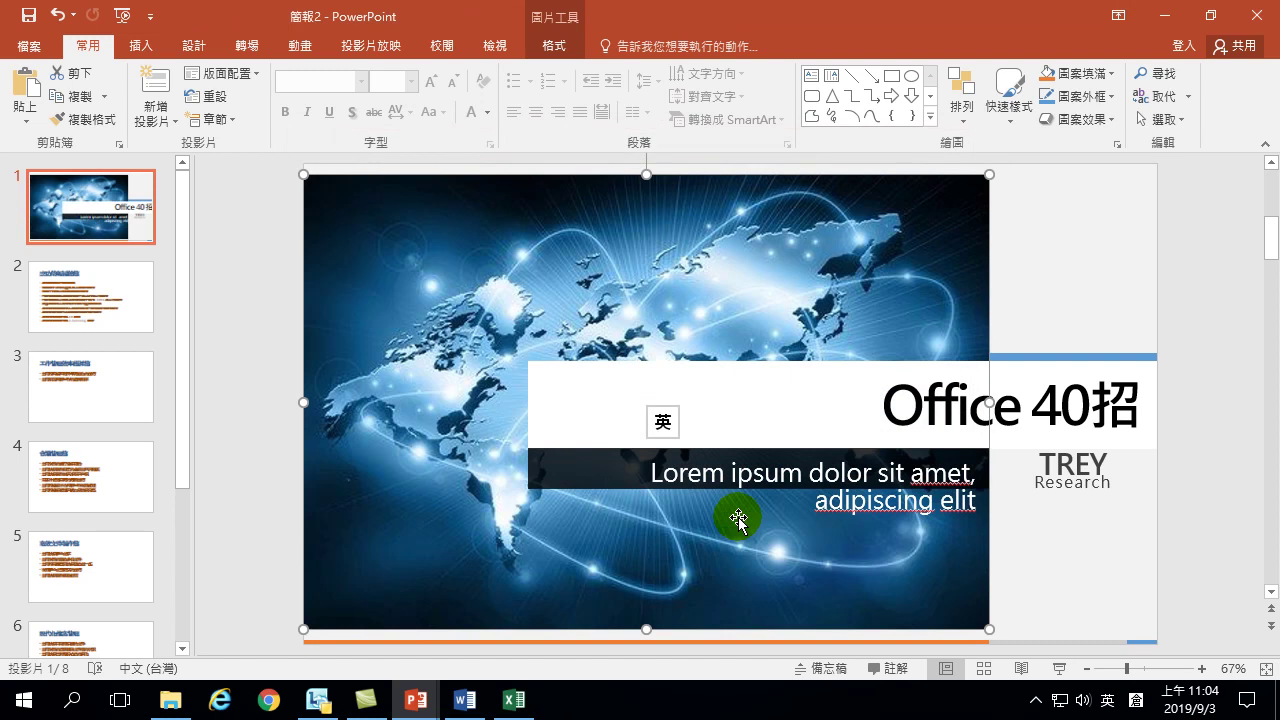
left_click(1192, 276)
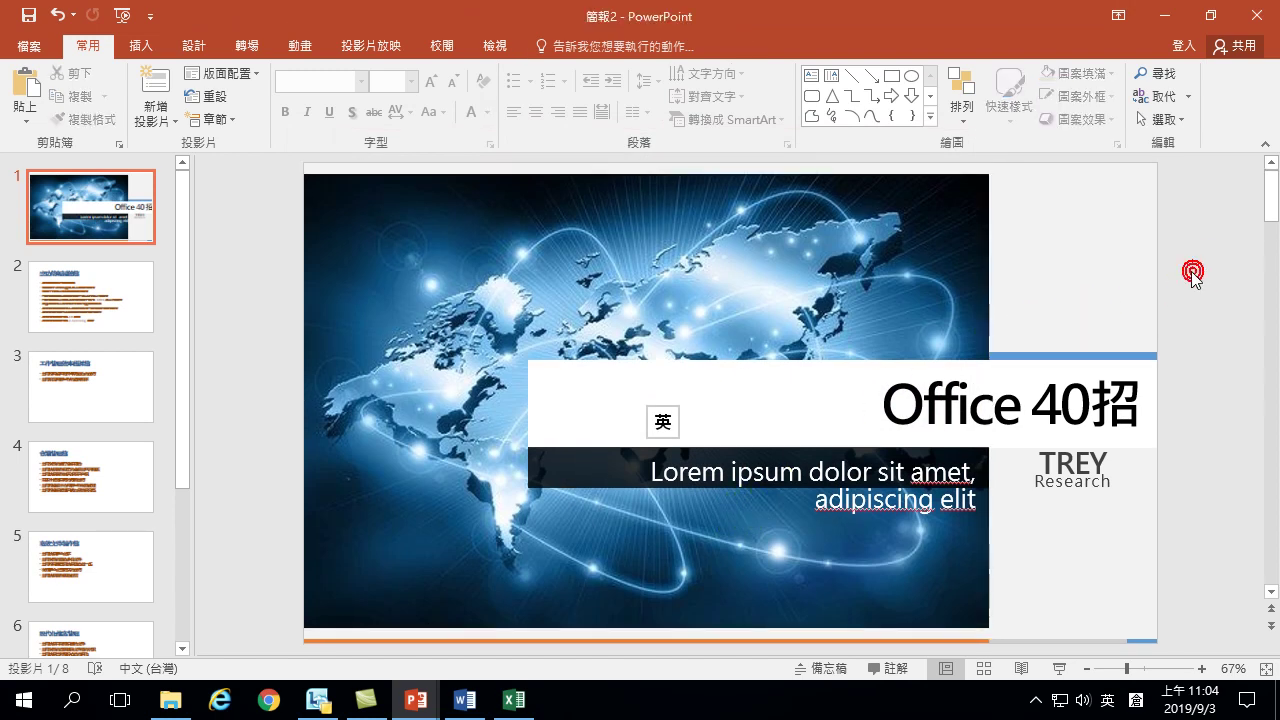
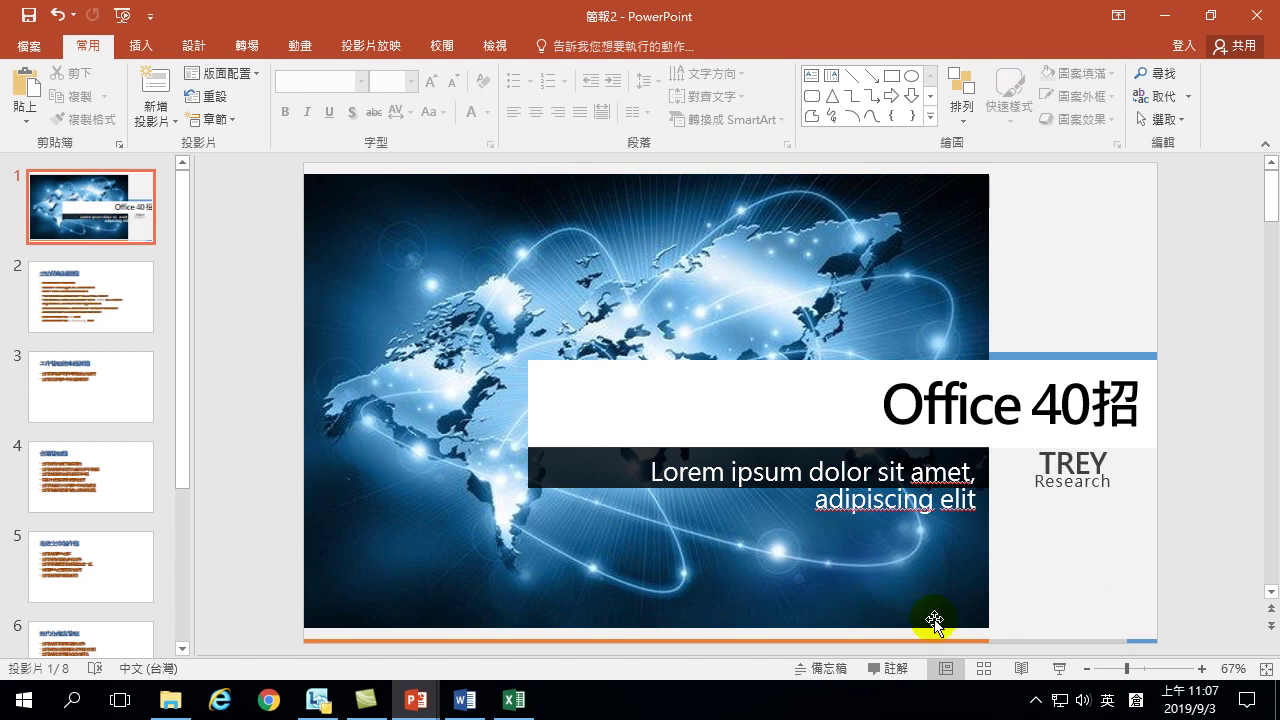
Step: Display slide 2, 成功簡報關鍵篇, in the editing pane with the Insert commands showing
left_click(114, 303)
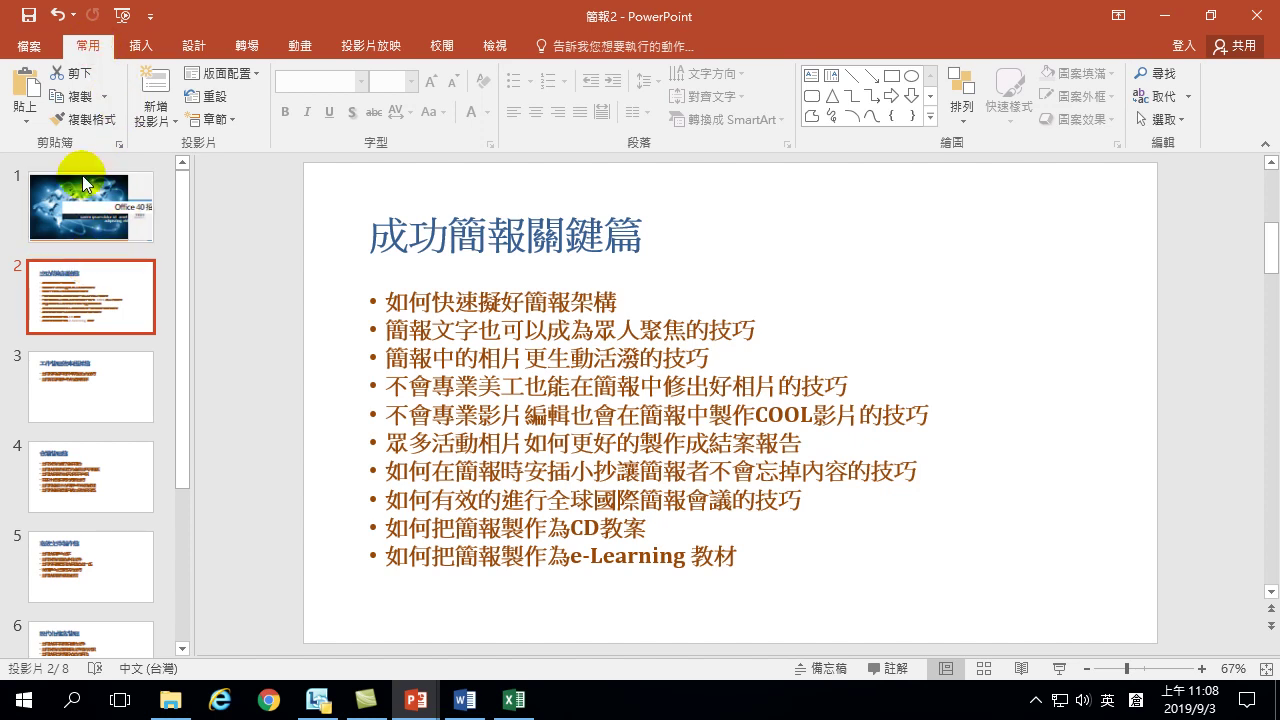
left_click(138, 50)
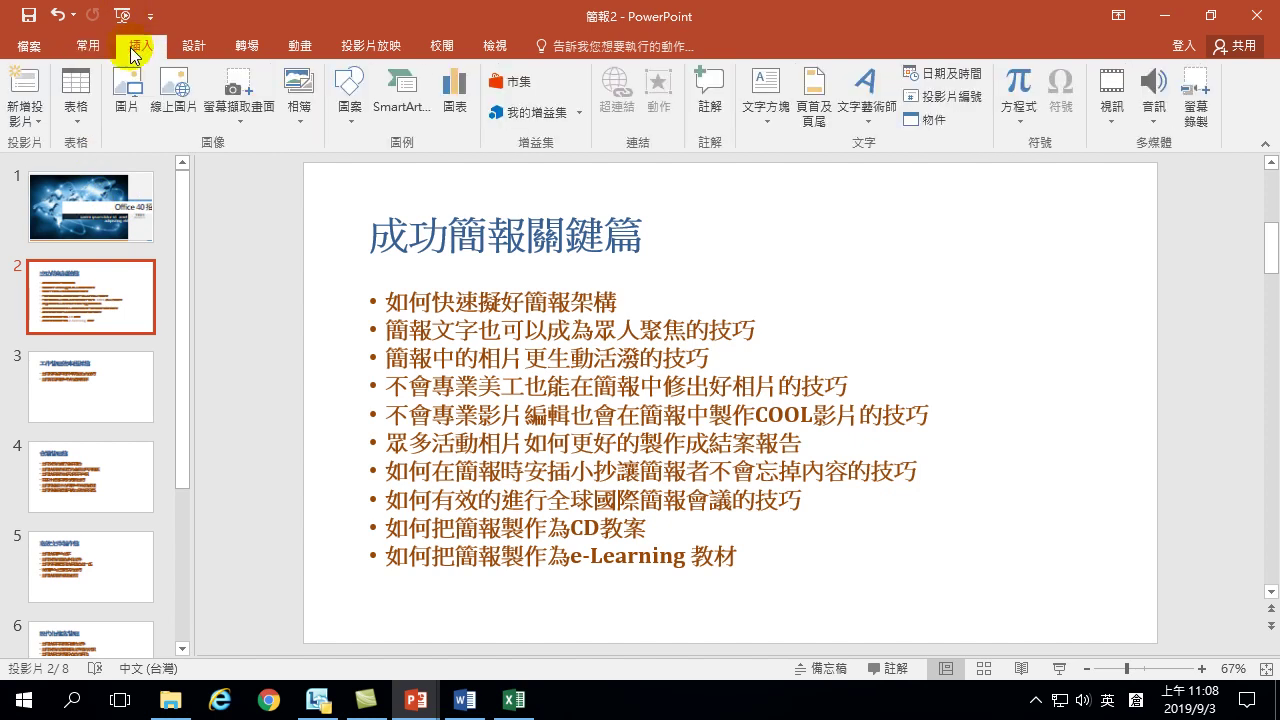
Step: Turn on slide numbers, hide them on the title slide, and apply to all slides
left_click(953, 98)
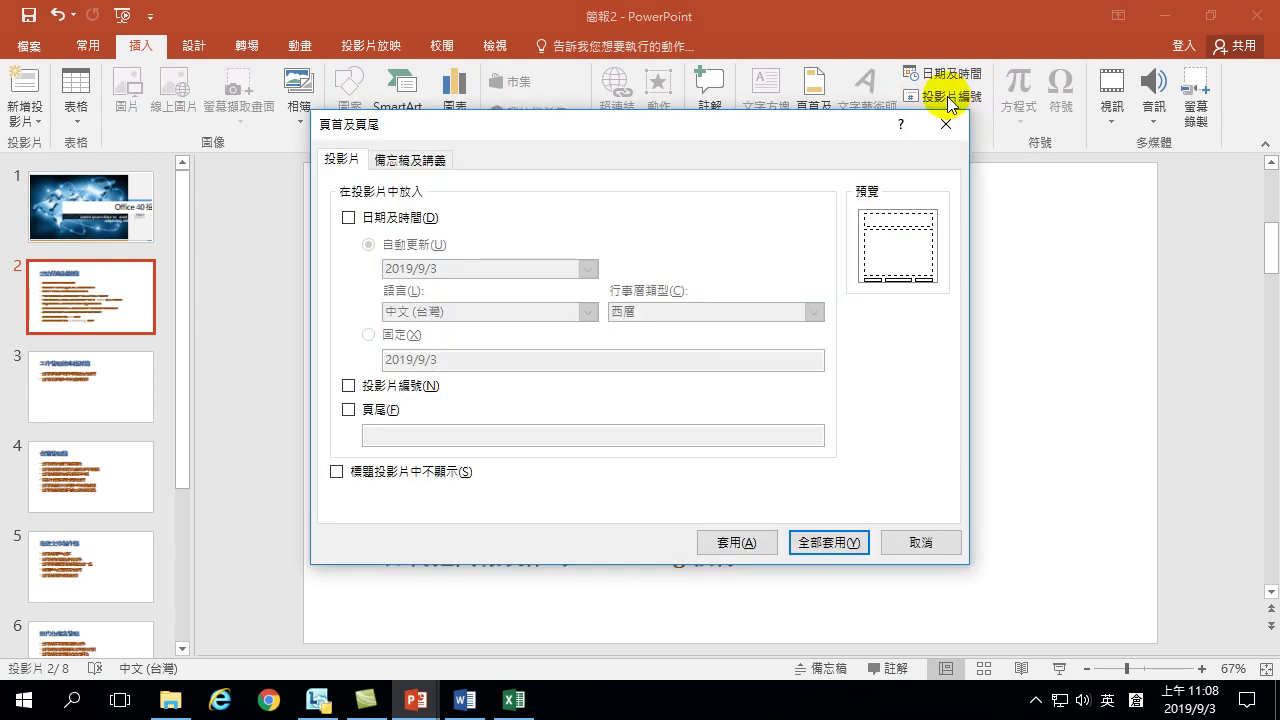
left_click(349, 385)
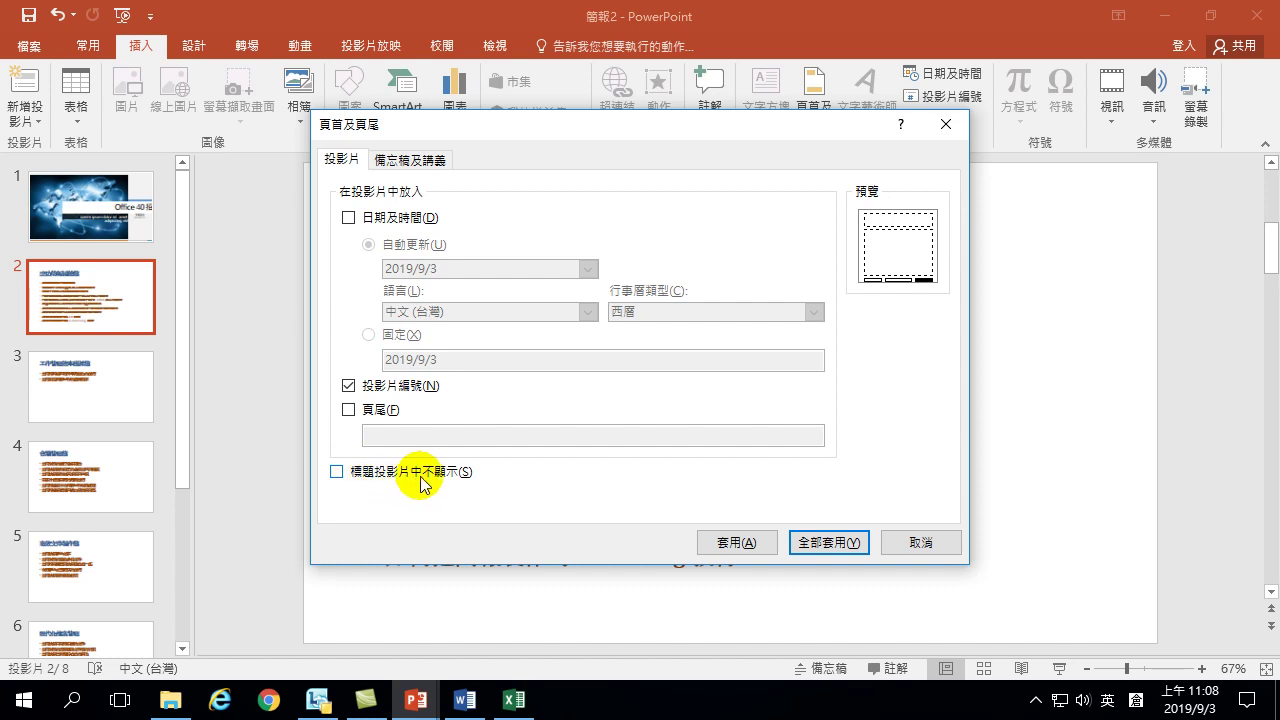
left_click(340, 473)
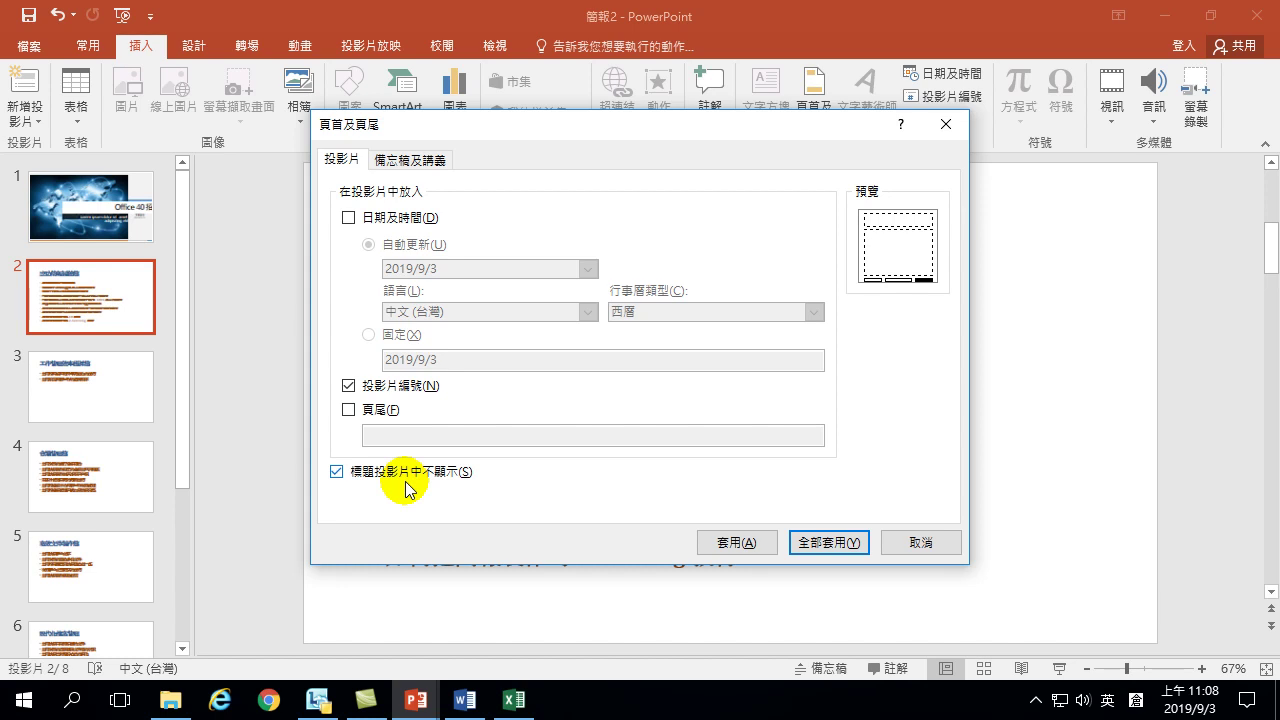
left_click(825, 544)
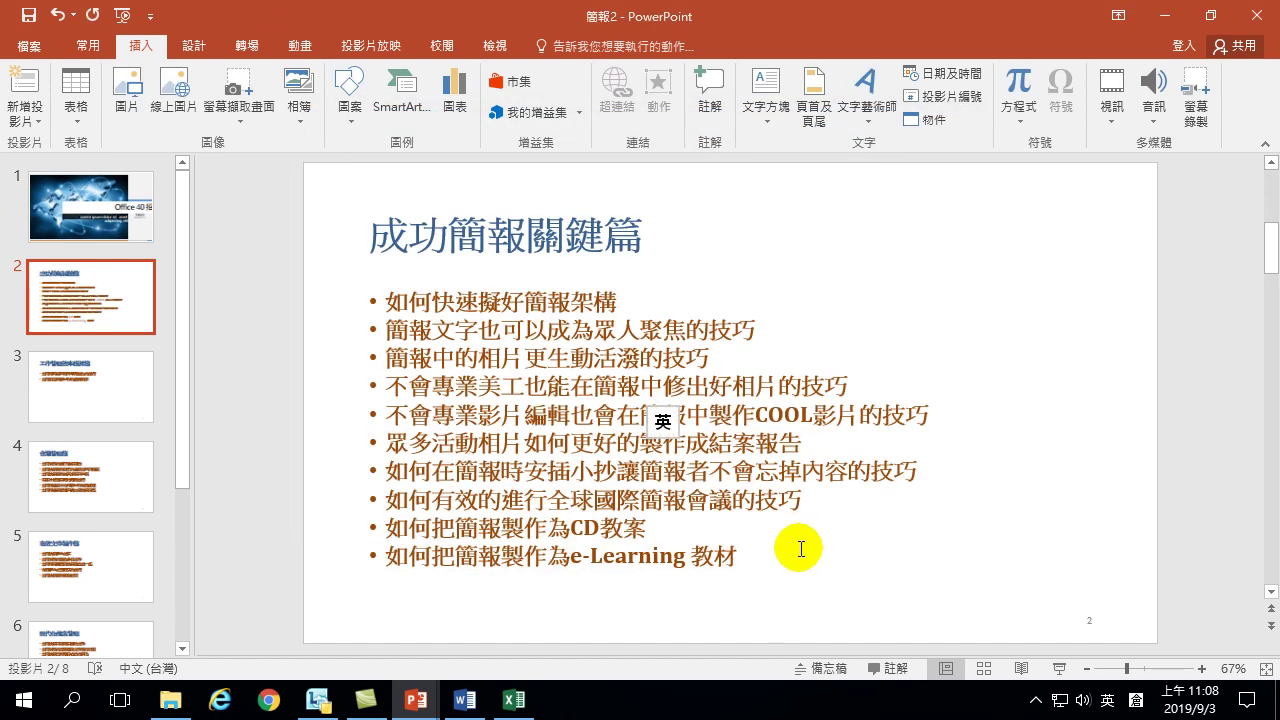
left_click(70, 210)
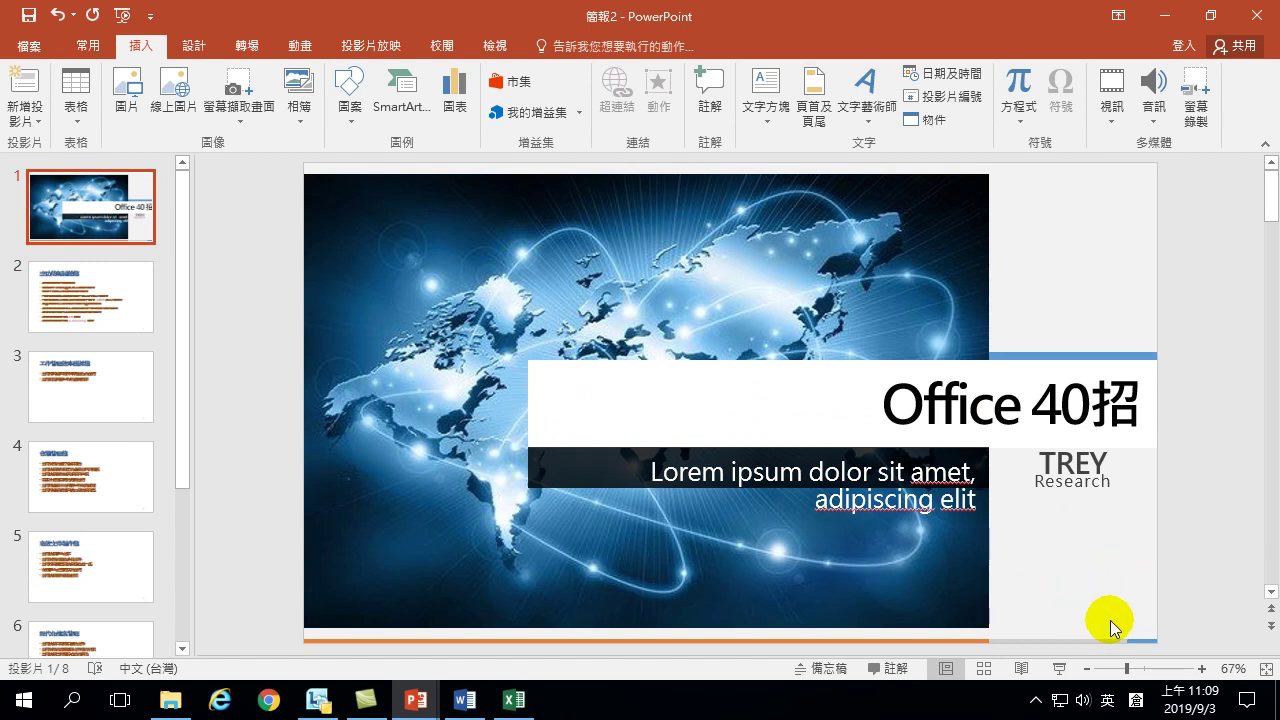
left_click(121, 297)
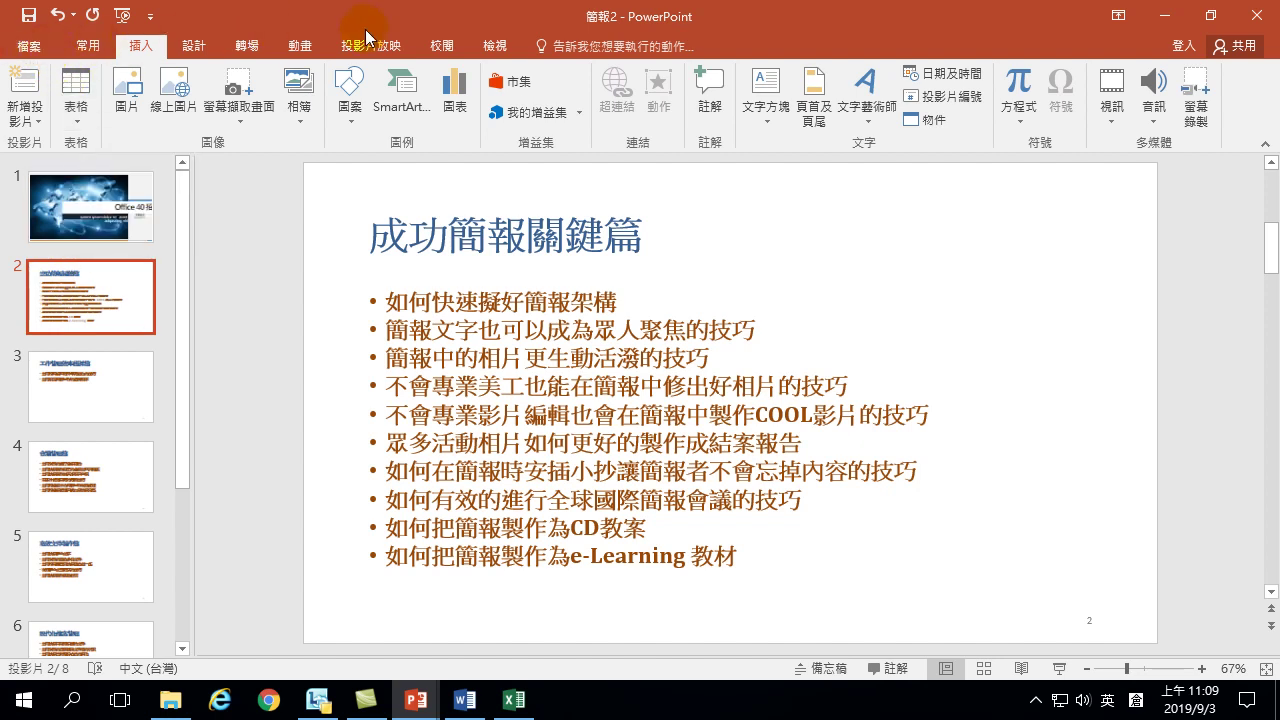
Step: Show the Design tab's theme and variant galleries
left_click(194, 46)
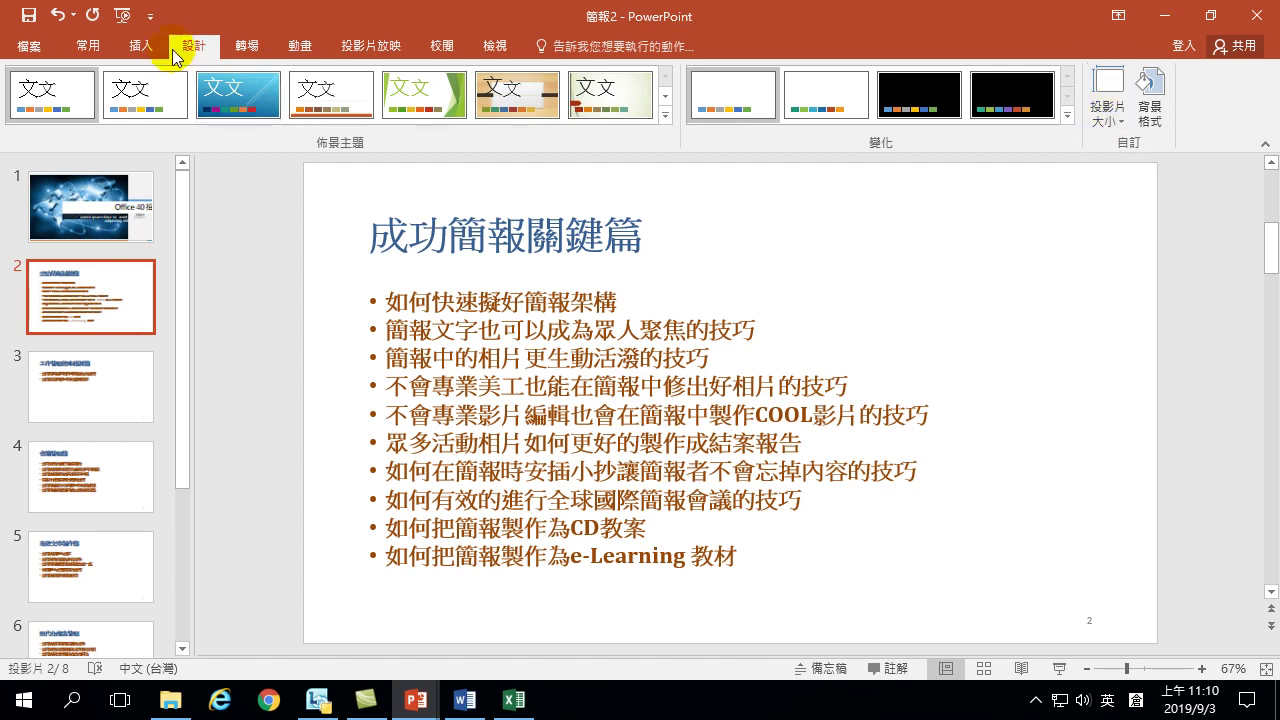
Step: Set the slide numbering start value to 0 in Custom Slide Size and view the title slide
left_click(1114, 118)
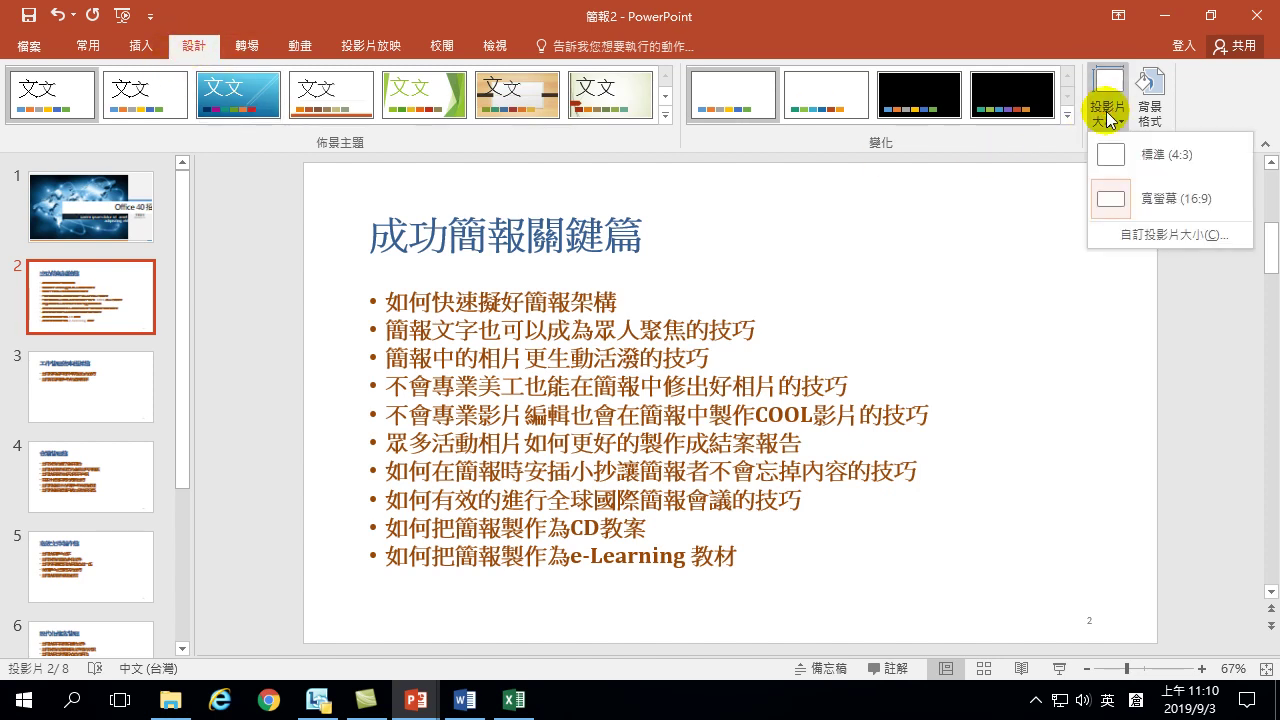
left_click(1147, 237)
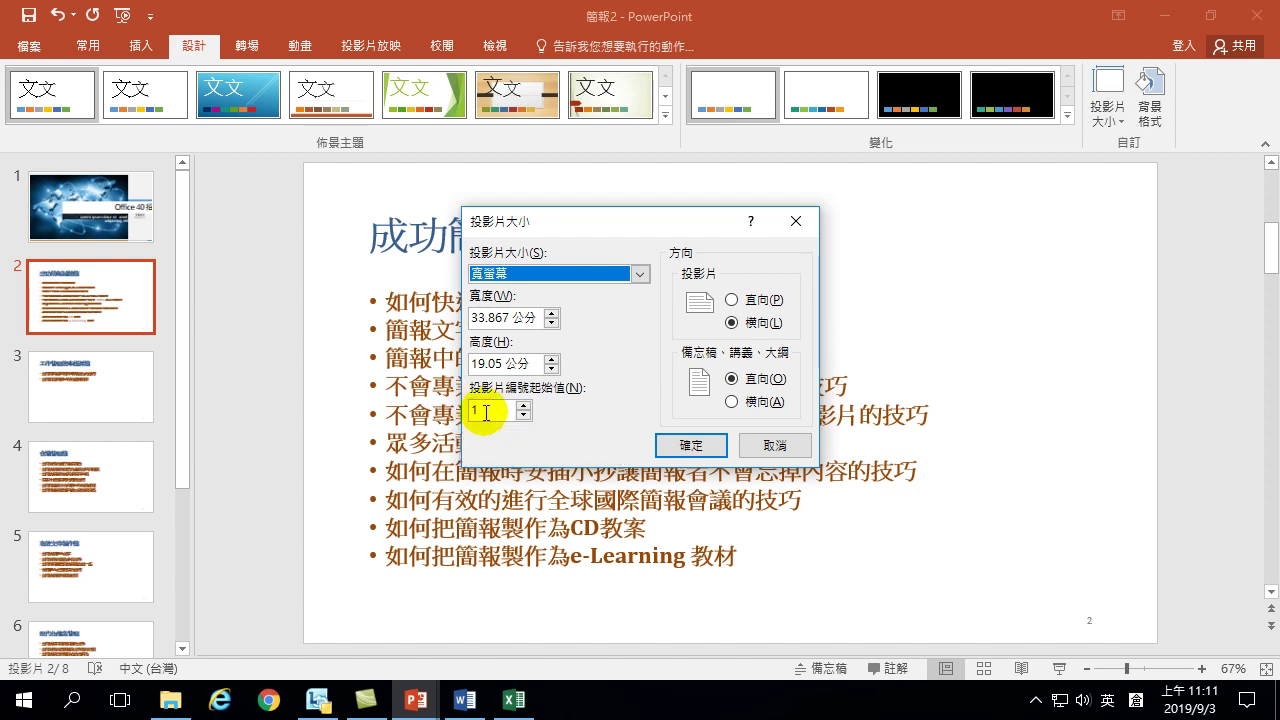
left_click(523, 415)
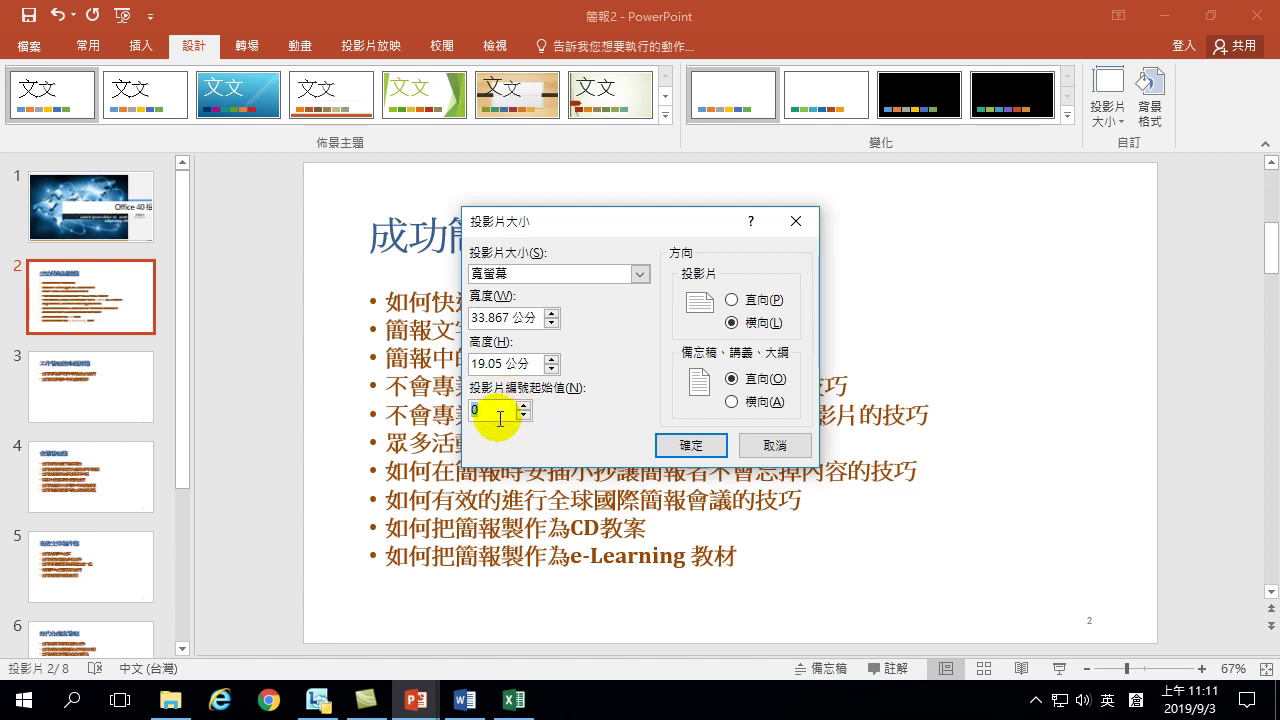
double_click(489, 416)
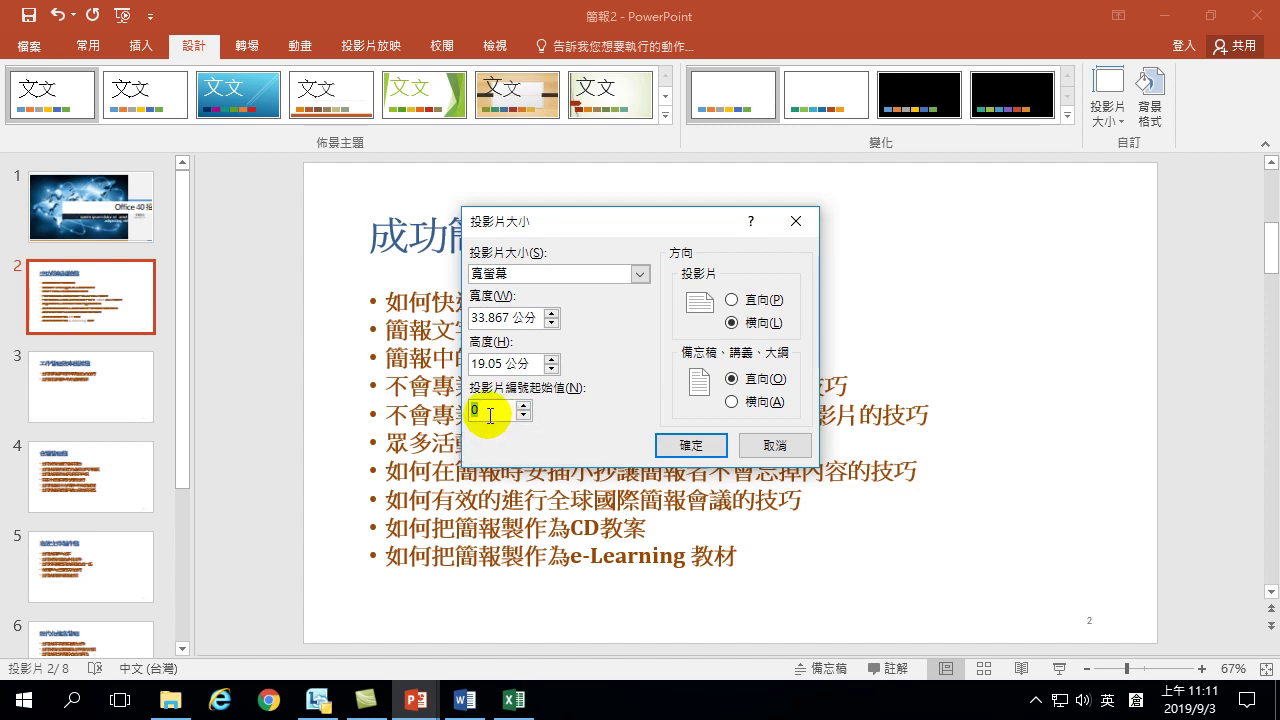
left_click(690, 444)
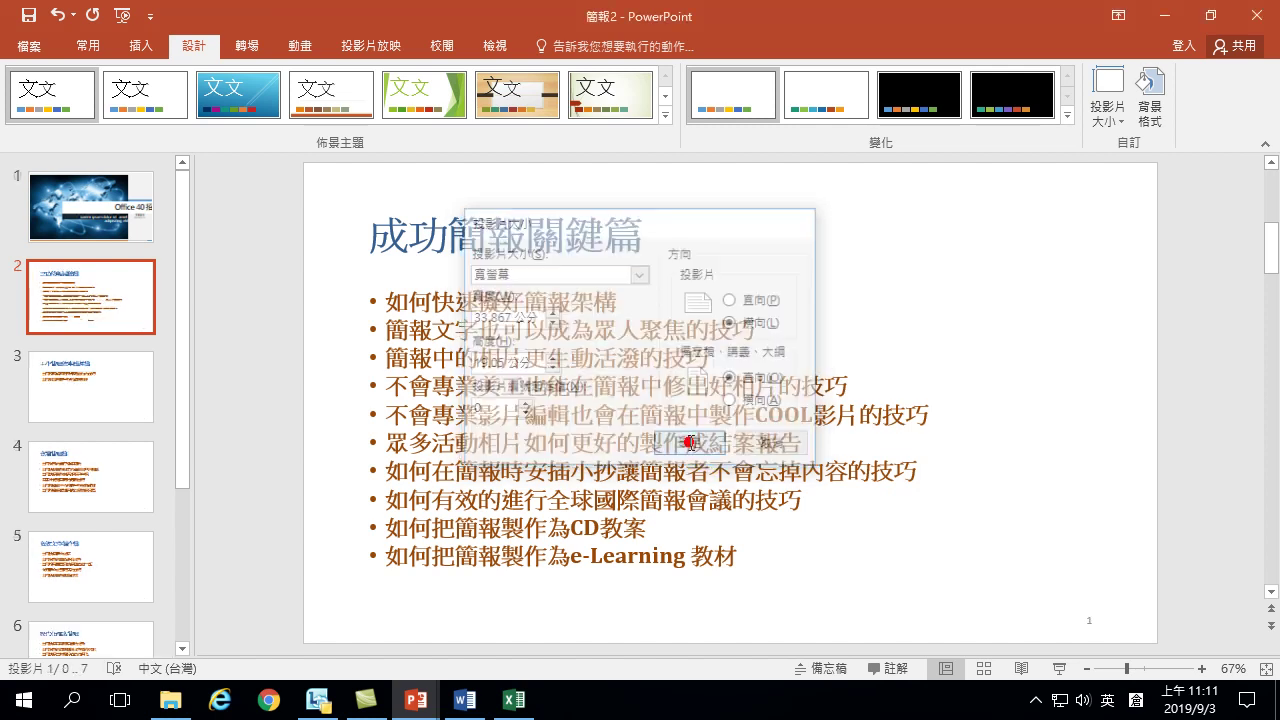
left_click(101, 216)
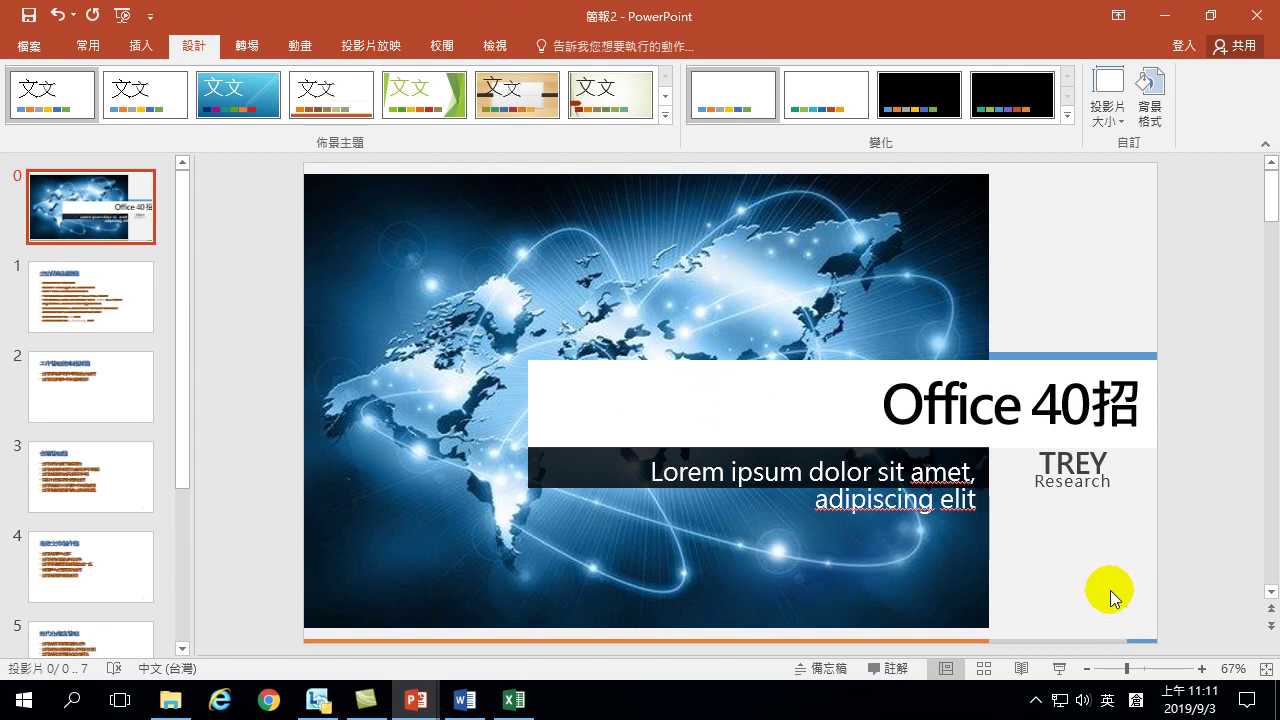
Step: Select the slide-number box on 成功簡報關鍵篇, now numbered 1
left_click(101, 290)
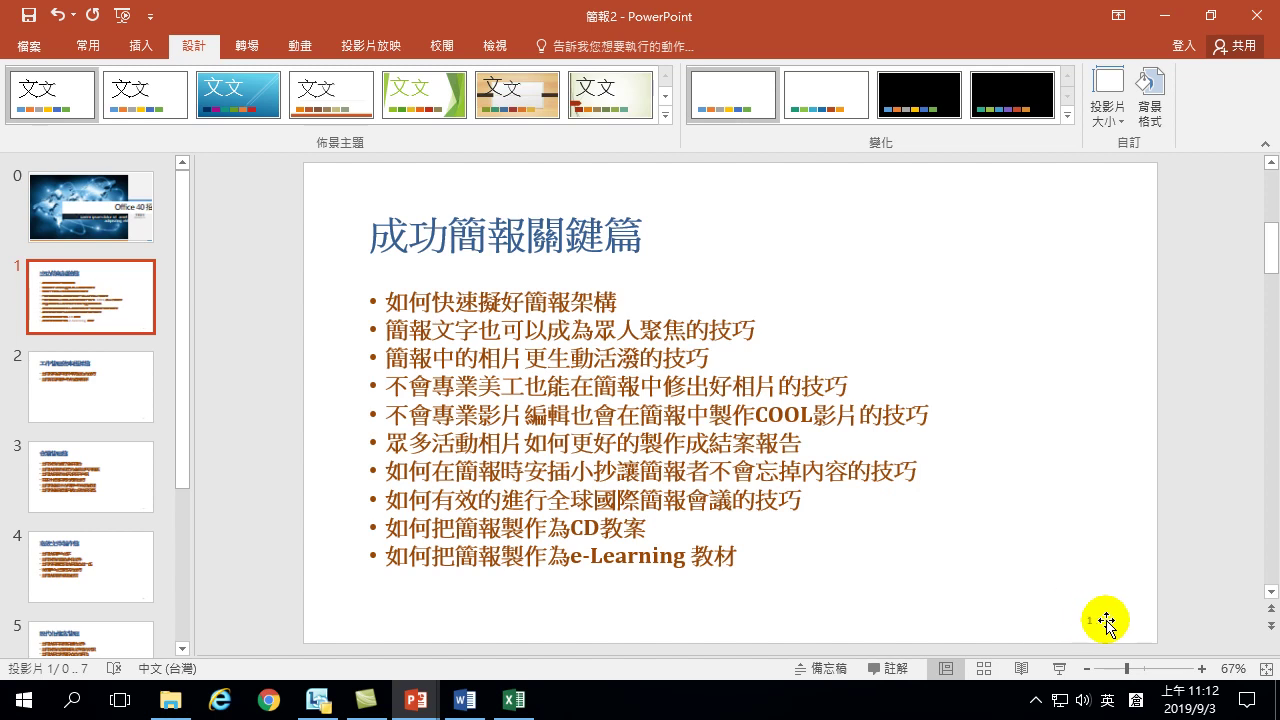
left_click(1094, 621)
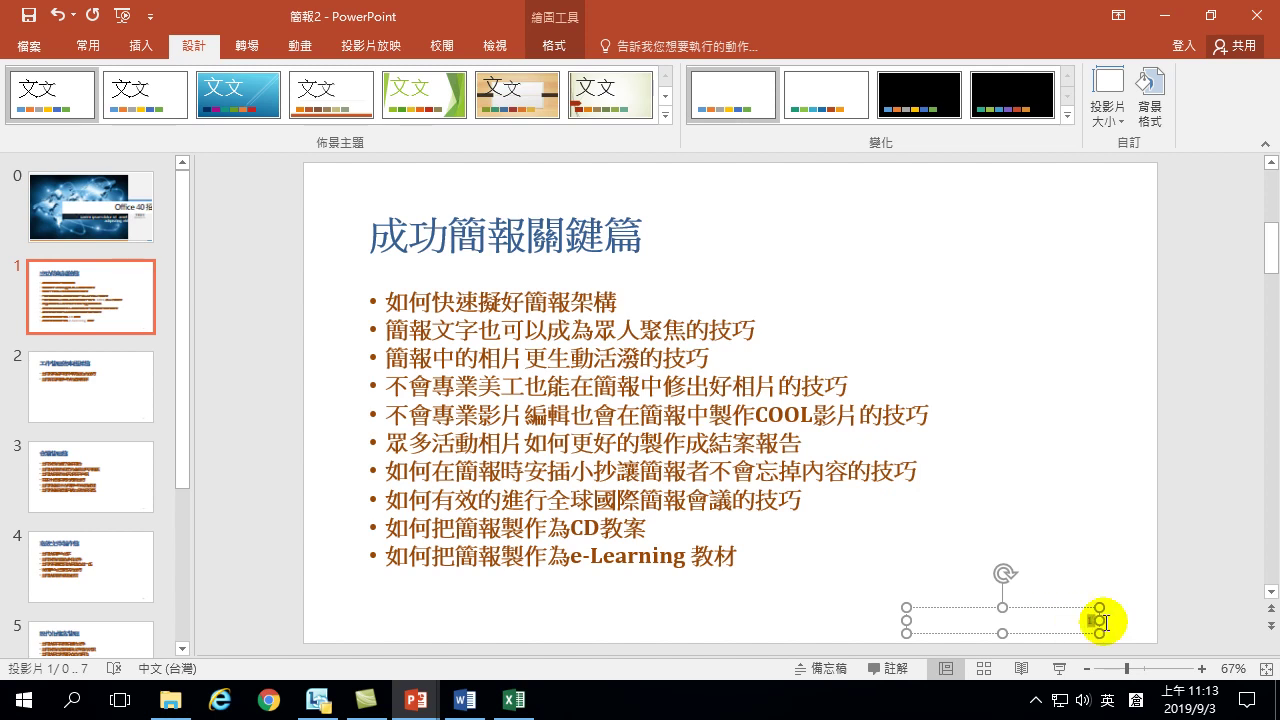
double_click(1094, 619)
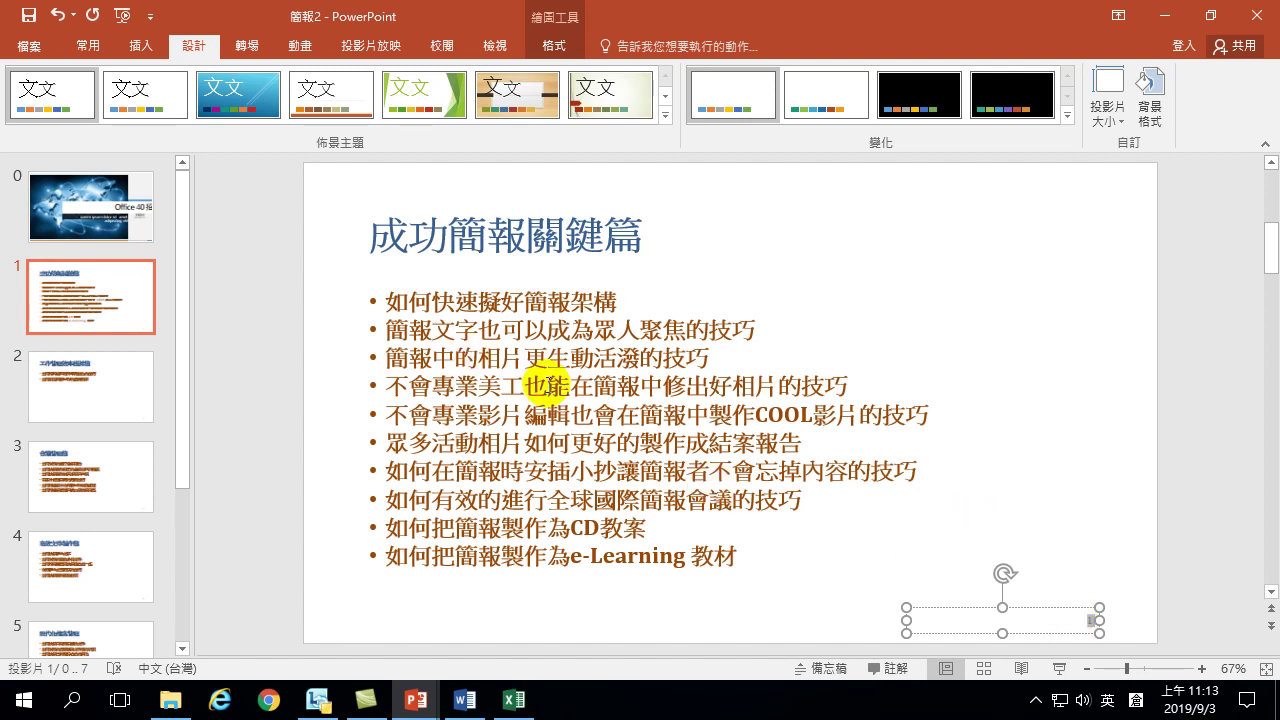
left_click(552, 384)
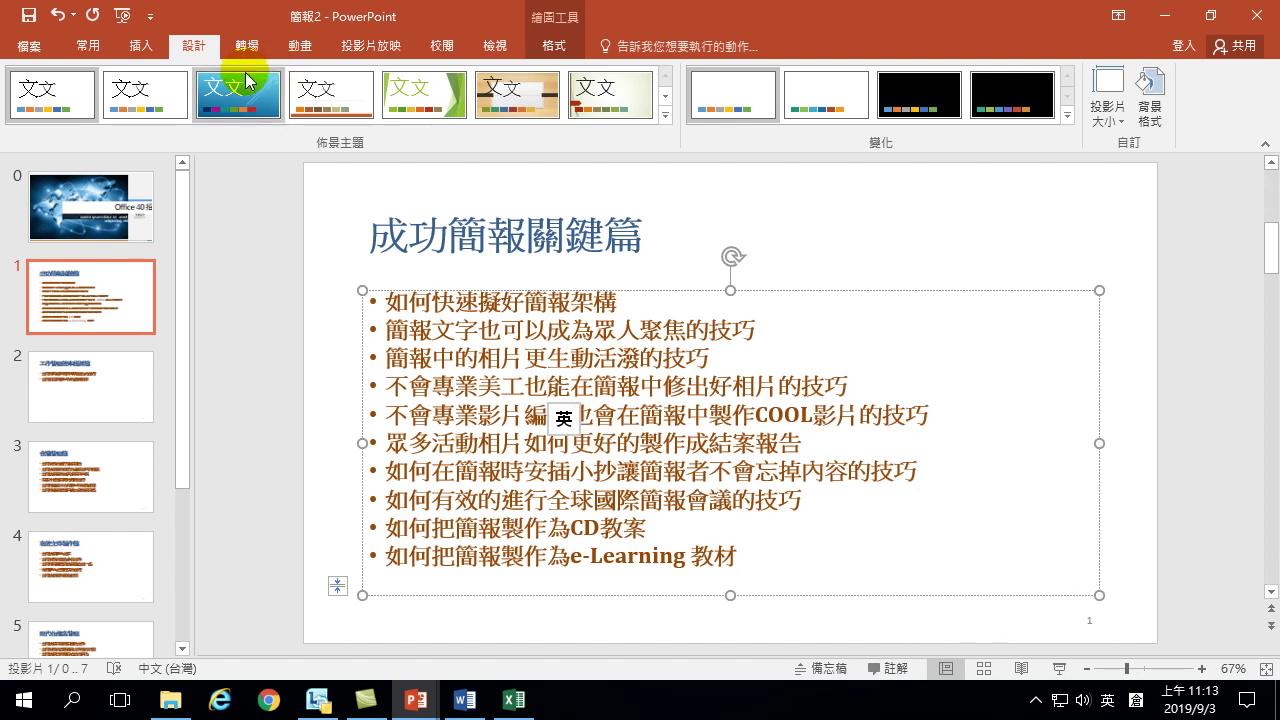
Step: Switch to Slide Master view and select the top master slide
left_click(494, 46)
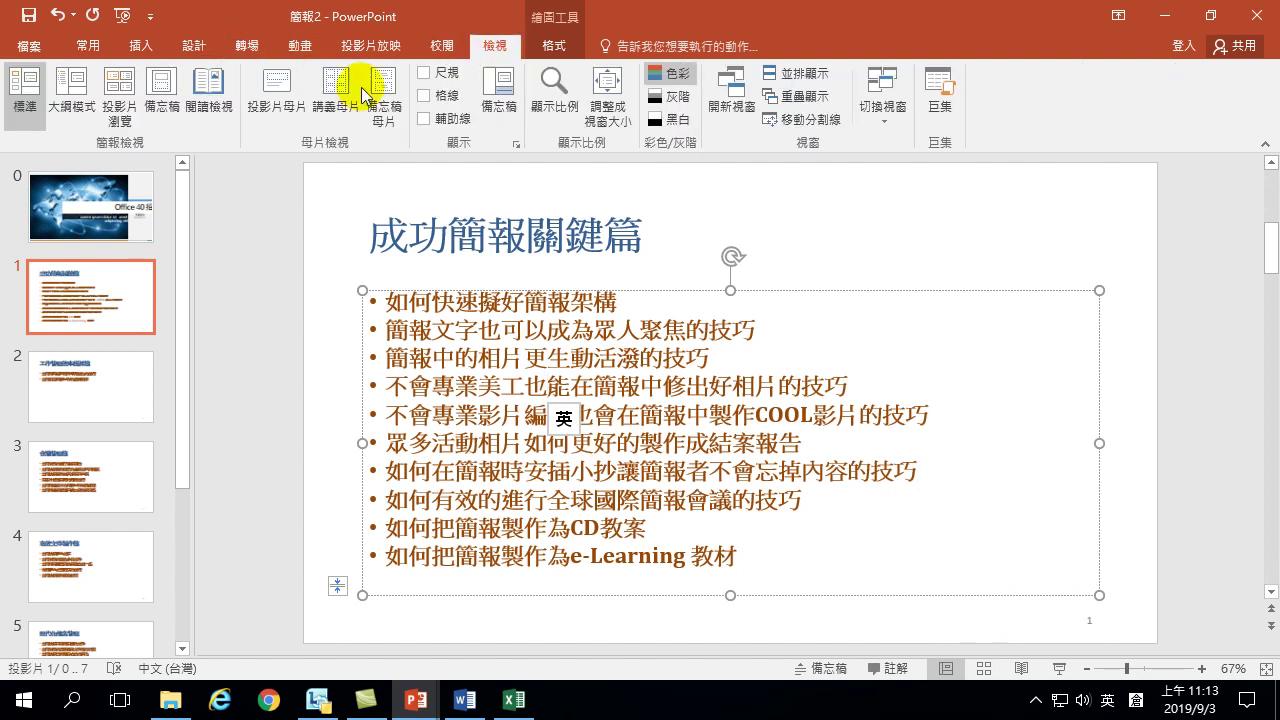
left_click(276, 92)
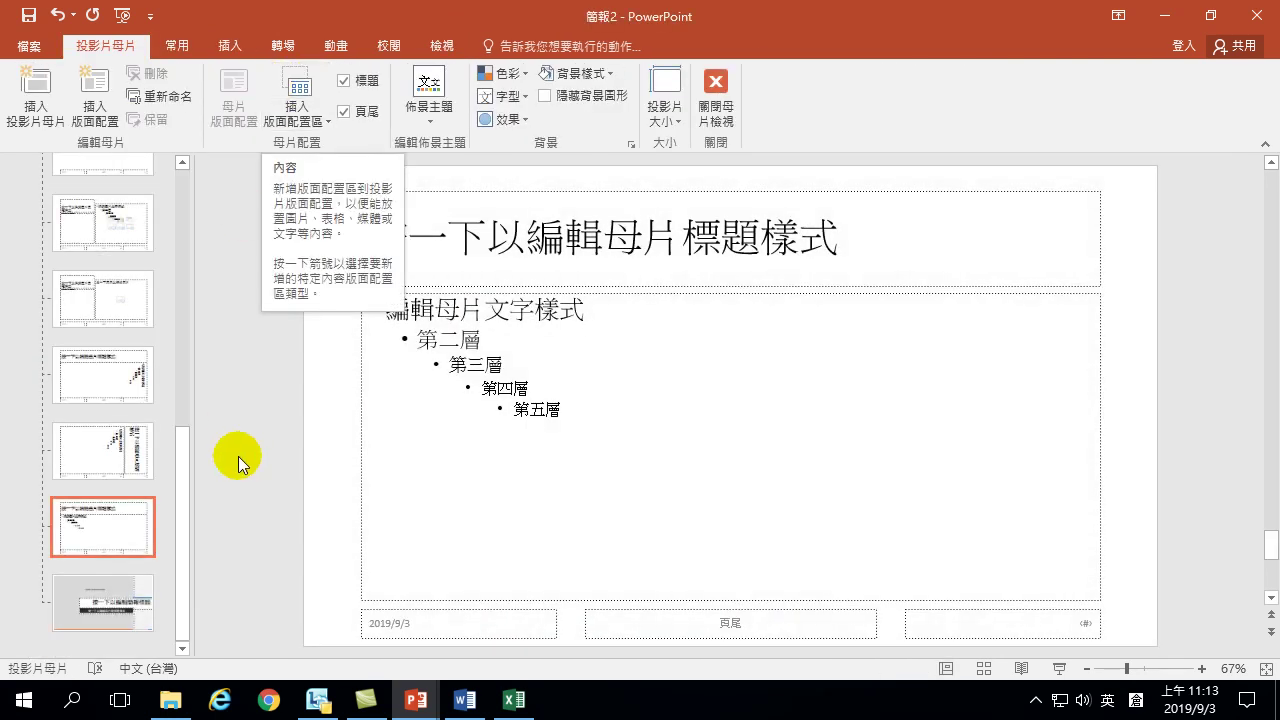
mouse_move(182, 464)
left_mouse_down()
mouse_move(181, 354)
mouse_move(174, 488)
left_mouse_up()
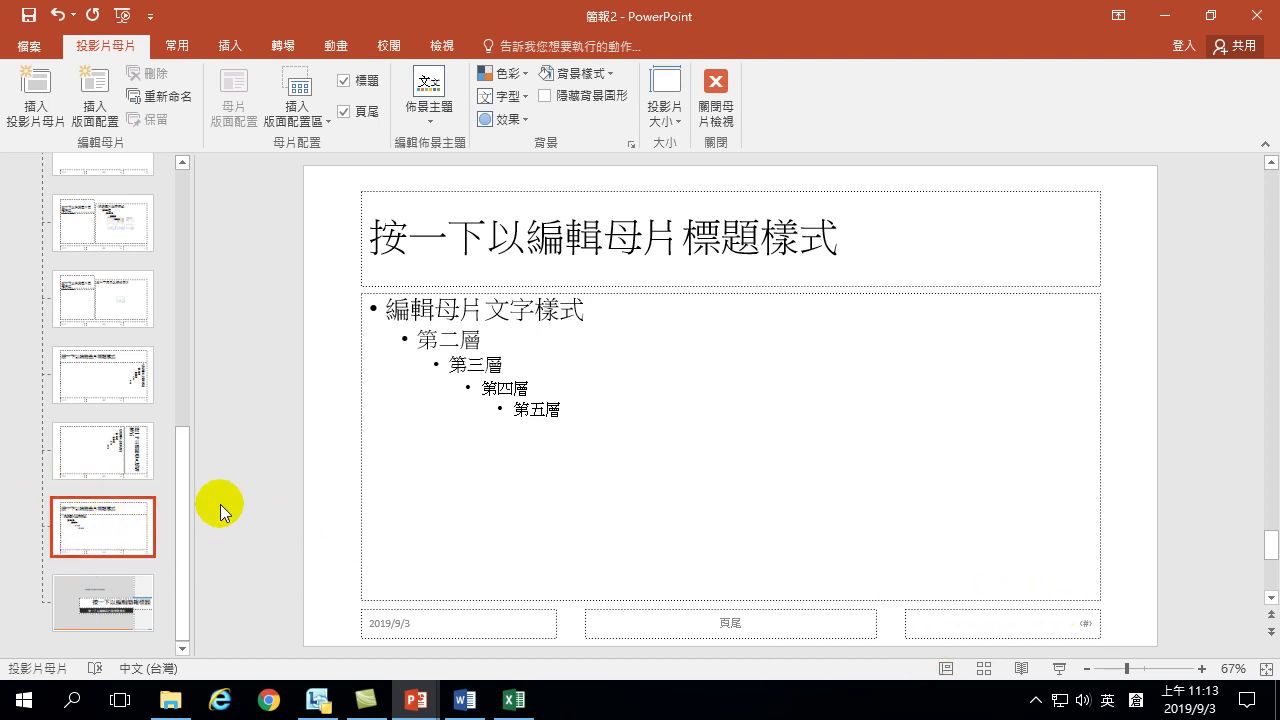
left_click_drag(185, 483, 201, 186)
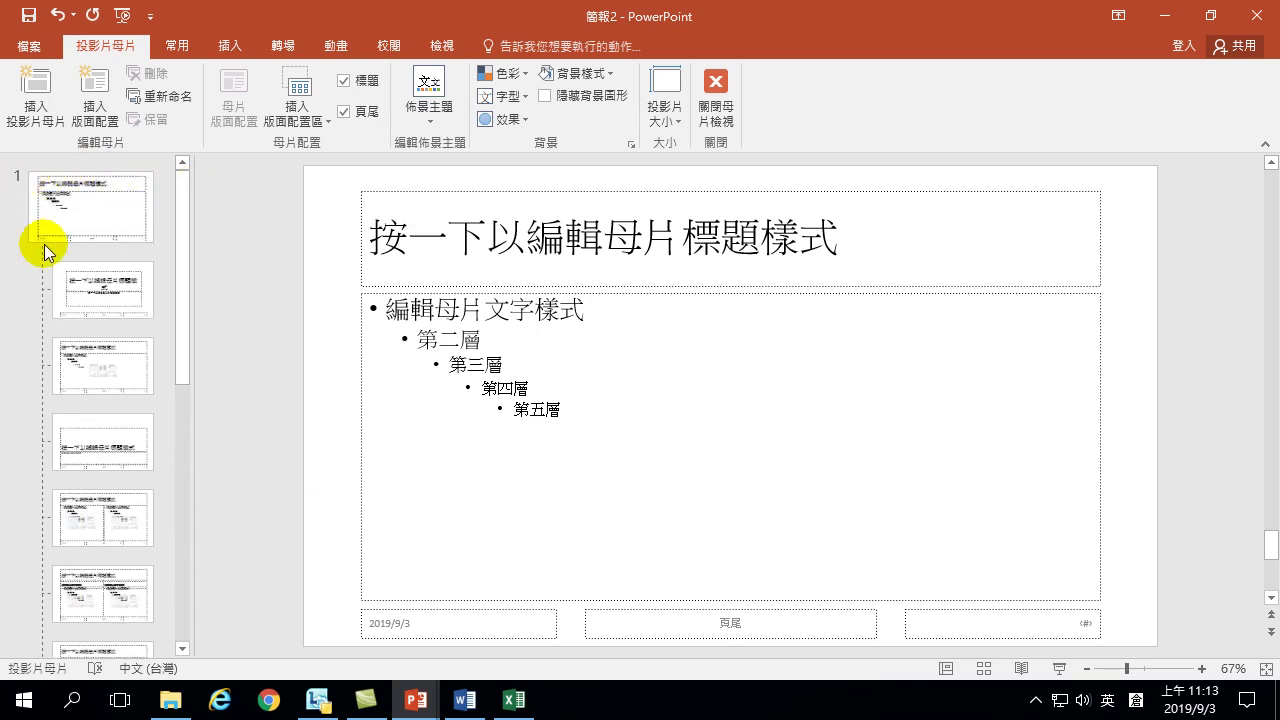
left_click(42, 182)
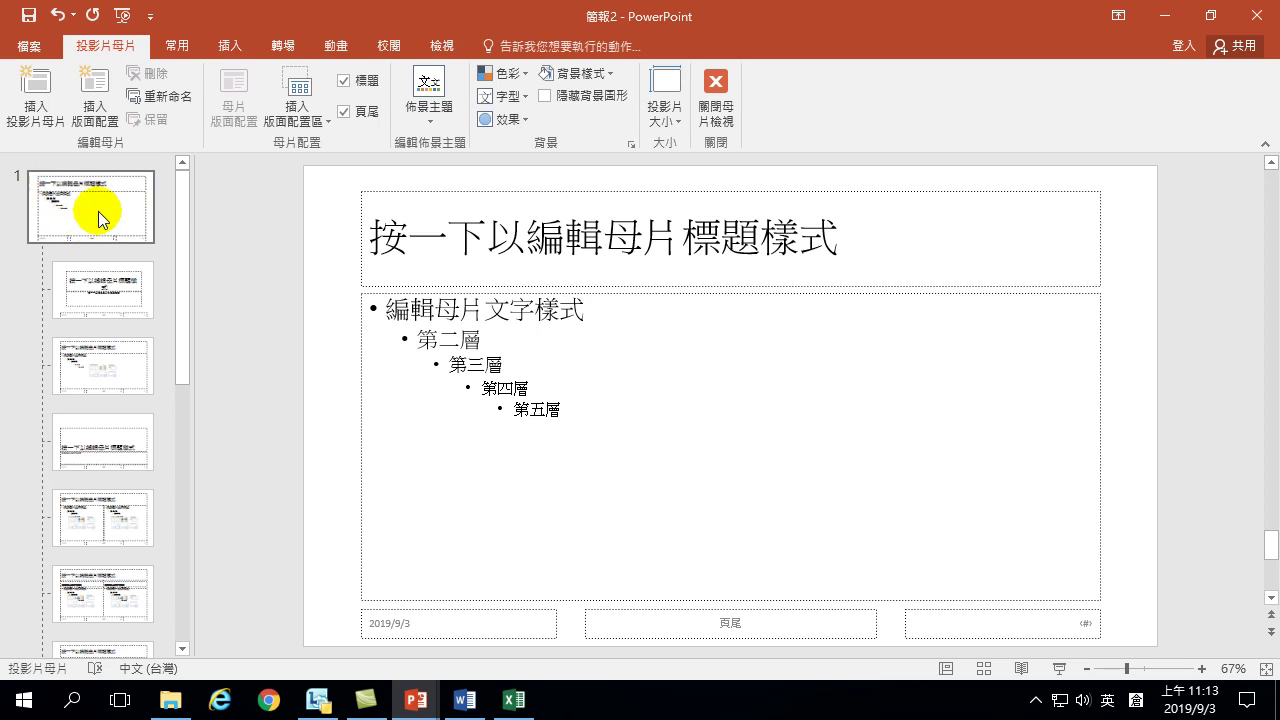
left_click(95, 213)
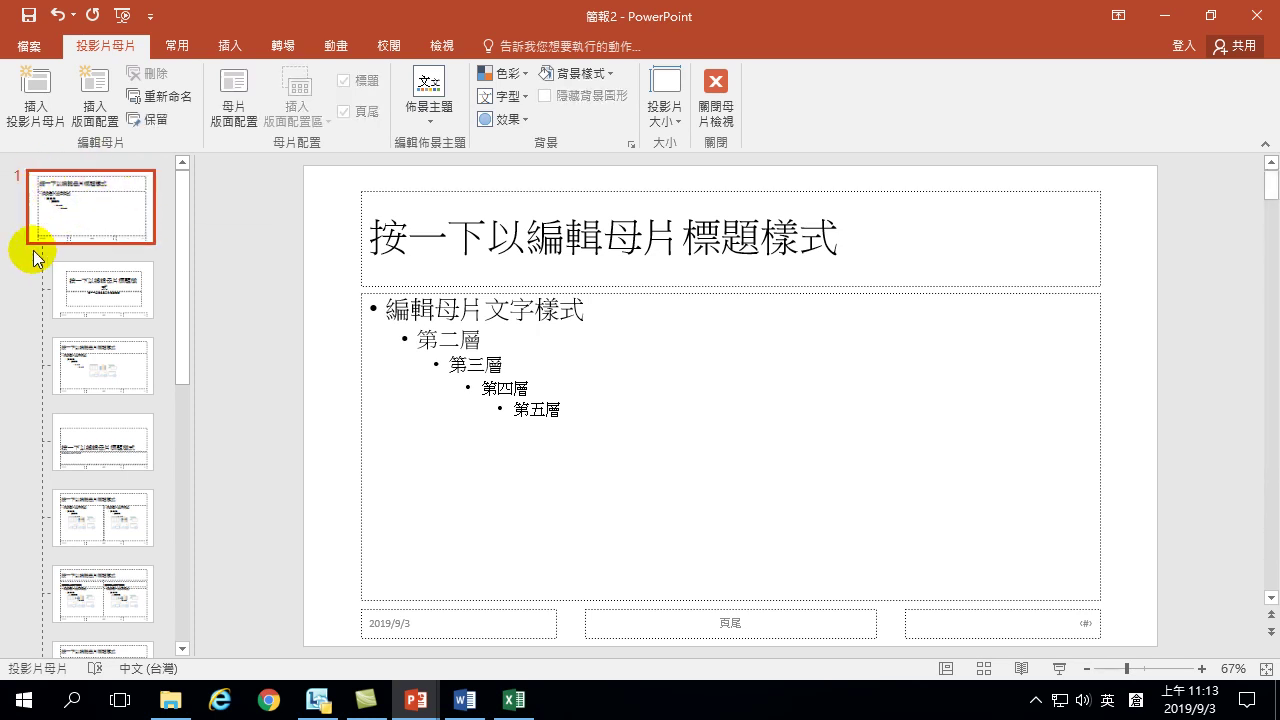
Step: Reselect the top master and drag its page-number placeholder to the left
left_click_drag(187, 238, 186, 480)
scroll(107, 243, "up", 5)
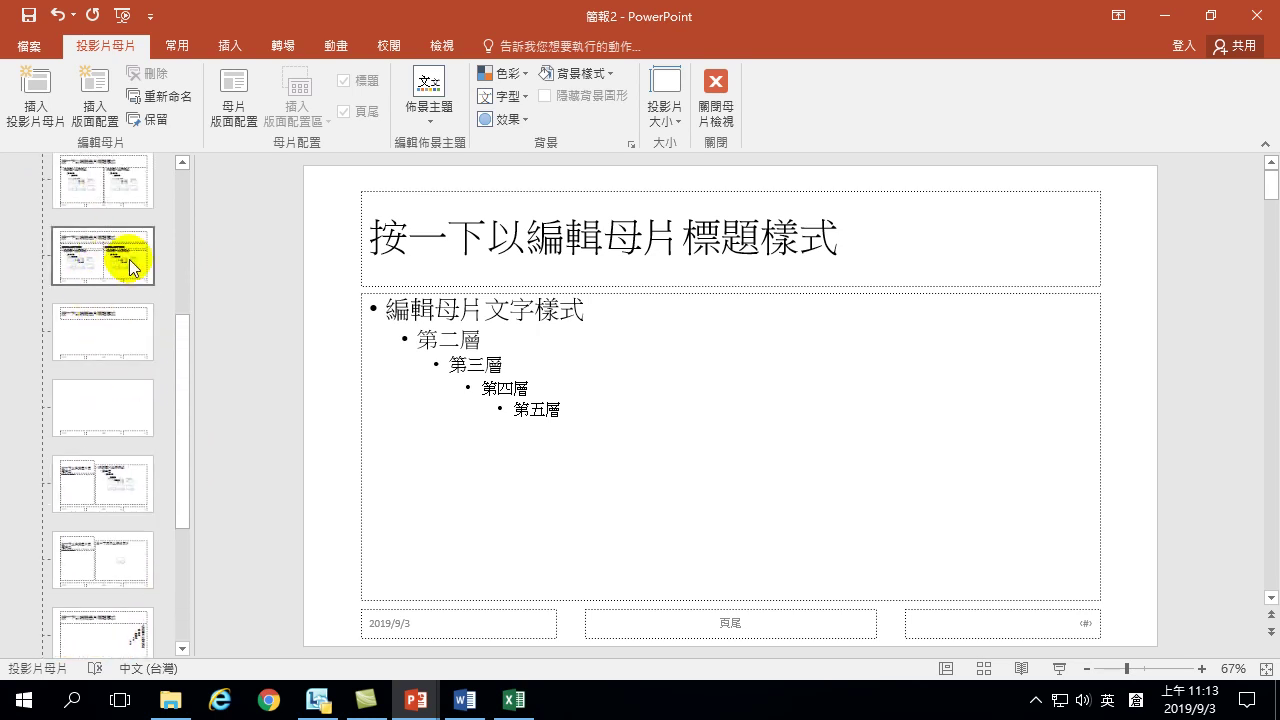
left_click_drag(180, 380, 200, 194)
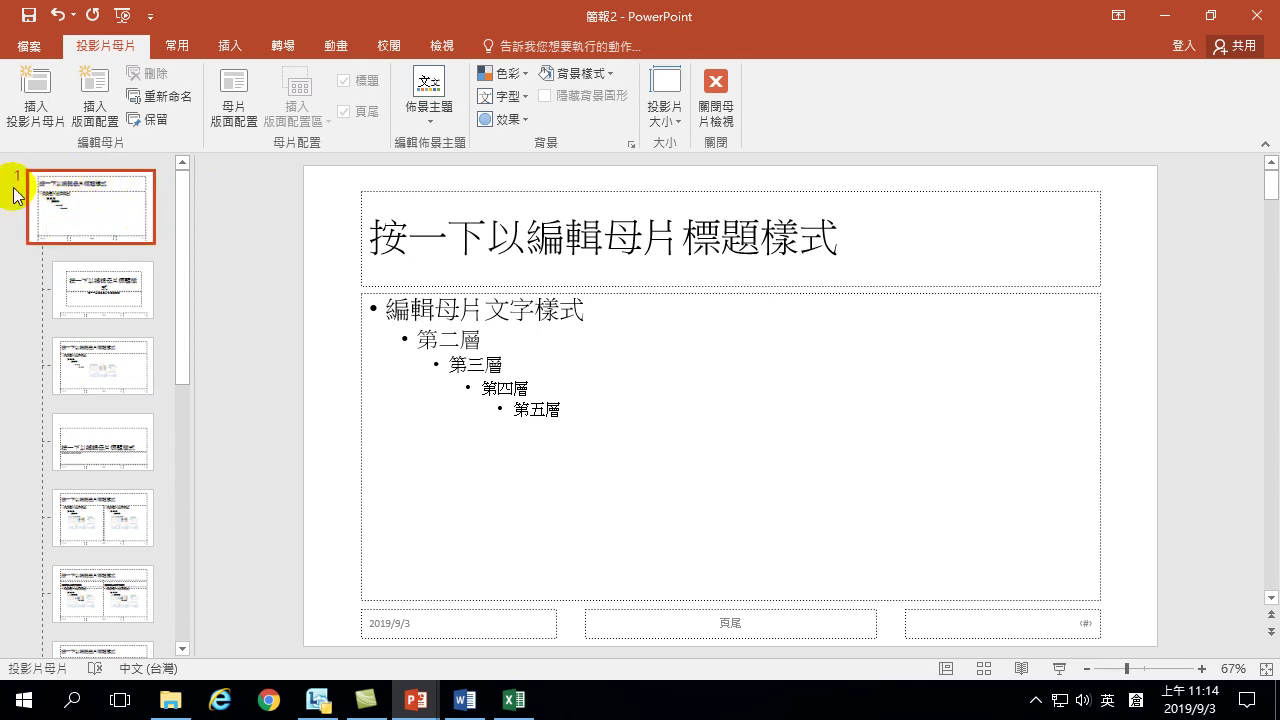
right_click(68, 171)
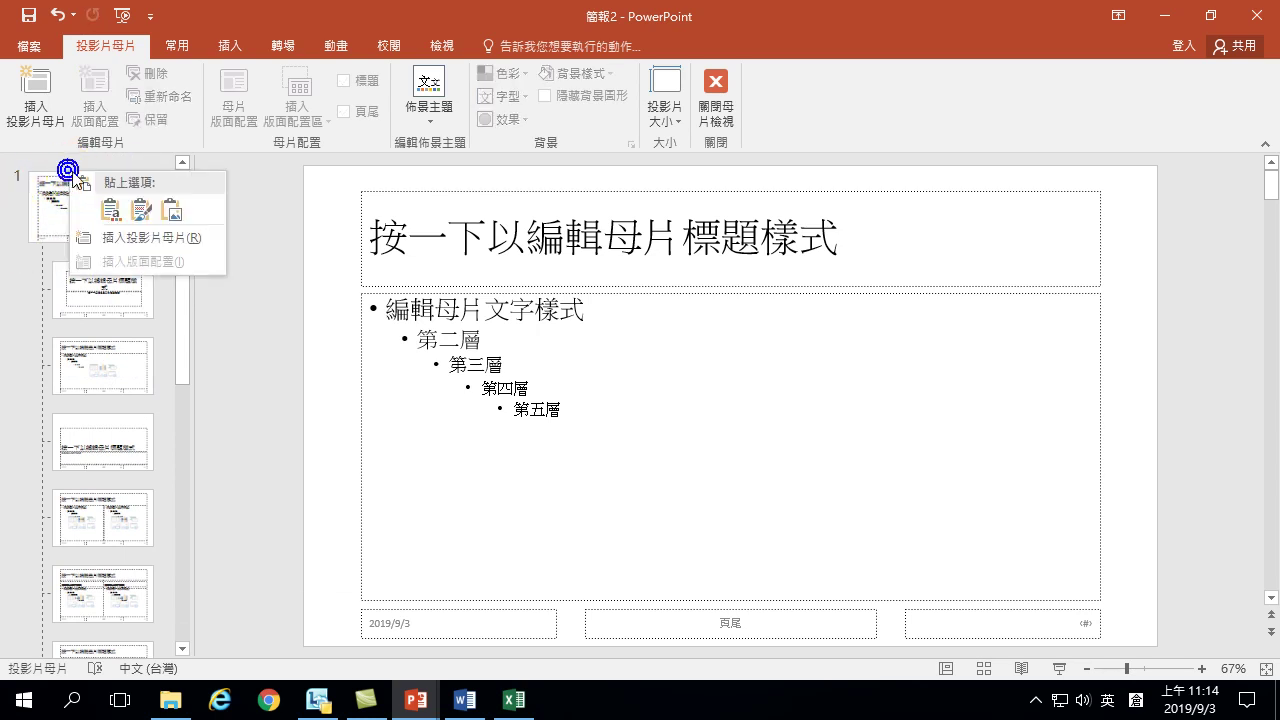
left_click(42, 197)
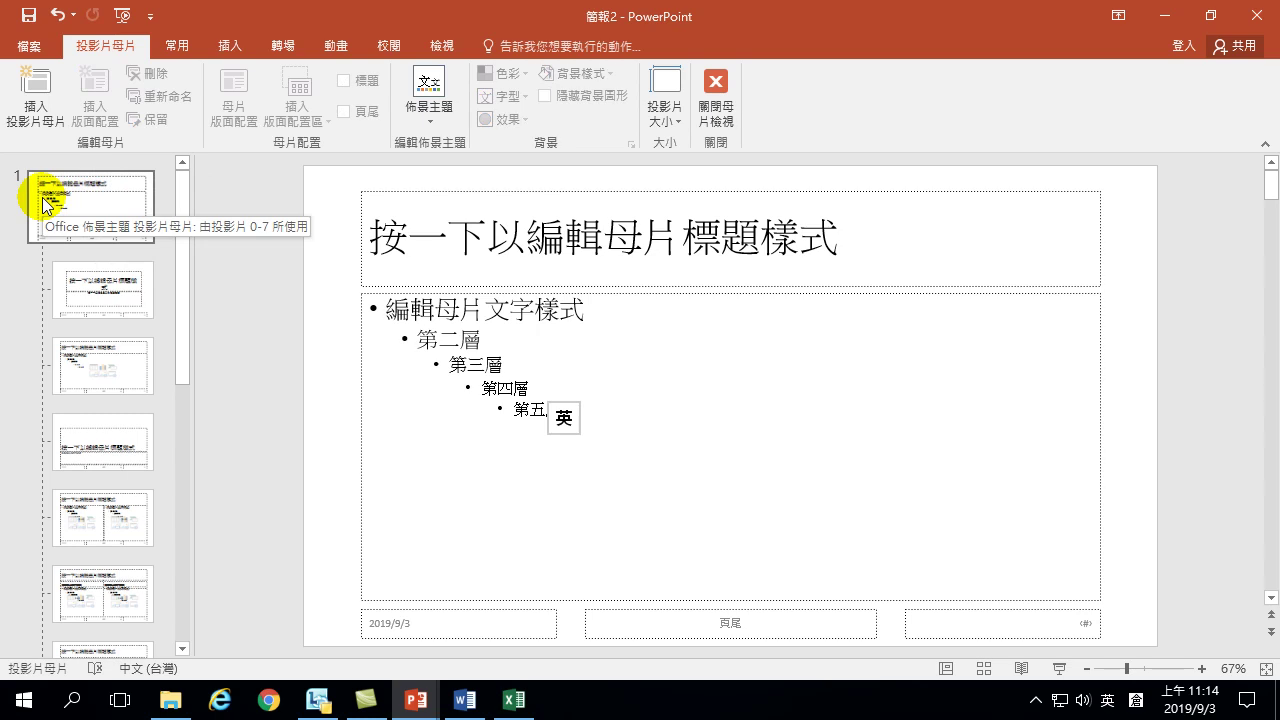
left_click_drag(1106, 627, 905, 627)
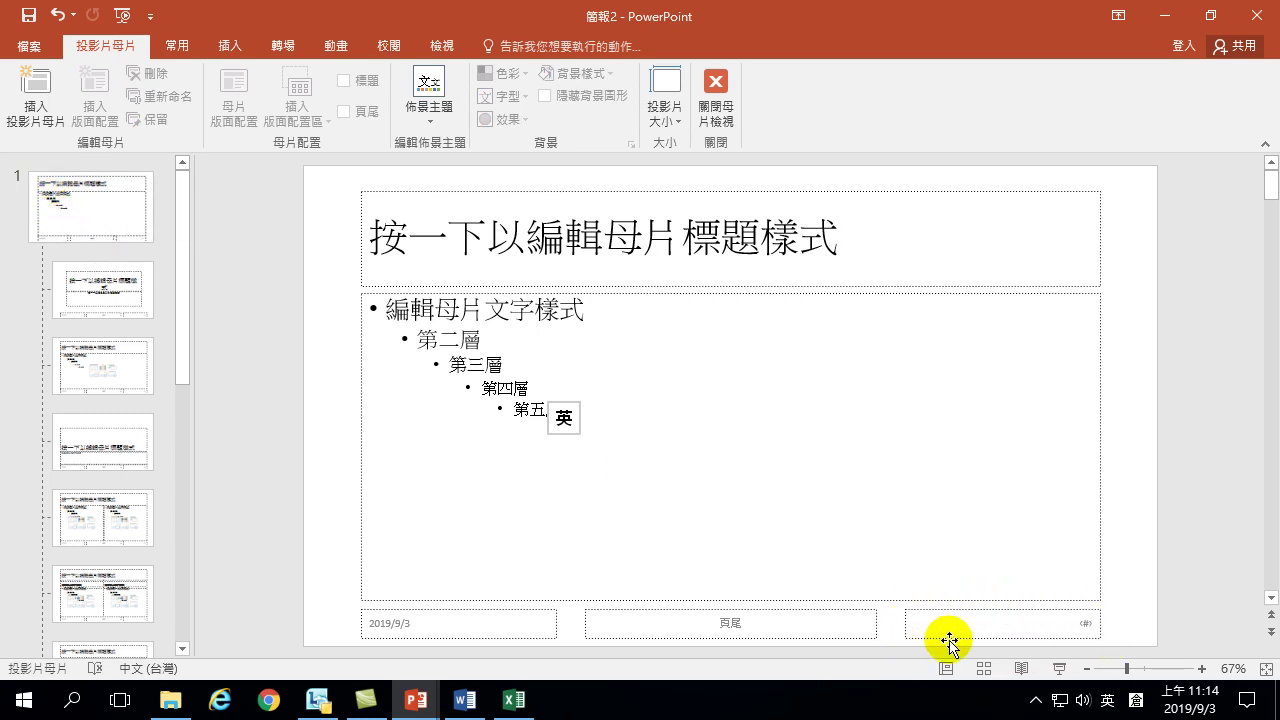
Step: Select the top master slide and its bottom-right page-number (#) placeholder
left_click(94, 210)
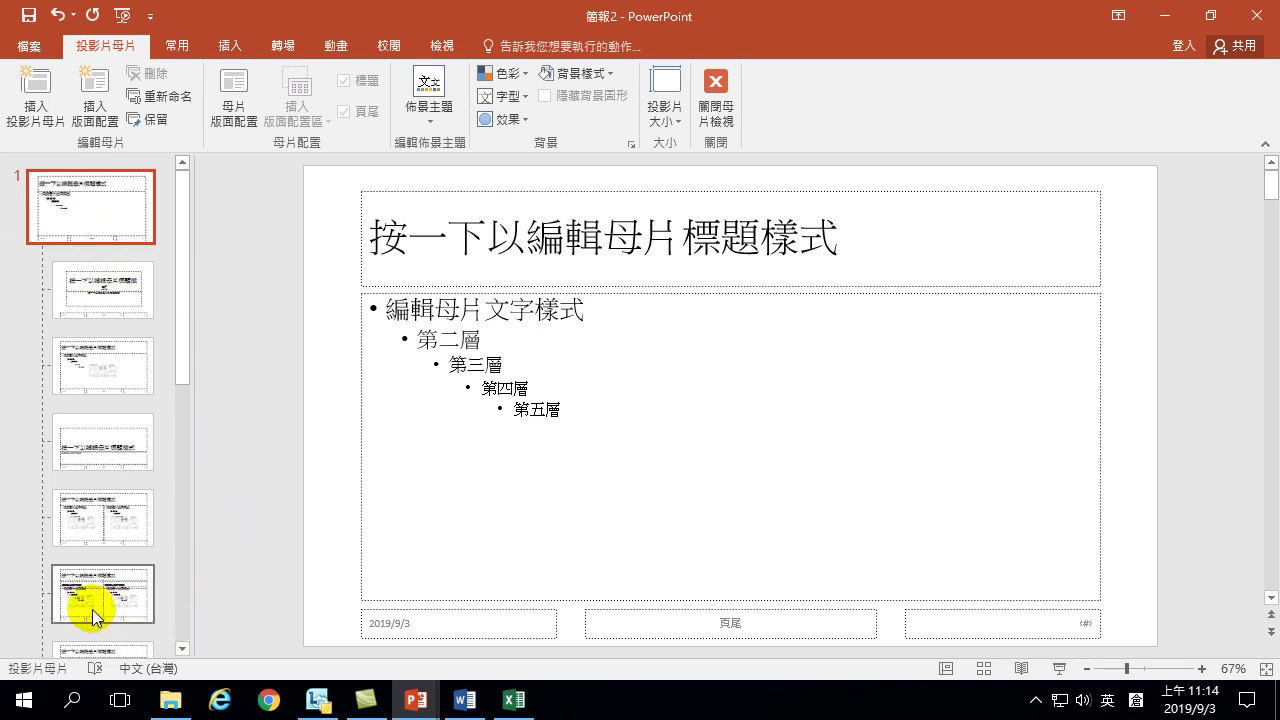
left_click(86, 198)
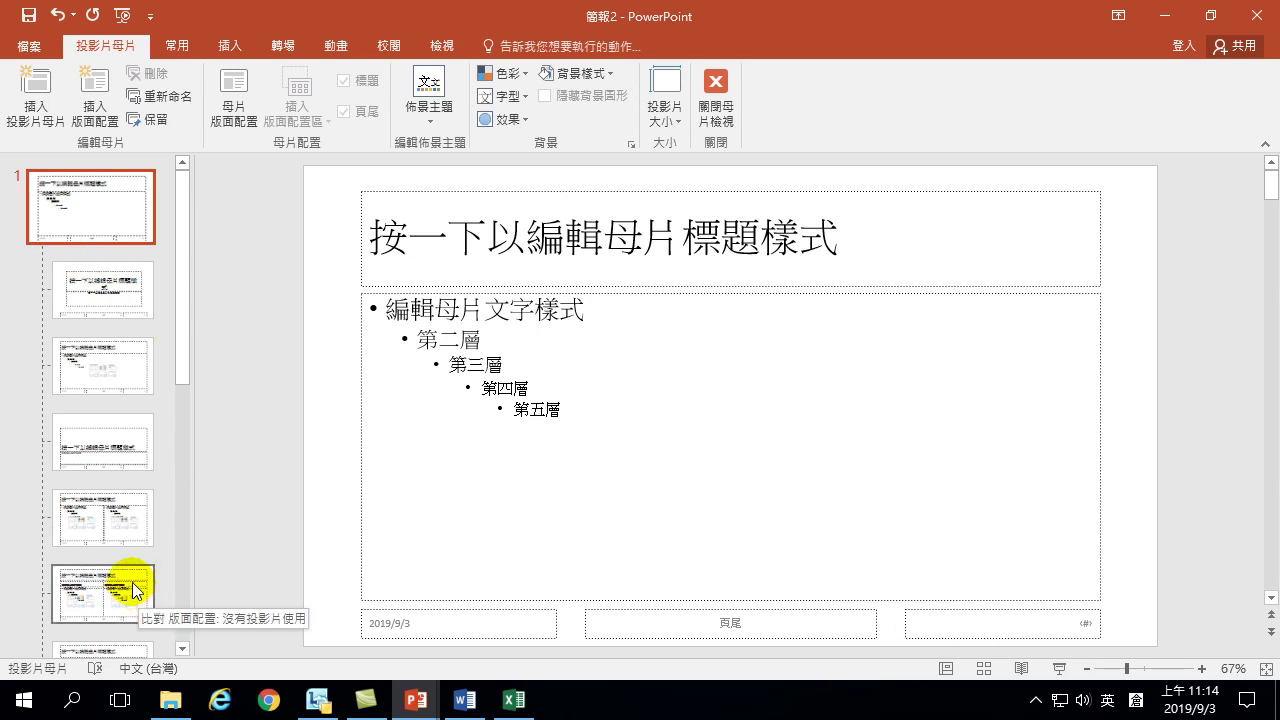
left_click(97, 208)
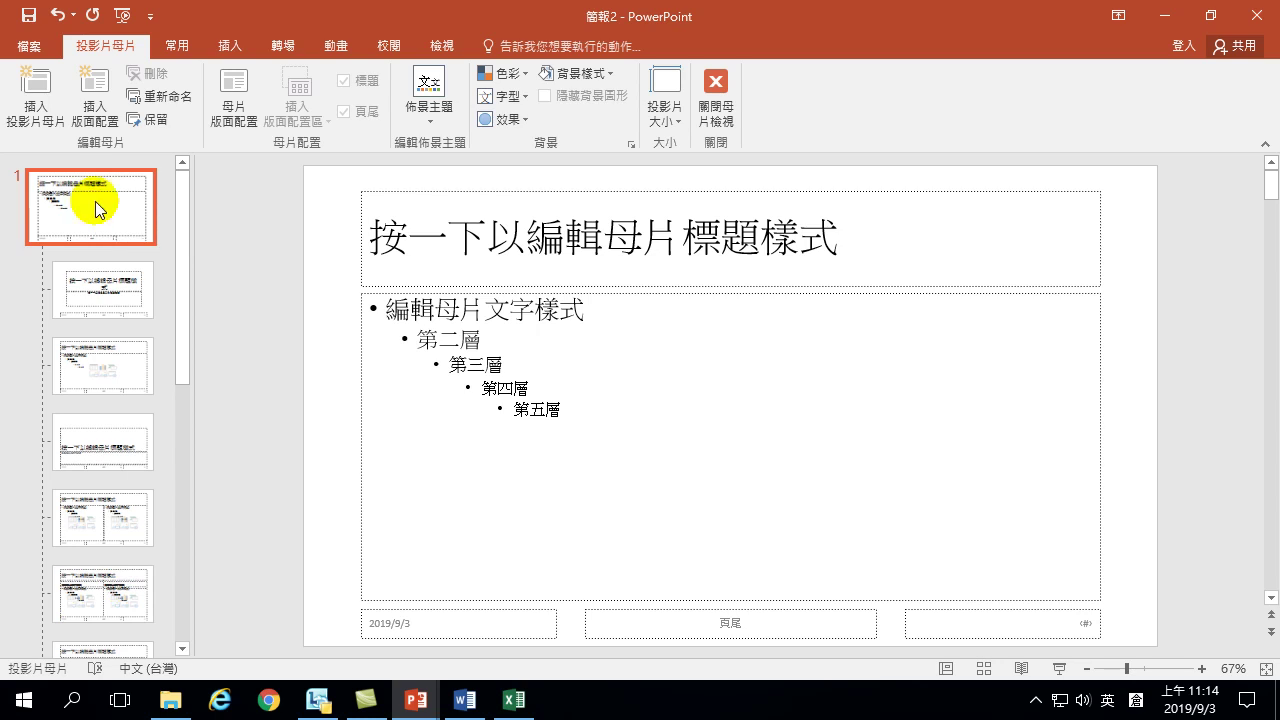
left_click(951, 610)
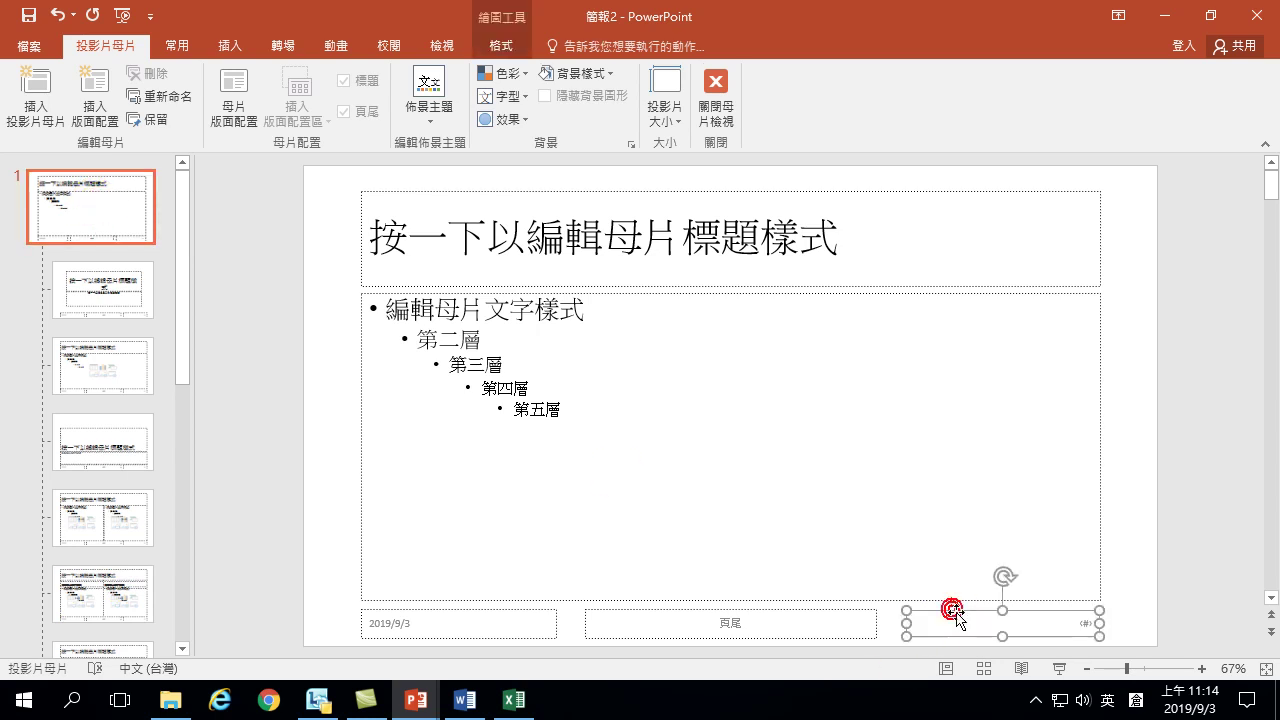
Step: Format the master page number bold, 20 pt, with text shadow and dark blue colour
left_click(178, 48)
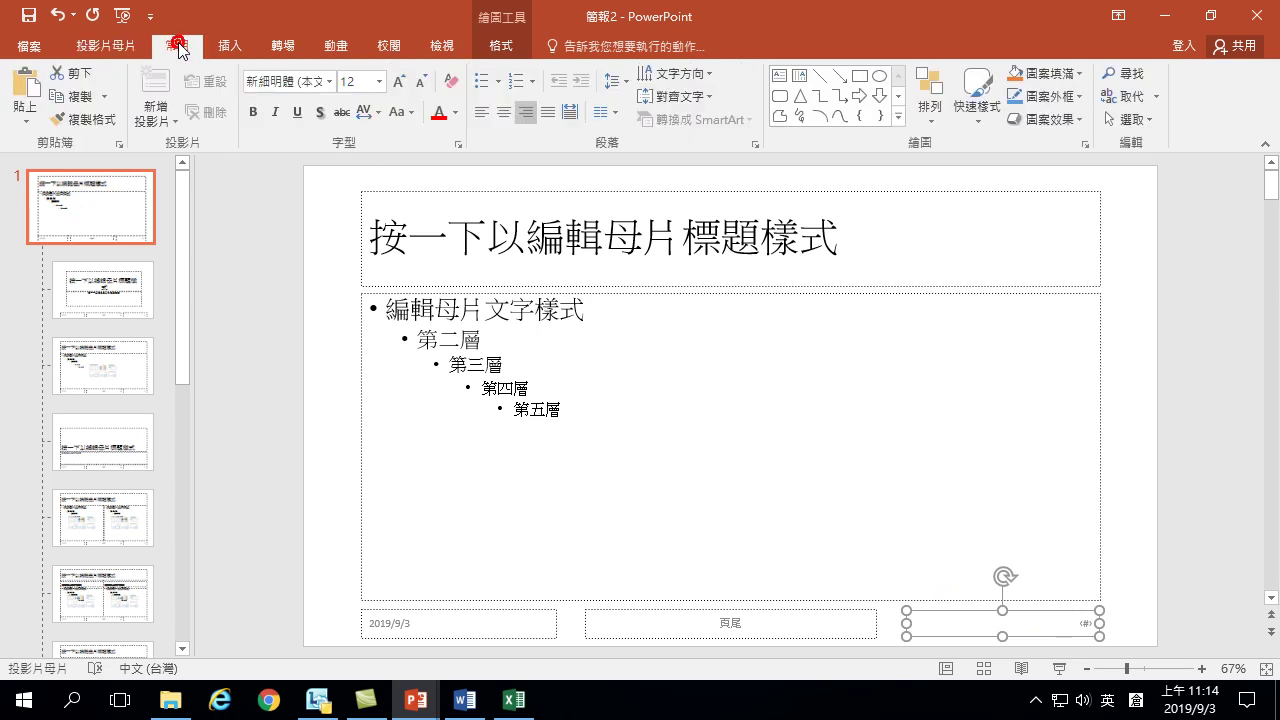
left_click(251, 112)
left_click(399, 81)
left_click(399, 81)
left_click(399, 81)
left_click(399, 81)
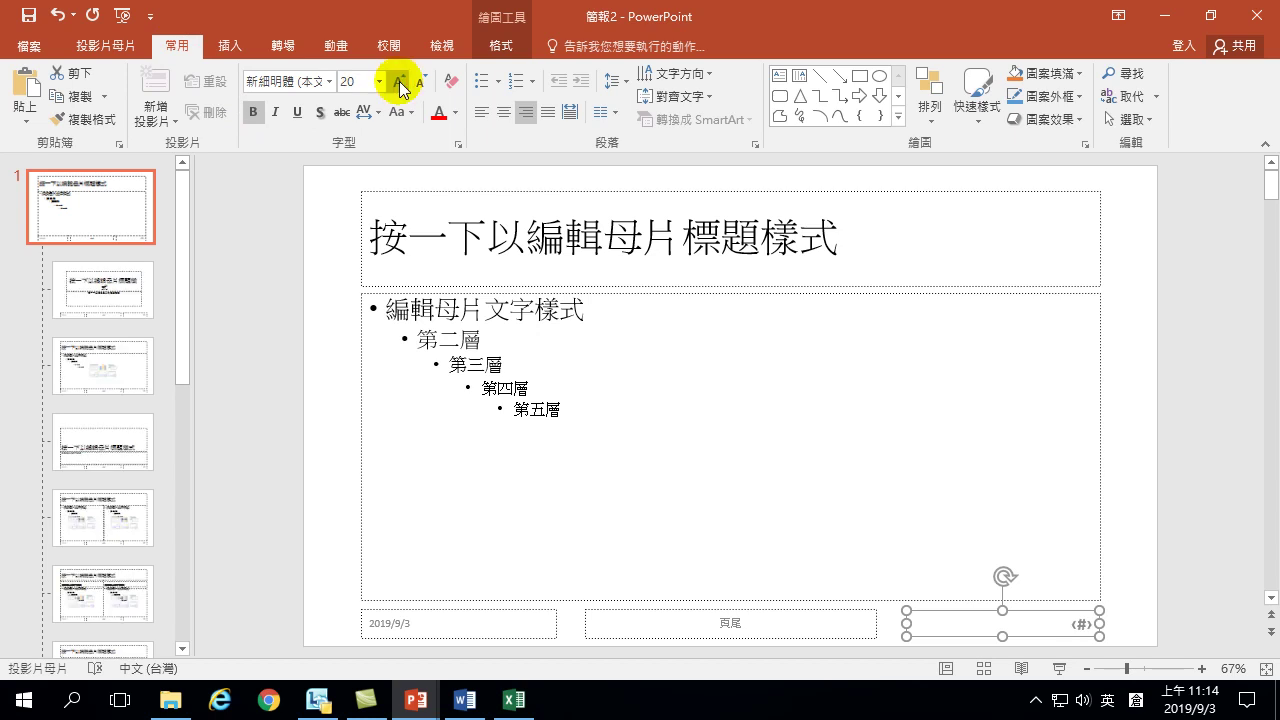
left_click(320, 113)
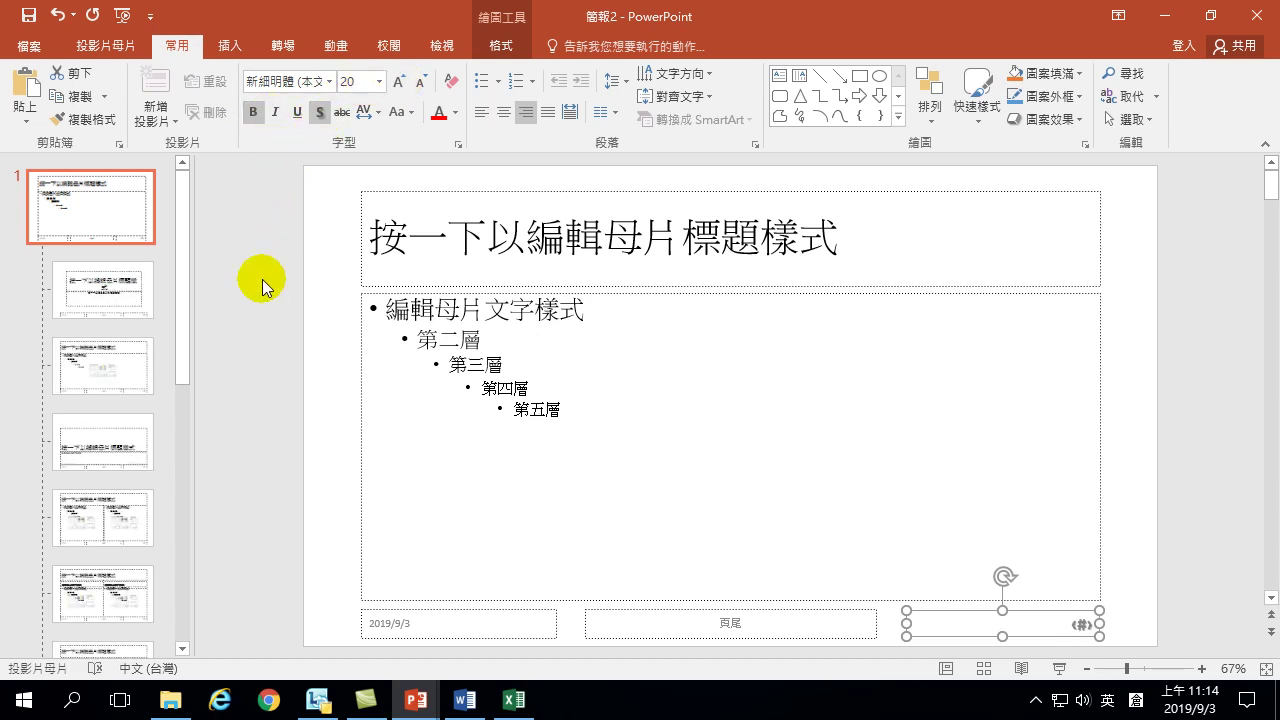
left_click(457, 112)
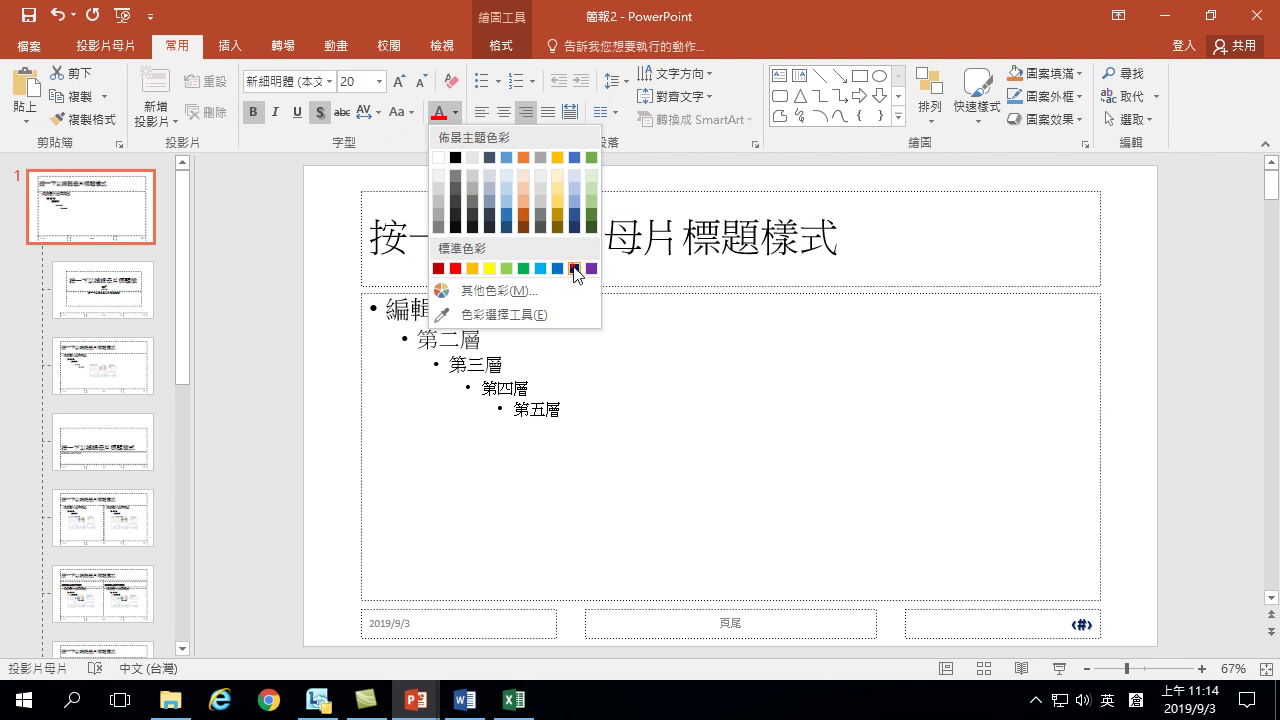
left_click(575, 268)
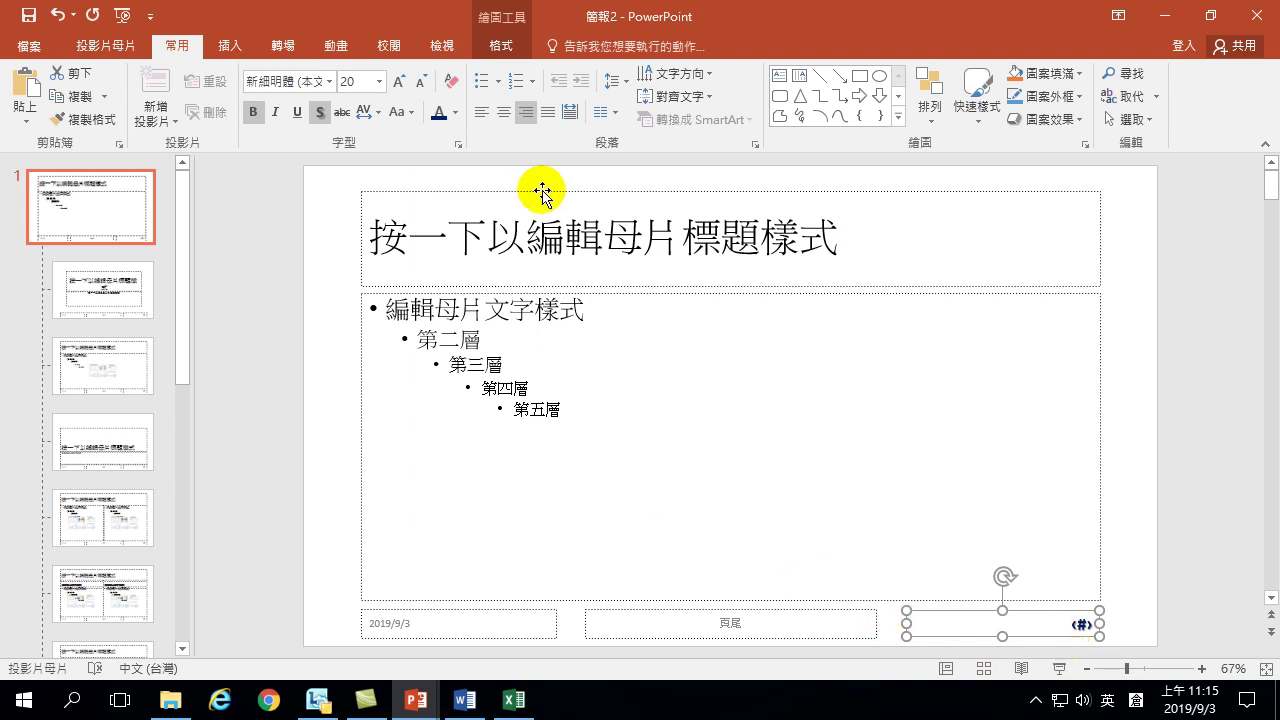
left_click(88, 48)
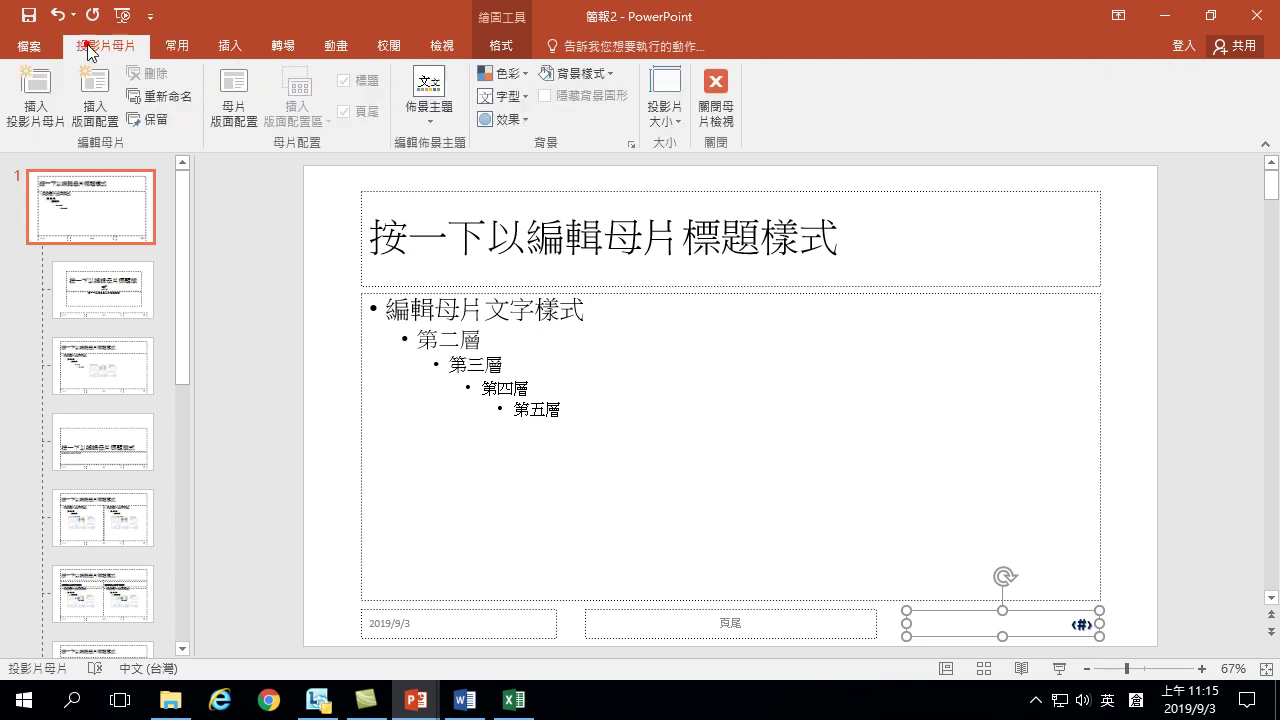
Step: Close Master View and check the page numbers on slides 0, 1 and 2 (工作管理效率提昇篇)
left_click(716, 92)
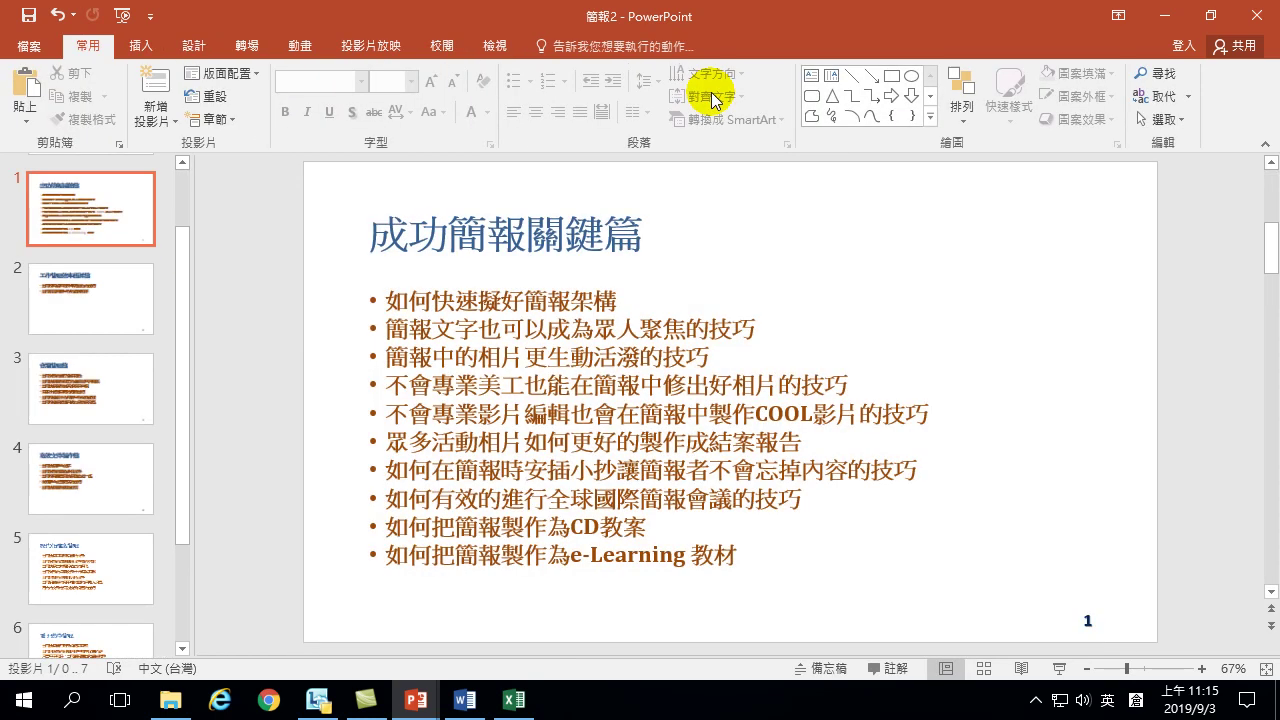
scroll(126, 289, "up", 2)
left_click(70, 187)
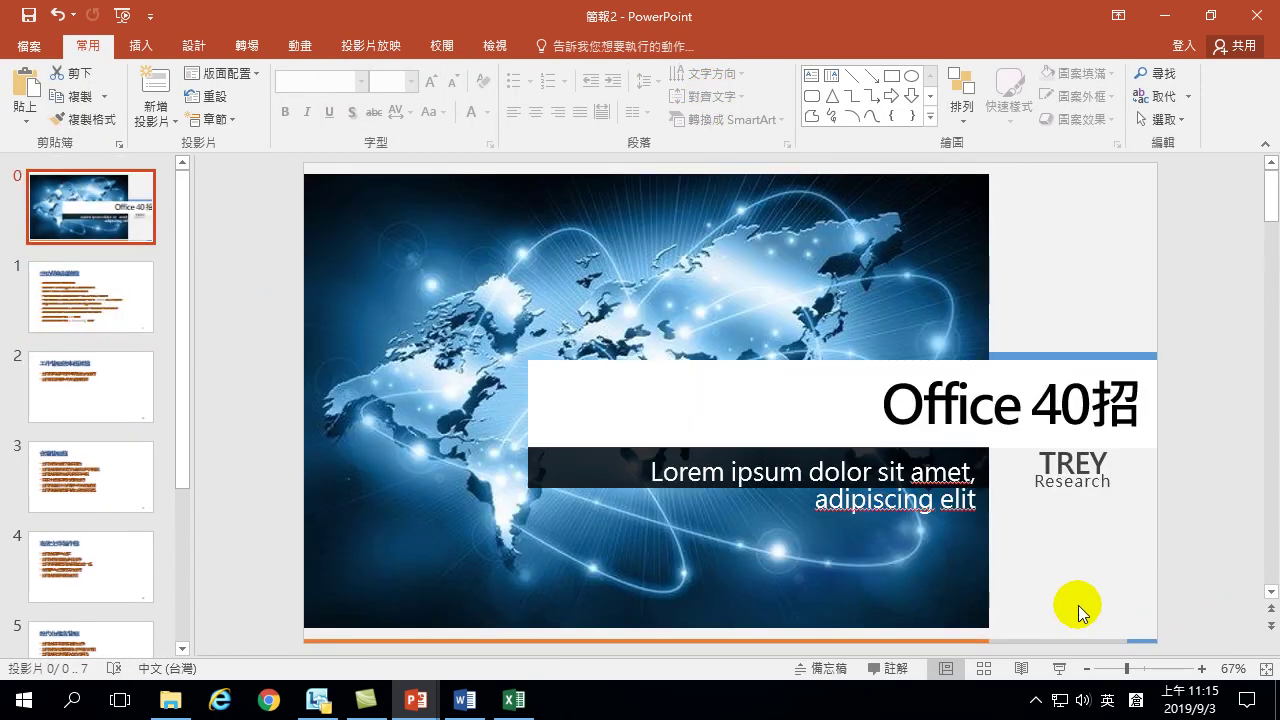
left_click(71, 290)
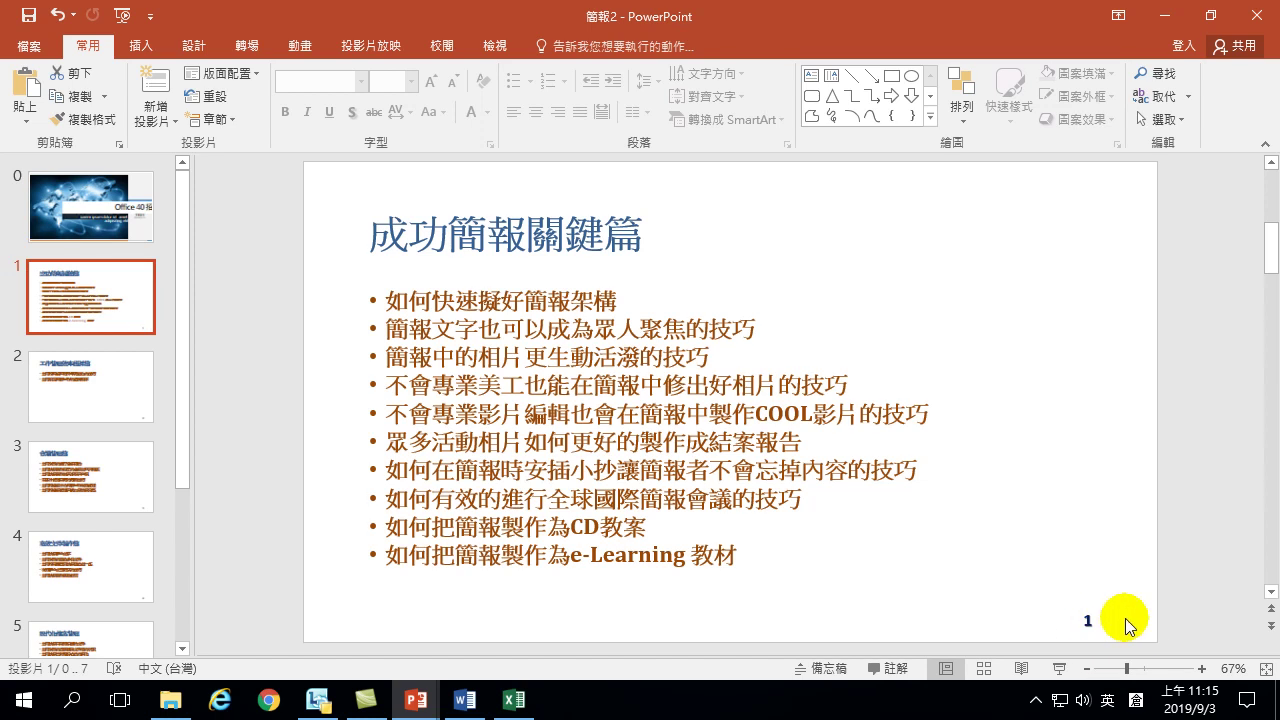
left_click_drag(1097, 629, 1088, 612)
left_click(138, 390)
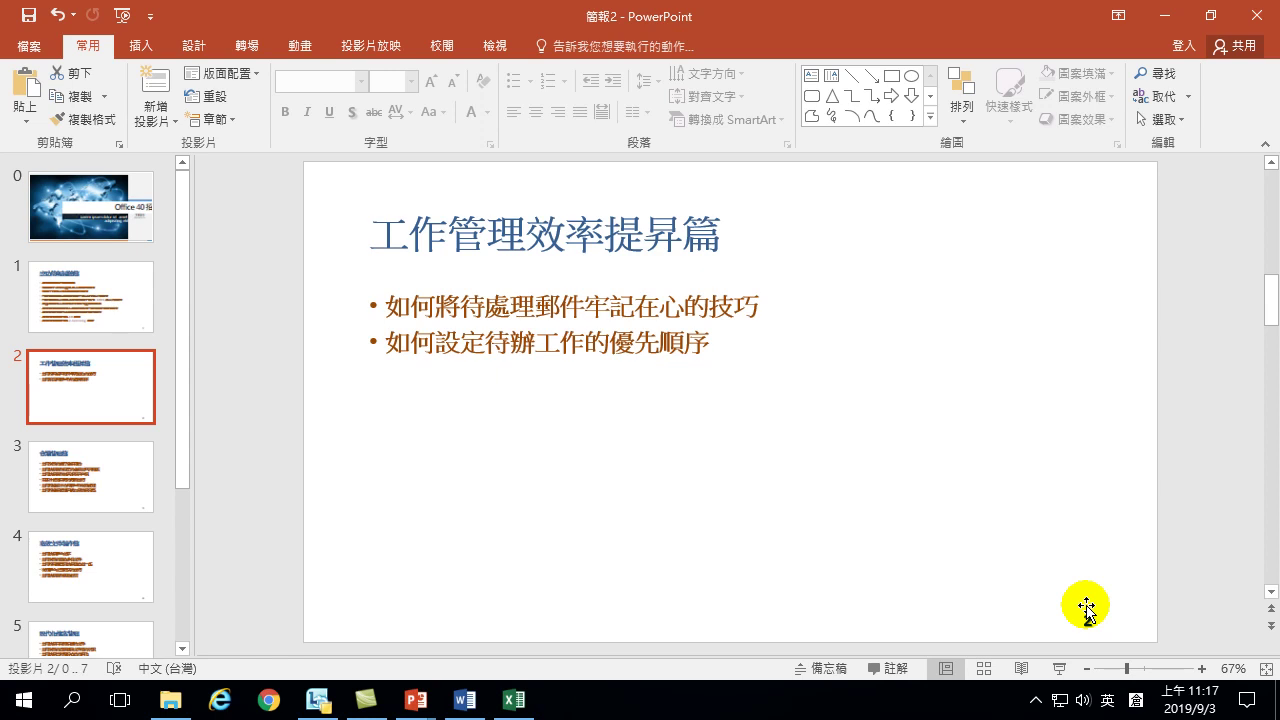
Step: View the Office 40招 cover slide, then pick slide 1 as the insertion point
left_click(112, 318)
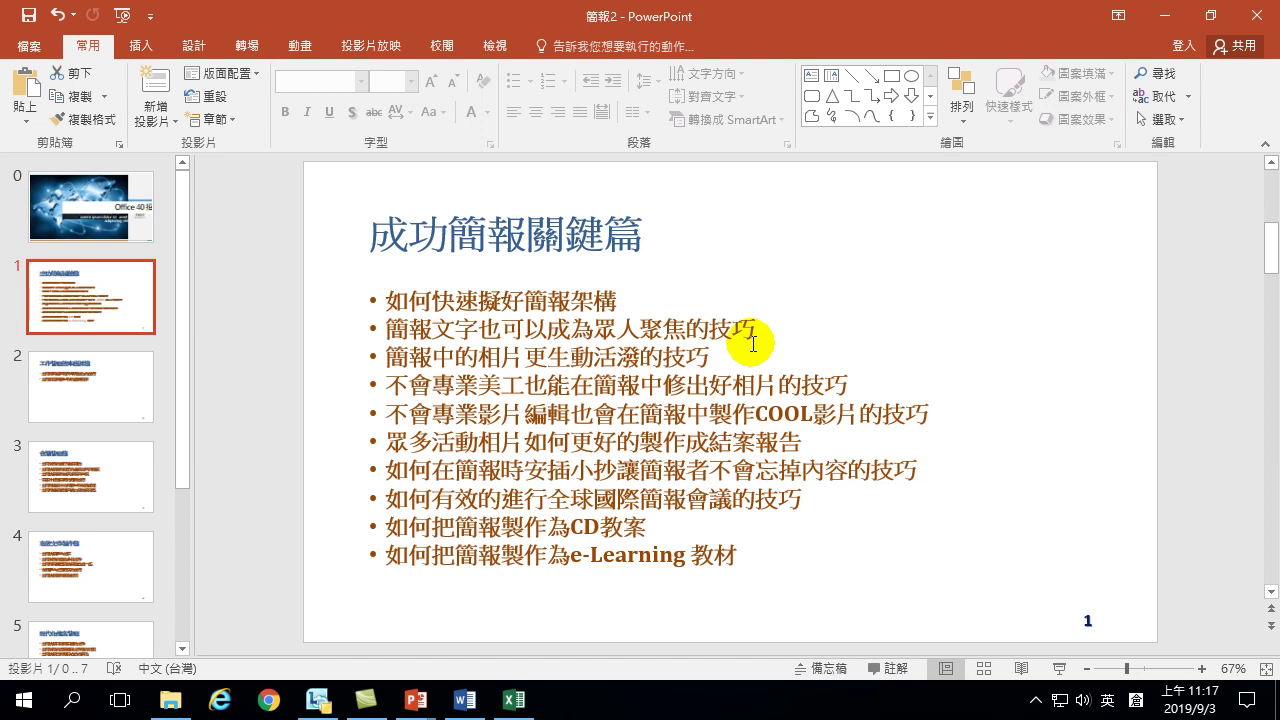
left_click(78, 229)
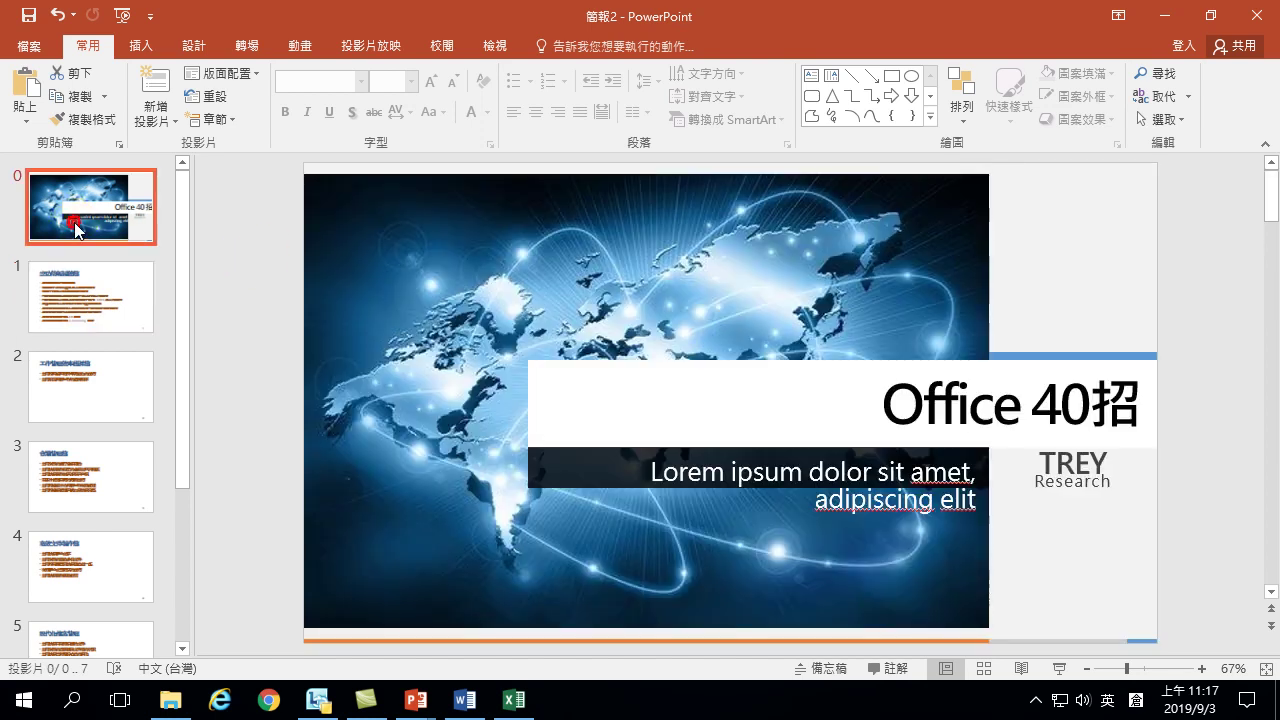
left_click(113, 275)
Step: Insert a new slide 2 and type the bullets 一 through 八 in its body with the Chinese IME
left_click(152, 90)
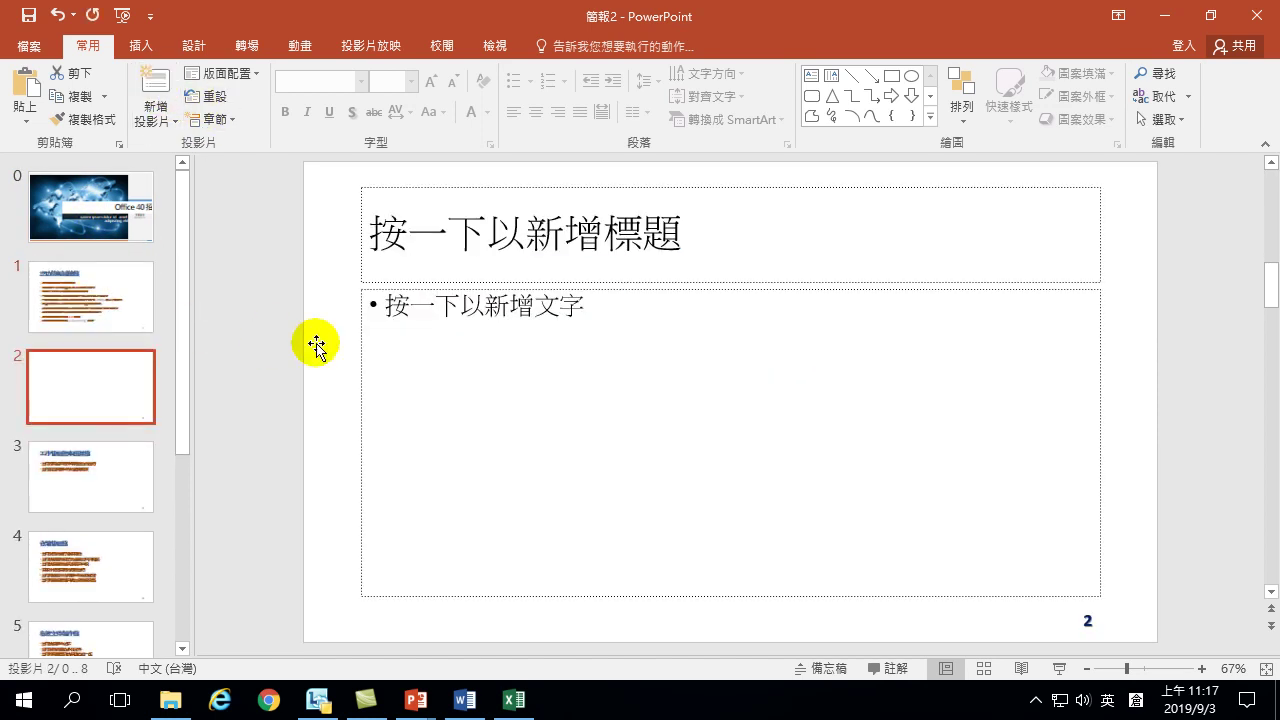
left_click(417, 330)
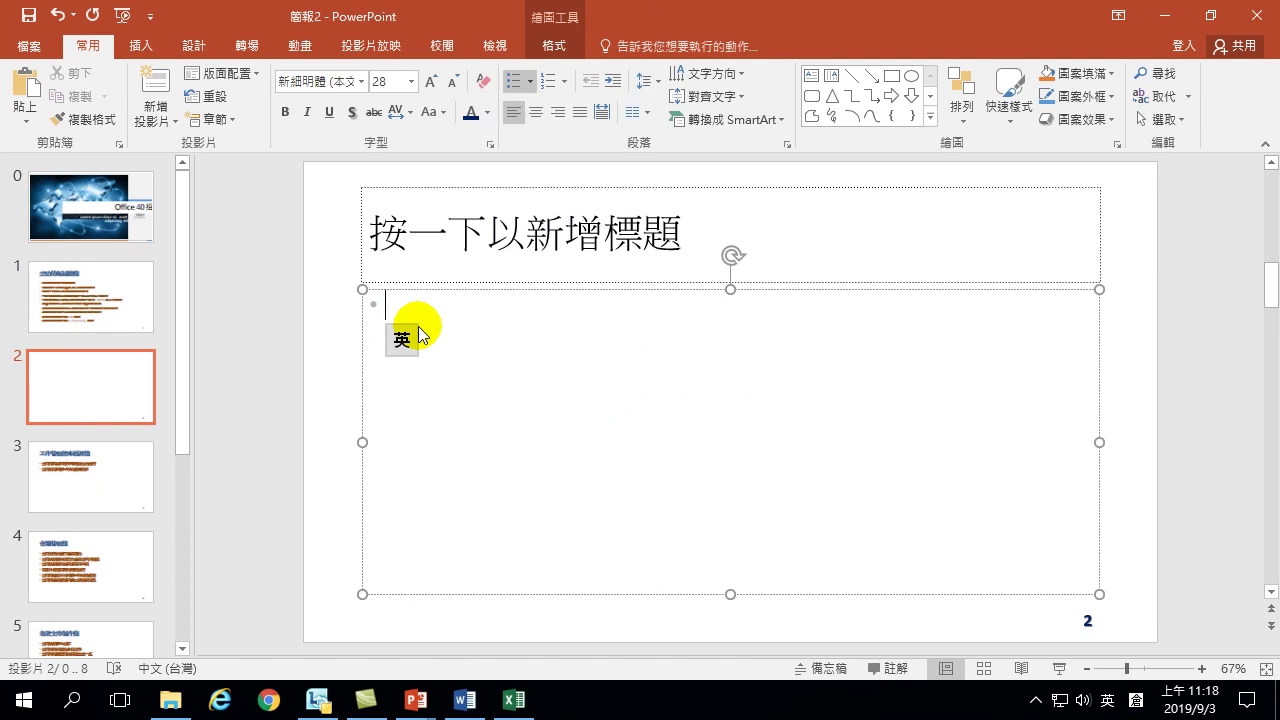
type("M")
key("BackSpace")
key("BackSpace")
key("shift")
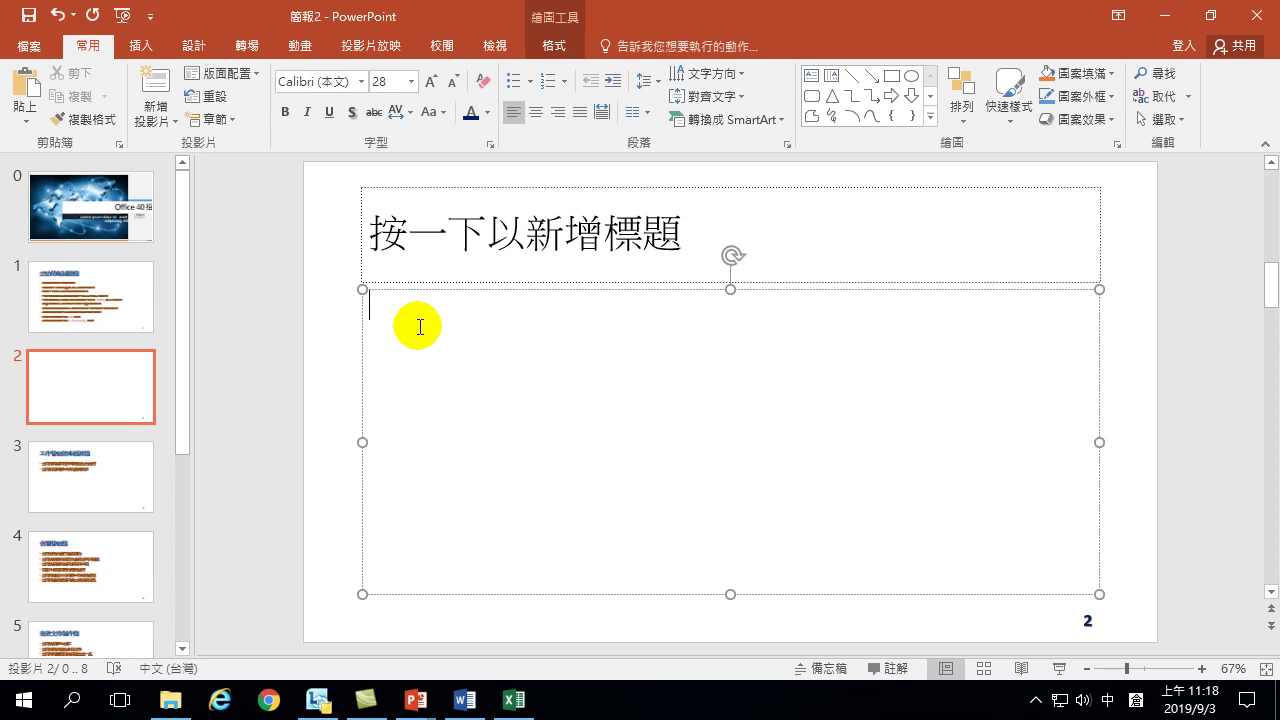
key("ctrl+z")
type("一")
key("Return")
type("一")
key("Return")
type("三")
key("Return")
type("田金")
key("Return")
type("五")
key("Return")
type("六")
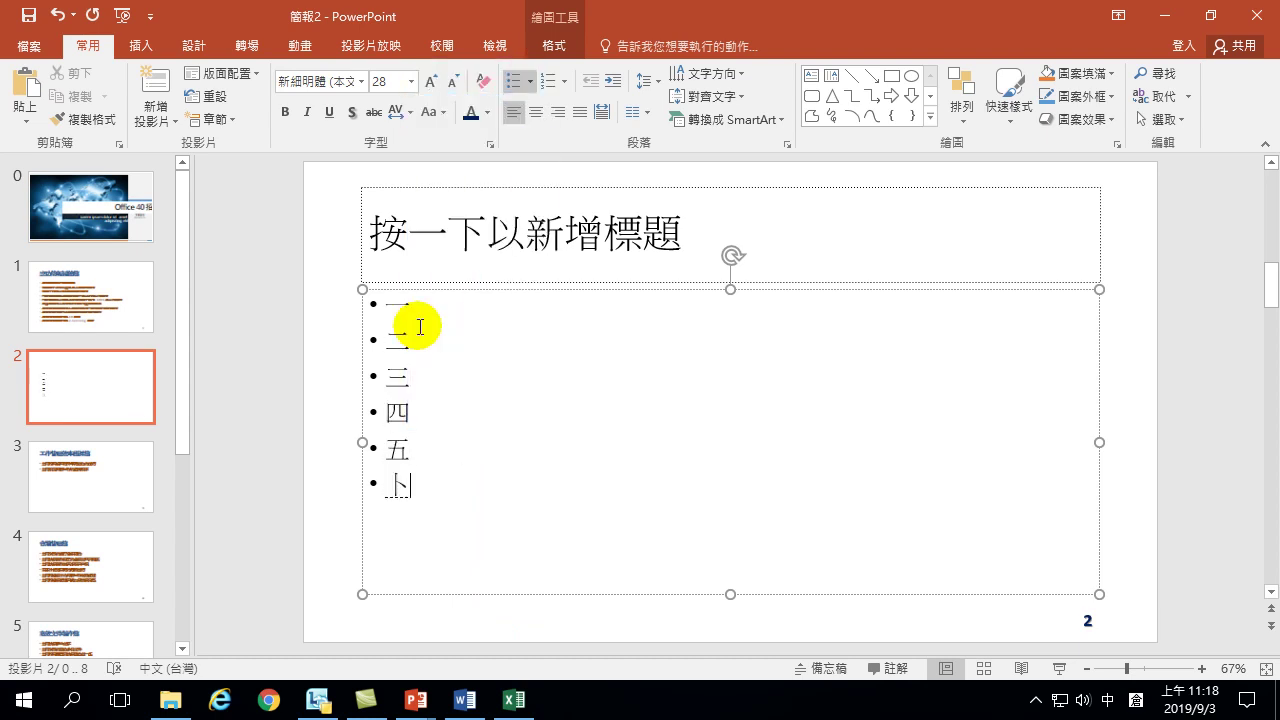
key("Return")
type("十山")
key("space")
key("Return")
type("竹人")
key("space")
key("Return")
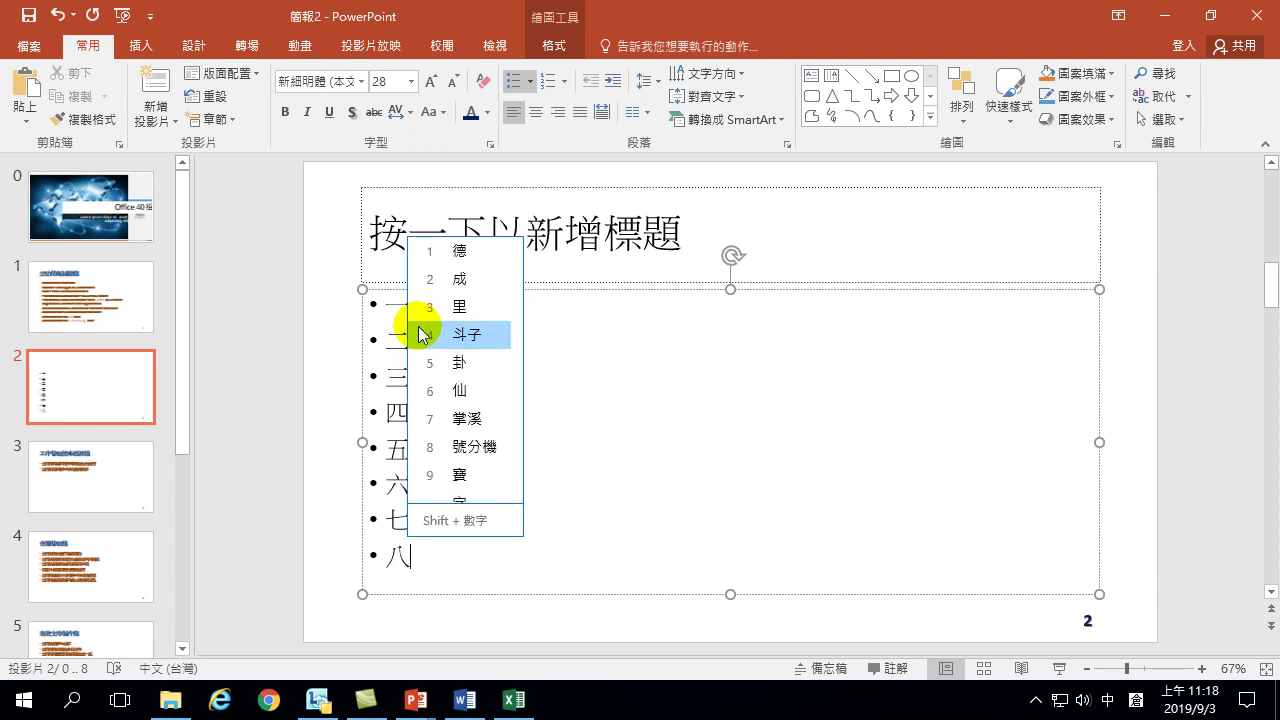
key("Escape")
key("shift")
Step: Add the ninth and tenth bullets, 九 and 十, as AutoFit shrinks the list to 26
left_click(395, 344)
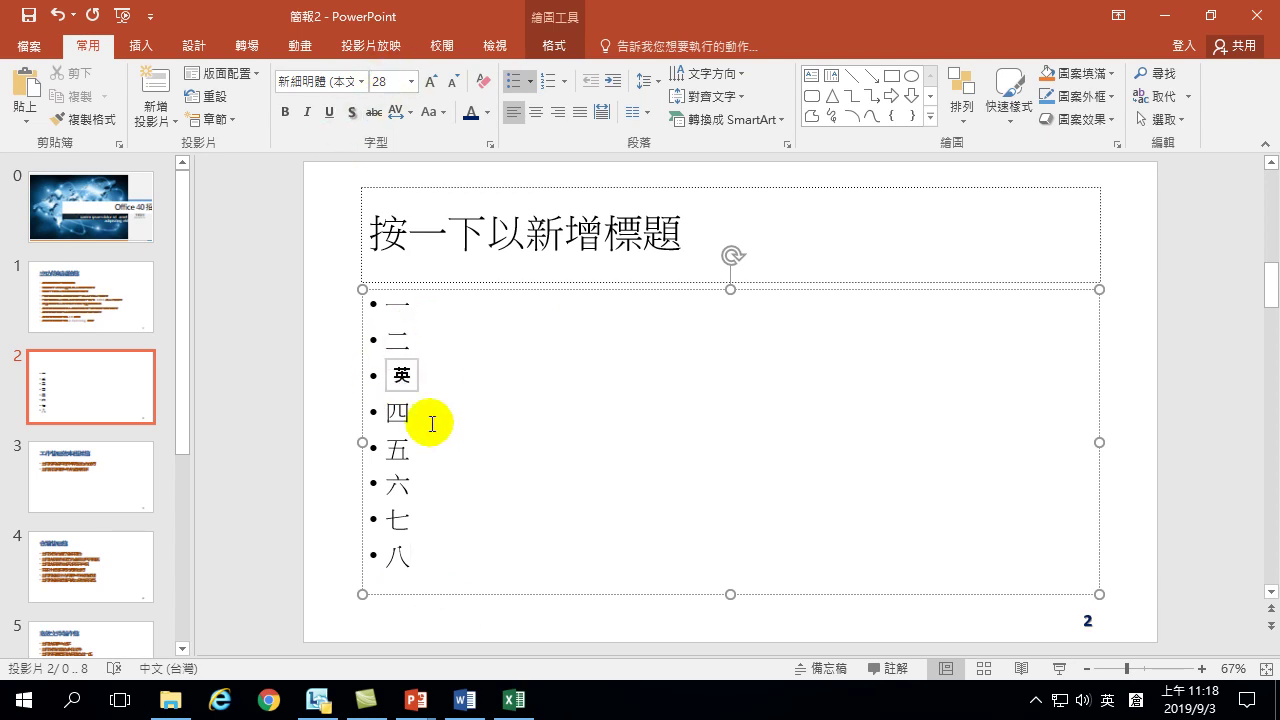
left_click(455, 563)
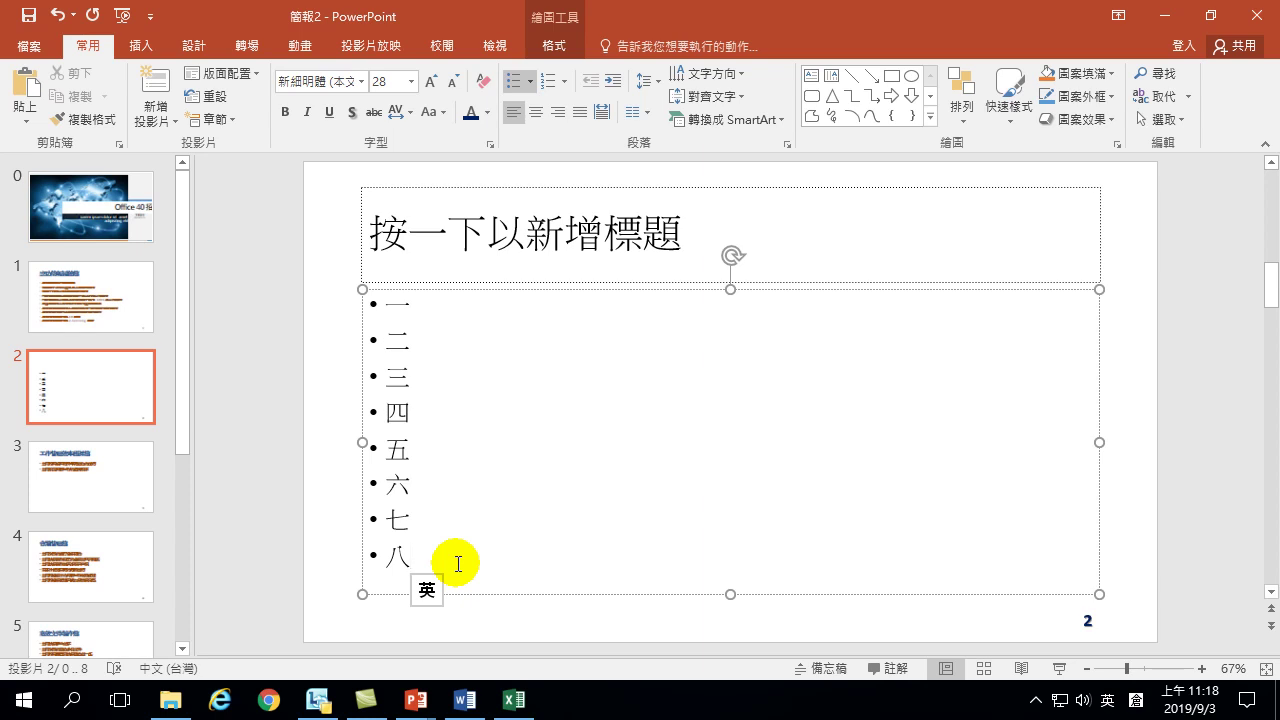
key("Return")
type("kn")
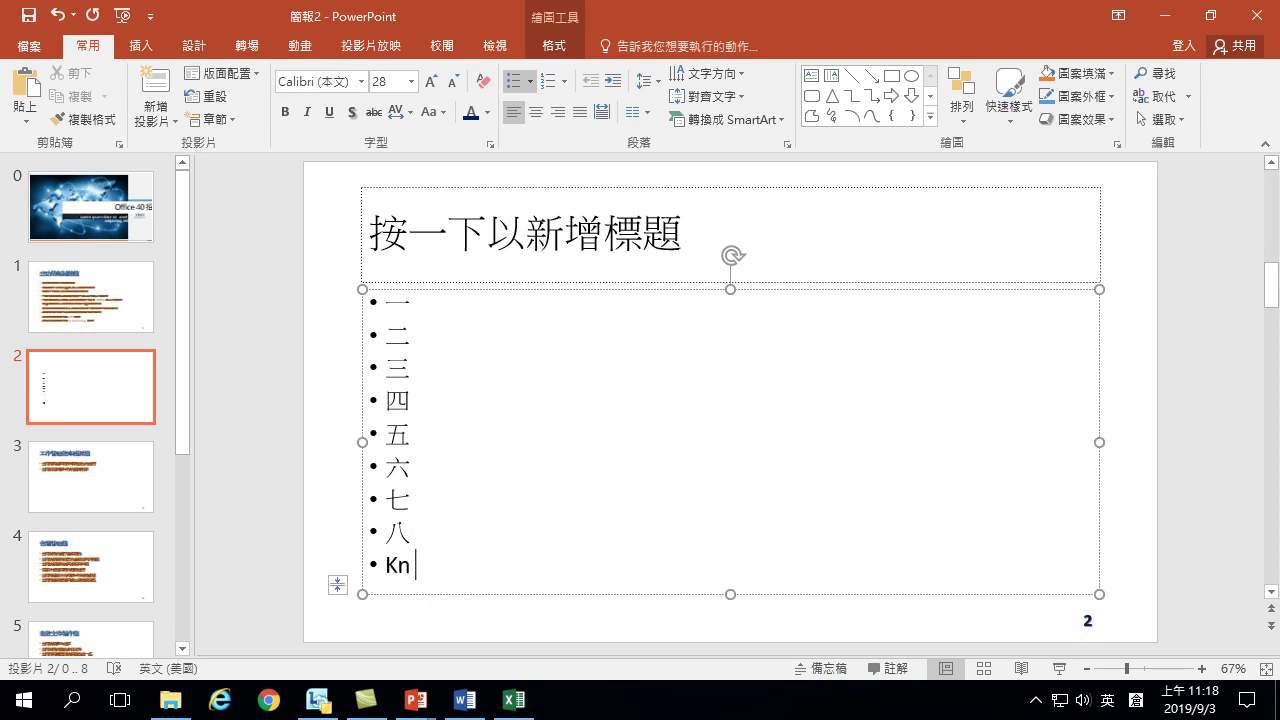
key("BackSpace")
key("BackSpace")
key("shift")
type("ru.3")
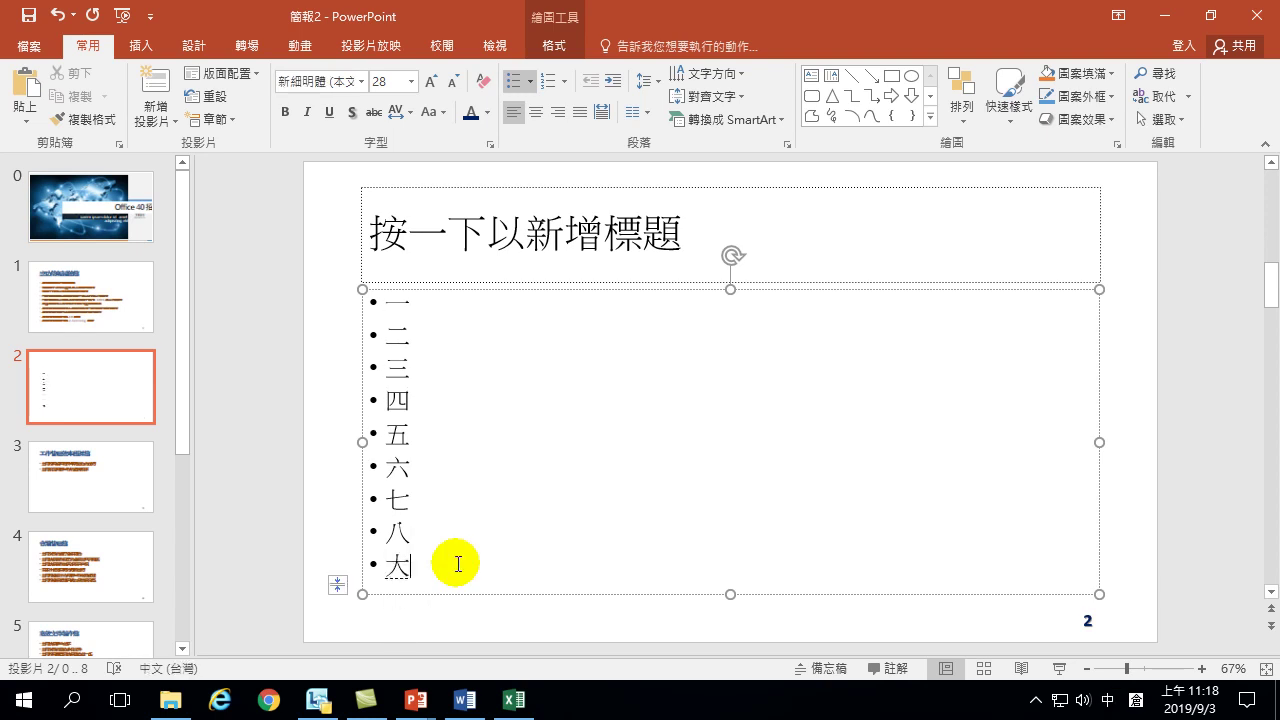
key("Return")
left_click(390, 366)
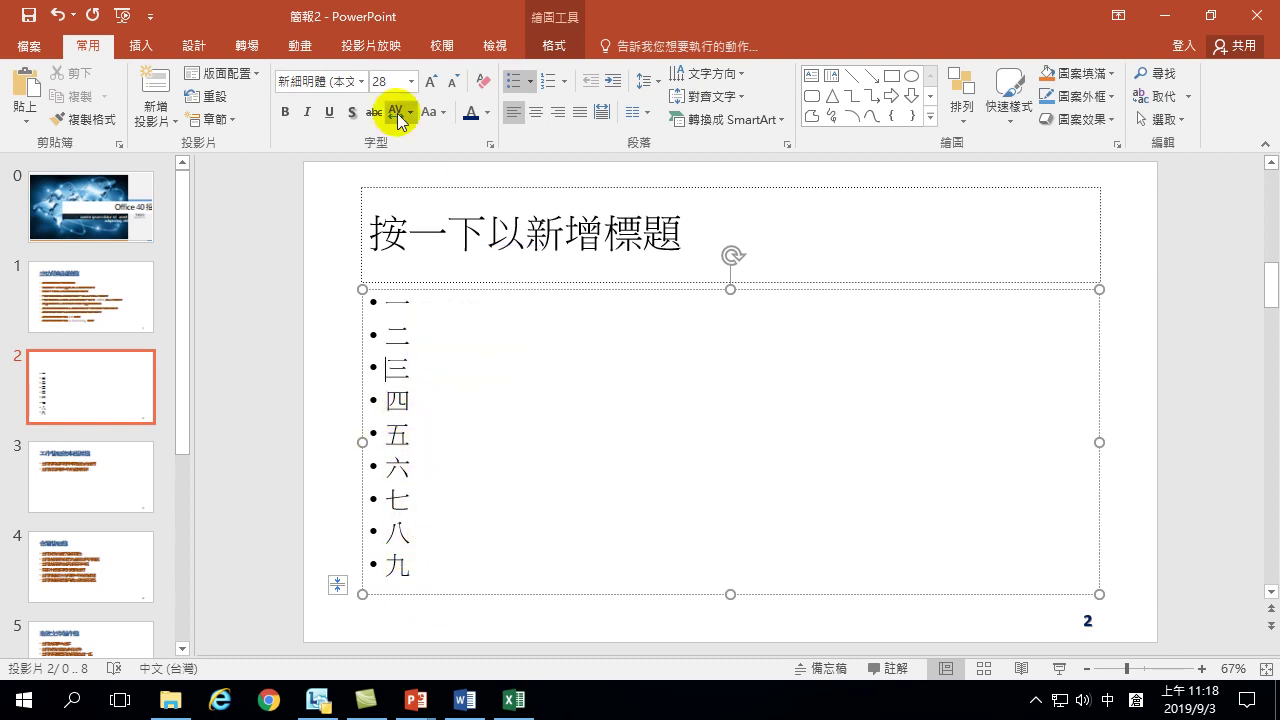
left_click(415, 568)
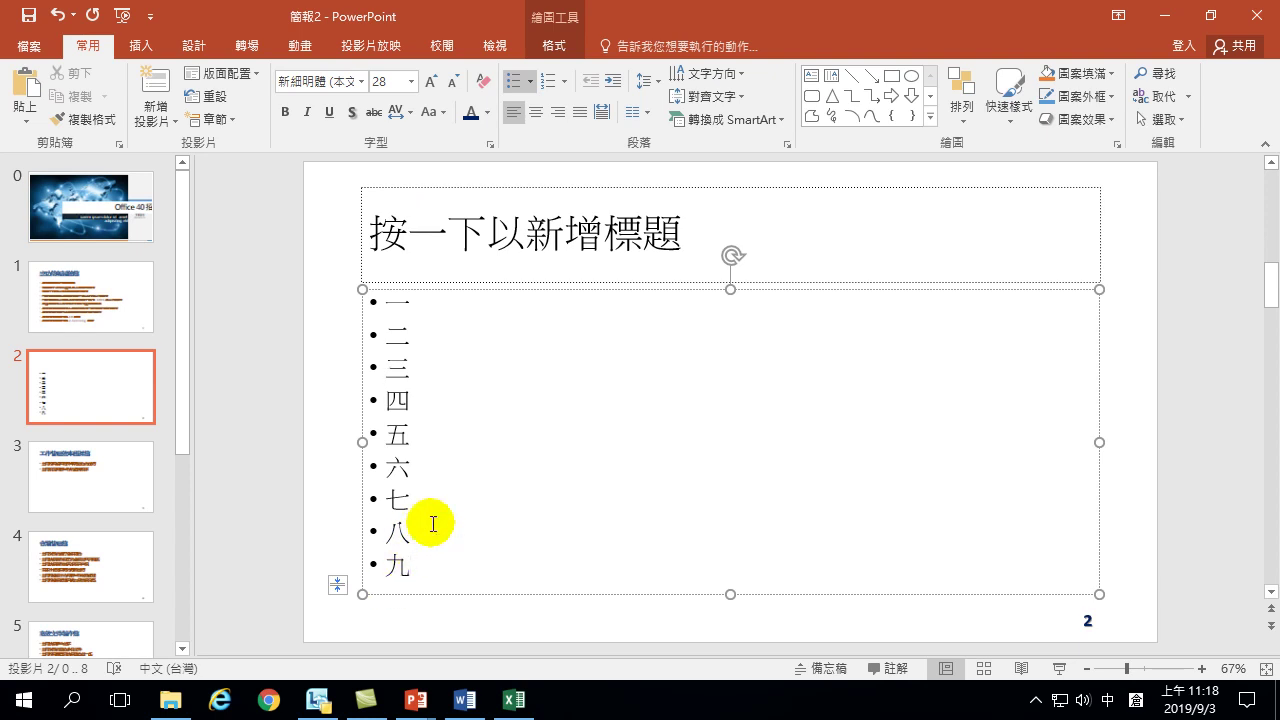
key("Return")
type("十")
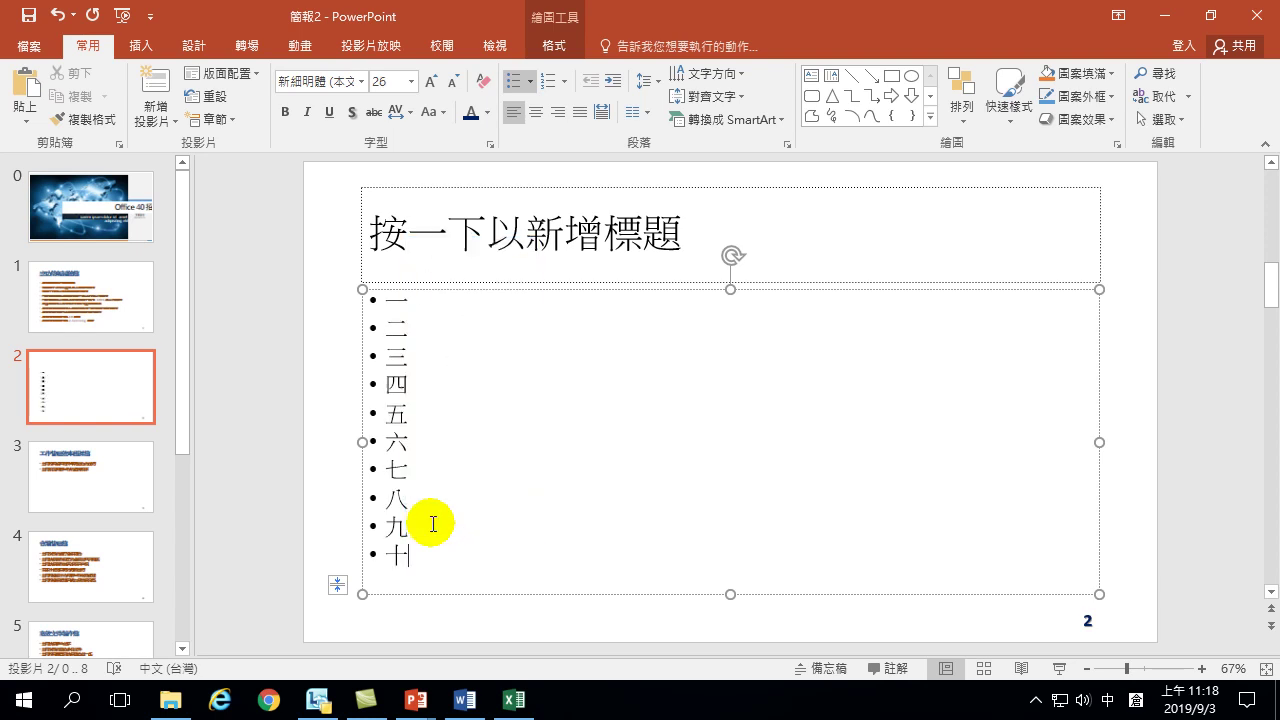
left_click(394, 357)
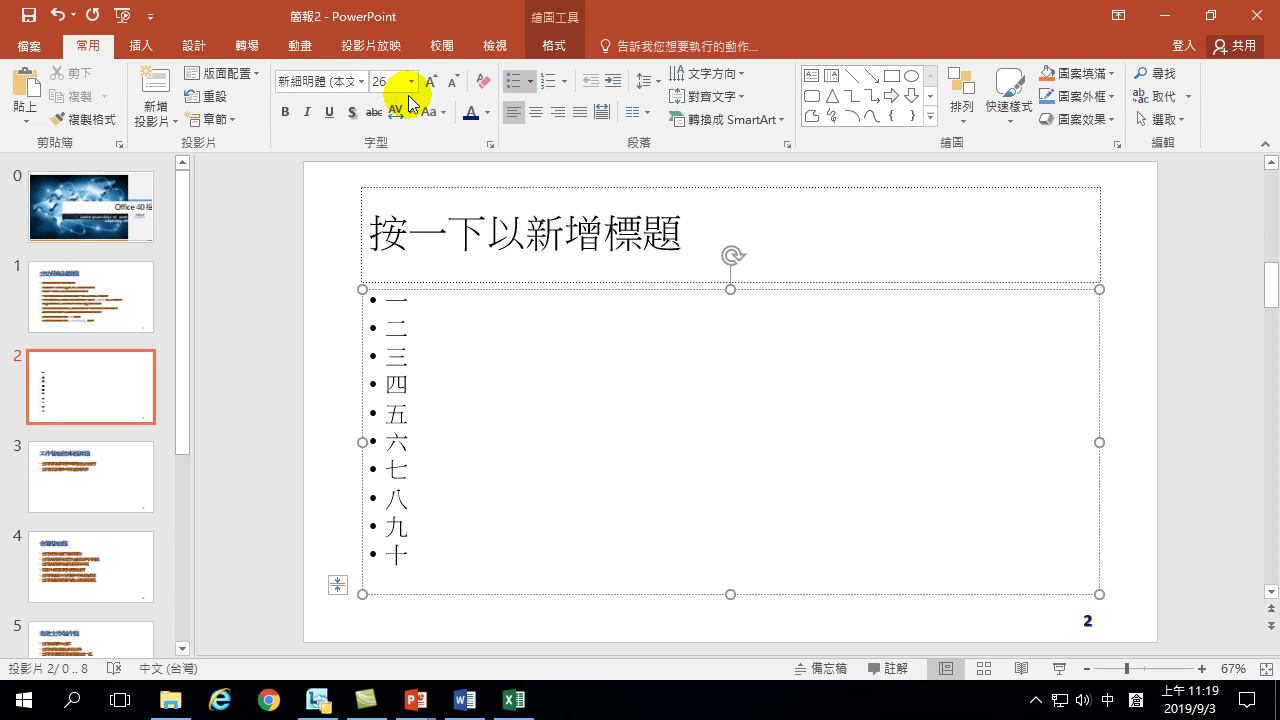
Step: Look at the new list on slide 2, then return to slide 1, 成功簡報關鍵篇
left_click(126, 278)
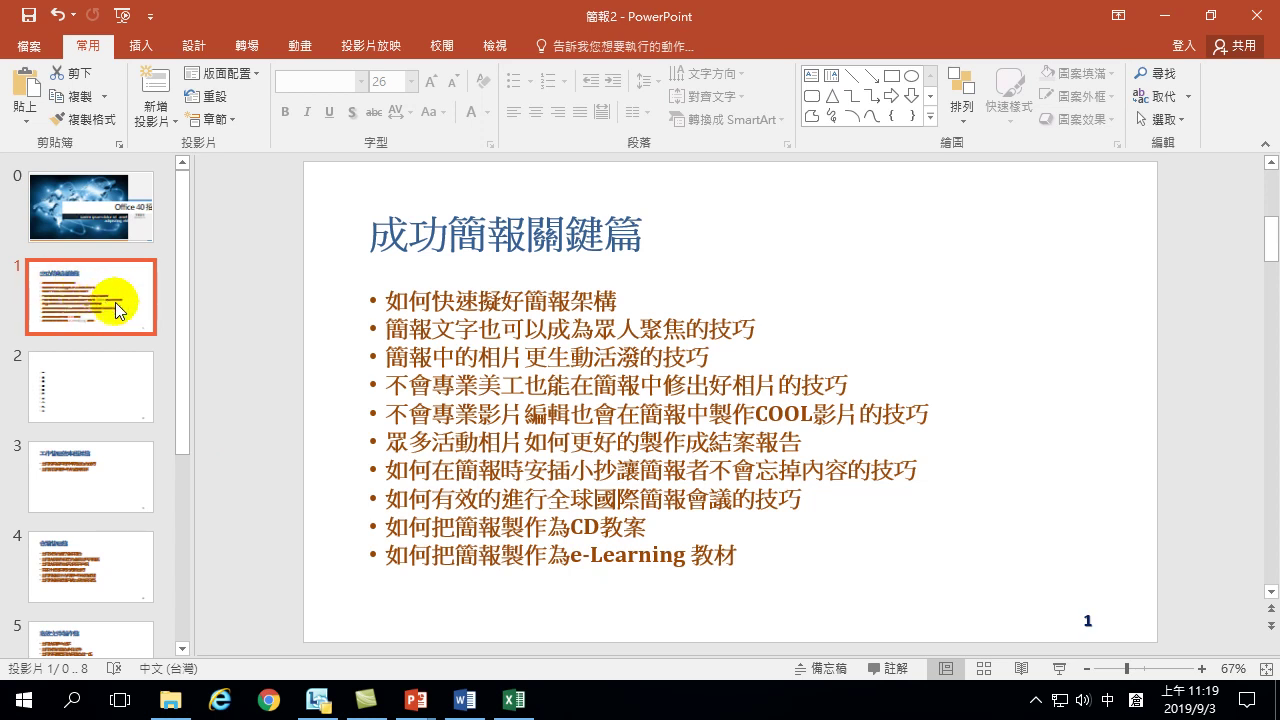
left_click(95, 376)
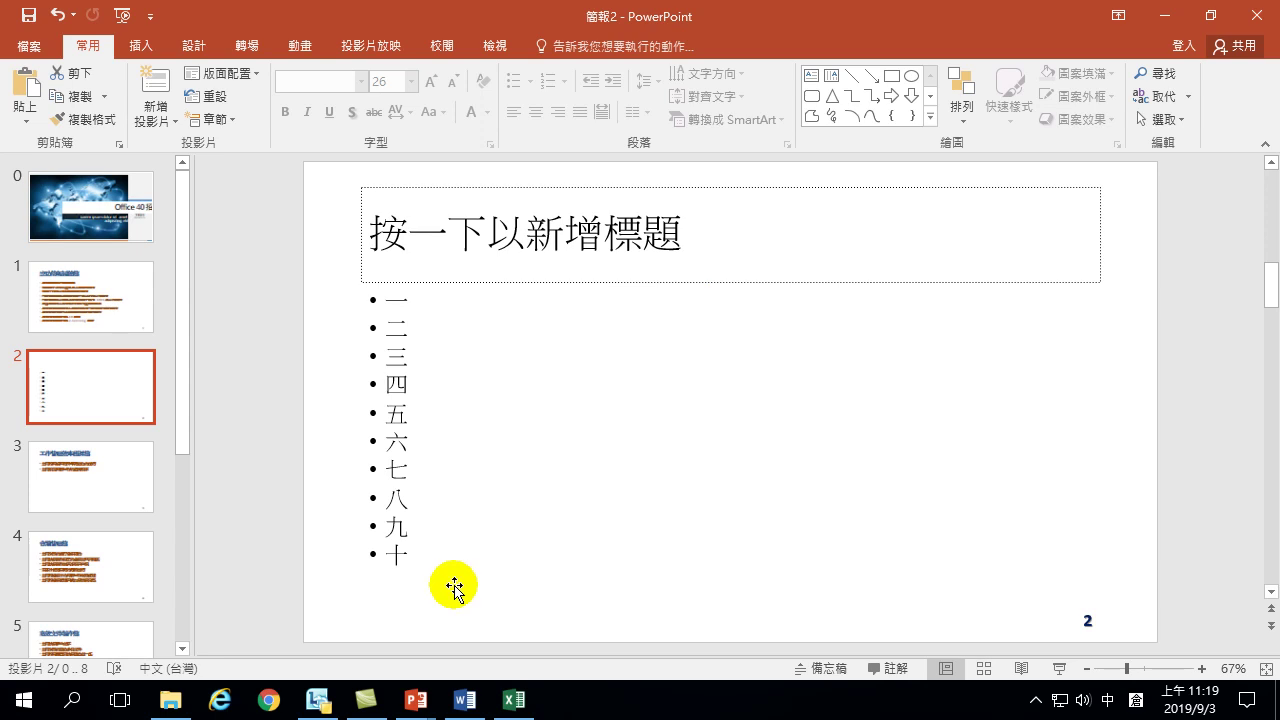
left_click(85, 272)
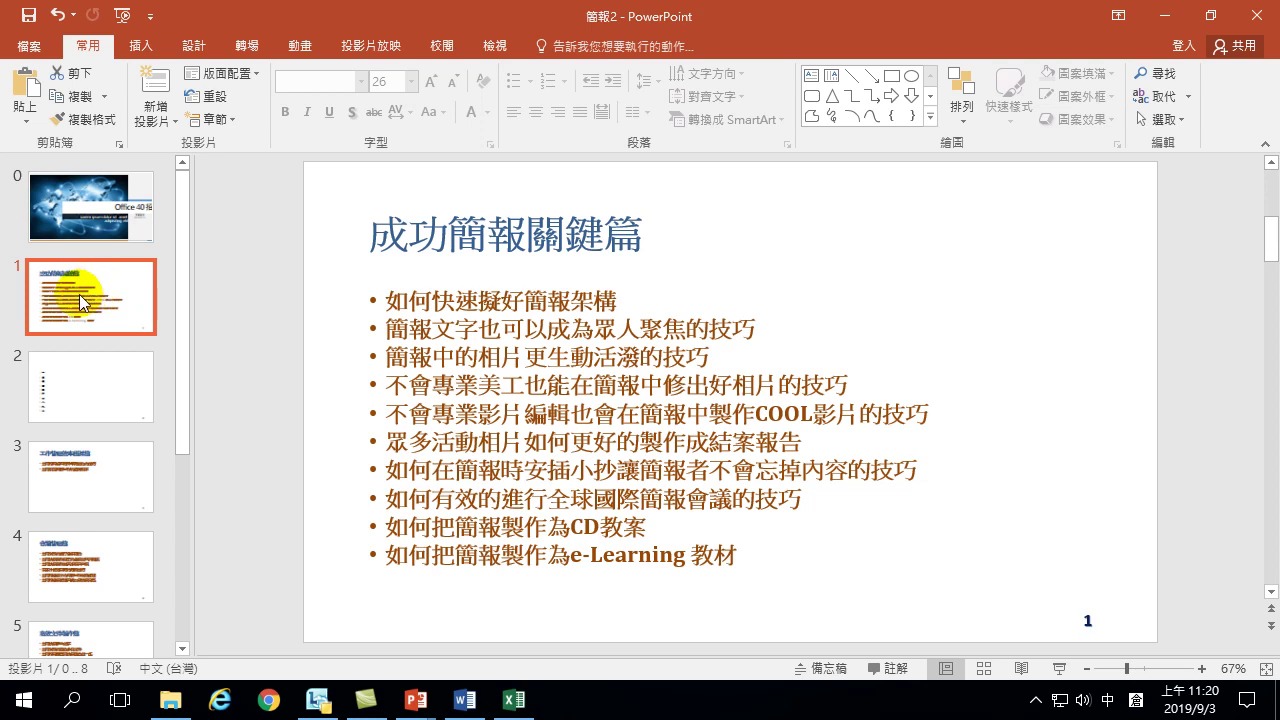
Step: Duplicate slide 1, 成功簡報關鍵篇, as slide 2 and display the copy
left_click(79, 100)
left_click(22, 80)
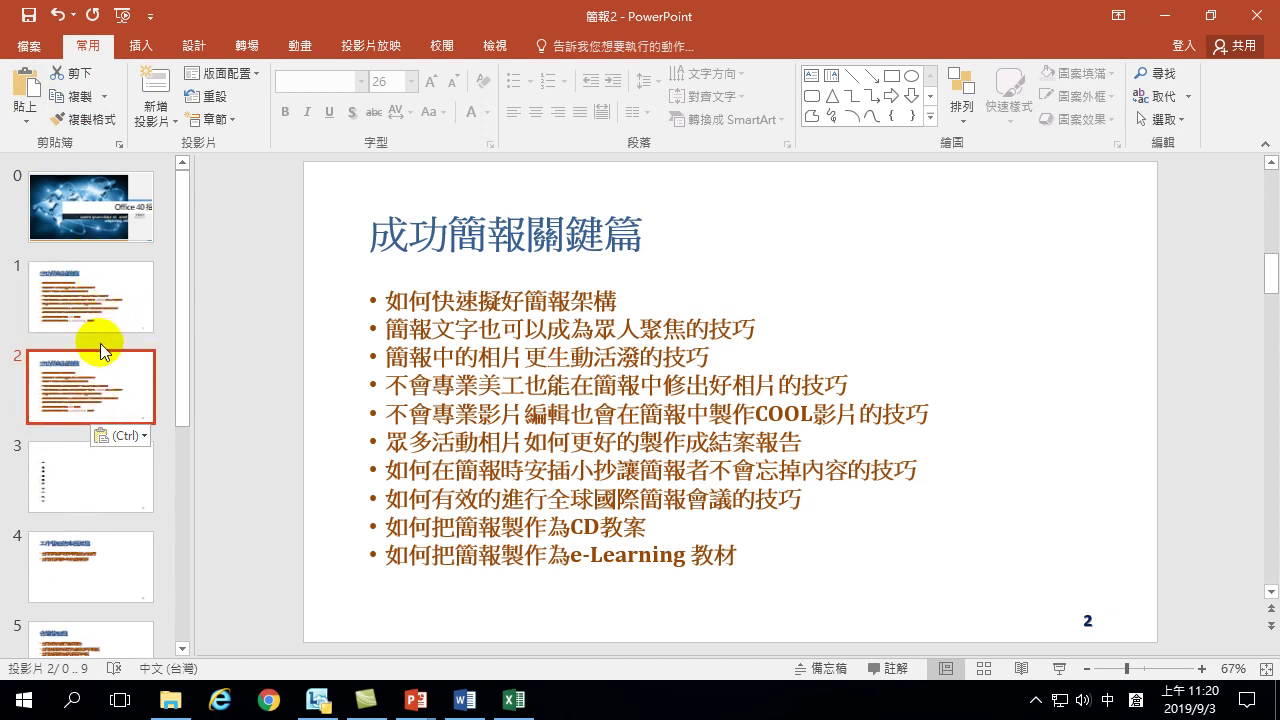
left_click(81, 390)
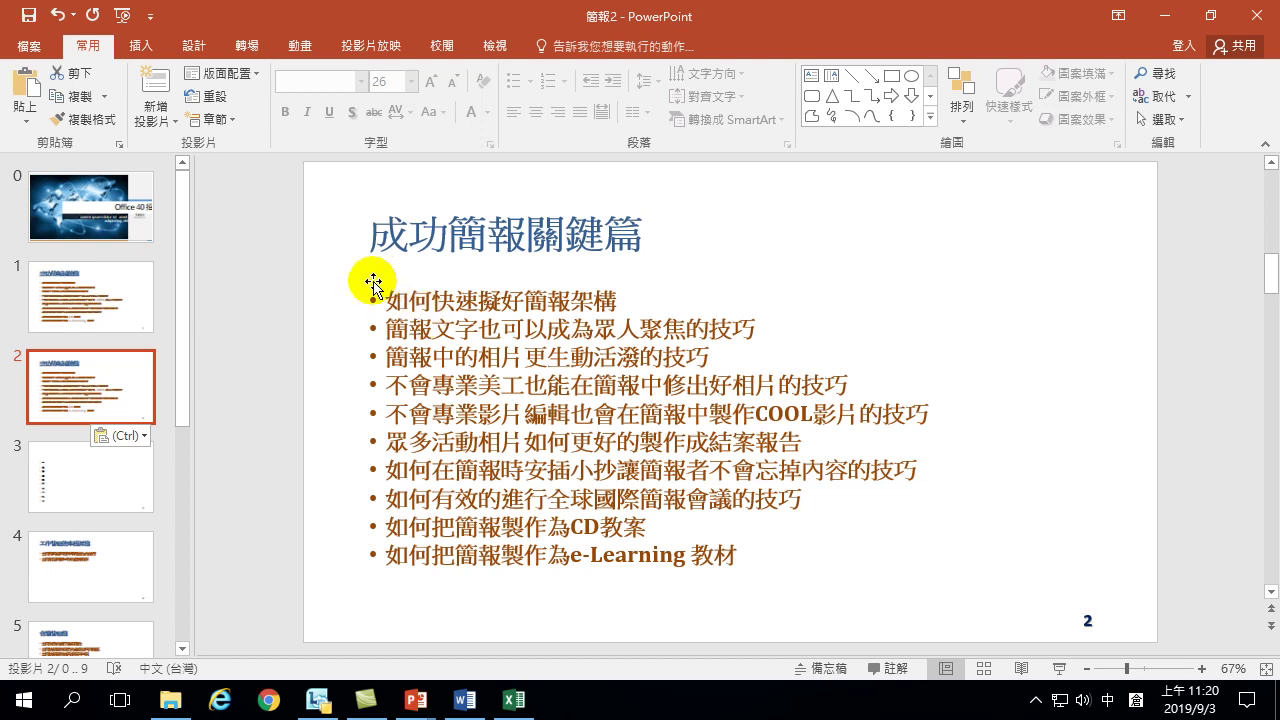
Step: Delete 如何, 簡報 and 快速擬好 so the first bullet reads just 架構
left_click(388, 301)
left_click_drag(388, 301, 618, 302)
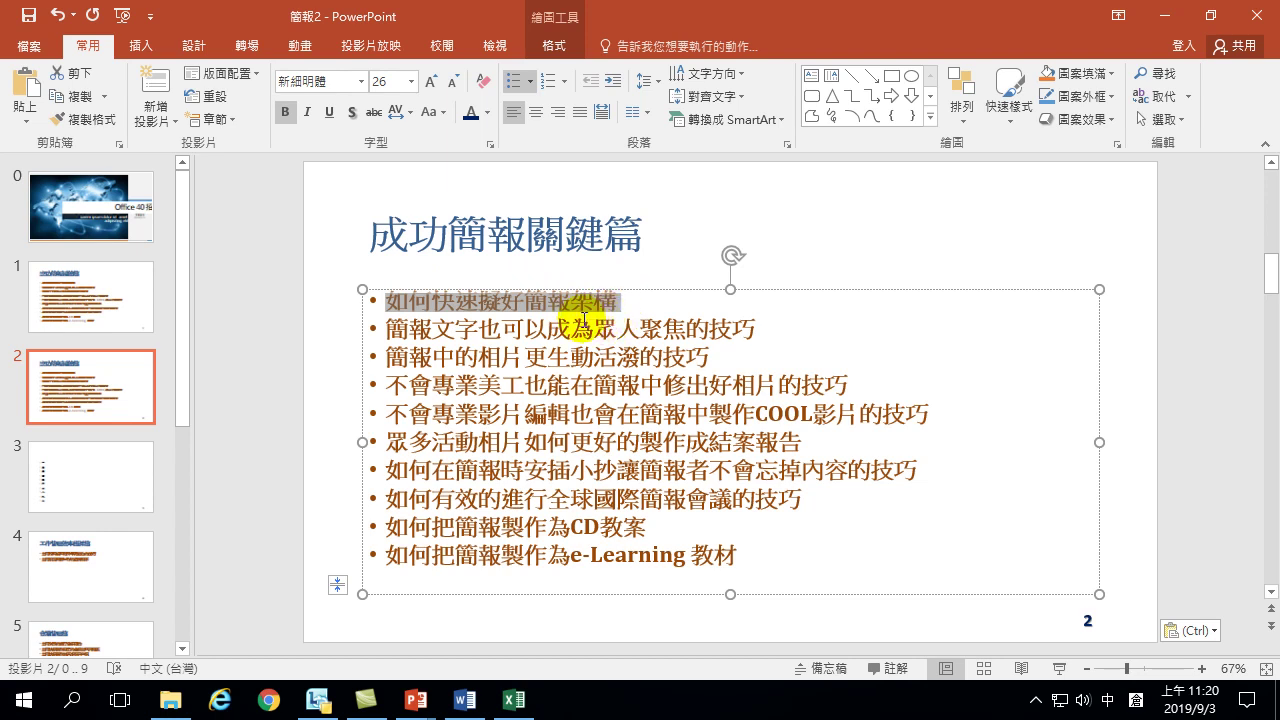
left_click(522, 300)
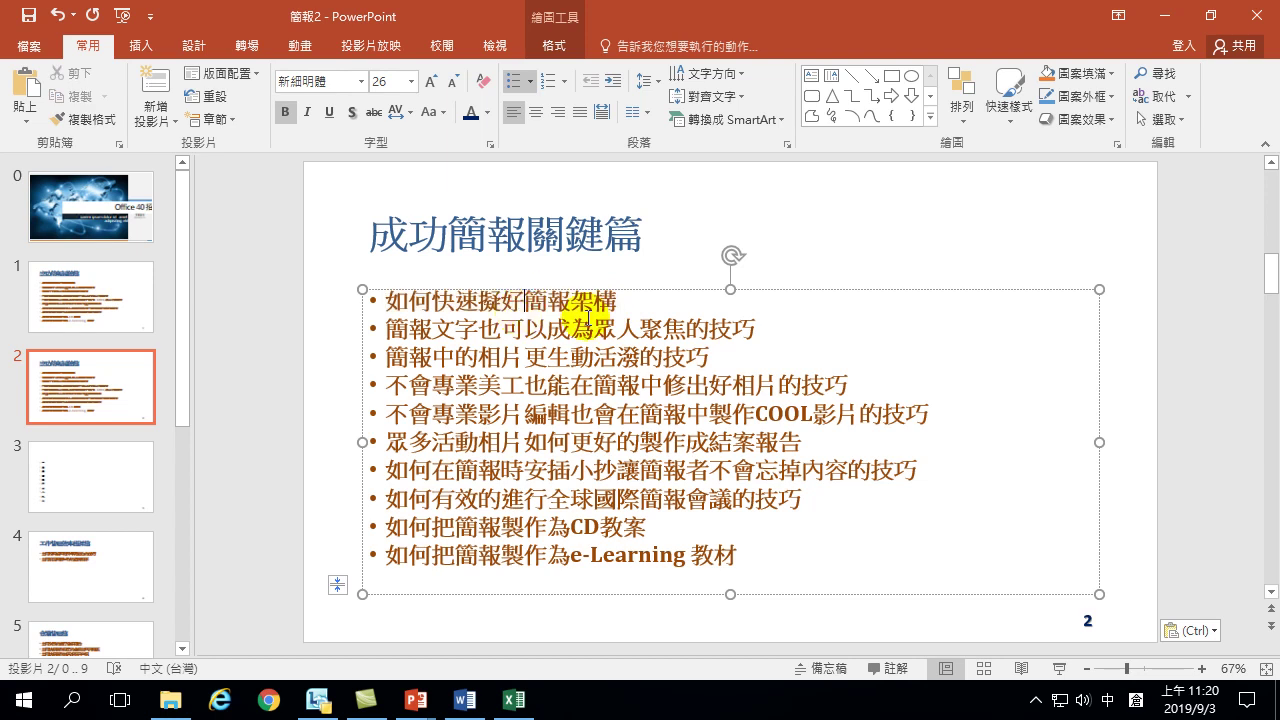
key("BackSpace")
key("BackSpace")
key("BackSpace")
key("BackSpace")
key("Left")
key("Left")
key("Left")
key("Left")
key("BackSpace")
key("BackSpace")
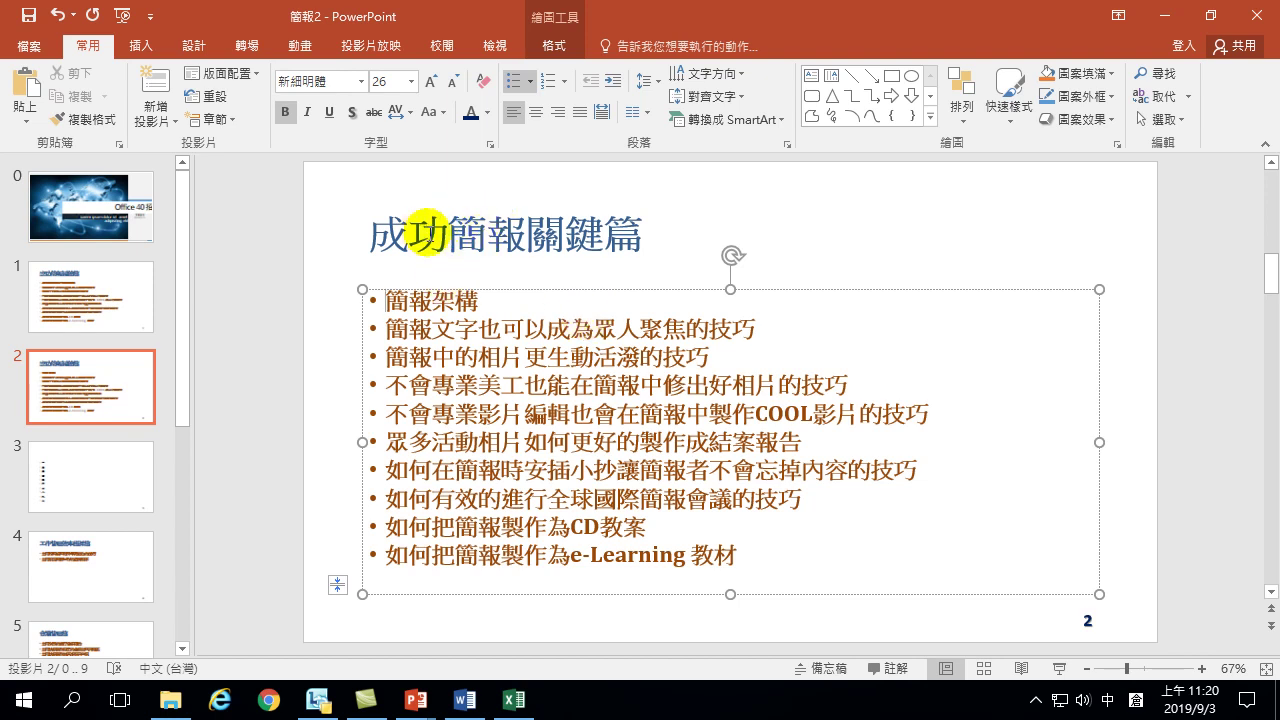
left_click(433, 300)
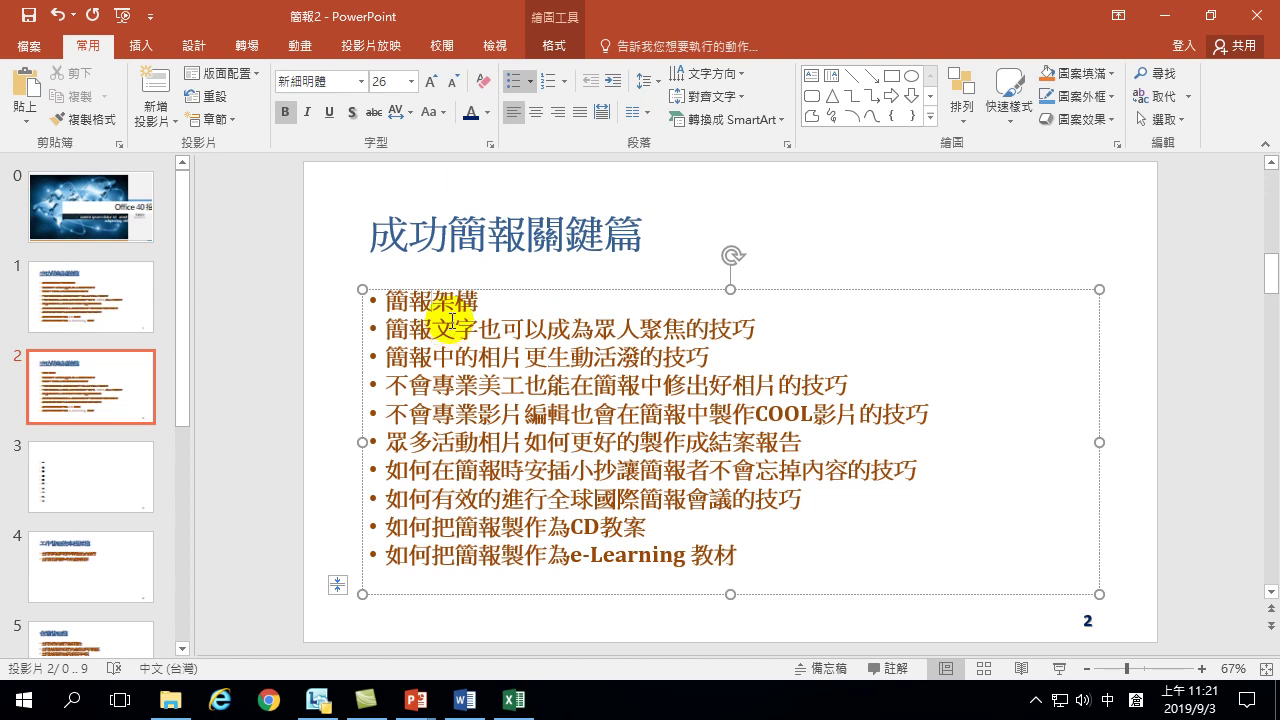
key("BackSpace")
key("BackSpace")
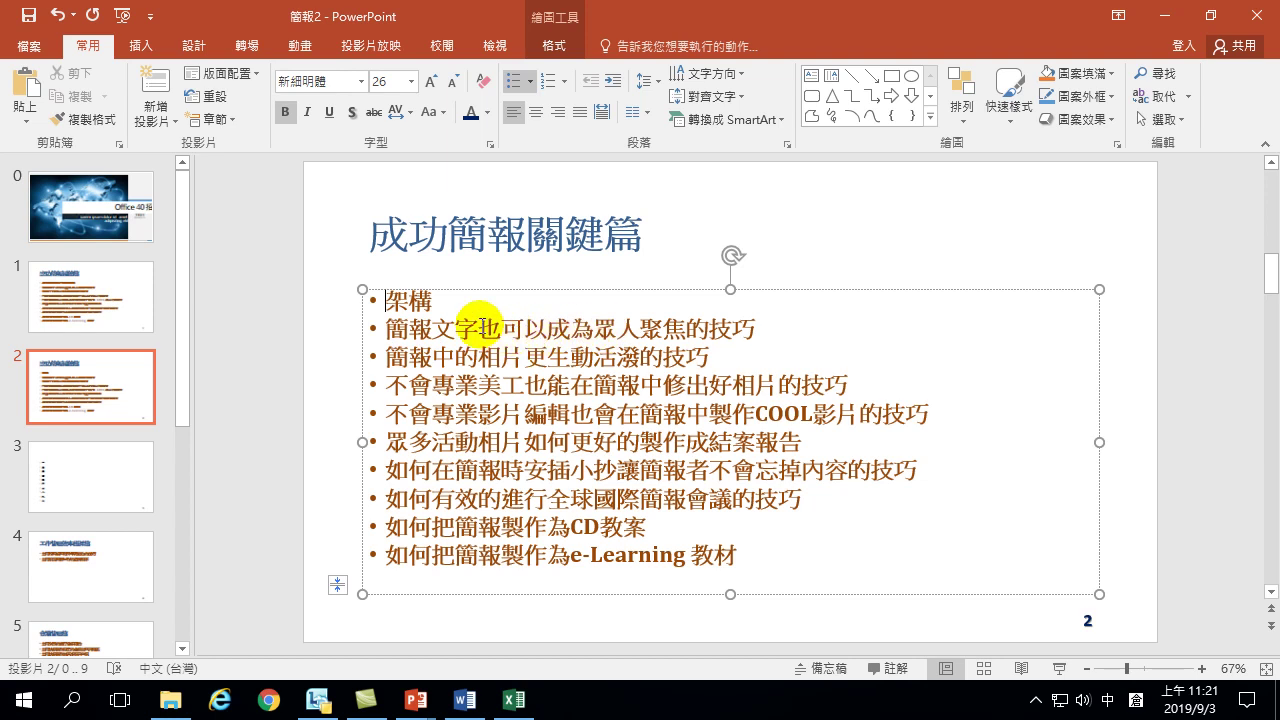
Step: Delete the tail phrase and 簡報 so the second bullet reads 文字
left_click_drag(479, 326, 727, 333)
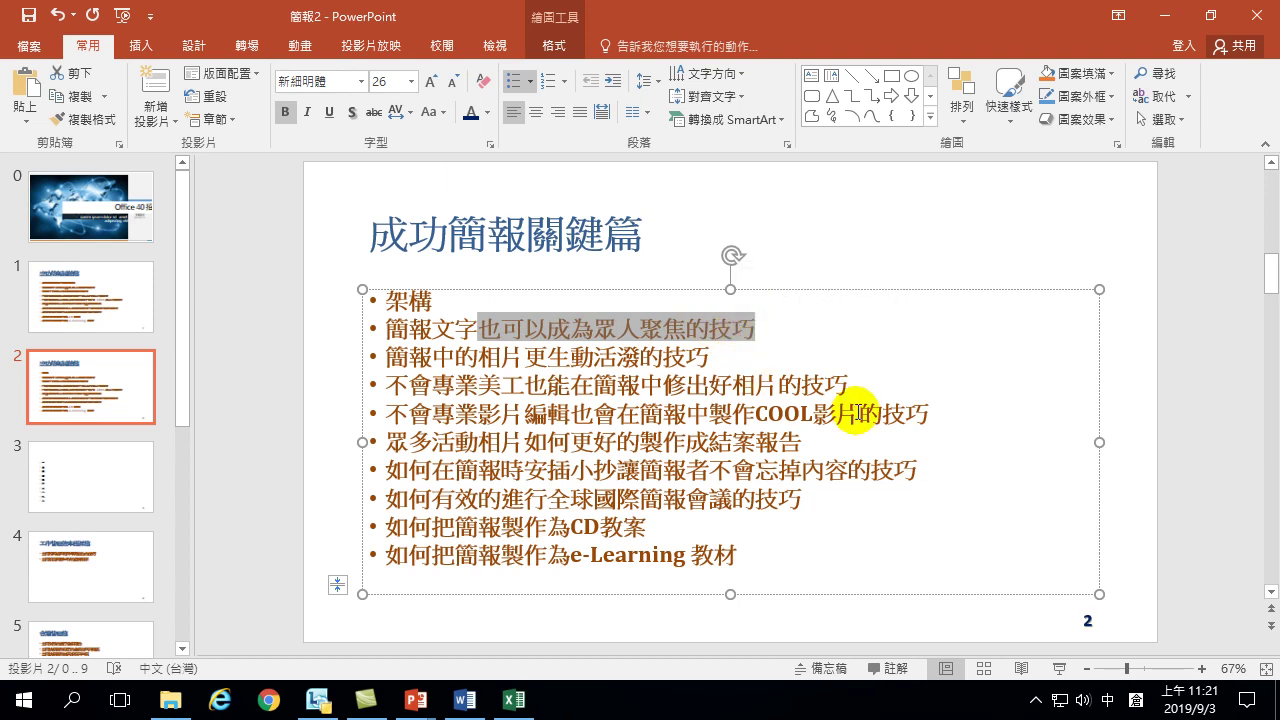
key("Delete")
key("Left")
key("BackSpace")
key("BackSpace")
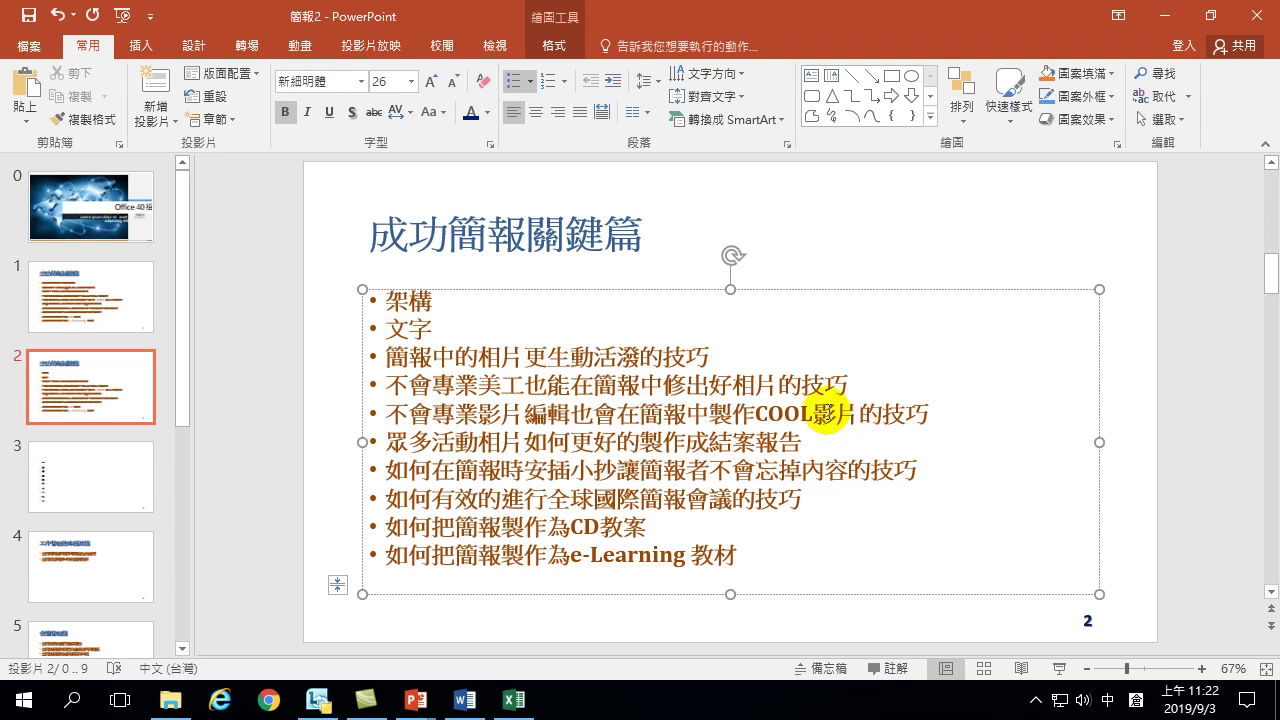
Step: Cut the third bullet down to 相片 and delete the 不會專業美工 photo-retouching bullet
left_click_drag(523, 360, 705, 362)
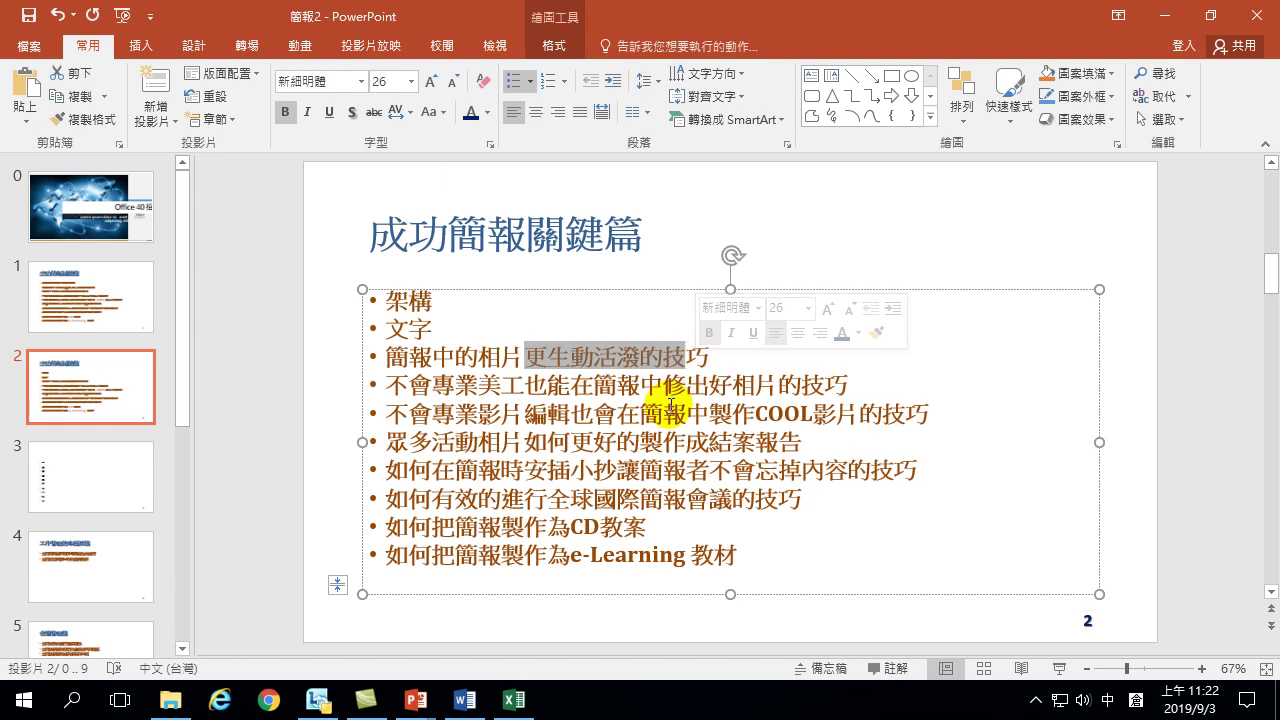
key("BackSpace")
key("Delete")
key("Left")
key("Left")
key("Left")
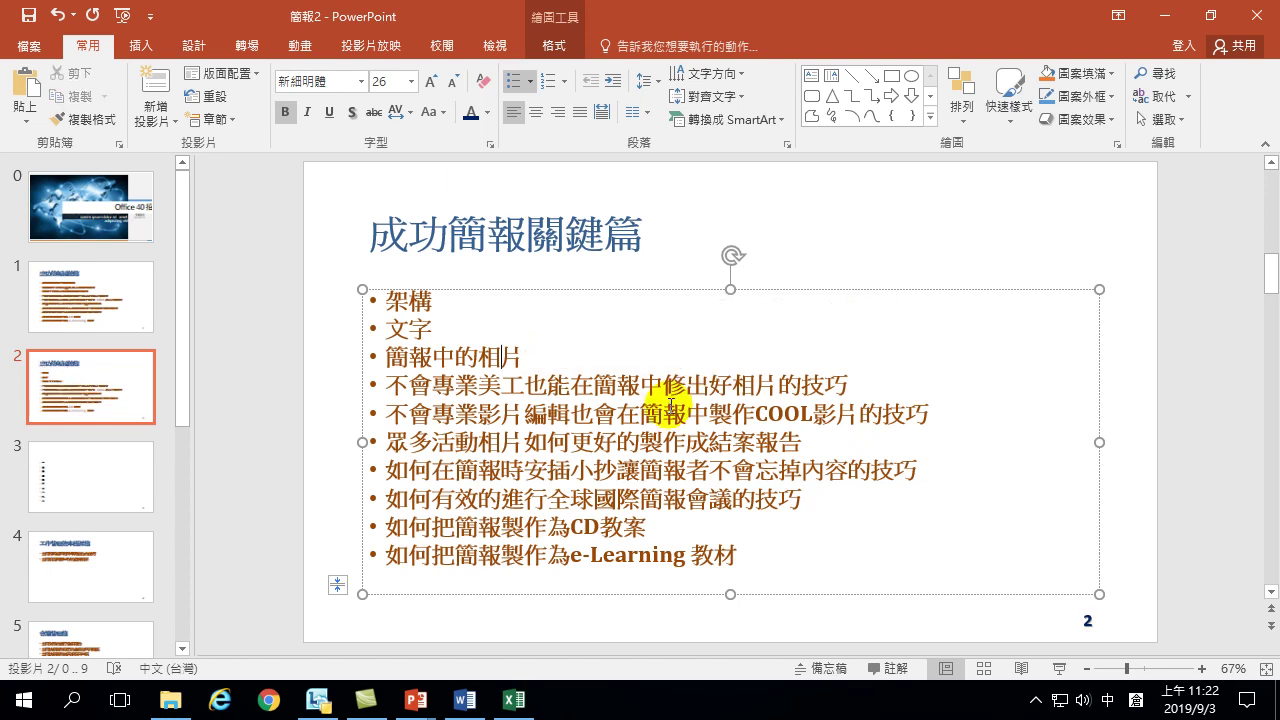
key("BackSpace")
key("BackSpace")
key("BackSpace")
key("BackSpace")
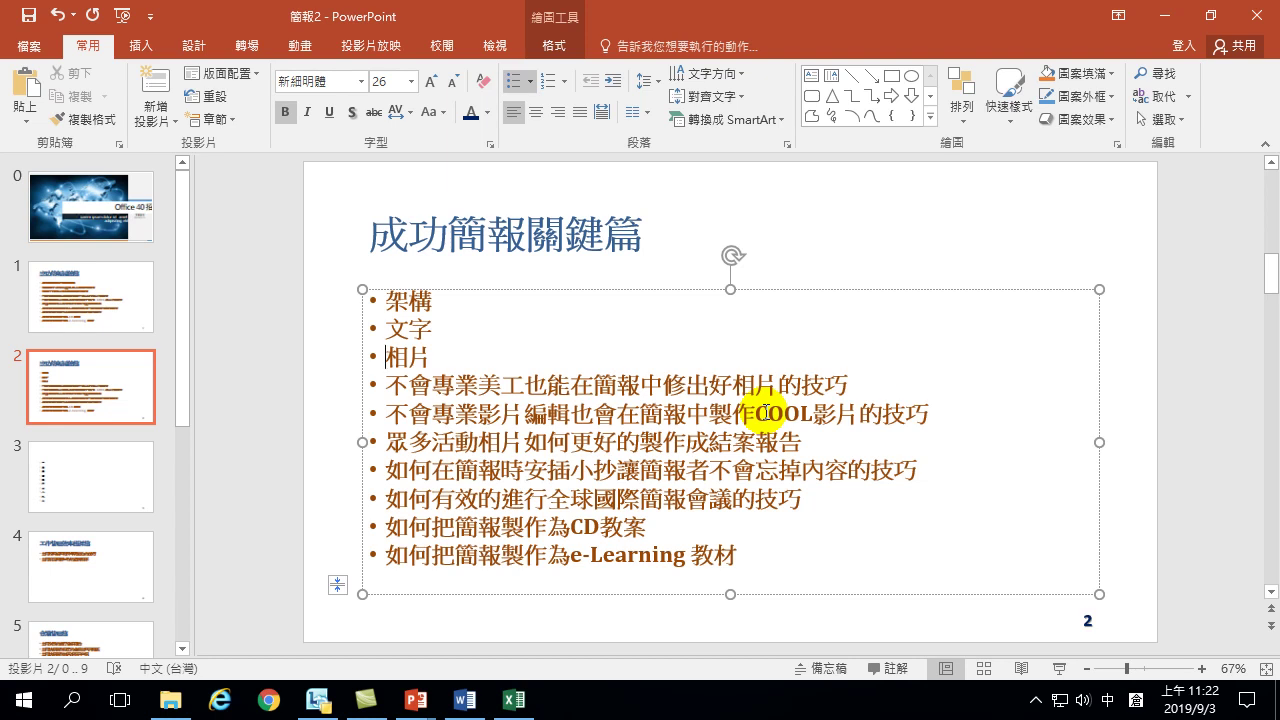
left_click_drag(388, 385, 853, 382)
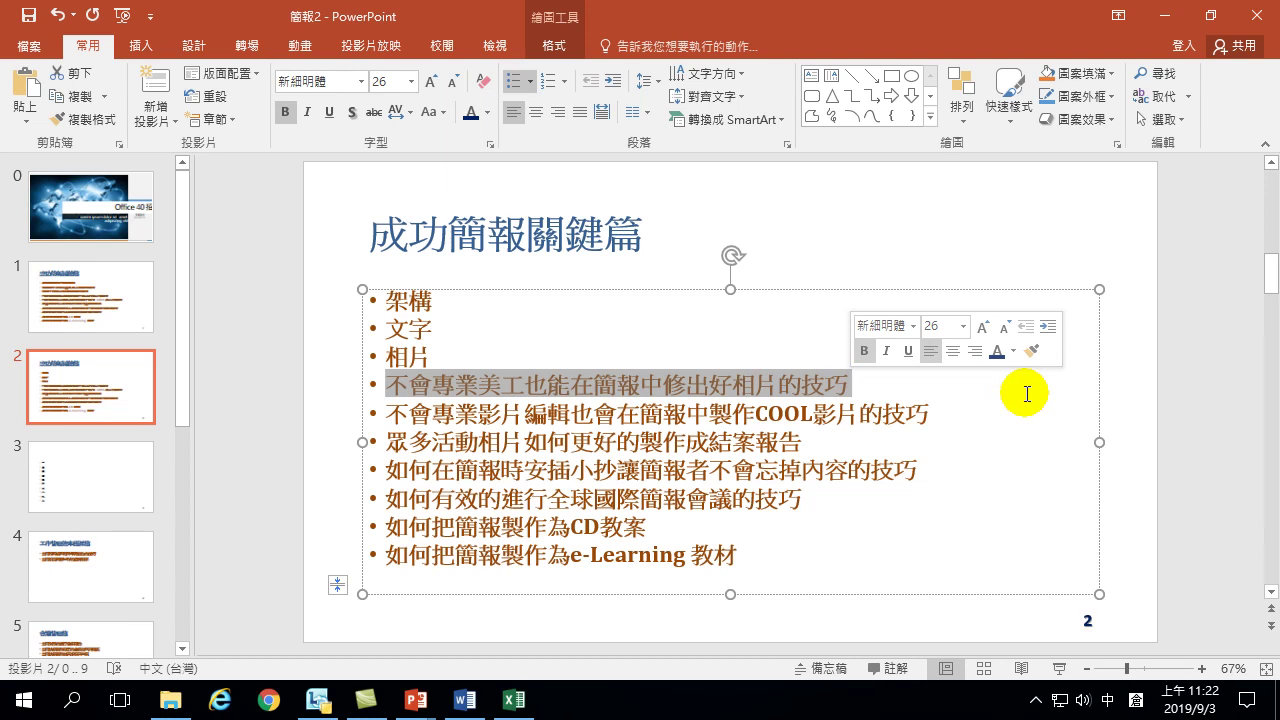
key("Delete")
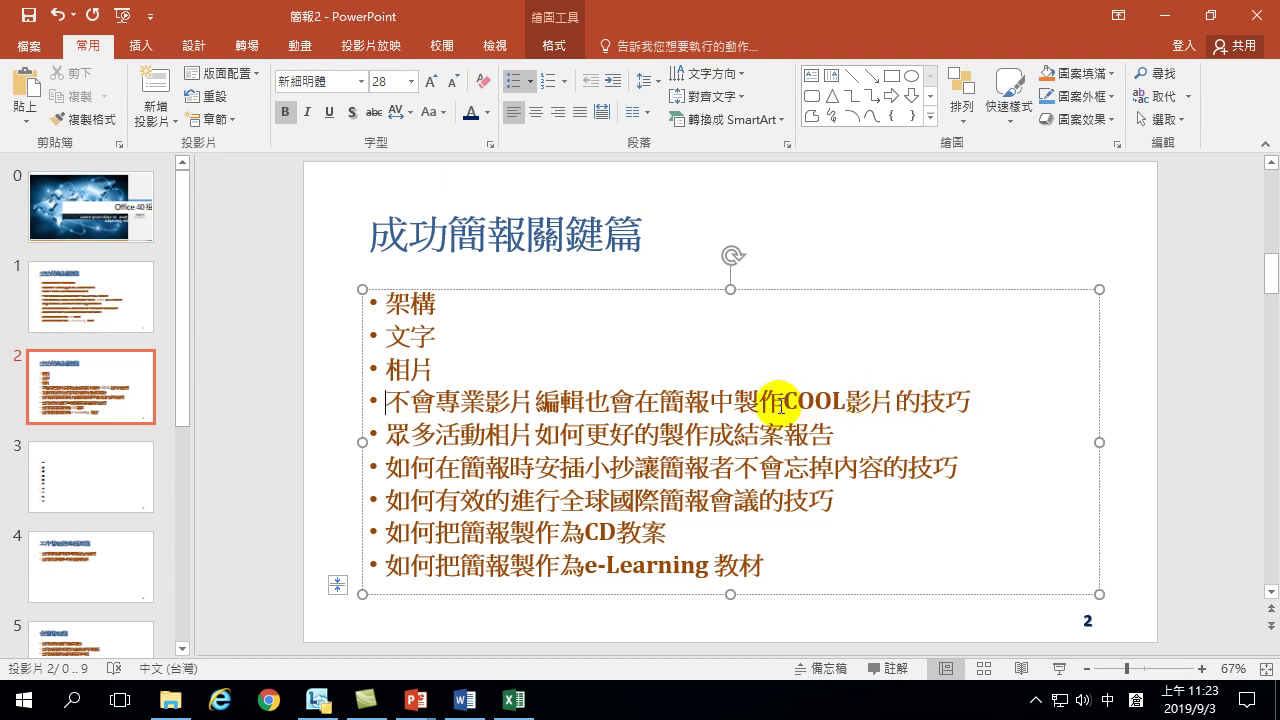
Step: Shorten the fourth and fifth bullets to COOL影片 and 結案報告
left_click_drag(784, 404, 389, 402)
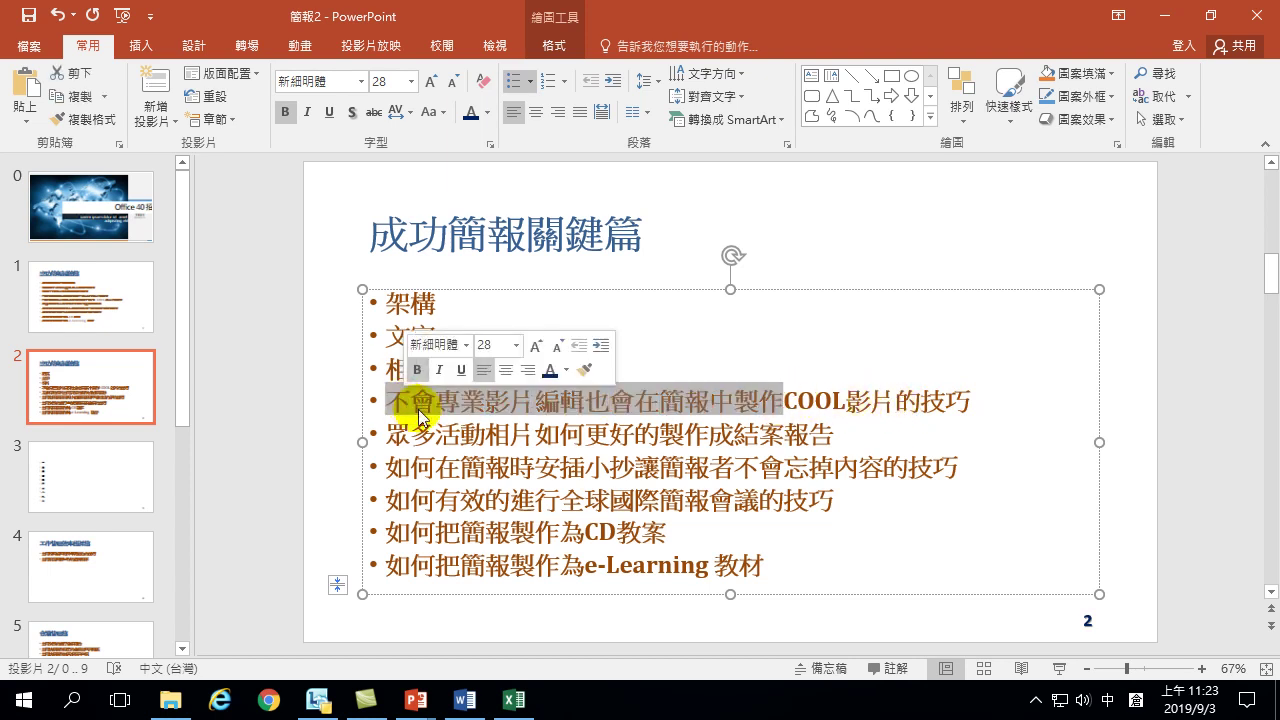
key("Delete")
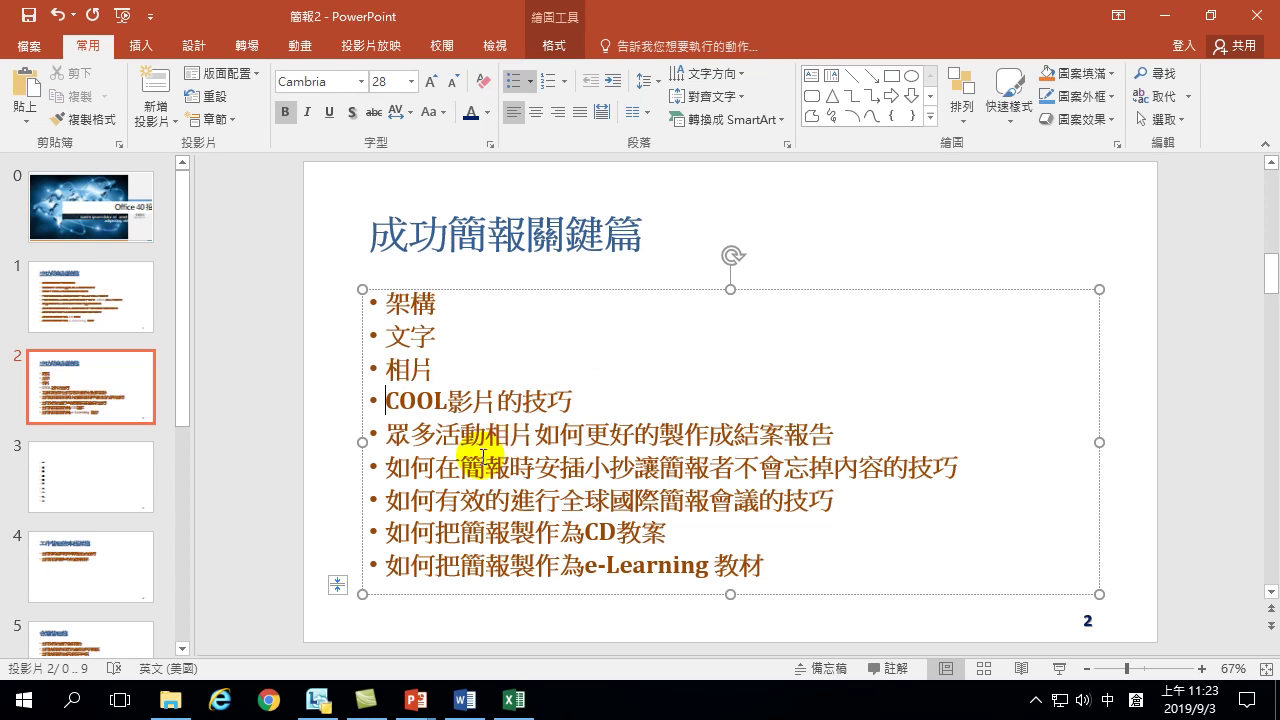
left_click_drag(494, 402, 577, 402)
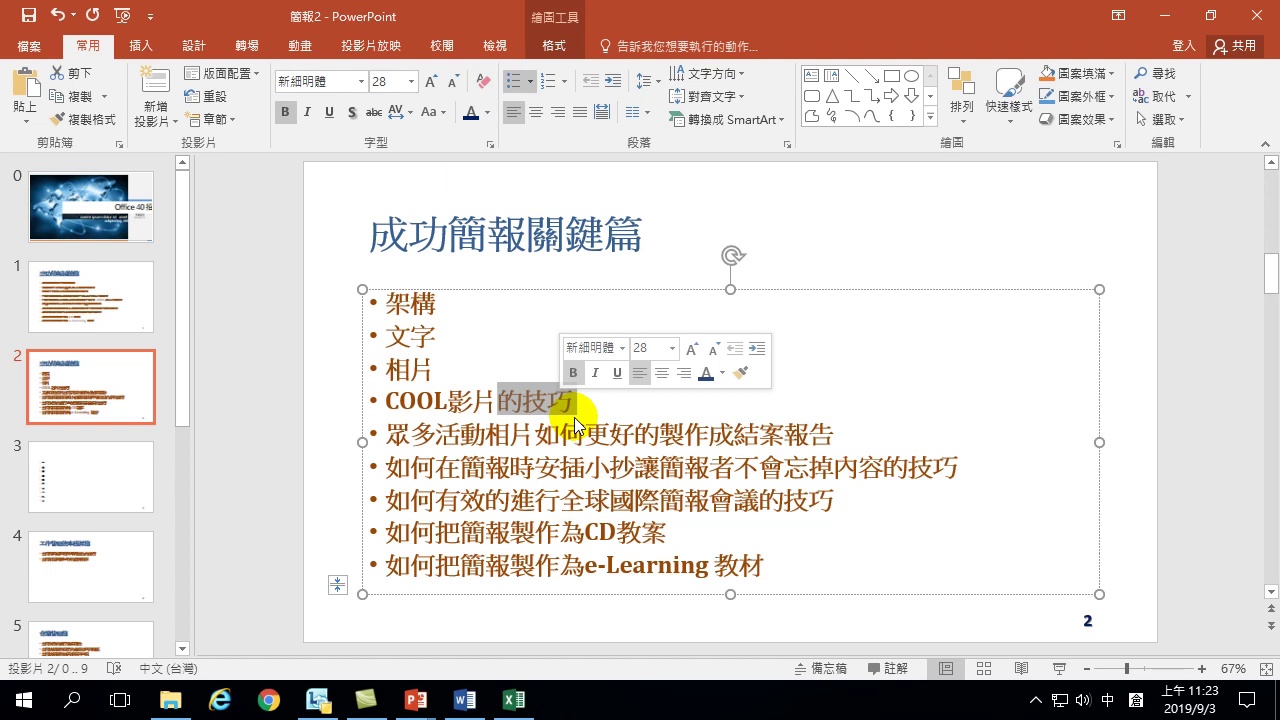
key("Delete")
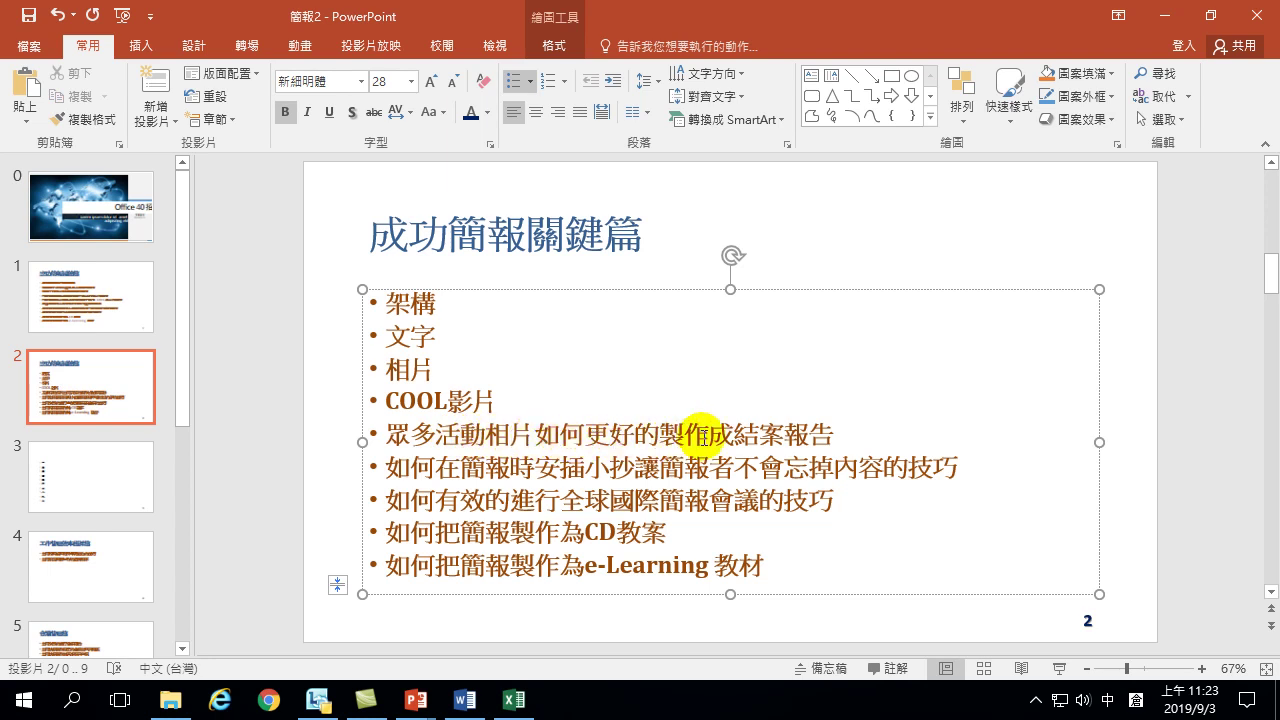
left_click_drag(389, 434, 730, 436)
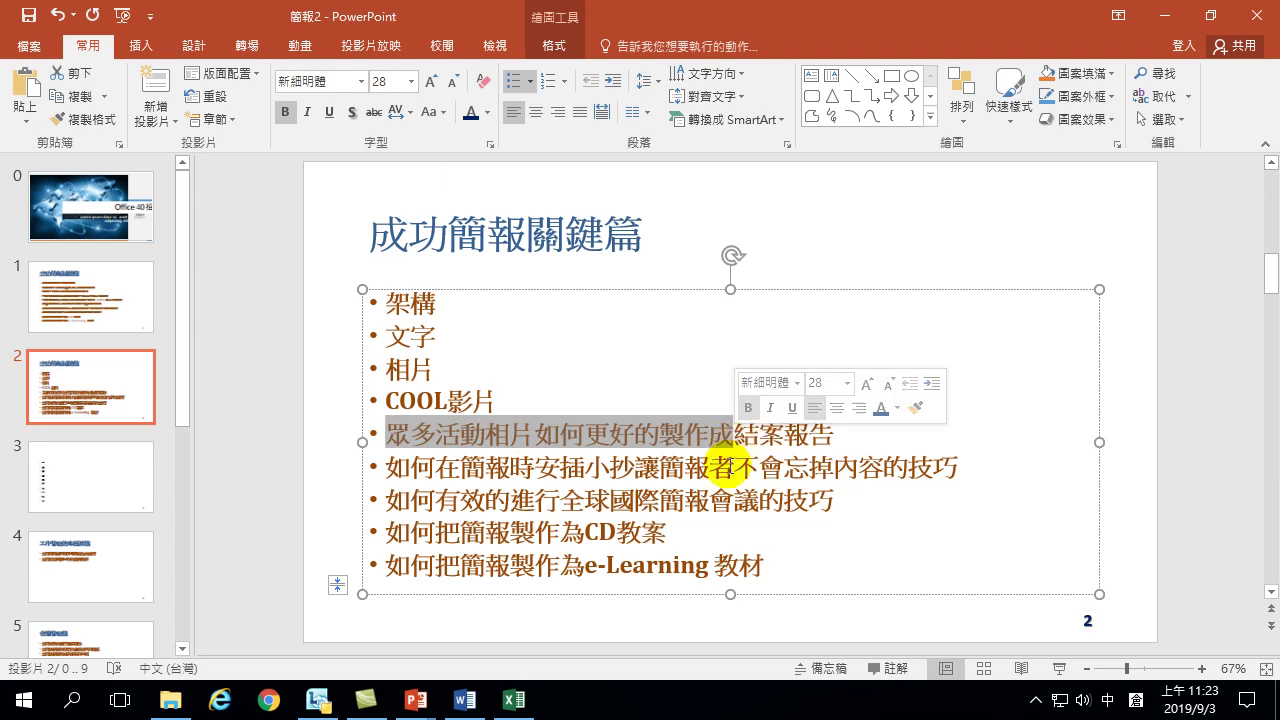
key("Delete")
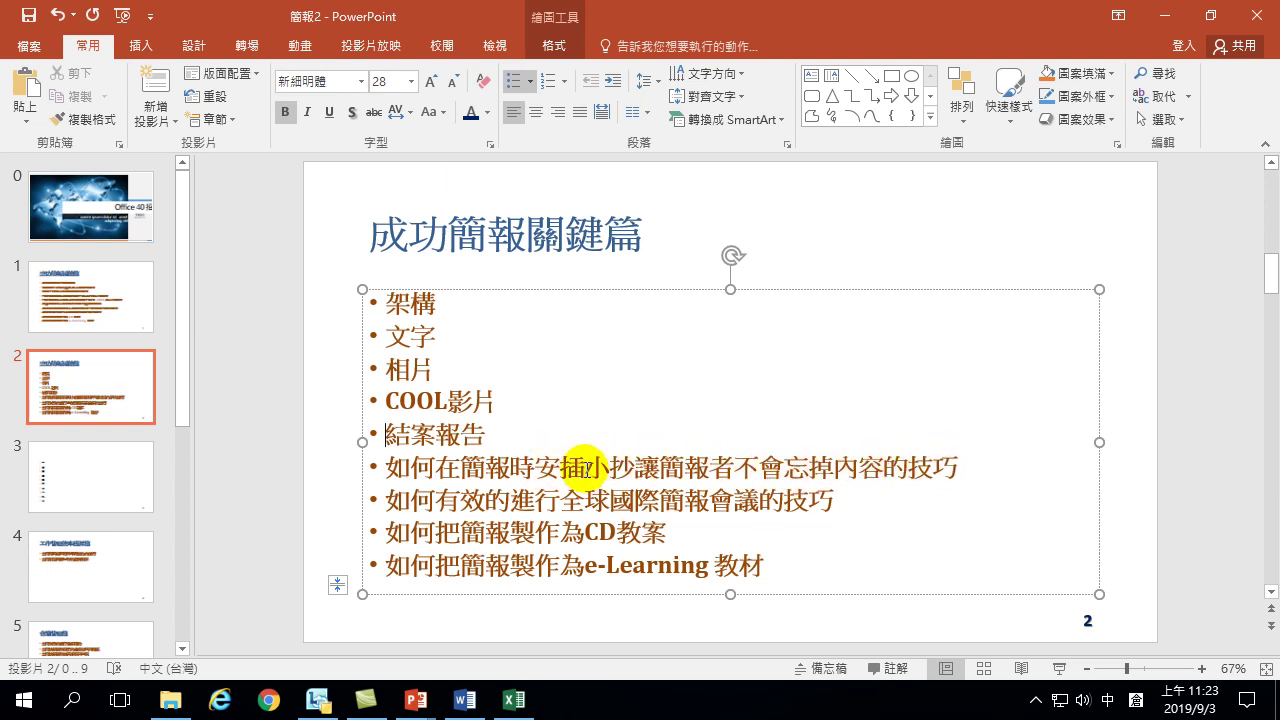
Step: Remove 如何在簡報時 and the trailing words so the sixth bullet reads 安插小抄
left_click_drag(535, 466, 386, 466)
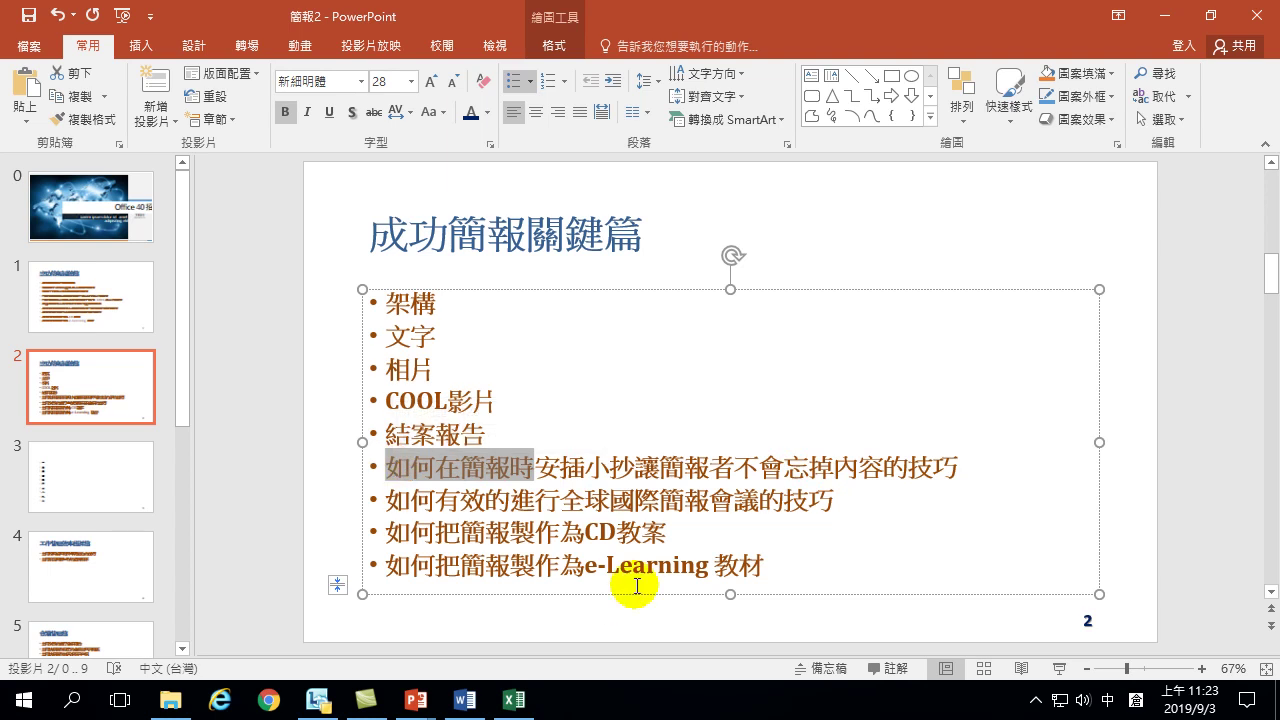
key("ctrl+x")
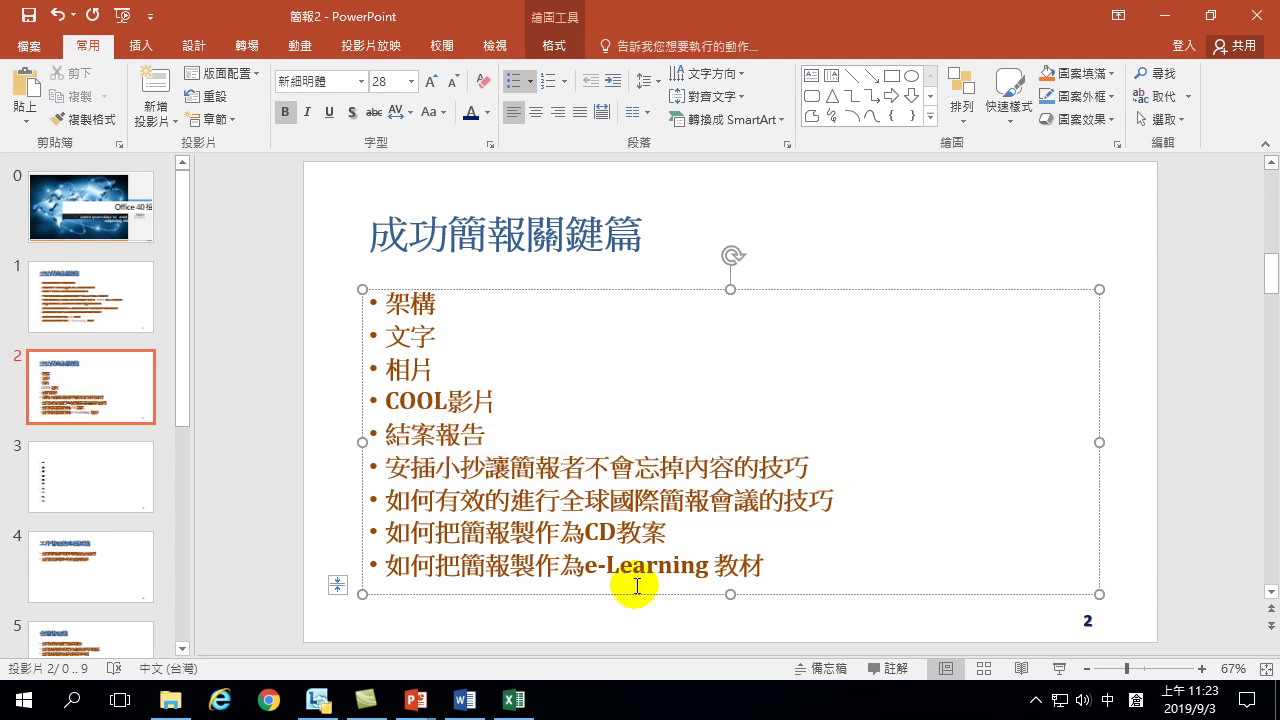
key("Right")
key("Right")
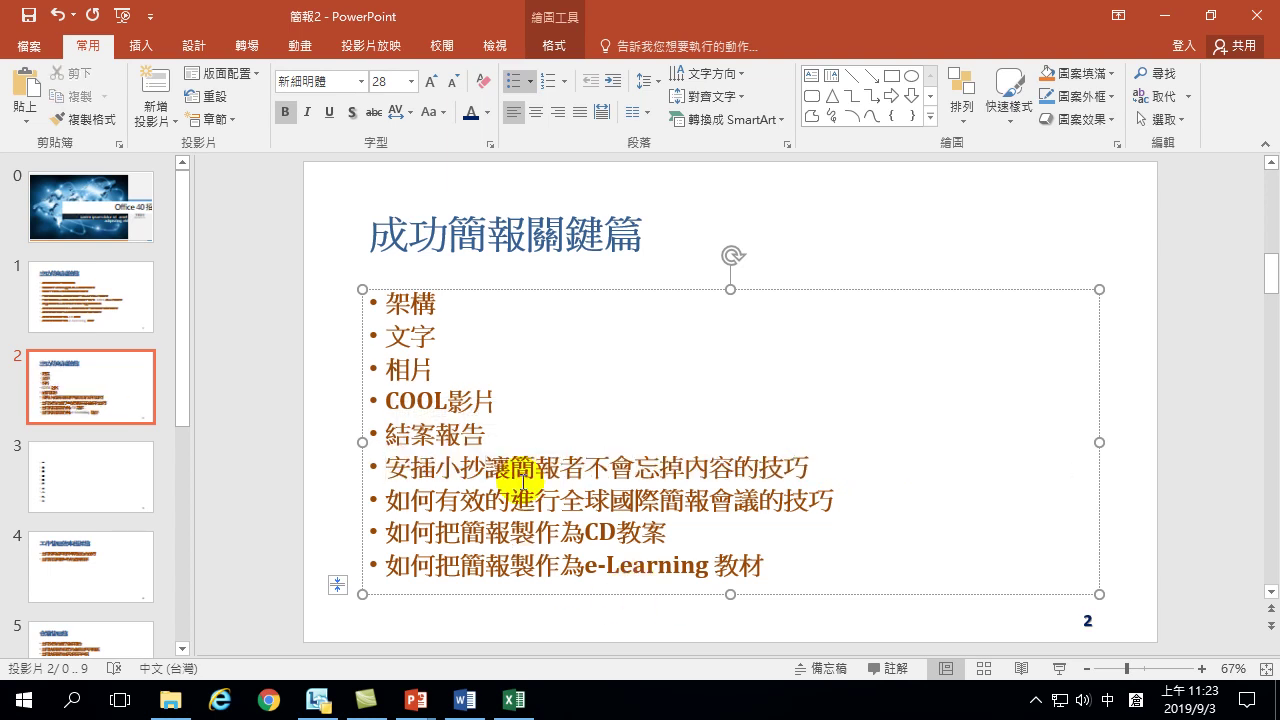
left_click_drag(487, 466, 796, 470)
key("Delete")
key("Delete")
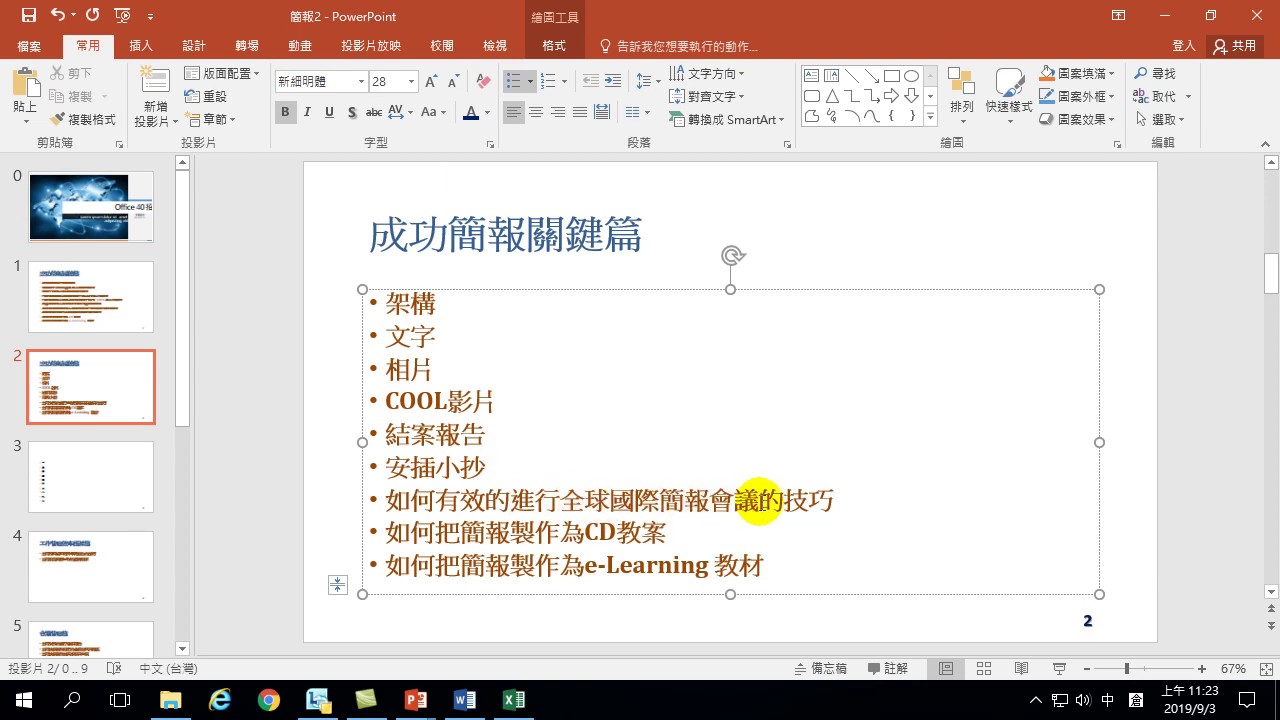
Step: Remove 如何有效的進行, 簡報, 的技巧 and 全球 so the seventh bullet reads 國際會議
left_click_drag(380, 500, 570, 502)
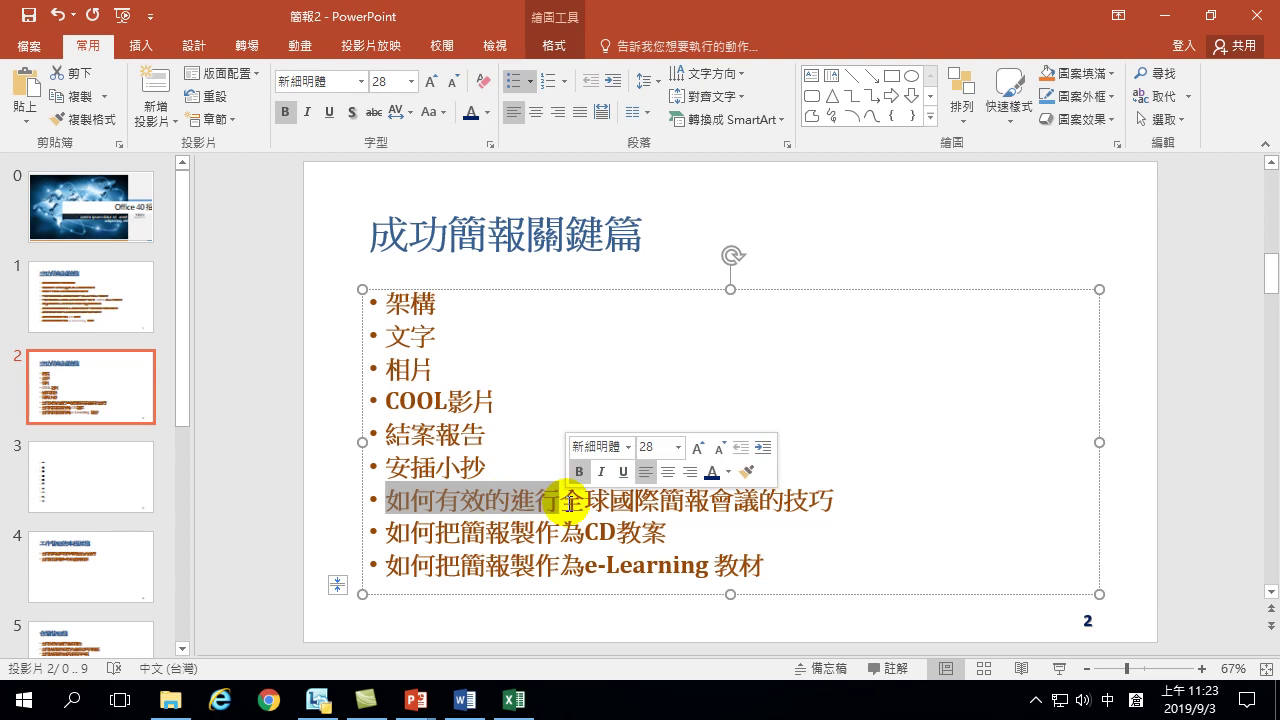
key("ctrl+x")
key("Right")
key("Right")
key("Right")
key("Right")
key("Right")
key("Right")
key("Right")
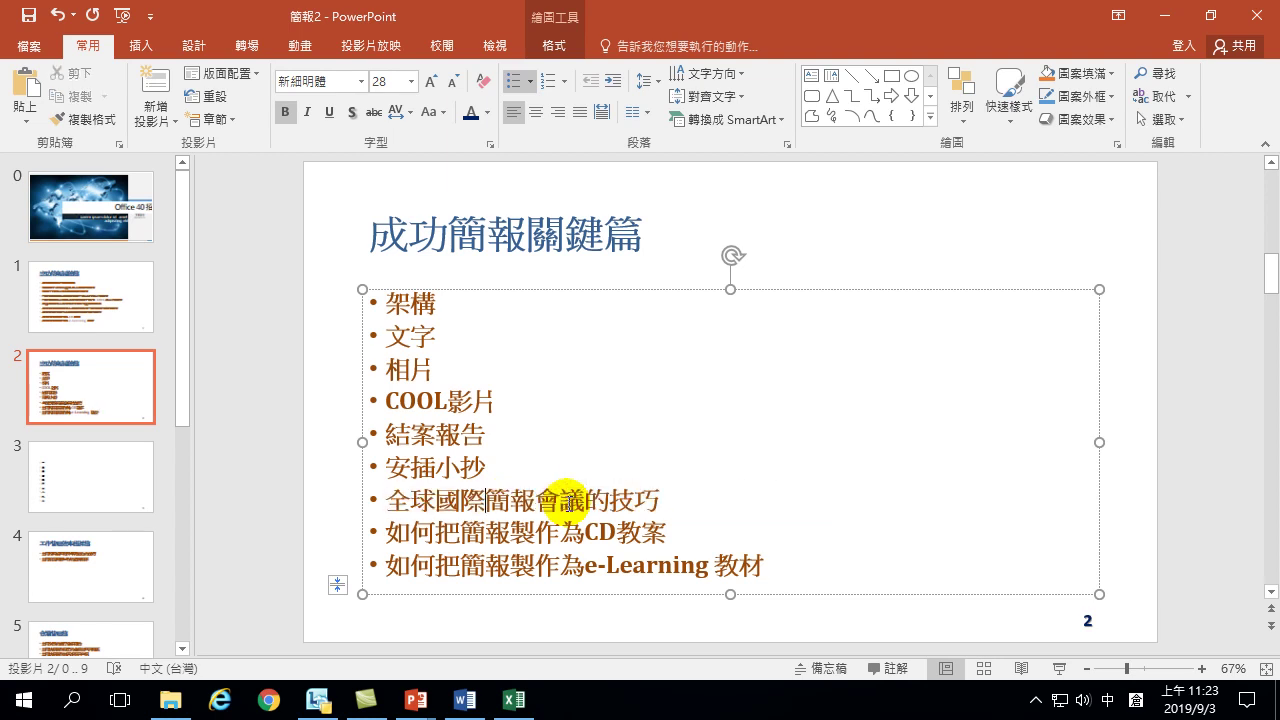
key("Right")
key("Delete")
key("Delete")
key("Delete")
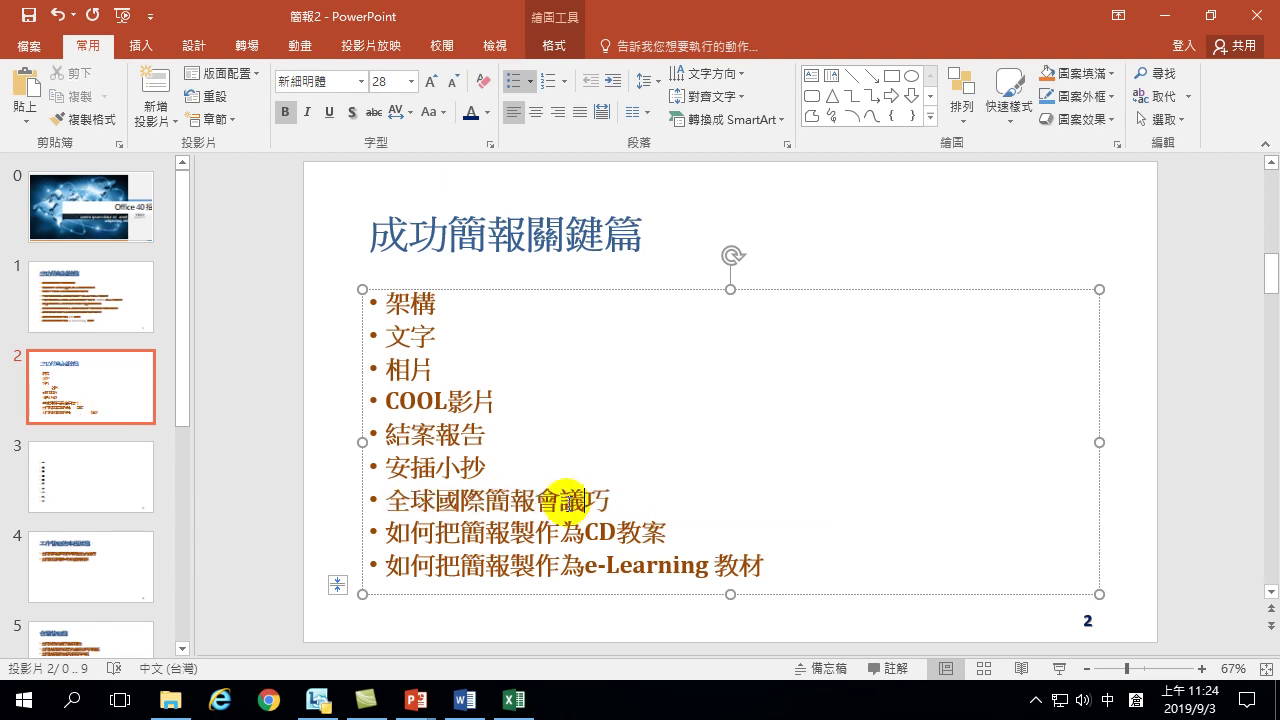
double_click(500, 498)
key("Delete")
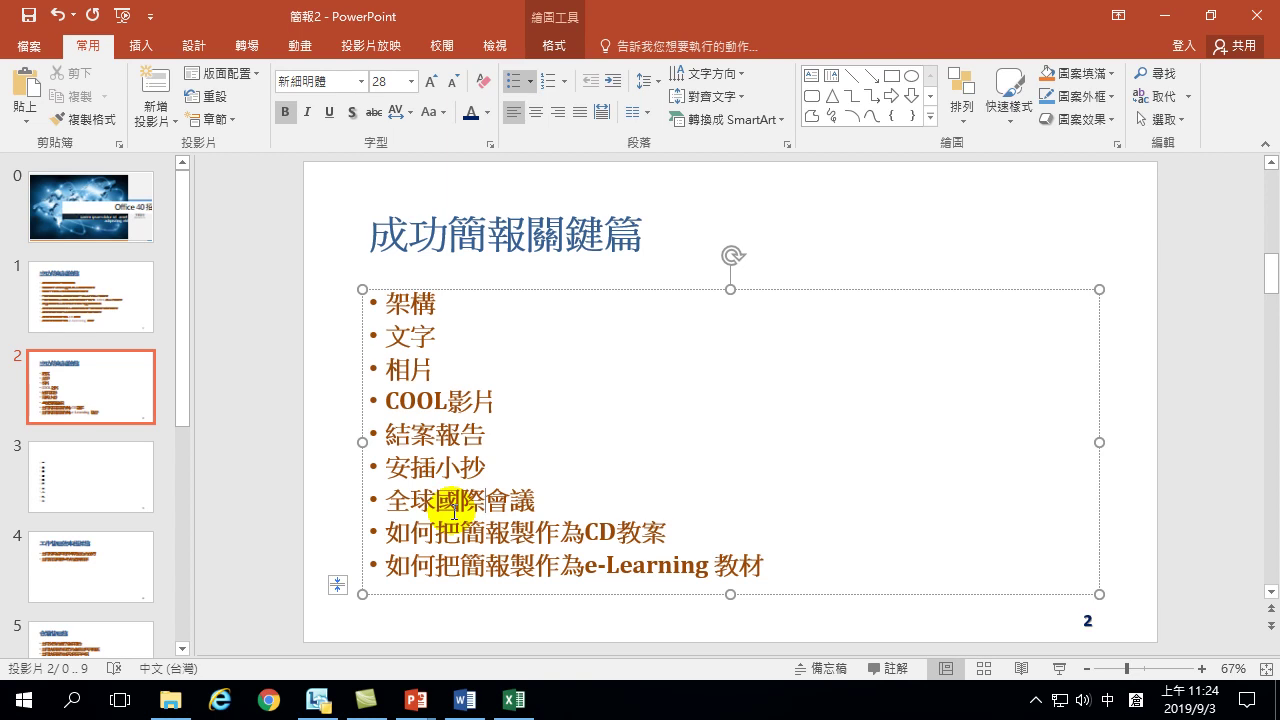
left_click_drag(387, 500, 438, 505)
key("Delete")
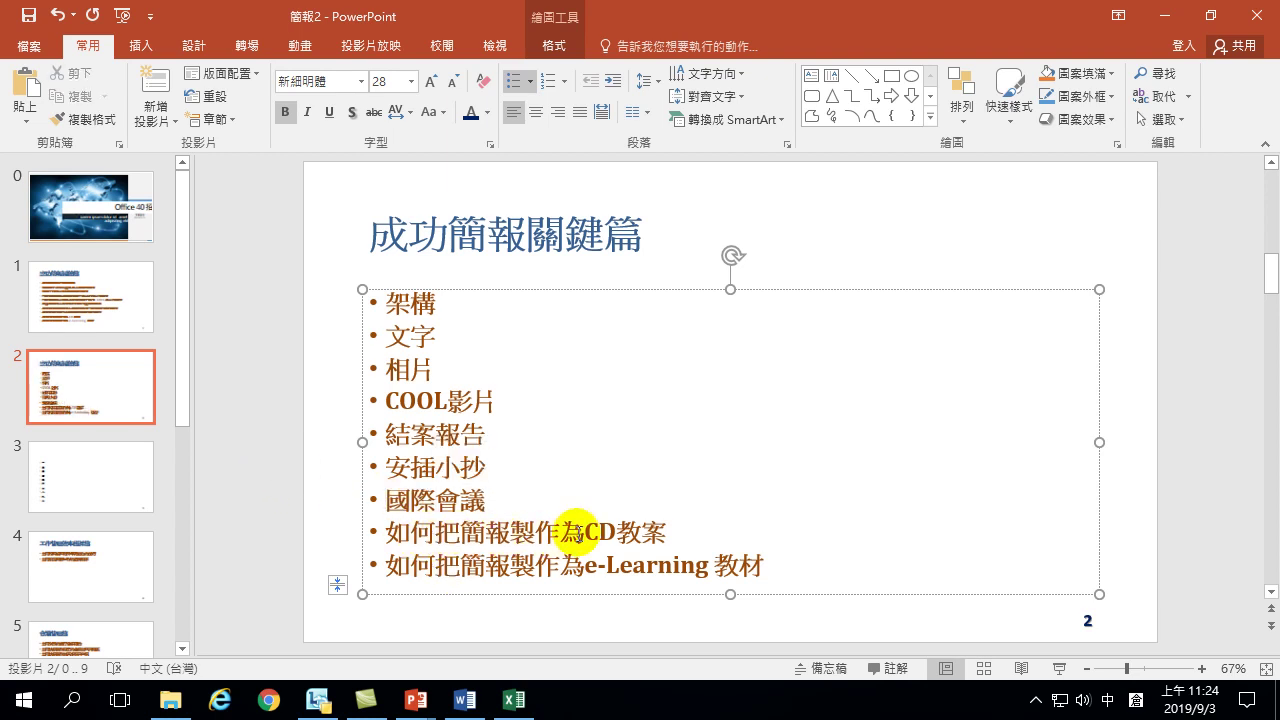
Step: Shorten the last two bullets to CD教案 and e-Learning 教材, then show the Convert to SmartArt layouts
double_click(581, 531)
left_click_drag(581, 531, 415, 547)
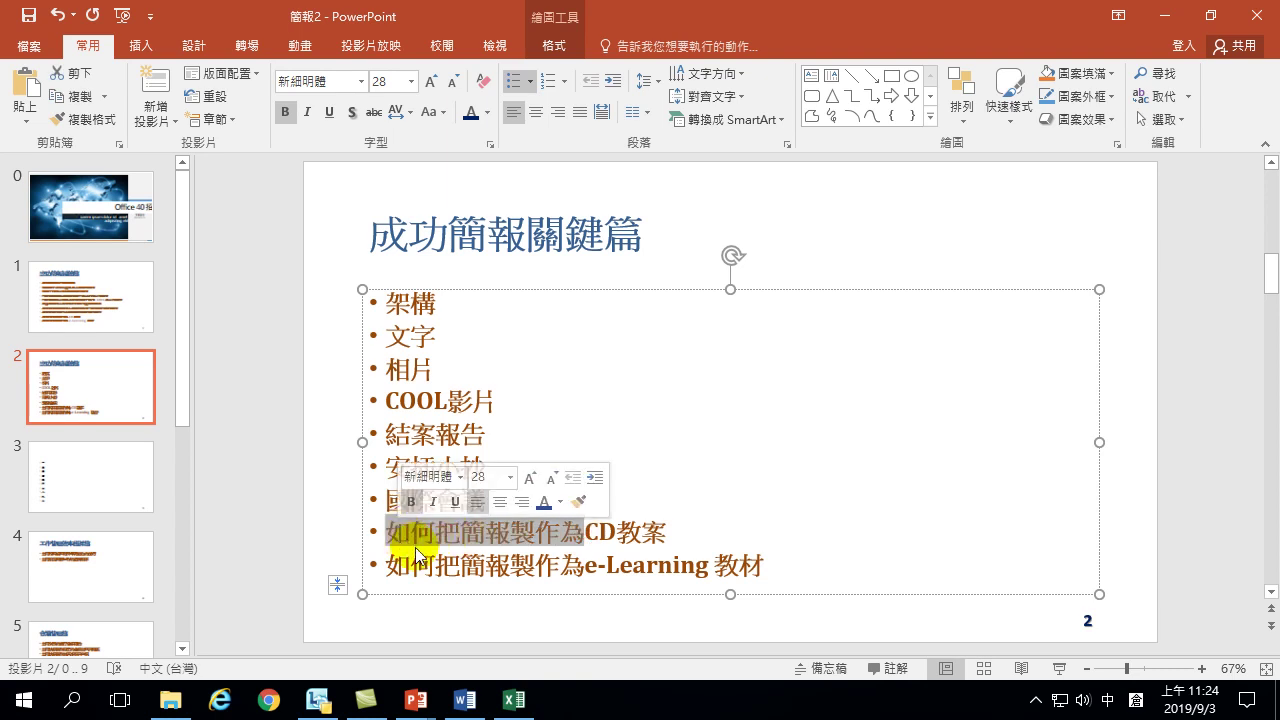
key("Delete")
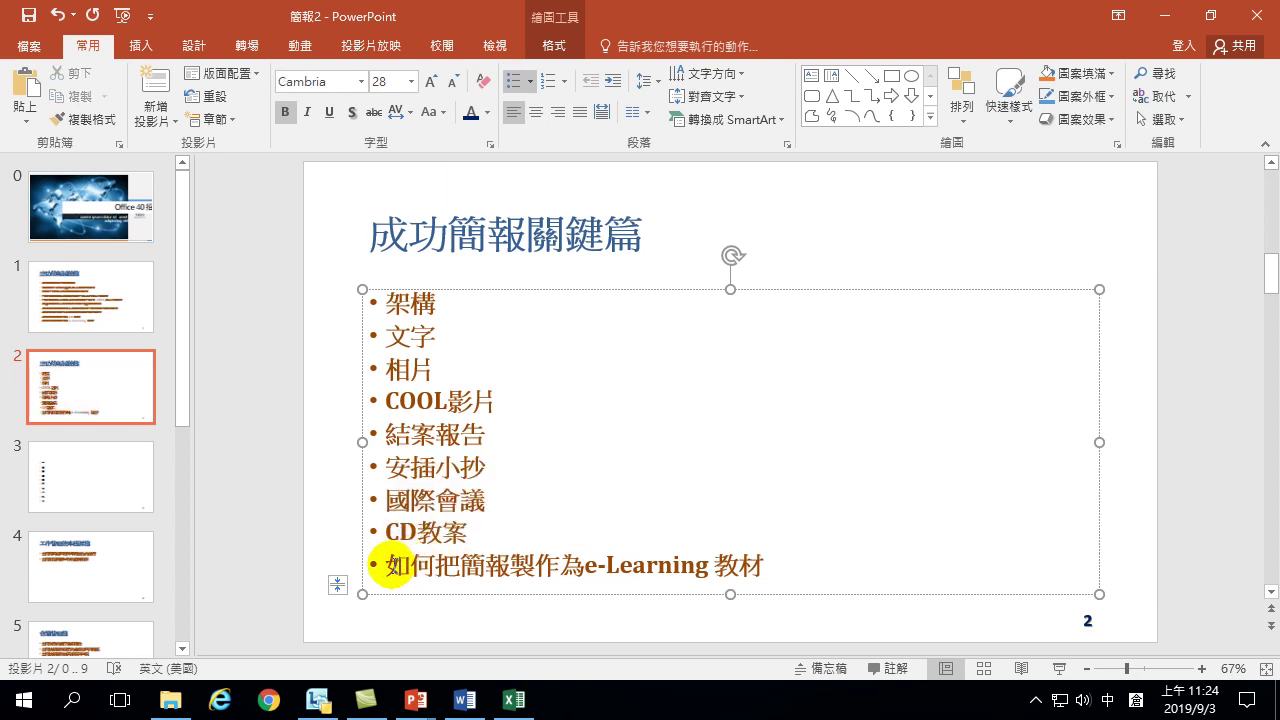
left_click_drag(387, 565, 568, 587)
key("Delete")
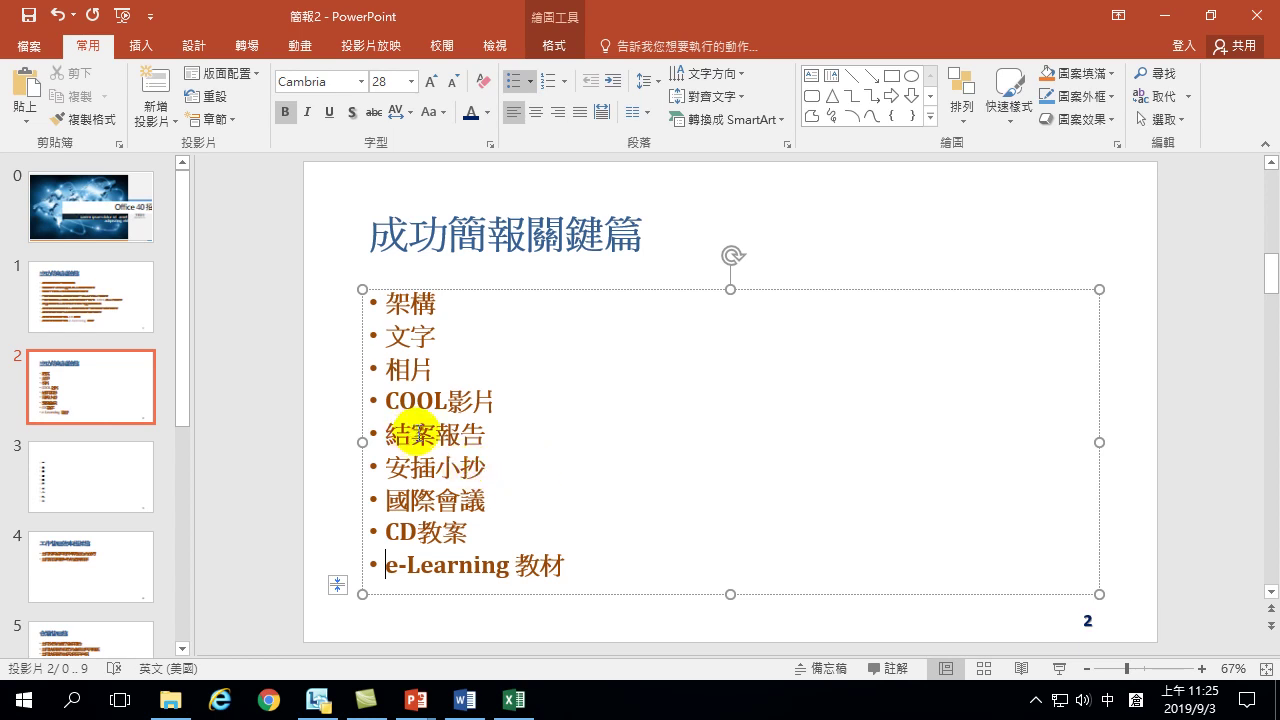
right_click(413, 428)
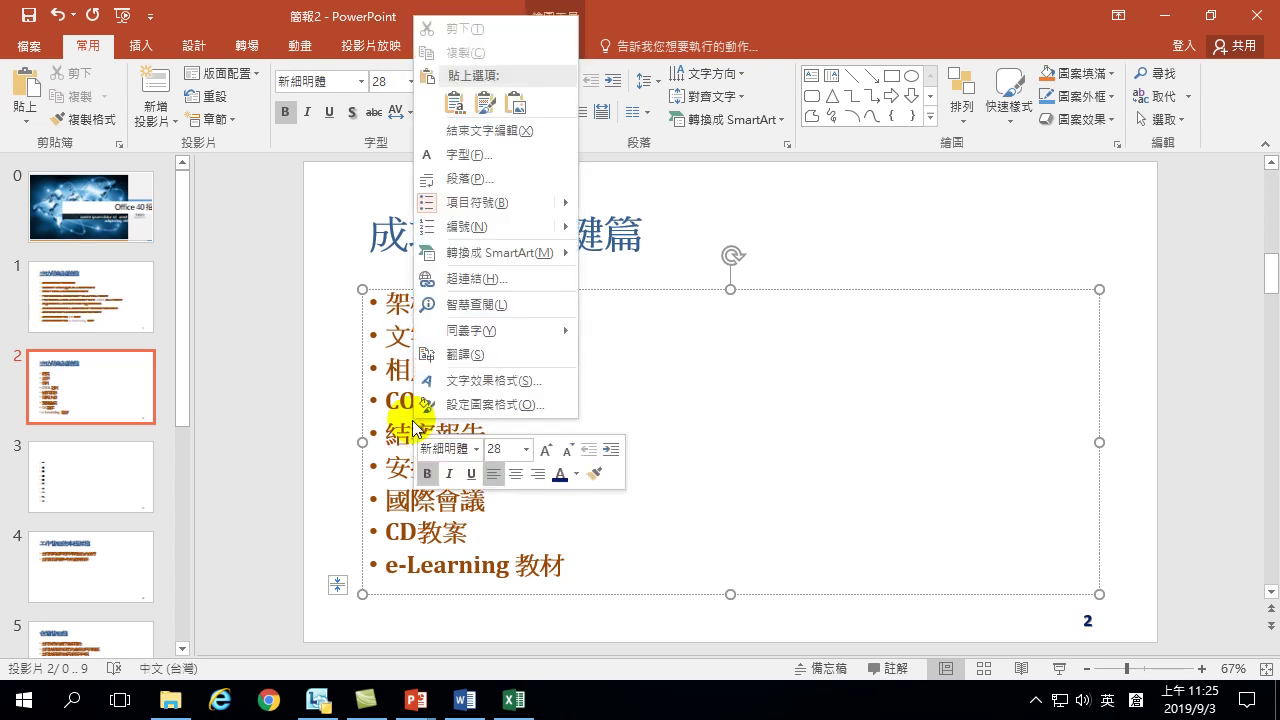
mouse_move(463, 259)
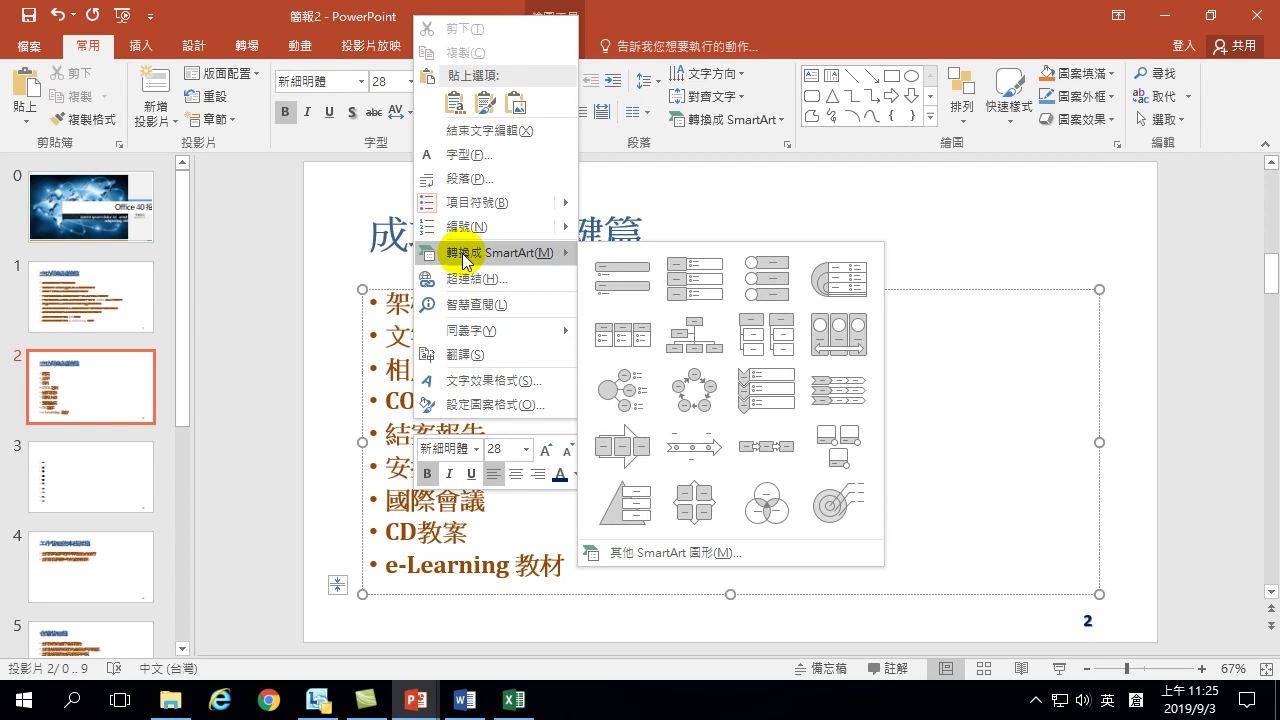
Step: Convert the nine keywords into the 連續區塊流程圖 continuous block process SmartArt layout
left_click(620, 447)
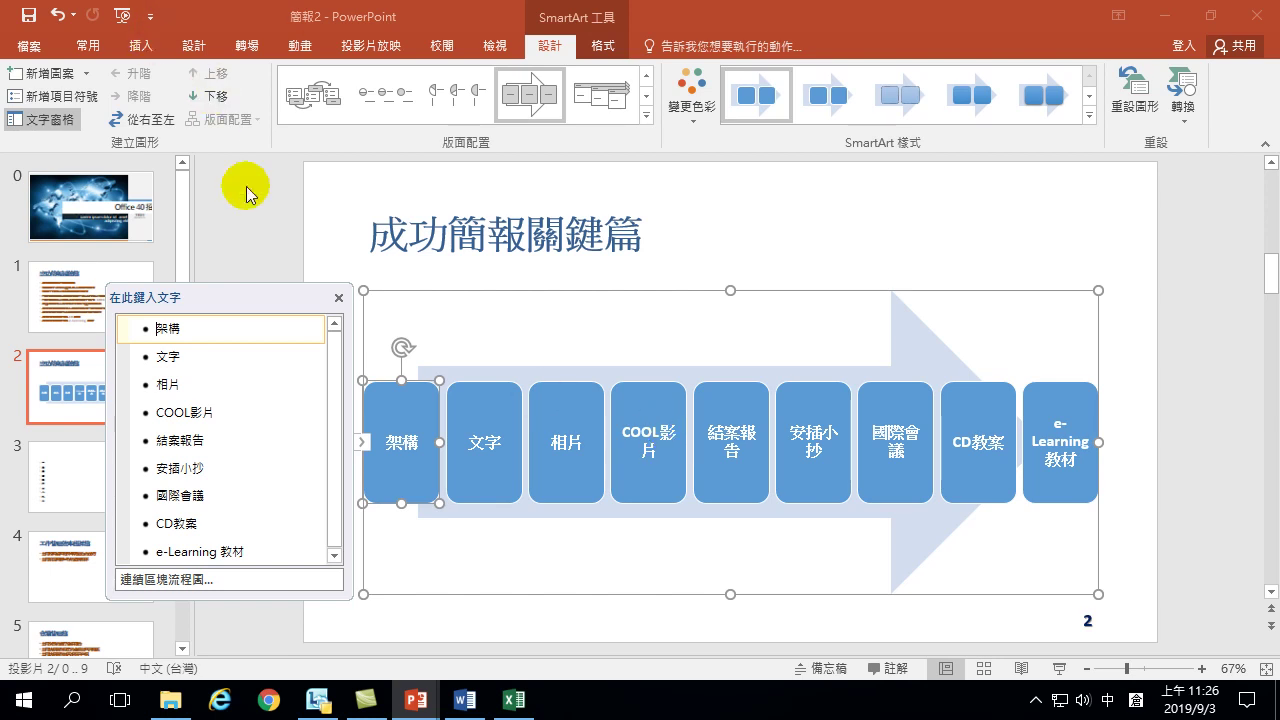
left_click(262, 218)
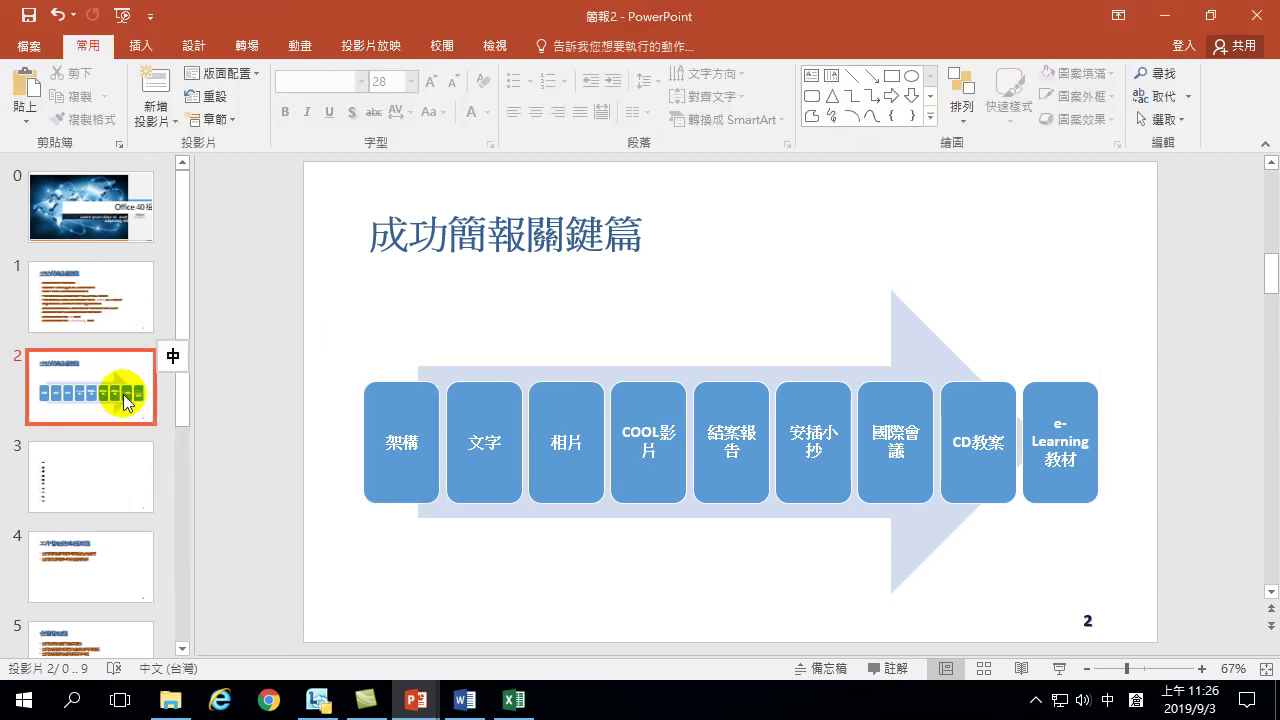
left_click(112, 296)
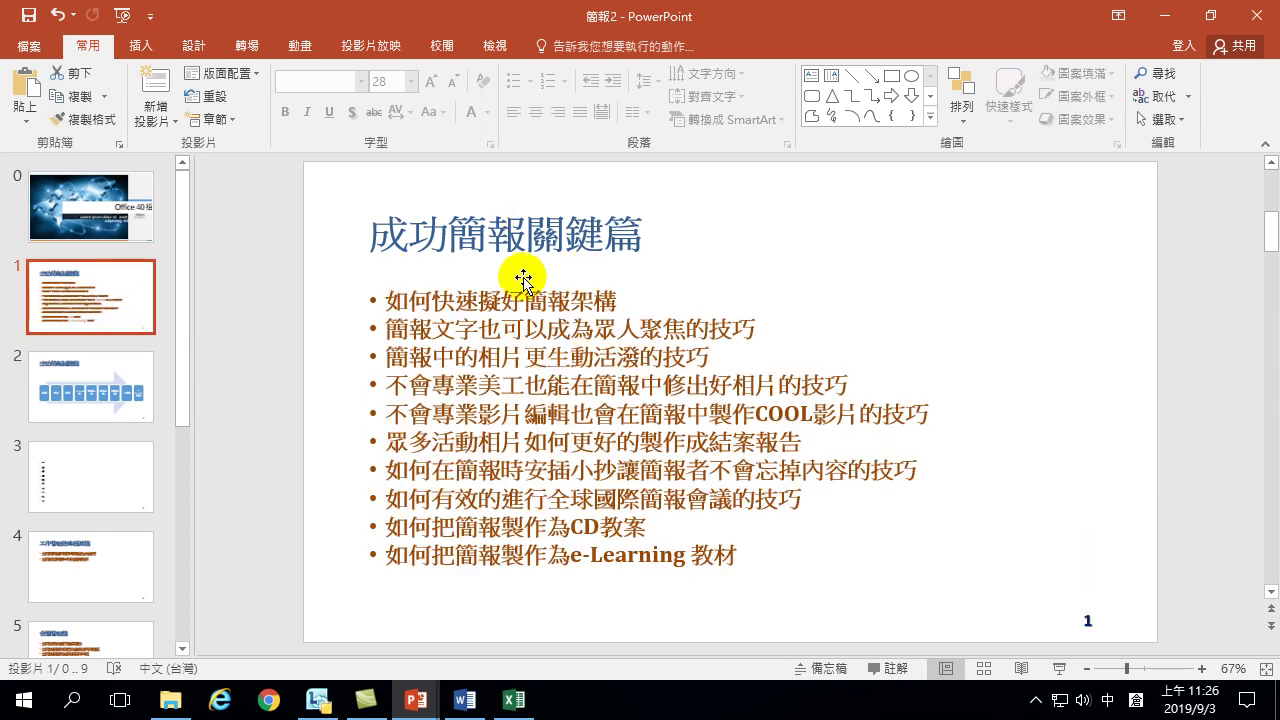
left_click(133, 373)
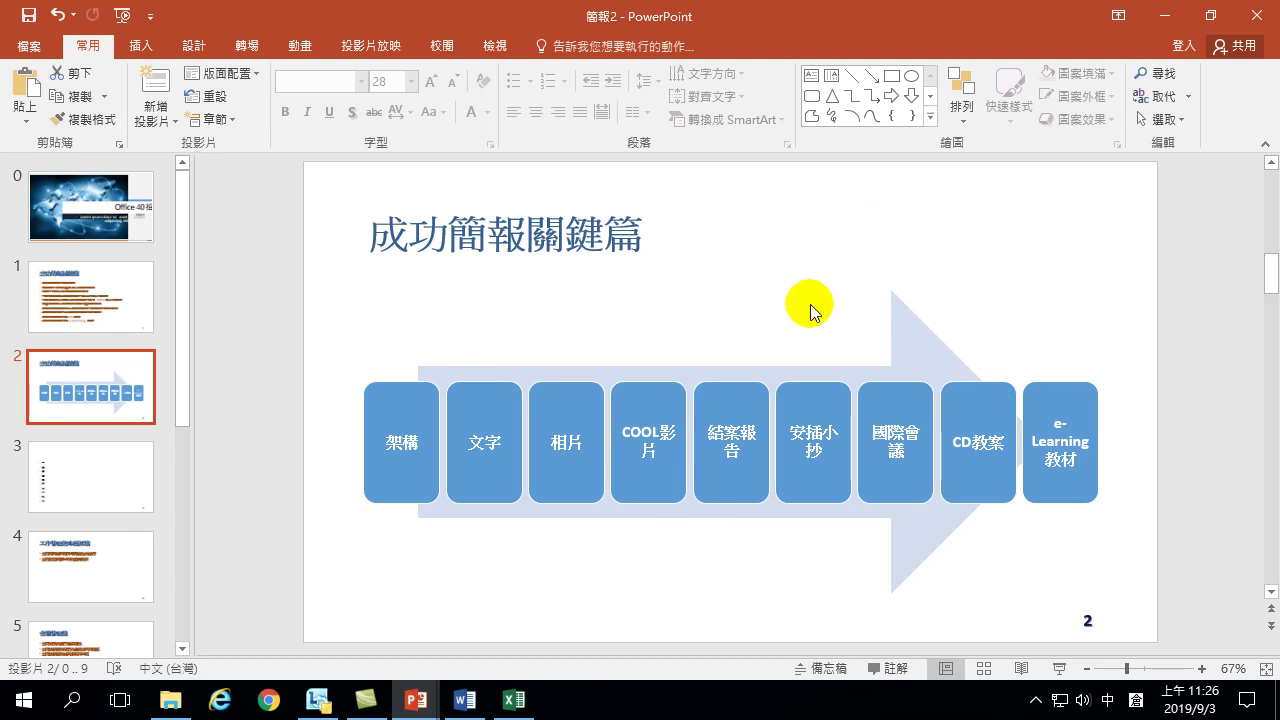
left_click(887, 346)
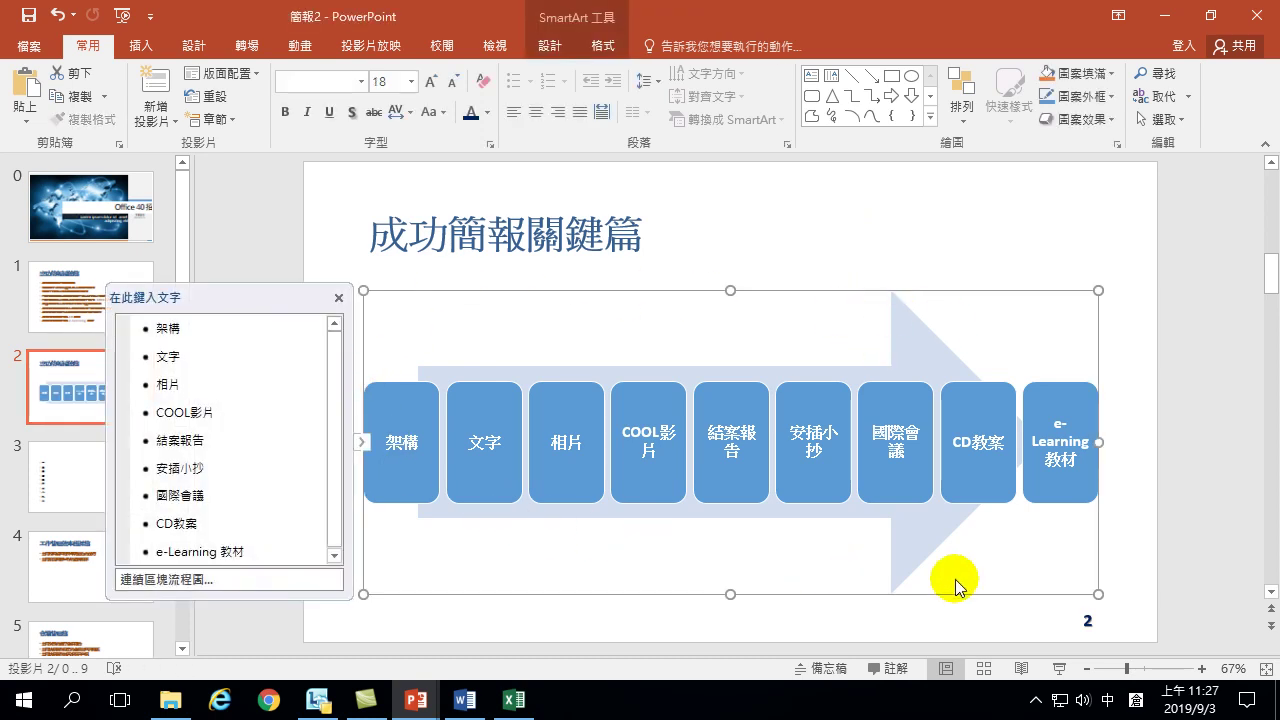
Step: Apply the first Colorful colour scheme to the arrow diagram's boxes
left_click(554, 47)
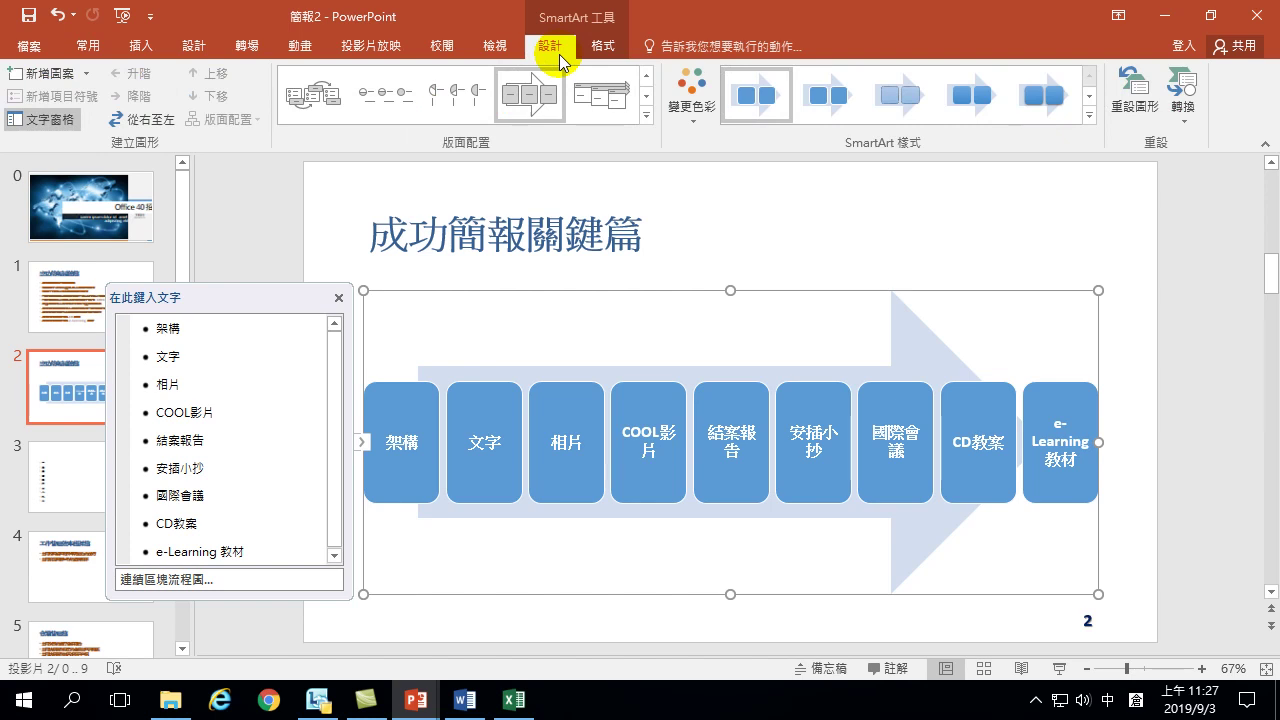
left_click(689, 96)
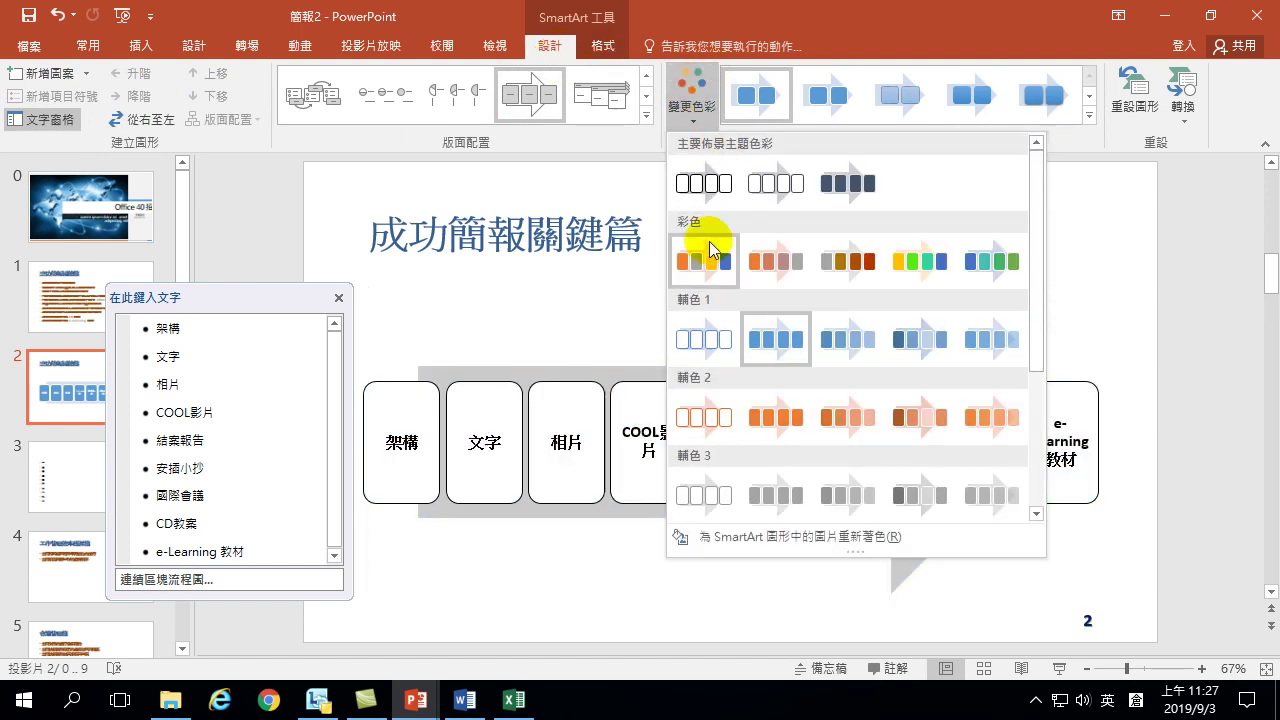
left_click(710, 262)
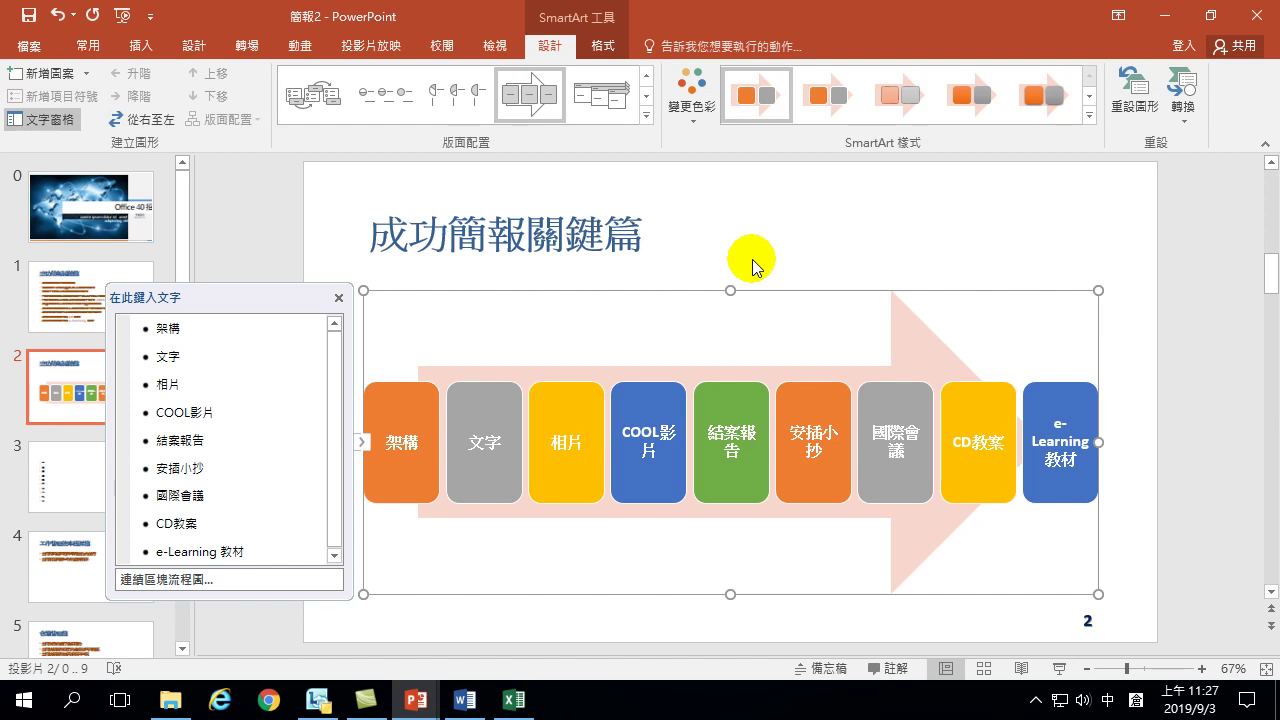
left_click(688, 92)
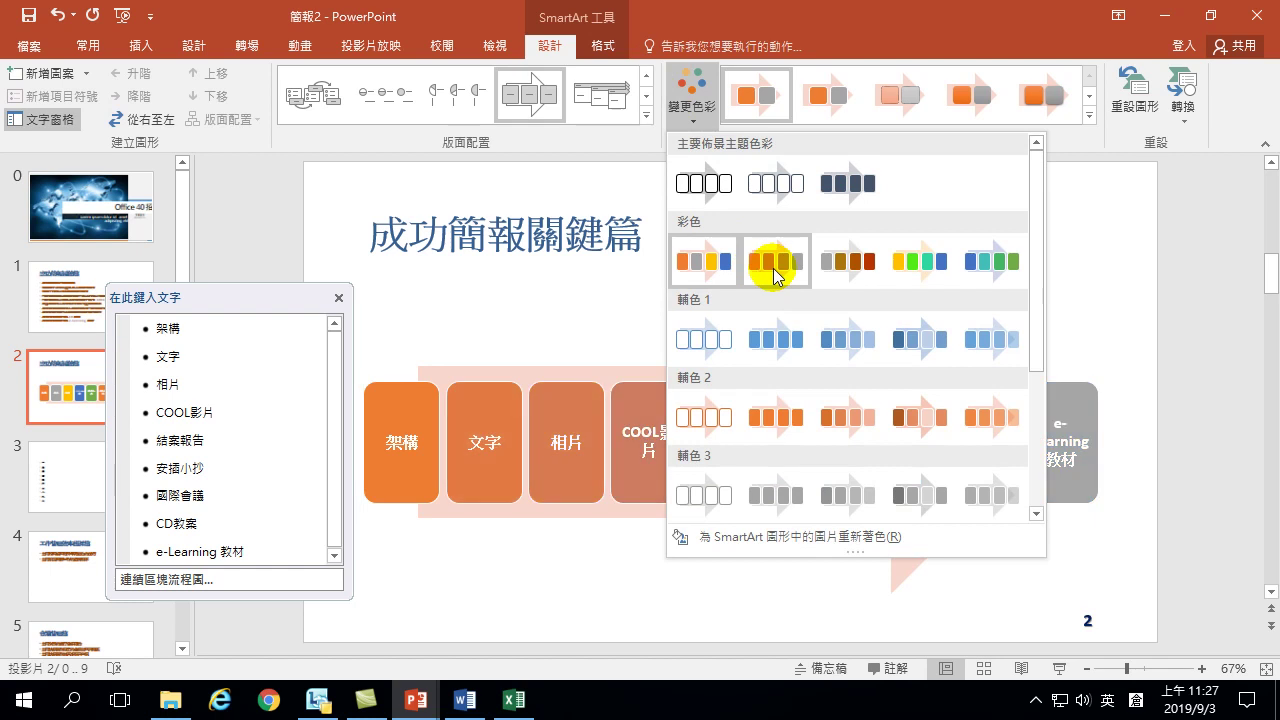
left_click(705, 262)
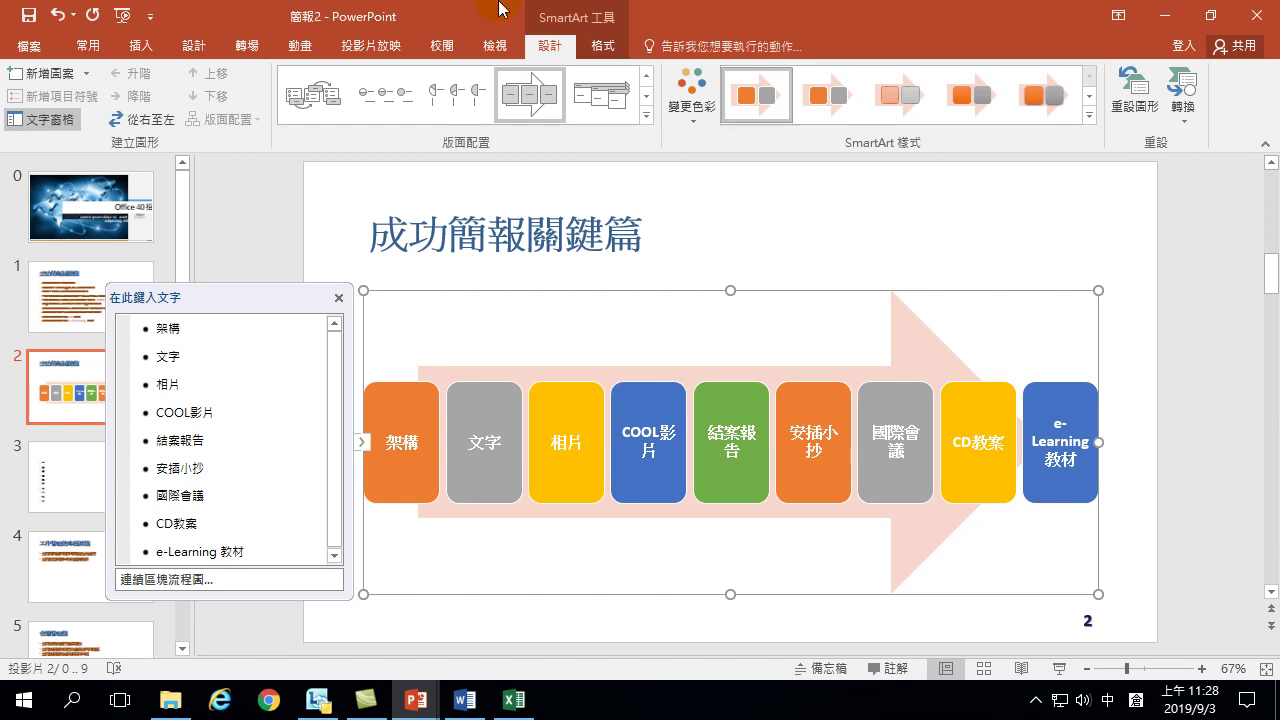
Step: Give the diagram's keyword text a shadow, then reselect the arrow diagram
left_click(87, 48)
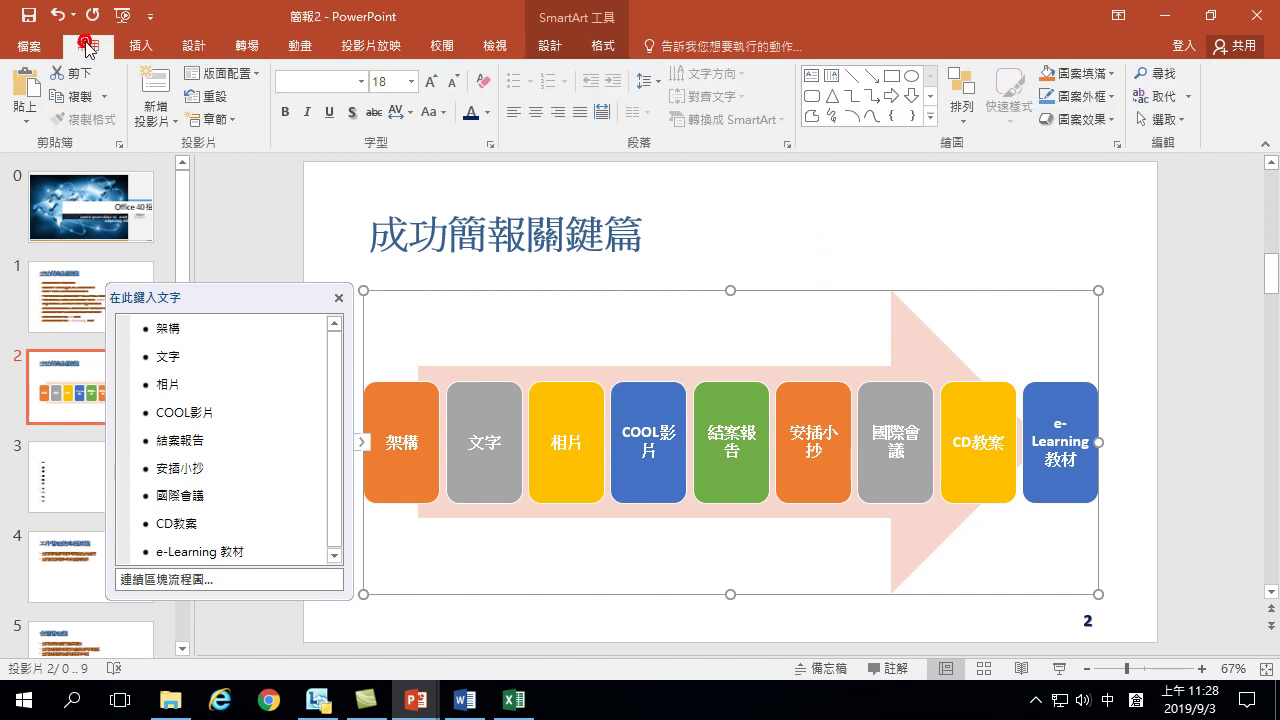
left_click(353, 114)
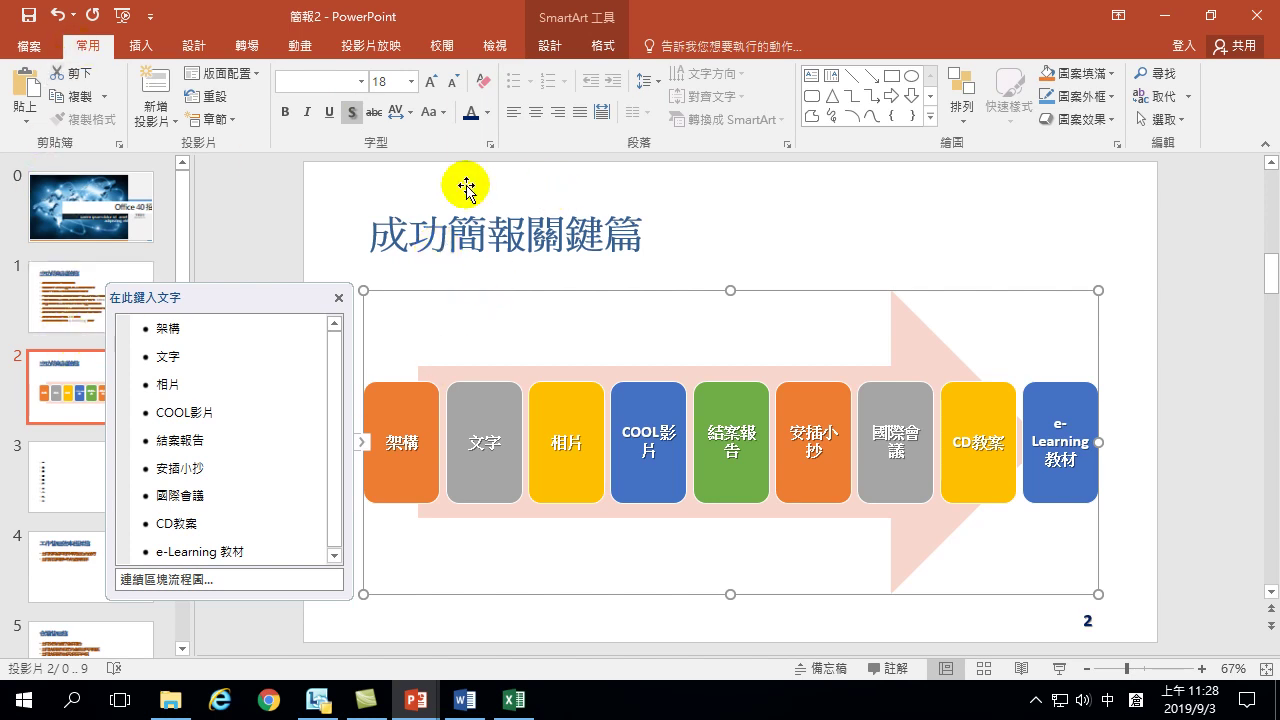
left_click(253, 201)
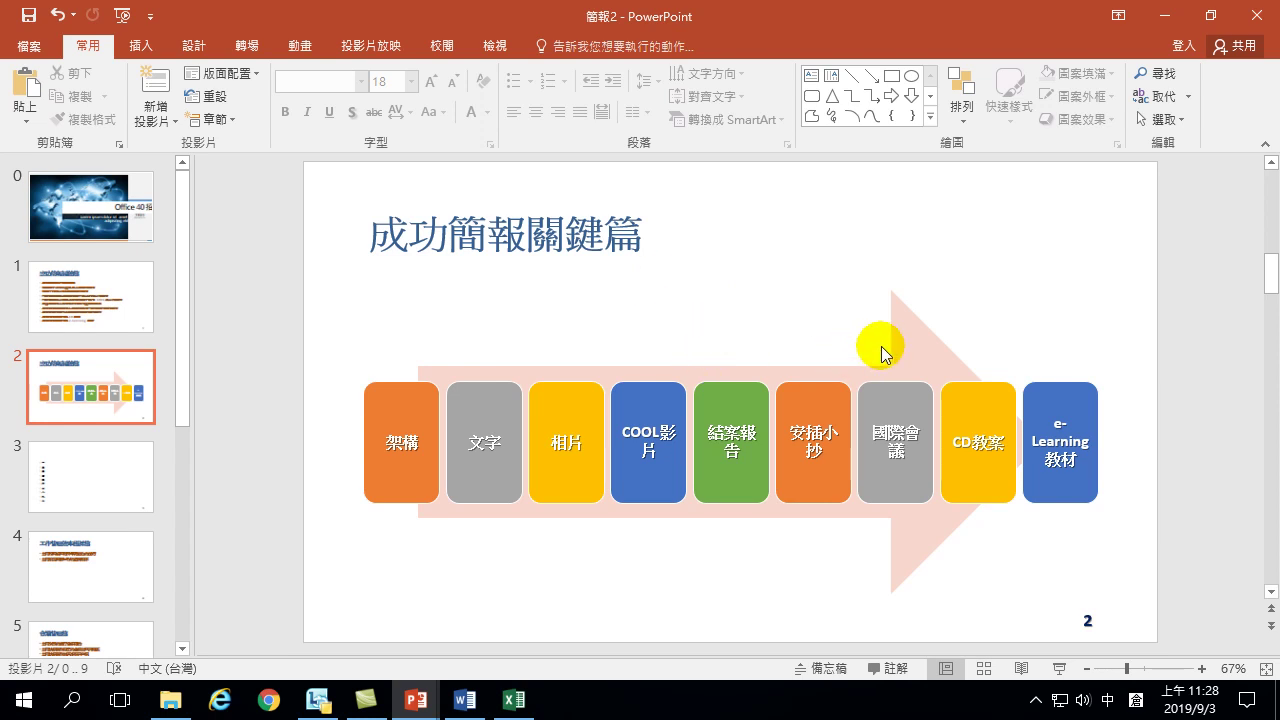
left_click(858, 322)
left_click(550, 46)
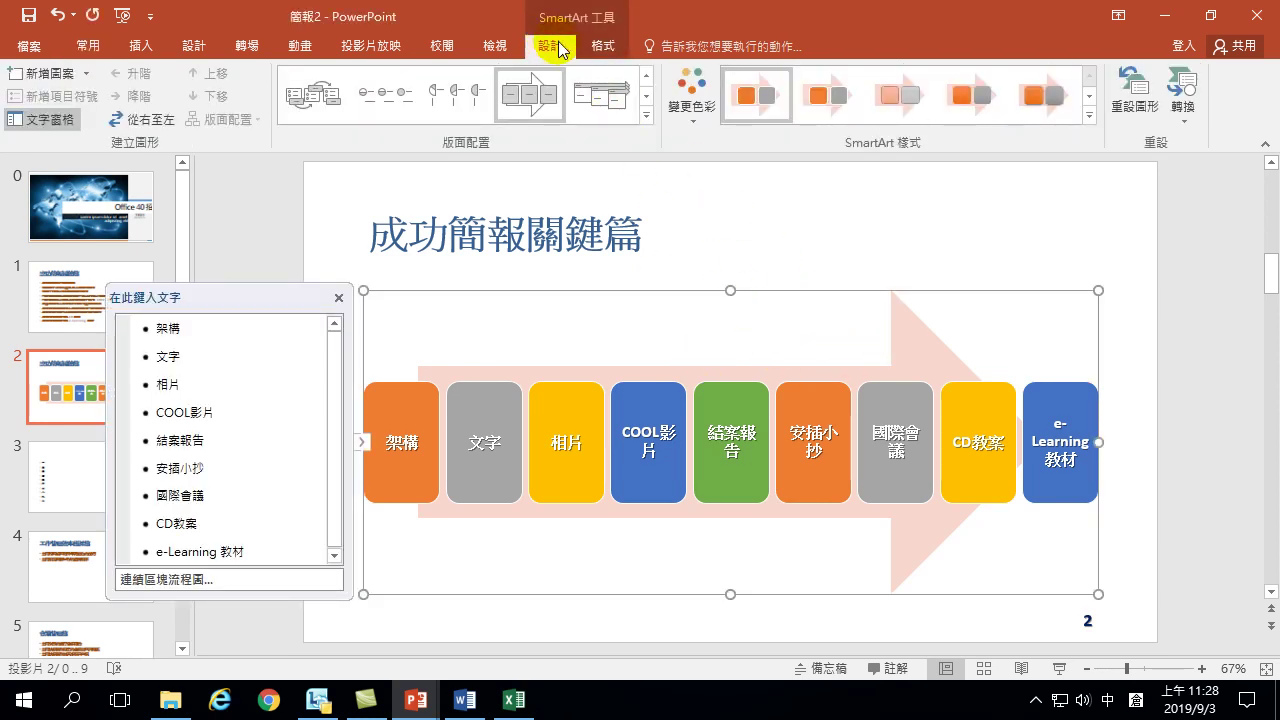
Step: Apply the third 3-D SmartArt style to give the boxes bevelled edges
left_click(699, 98)
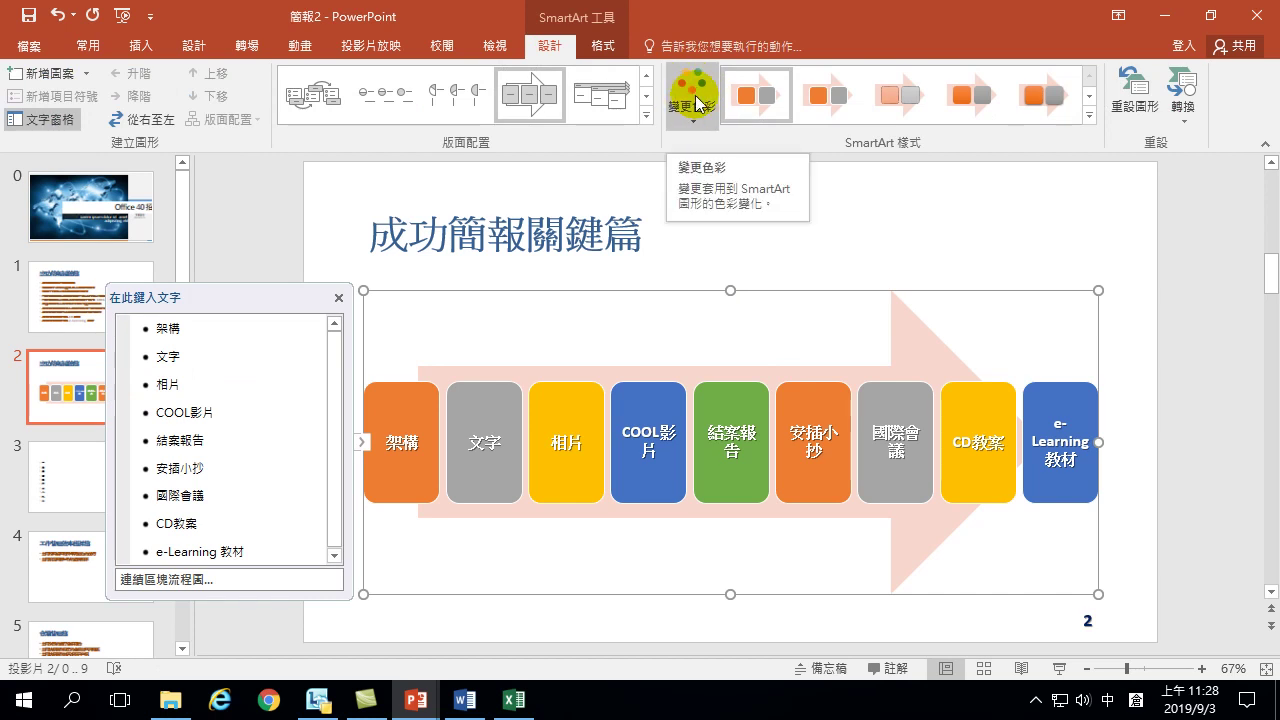
left_click(1090, 105)
left_click(897, 100)
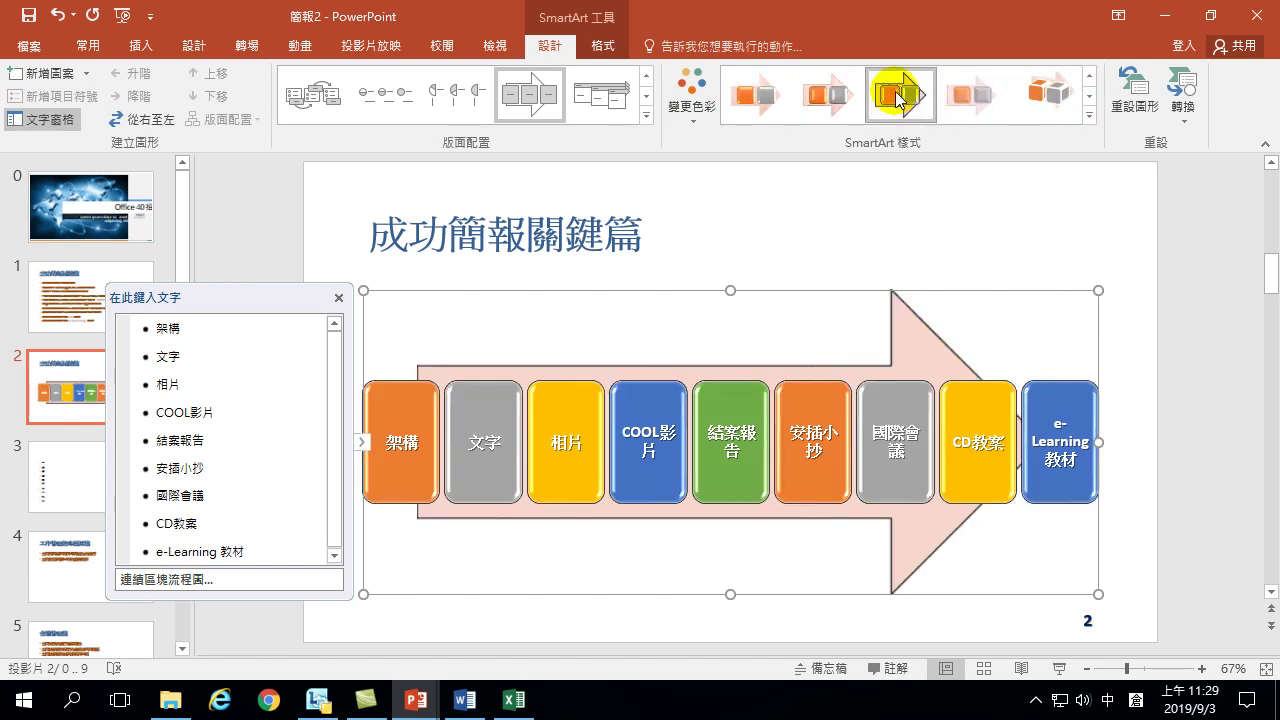
left_click(1170, 252)
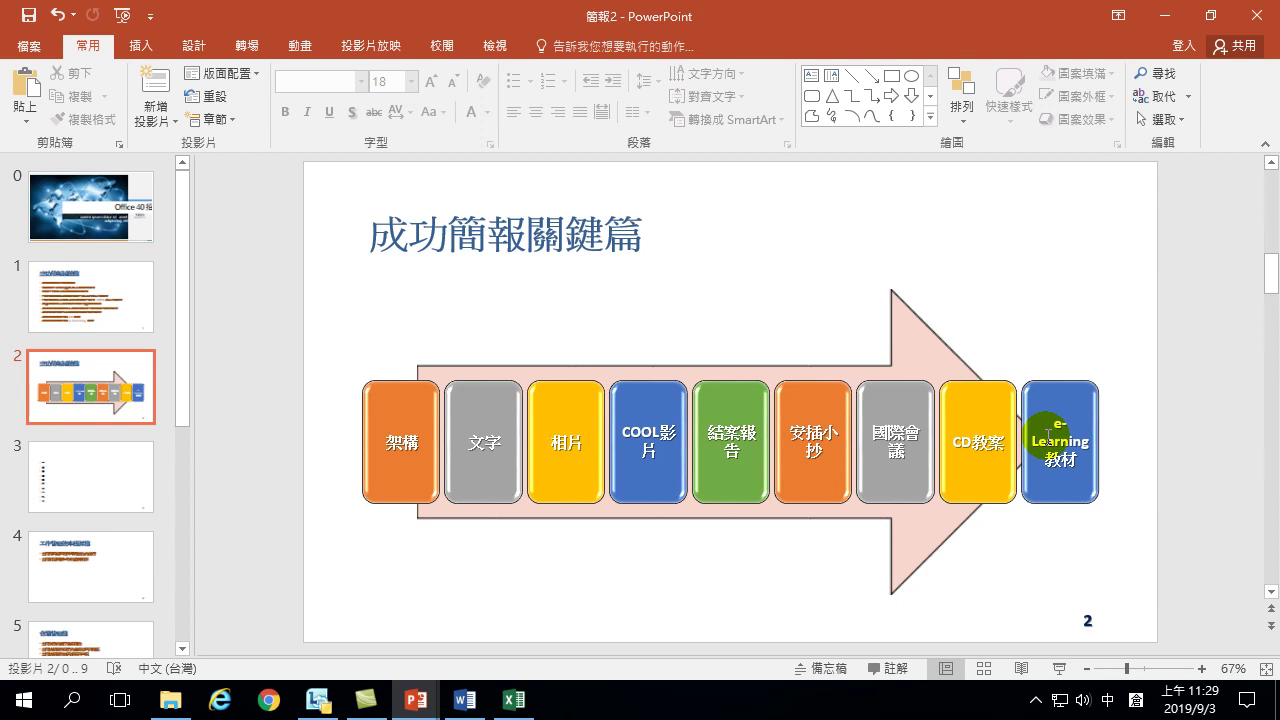
Step: Select the large background arrow shape behind the keyword boxes
left_click(905, 326)
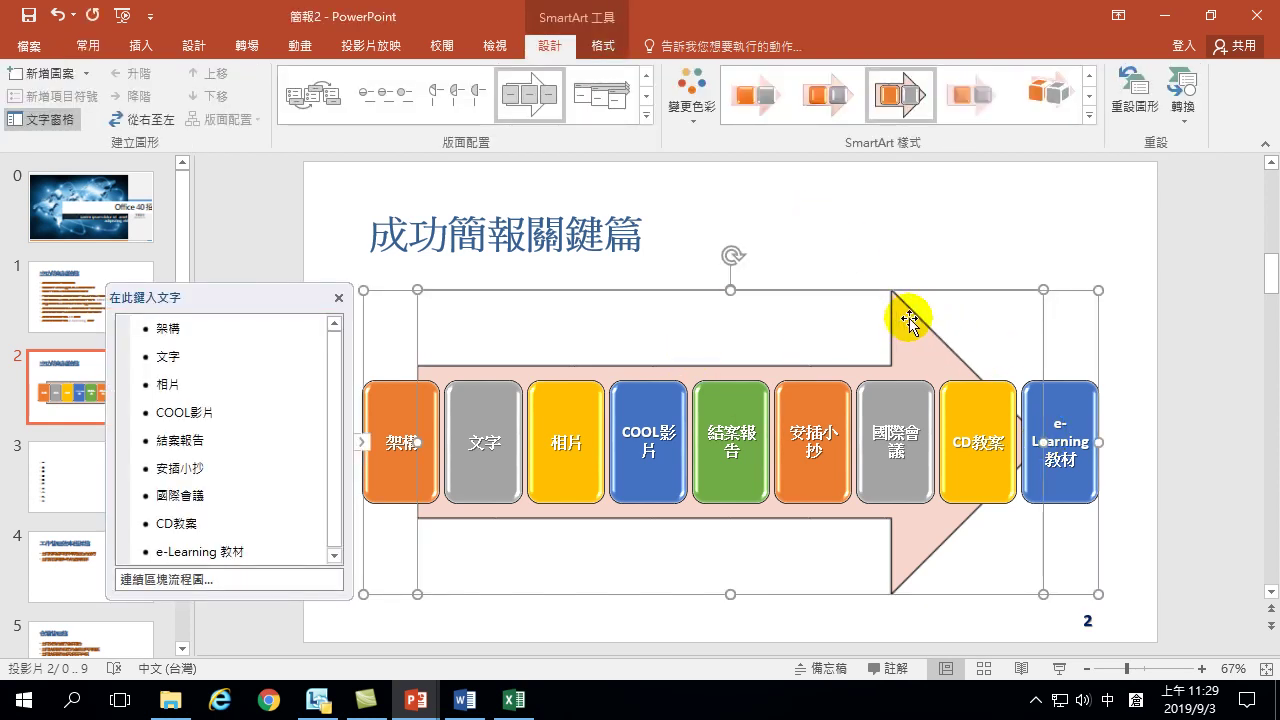
left_click(1120, 300)
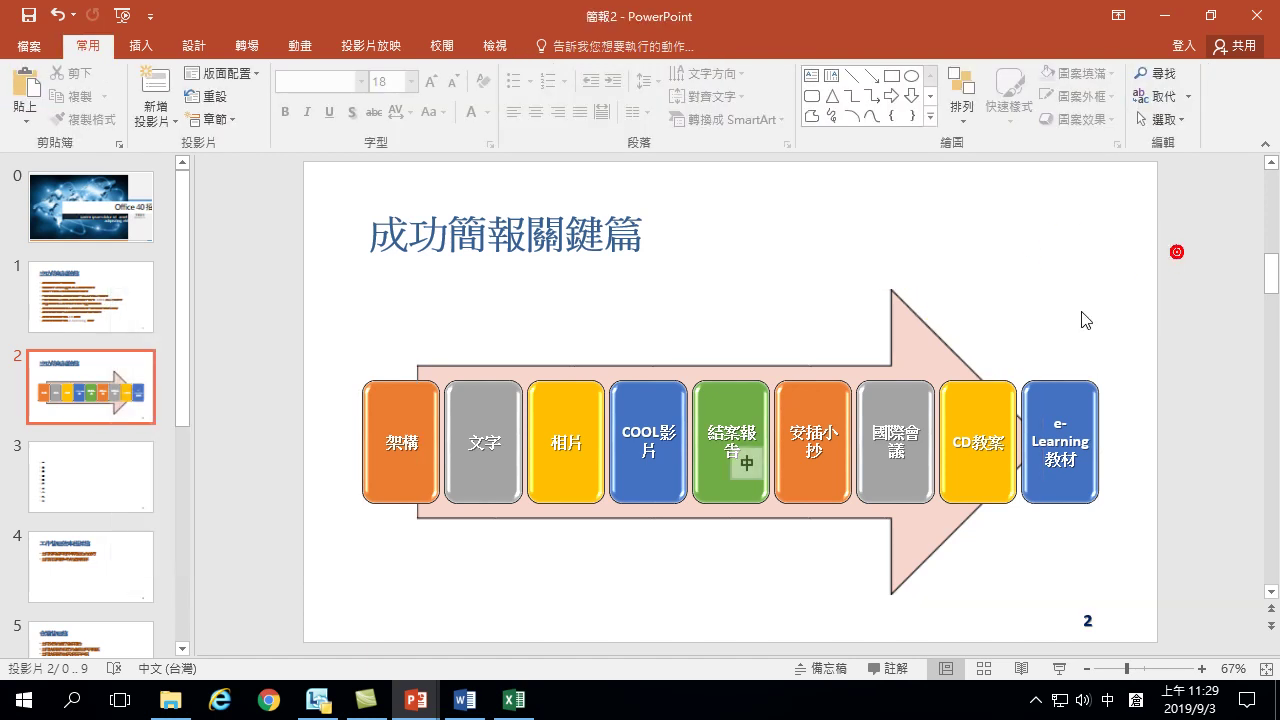
left_click(930, 343)
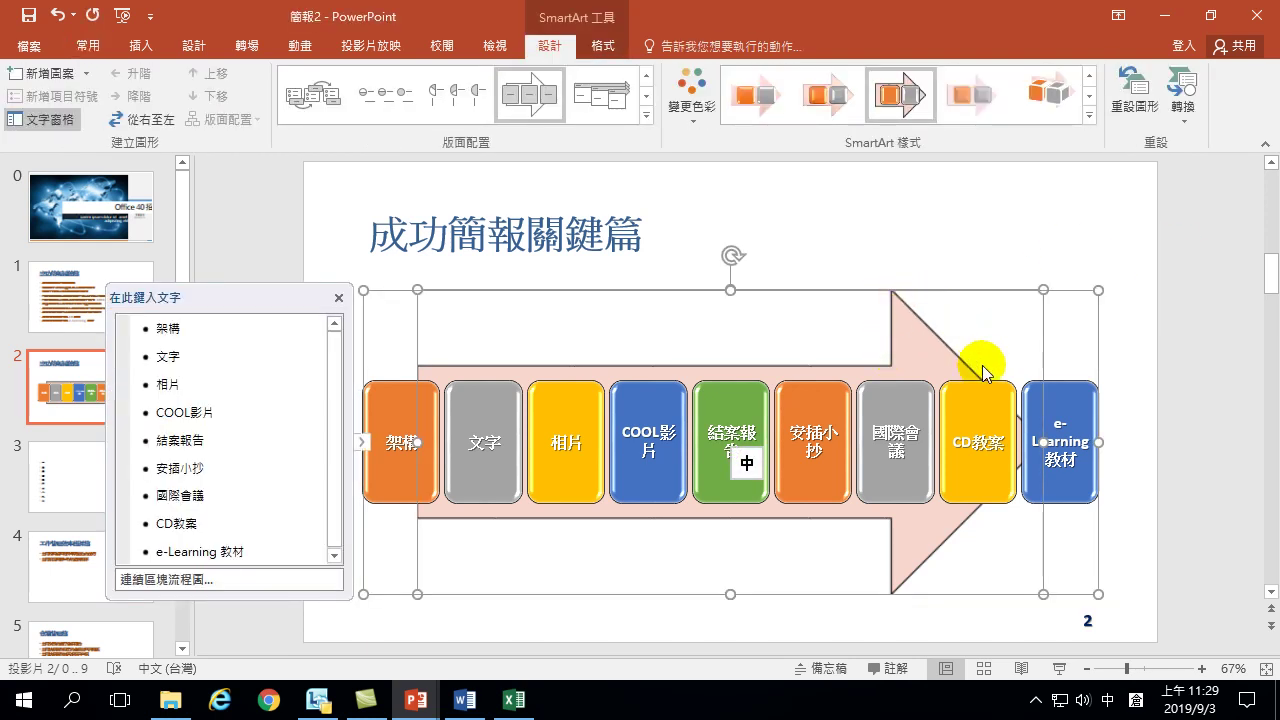
left_click(1155, 370)
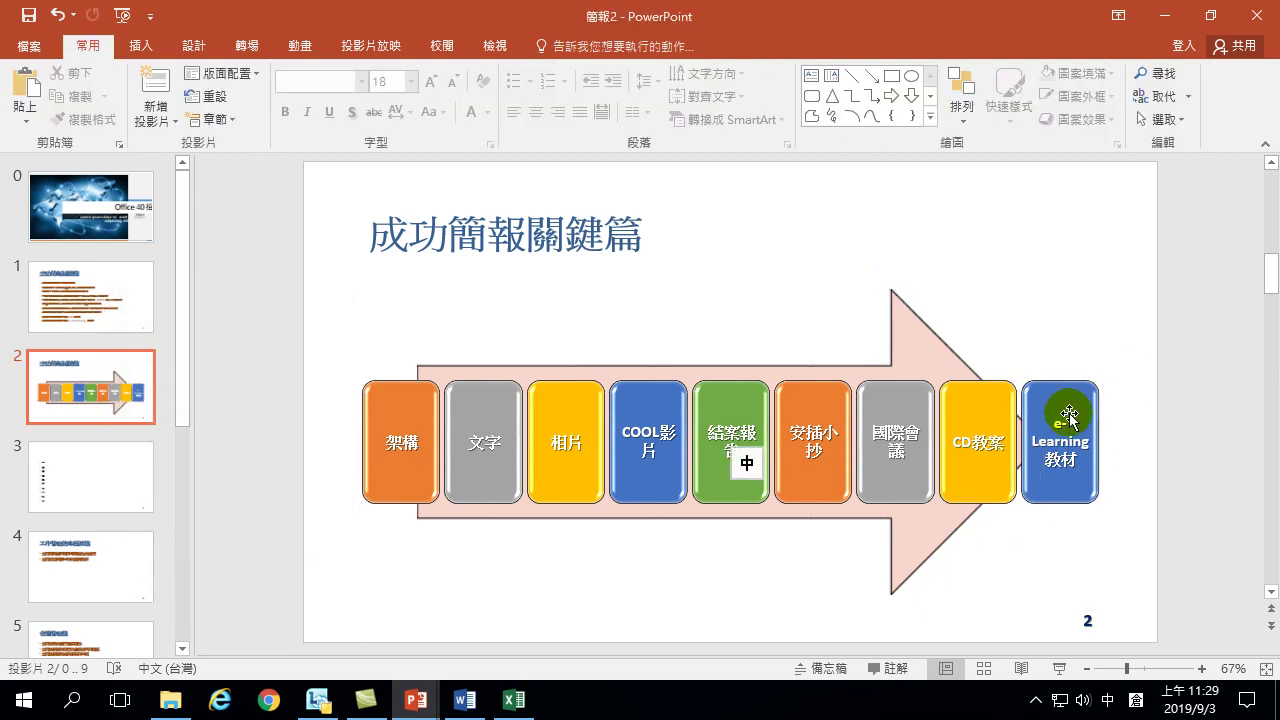
left_click(1070, 405)
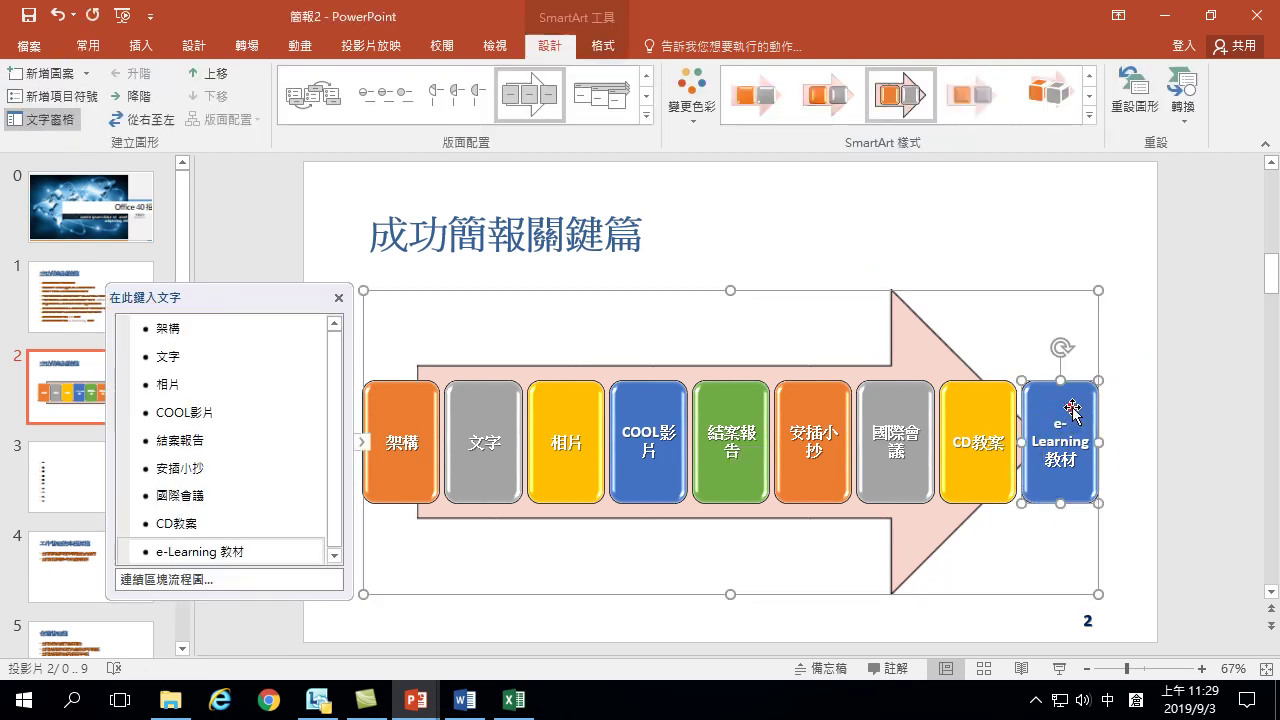
left_click(937, 336)
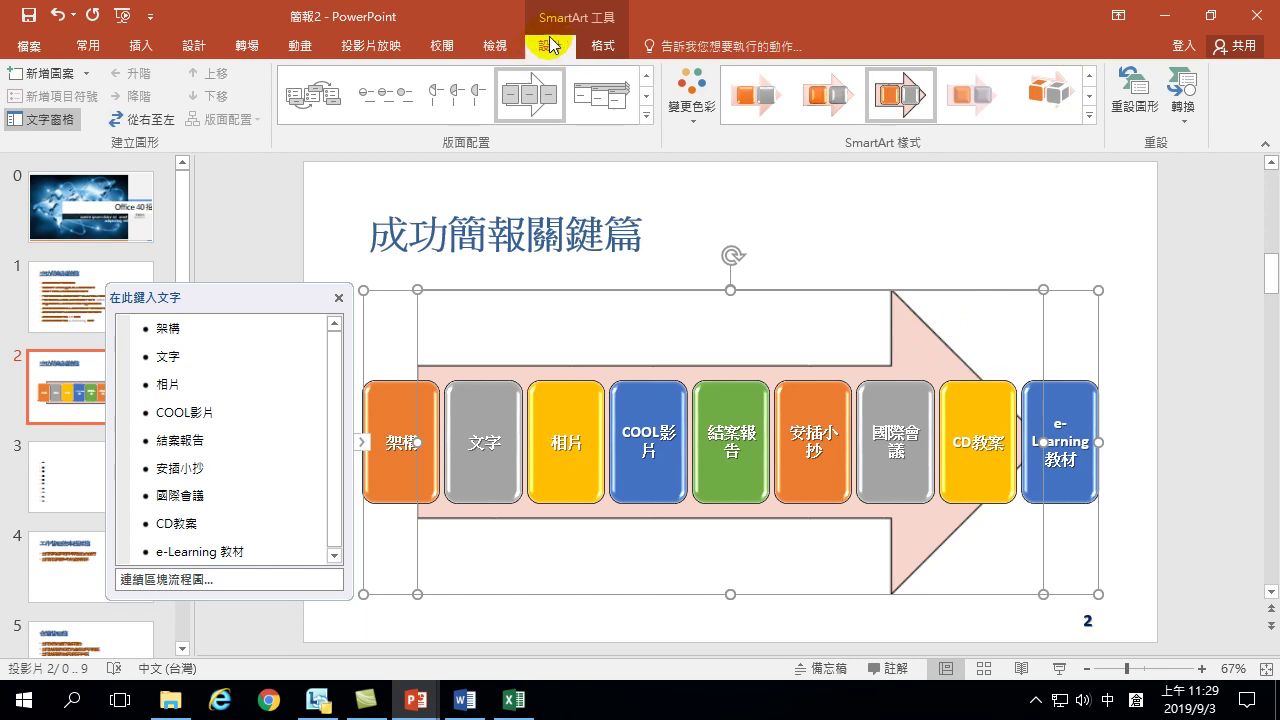
Step: Give the large background arrow a pink texture fill from the Shape Fill Texture gallery
left_click(604, 47)
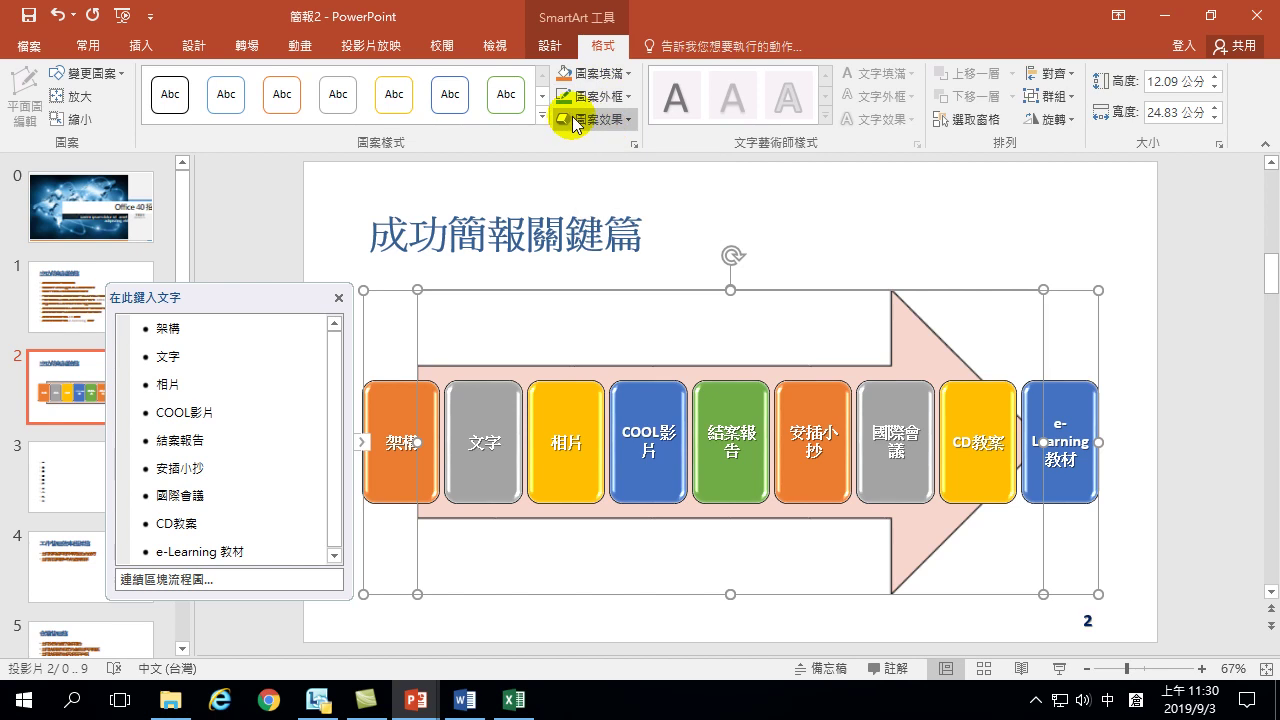
left_click(624, 76)
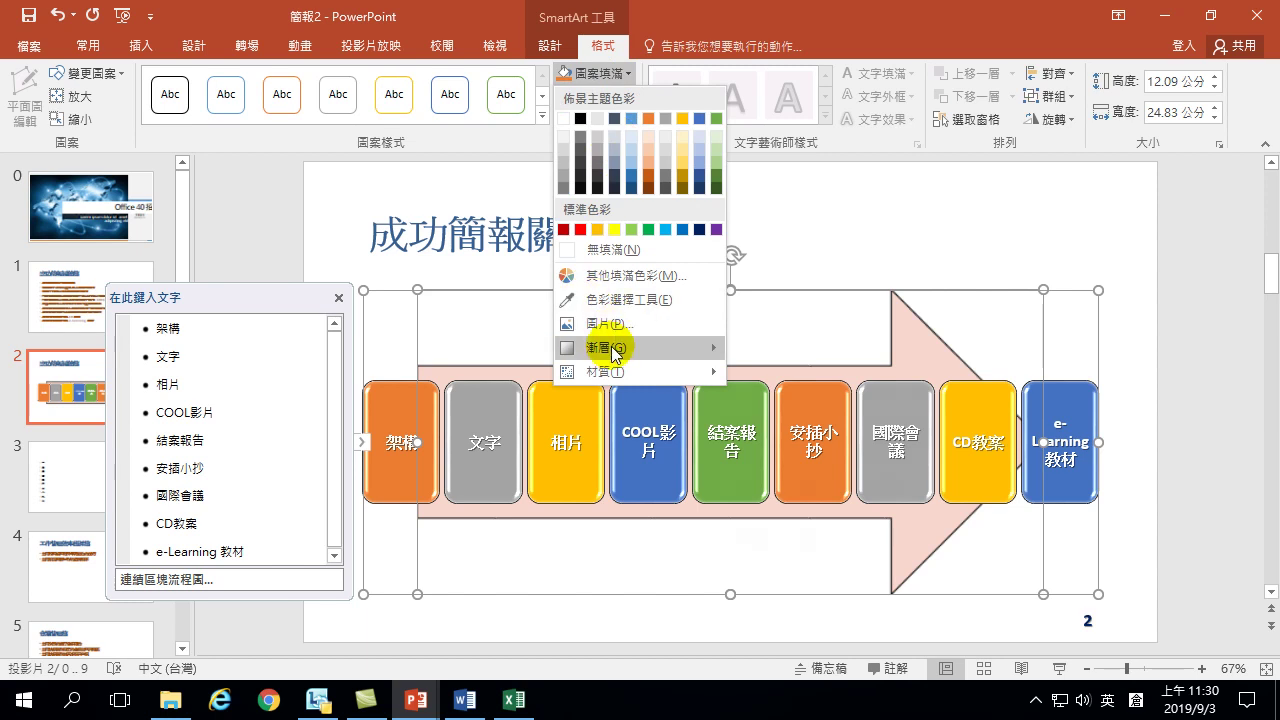
mouse_move(614, 354)
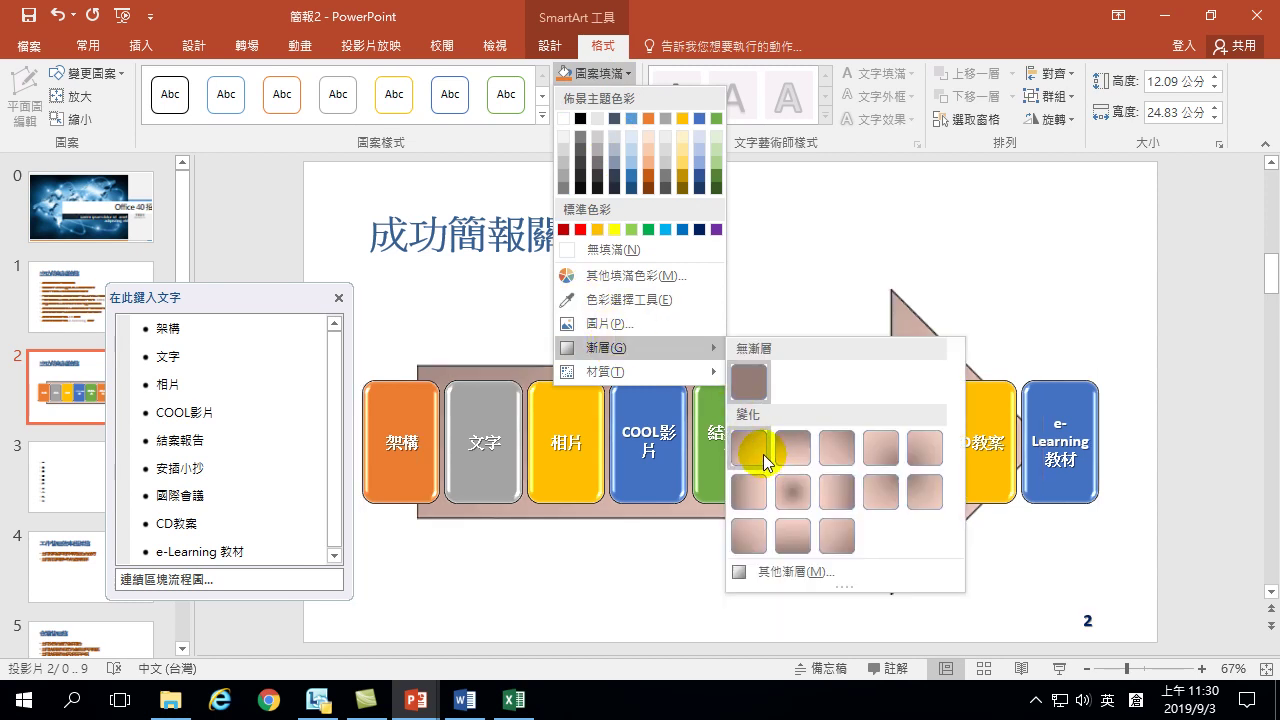
mouse_move(661, 379)
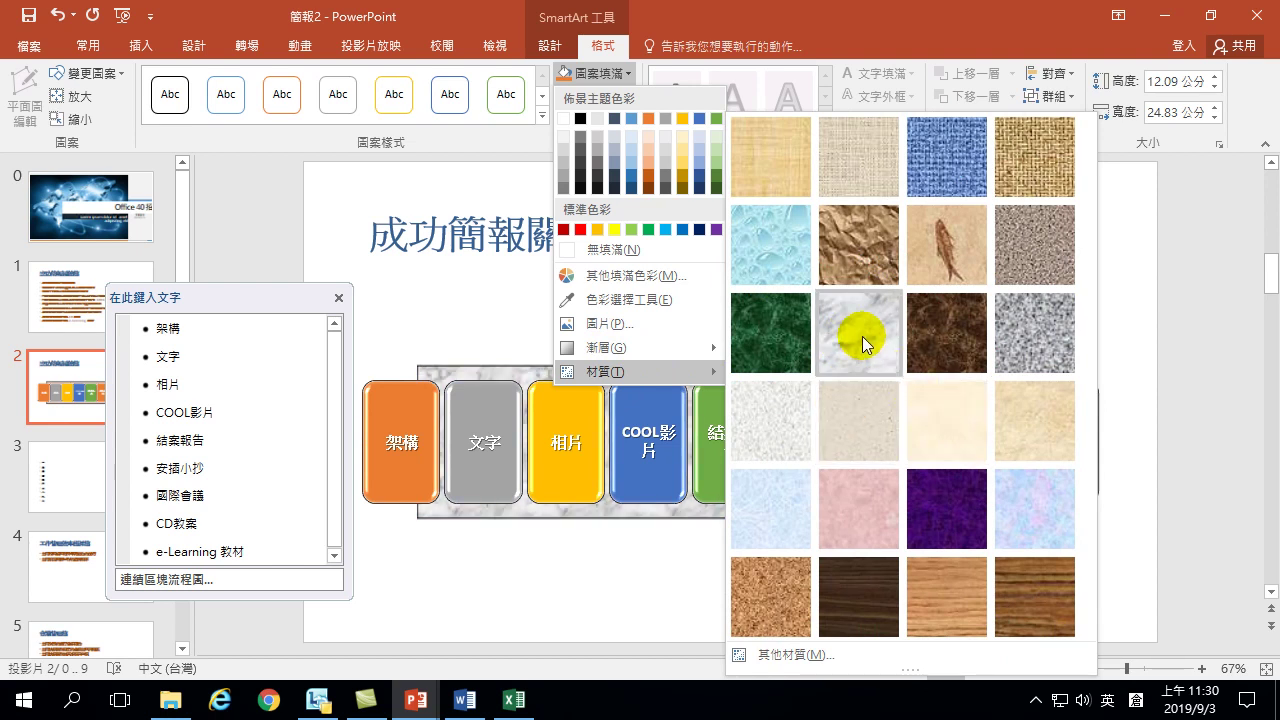
left_click(848, 502)
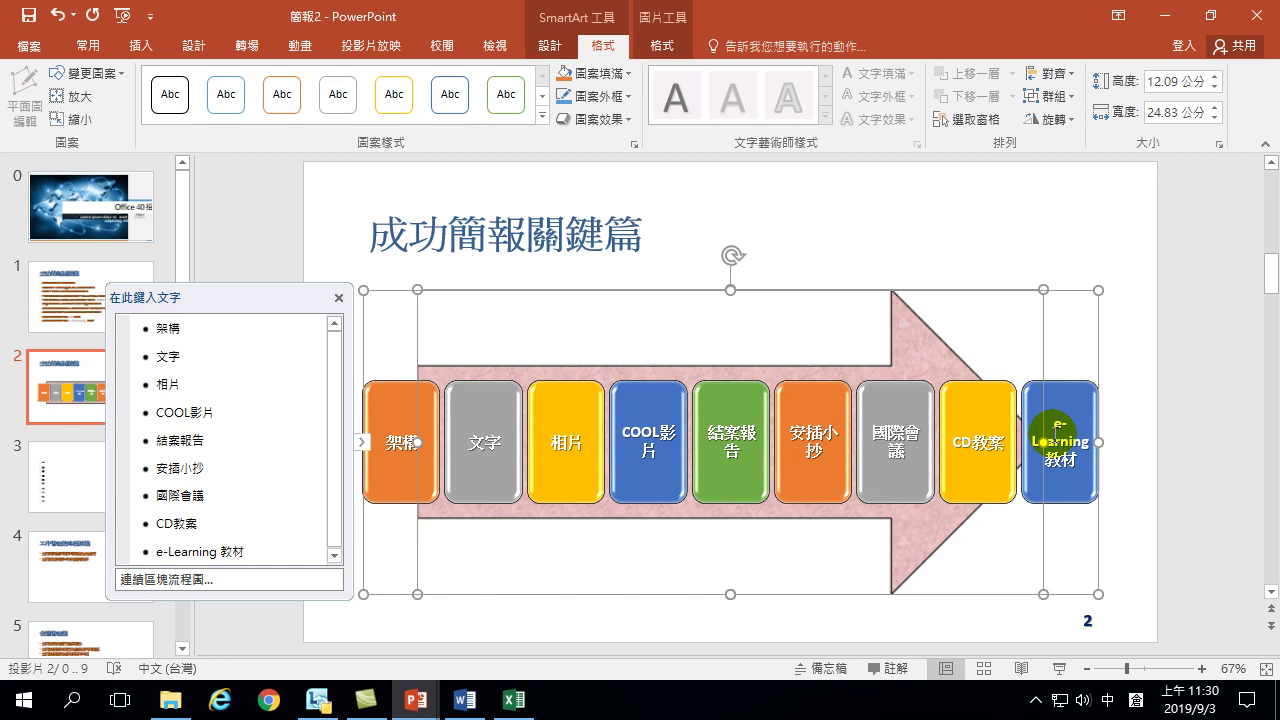
left_click(1166, 380)
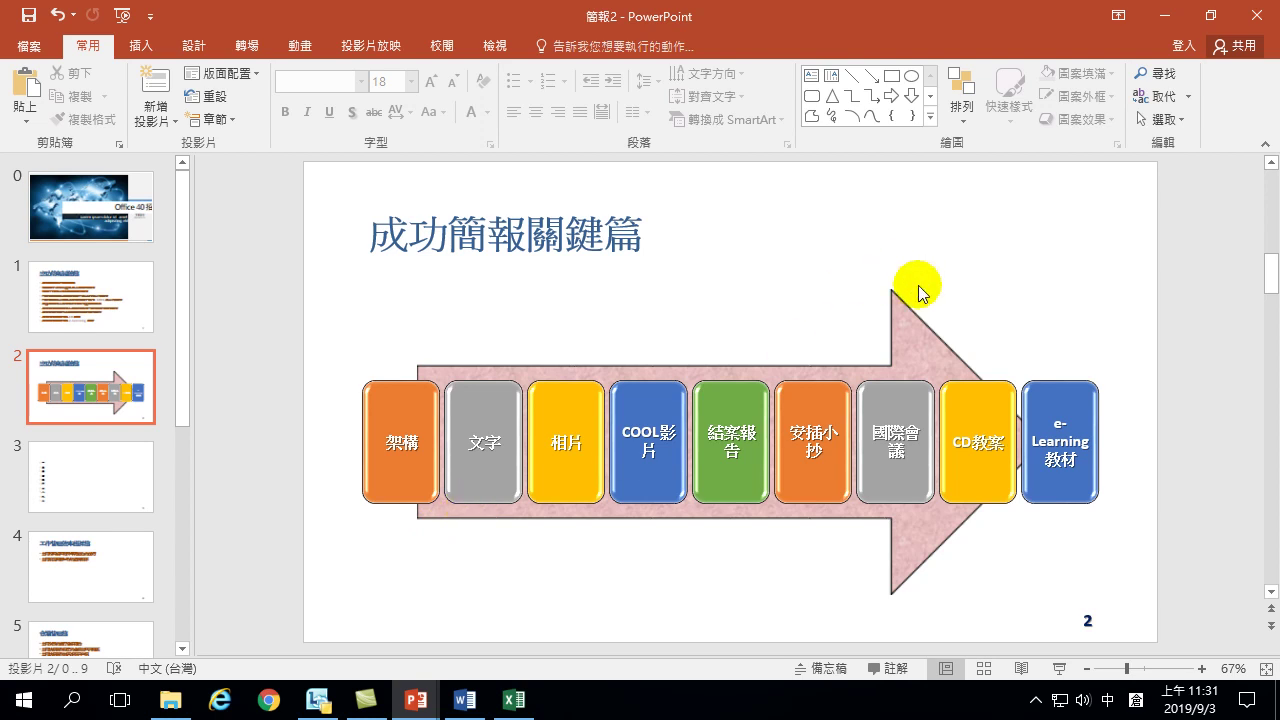
right_click(898, 313)
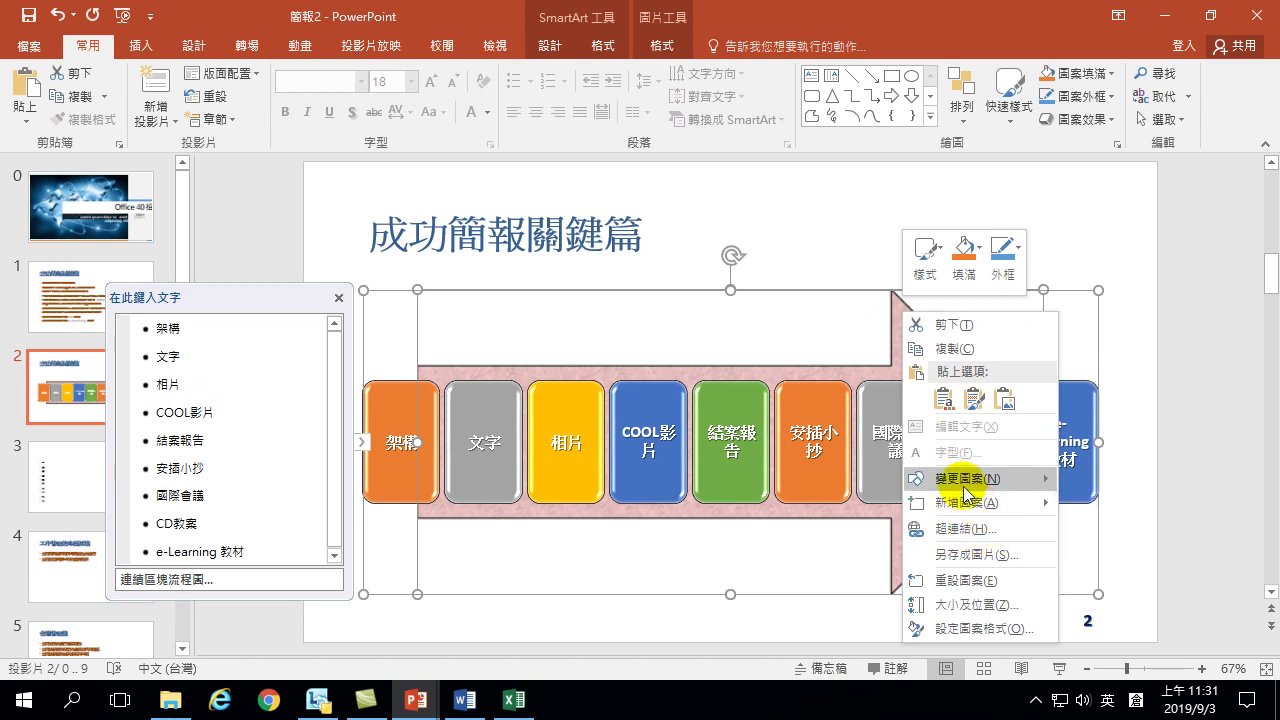
mouse_move(964, 484)
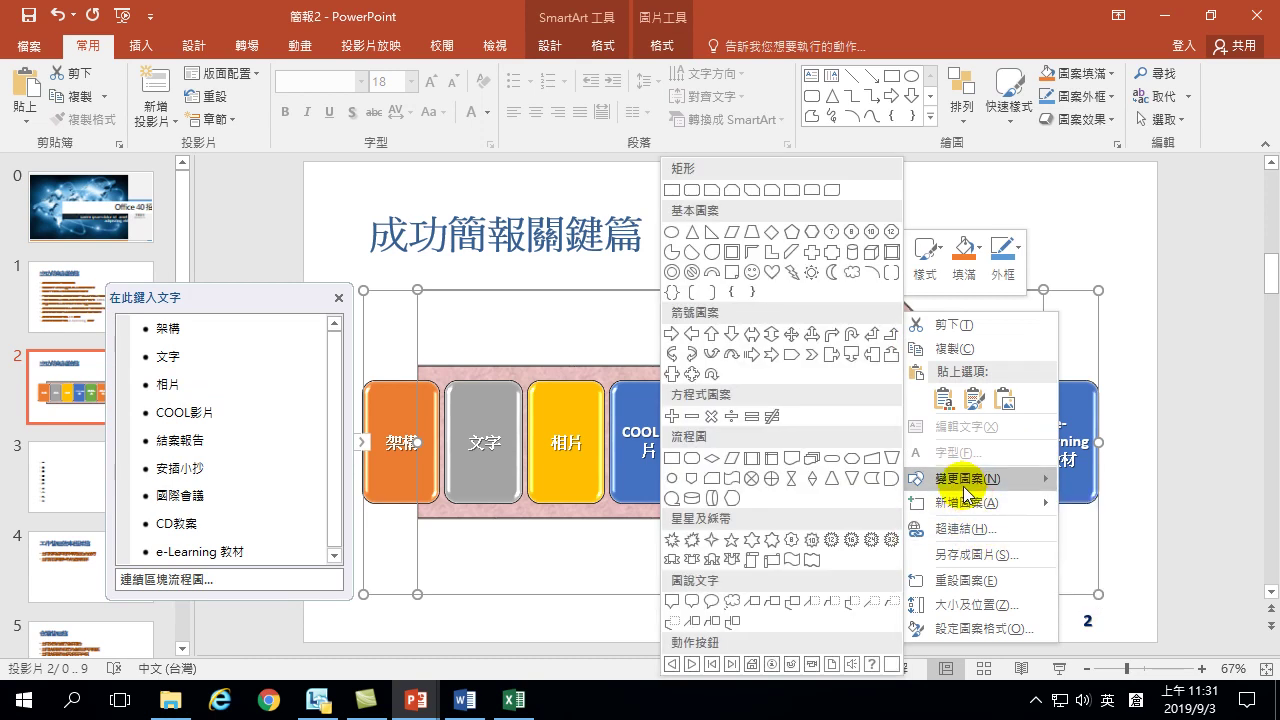
left_click(1177, 363)
right_click(1079, 292)
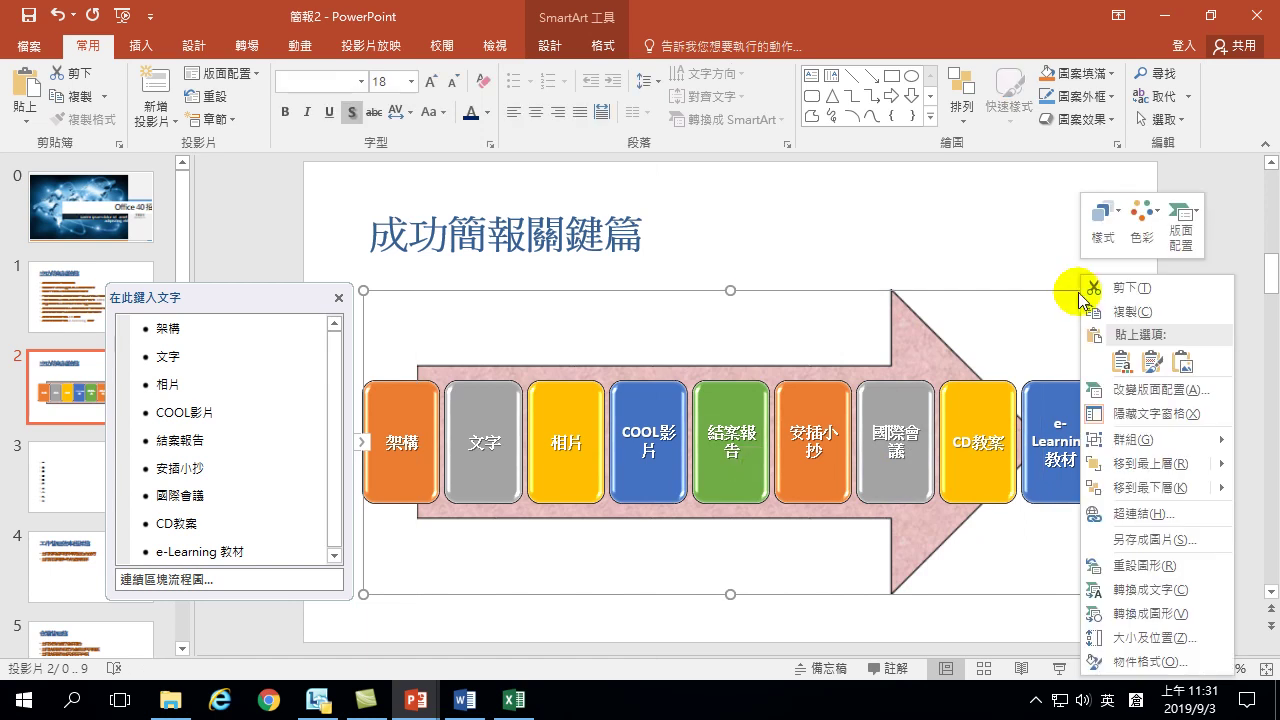
key("Escape")
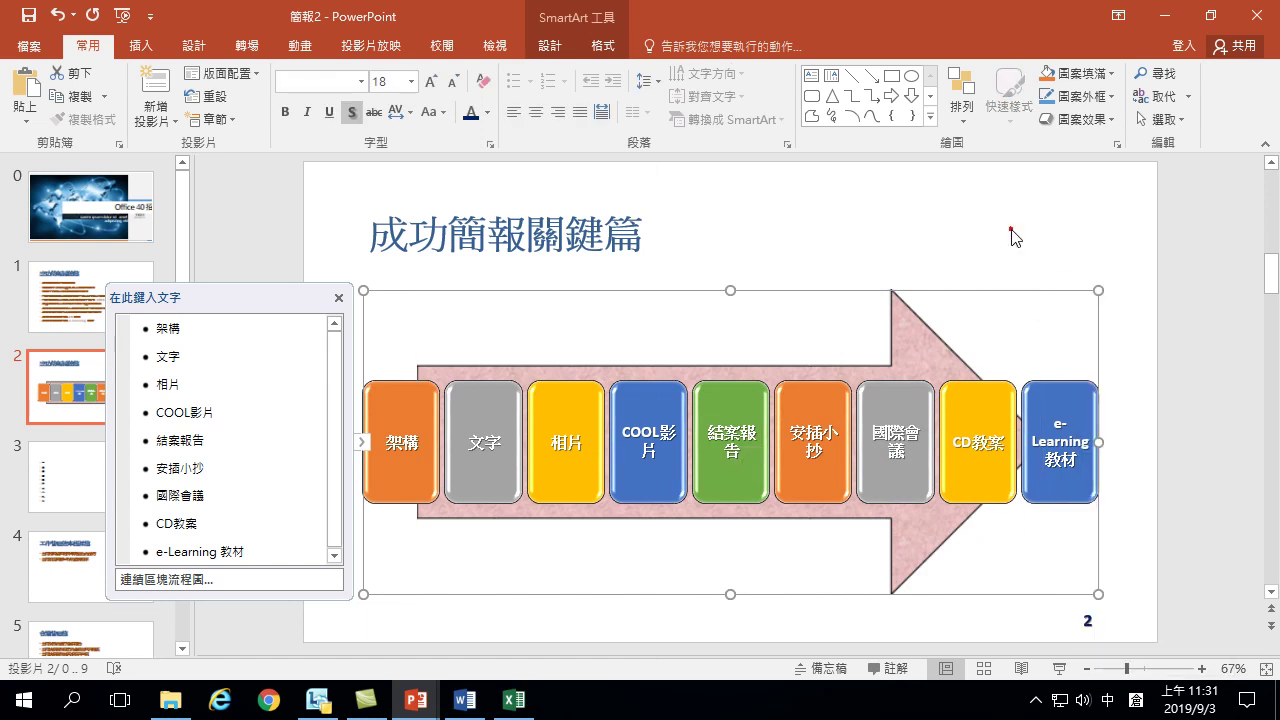
left_click(1182, 287)
left_click(1080, 297)
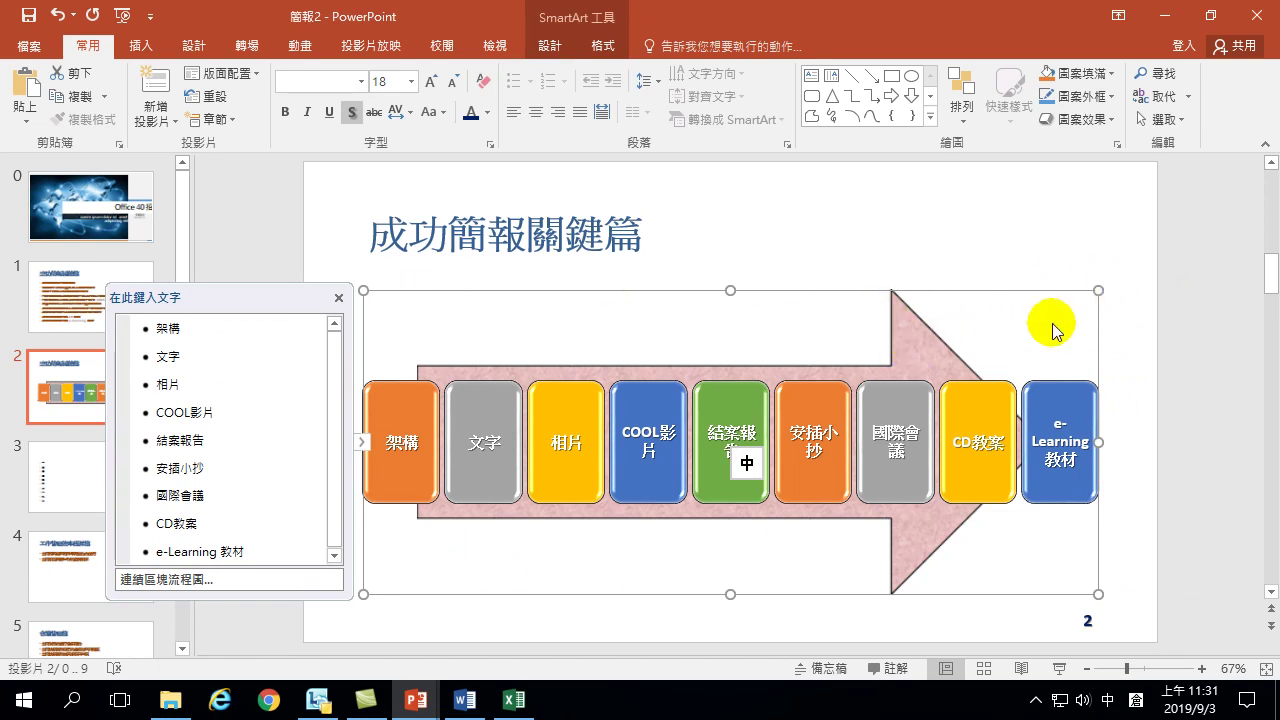
left_click(1188, 414)
left_click(1060, 335)
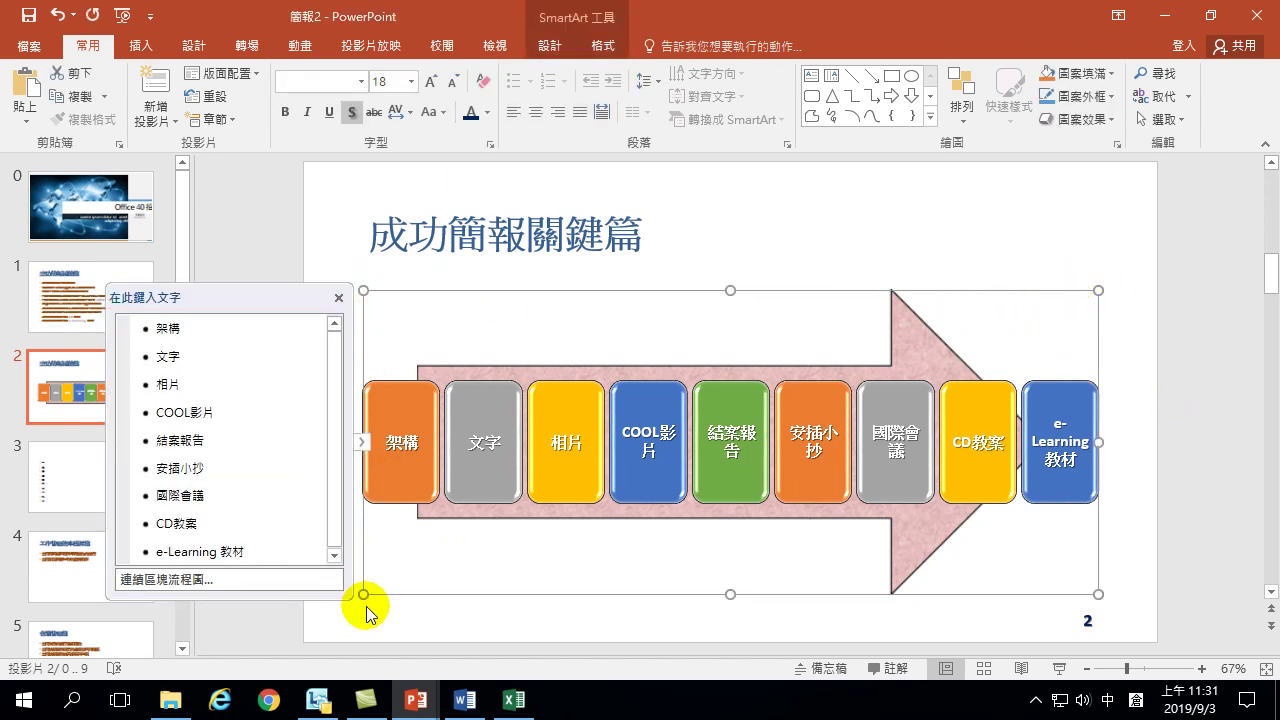
right_click(1054, 291)
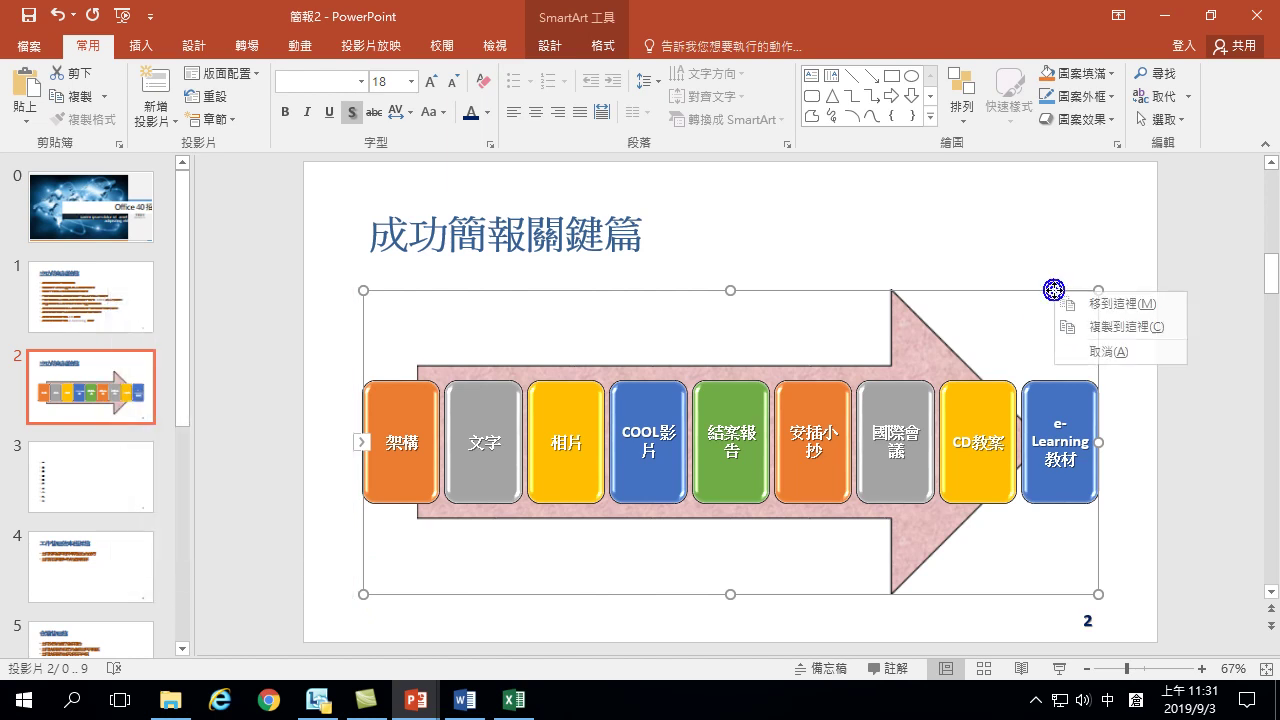
right_click(1024, 292)
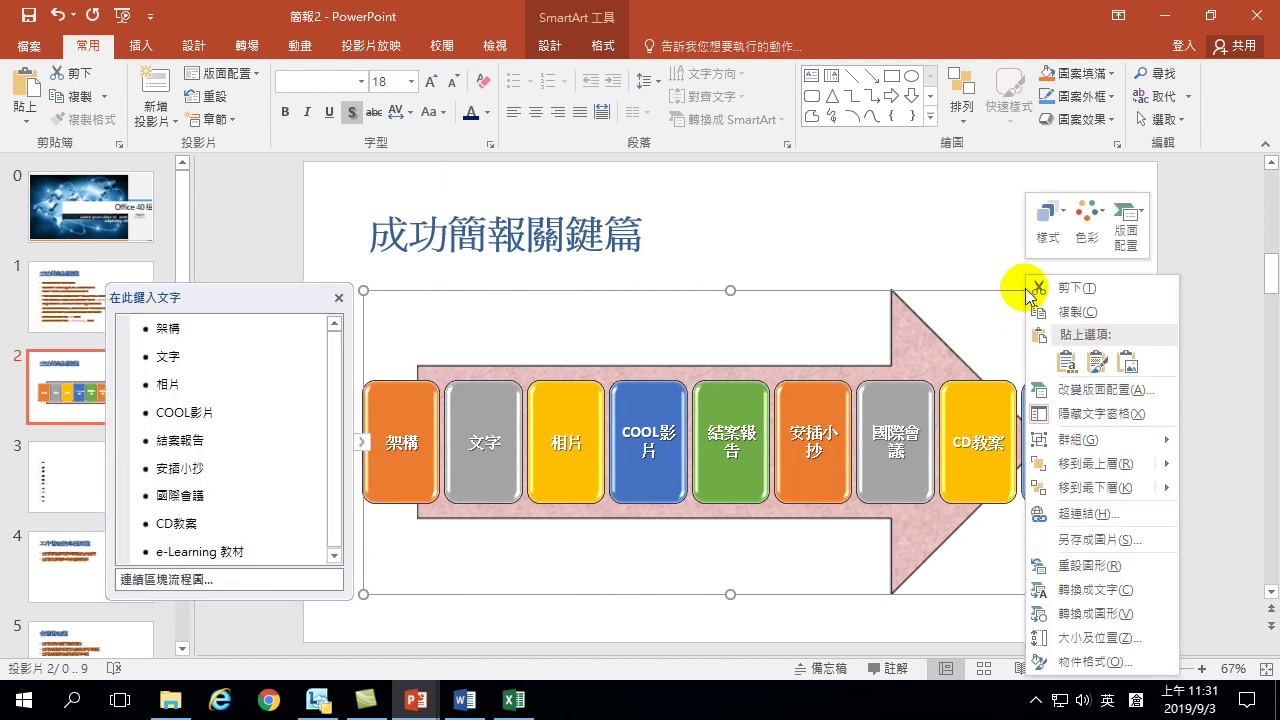
Step: Ungroup the SmartArt into plain shapes, then undo an accidental slight resize of the group
mouse_move(1088, 442)
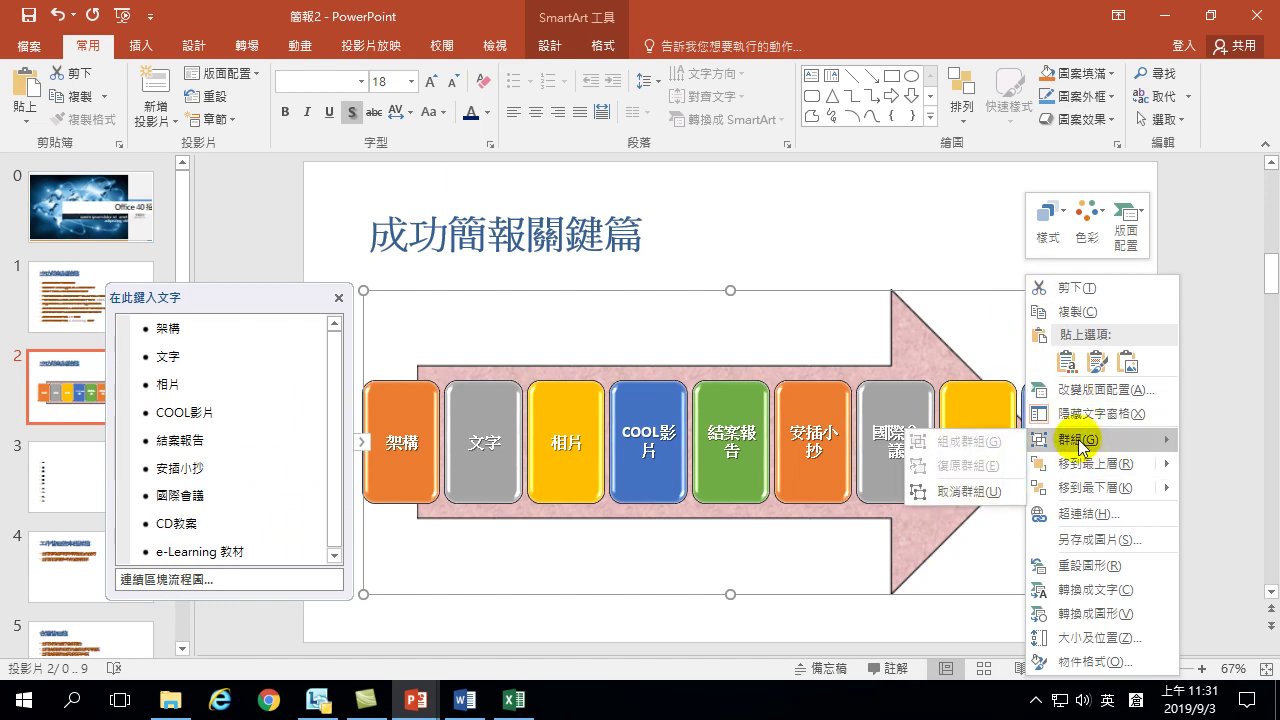
left_click(970, 492)
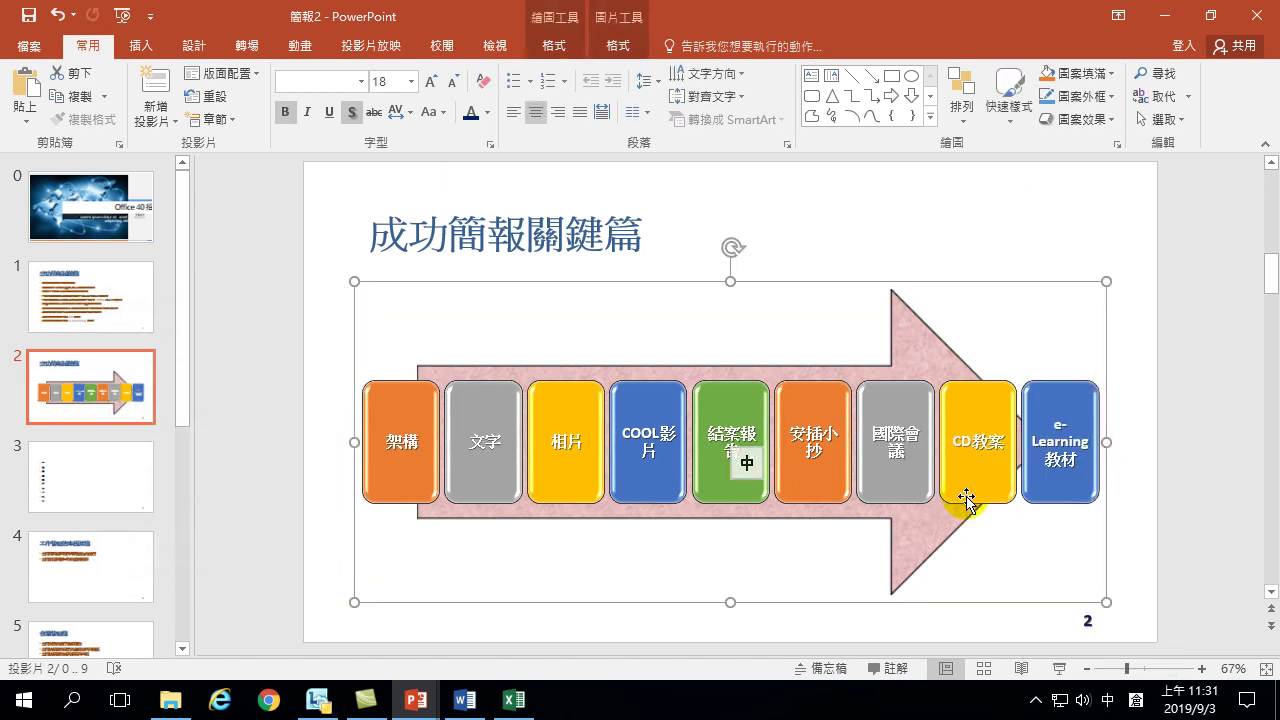
left_click(1213, 345)
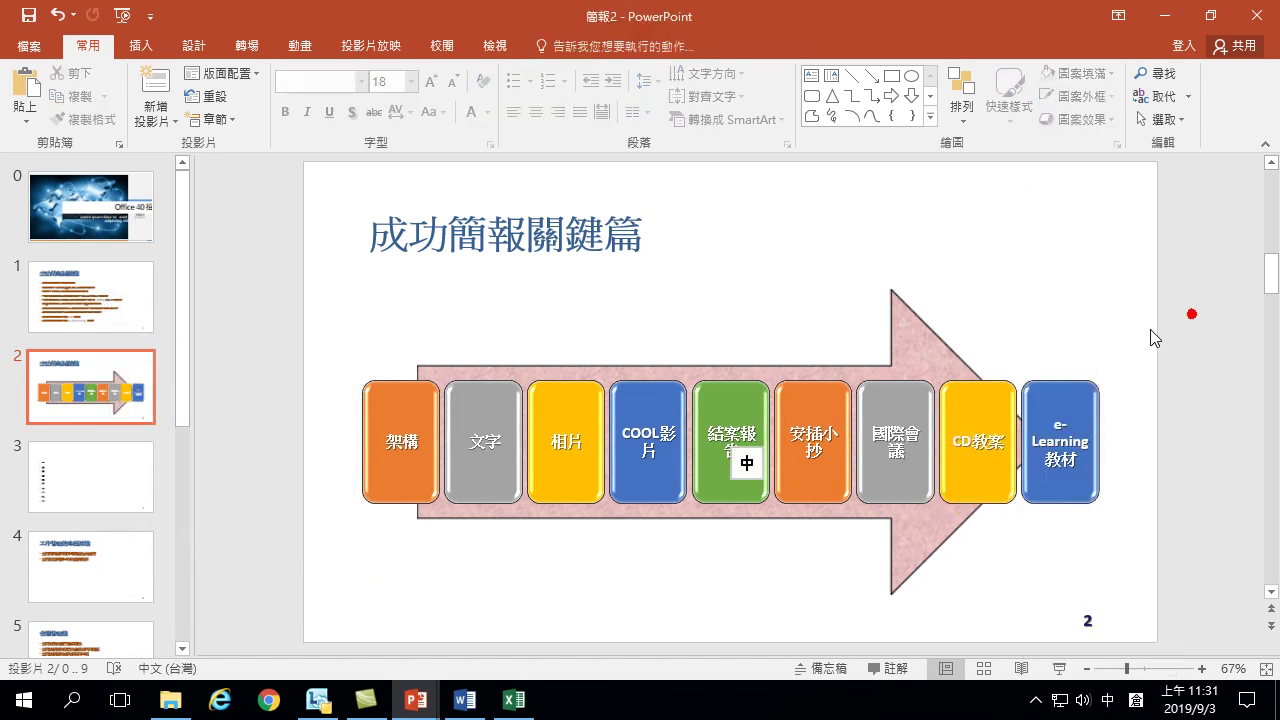
left_click(929, 341)
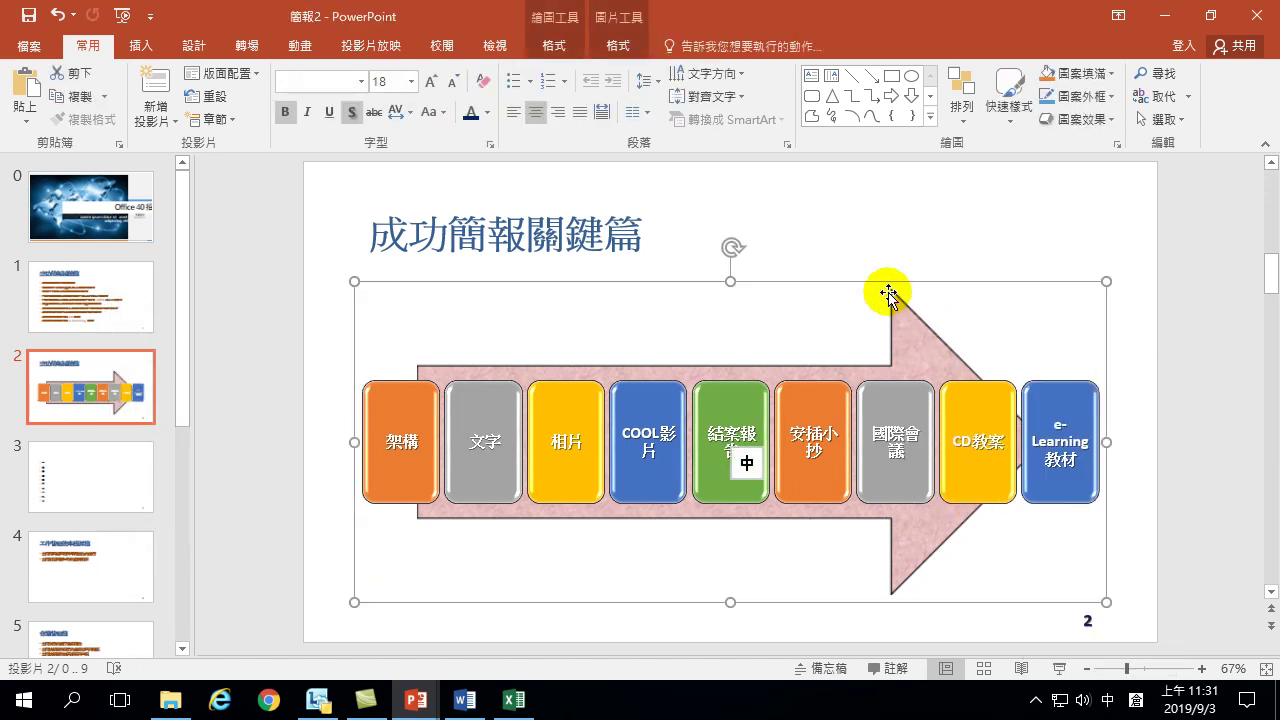
left_click_drag(1117, 440, 1099, 461)
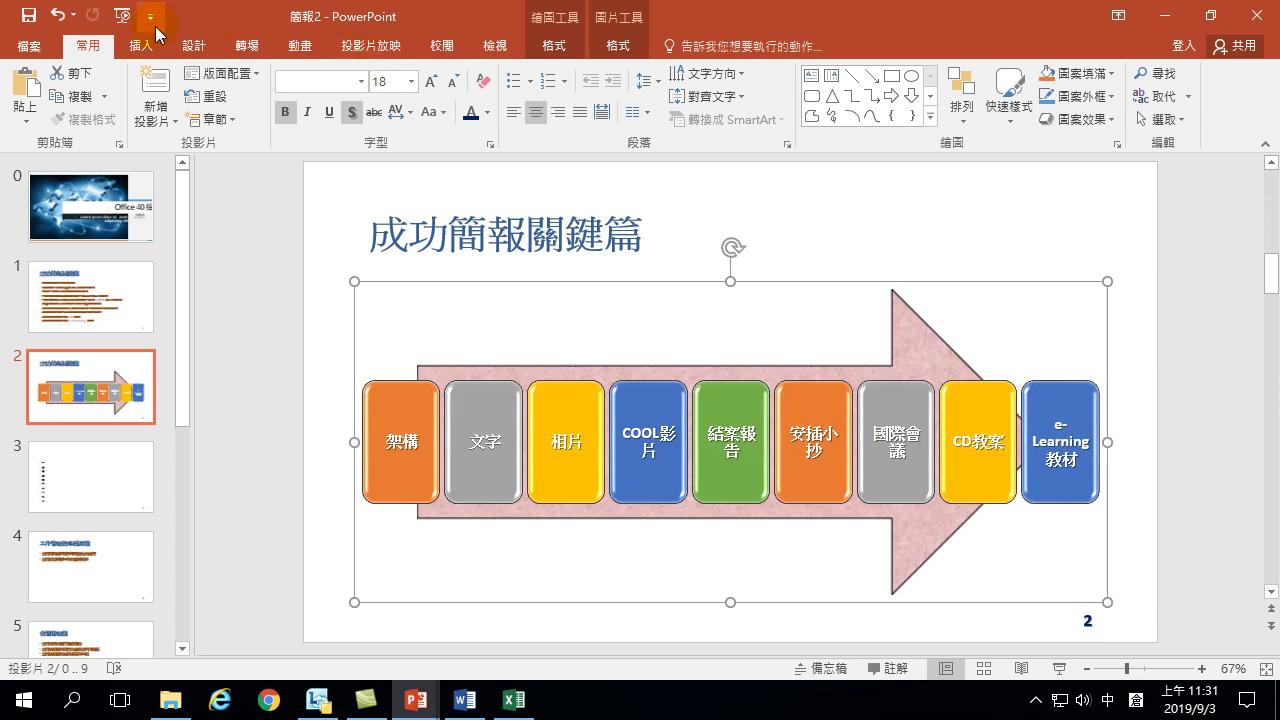
left_click(58, 15)
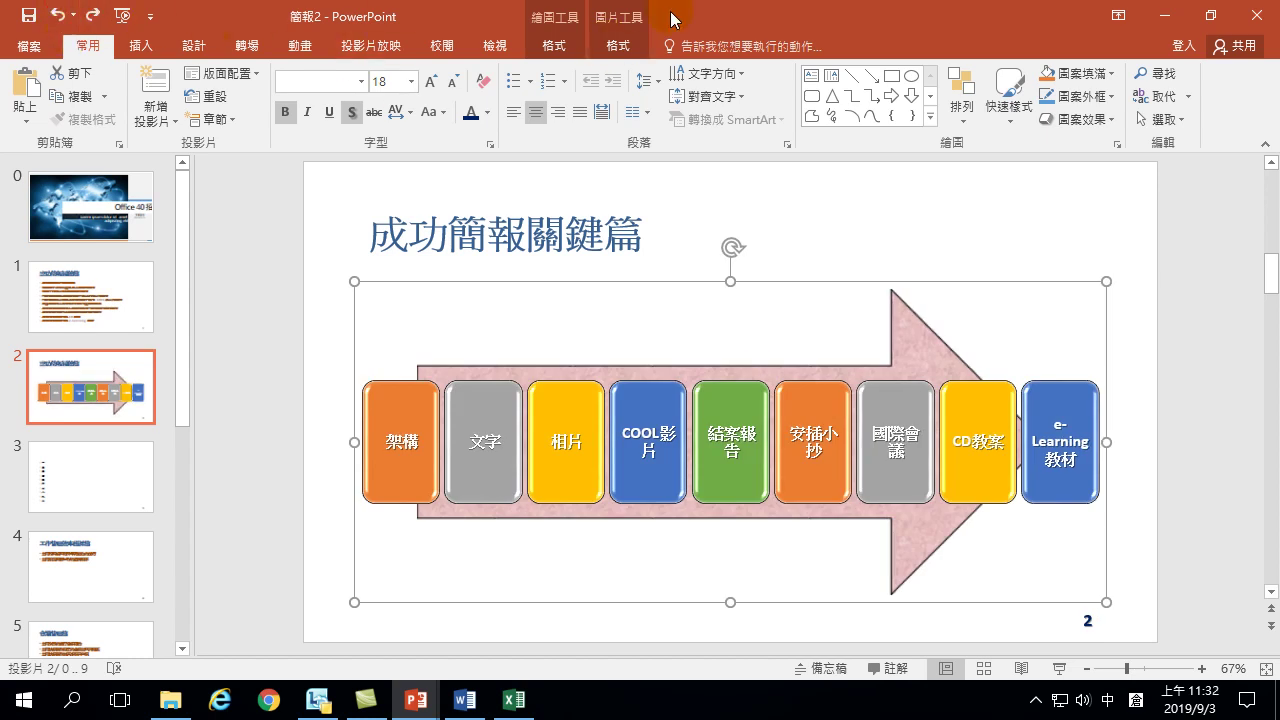
Step: Ungroup the converted shape group so the pink arrow and nine keyword boxes are separate shapes
right_click(1026, 282)
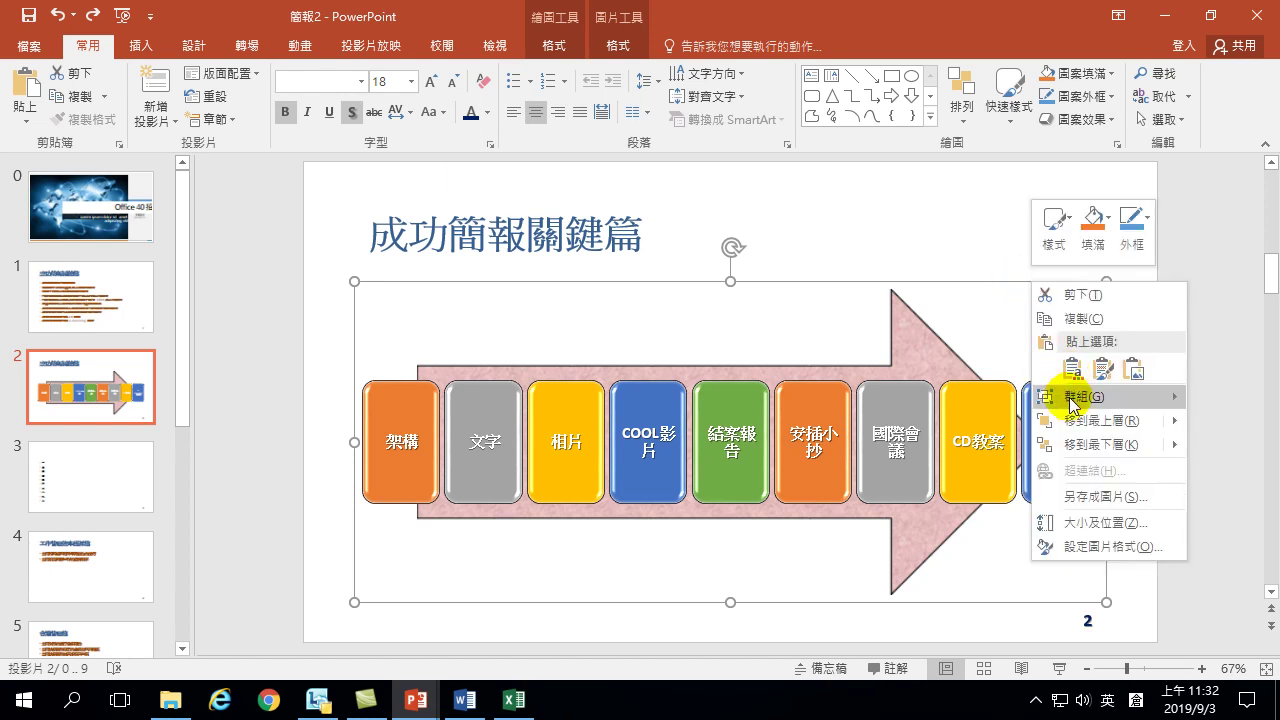
mouse_move(1062, 398)
left_click(975, 450)
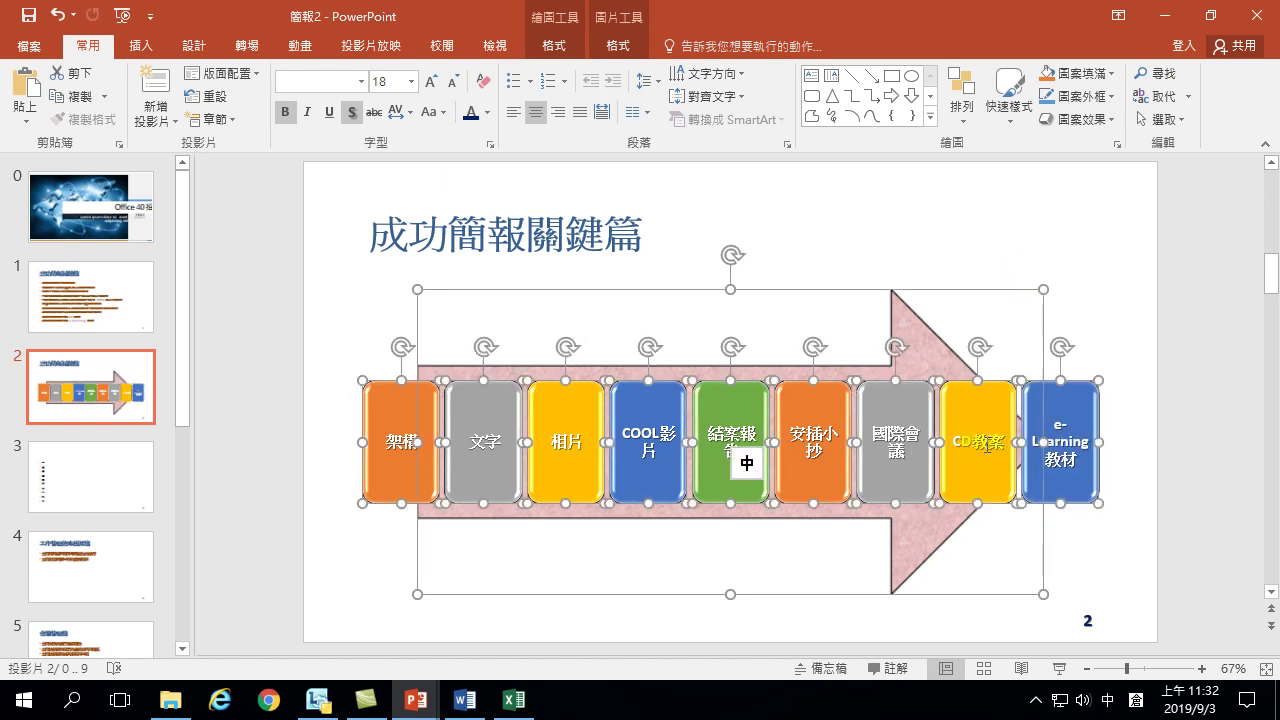
left_click(1190, 298)
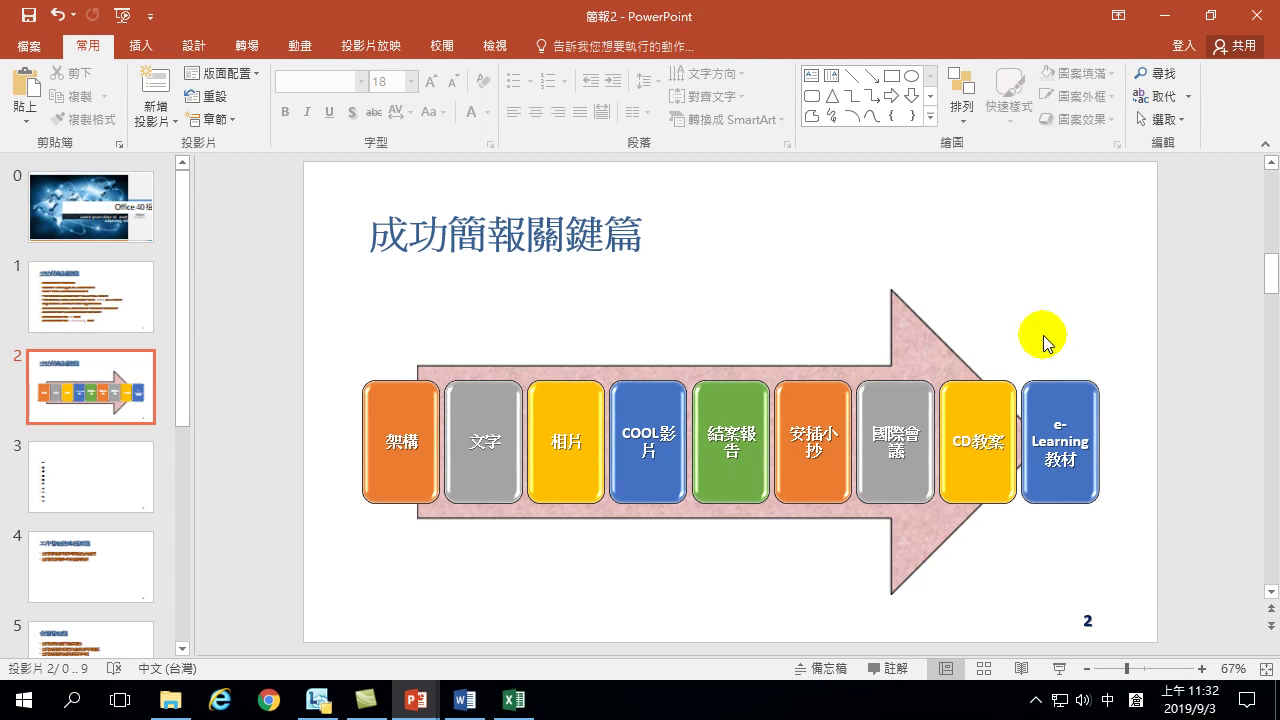
Step: Stretch the pink arrow past the first and last boxes, fine-tune its shaft thickness, and select all shapes
left_click(932, 340)
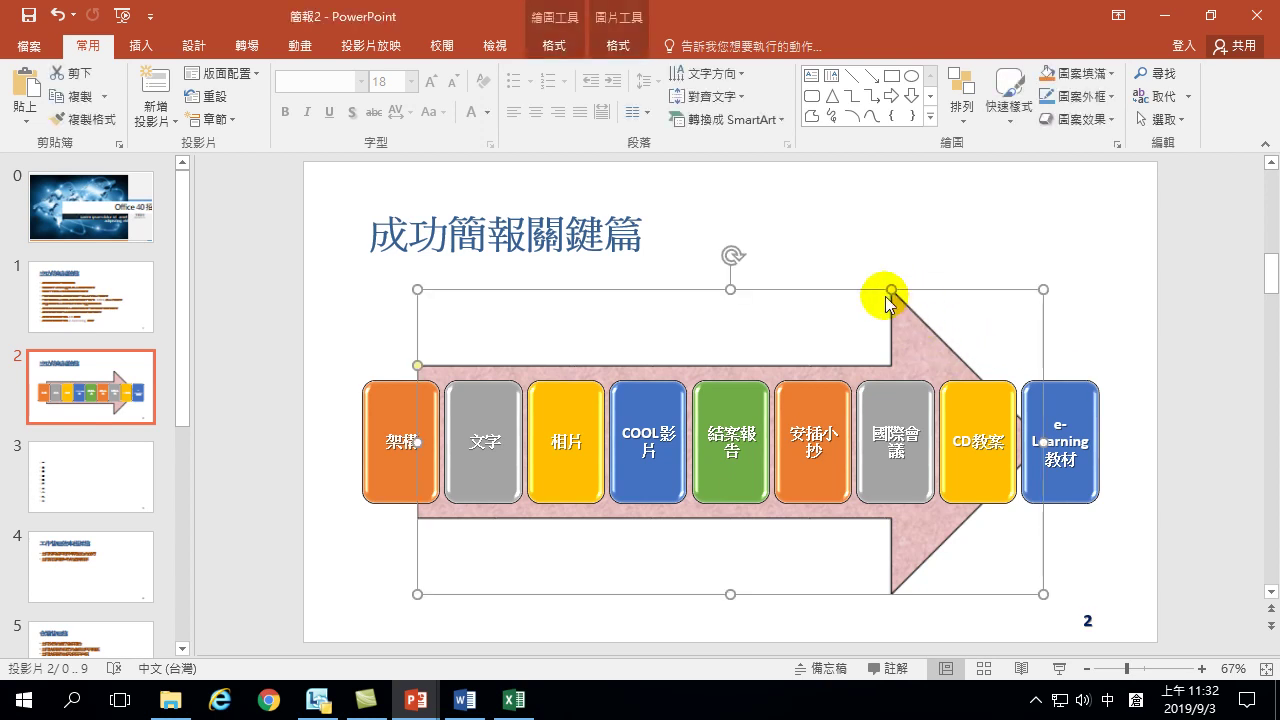
left_click_drag(1043, 441, 1134, 442)
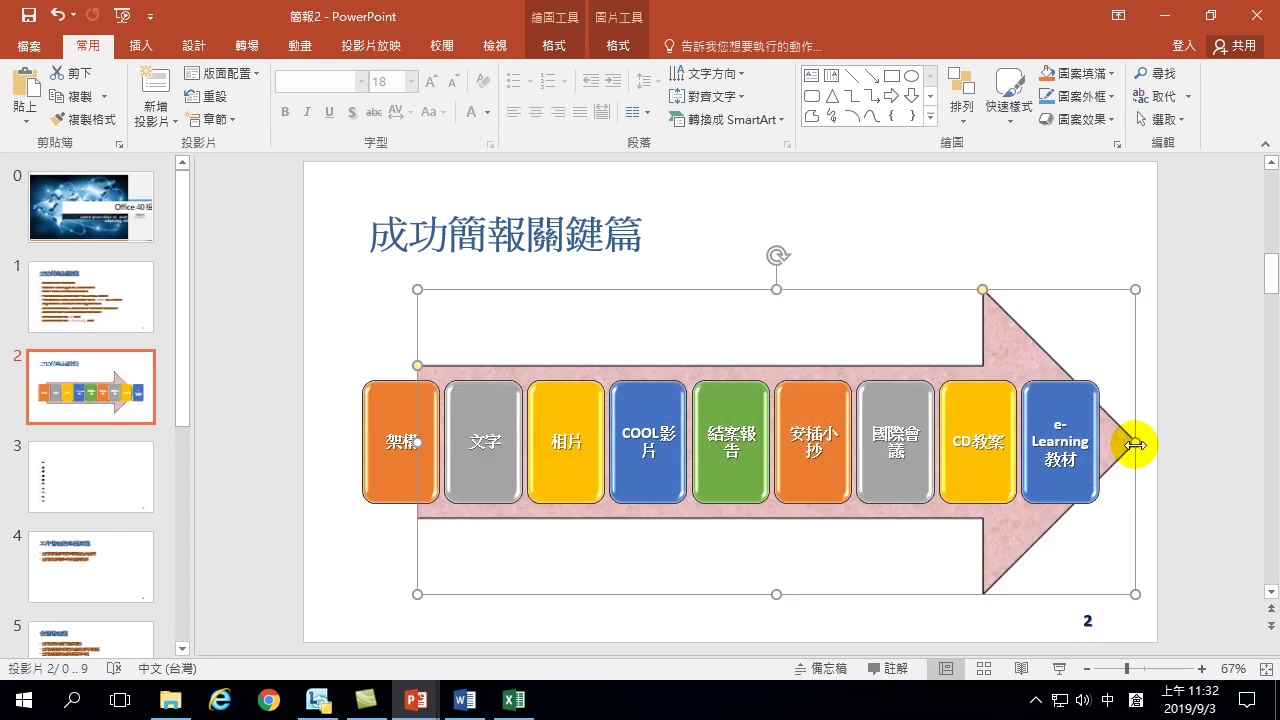
left_click_drag(418, 442, 347, 442)
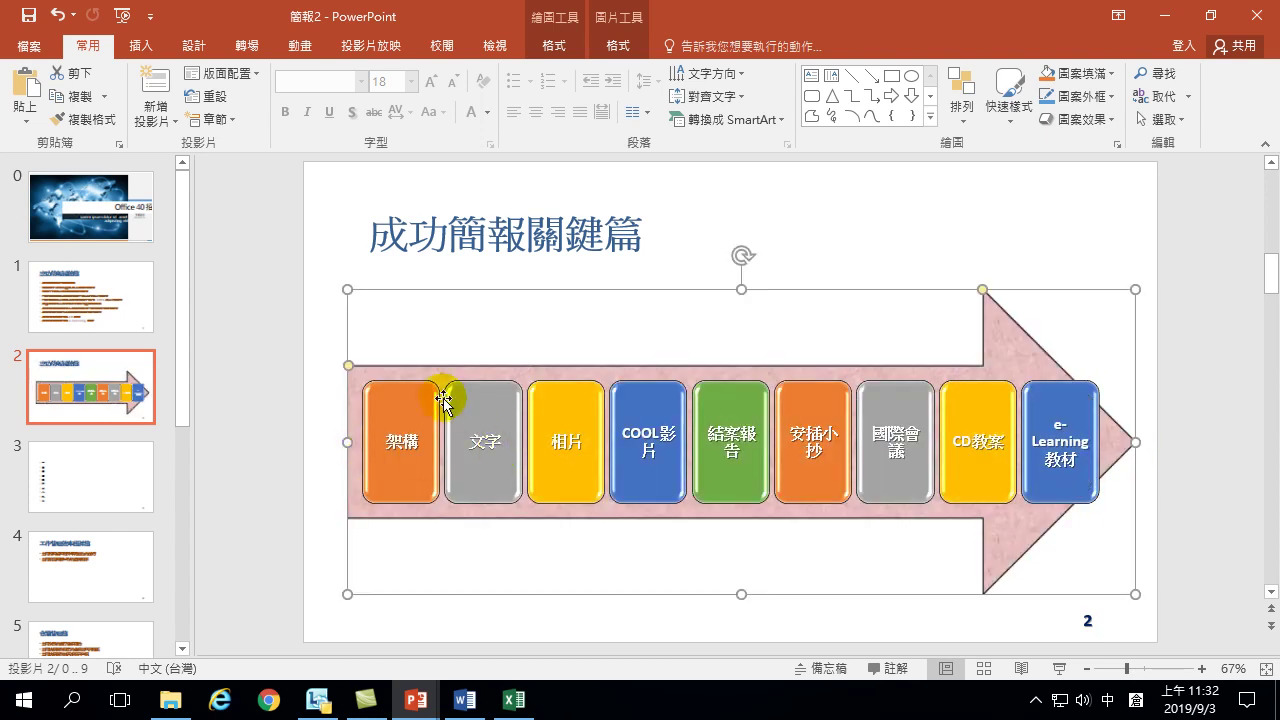
left_click_drag(347, 366, 348, 346)
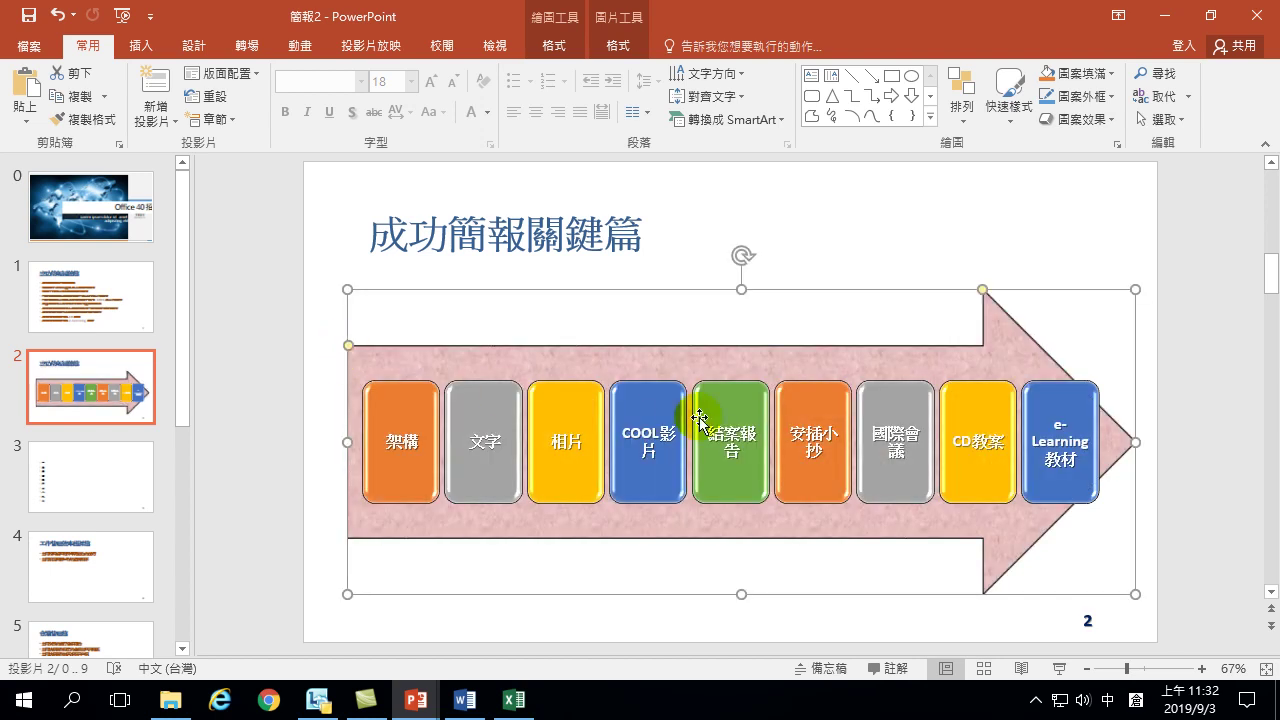
left_click(1182, 312)
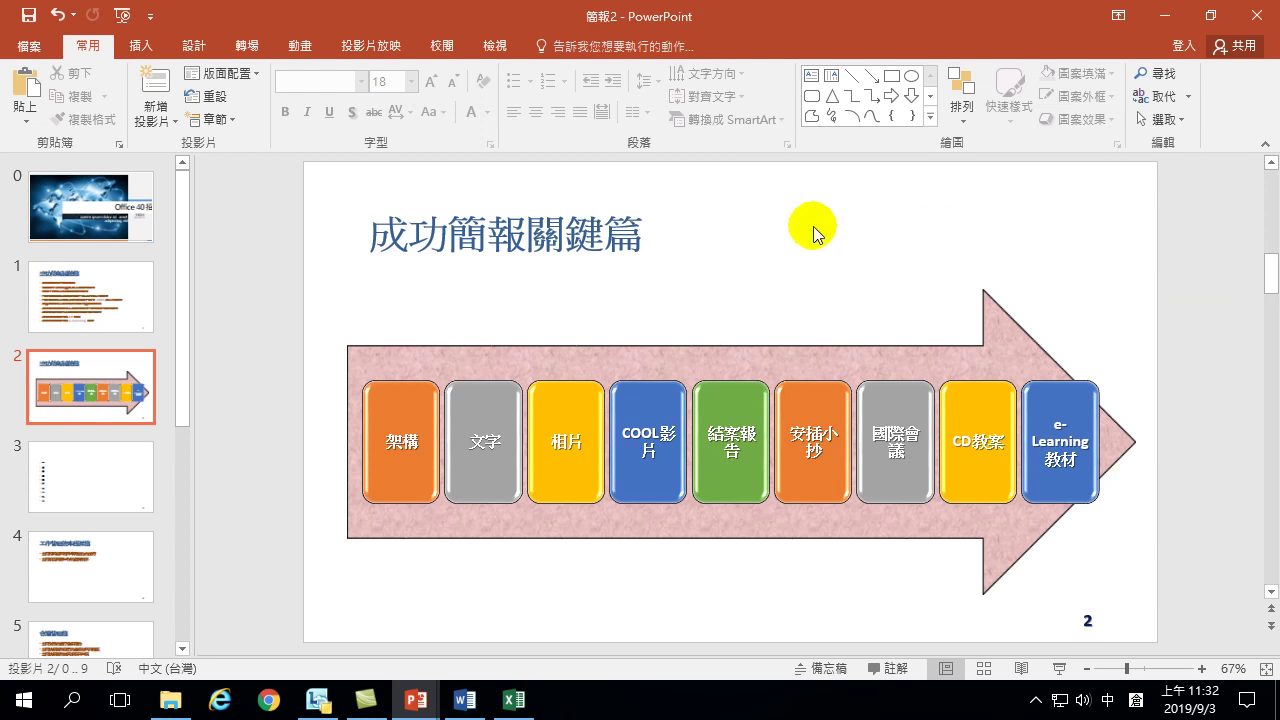
left_click(665, 364)
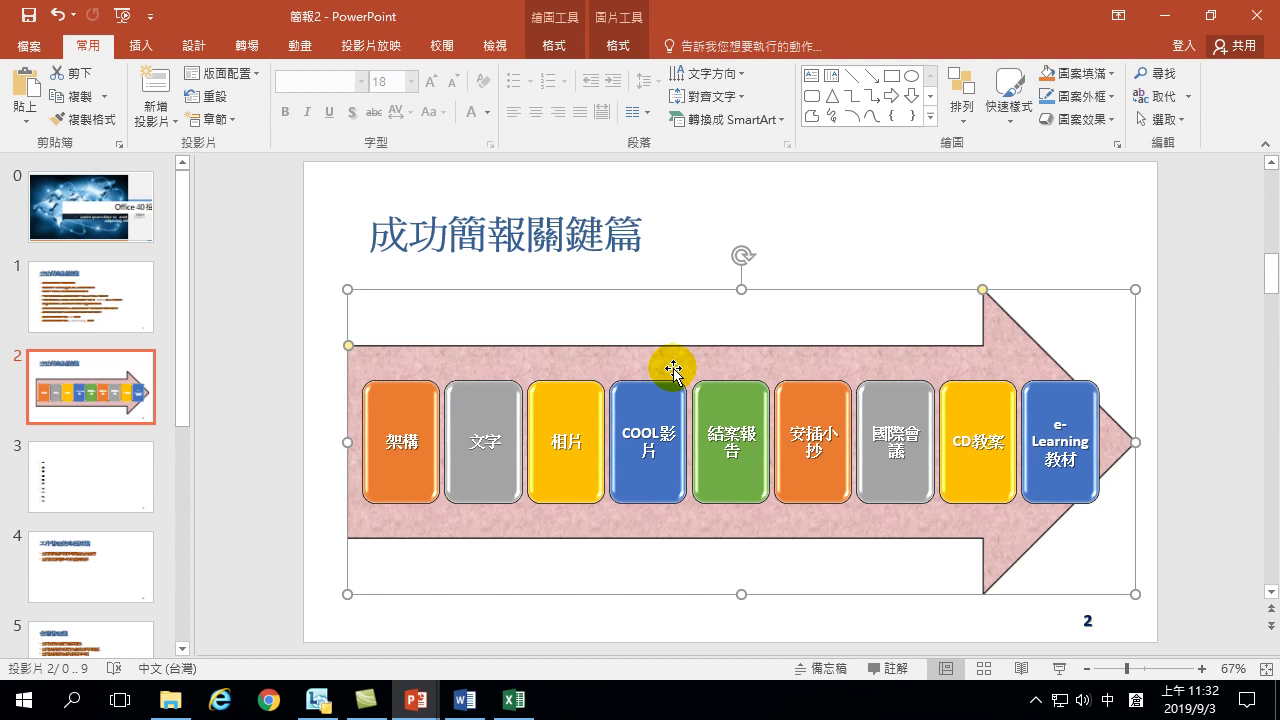
left_click_drag(347, 345, 349, 365)
left_click(1187, 339)
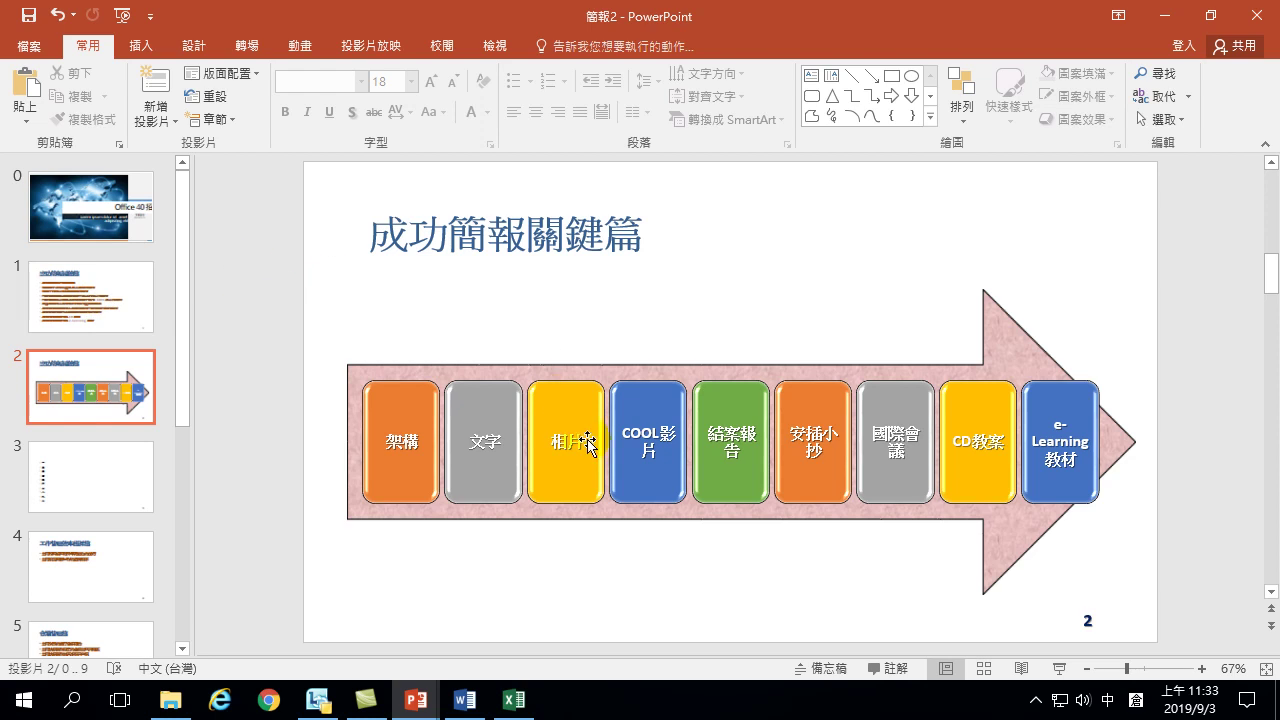
left_click_drag(268, 236, 1188, 612)
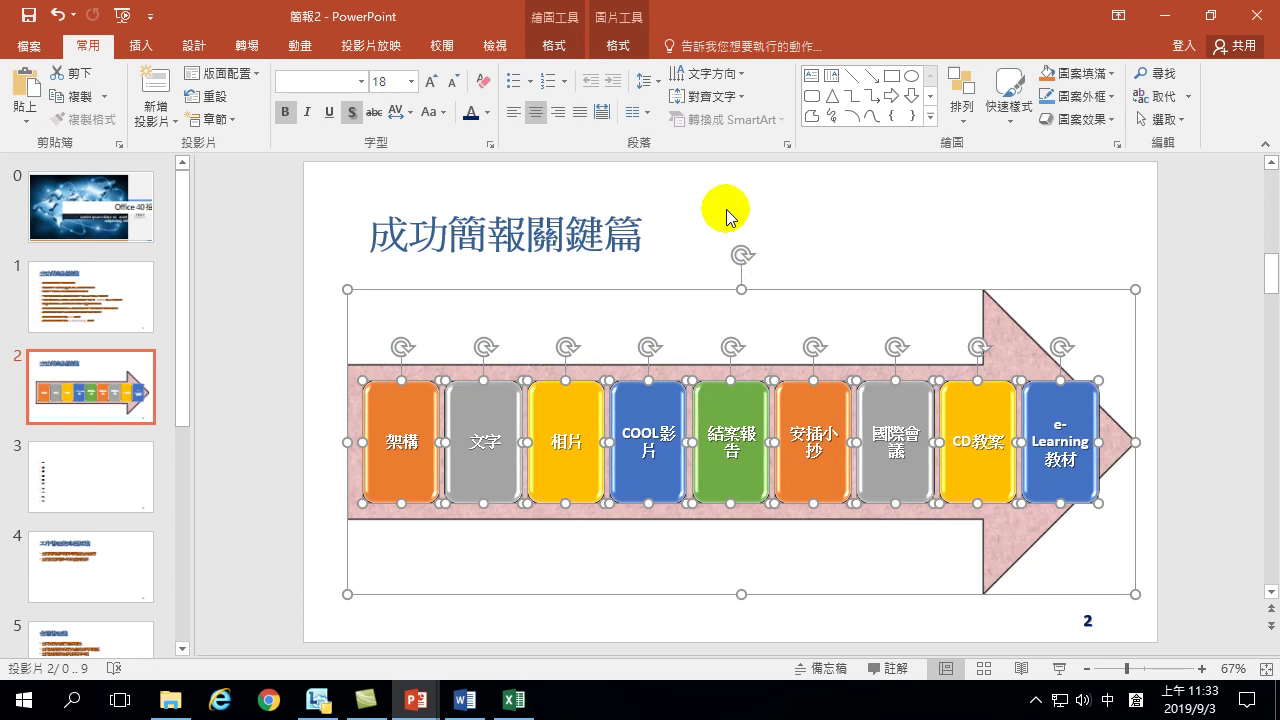
Step: Group the selected pink arrow and nine keyword boxes into a single object
right_click(1035, 290)
left_click(1108, 405)
left_click(975, 415)
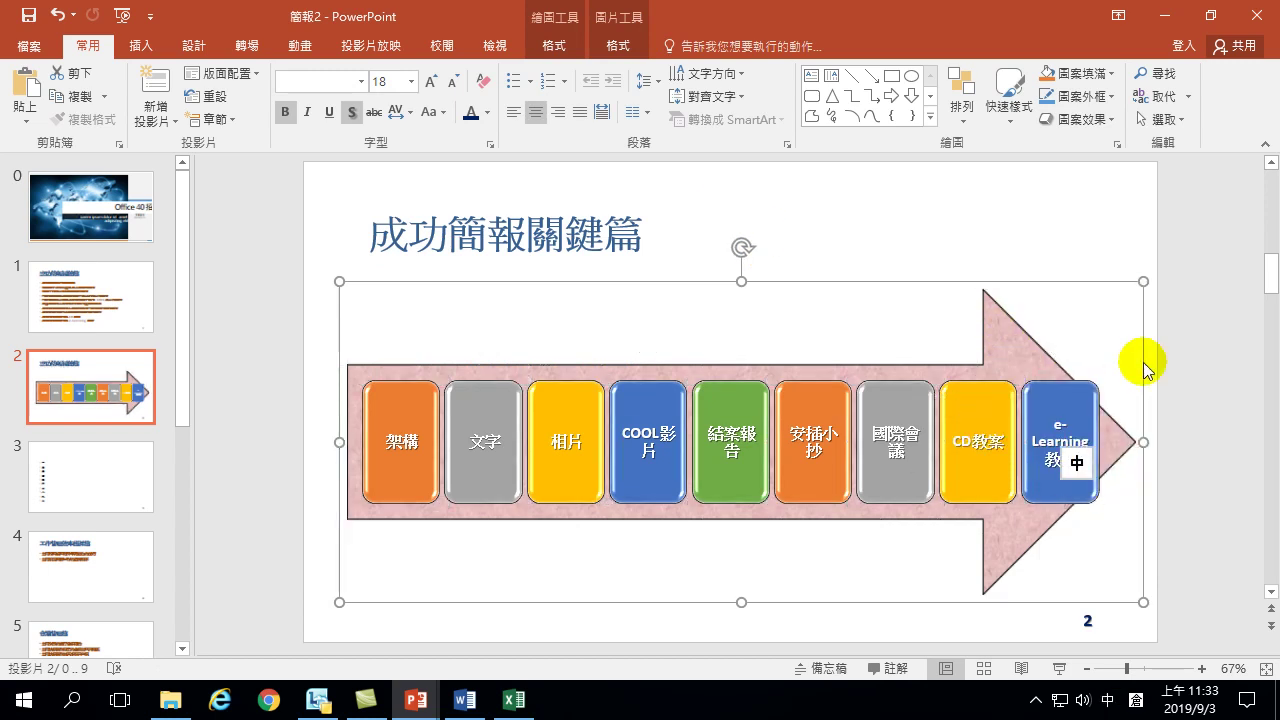
left_click(1183, 330)
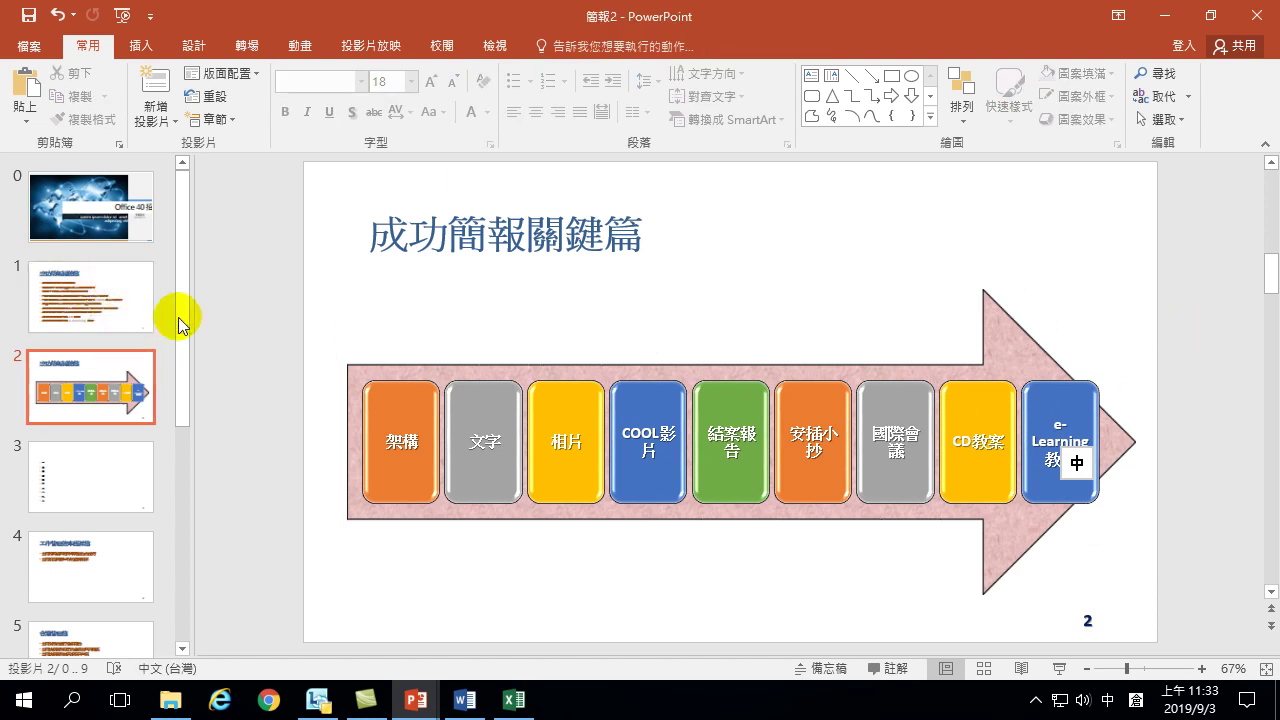
Step: Move the slide 2 title 成功簡報關鍵篇 down so it sits on top of the arrow
left_click(94, 295)
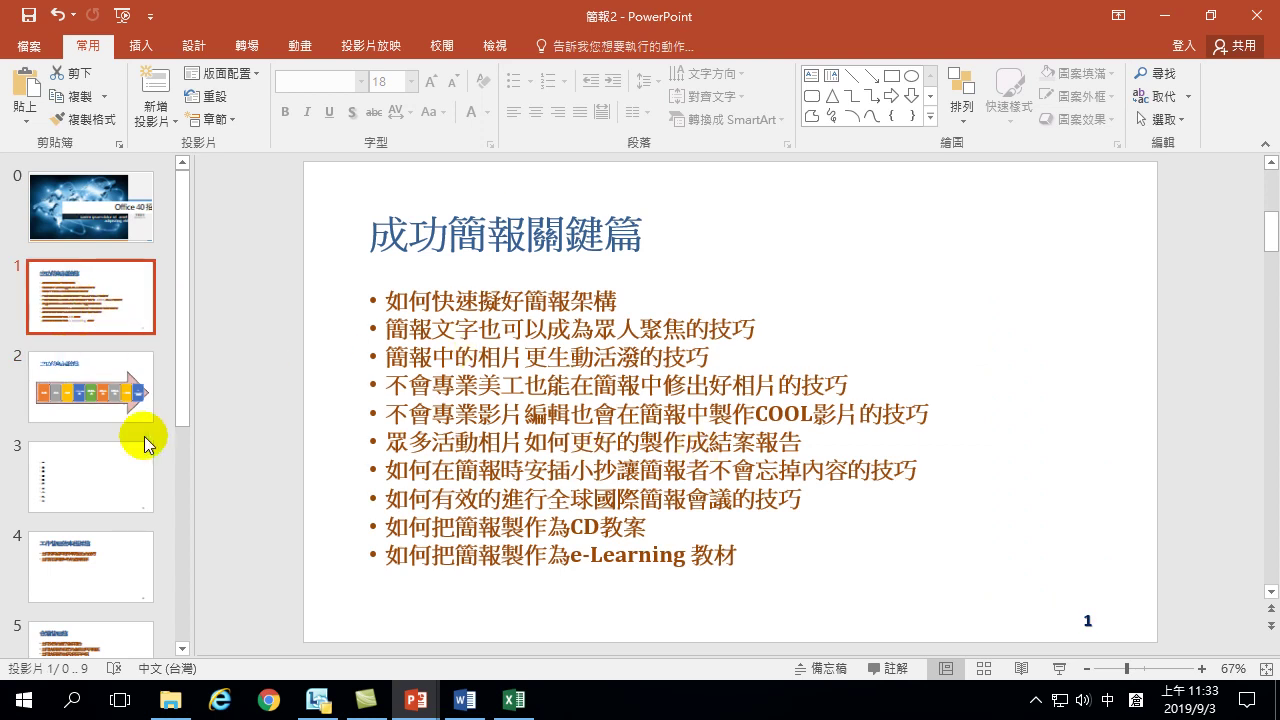
left_click(104, 374)
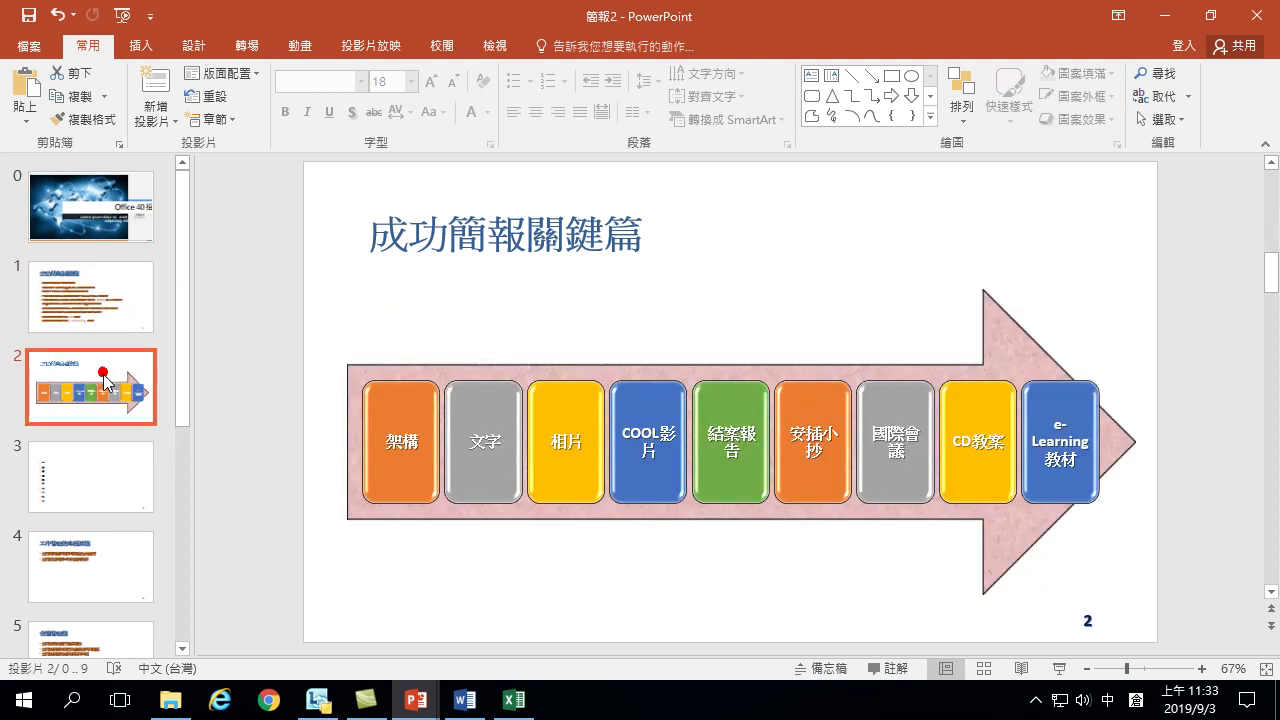
left_click(486, 236)
left_click_drag(484, 188, 463, 286)
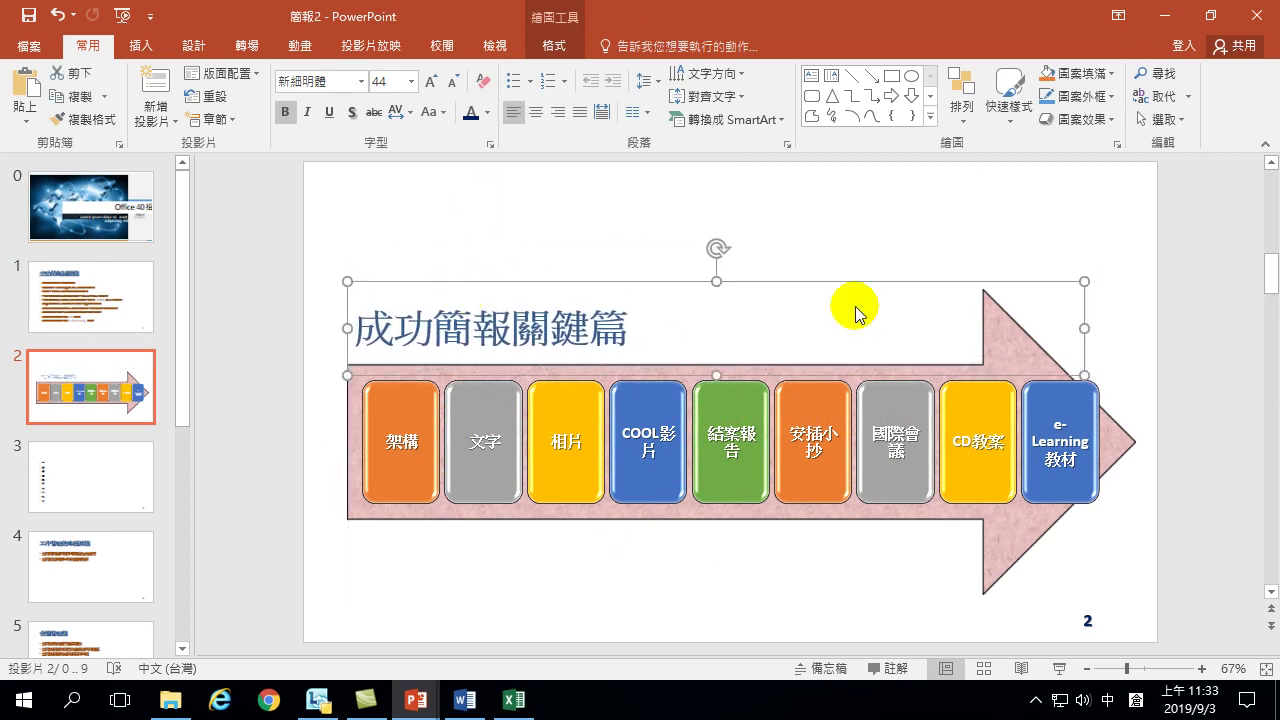
left_click(1175, 510)
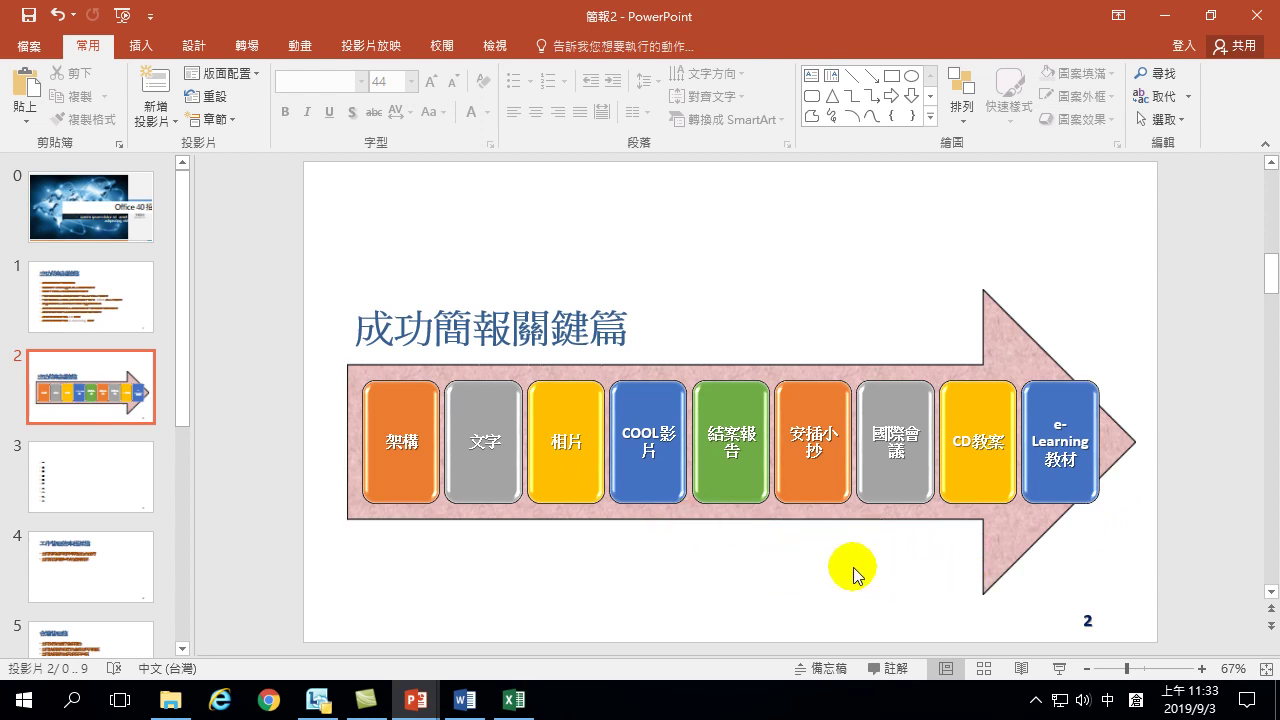
Step: Compare the finished slide 2 against slide 1 in the thumbnail pane
left_click(100, 293)
left_click(105, 390)
left_click(110, 295)
left_click(105, 378)
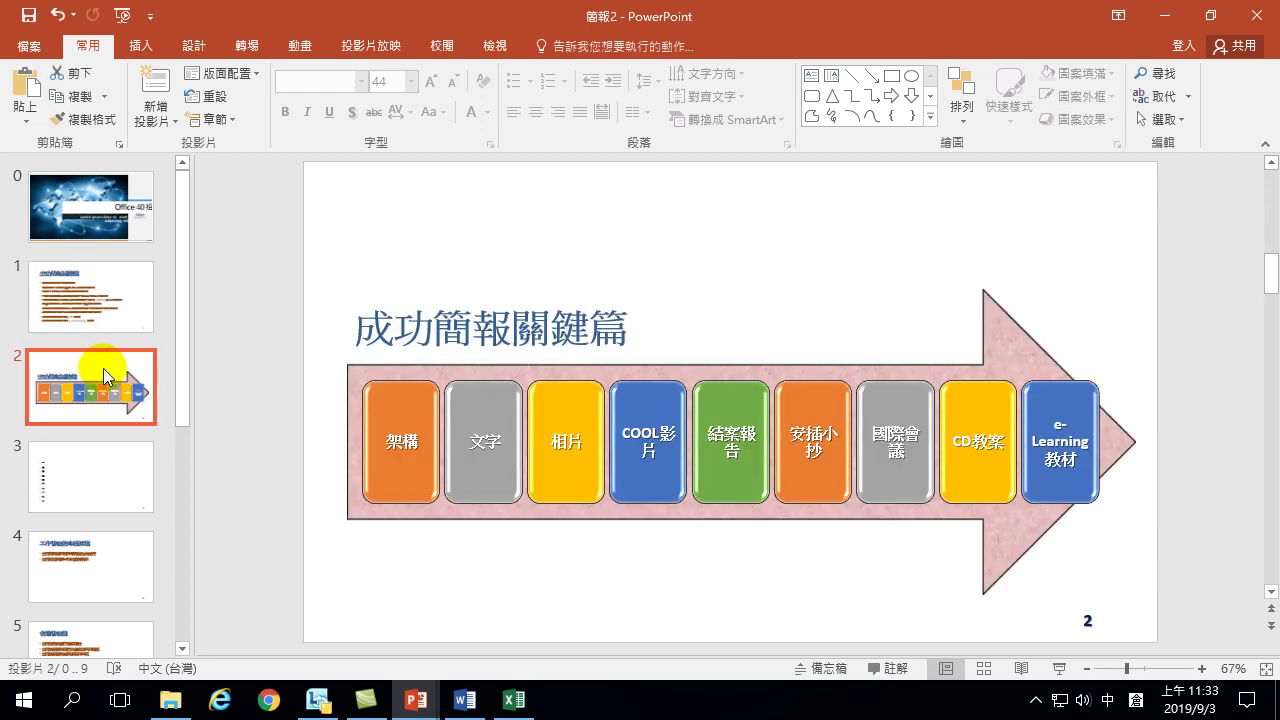
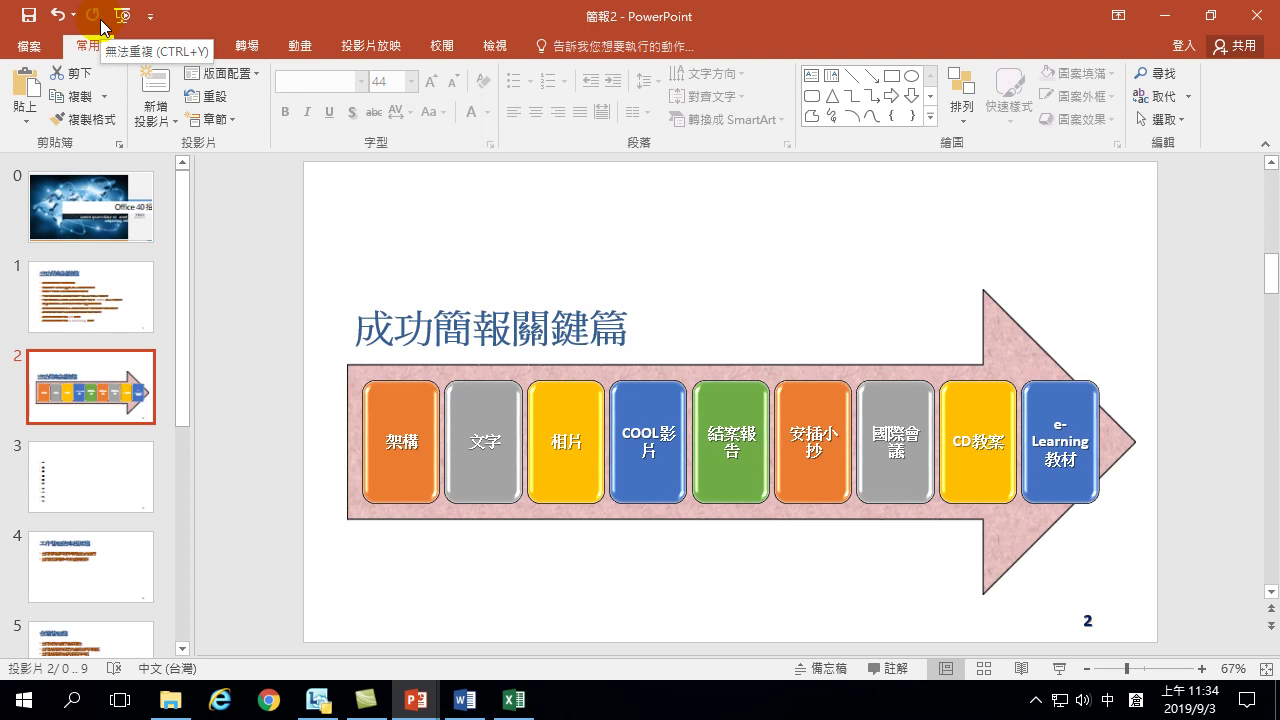
Step: Save the presentation as 'Office 40招' in the D:\Office folder
left_click(29, 17)
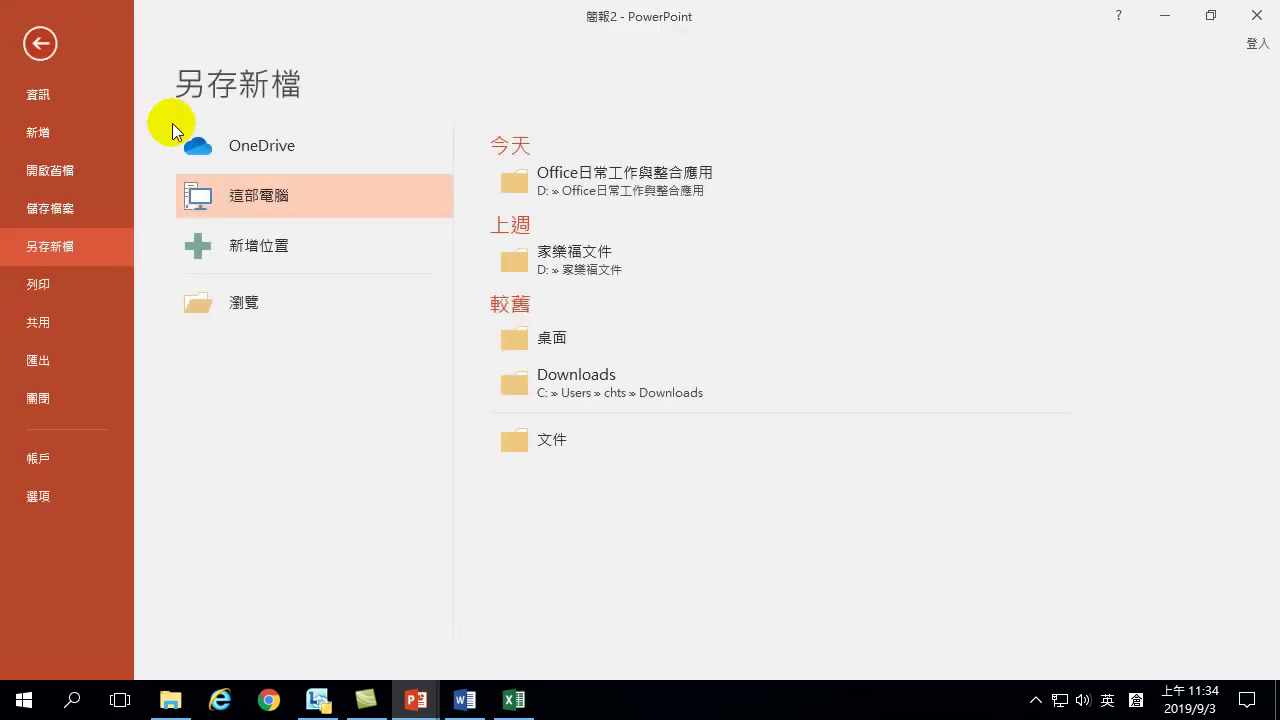
left_click(252, 310)
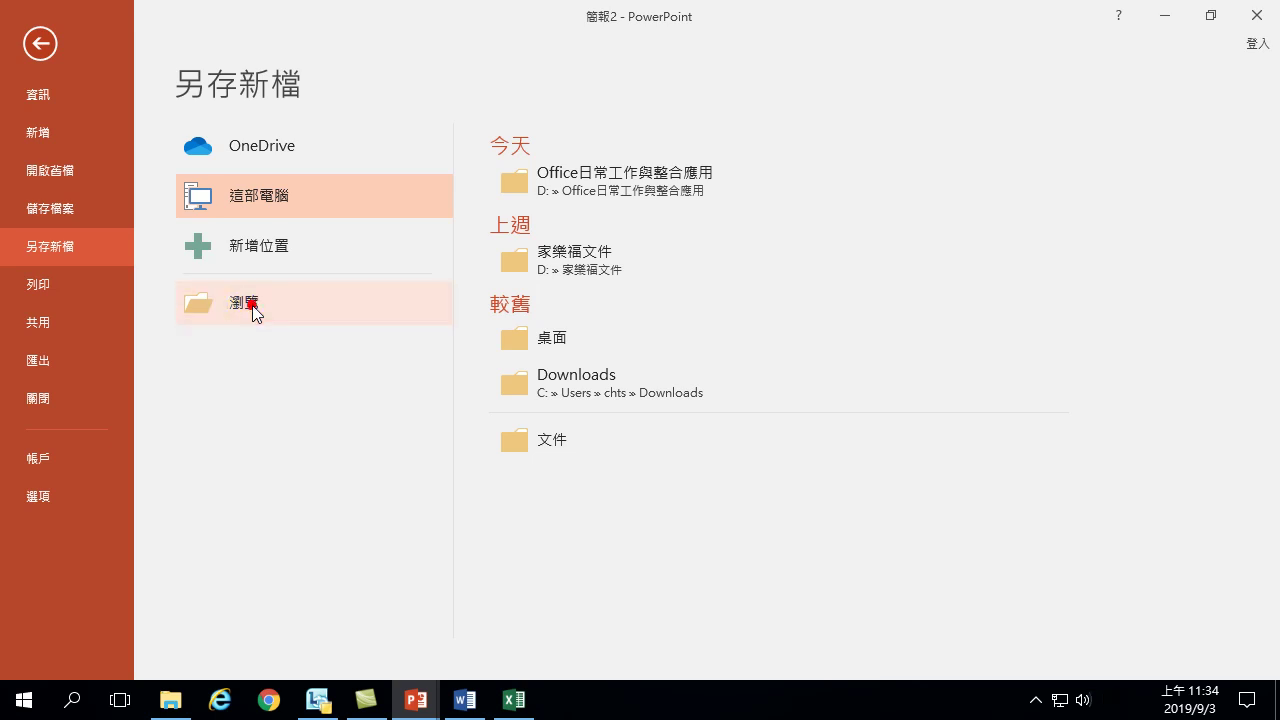
left_click(106, 310)
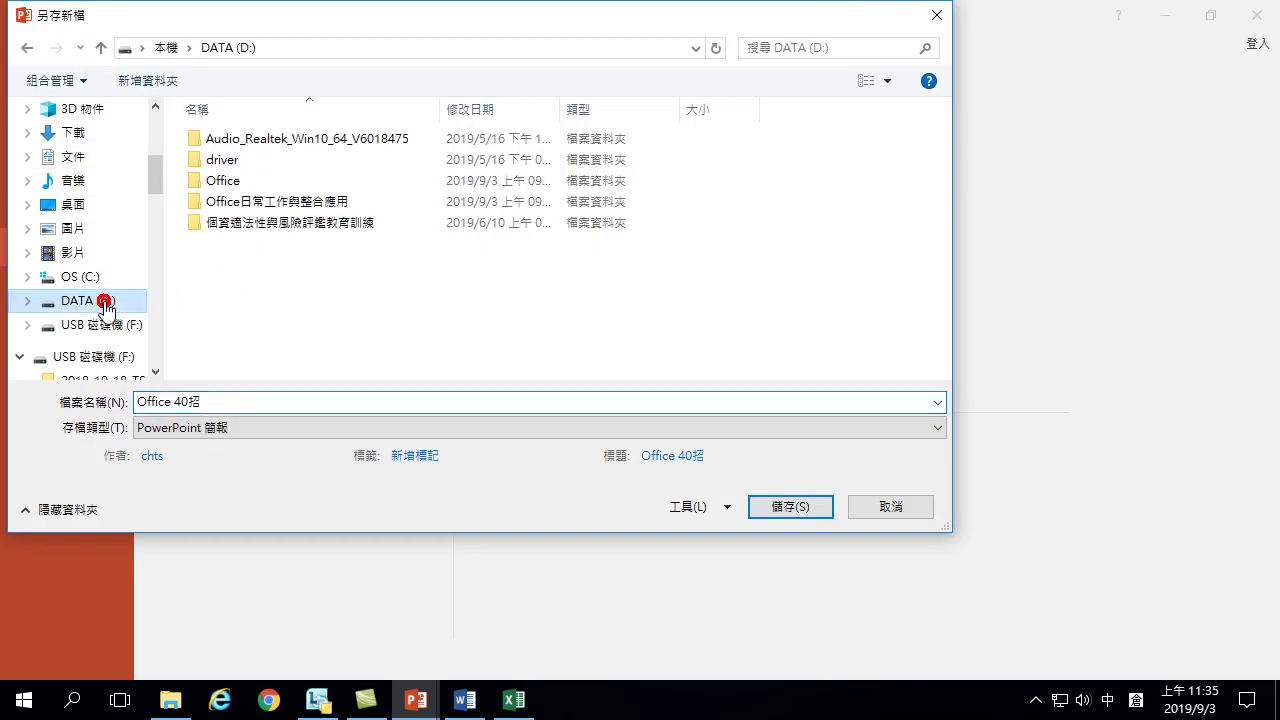
double_click(223, 180)
left_click(228, 402)
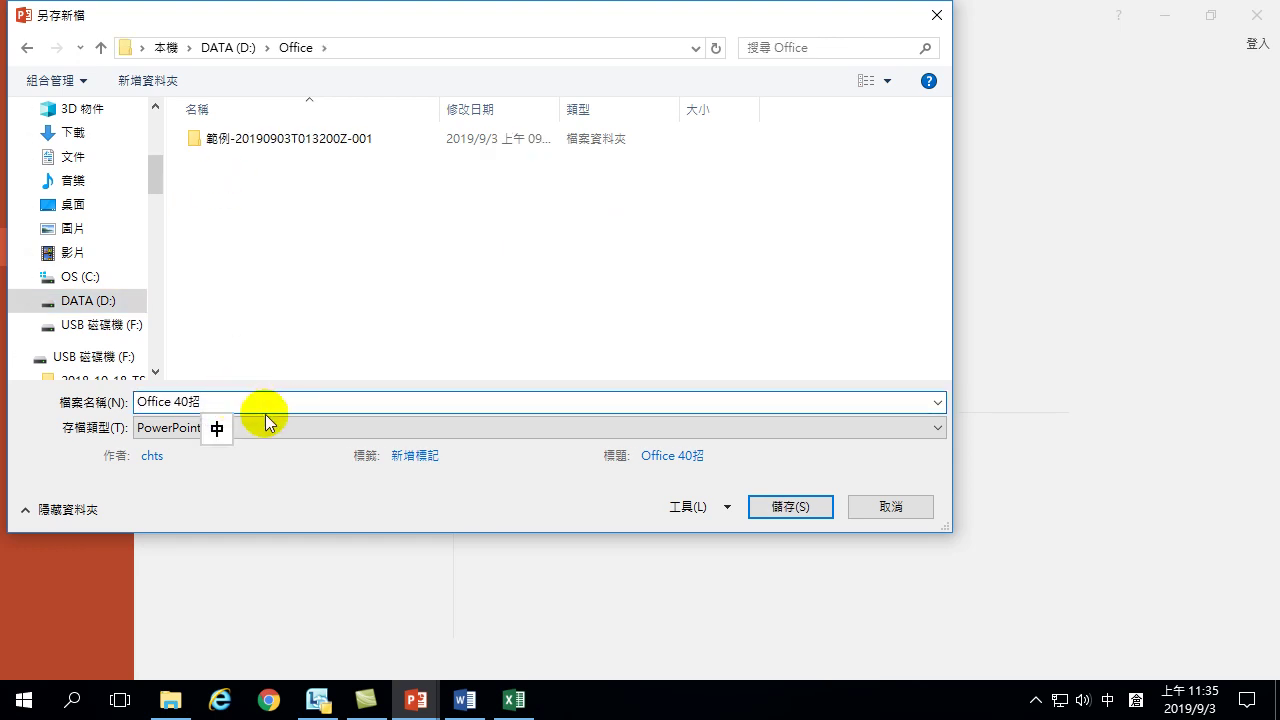
left_click(790, 508)
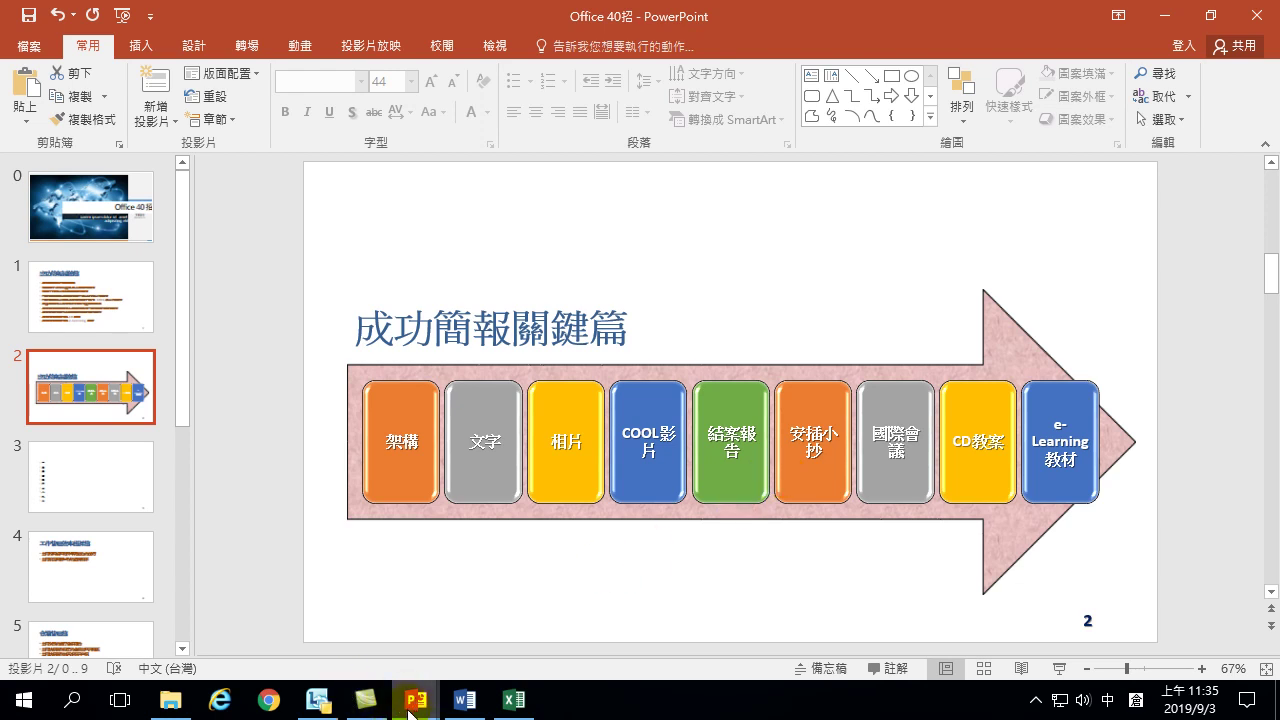
Step: Switch from PowerPoint to the Word document Office_四十招 using the taskbar
mouse_move(414, 712)
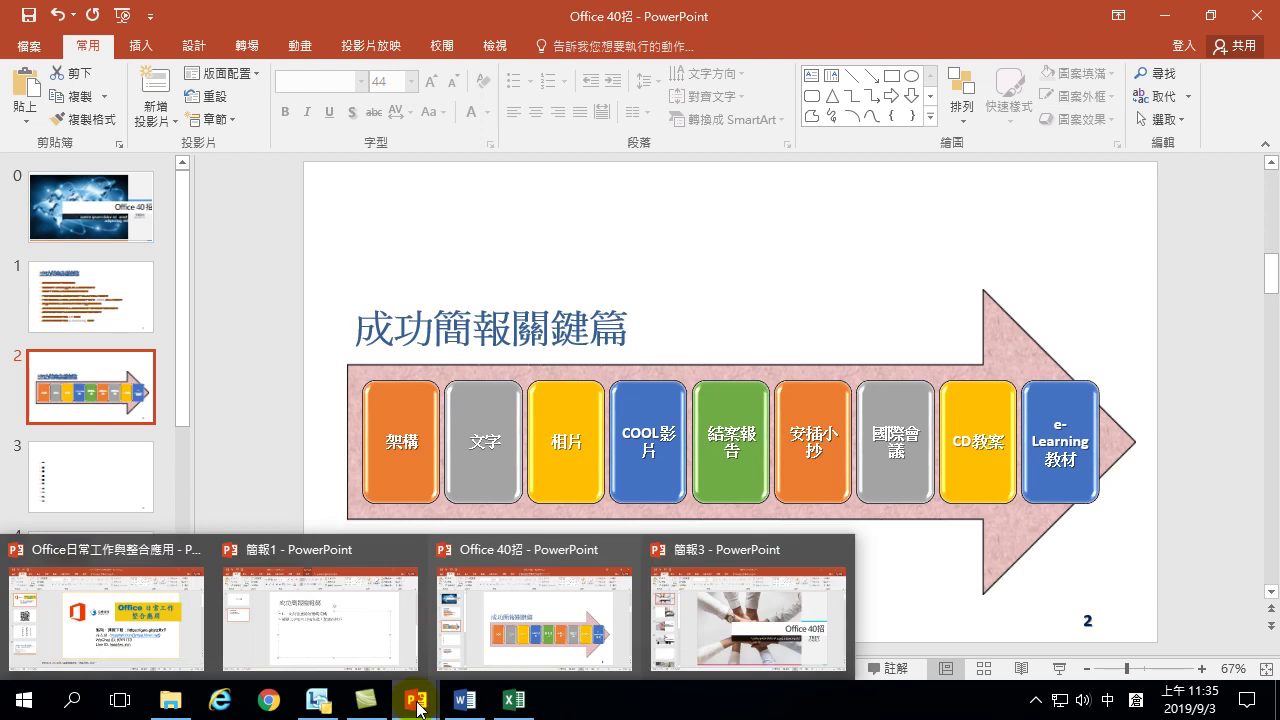
left_click(268, 408)
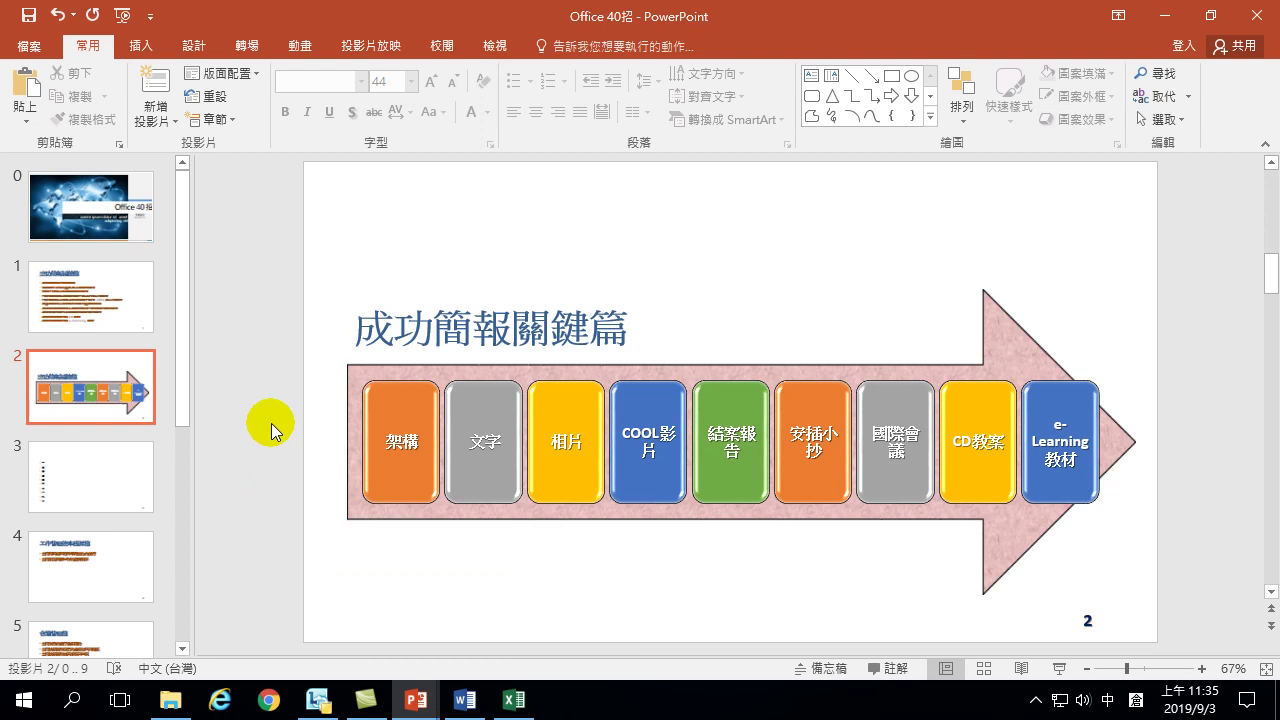
left_click(466, 700)
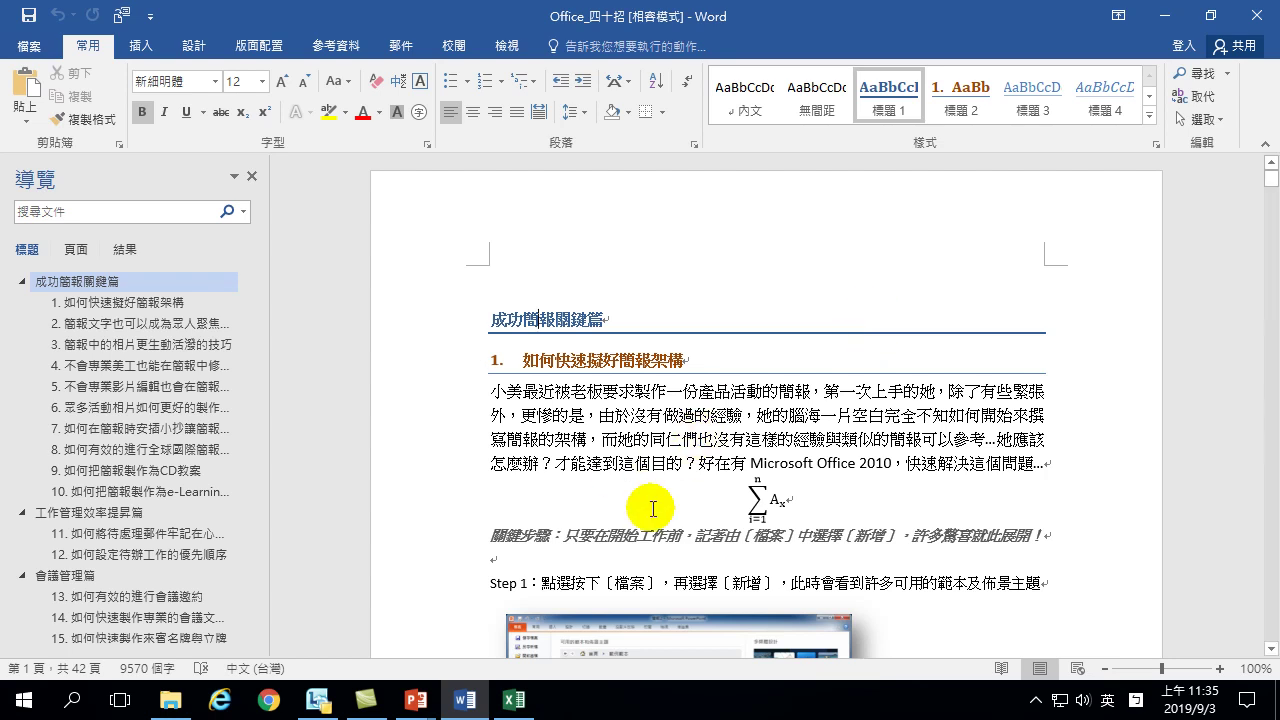
Step: Put the cursor on the empty line above Step 1 and browse the WordArt styles without inserting any
scroll(600, 525, "down", 3)
left_click(507, 365)
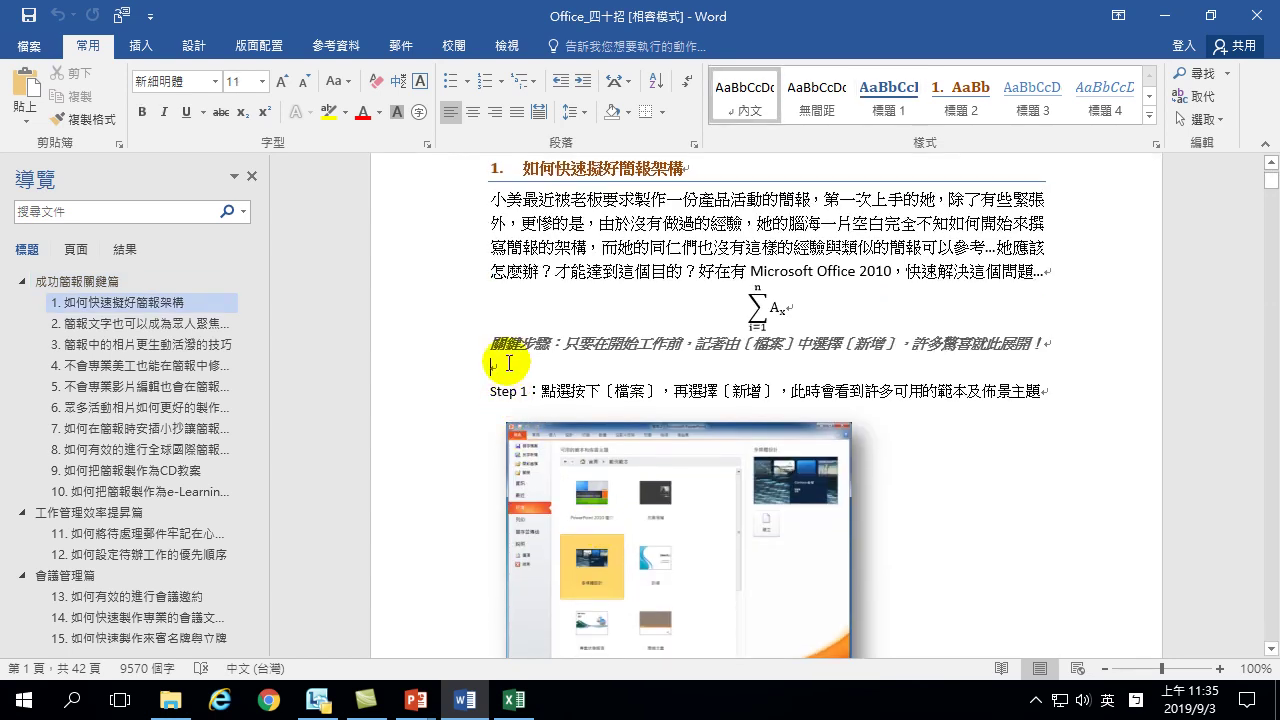
scroll(520, 368, "up", 3)
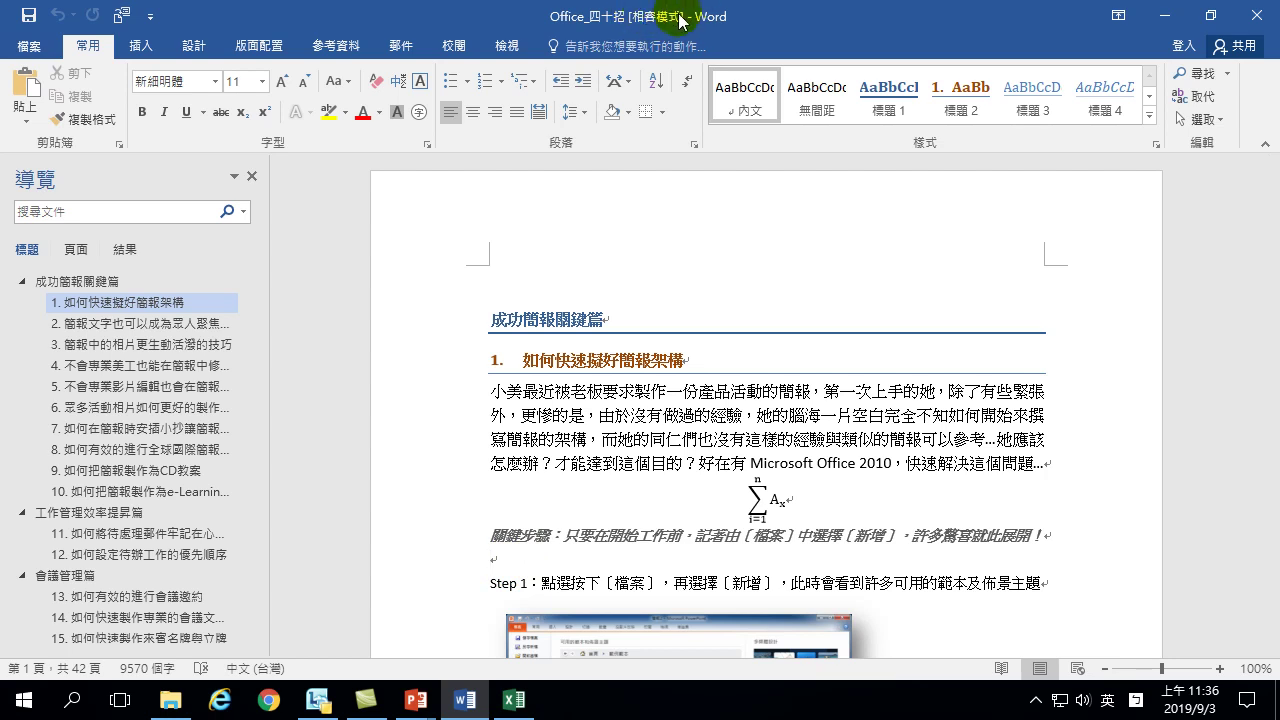
left_click(137, 46)
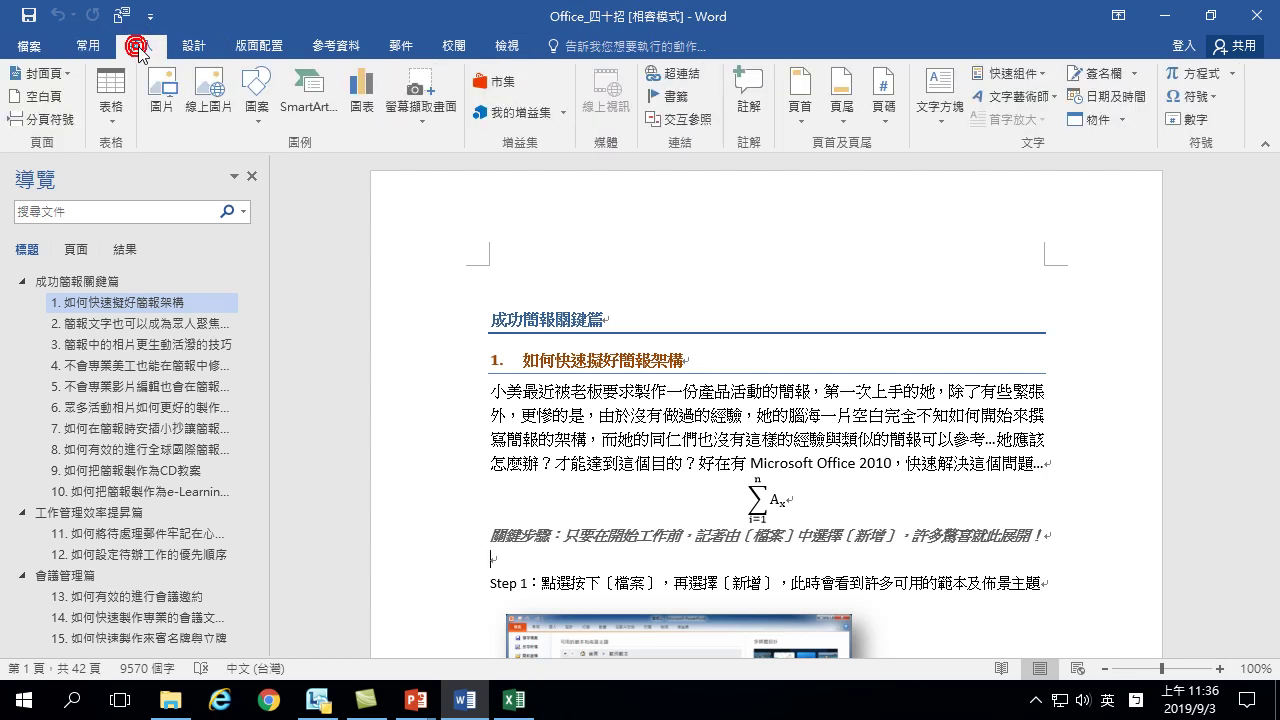
left_click(1044, 99)
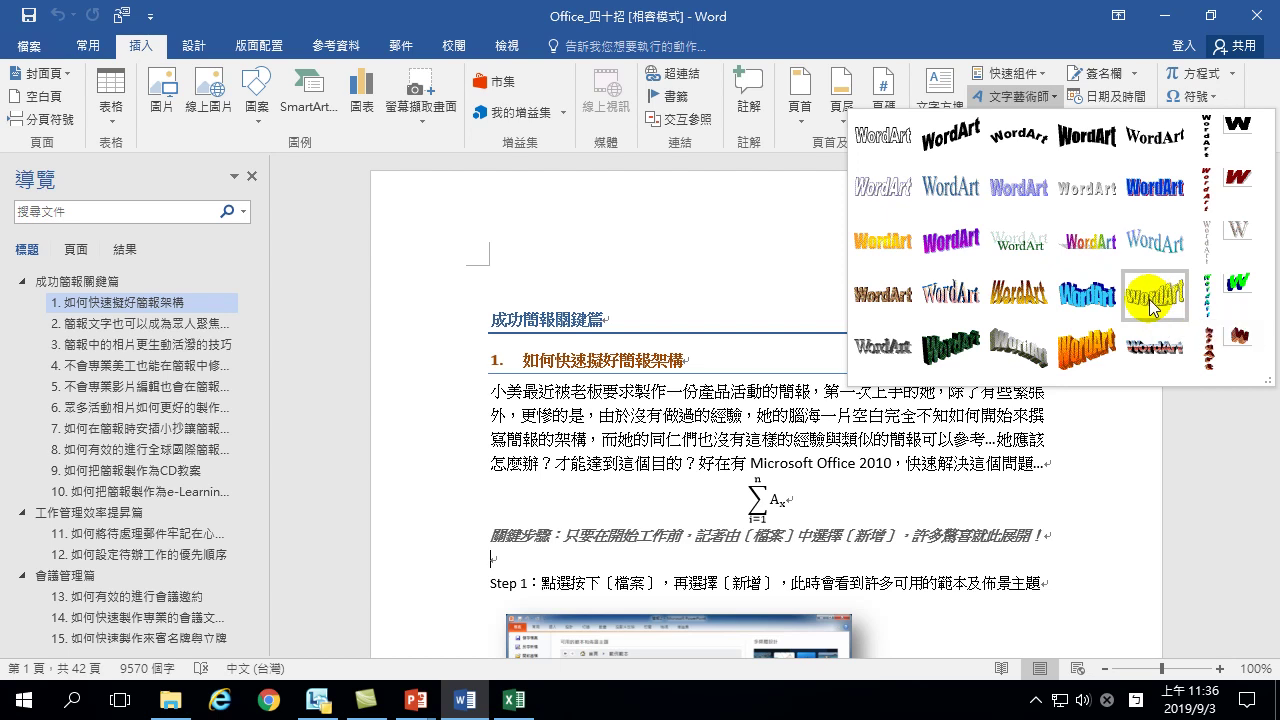
left_click(535, 556)
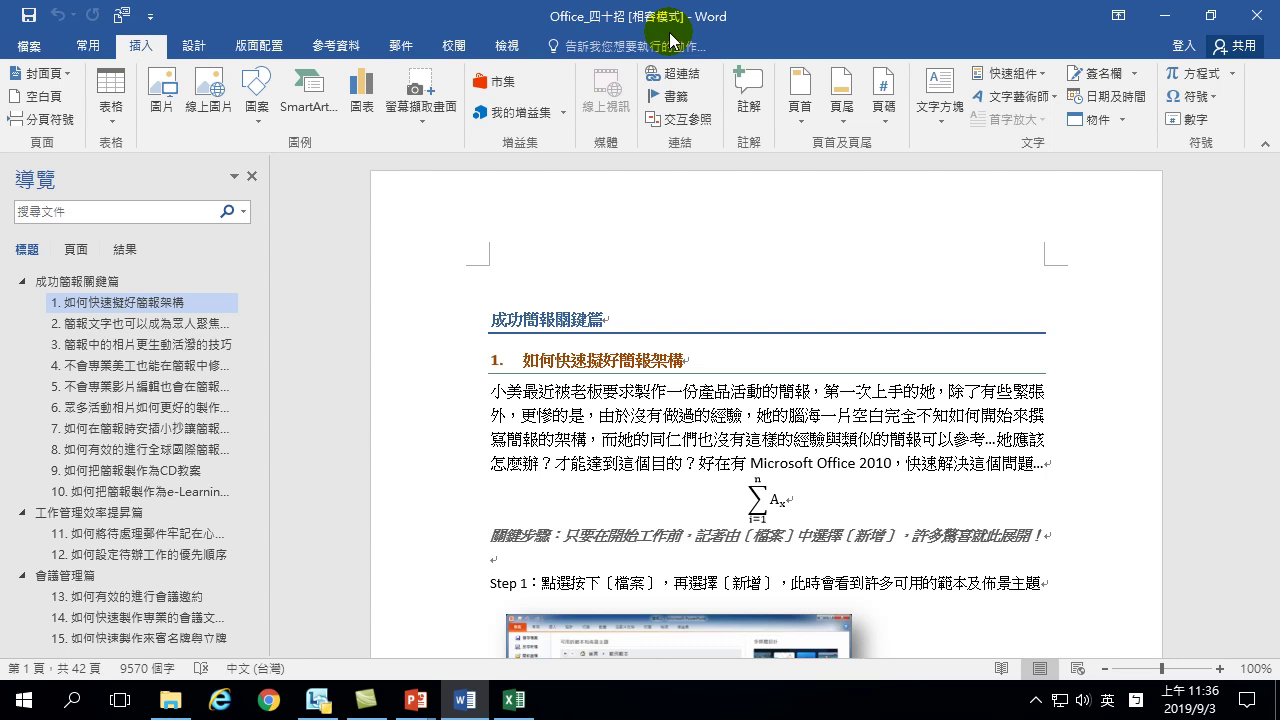
Step: Save Office_四十招 as a Word 文件 and accept the upgrade to the newest format
left_click(31, 50)
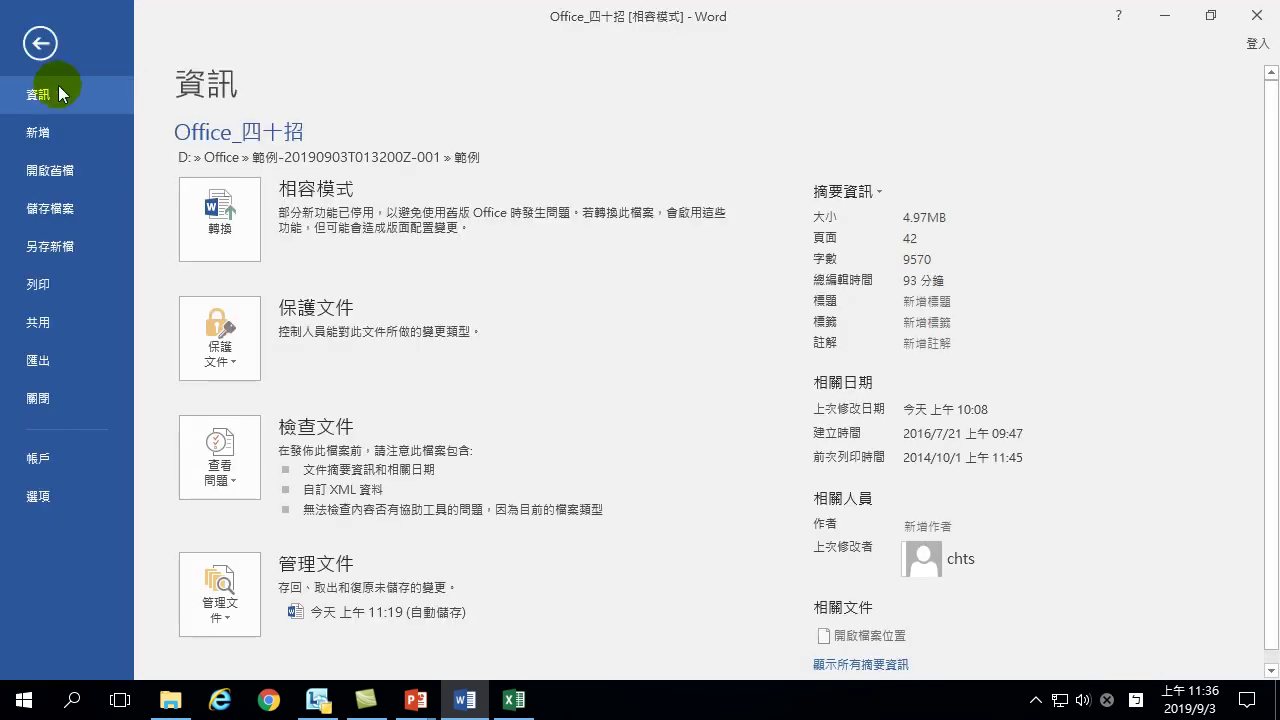
left_click(47, 247)
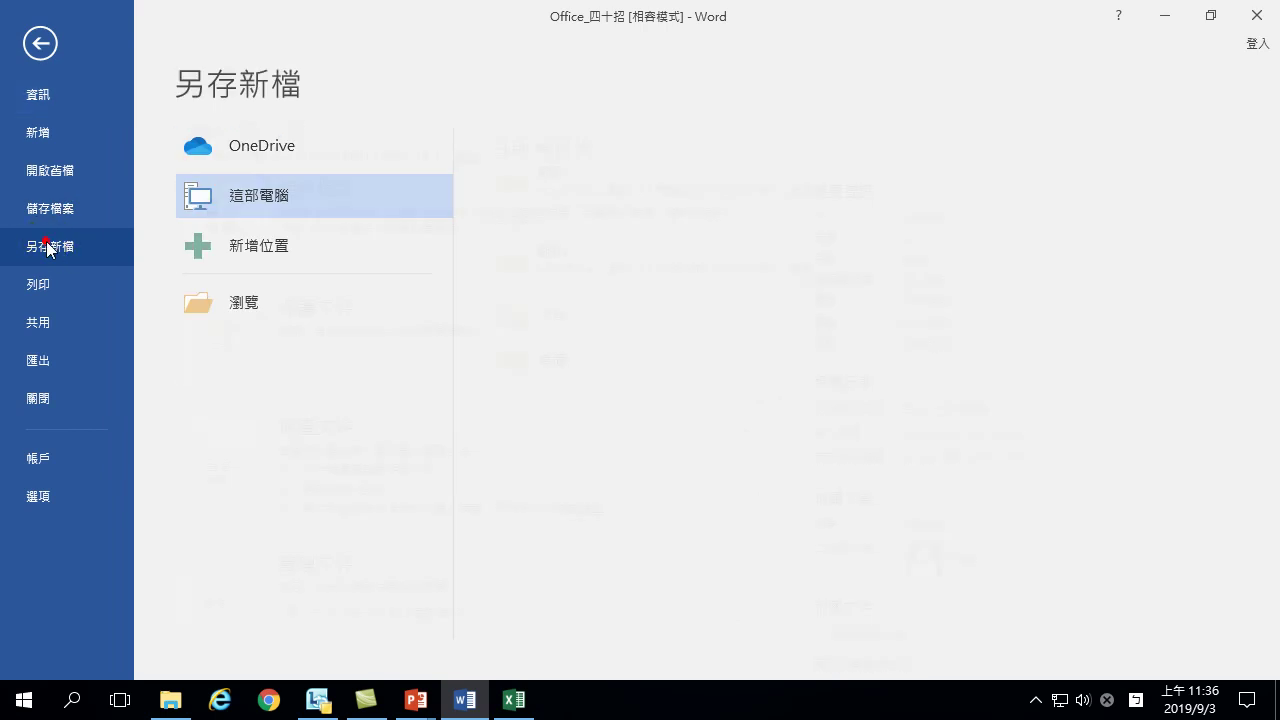
left_click(249, 309)
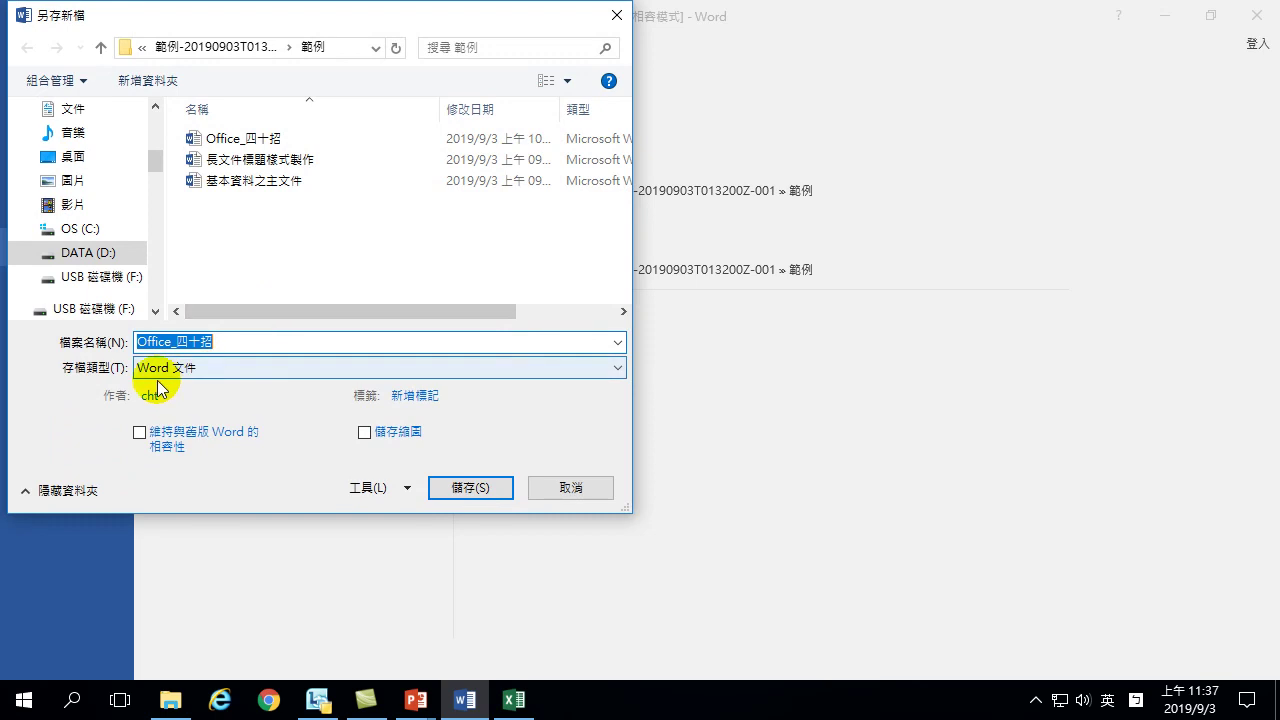
left_click(163, 367)
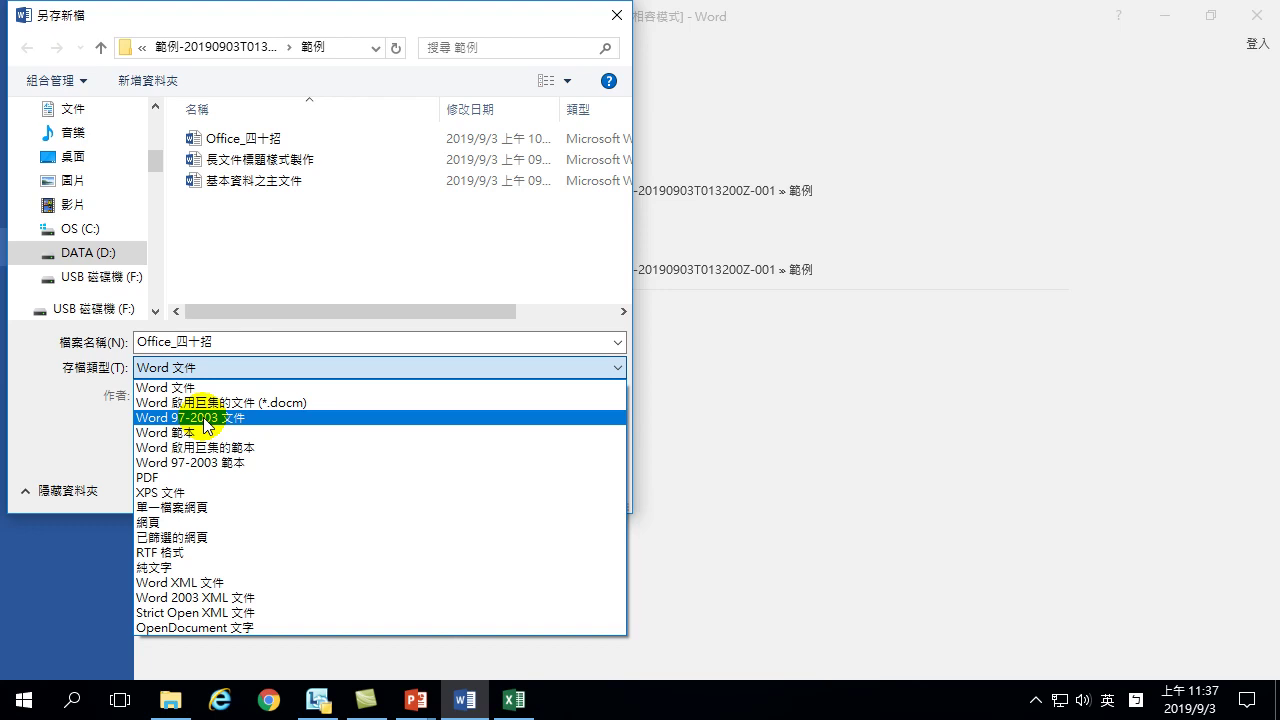
left_click(155, 389)
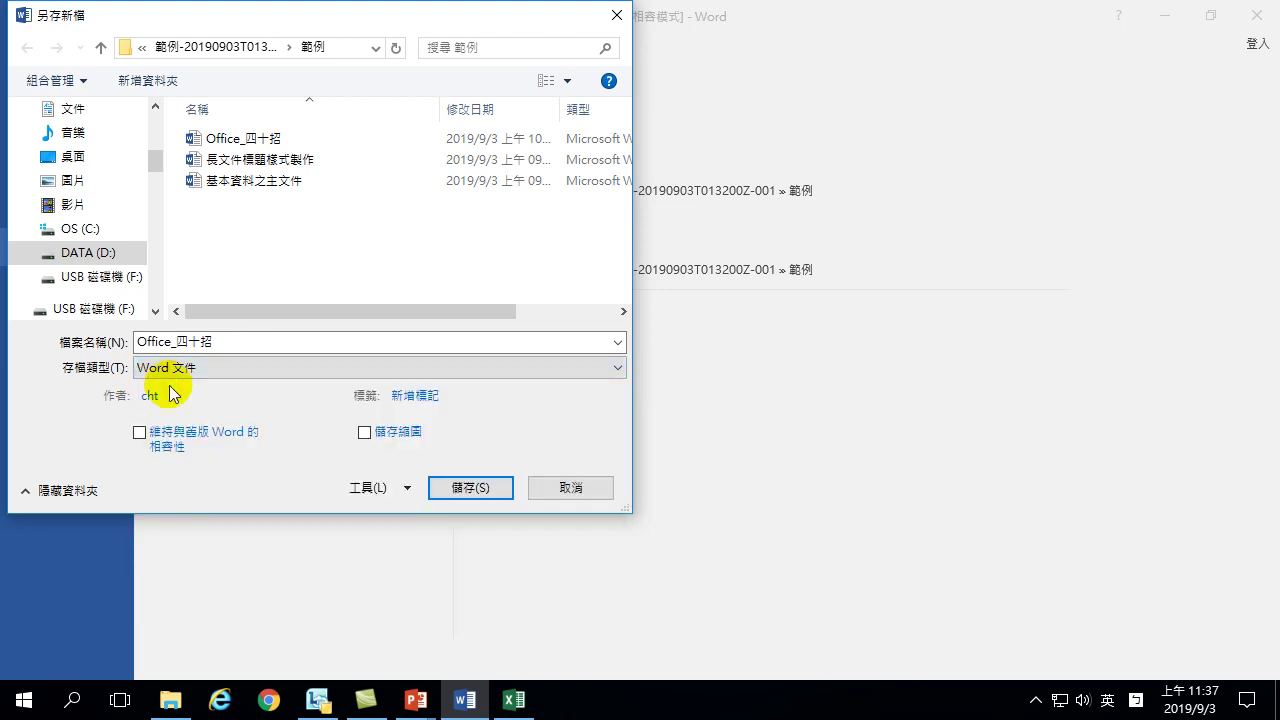
left_click(462, 488)
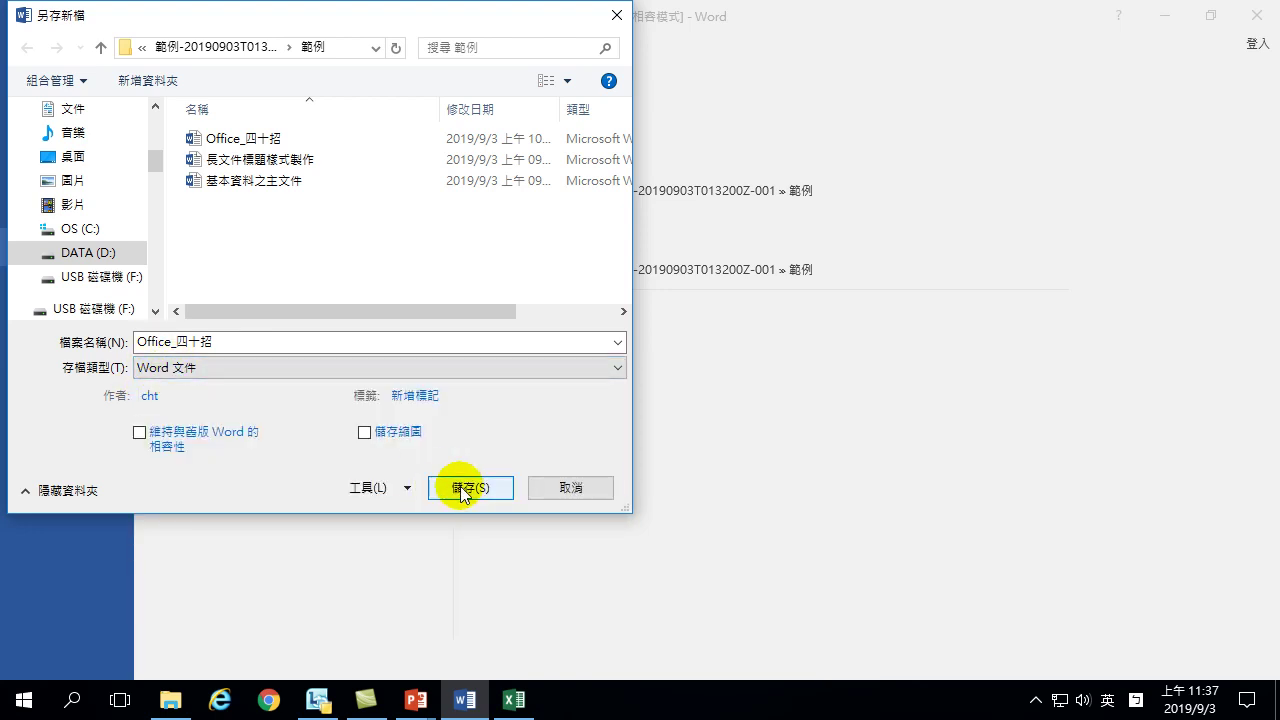
left_click(227, 342)
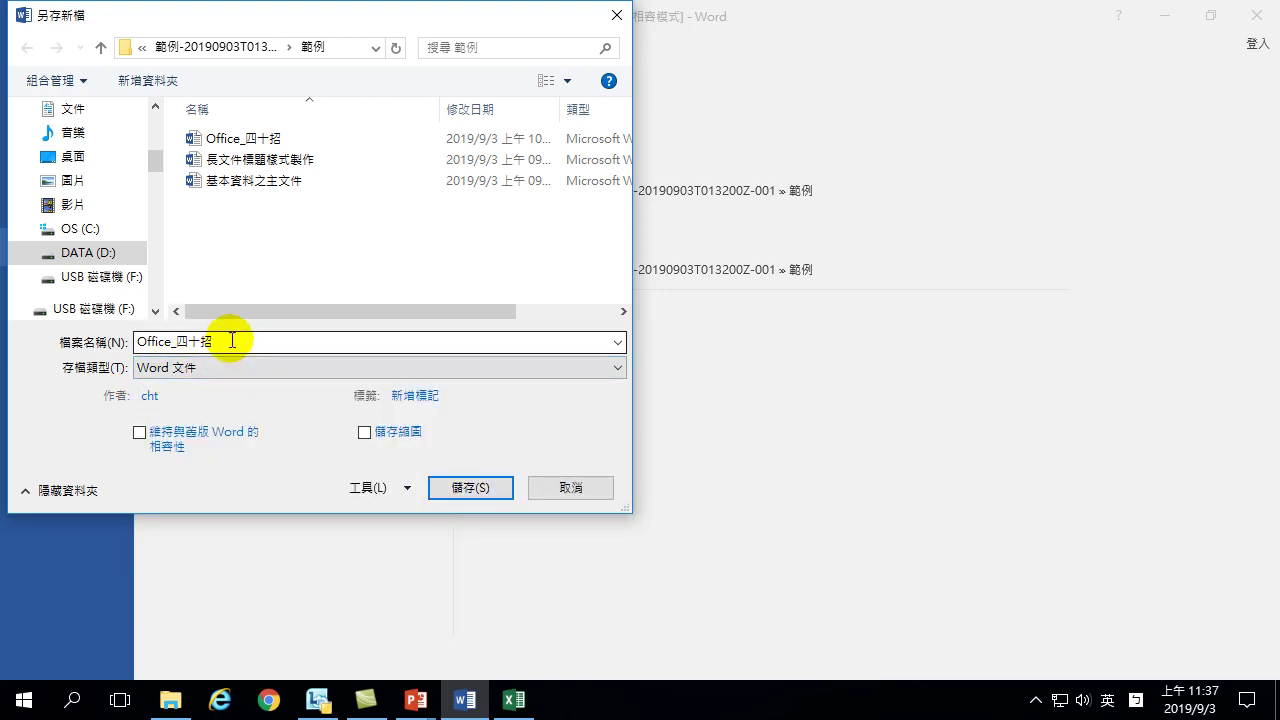
left_click(470, 487)
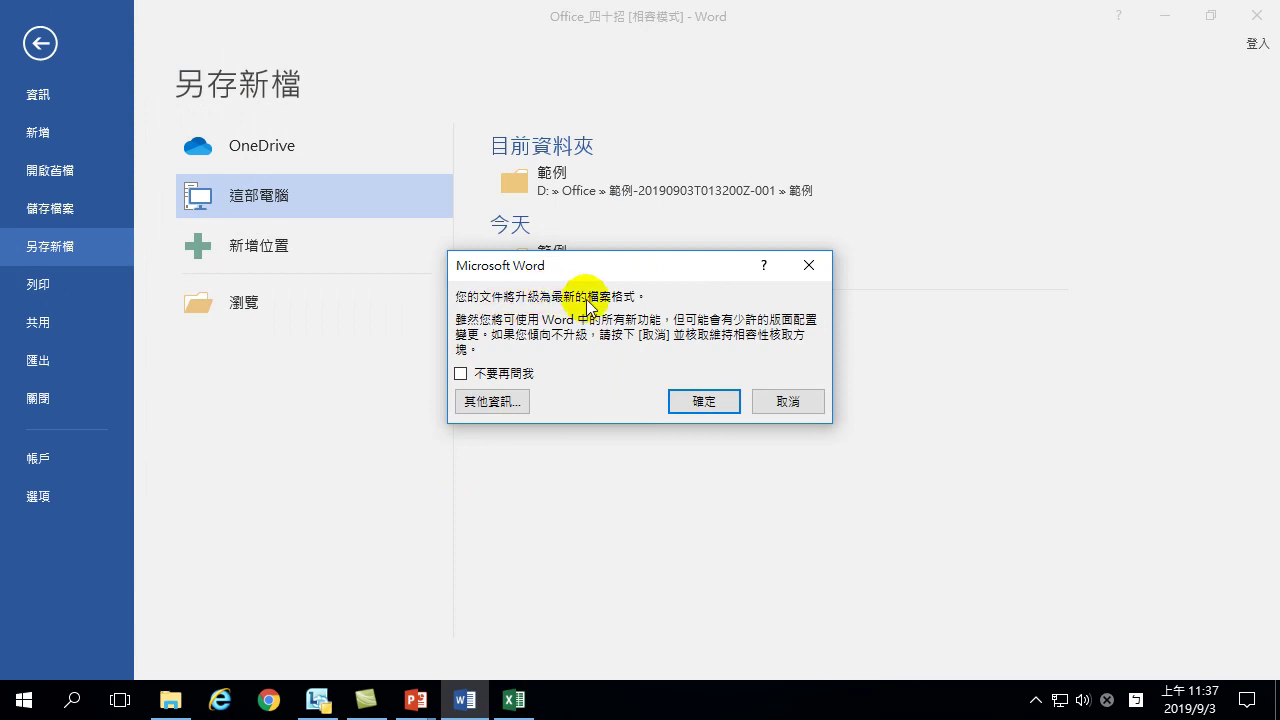
left_click(722, 406)
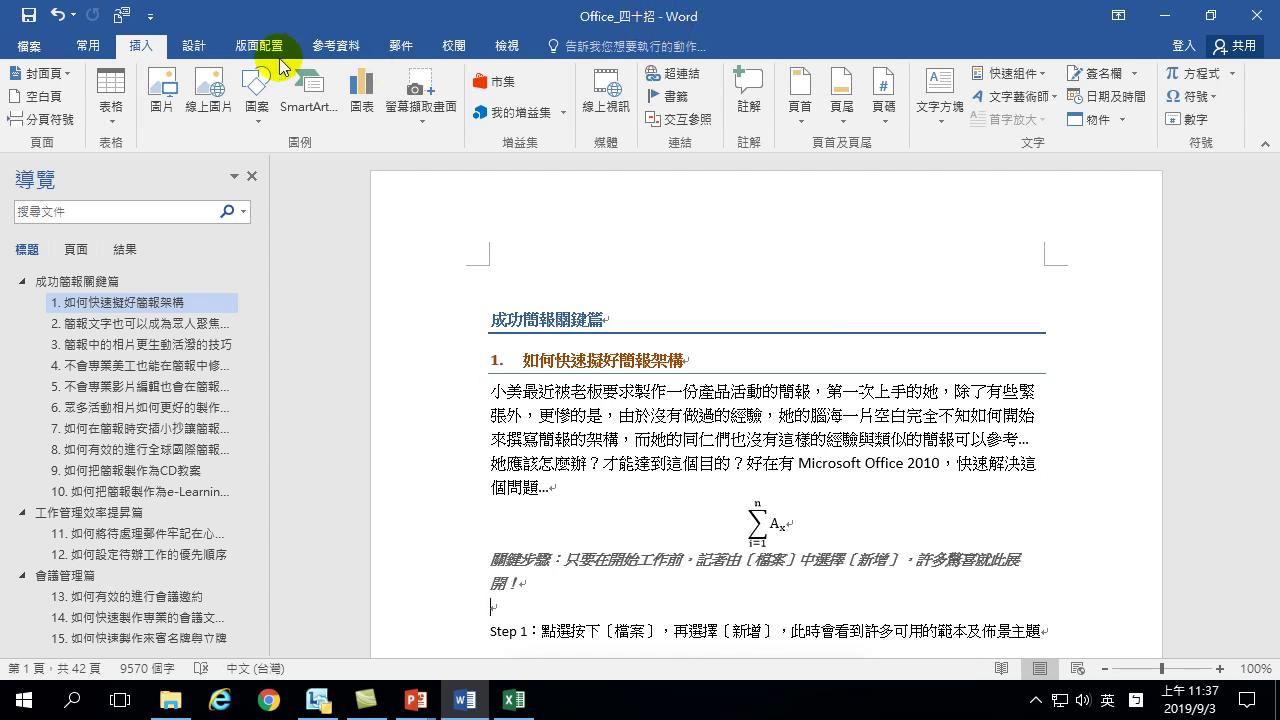
Step: Insert an orange WordArt and select its placeholder text
left_click(1012, 96)
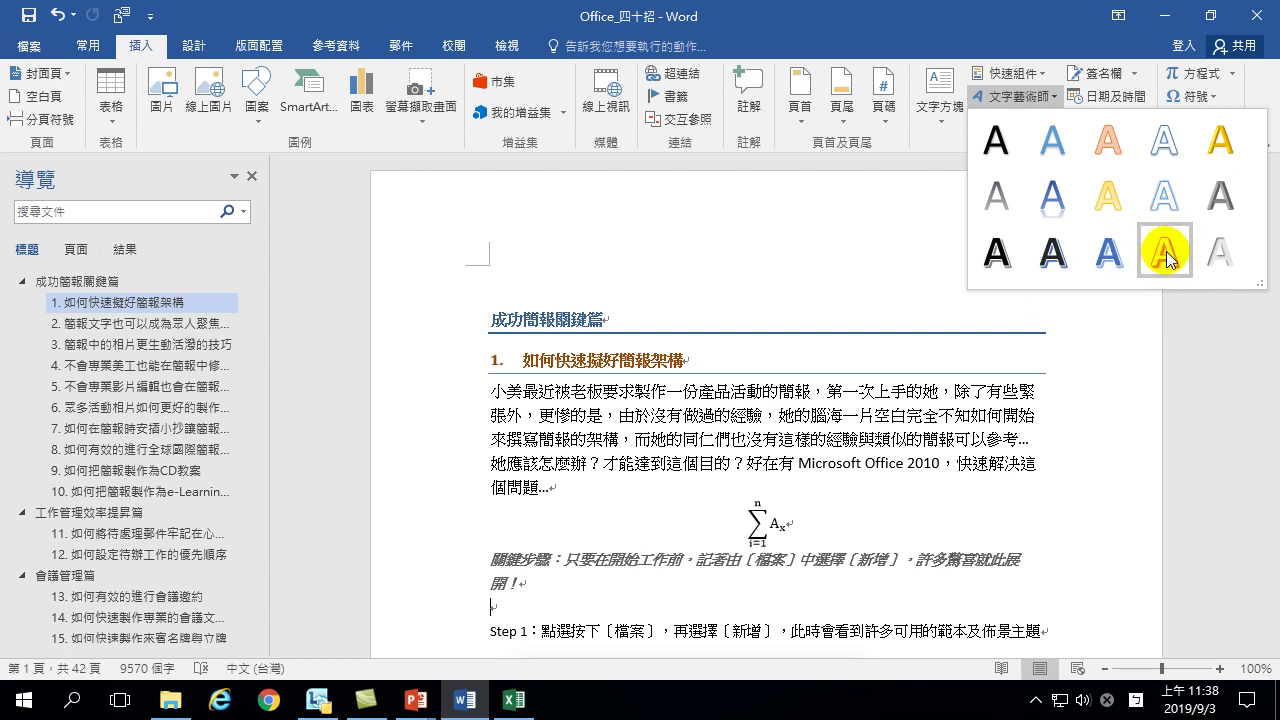
left_click(1165, 251)
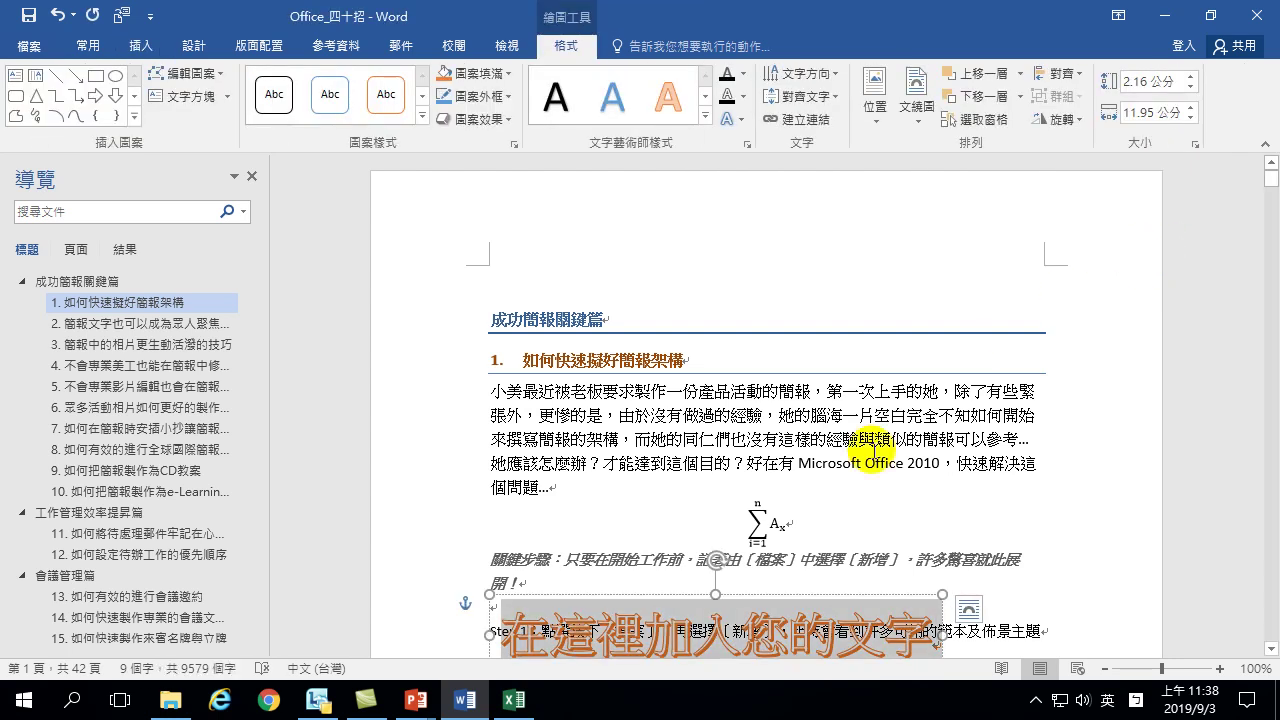
scroll(693, 525, "down", 1)
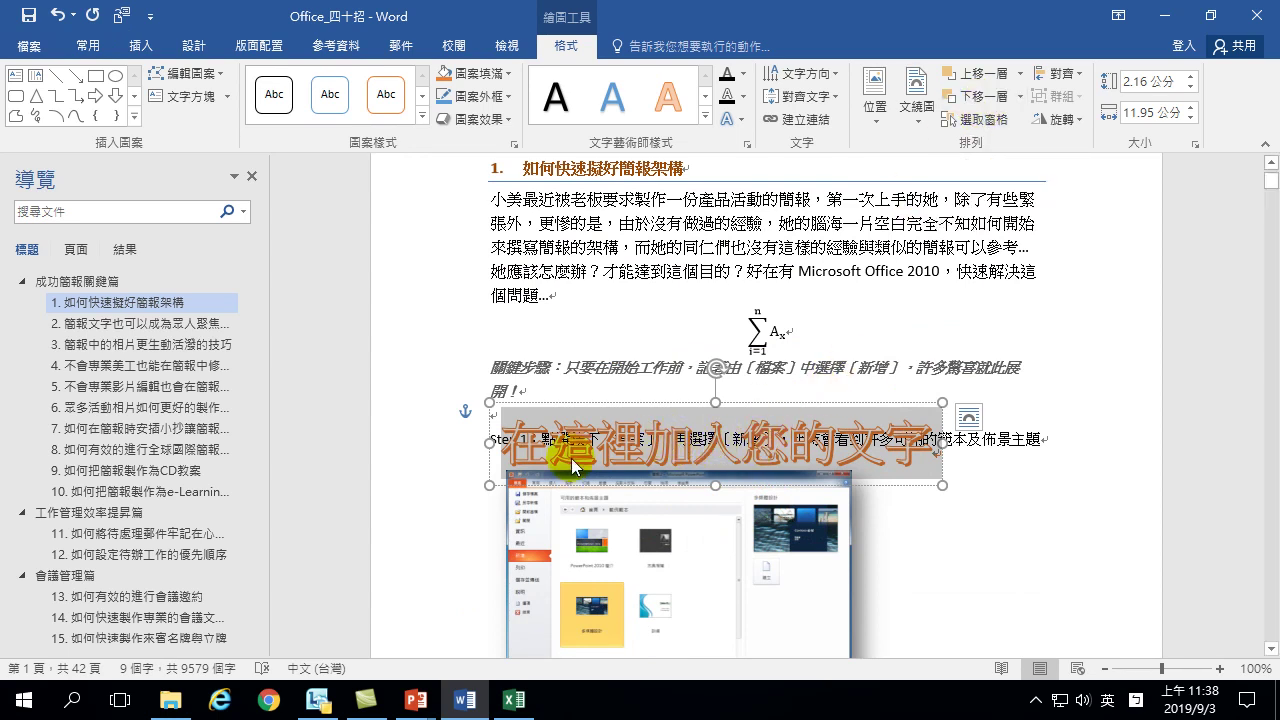
left_click(790, 440)
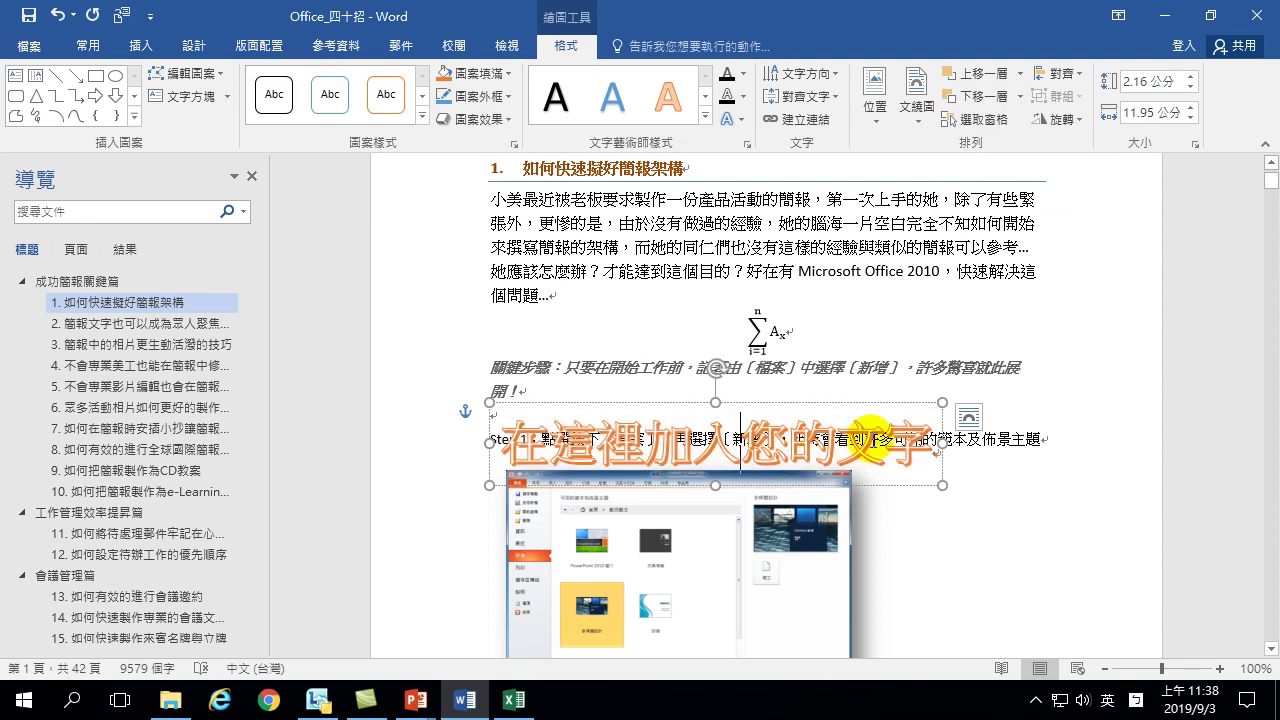
double_click(915, 440)
left_click_drag(915, 440, 513, 473)
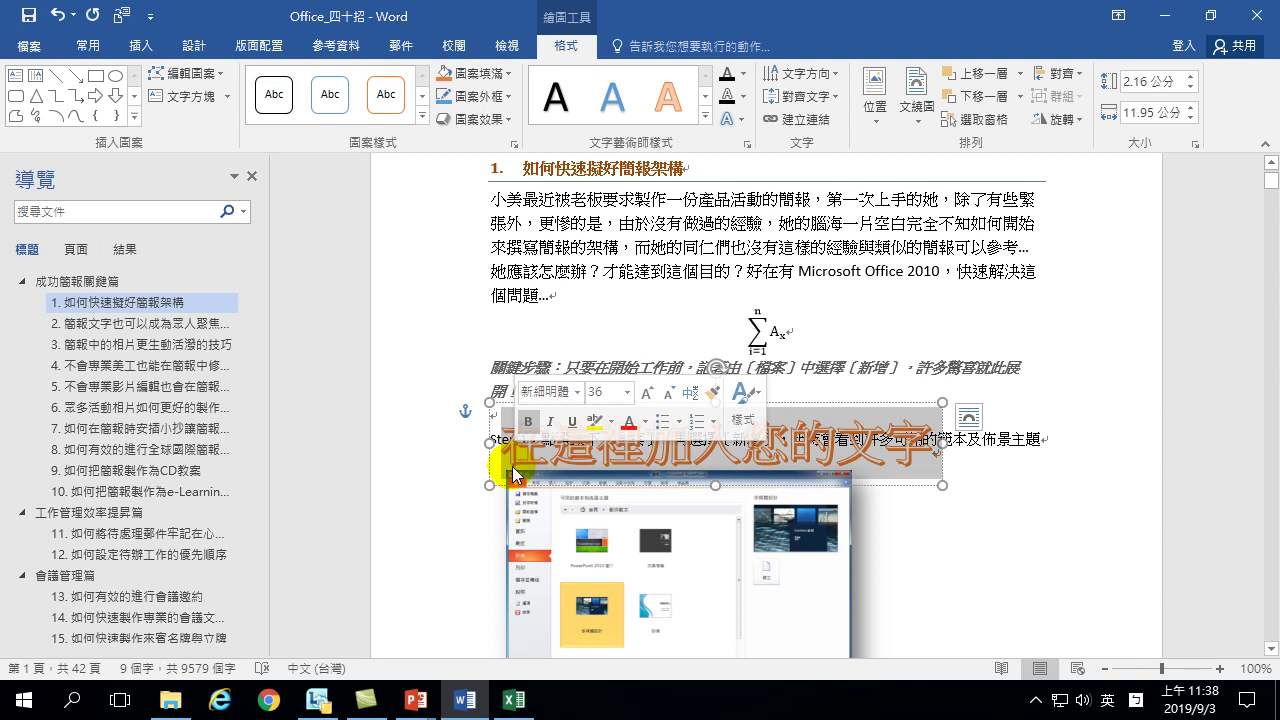
Step: Replace the WordArt text with 中華電信 using Chinese input
key("shift")
key("ctrl+shift")
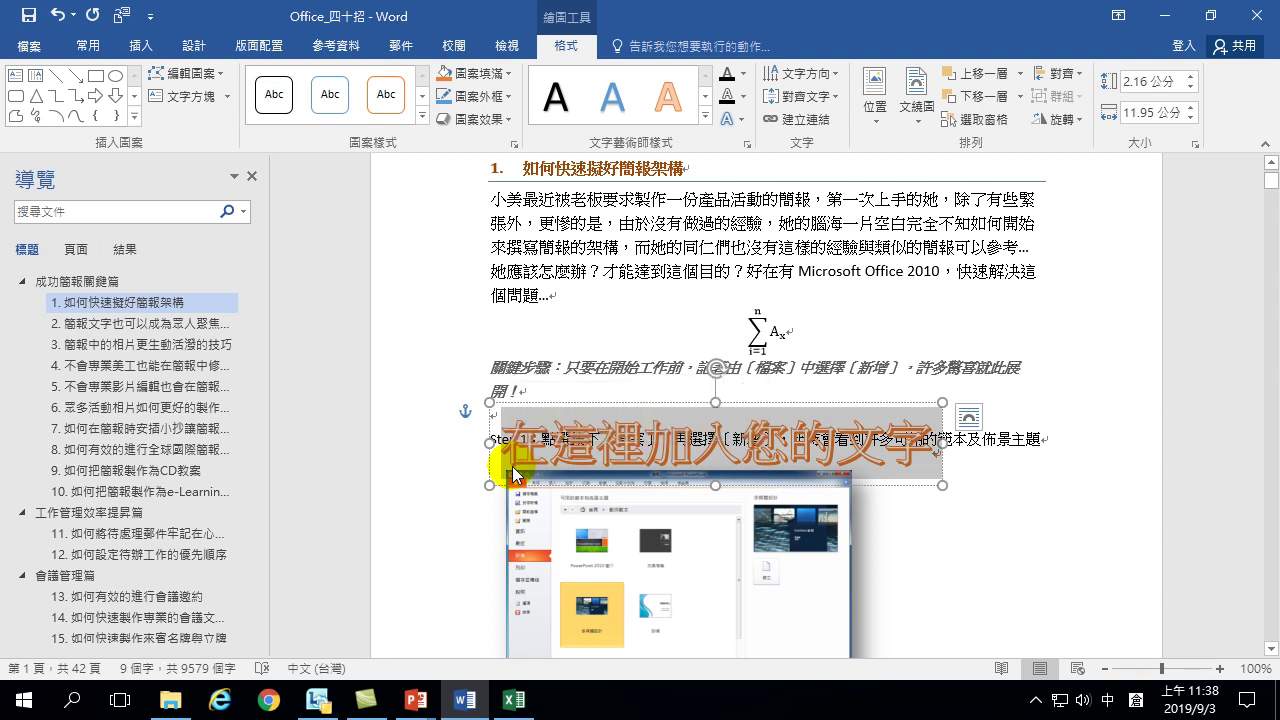
type("中華一月")
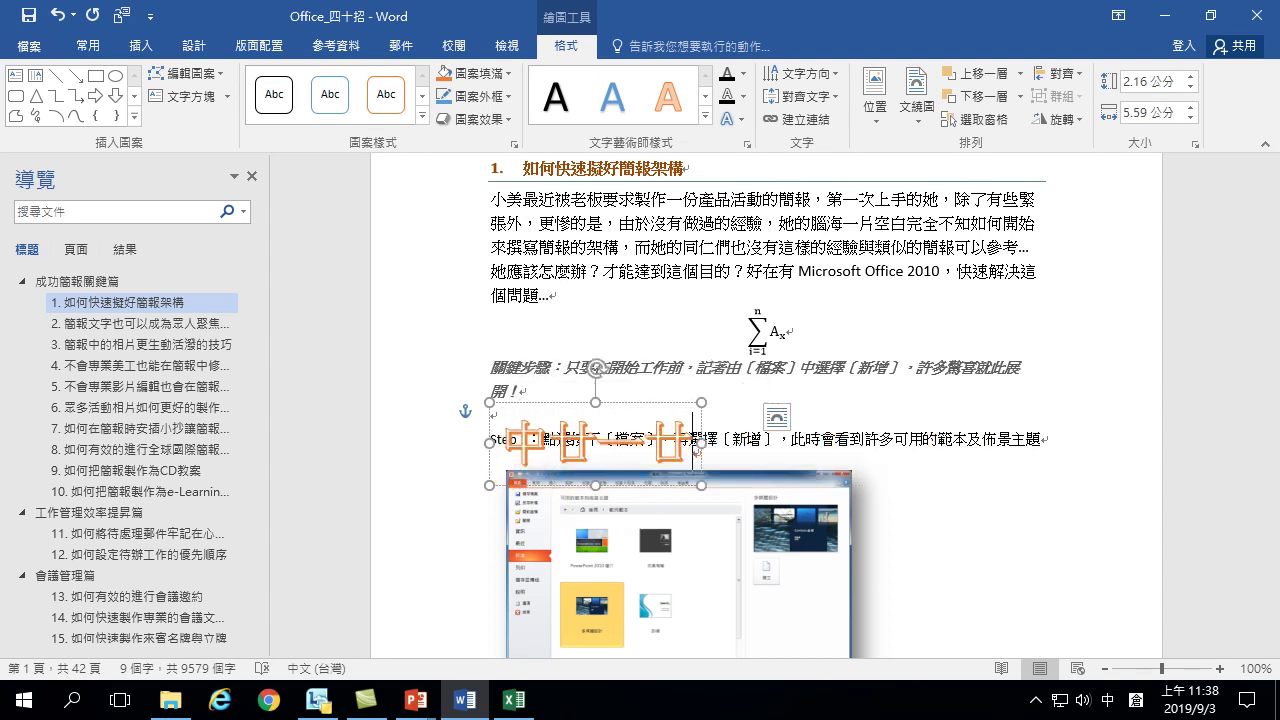
key("BackSpace")
key("BackSpace")
type("電信")
key("shift")
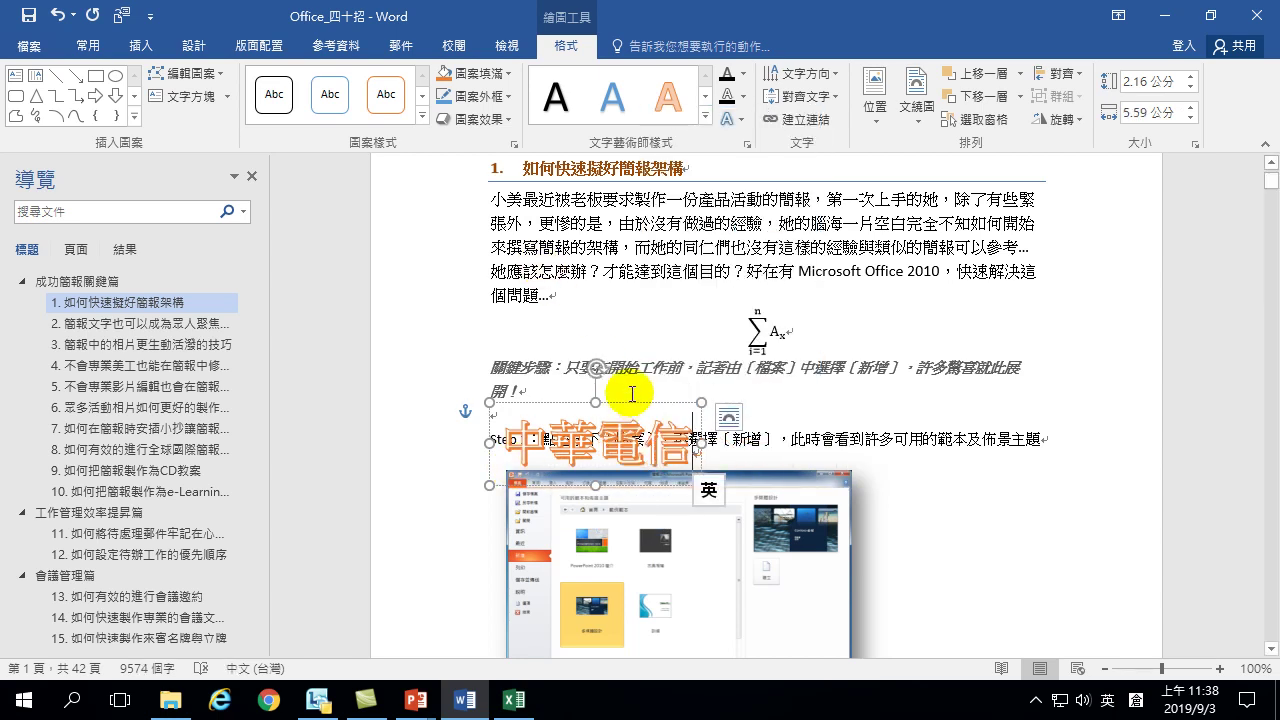
Step: Position the WordArt centred above Step 1, adding an empty paragraph, then select its text
left_click_drag(630, 402, 820, 406)
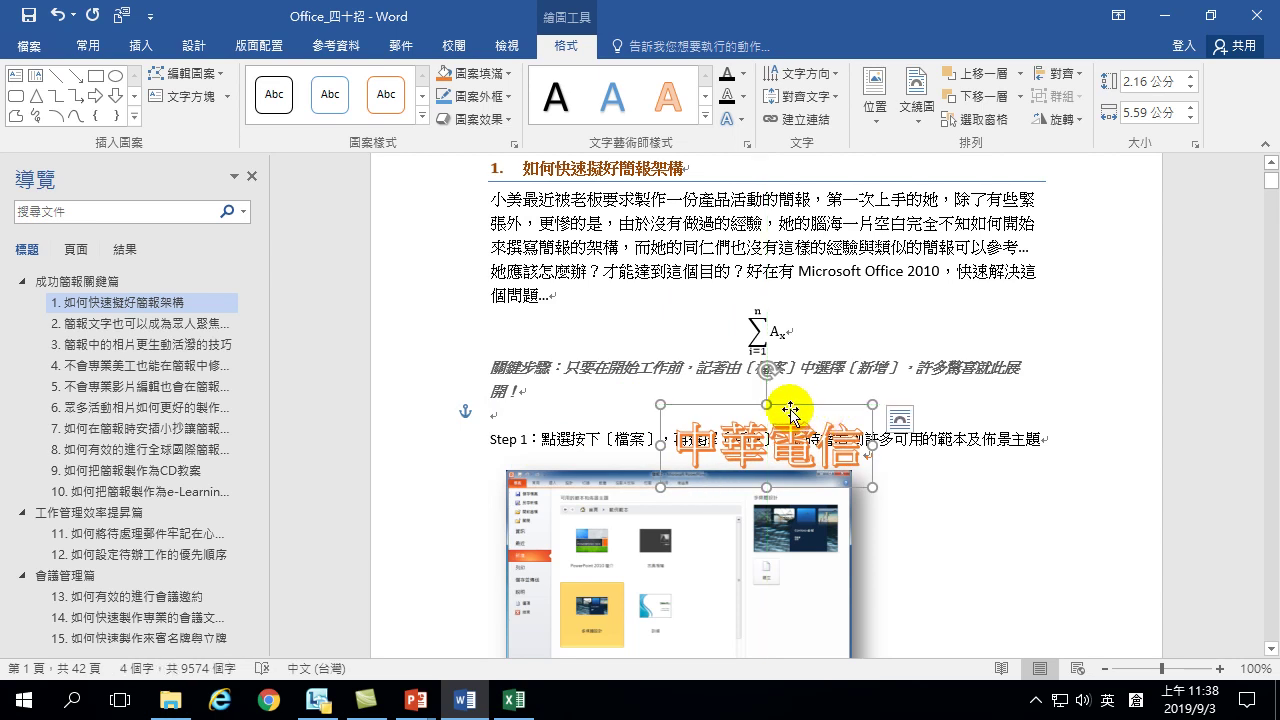
left_click(524, 418)
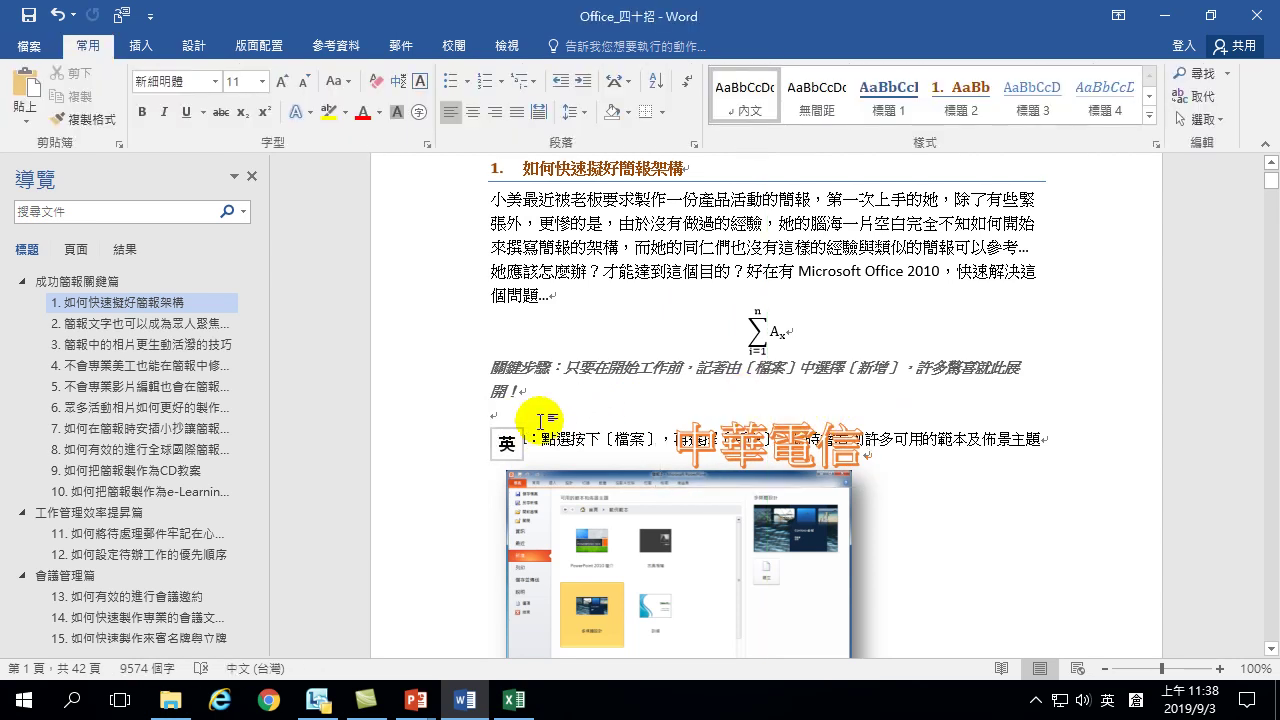
key("Return")
key("Return")
key("Return")
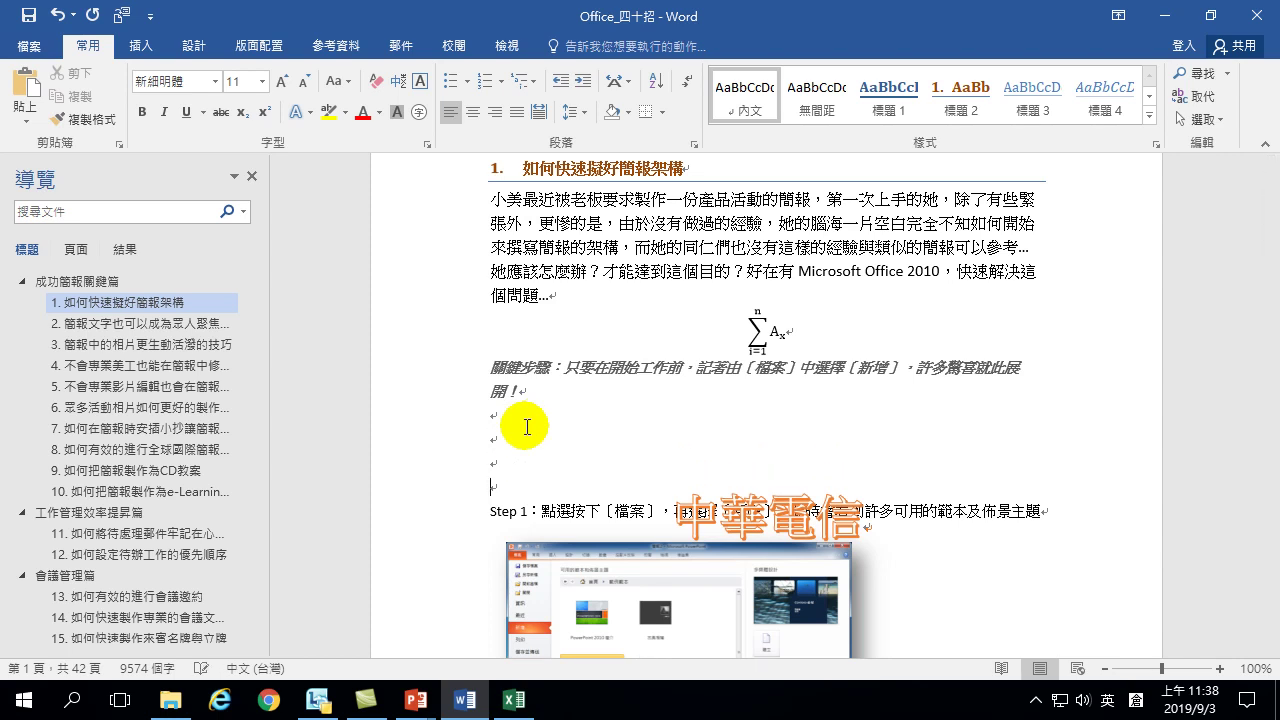
left_click_drag(760, 494, 795, 408)
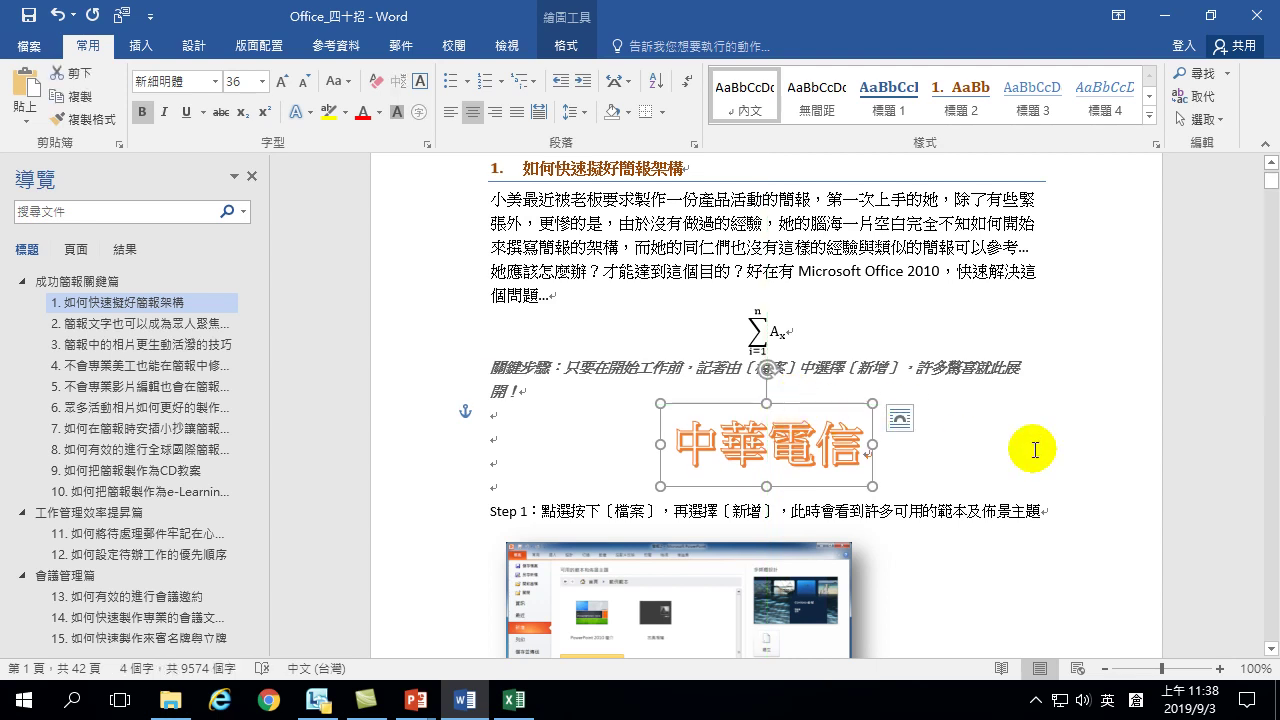
left_click(1192, 383)
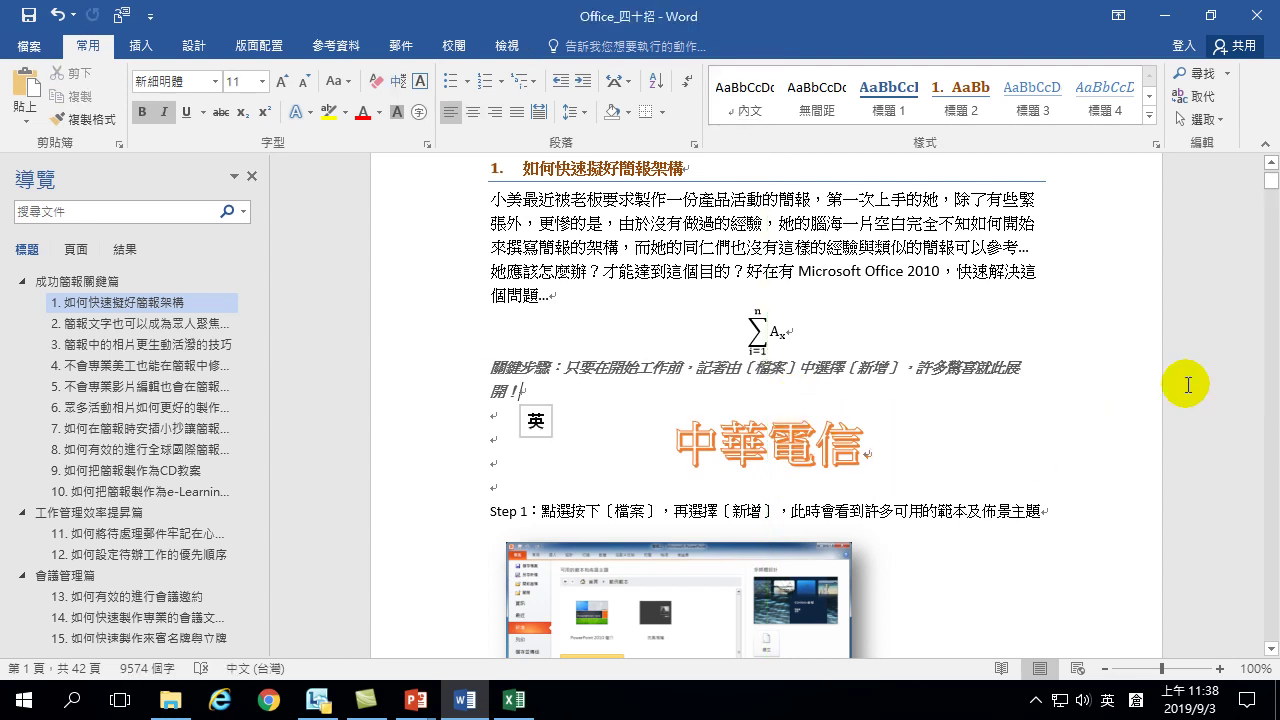
double_click(757, 444)
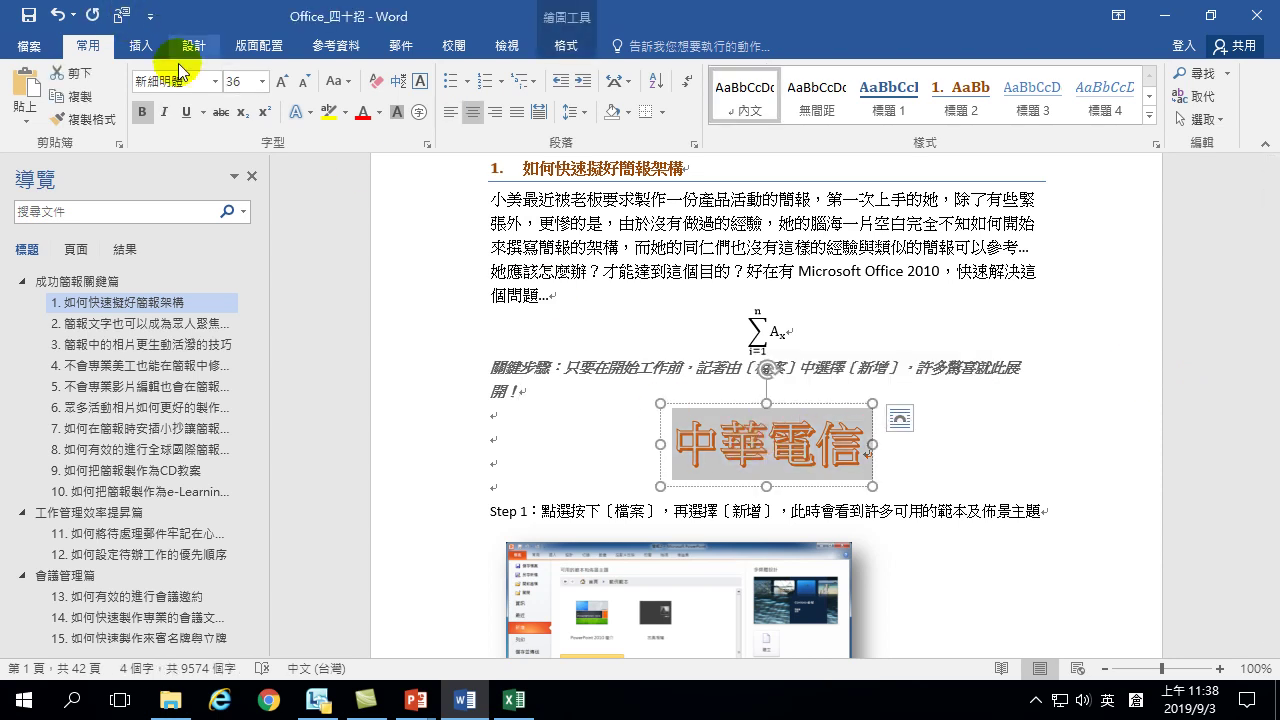
Step: Set the WordArt text font to 微軟正黑體
left_click(213, 82)
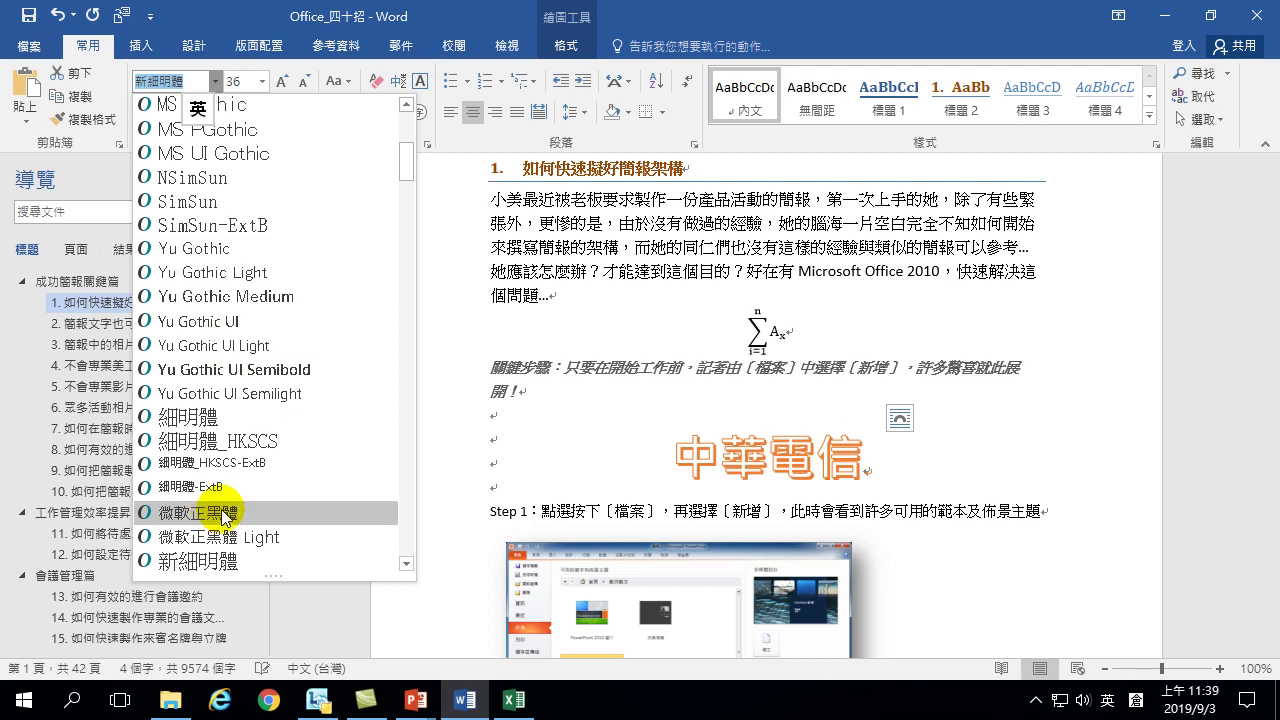
scroll(212, 495, "down", 3)
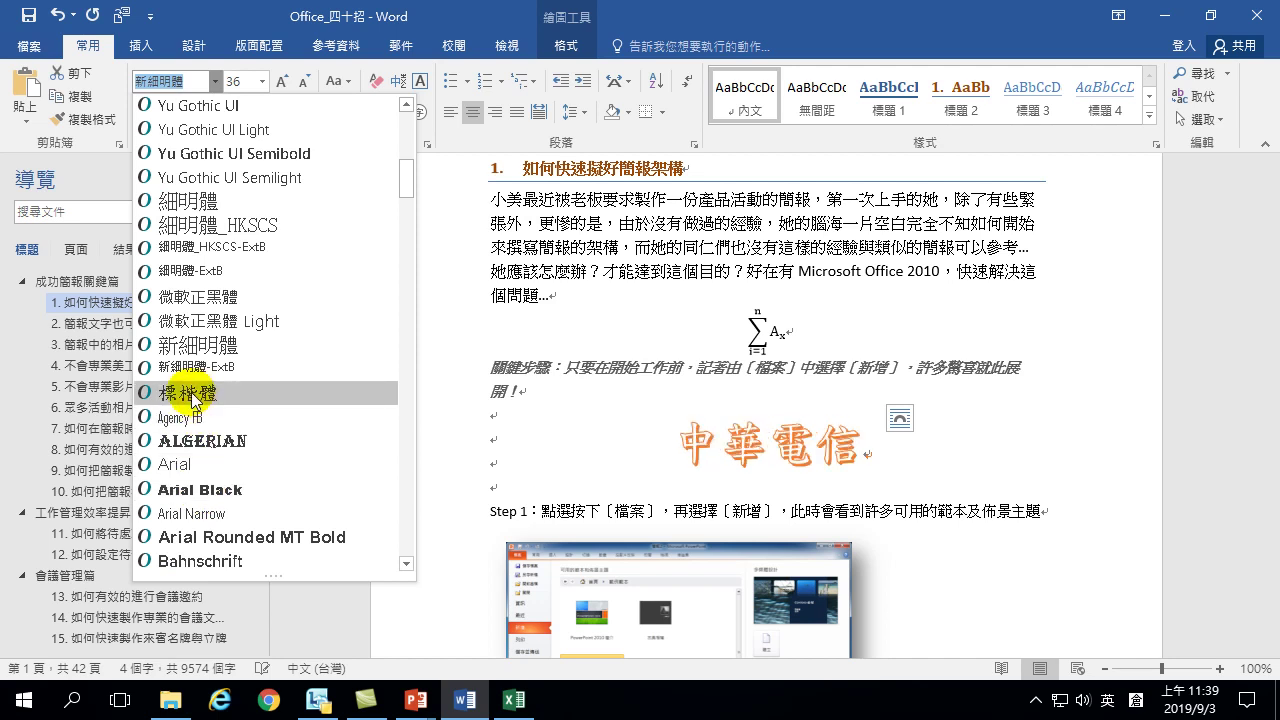
left_click(203, 298)
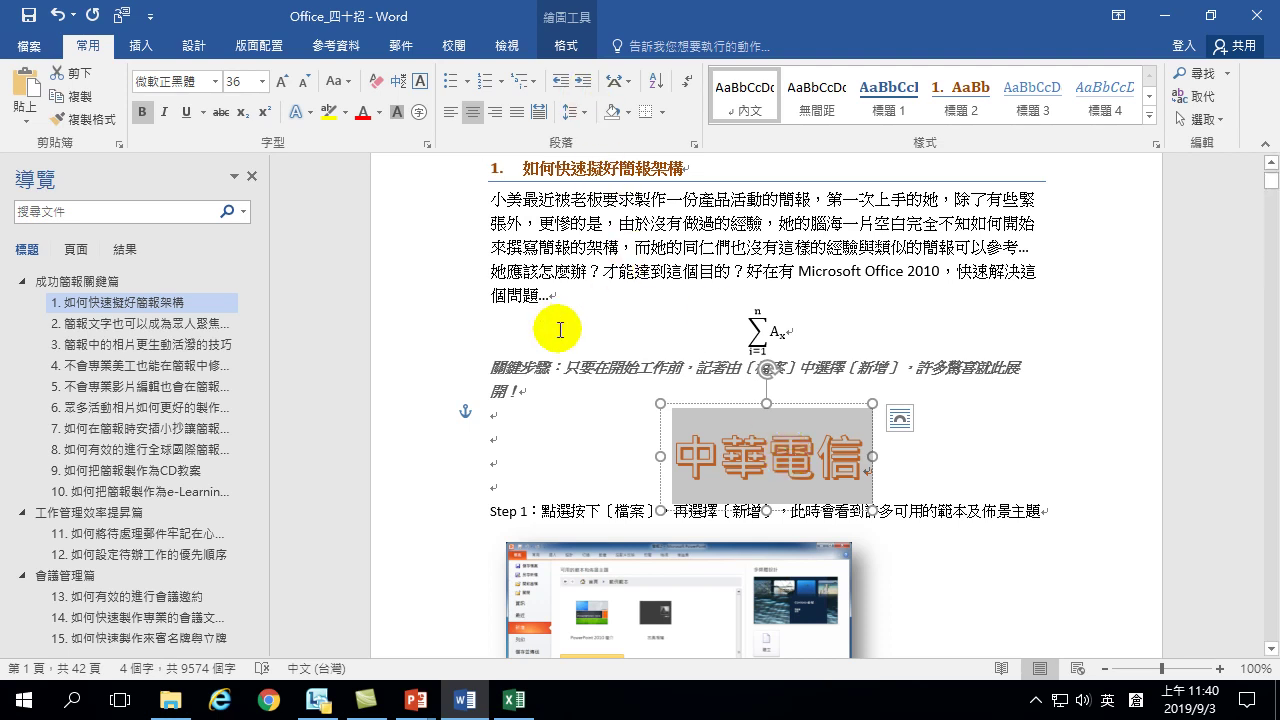
Step: Move the cursor to the blank line below 002, just before section 2
scroll(614, 413, "down", 15)
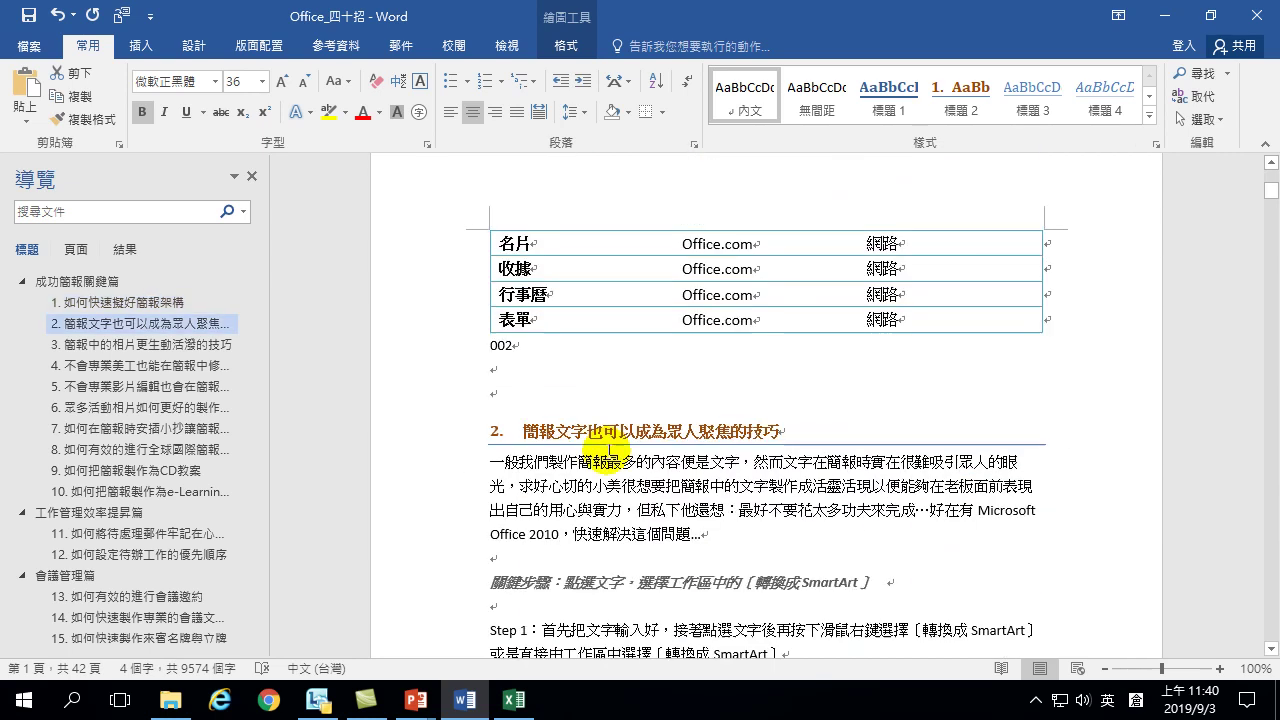
left_click(530, 341)
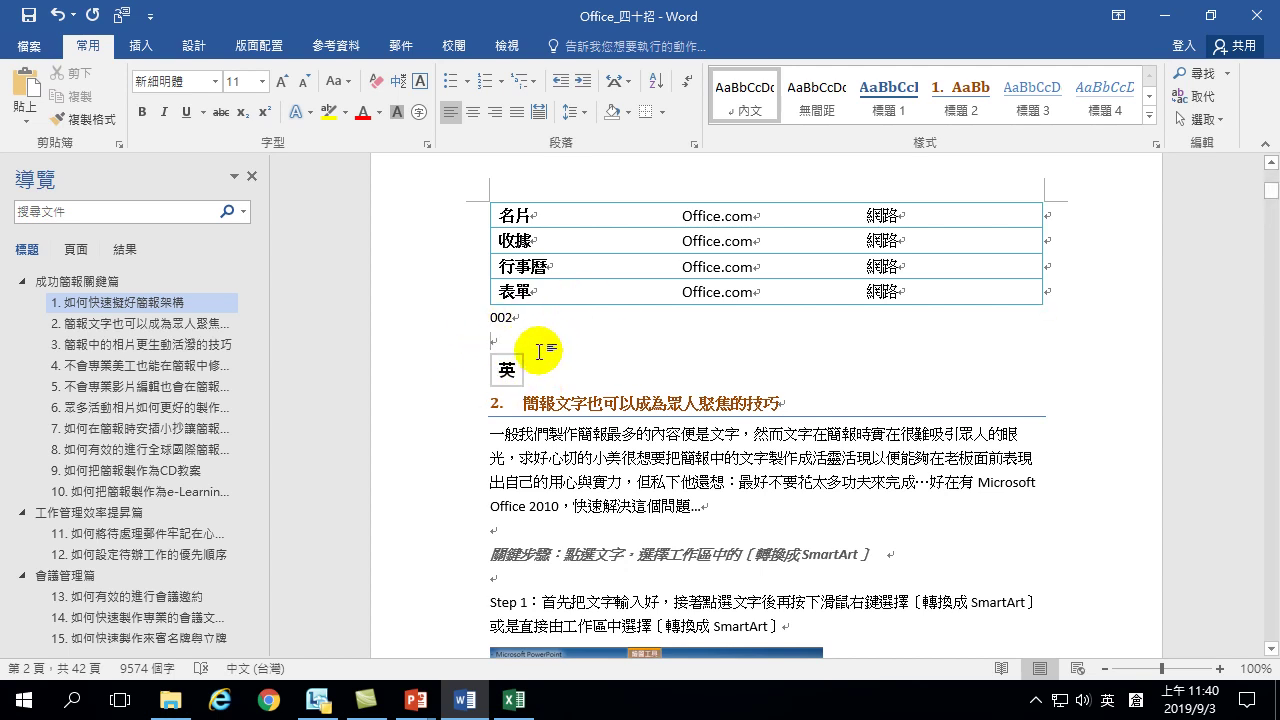
scroll(548, 353, "up", 5)
scroll(600, 423, "down", 6)
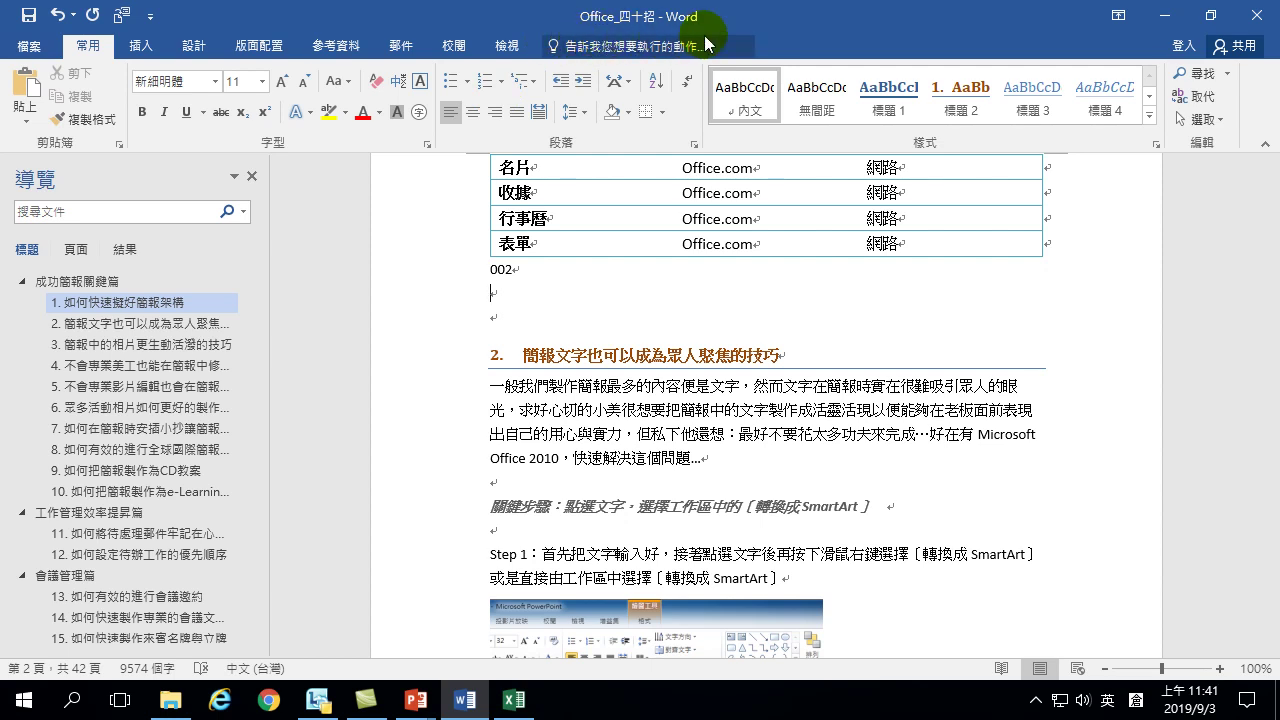
Step: Open Online Pictures from a Tell Me search and from the Insert tab, closing it both times
left_click(576, 50)
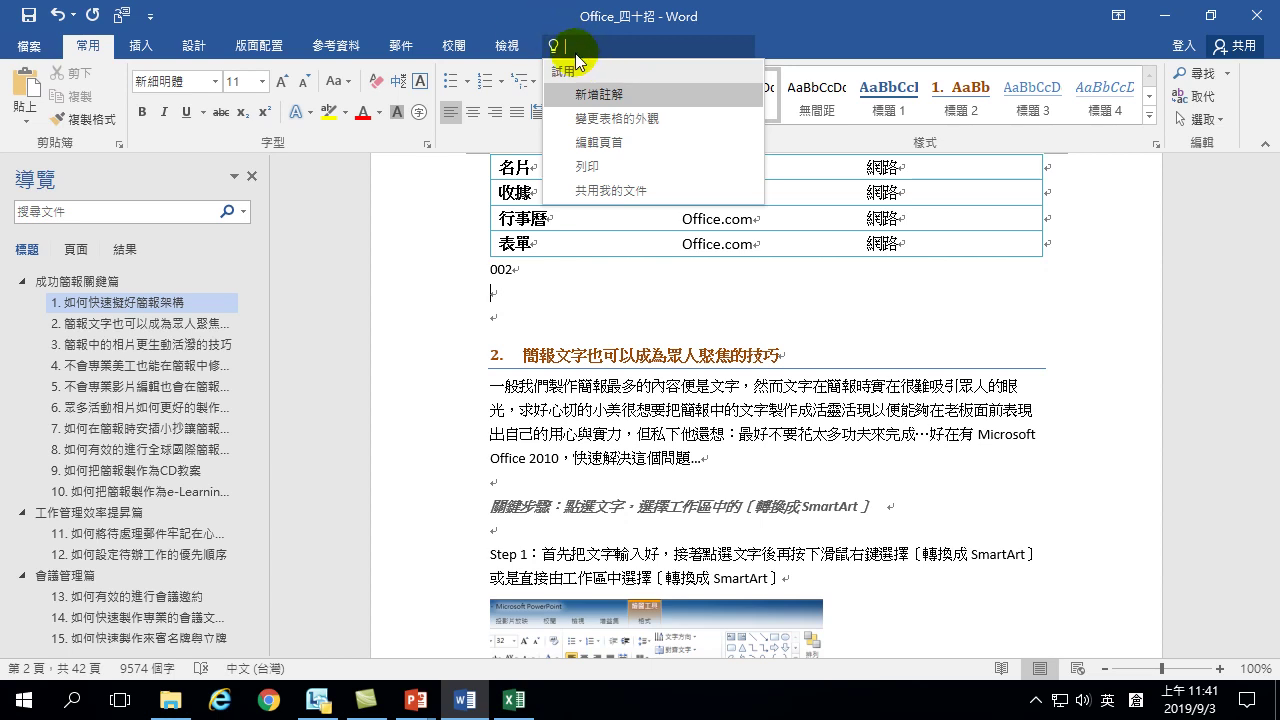
key("shift")
type("手切插入文")
type("線上田")
type("圖片")
key("shift")
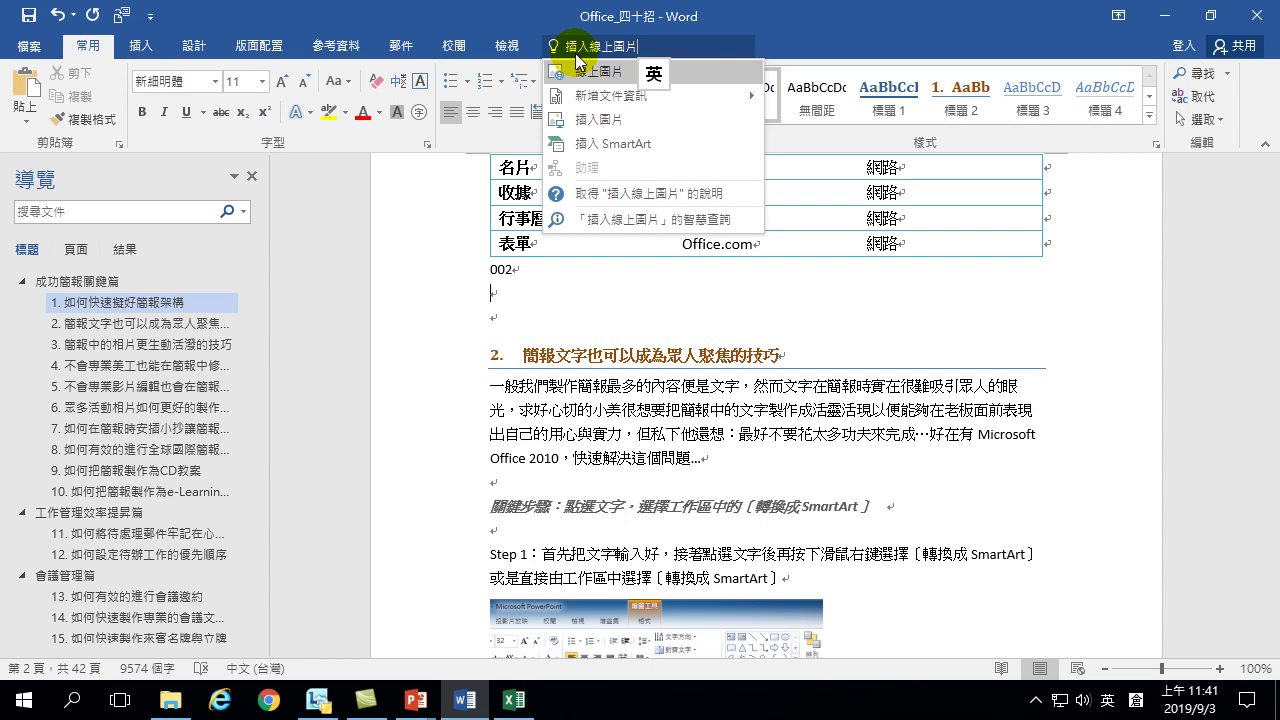
key("Return")
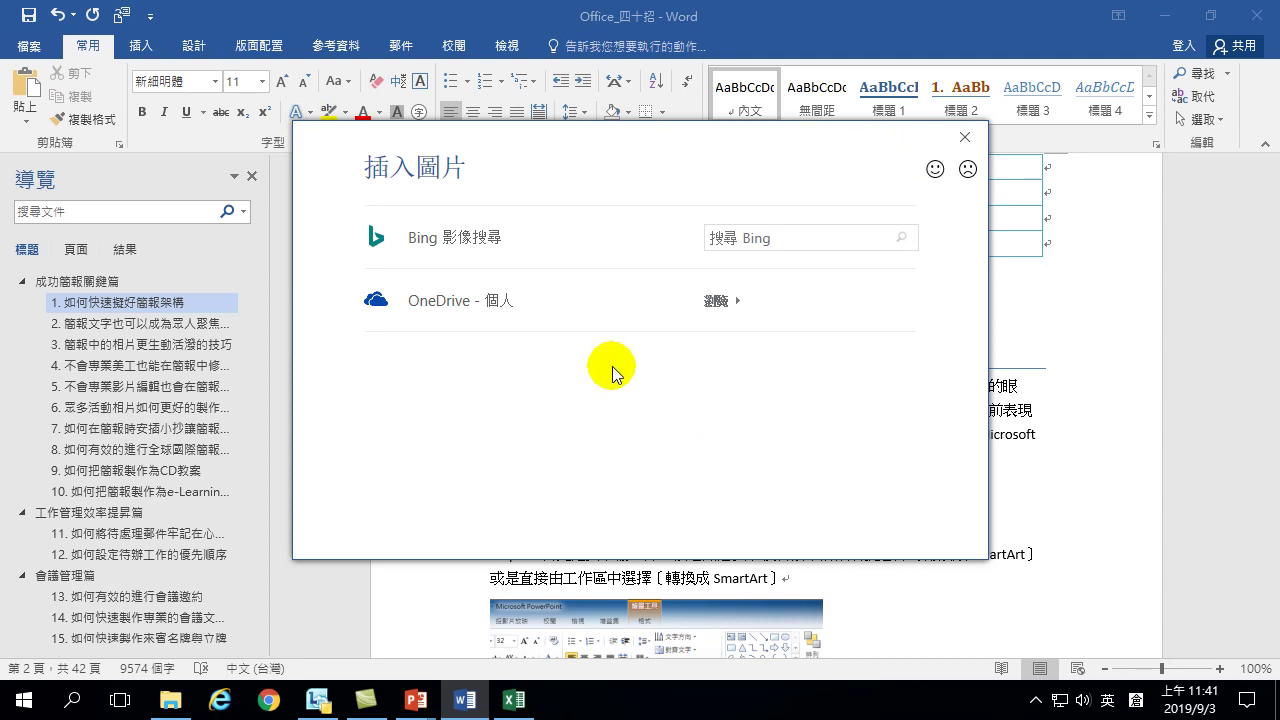
left_click(964, 137)
left_click(150, 50)
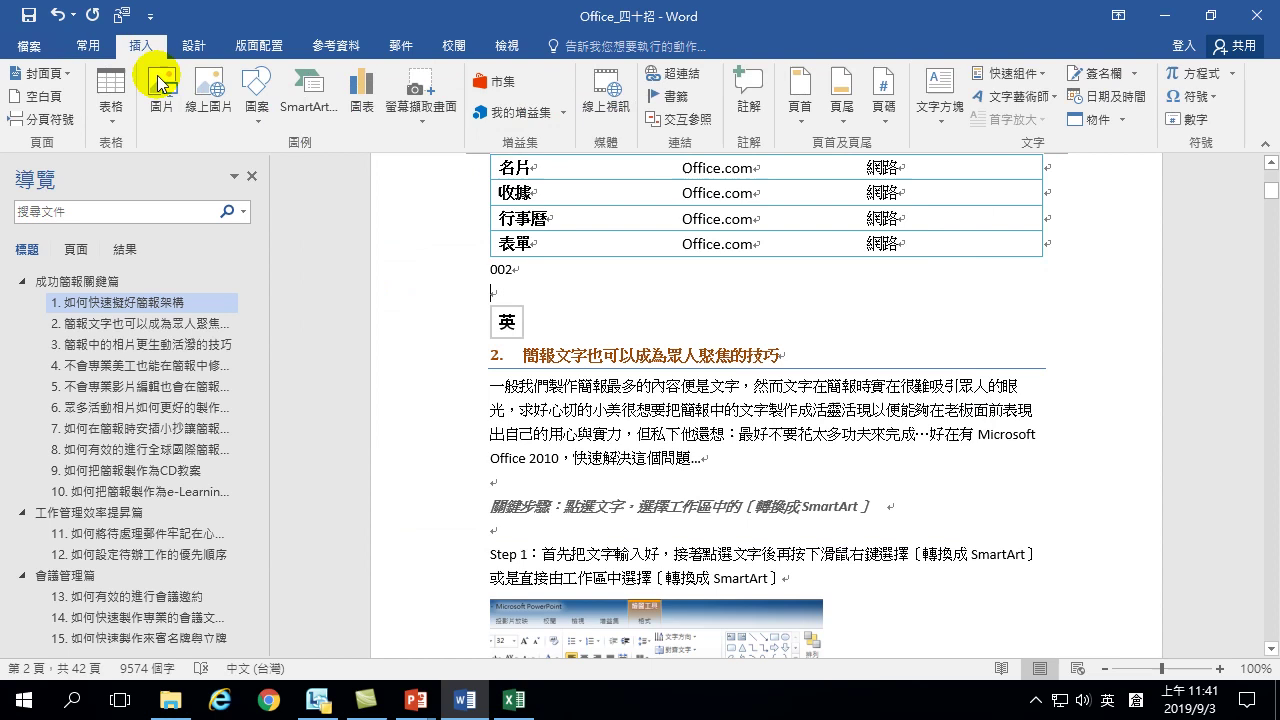
left_click(208, 92)
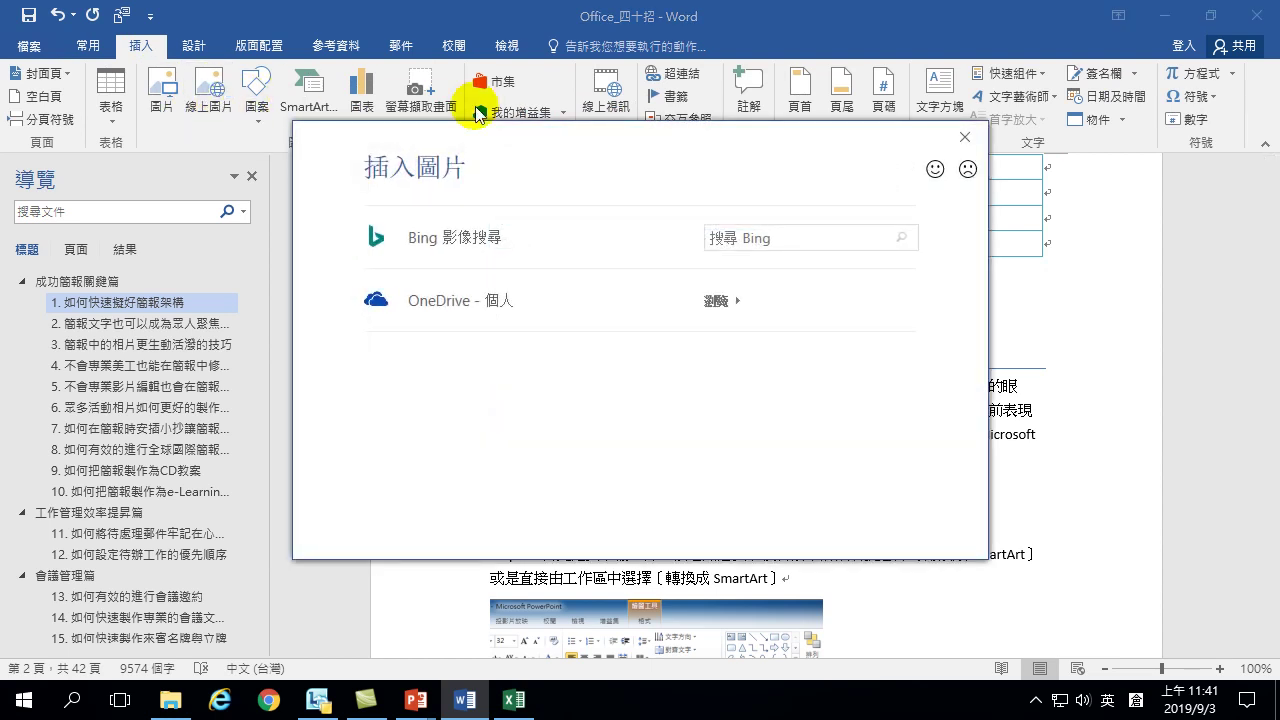
left_click(964, 137)
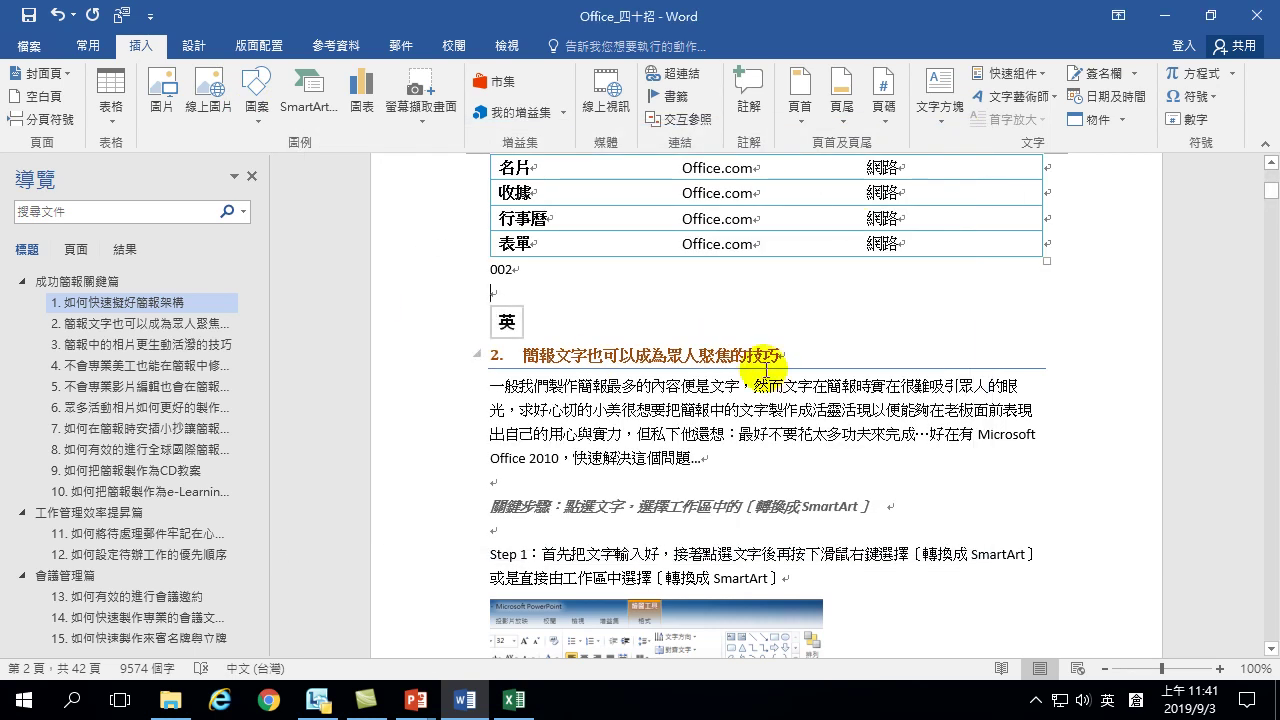
Step: Search 插入圖片 in Tell Me and choose Insert Picture from File
left_click(620, 46)
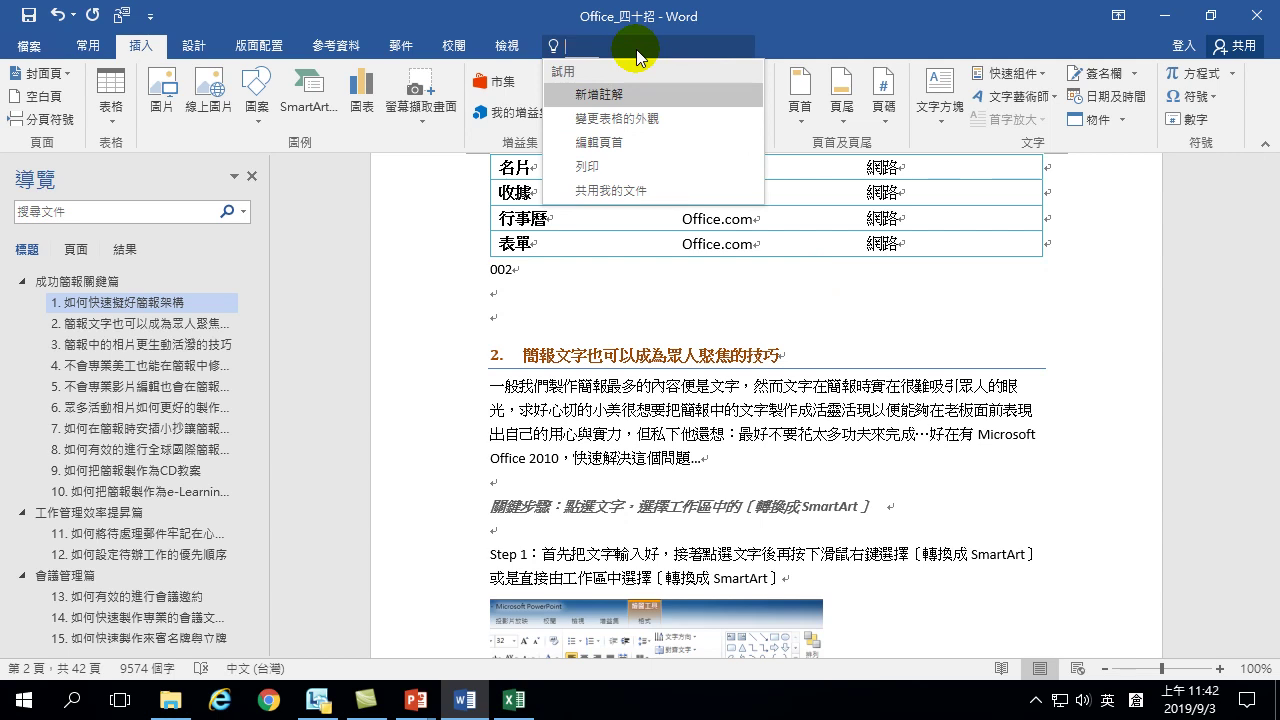
key("shift")
type("手插")
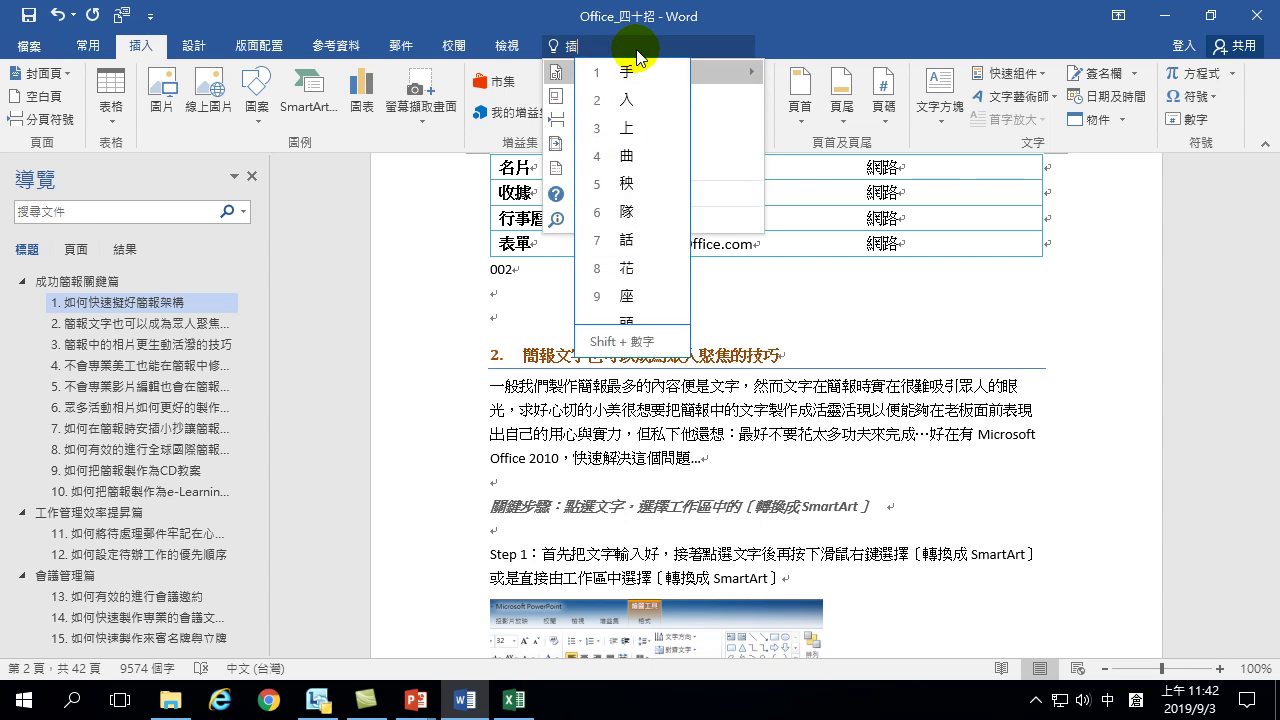
type("人圖片")
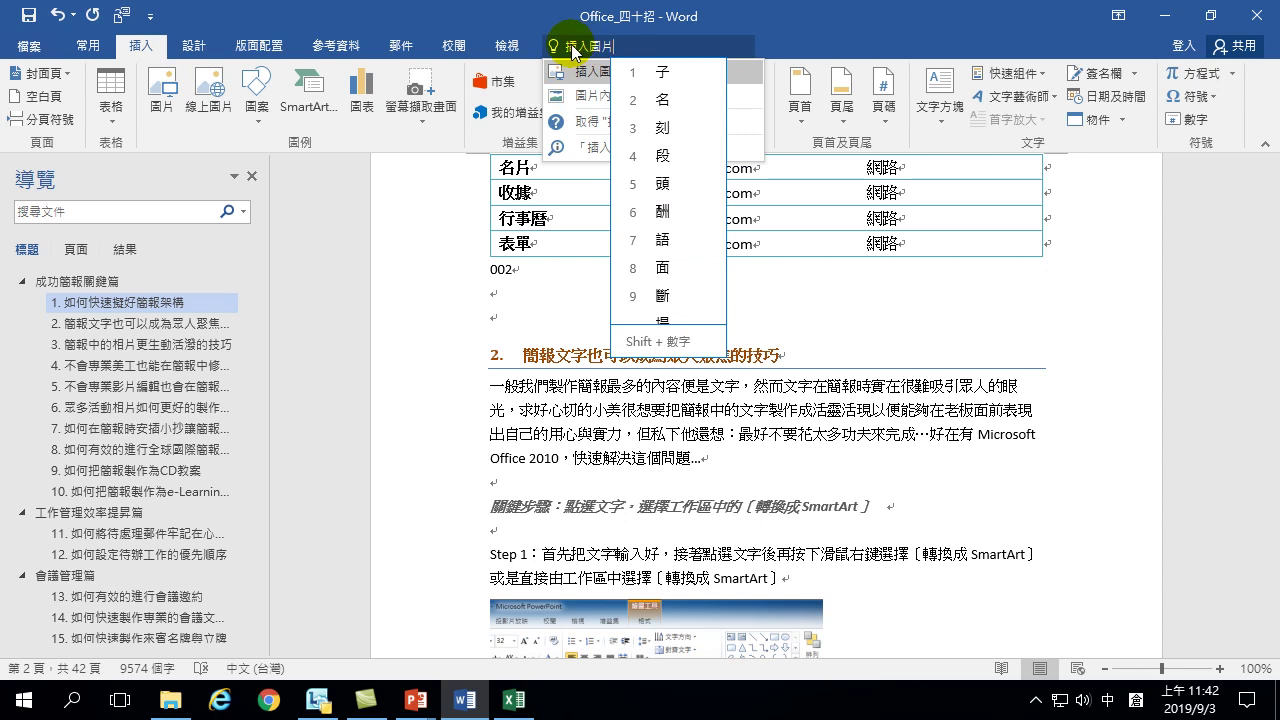
left_click(588, 48)
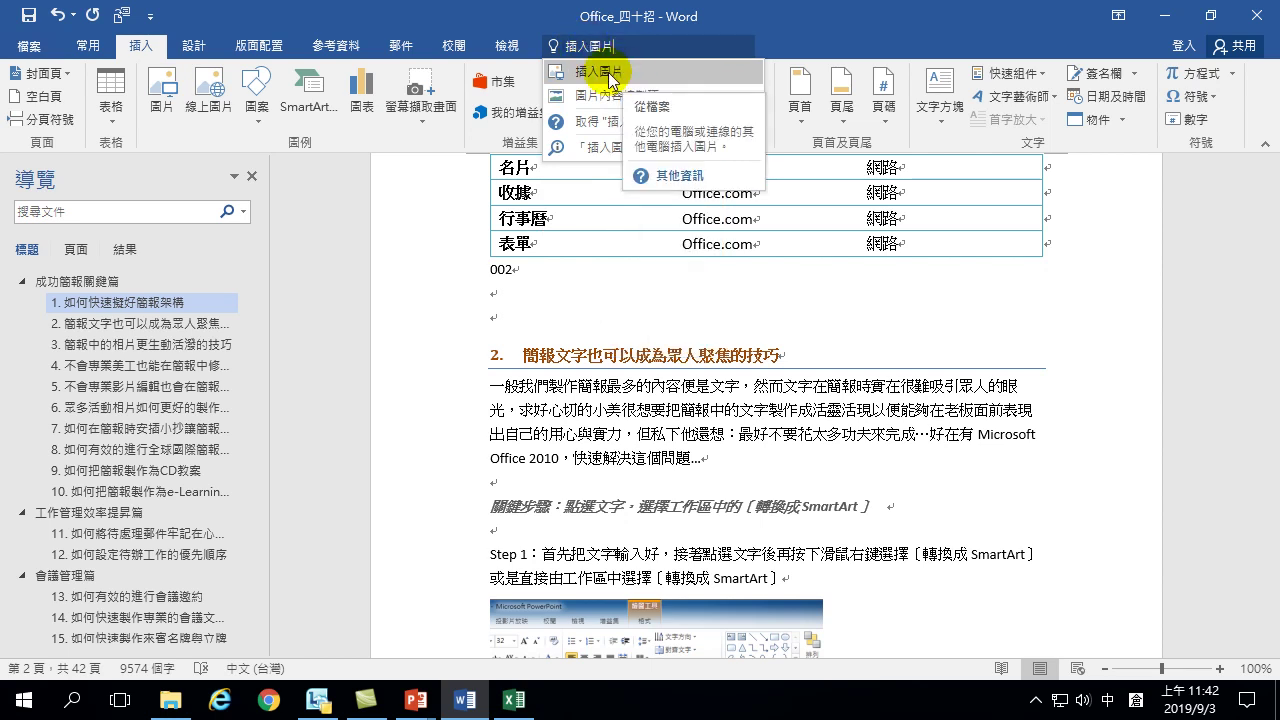
left_click(608, 76)
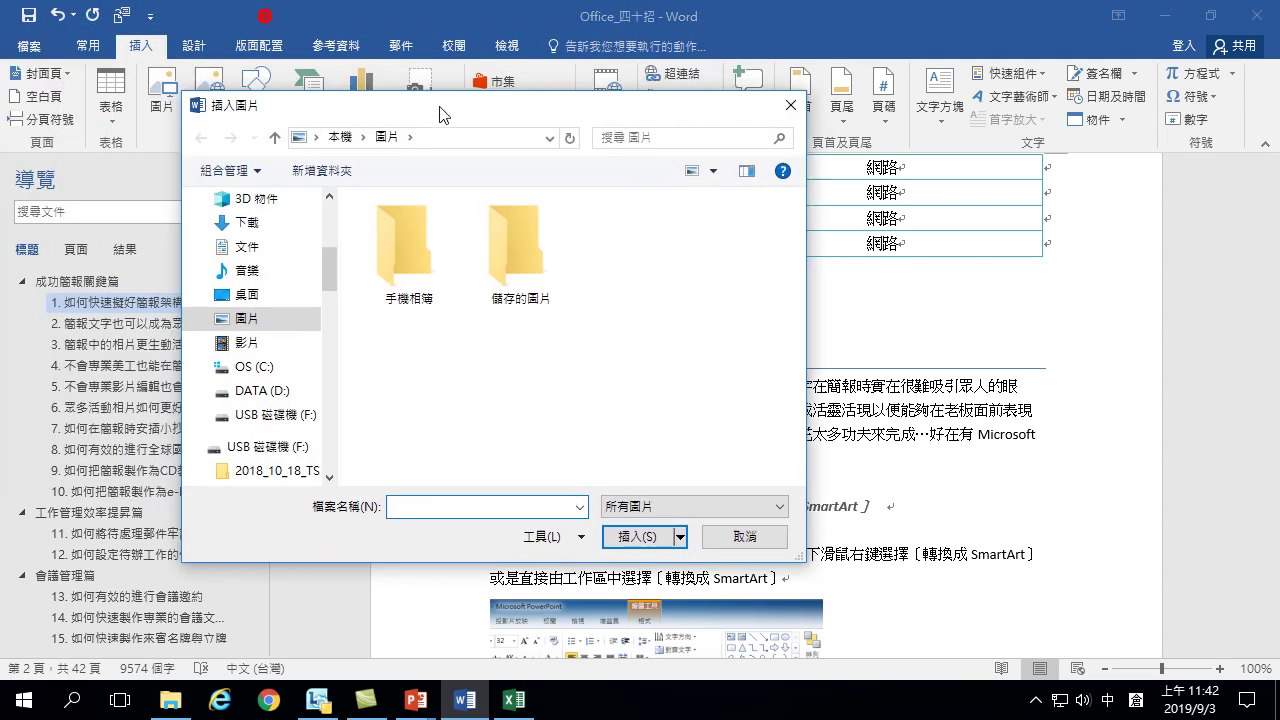
Step: Move the Insert Picture dialog to the centre and cancel it without inserting
left_click_drag(266, 20, 423, 114)
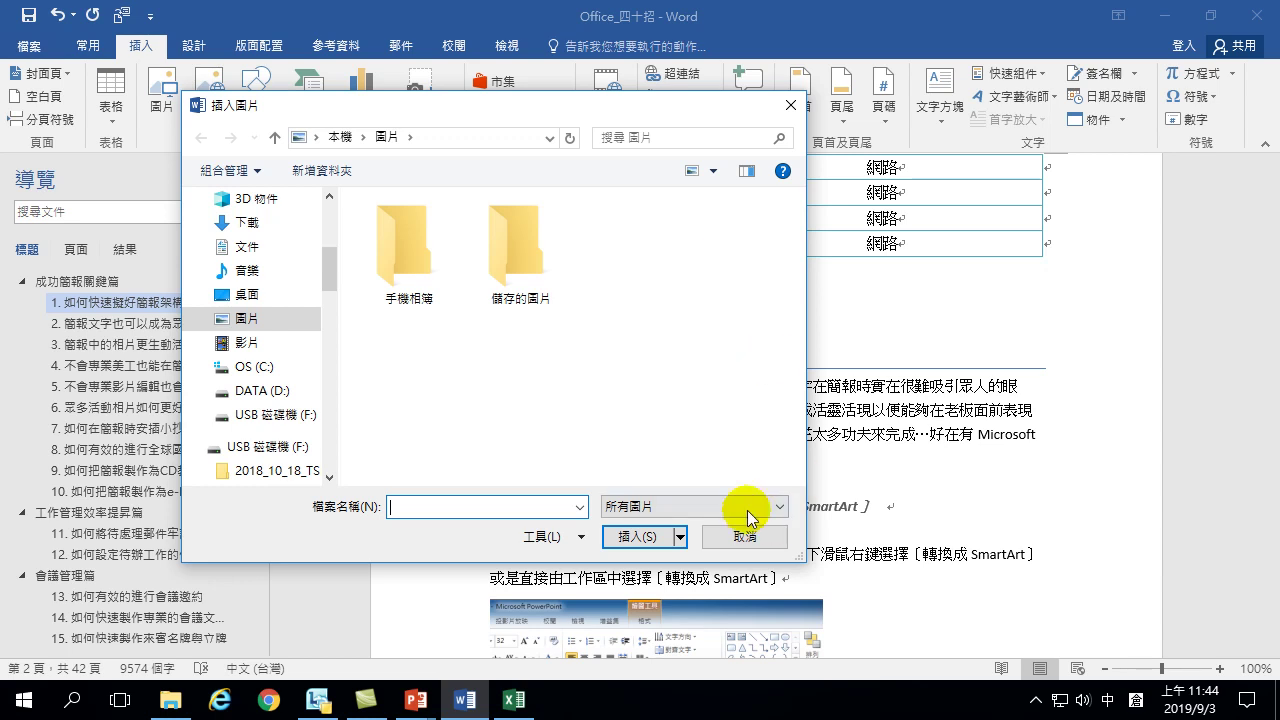
left_click(720, 537)
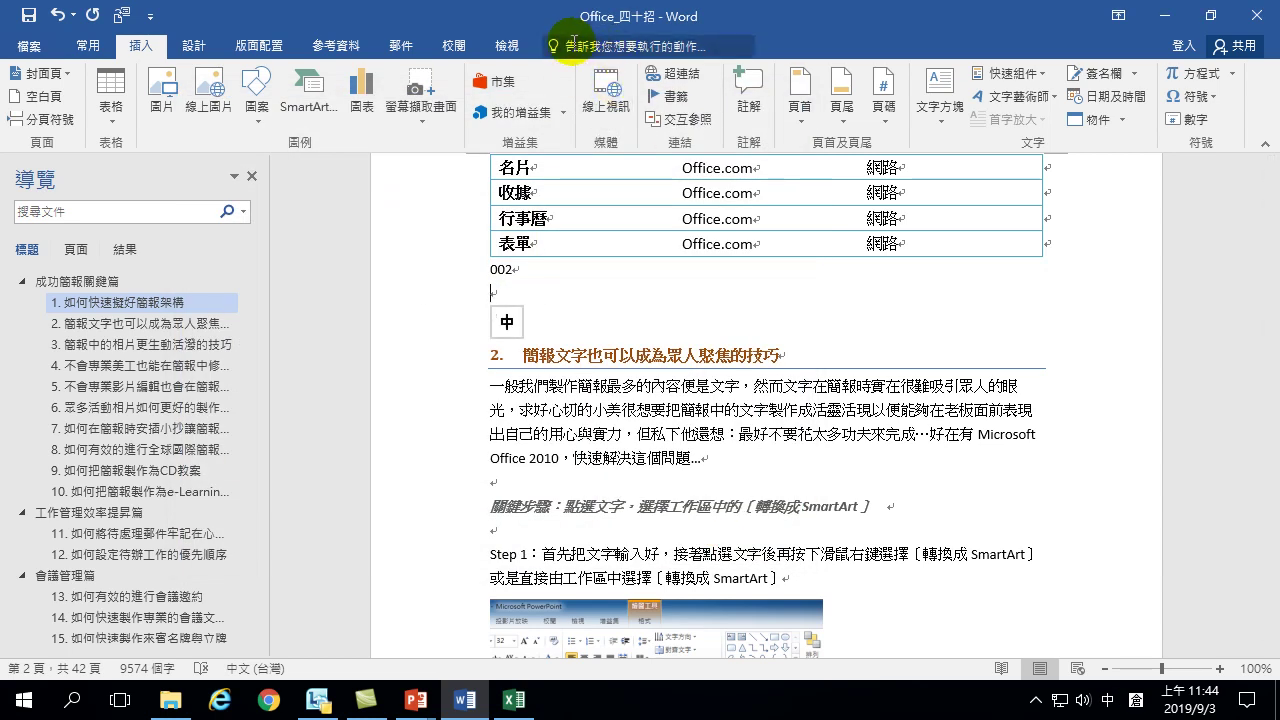
Step: Search 插入相片 in Tell Me, open 插入數字, and close its dialog unused
left_click(597, 53)
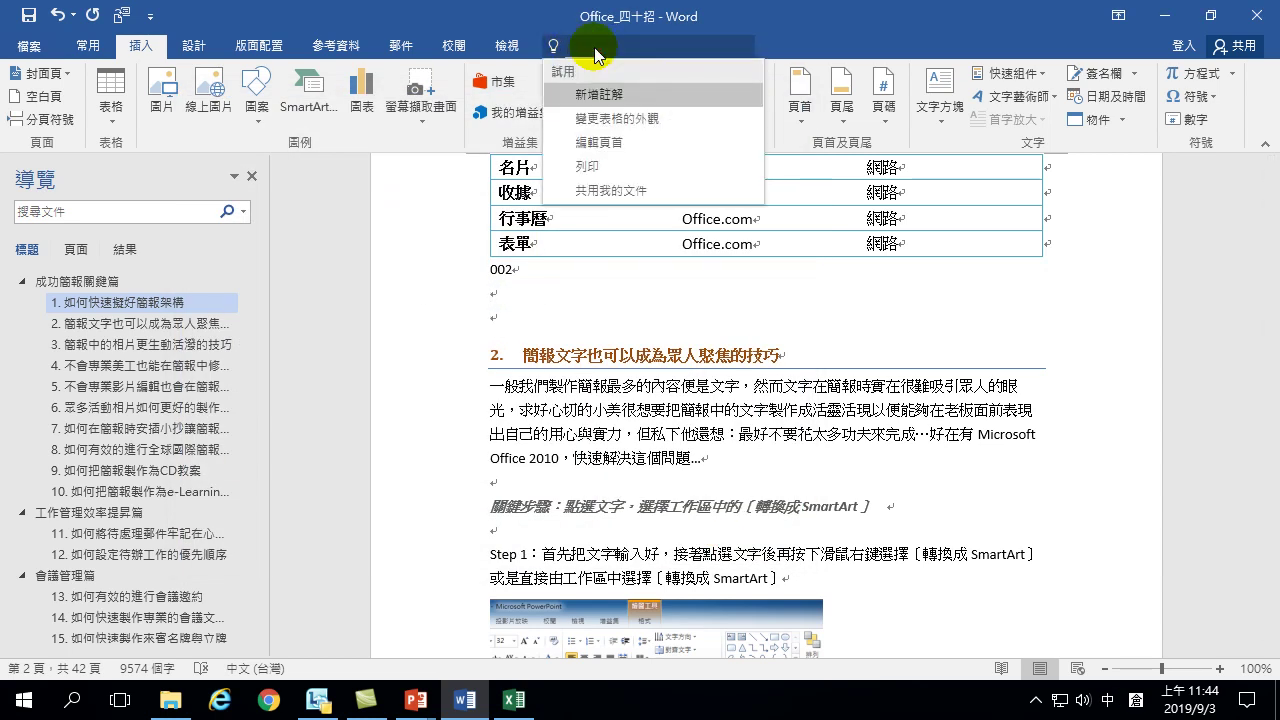
type("插入相")
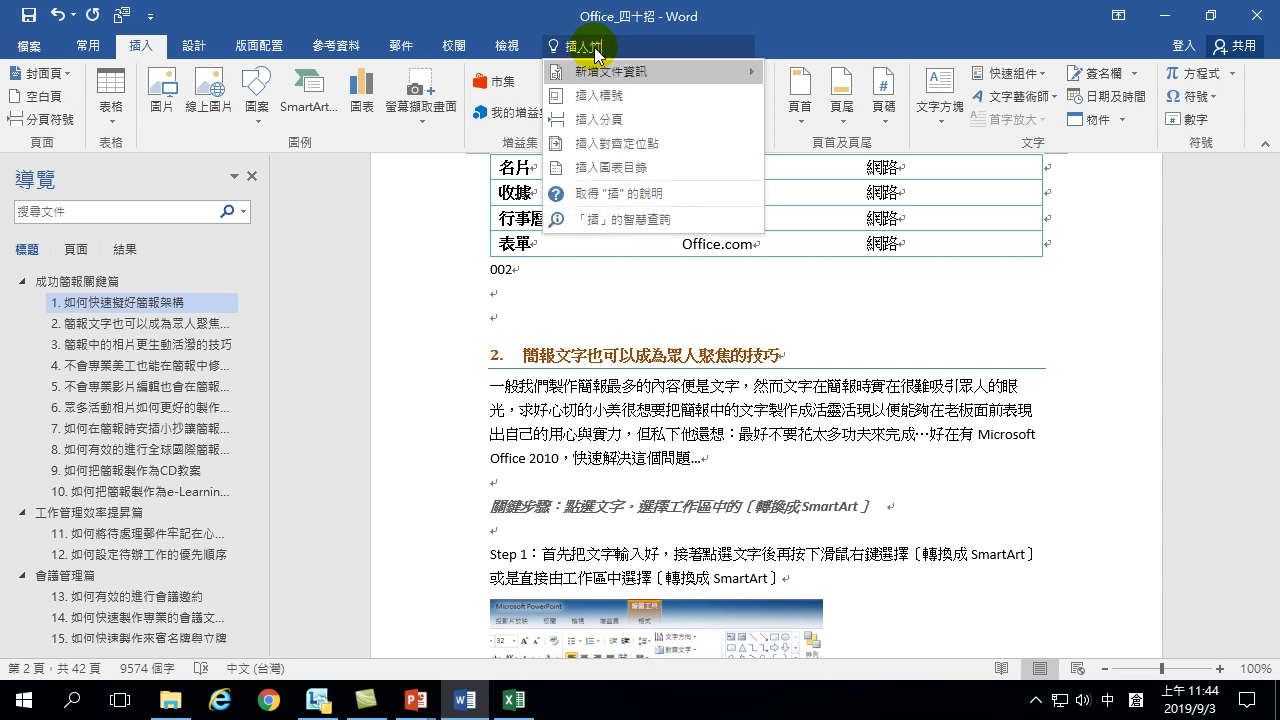
type("片")
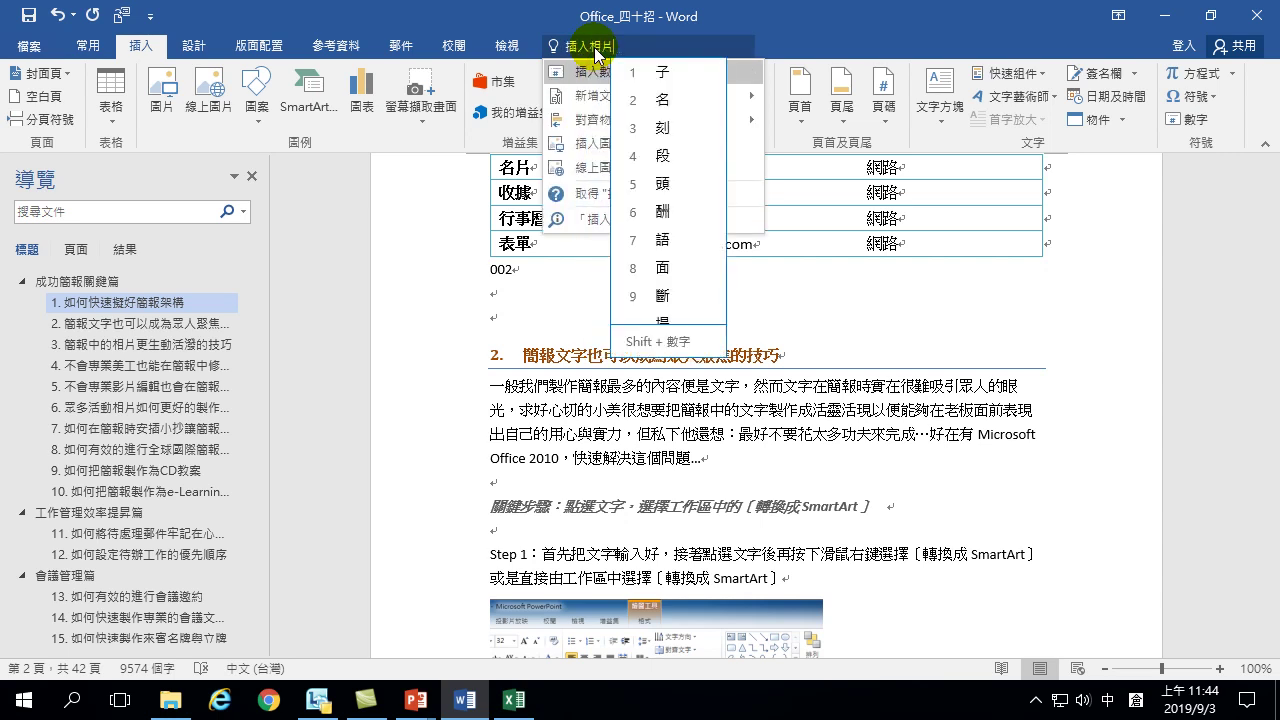
left_click(598, 70)
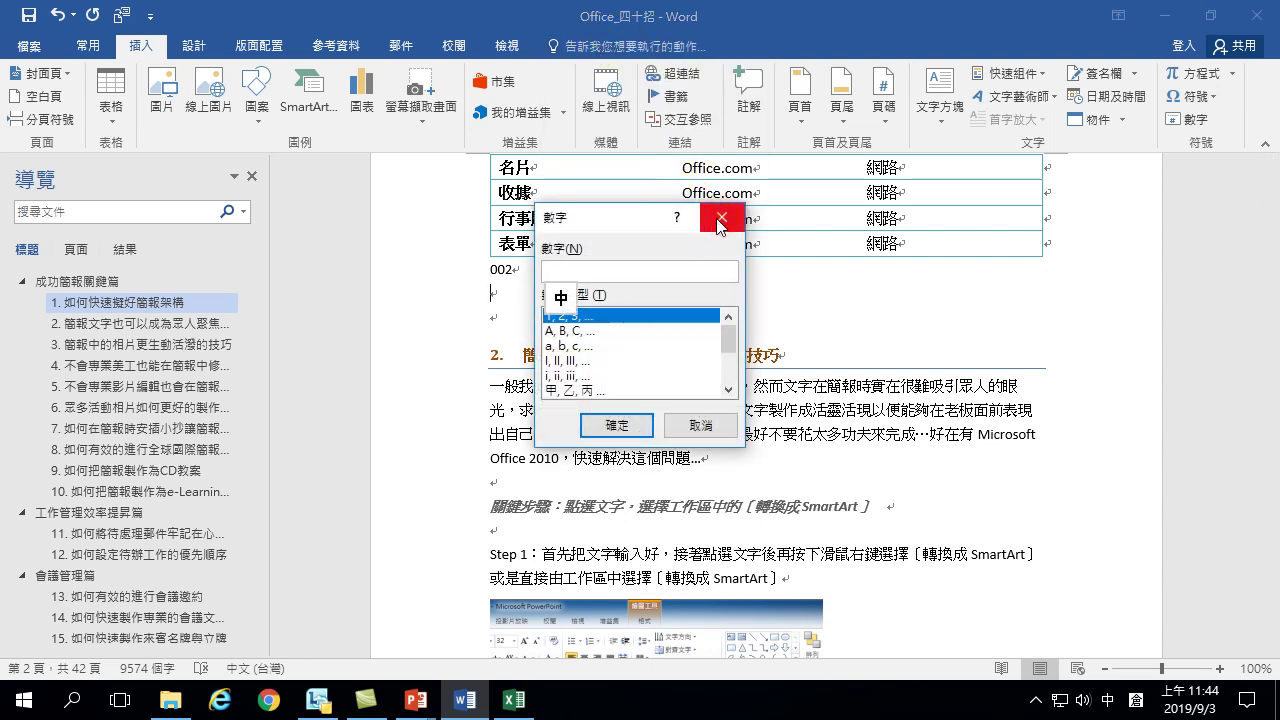
left_click(722, 217)
Step: Search 插入相片 again to list the photo-insertion commands
left_click(637, 47)
type("插入相片")
key("shift")
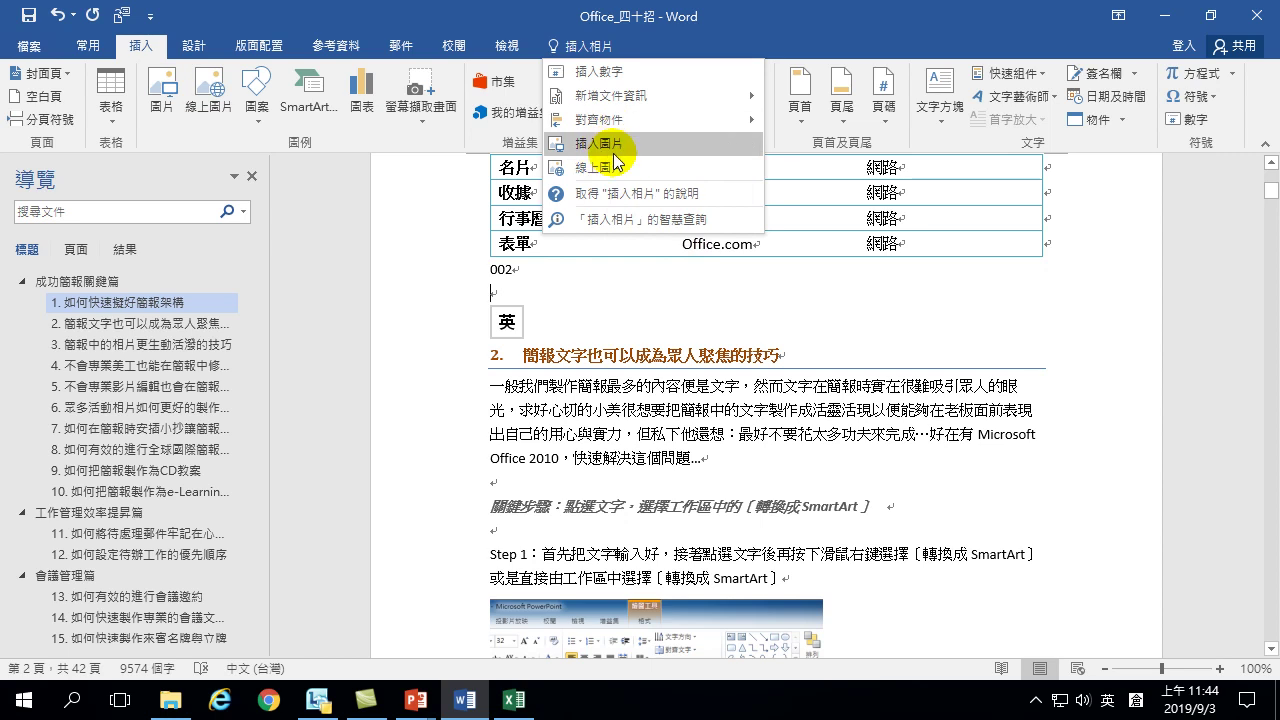
Step: Search the Tell me box for 合併列印
left_click(608, 45)
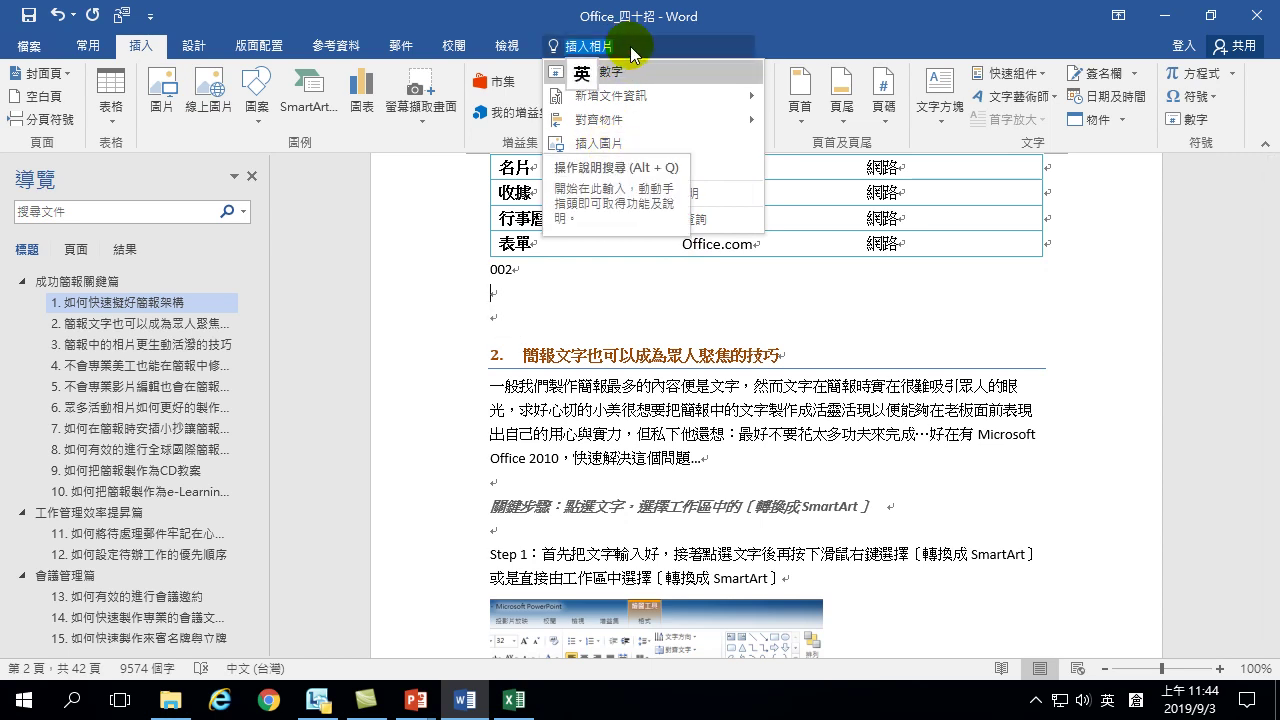
type("aen")
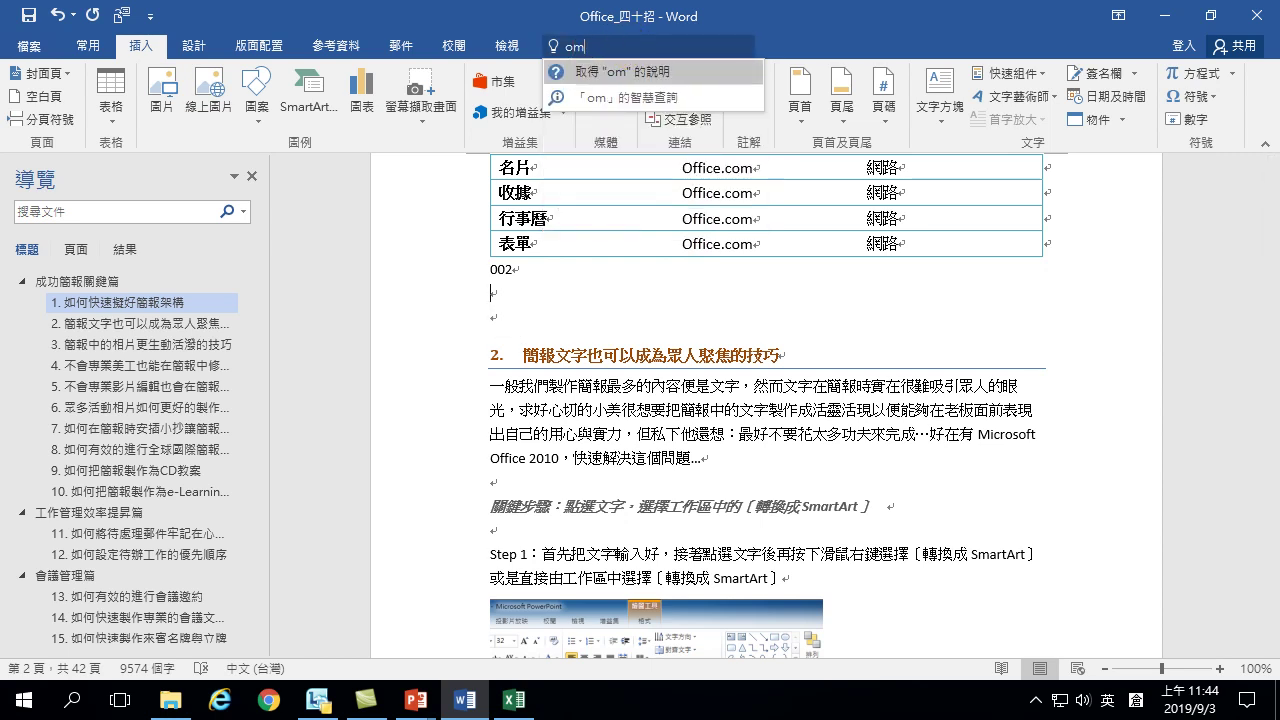
key("BackSpace")
key("BackSpace")
key("BackSpace")
type("合併列印")
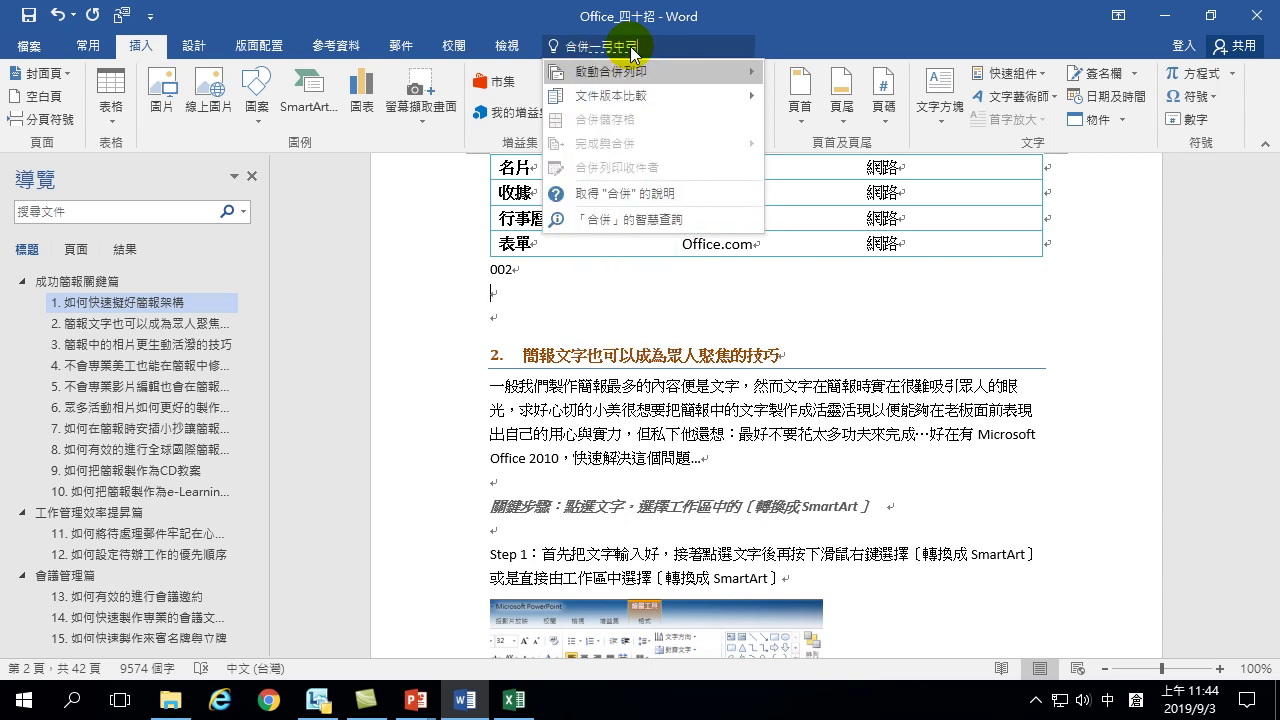
key("Down")
key("Return")
key("Down")
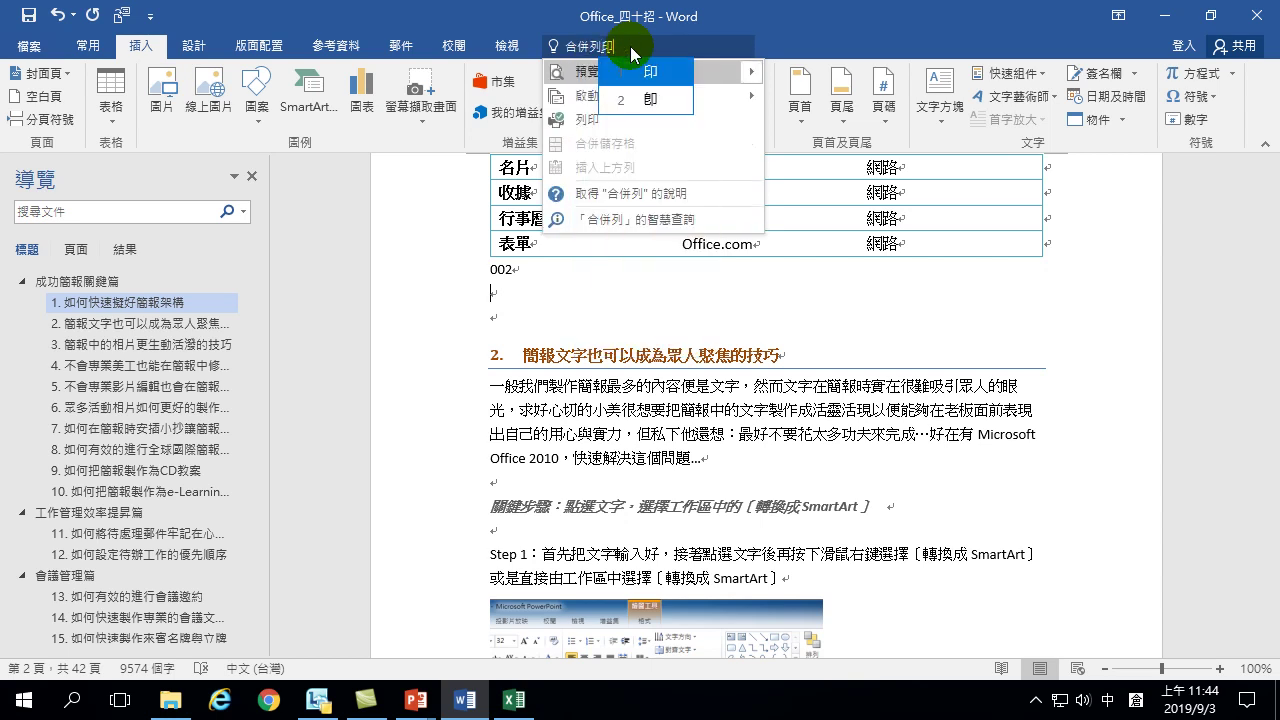
key("Return")
key("shift")
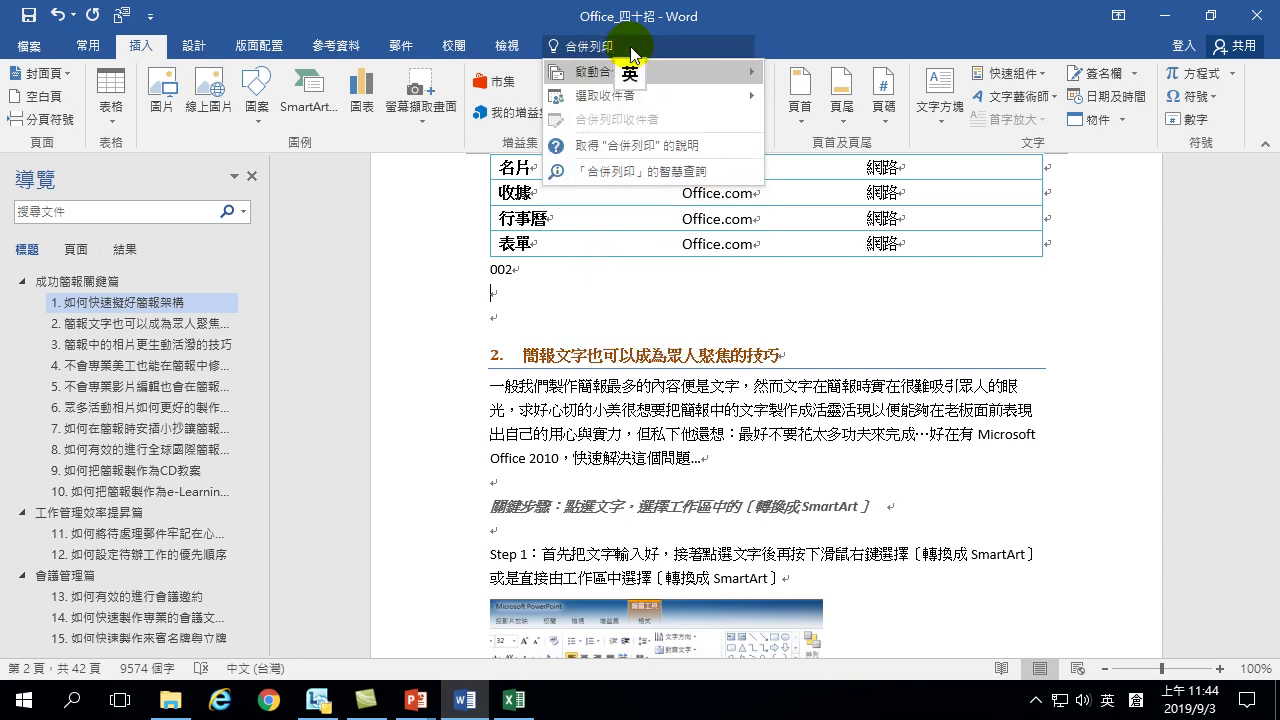
Step: Under 啟動合併列印, set the merge type to 一般 Word 文件 (normal Word document)
mouse_move(590, 72)
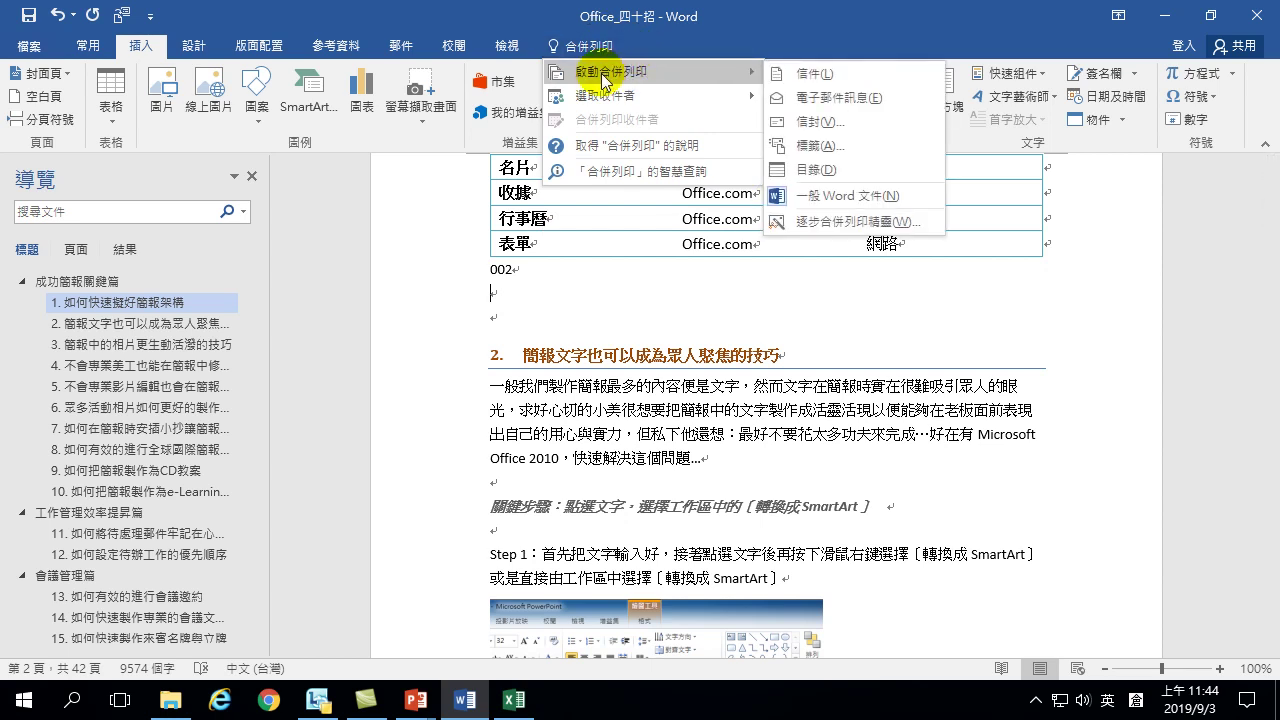
left_click(603, 72)
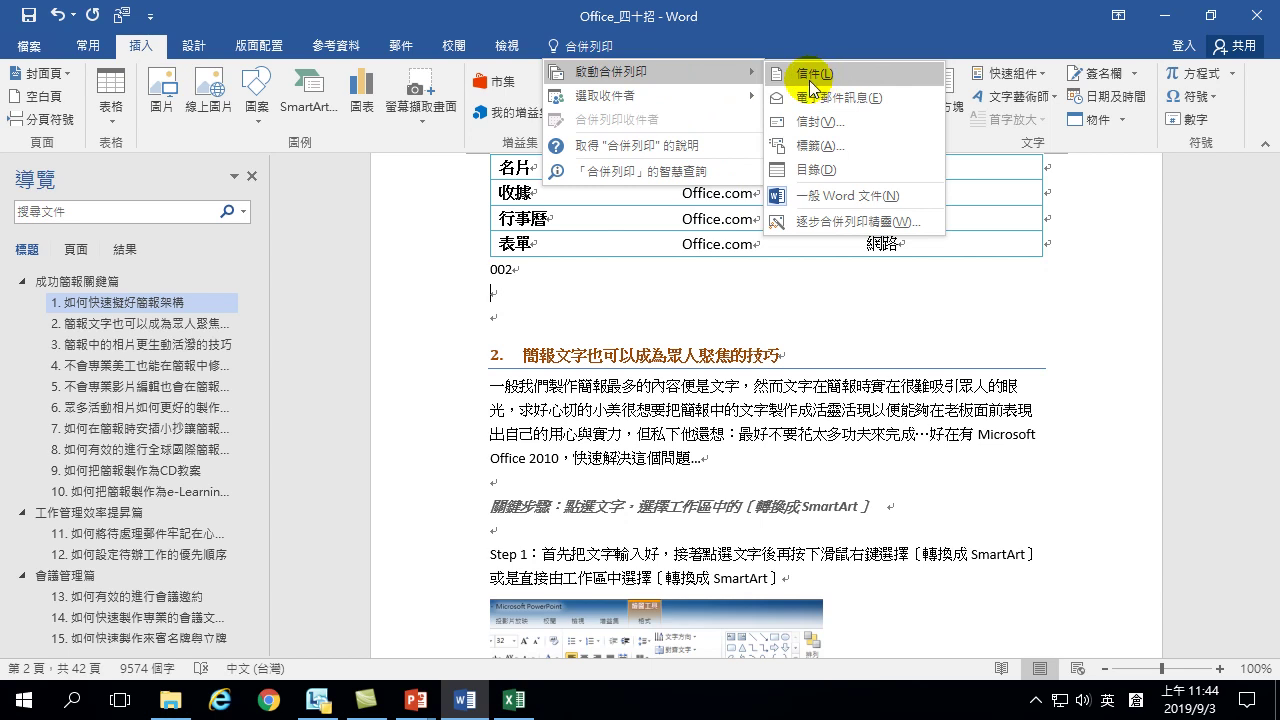
left_click(828, 197)
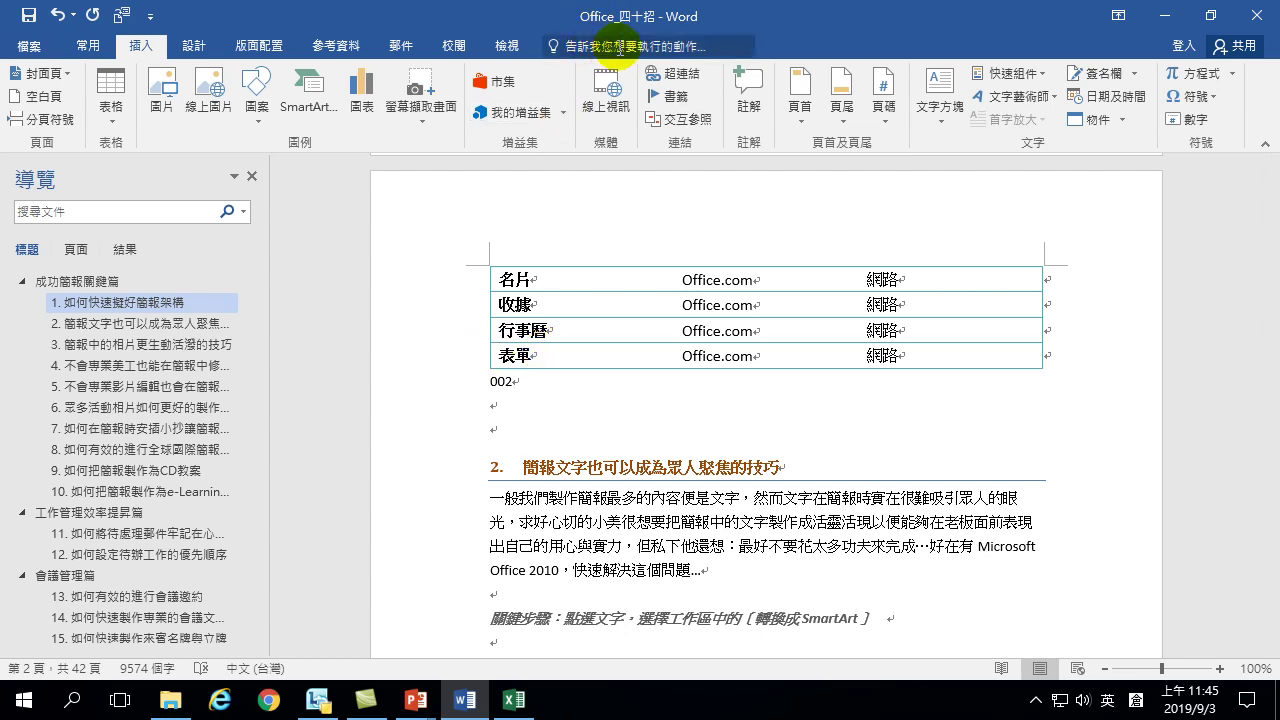
left_click(675, 45)
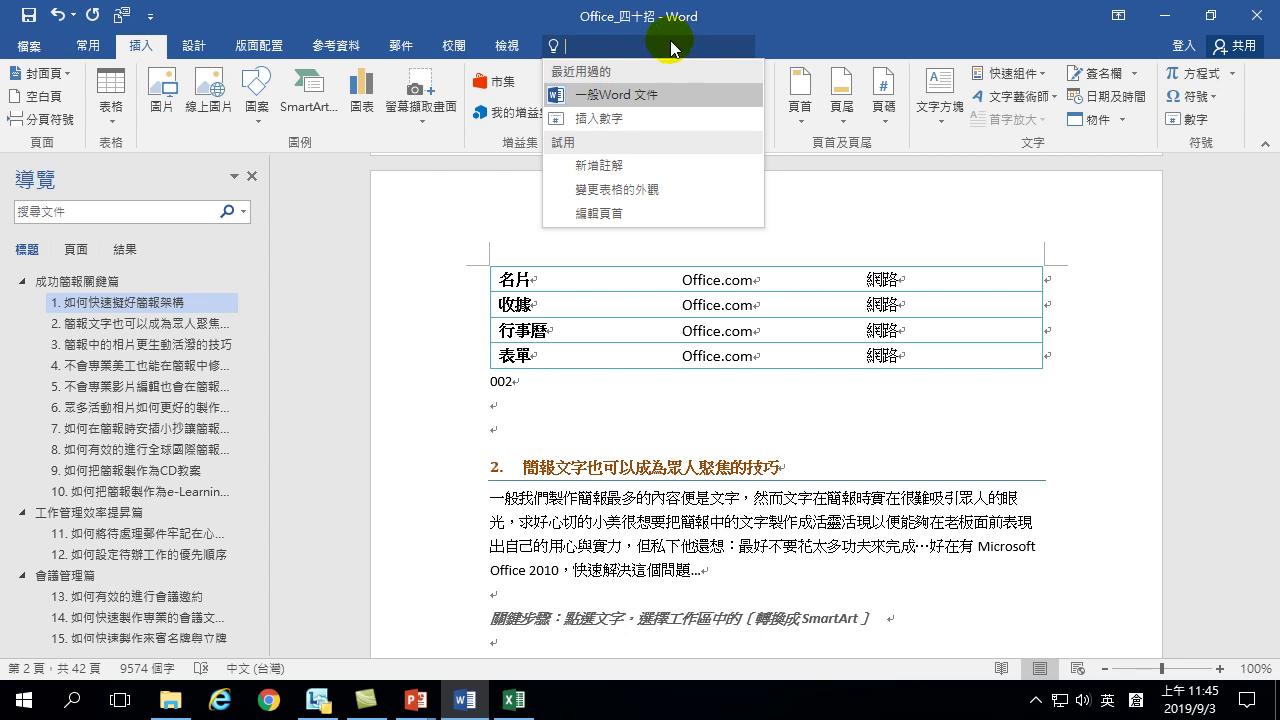
key("Escape")
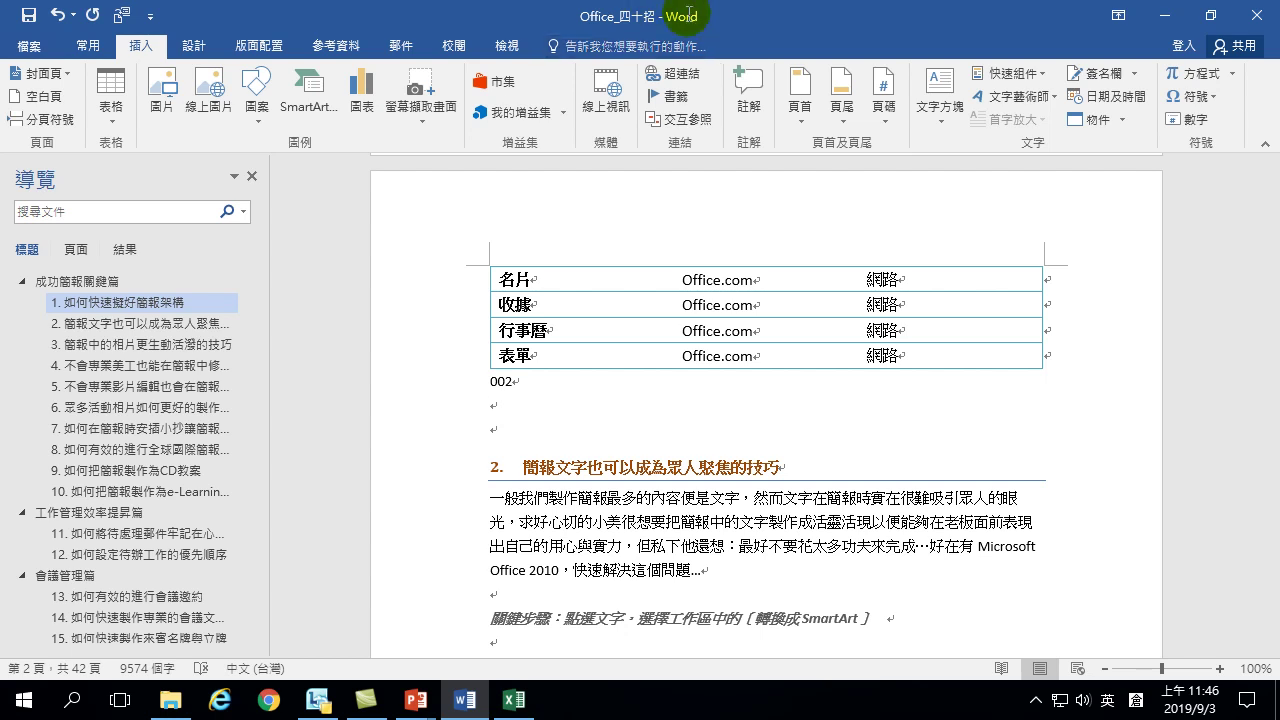
Step: Scroll back to the top of page 1 with the 成功簡報關鍵篇 heading
scroll(613, 425, "up", 2)
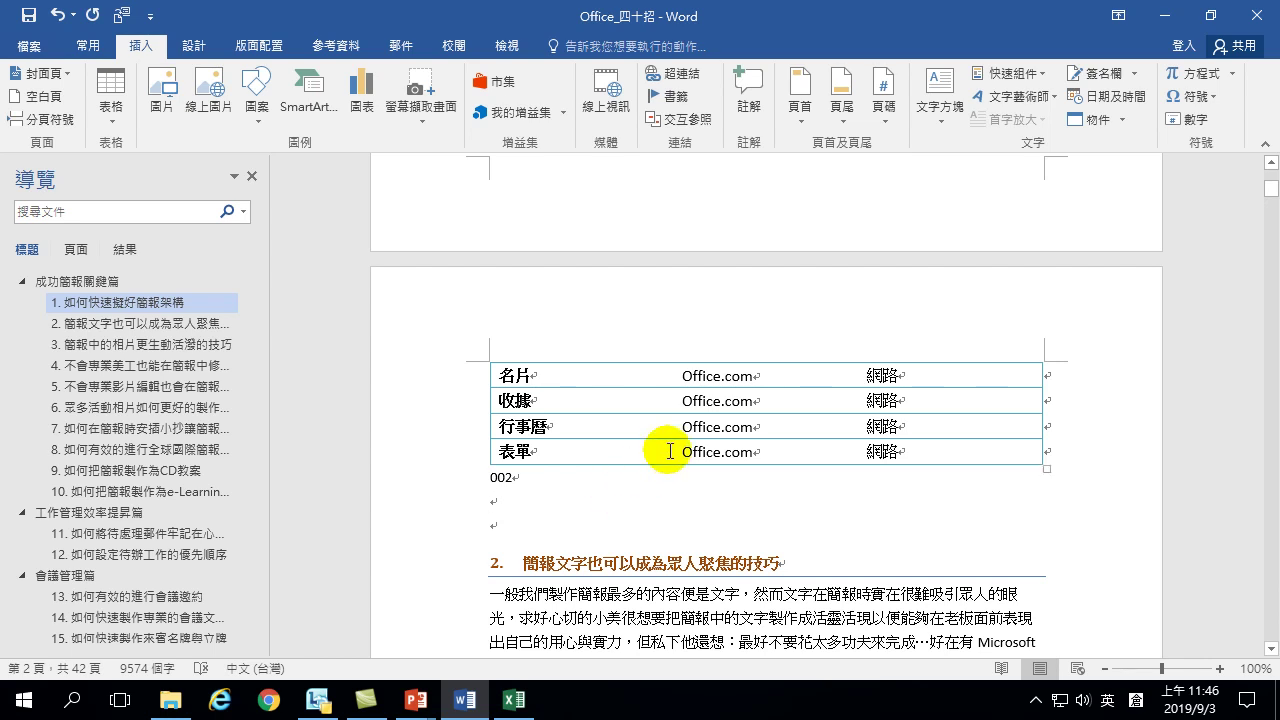
scroll(652, 452, "up", 5)
scroll(650, 456, "up", 10)
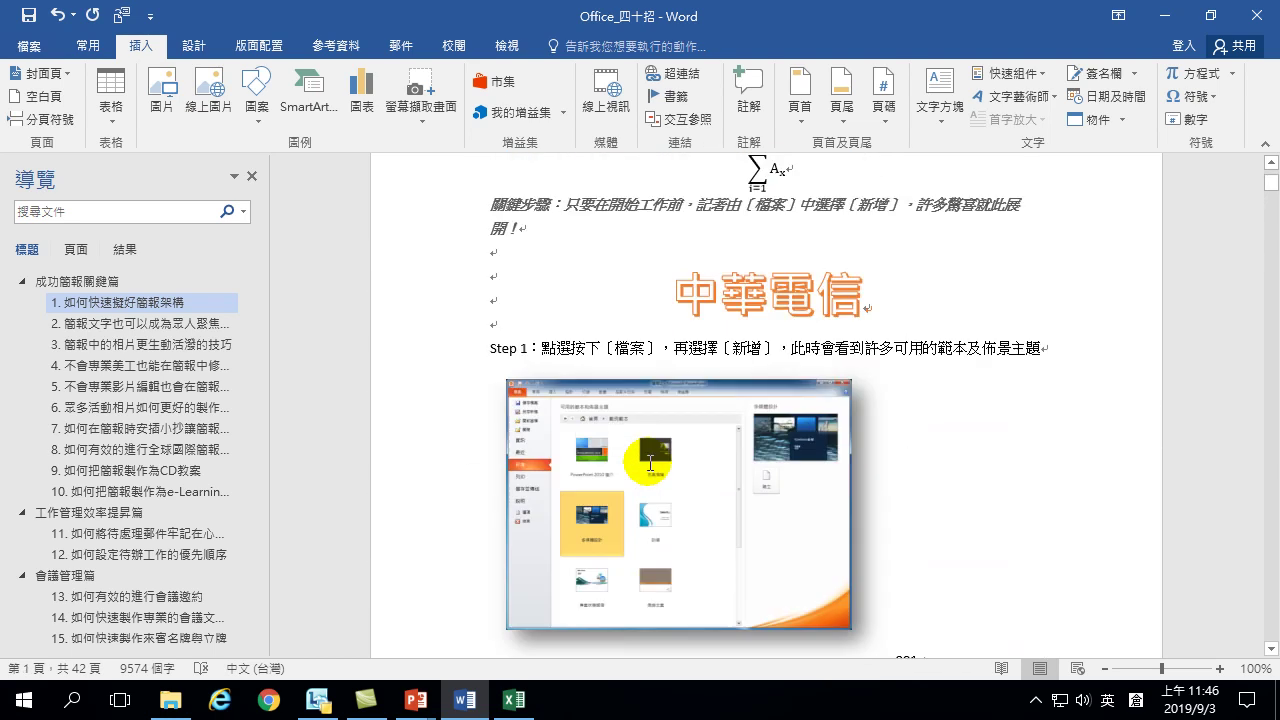
scroll(600, 400, "down", 4)
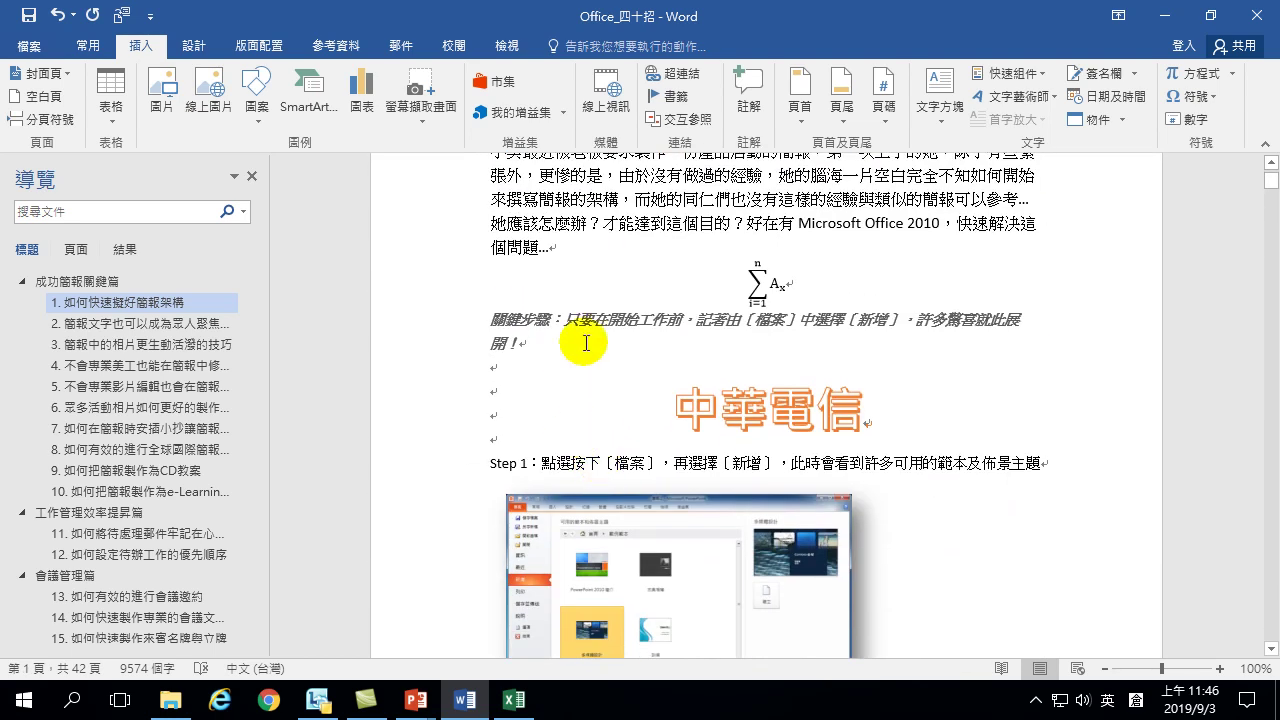
scroll(580, 345, "up", 2)
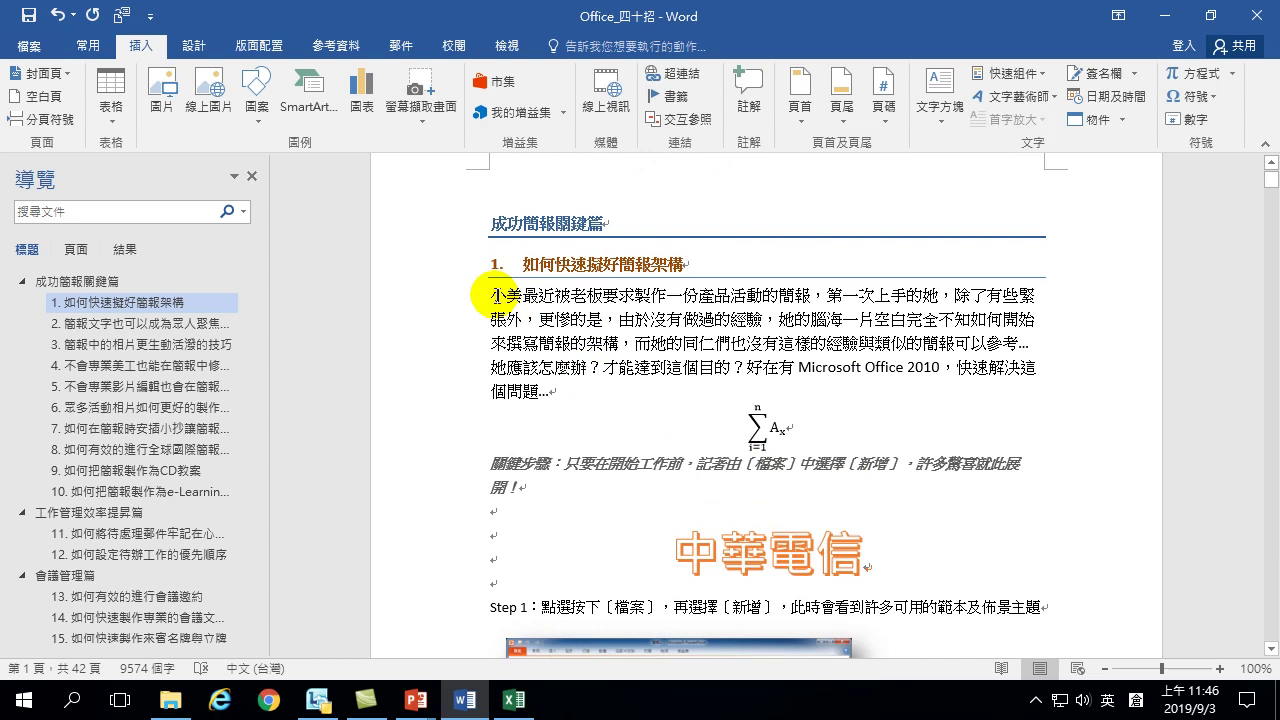
scroll(545, 300, "up", 2)
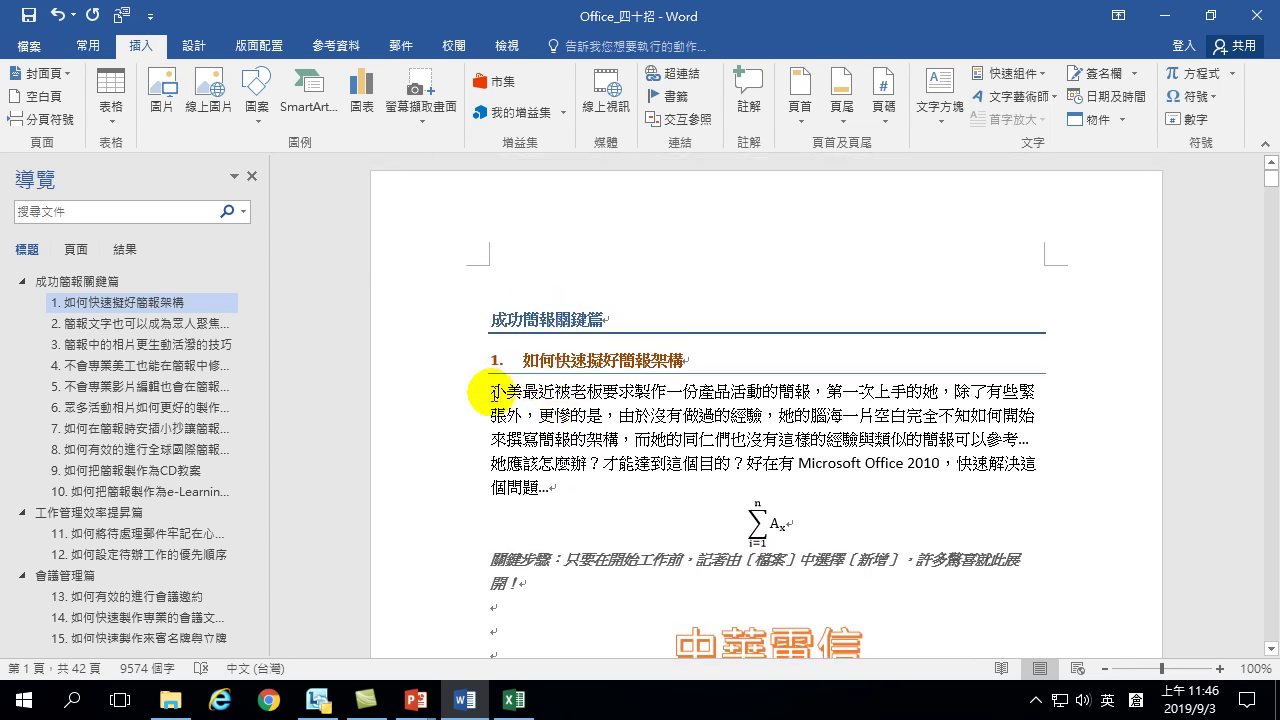
Step: Comment on the name opening section 1 with the text 女，30歲，新進人員。
left_click_drag(487, 392, 517, 390)
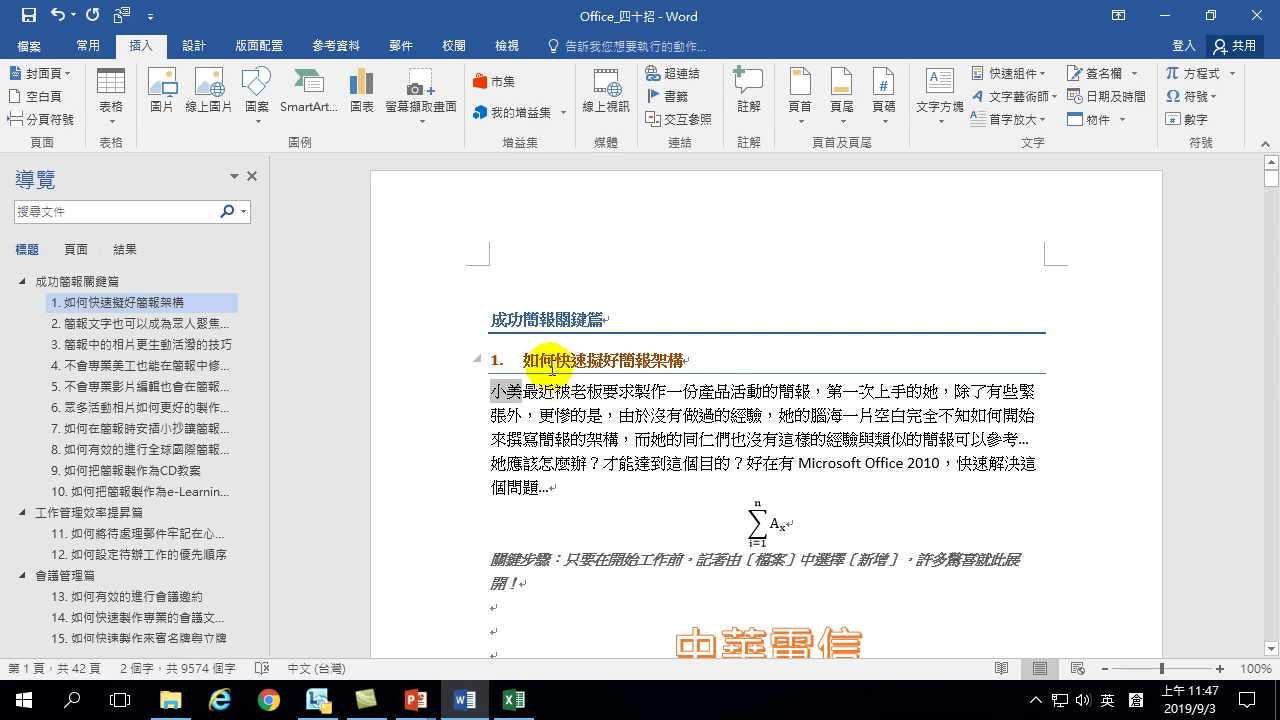
left_click(452, 45)
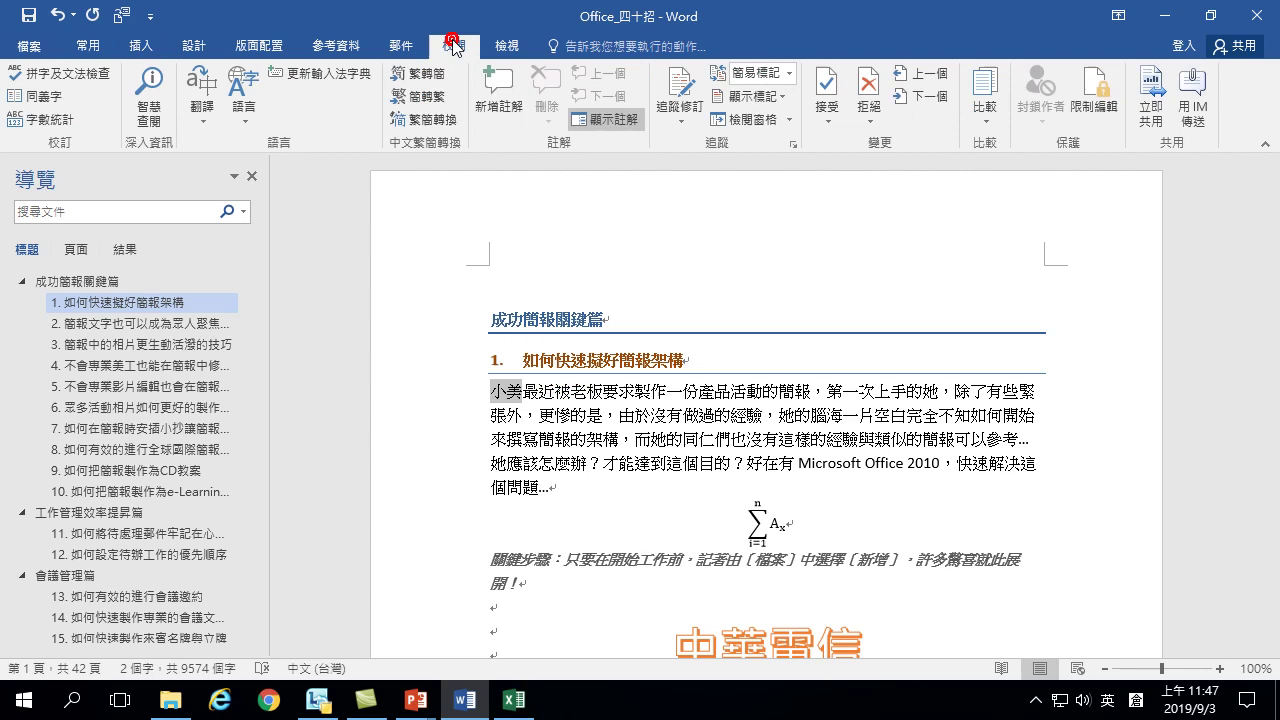
left_click(505, 92)
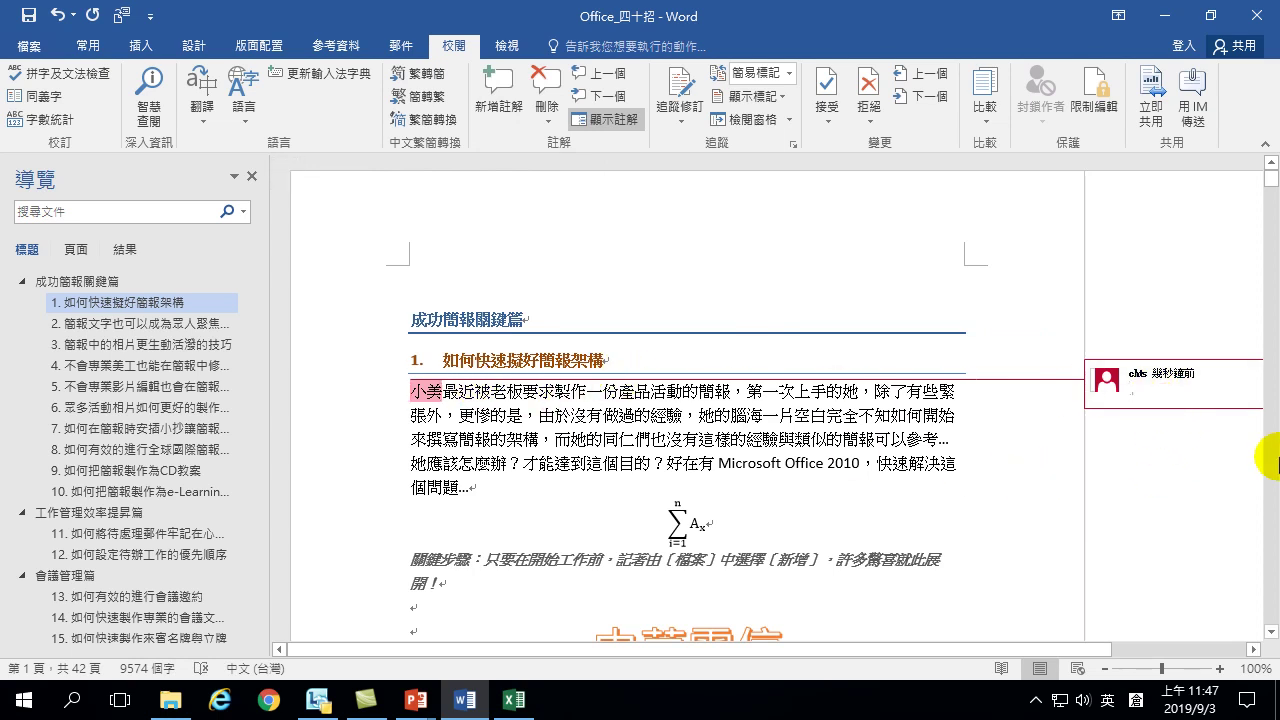
key("shift")
type("jp6")
key("Return")
type("，")
type("30")
type("njo4")
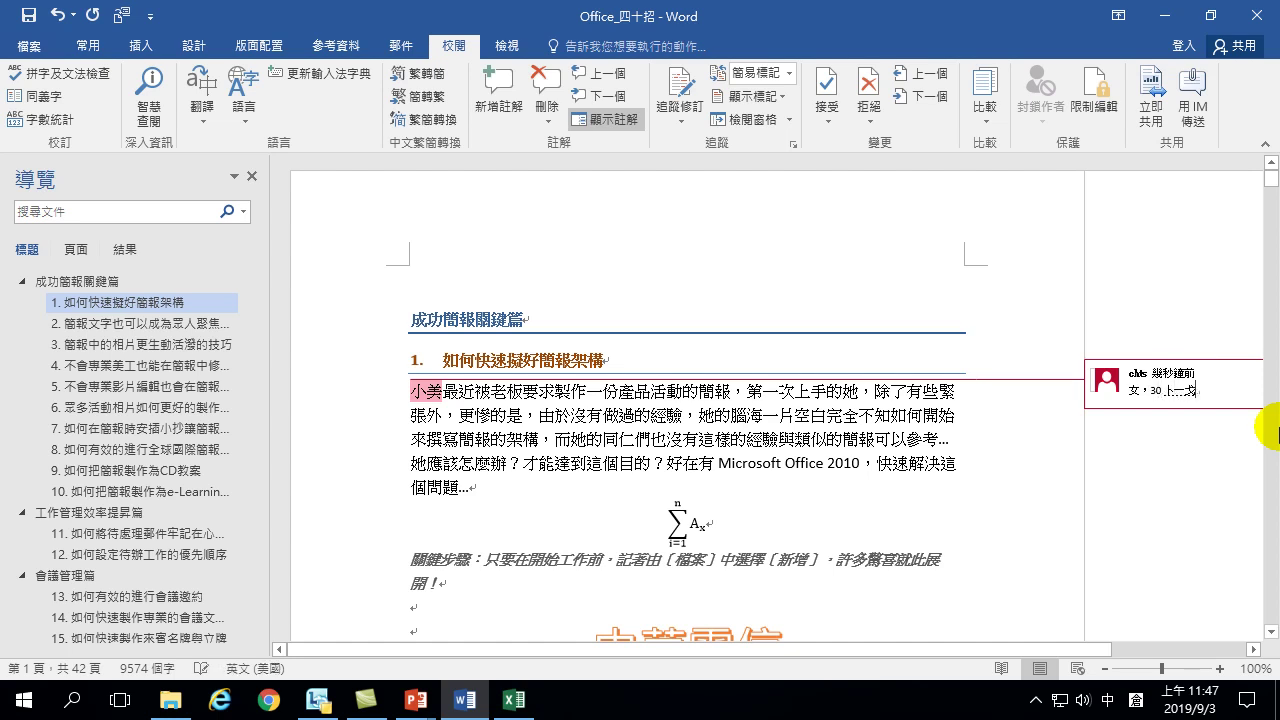
type("，vup rup4")
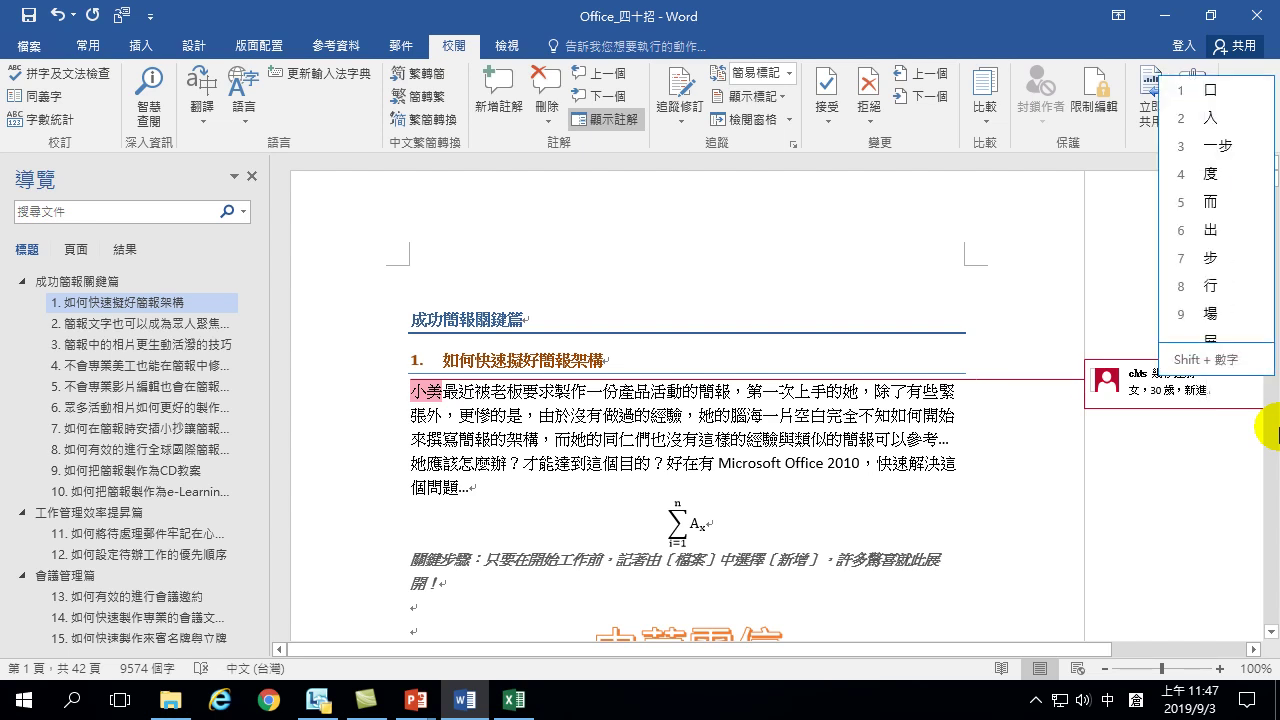
type("bp6m06。")
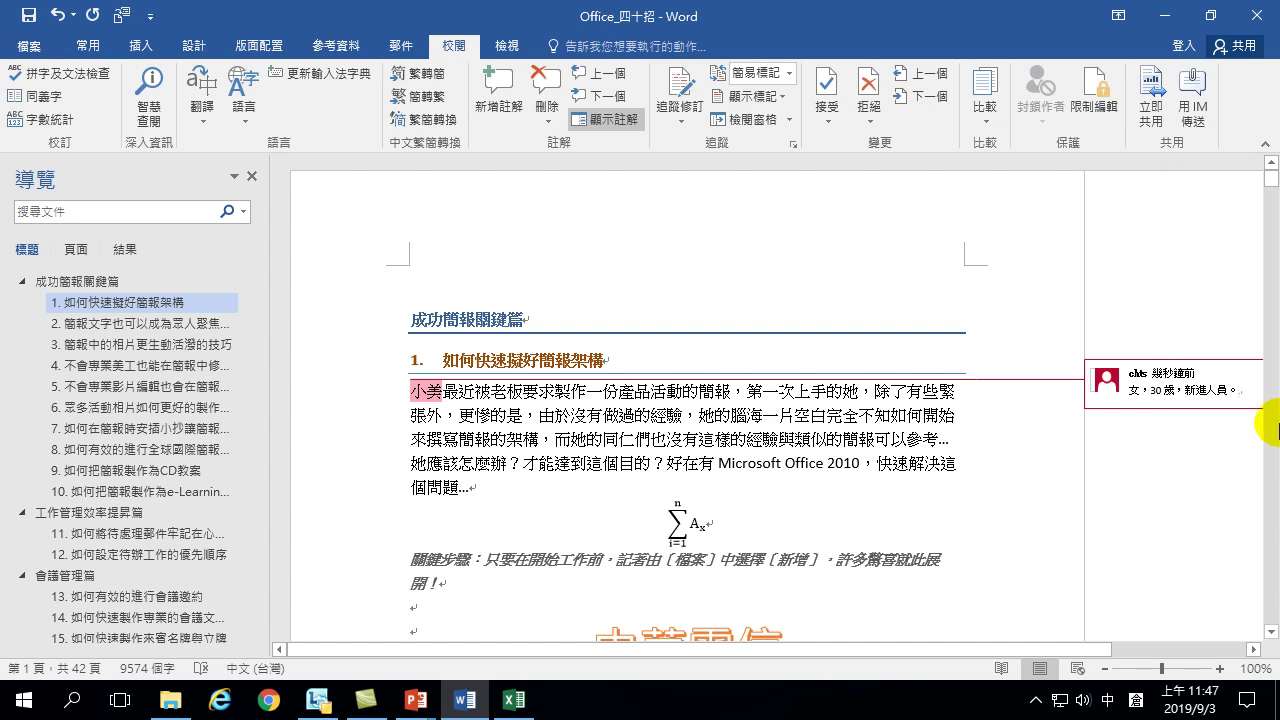
left_click(845, 424)
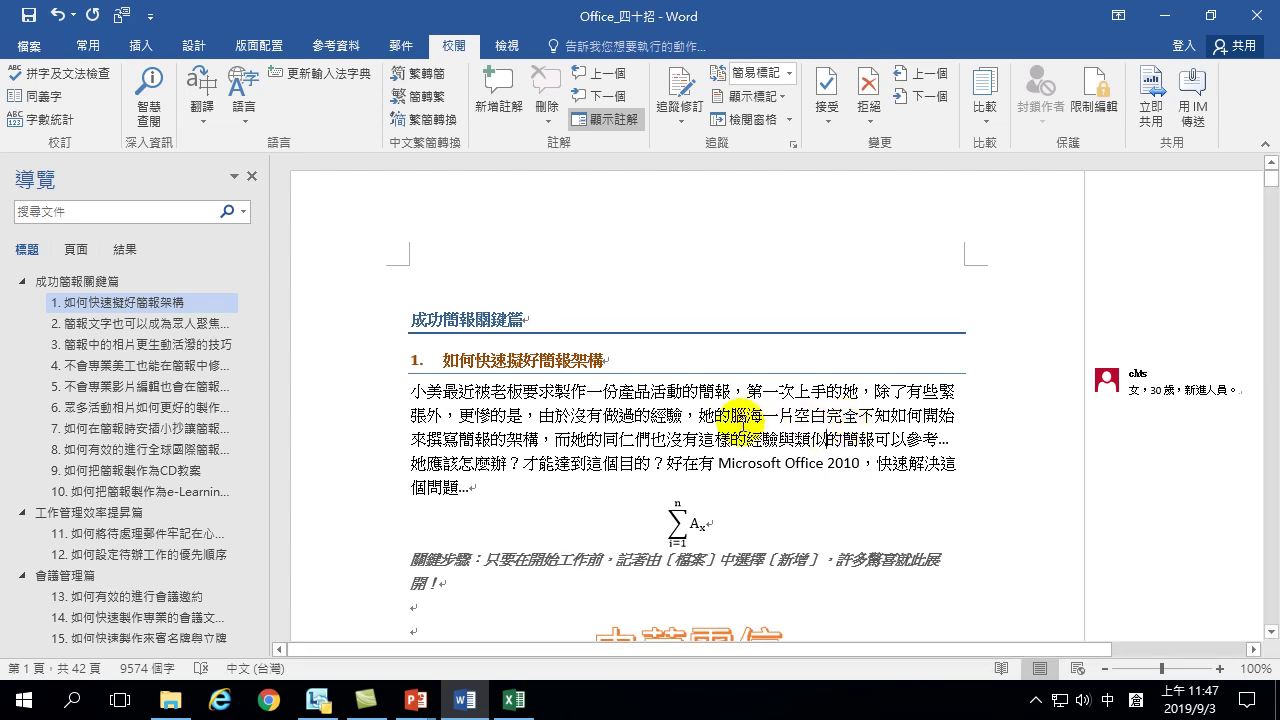
left_click(1152, 388)
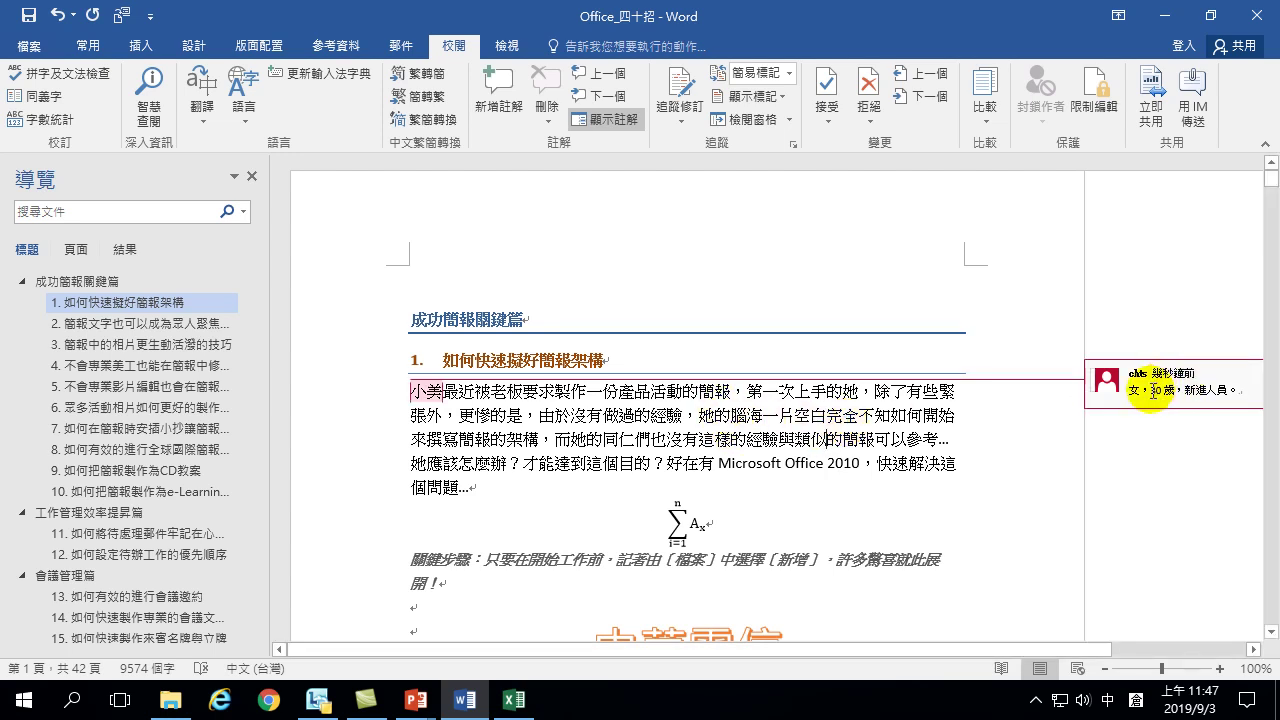
left_click(1151, 386)
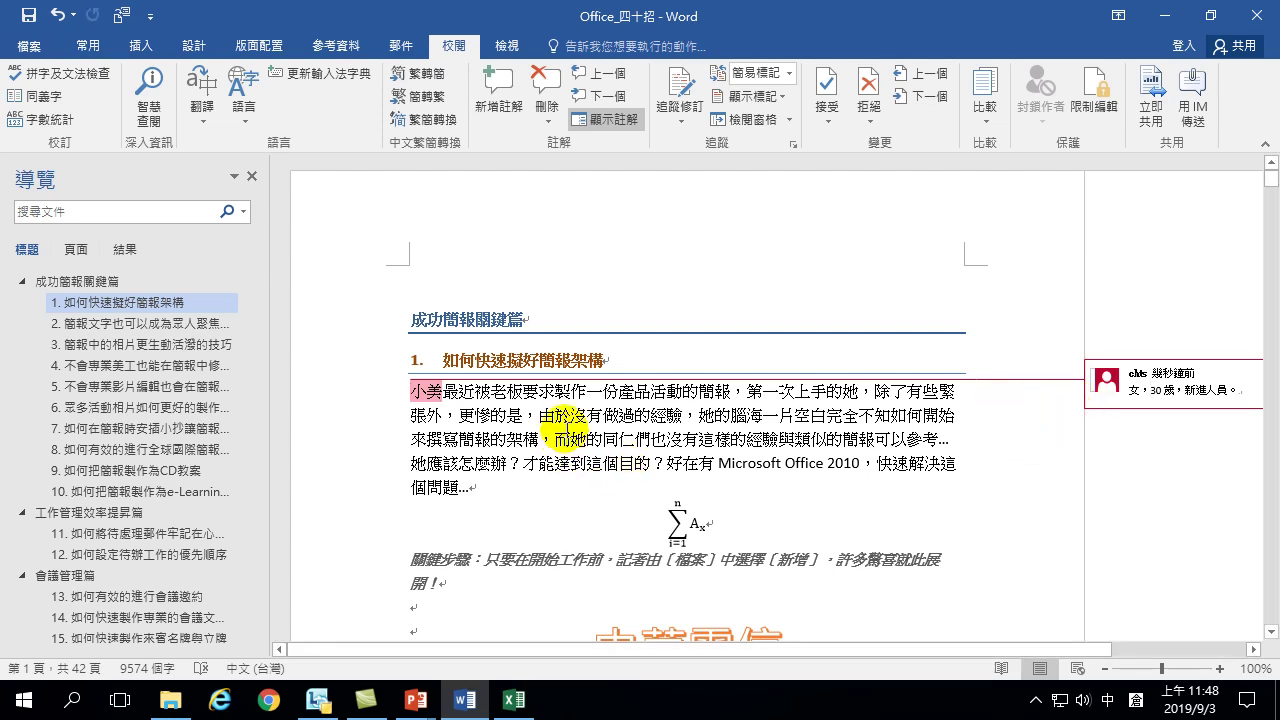
left_click(565, 428)
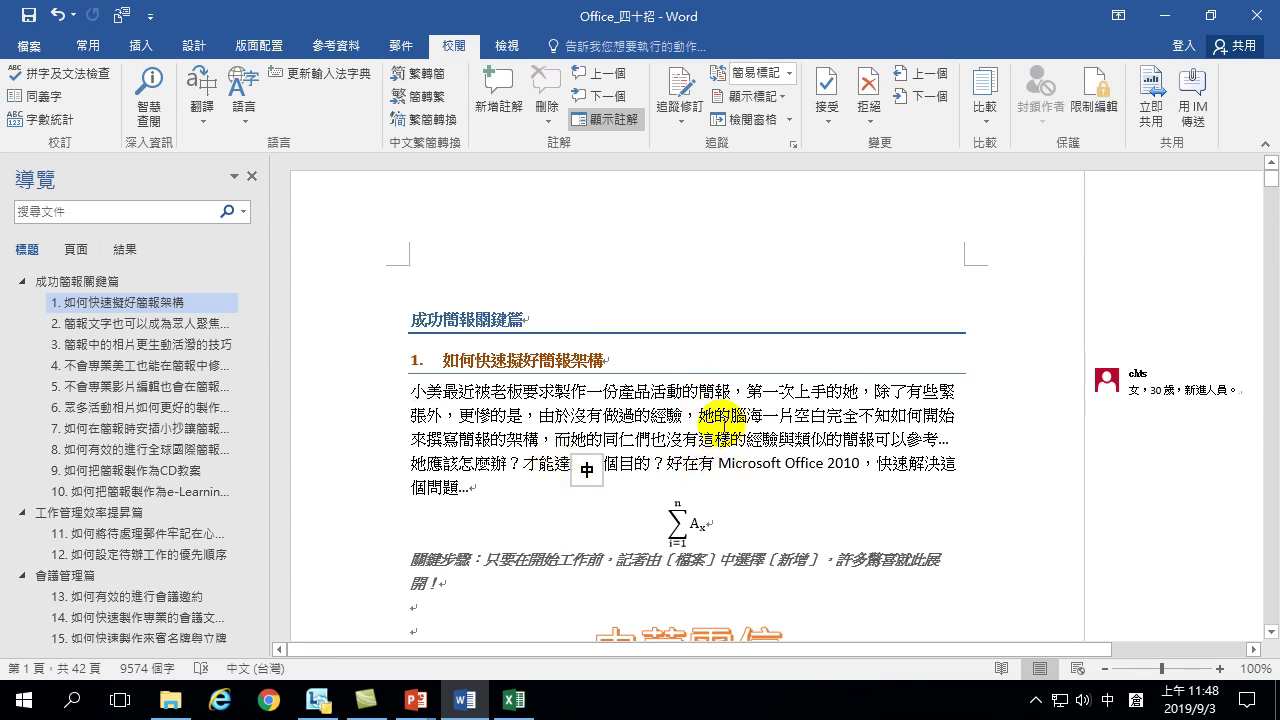
left_click(510, 437)
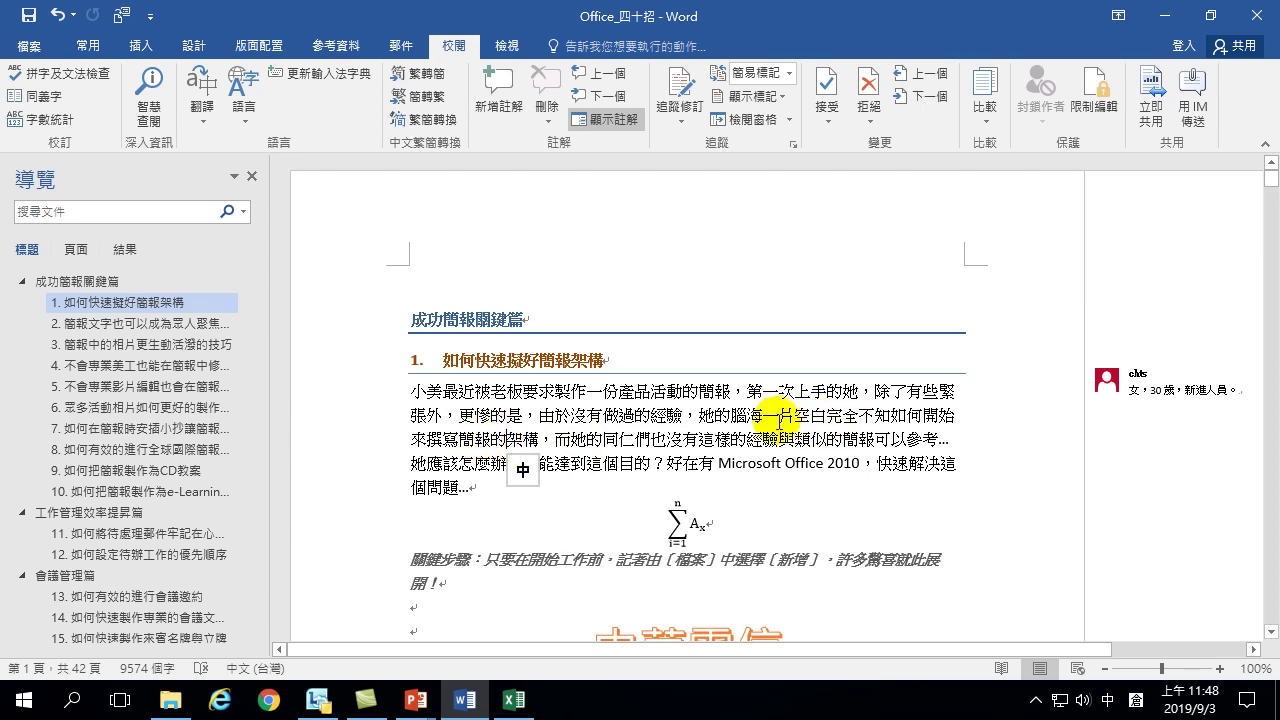
scroll(733, 452, "down", 3)
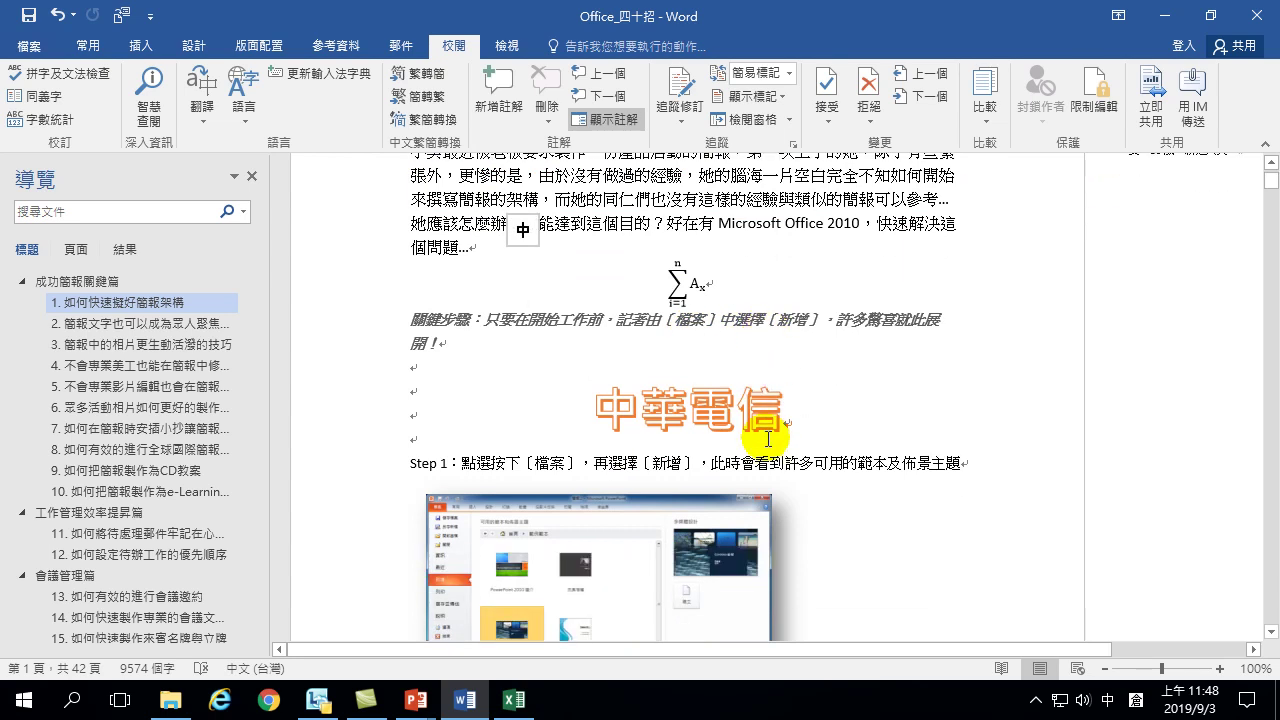
scroll(800, 438, "up", 1)
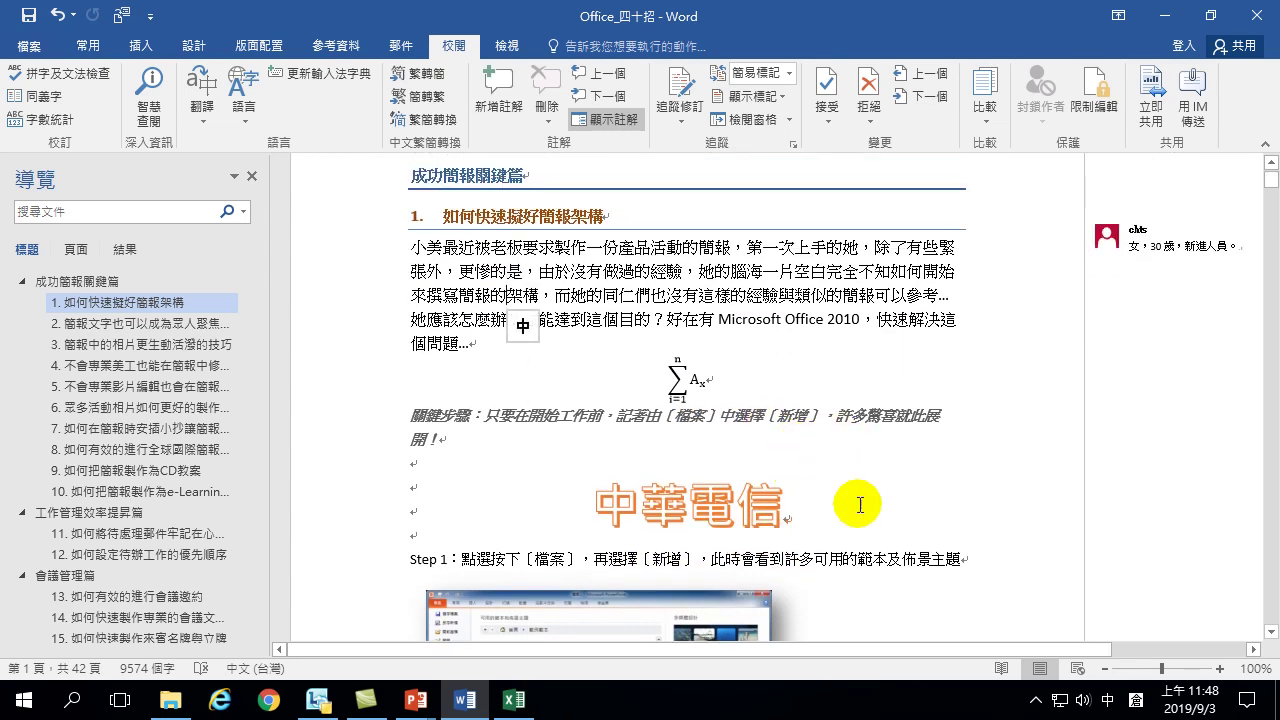
left_click(857, 556)
Step: Add a new comment to 範本 in the Step 1 line and begin its Chinese text
double_click(857, 560)
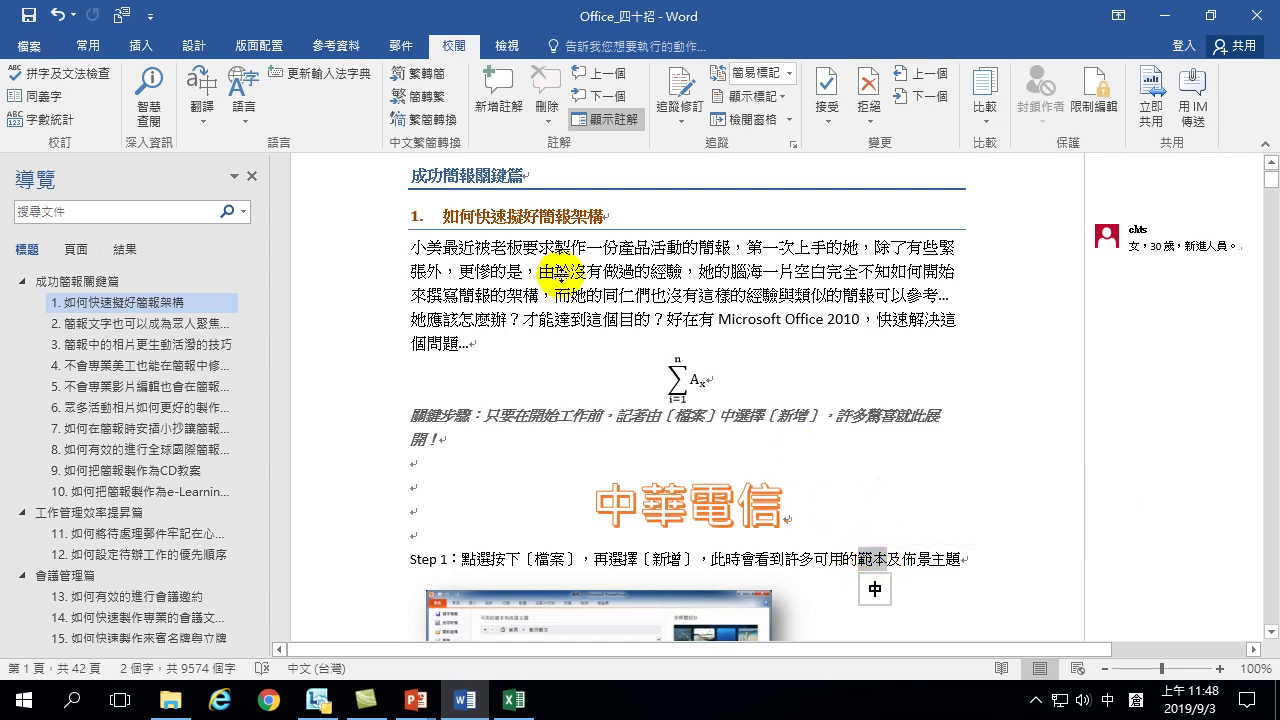
left_click(497, 90)
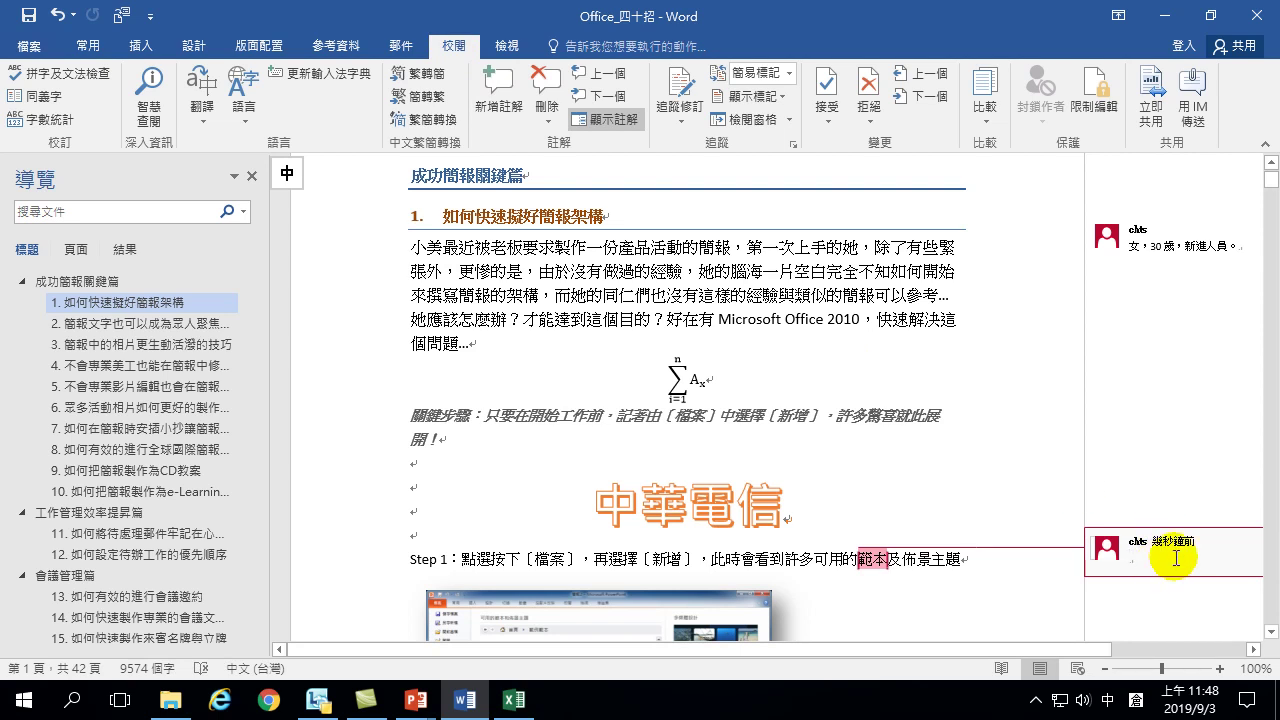
type("版面題目")
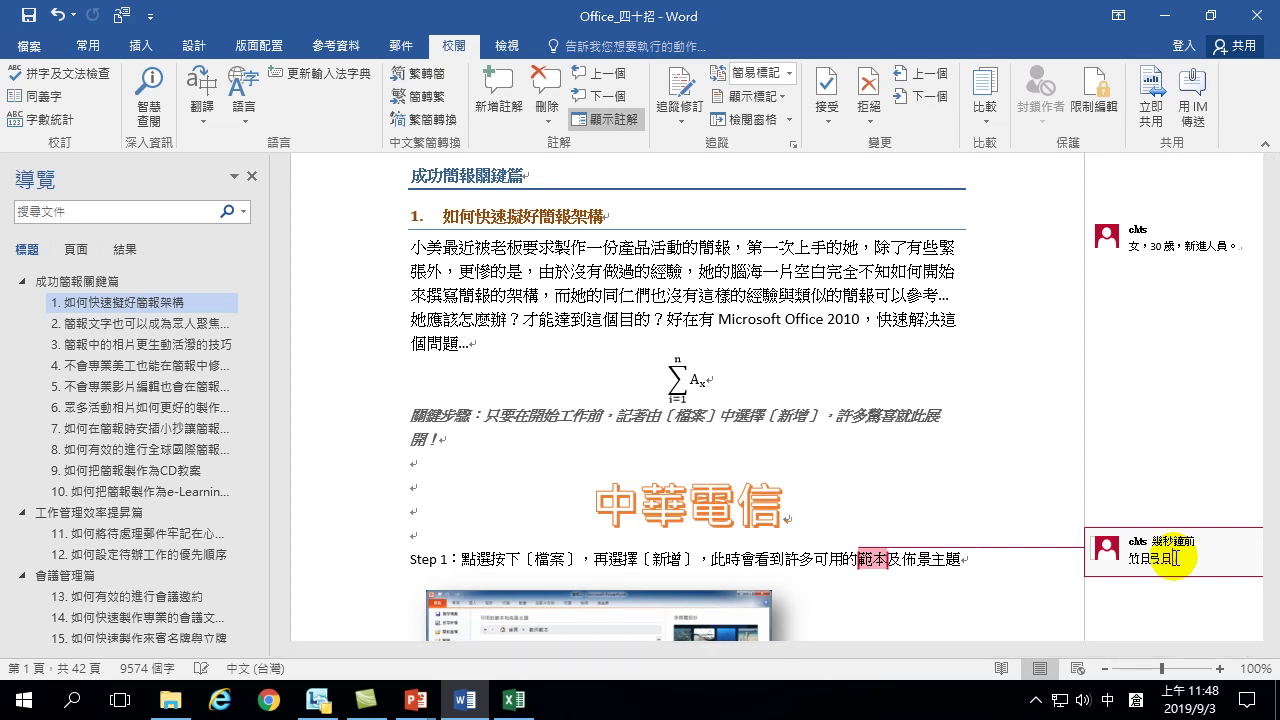
key("Down")
left_click(1176, 558)
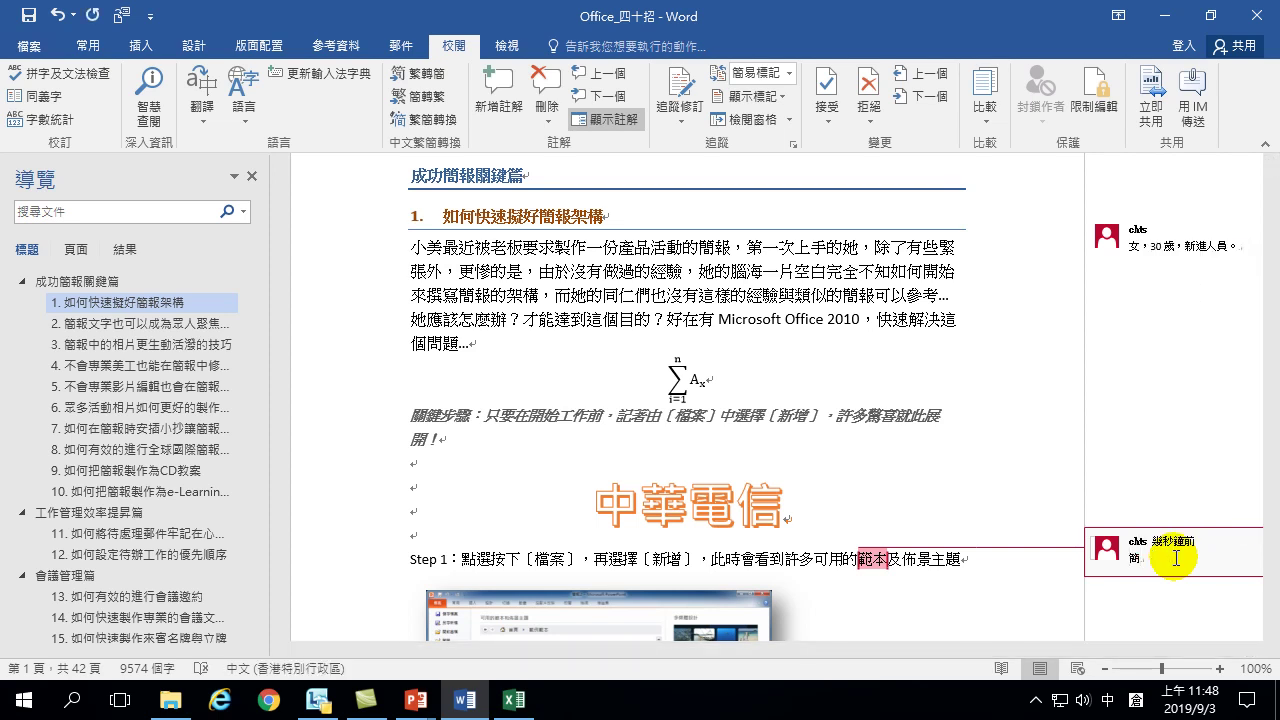
key("Down")
key("Return")
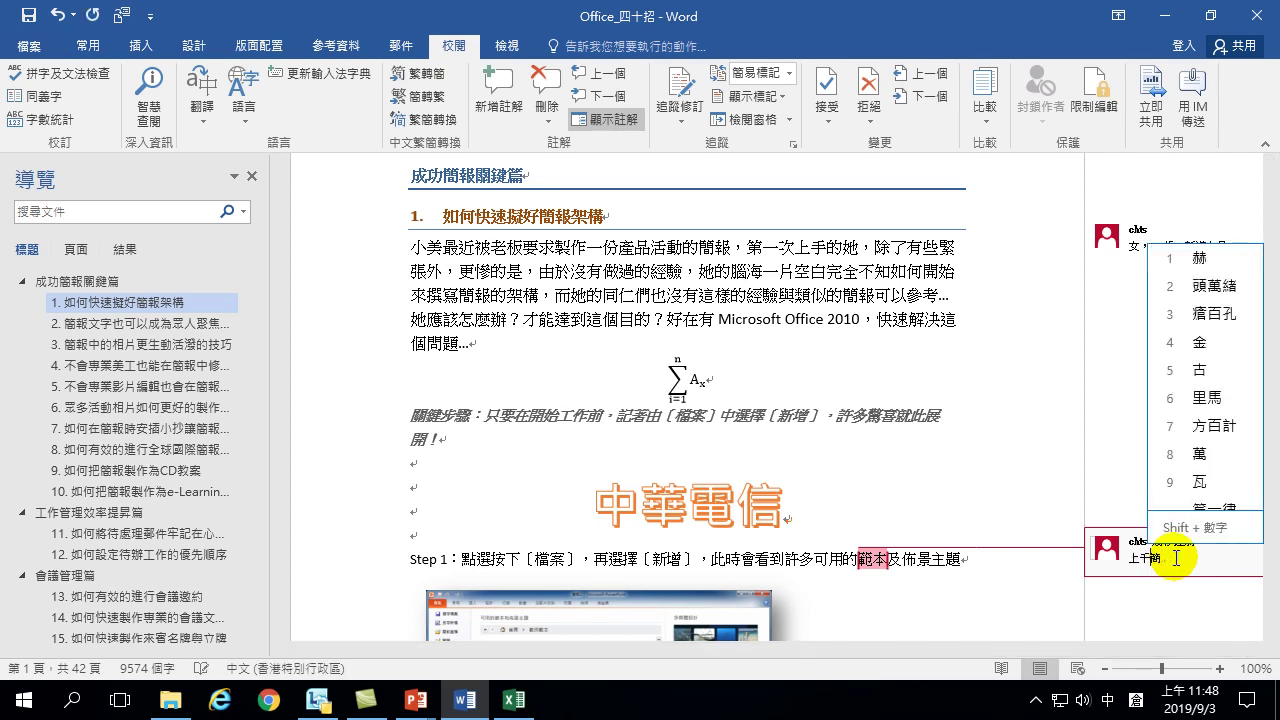
Step: Correct the comment text so it reads 成千個簡報範本。
key("Escape")
key("BackSpace")
key("BackSpace")
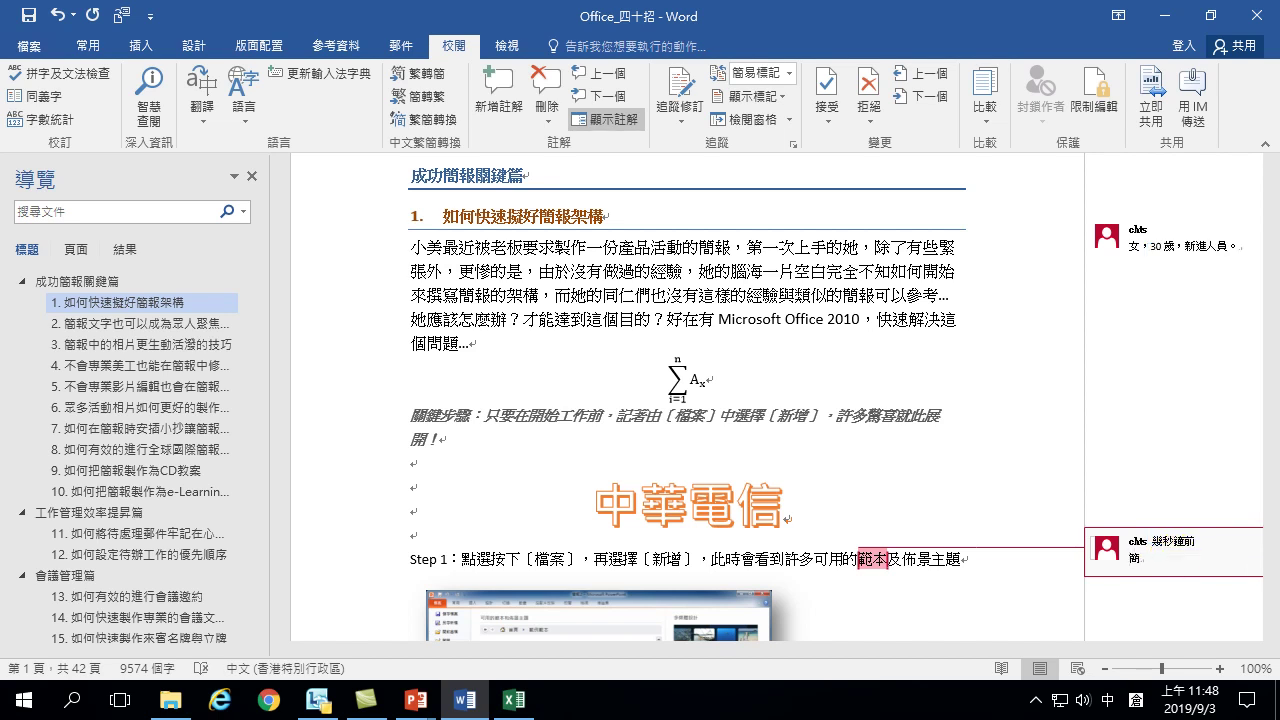
type("成千人田工口")
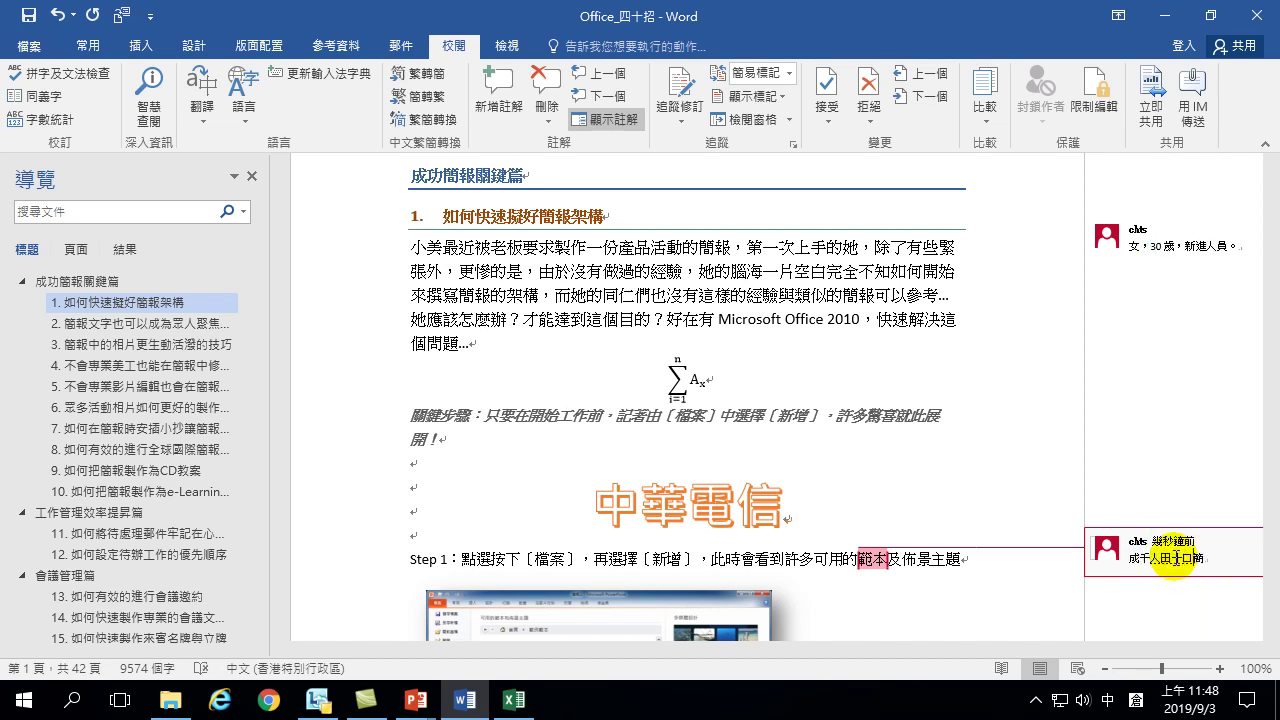
key("space")
key("Escape")
type("報範本")
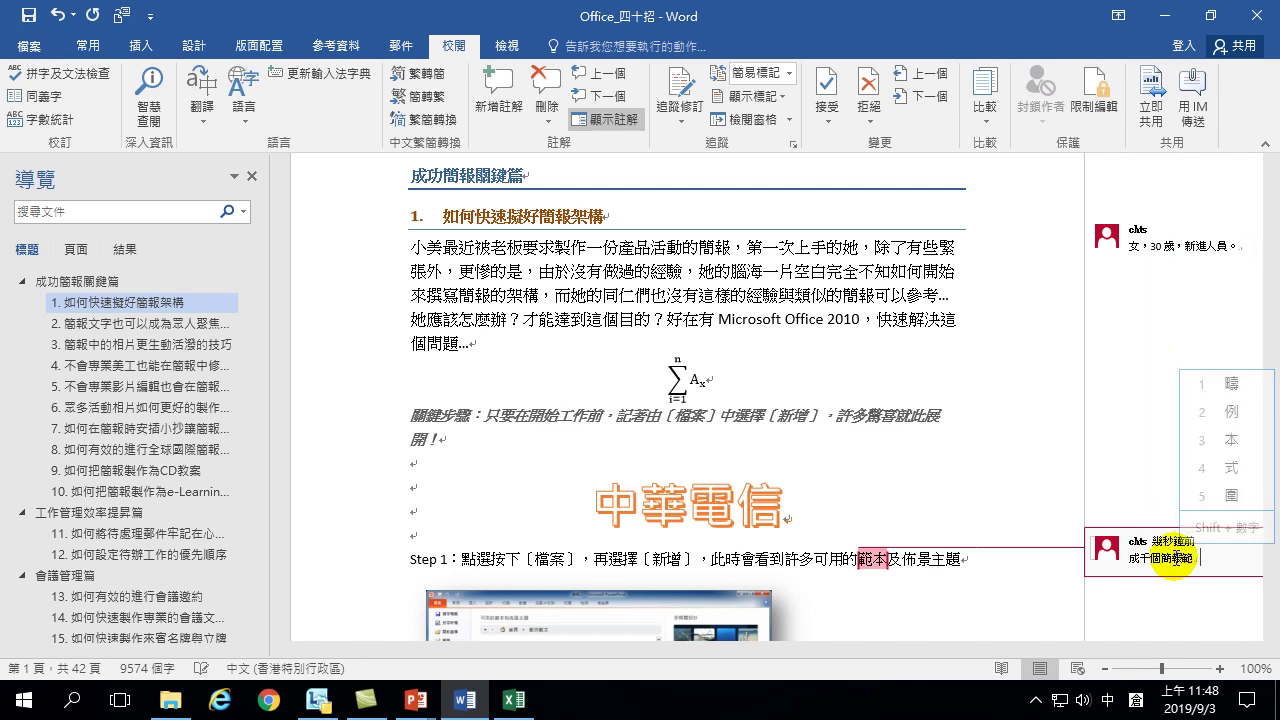
type("。")
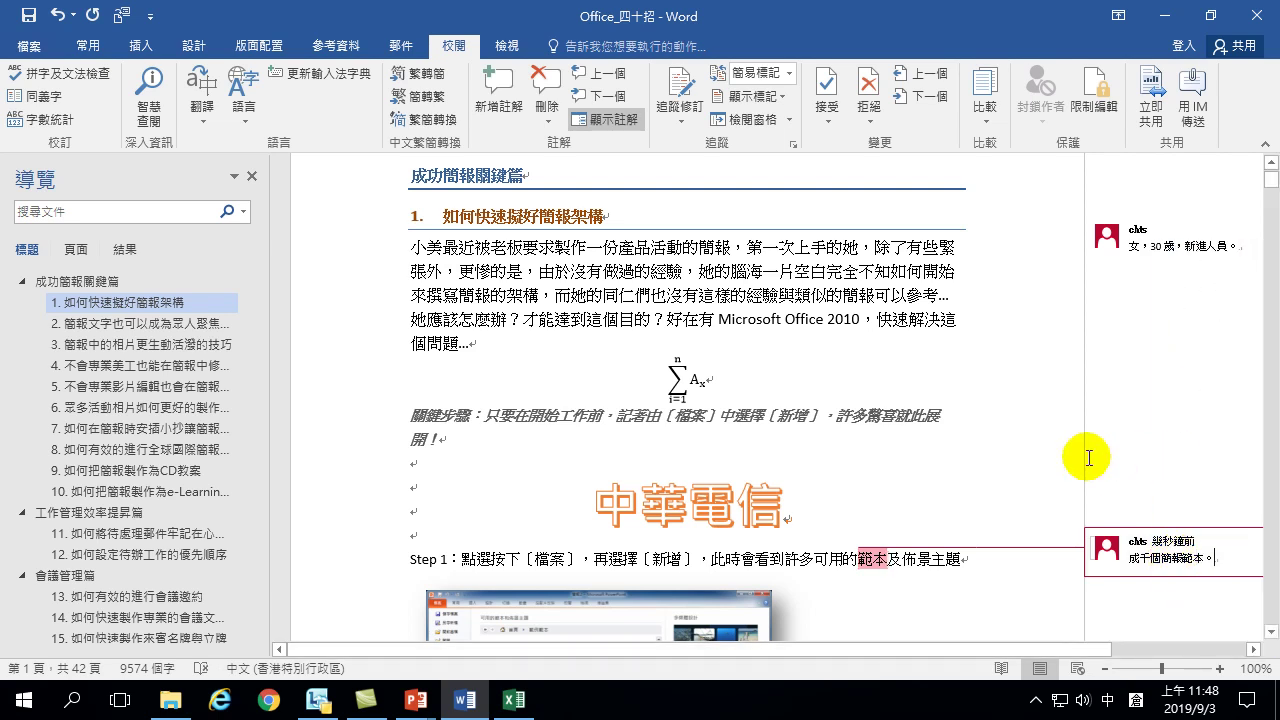
left_click(909, 323)
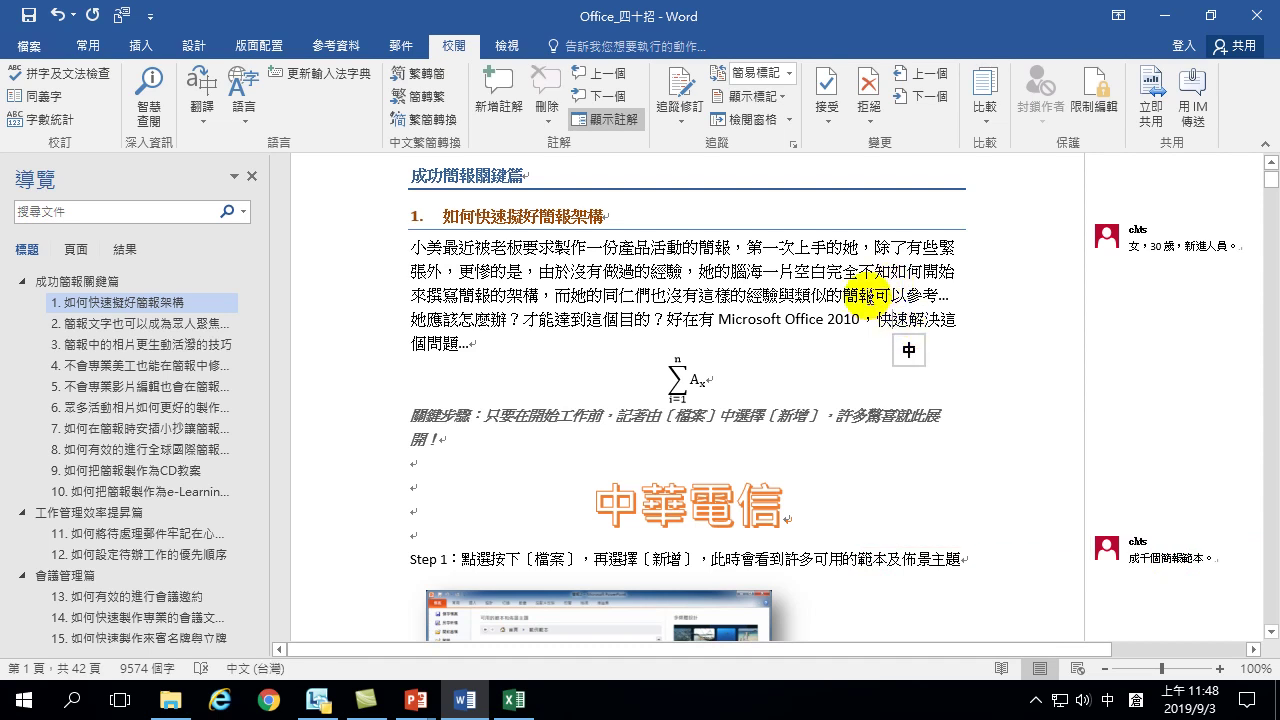
left_click(1170, 250)
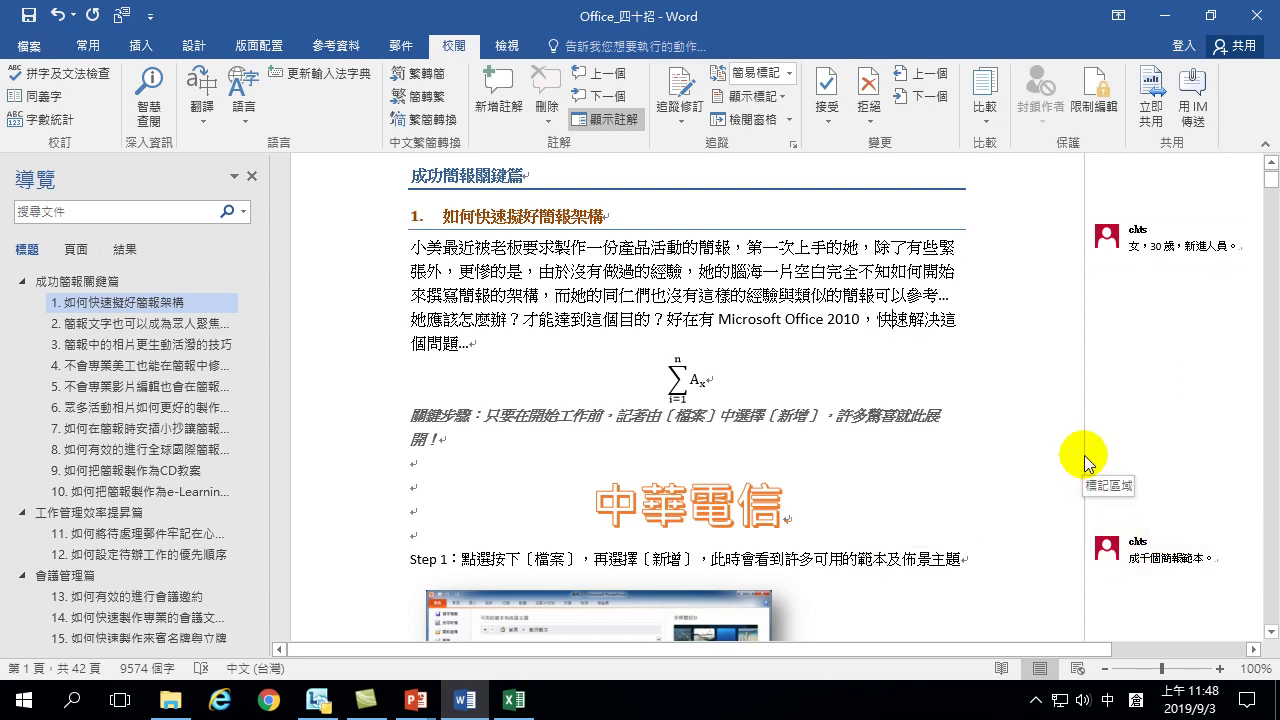
right_click(1107, 240)
left_click(1147, 435)
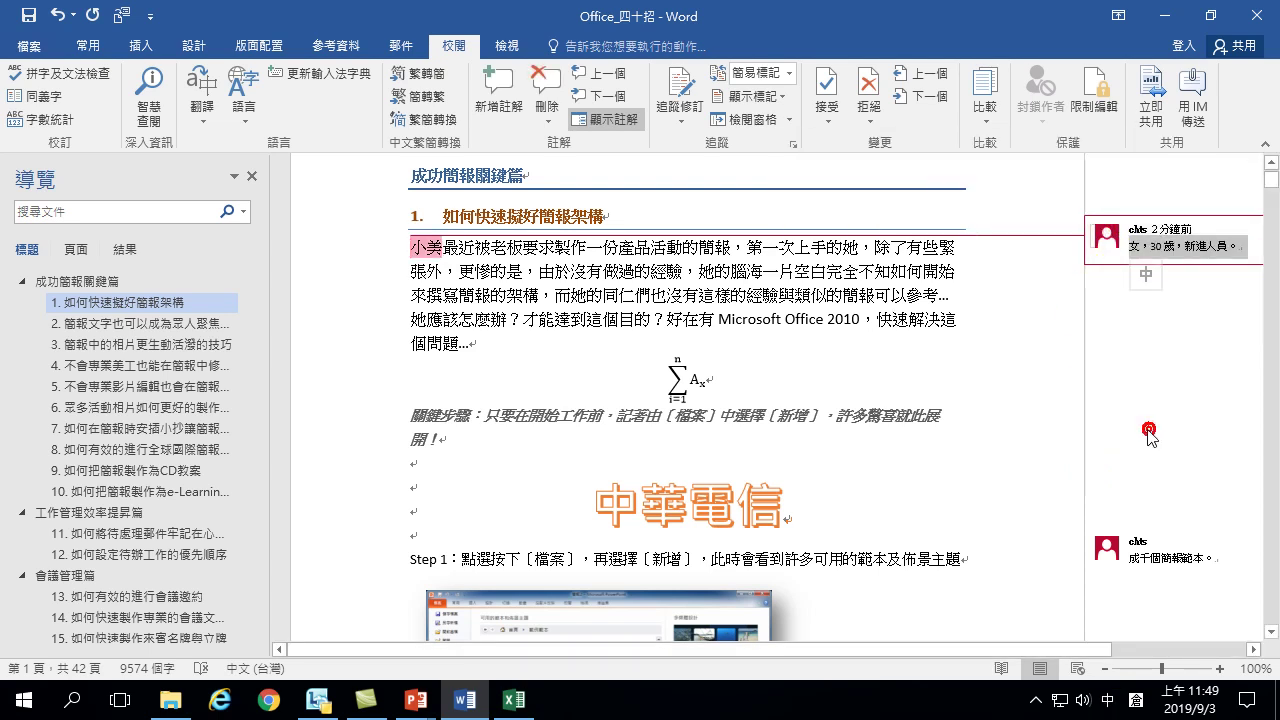
left_click(1160, 416)
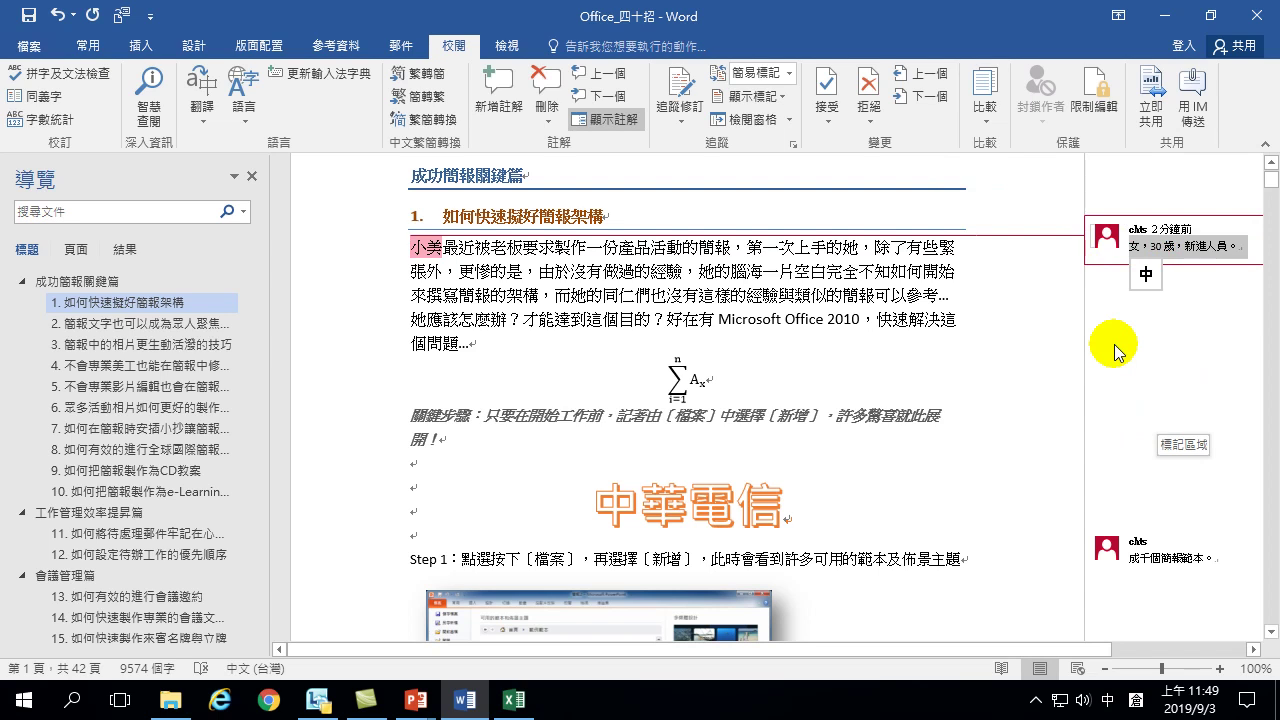
left_click(898, 558)
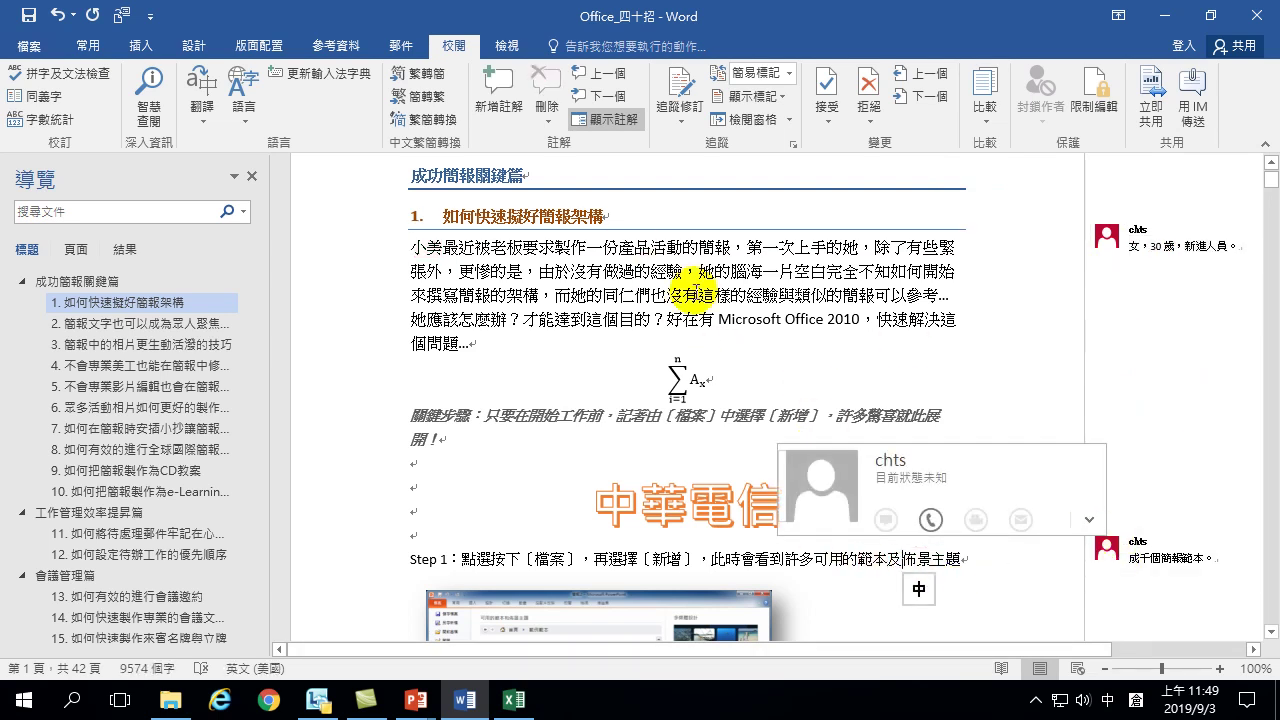
left_click(903, 560)
left_click(851, 565)
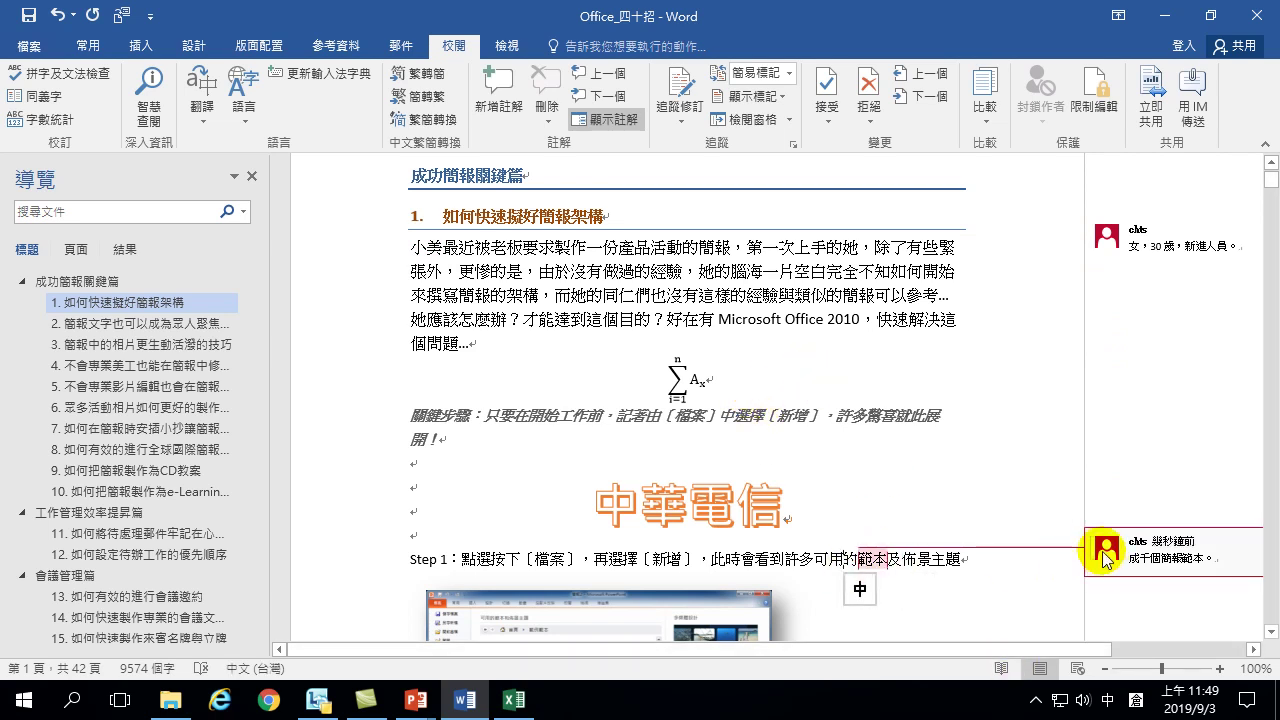
mouse_move(1105, 558)
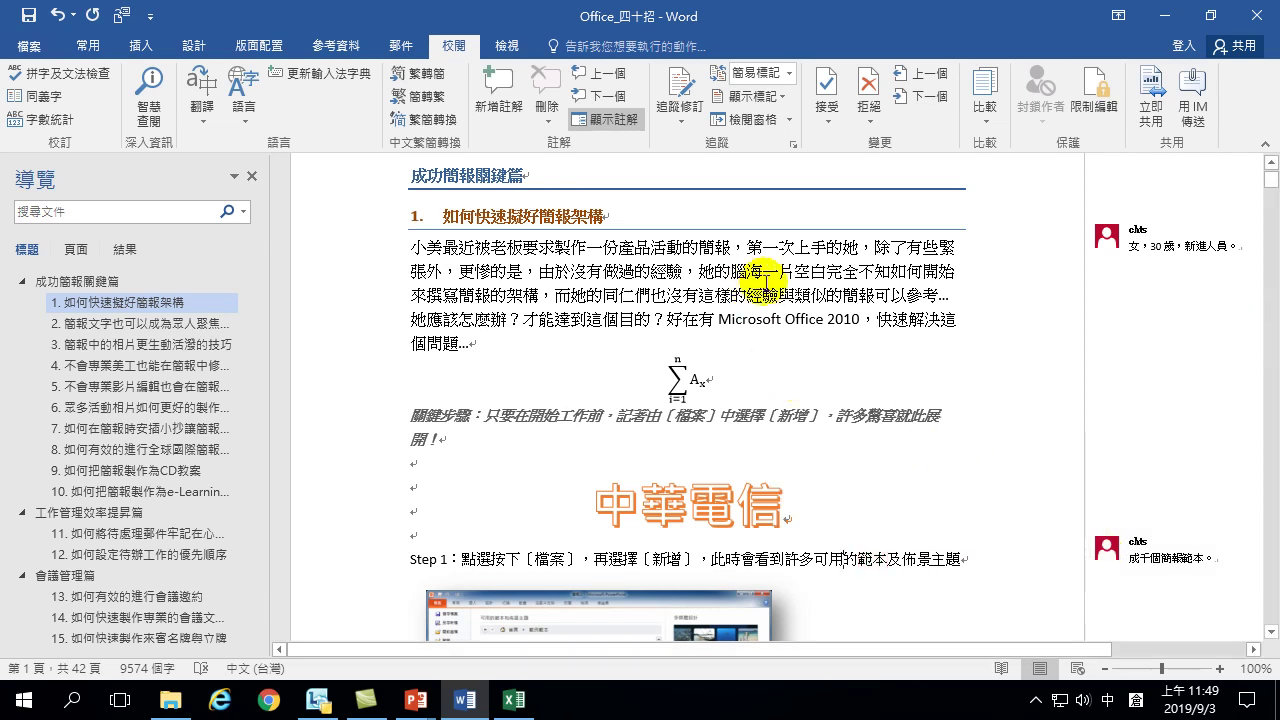
mouse_move(1107, 243)
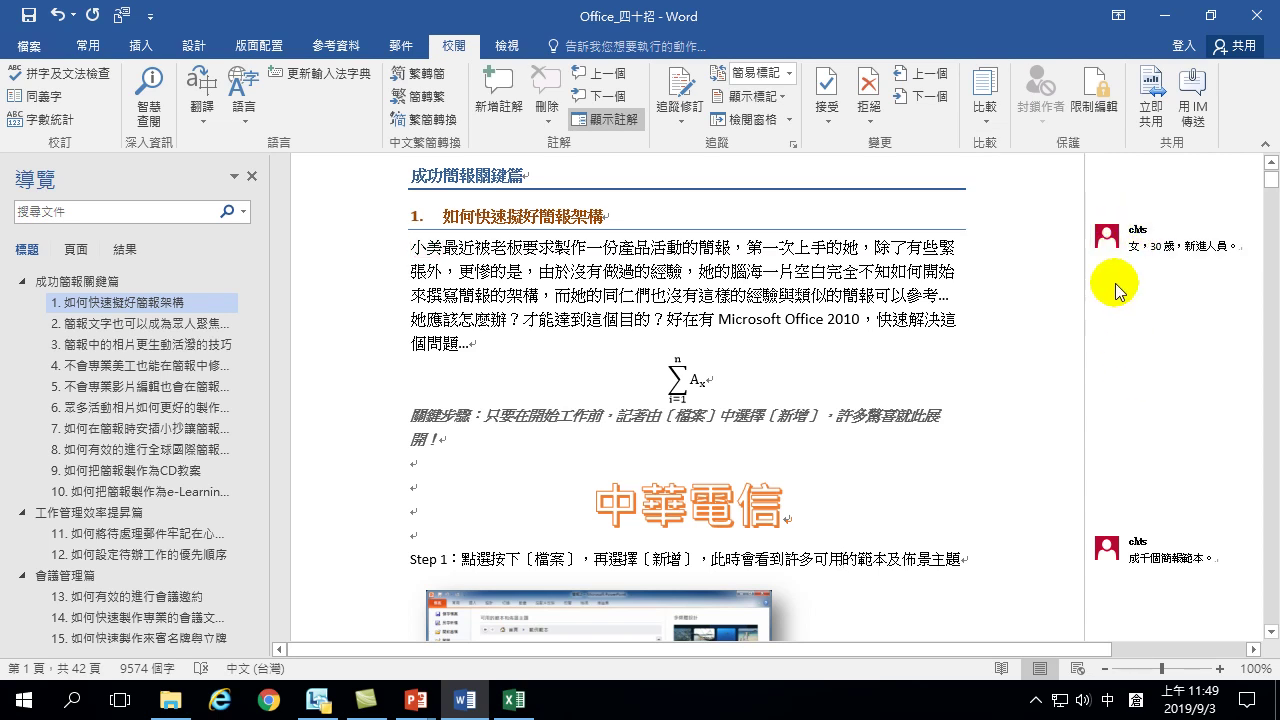
left_click(1107, 243)
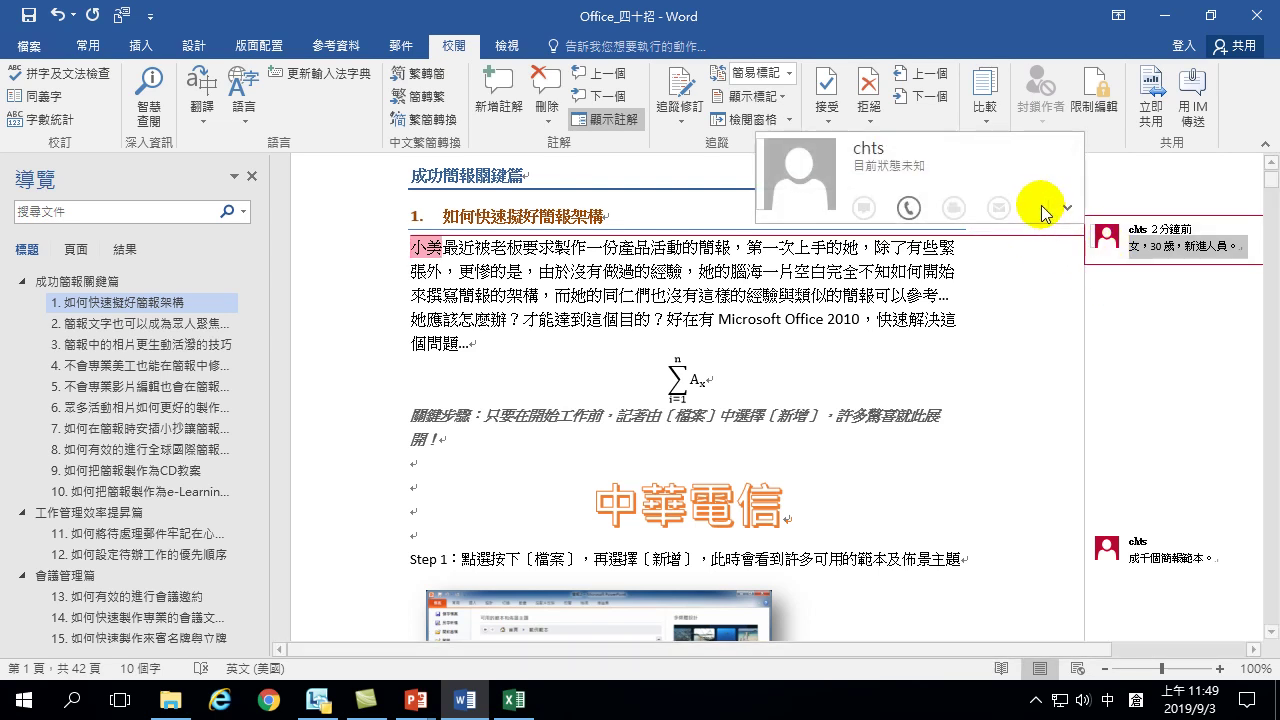
left_click(1064, 207)
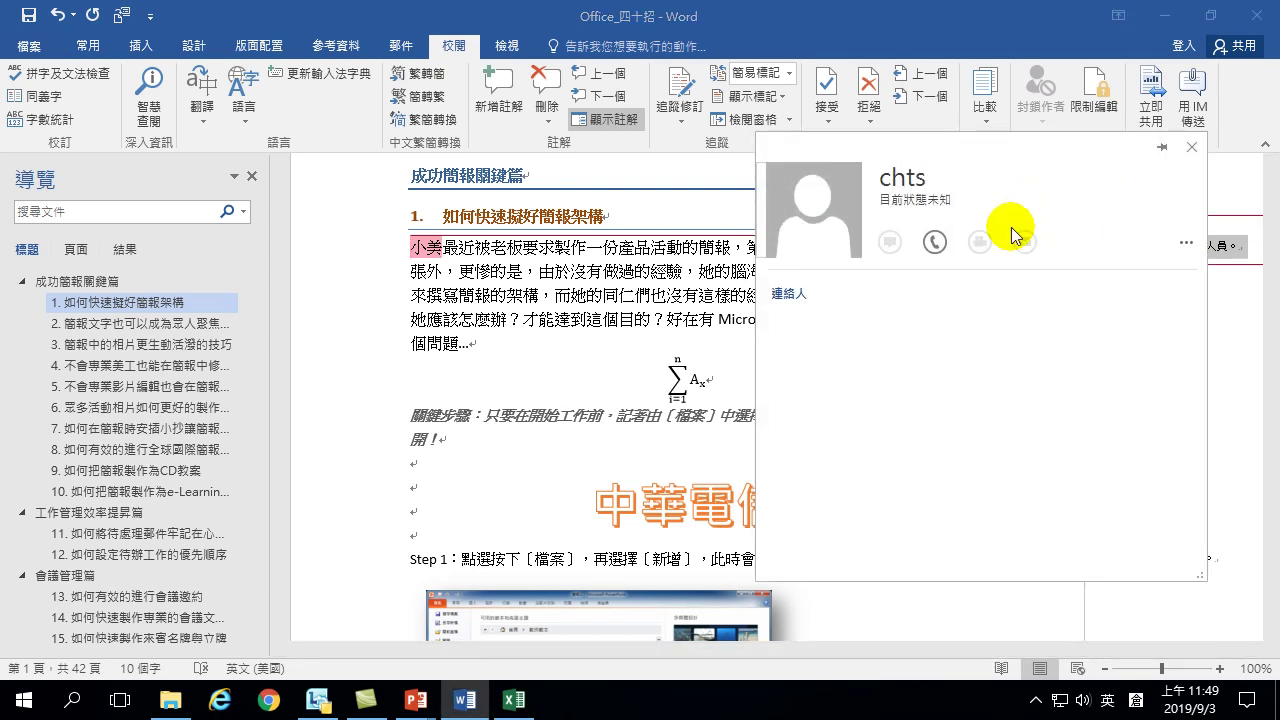
left_click(1191, 150)
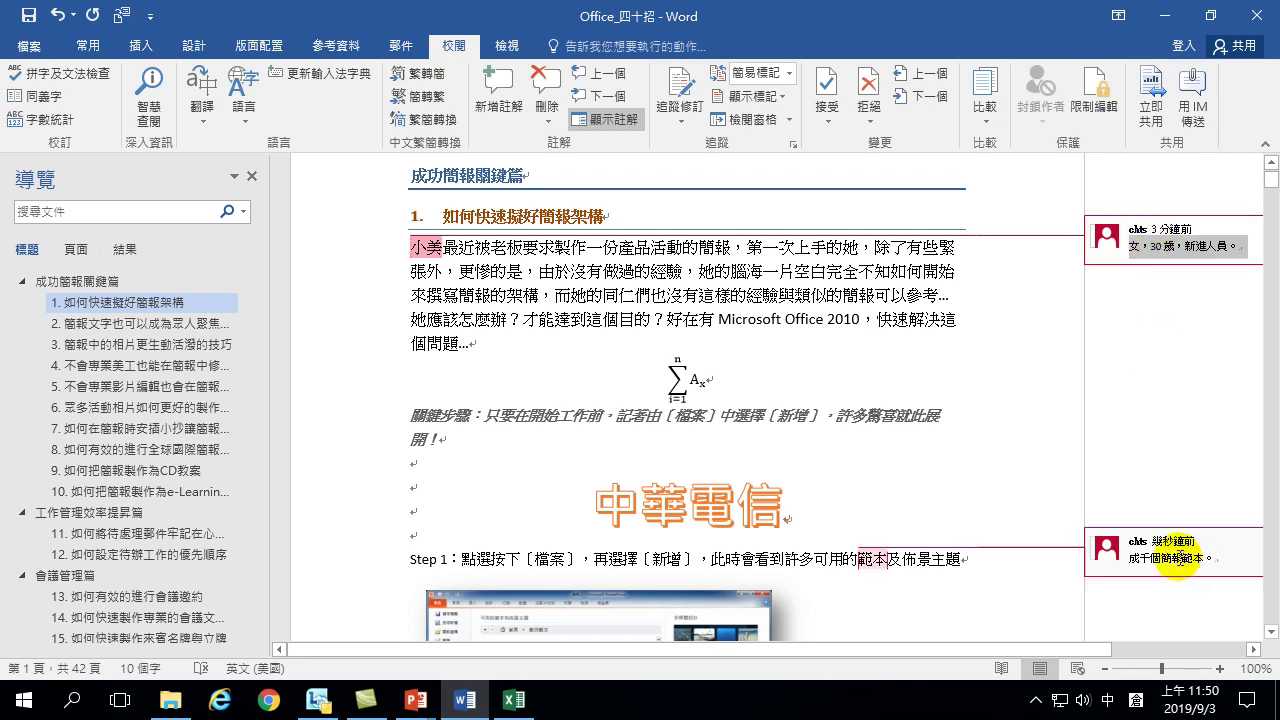
mouse_move(1105, 239)
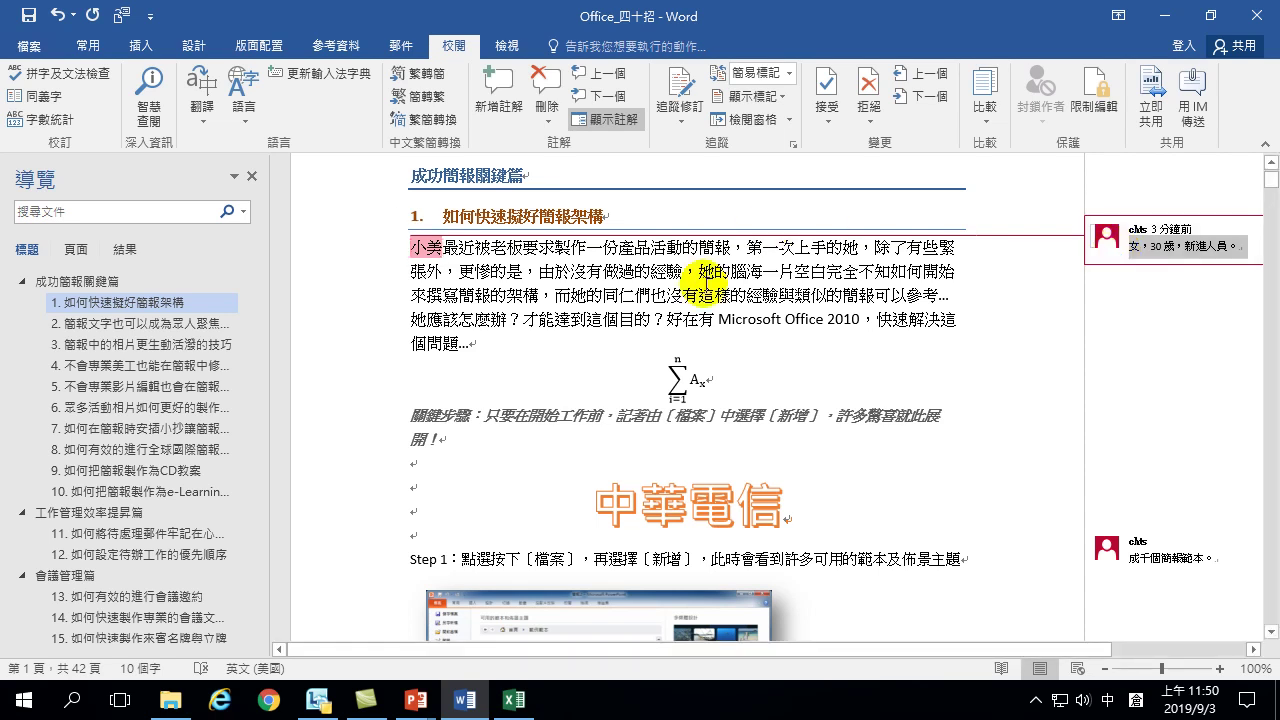
scroll(700, 290, "up", 3)
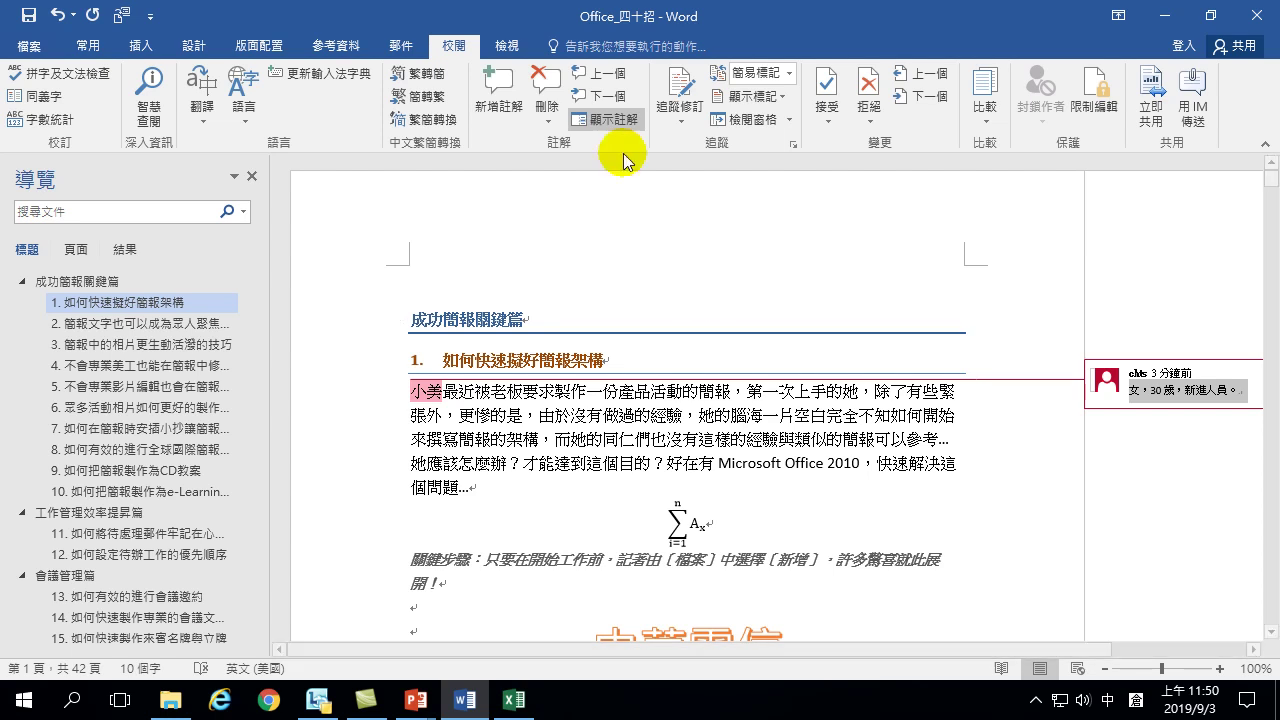
mouse_move(322, 706)
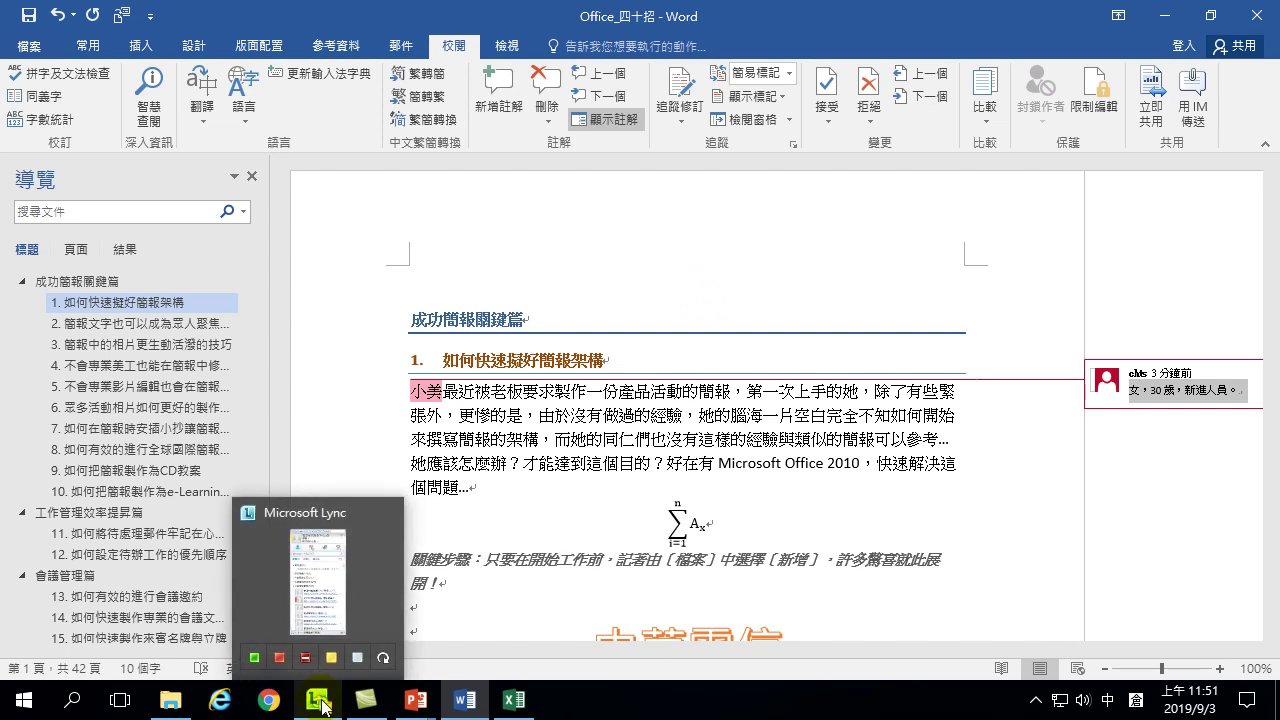
Step: Bring up the Microsoft Lync contact list from the taskbar preview
left_click(322, 706)
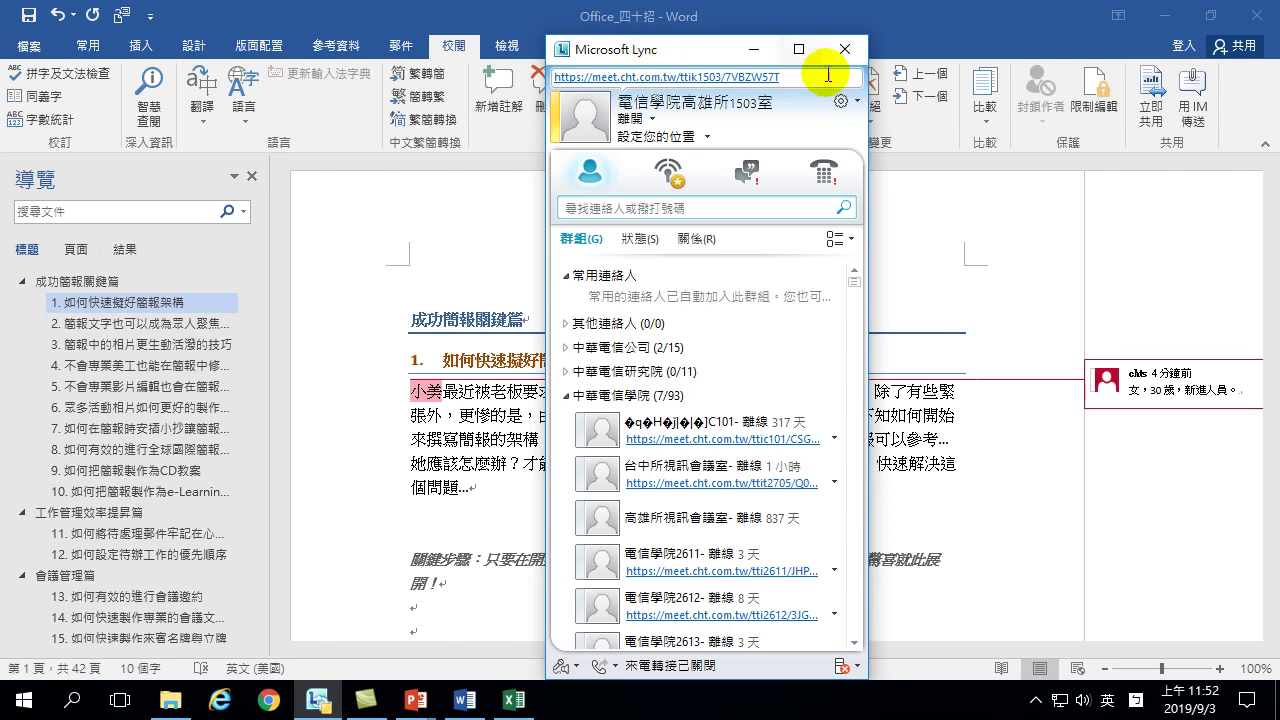
Step: Close the Microsoft Lync window to return to the Word document
left_click(845, 48)
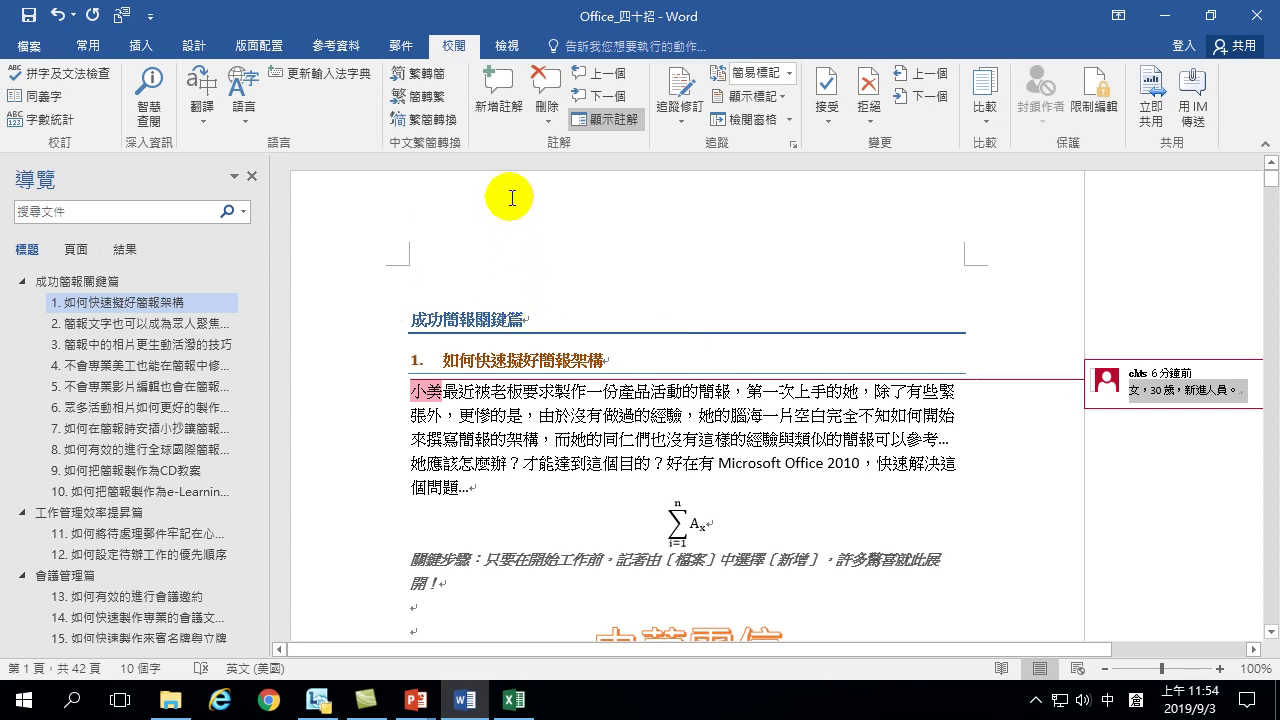
Step: Switch the document to Read Mode, keeping it open
left_click(510, 45)
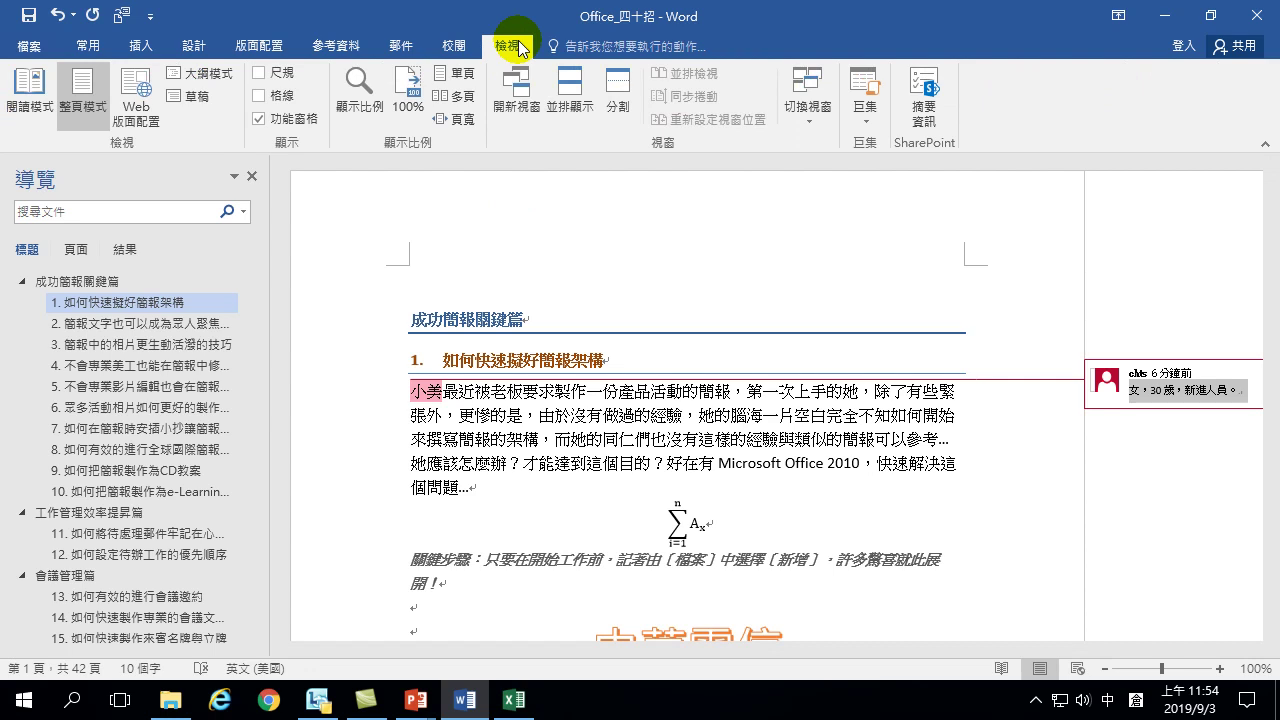
left_click(30, 88)
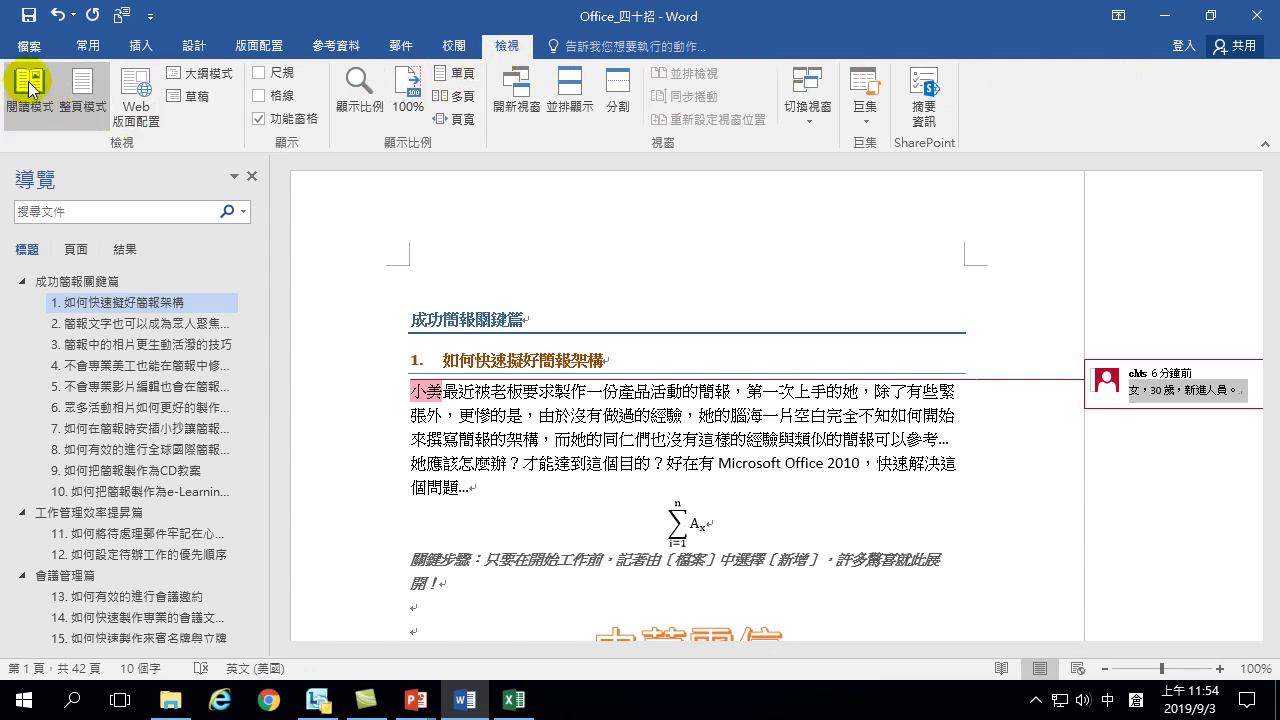
left_click(29, 89)
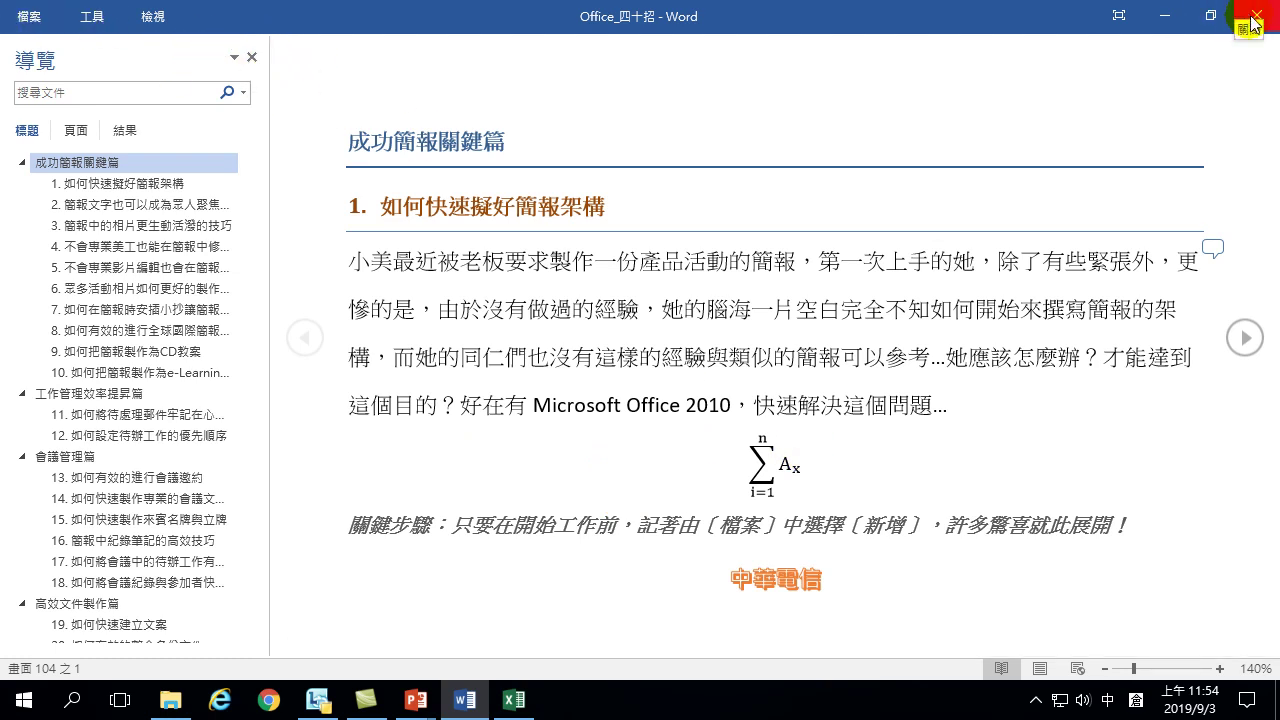
left_click(1135, 103)
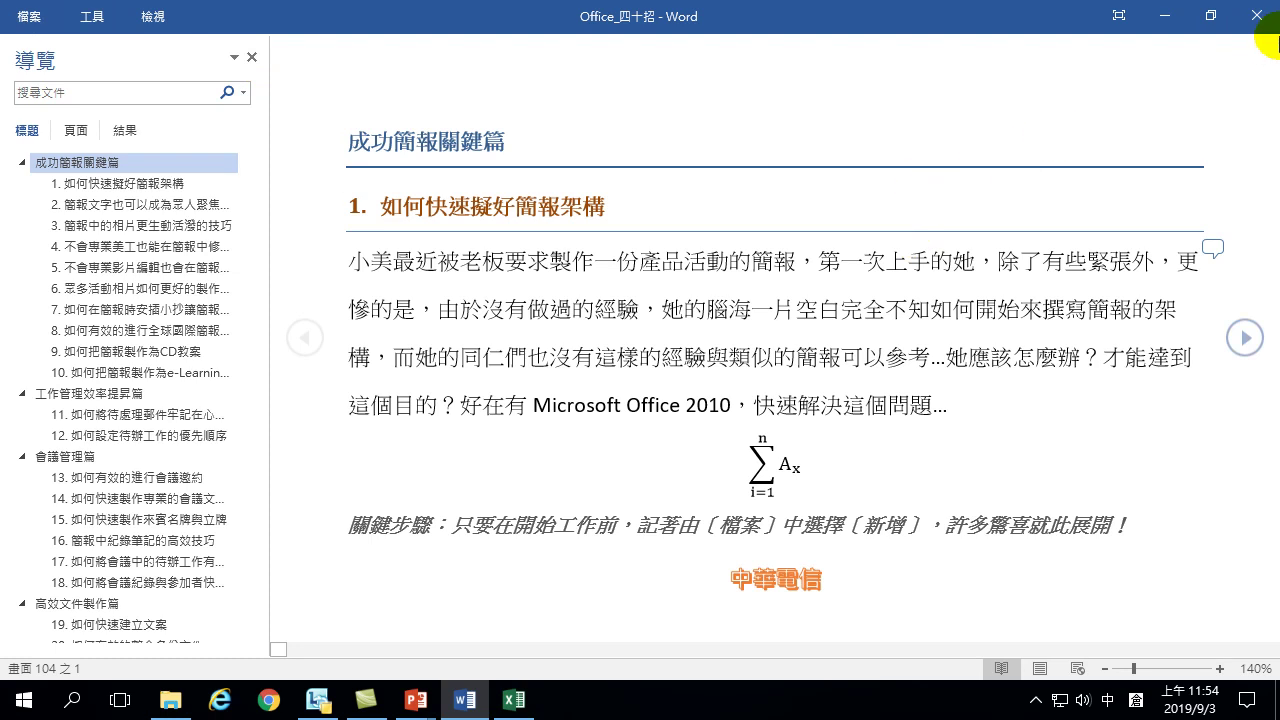
left_click(1259, 20)
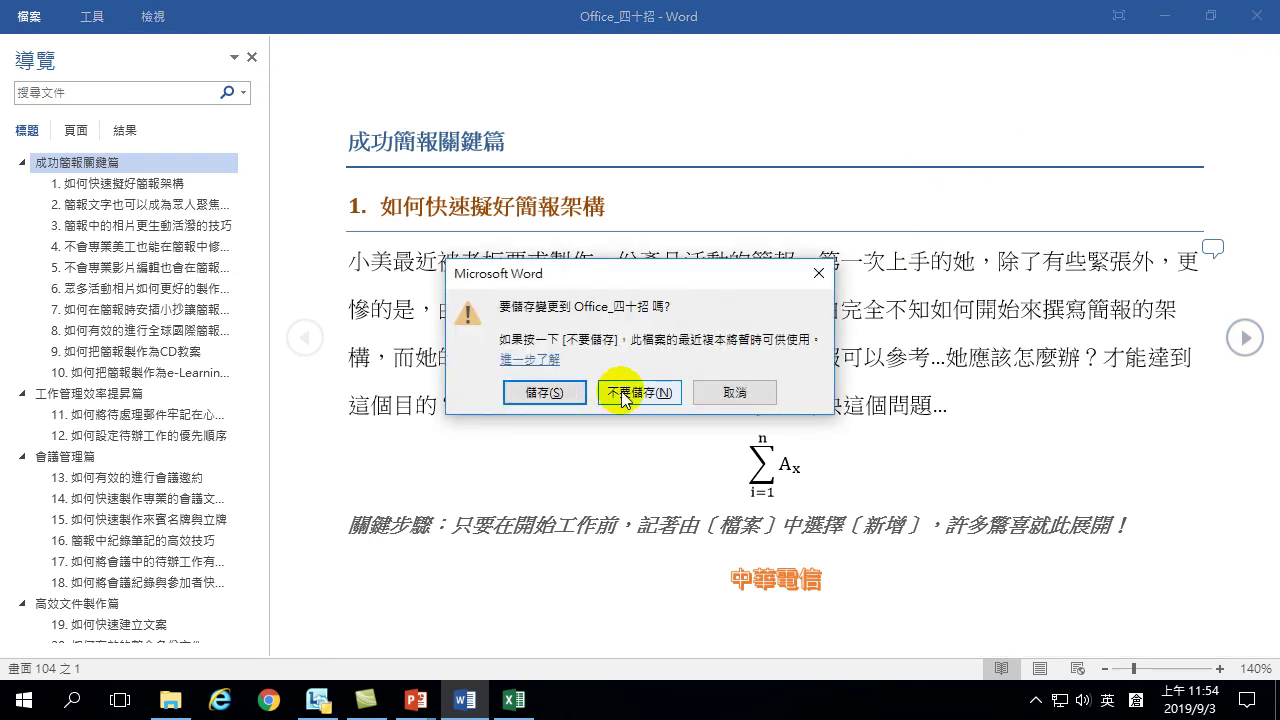
left_click(733, 396)
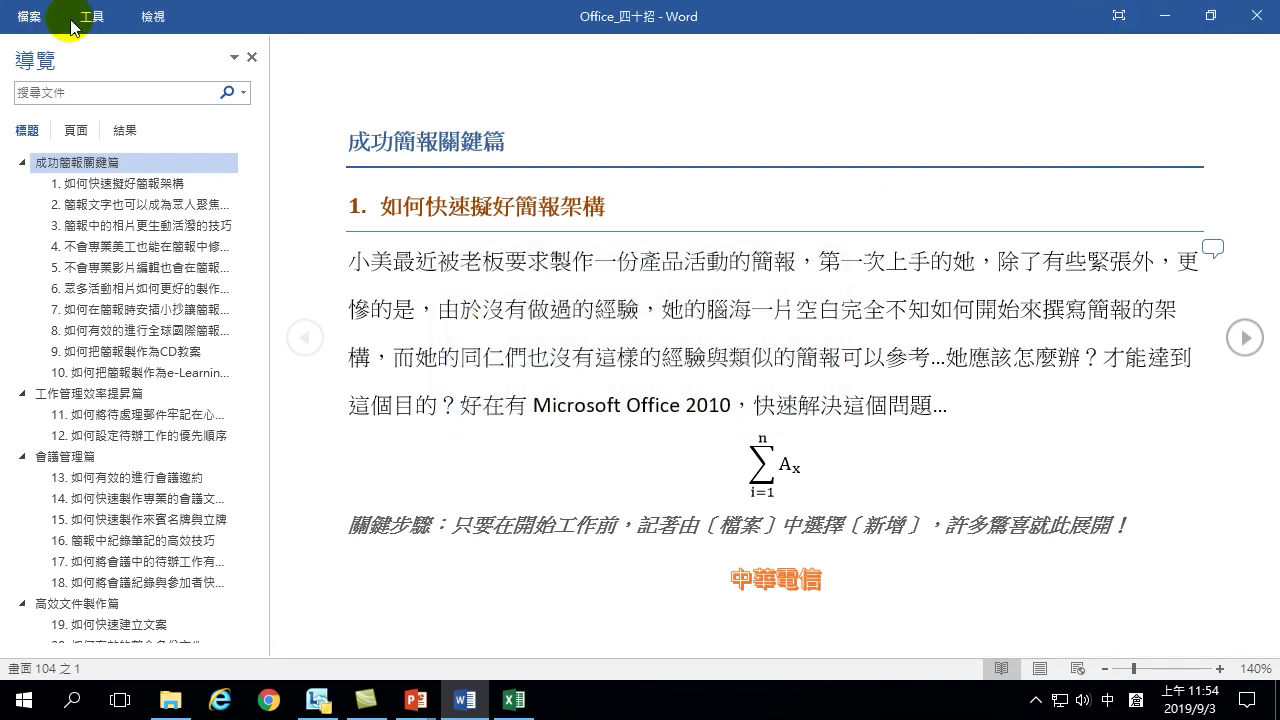
Step: Browse Read Mode's View, File and Tools menus, then save and close Office_四十招
left_click(155, 18)
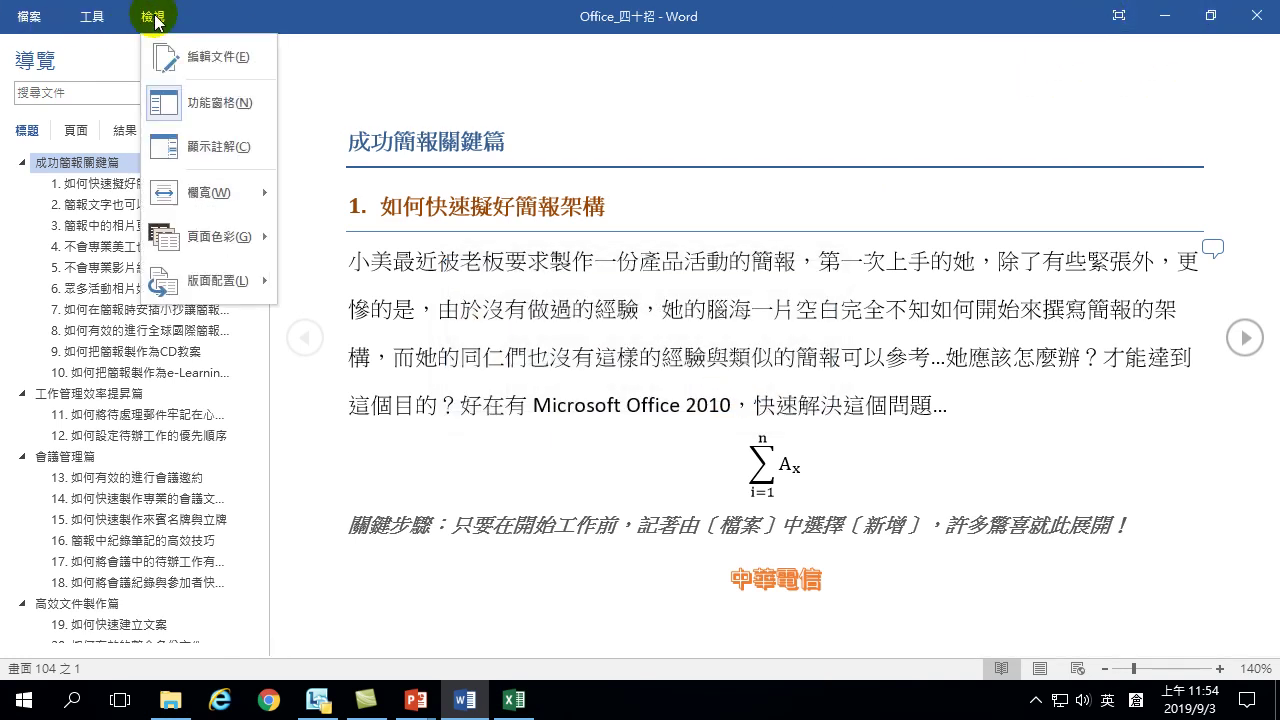
left_click(30, 17)
left_click(31, 47)
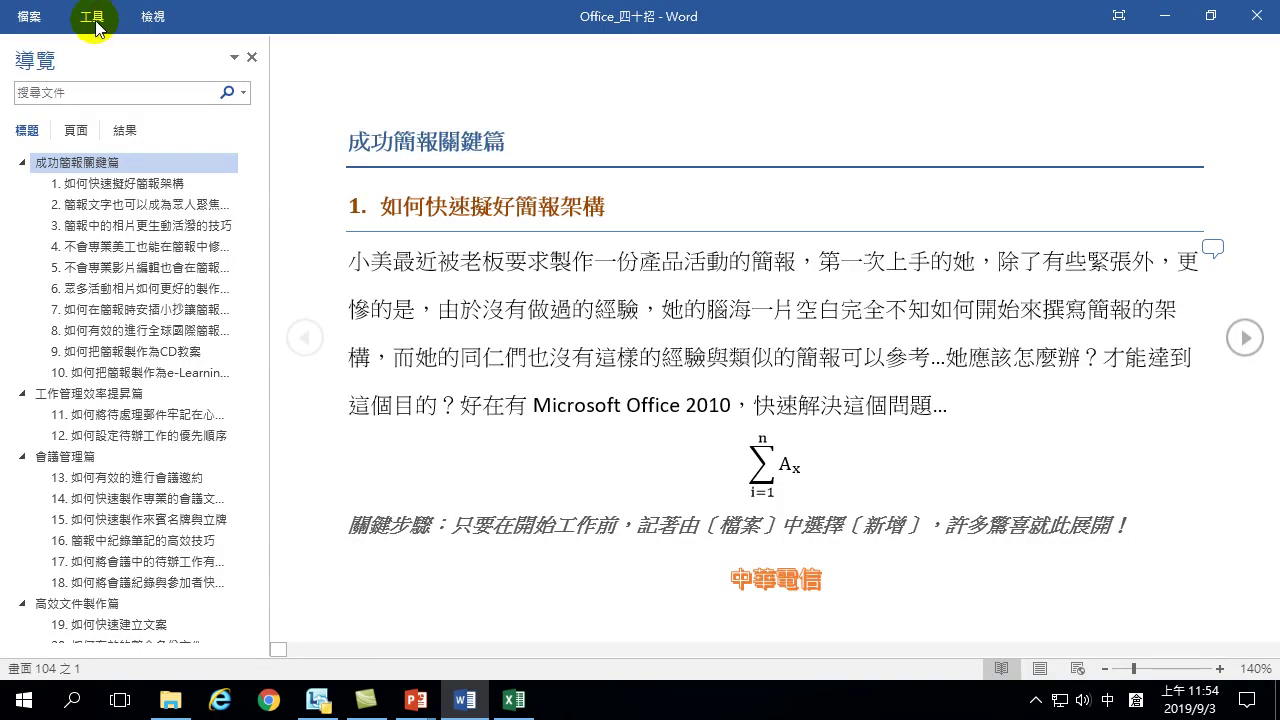
left_click(92, 18)
left_click(155, 18)
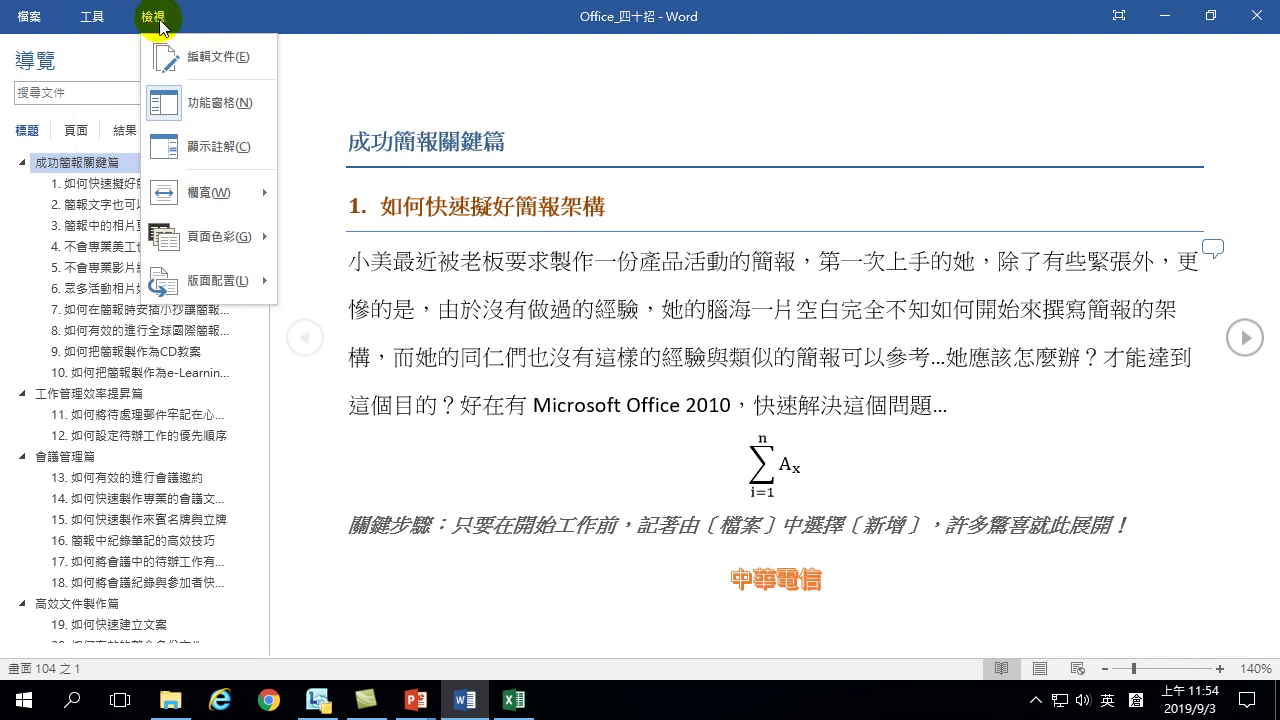
left_click(1256, 16)
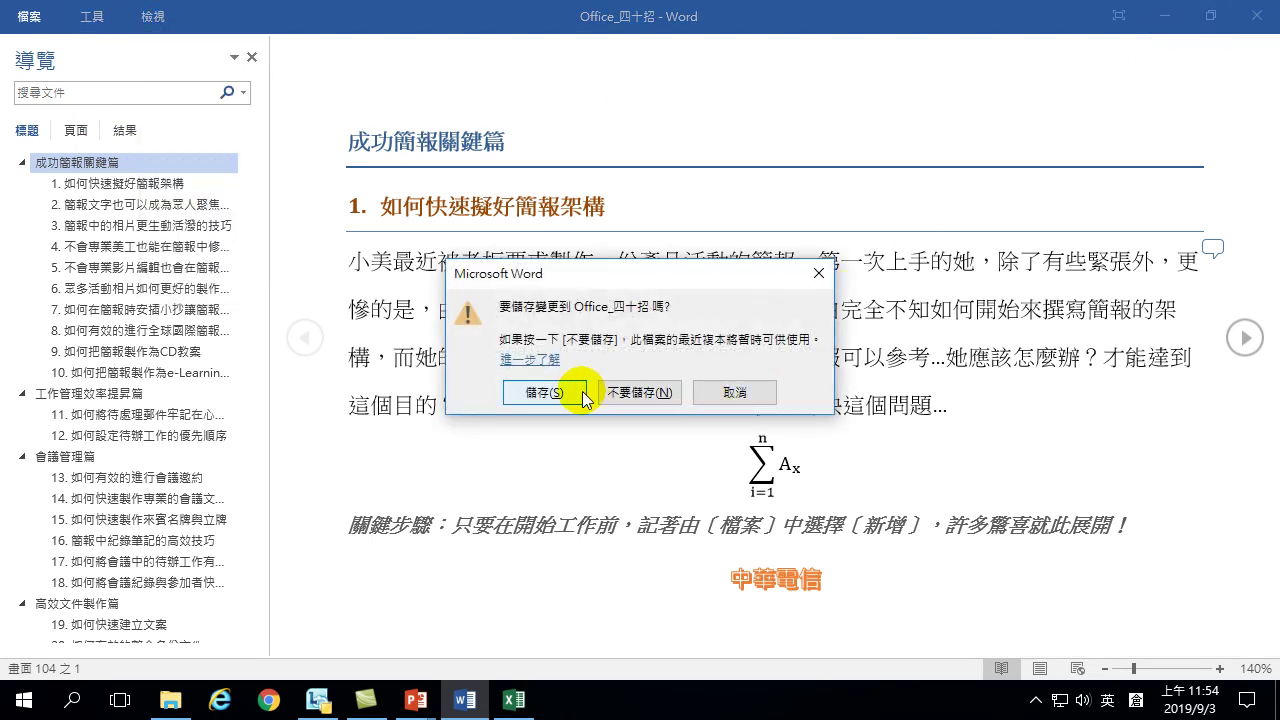
left_click(545, 393)
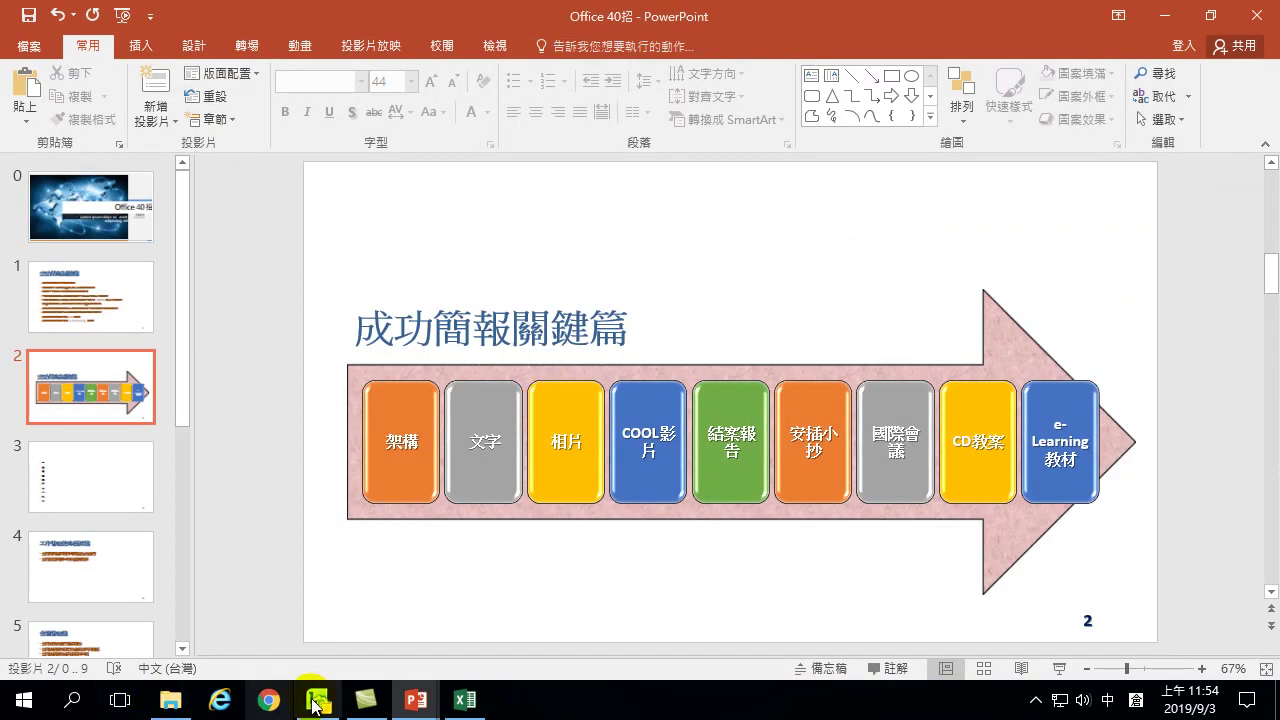
Step: Open Office_四十招 from the 範例 folder in File Explorer
left_click(170, 700)
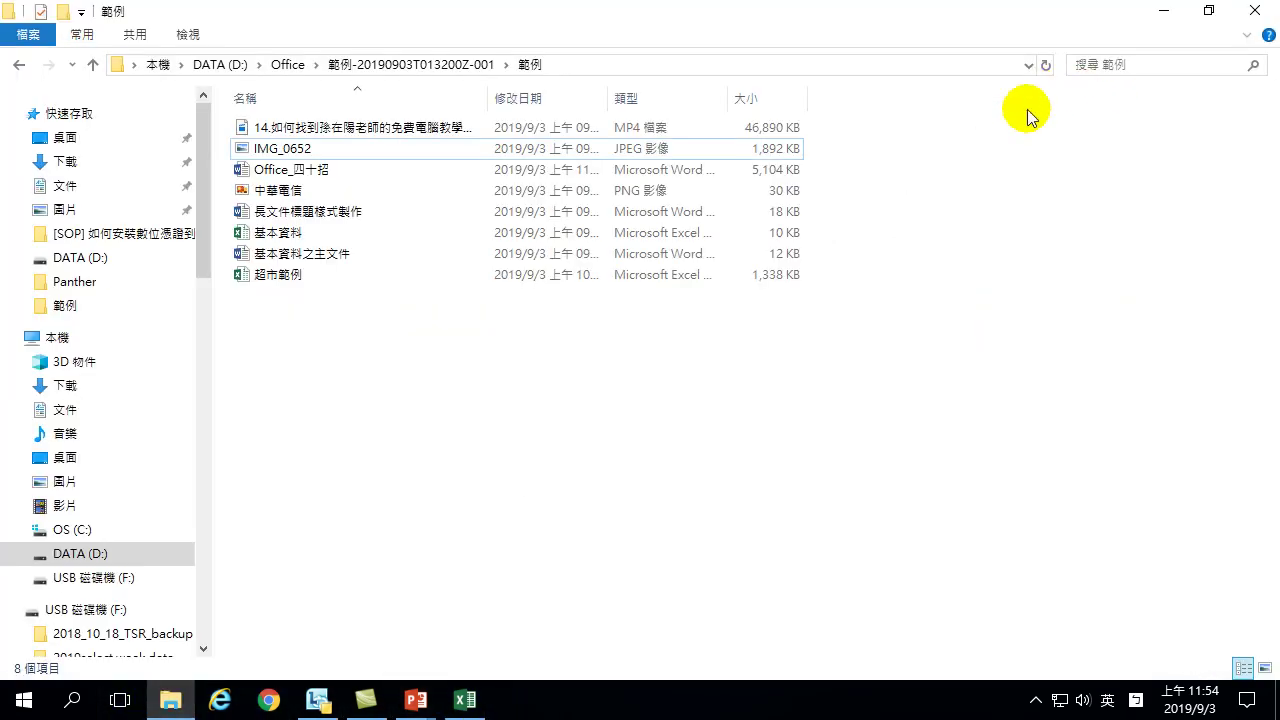
left_click(284, 170)
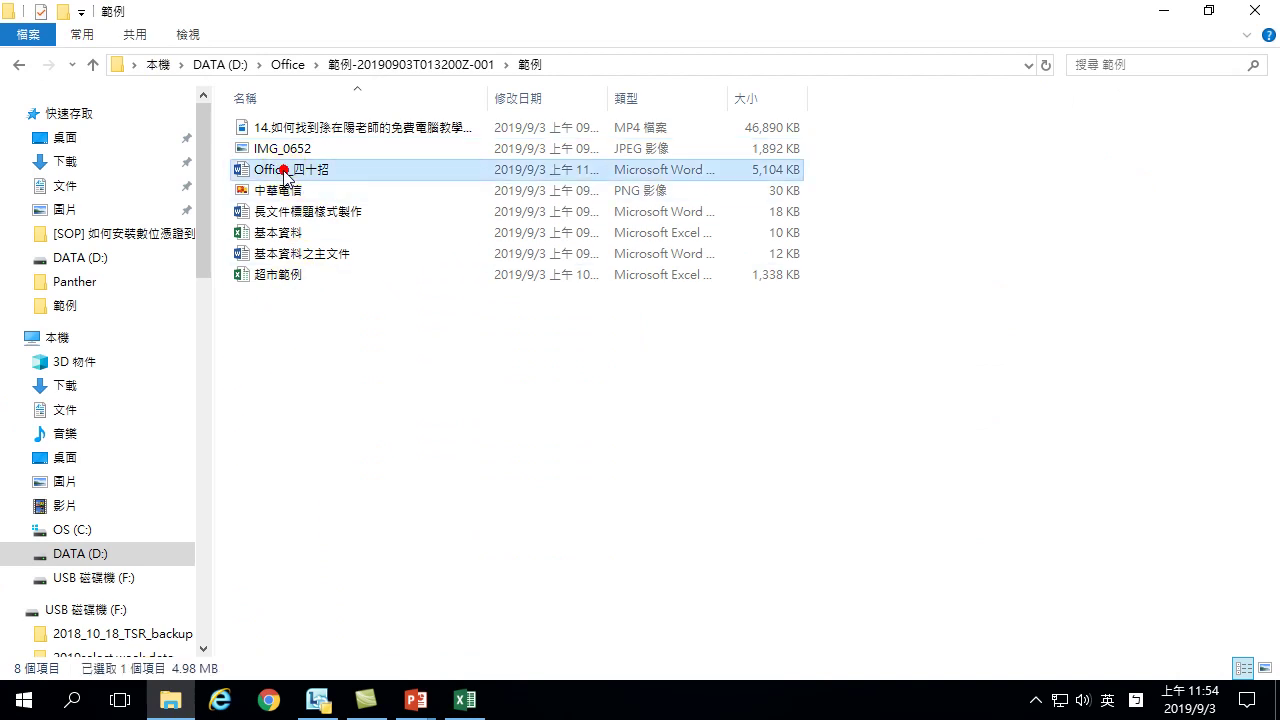
double_click(284, 170)
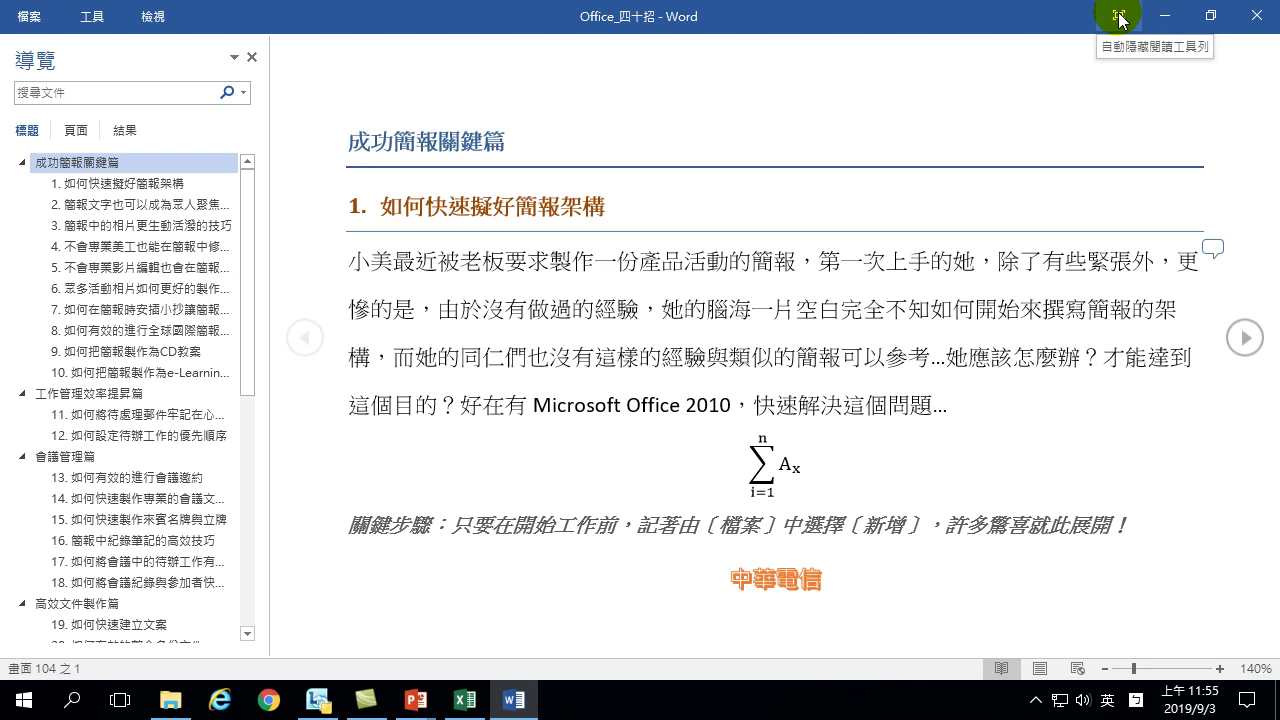
left_click(1040, 670)
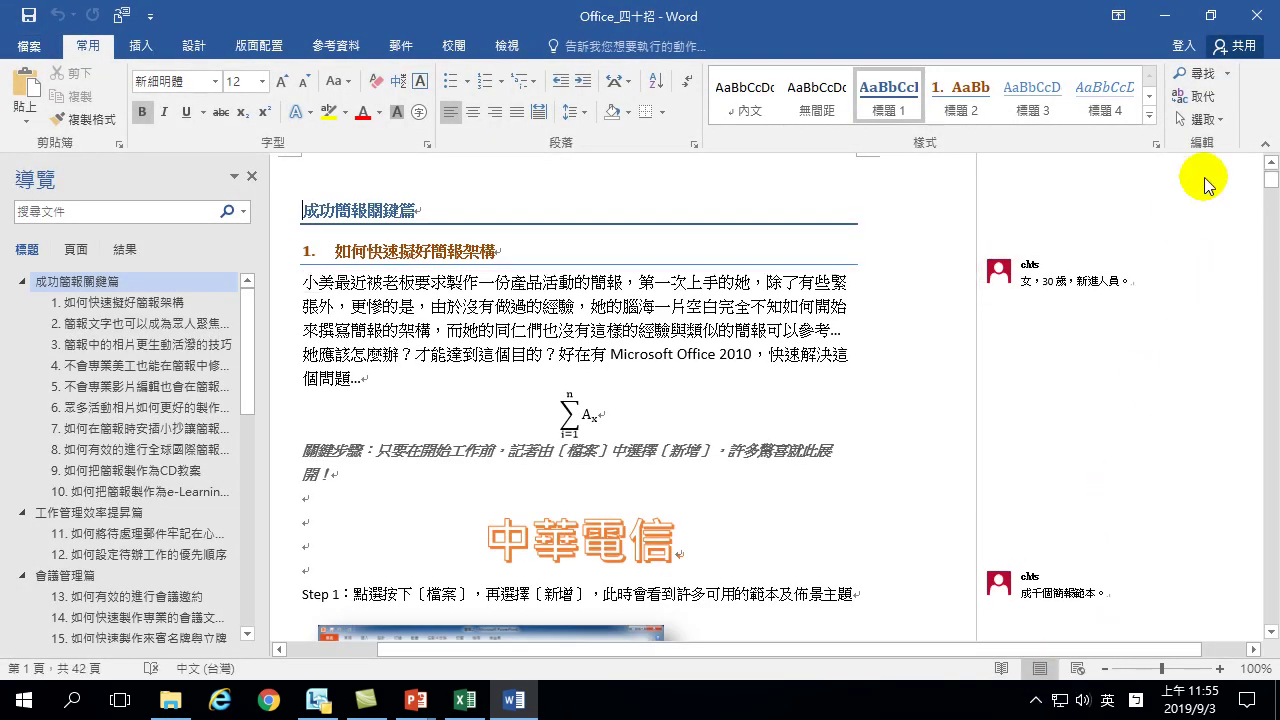
scroll(1084, 245, "up", 2)
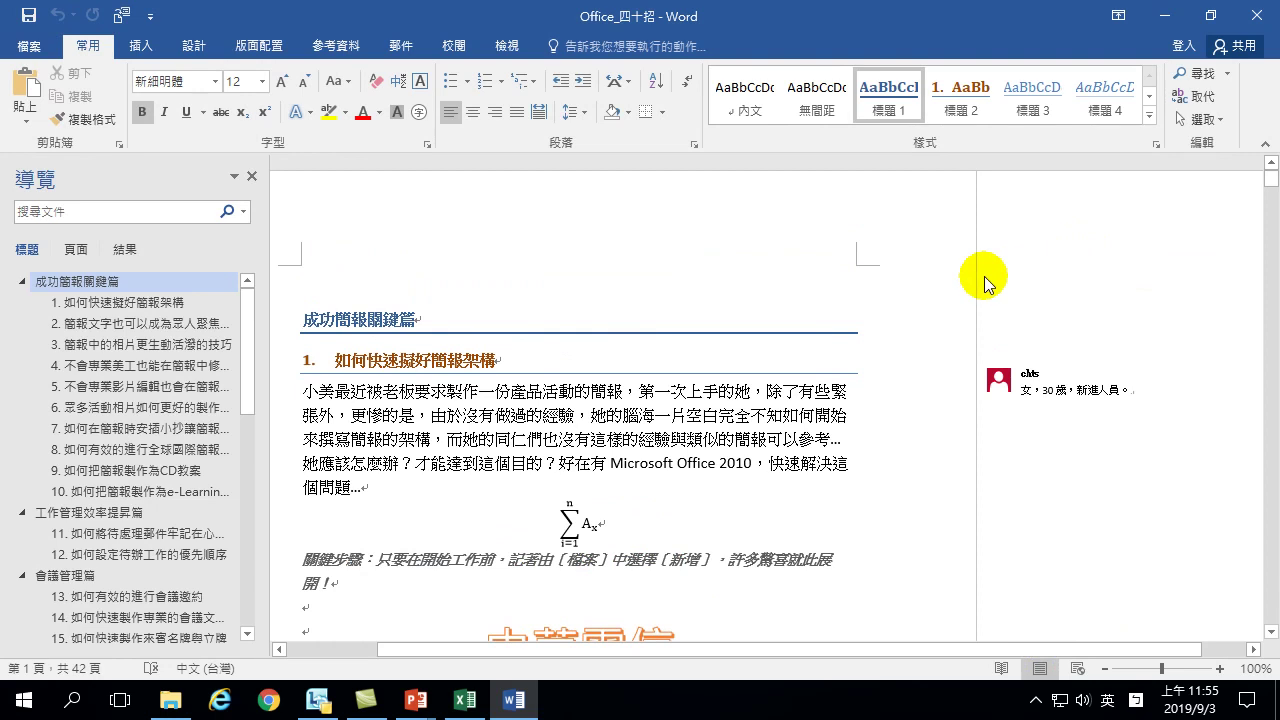
scroll(1020, 300, "down", 2)
scroll(1028, 310, "up", 2)
right_click(1030, 330)
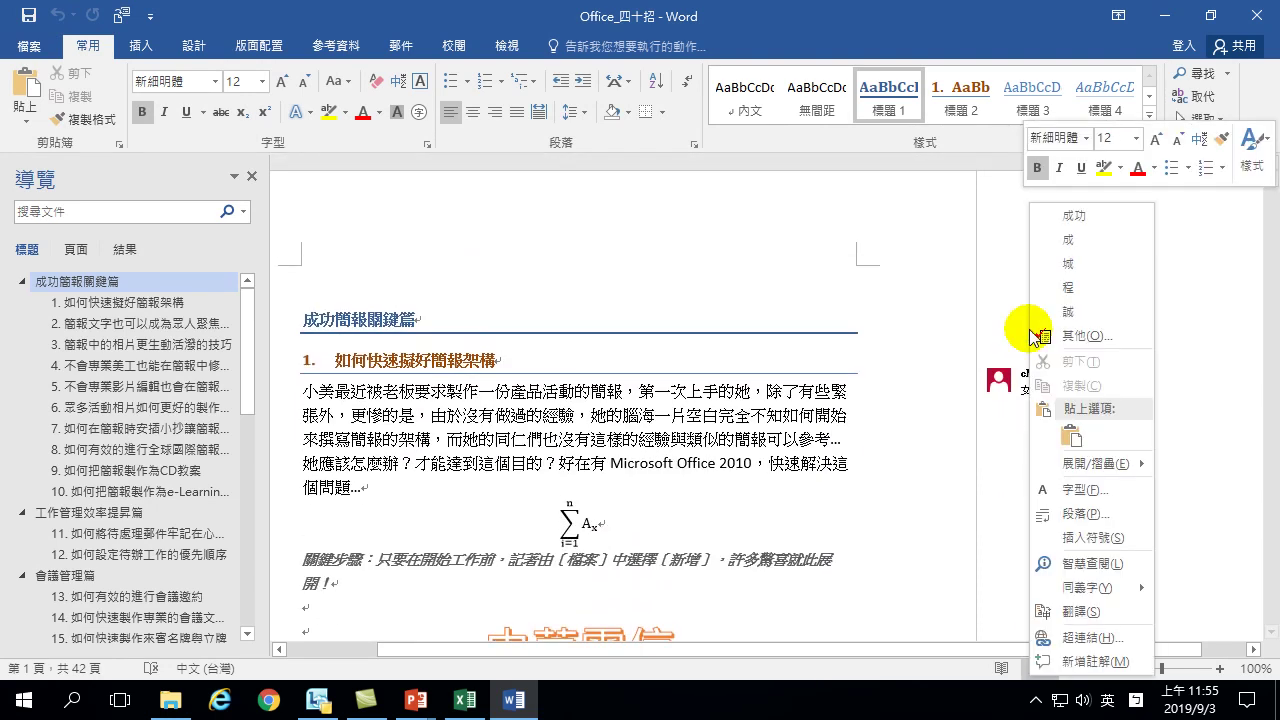
left_click(1008, 235)
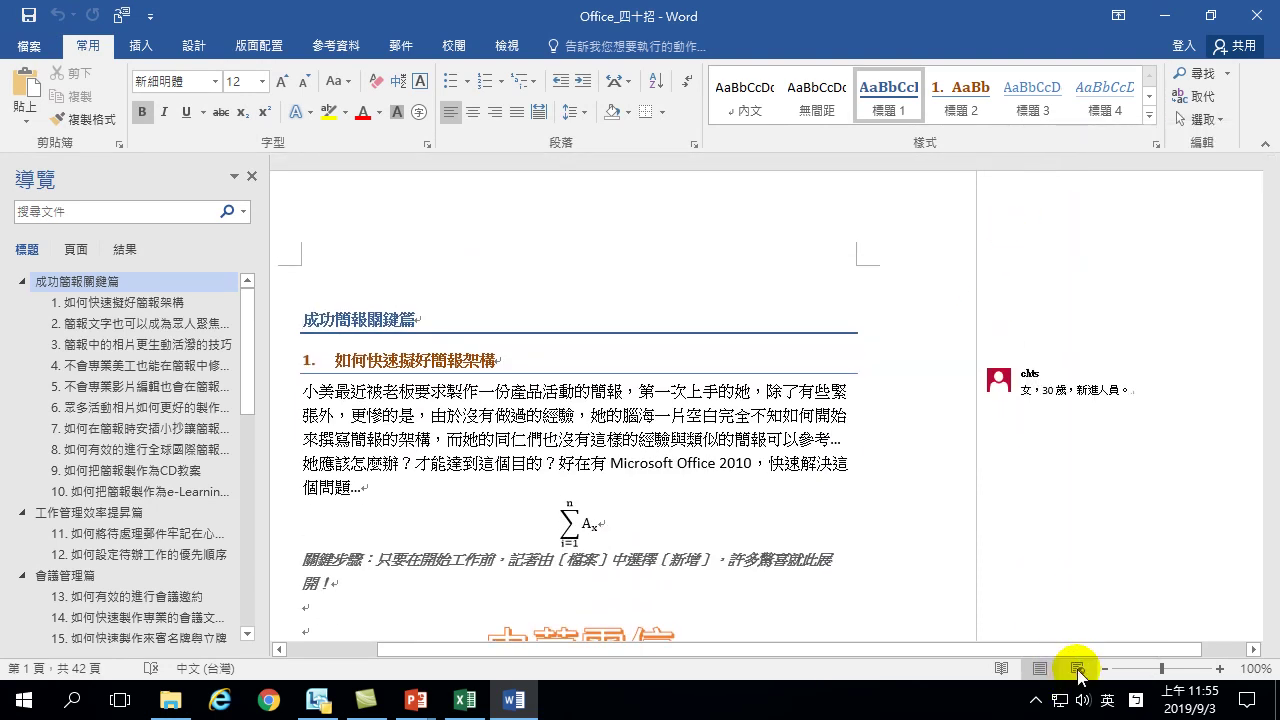
left_click(510, 46)
left_click(29, 88)
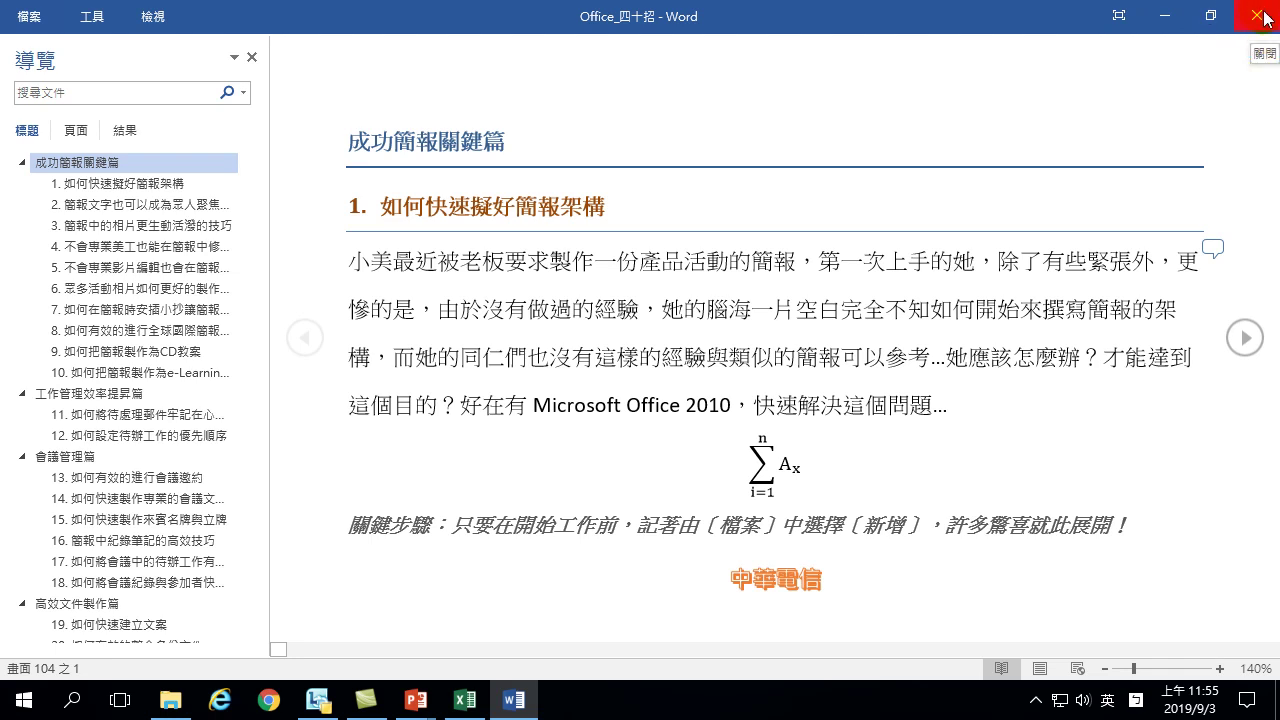
left_click(1041, 670)
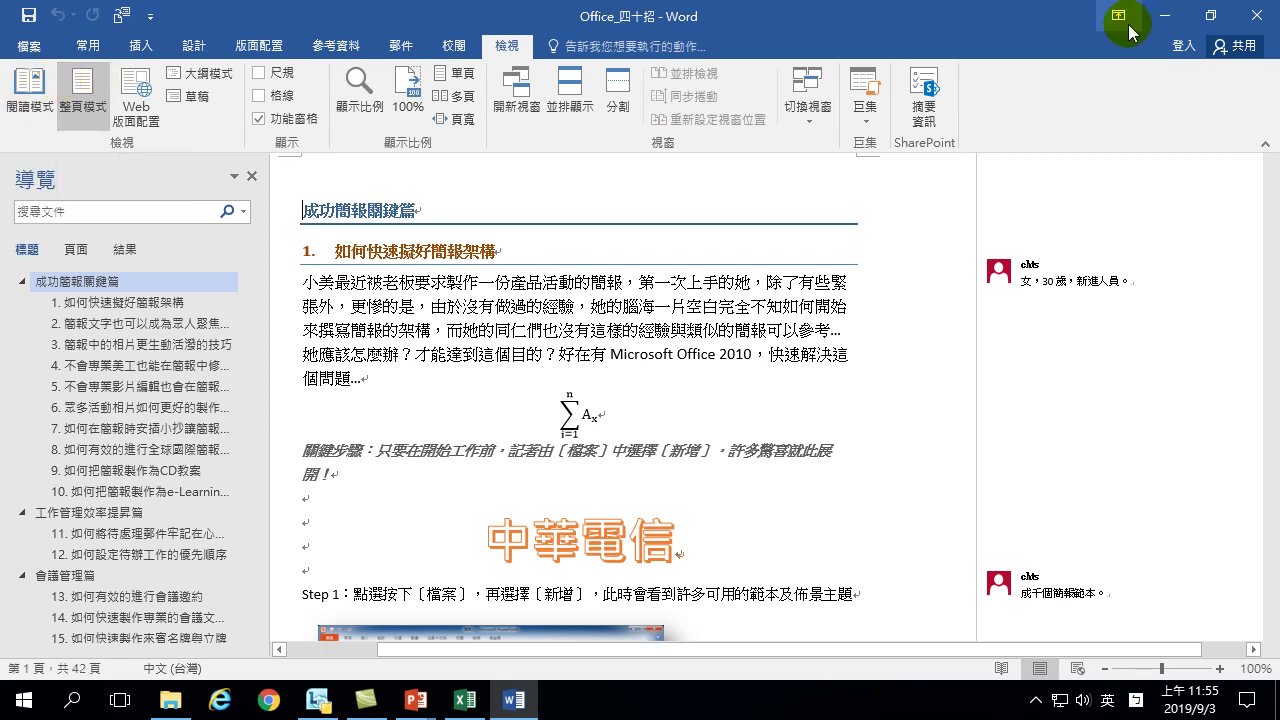
left_click(27, 85)
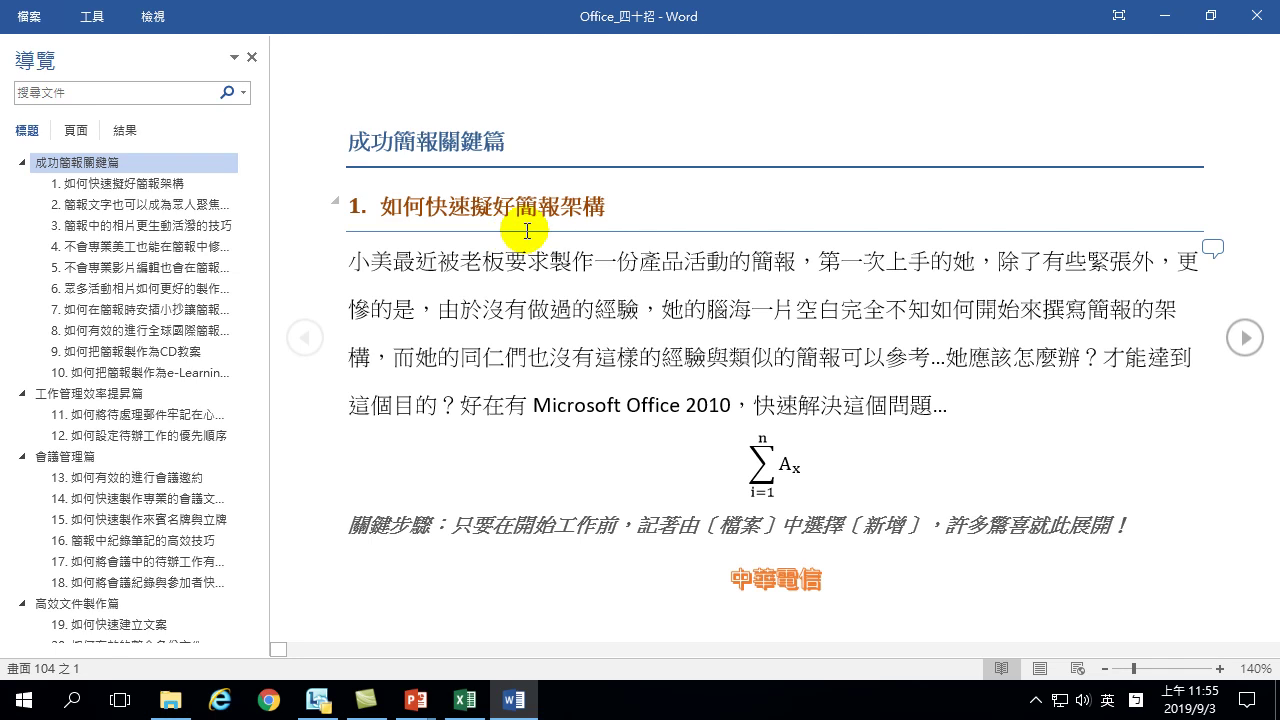
Step: Set the Read Mode page colour to Inverse
left_click(152, 17)
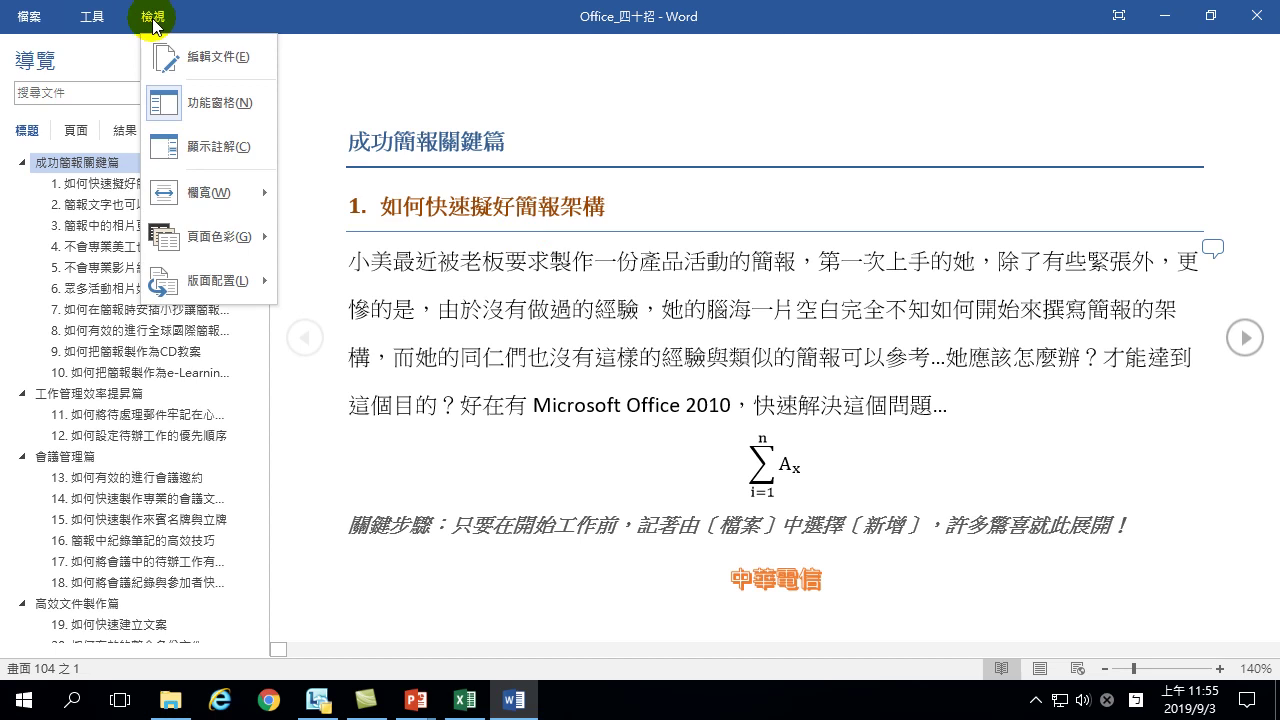
mouse_move(225, 287)
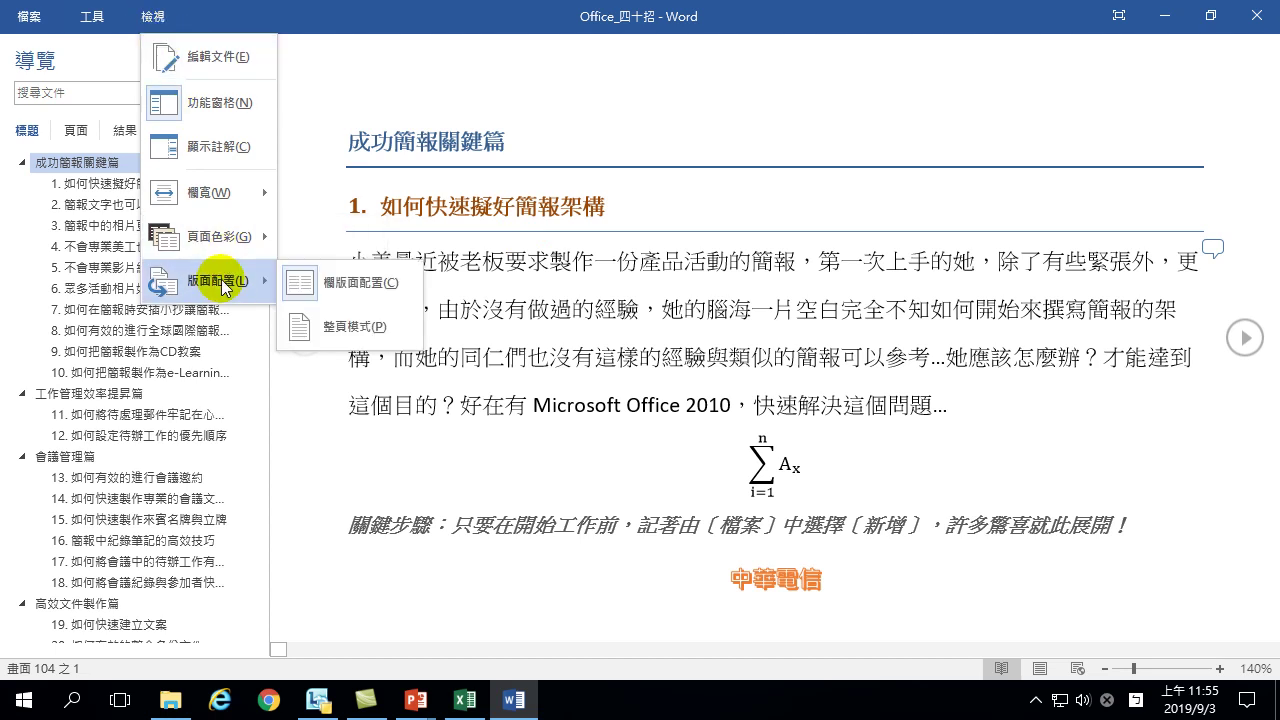
mouse_move(218, 251)
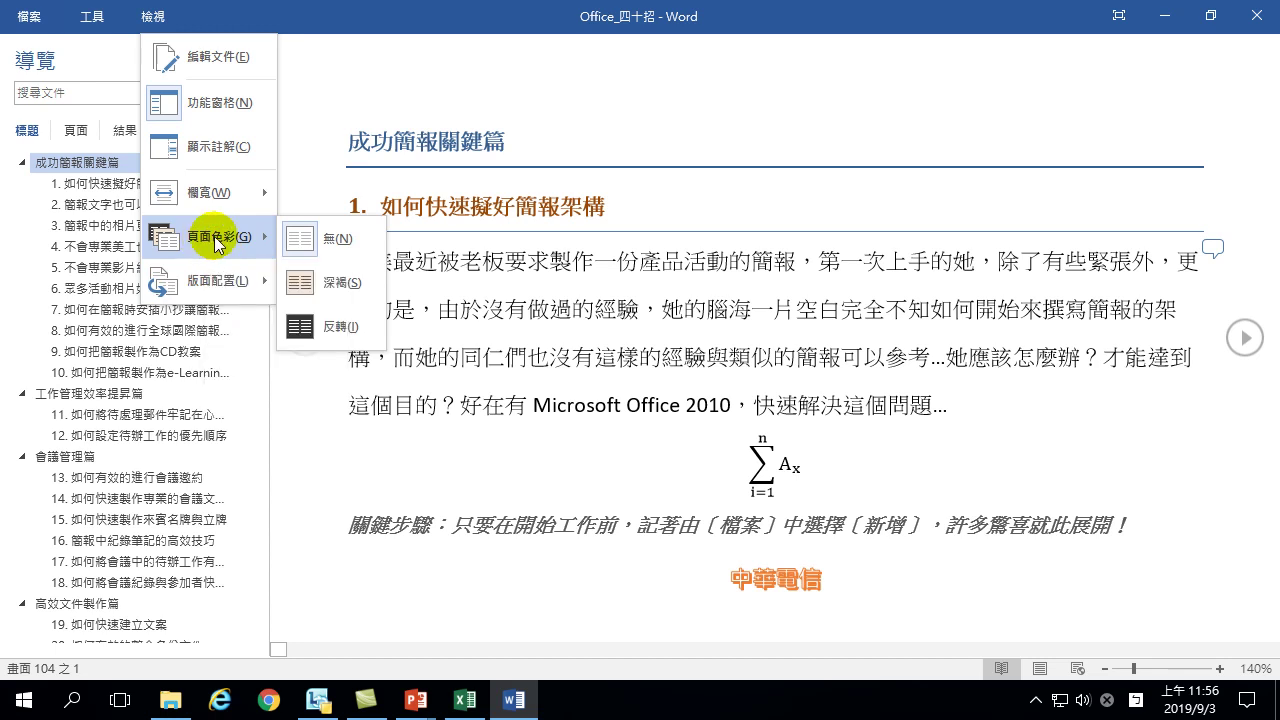
left_click(341, 322)
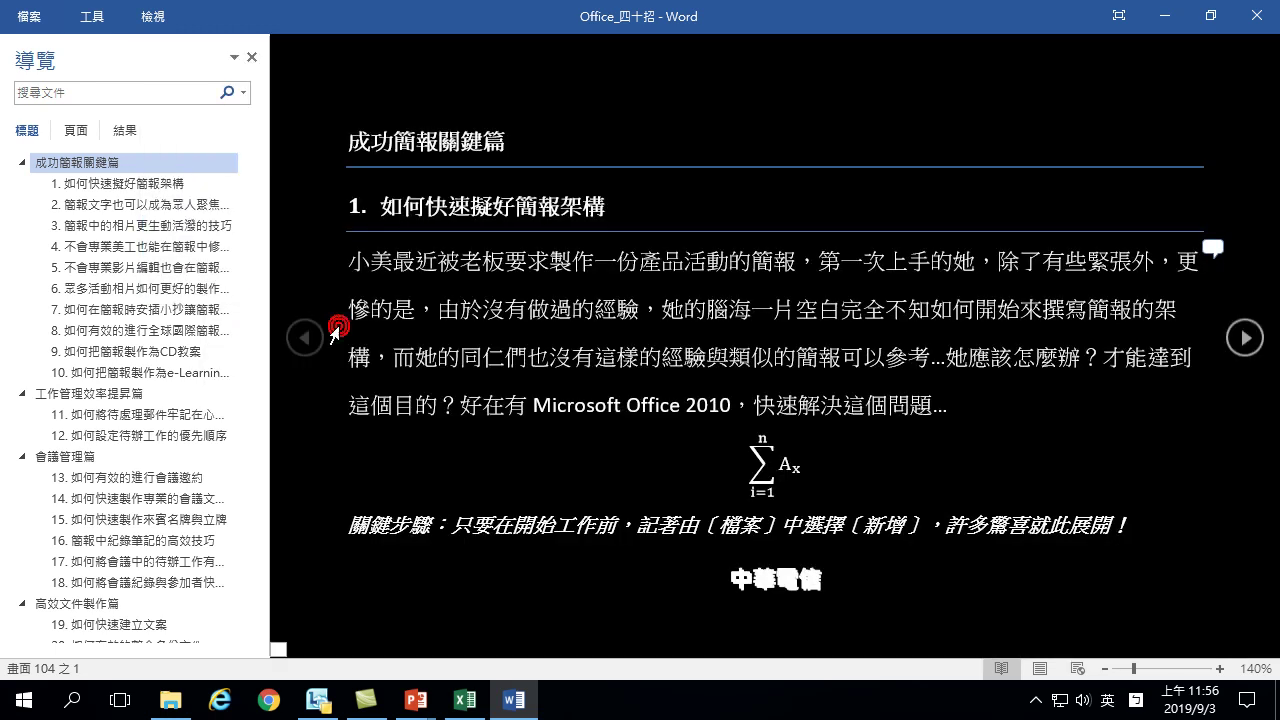